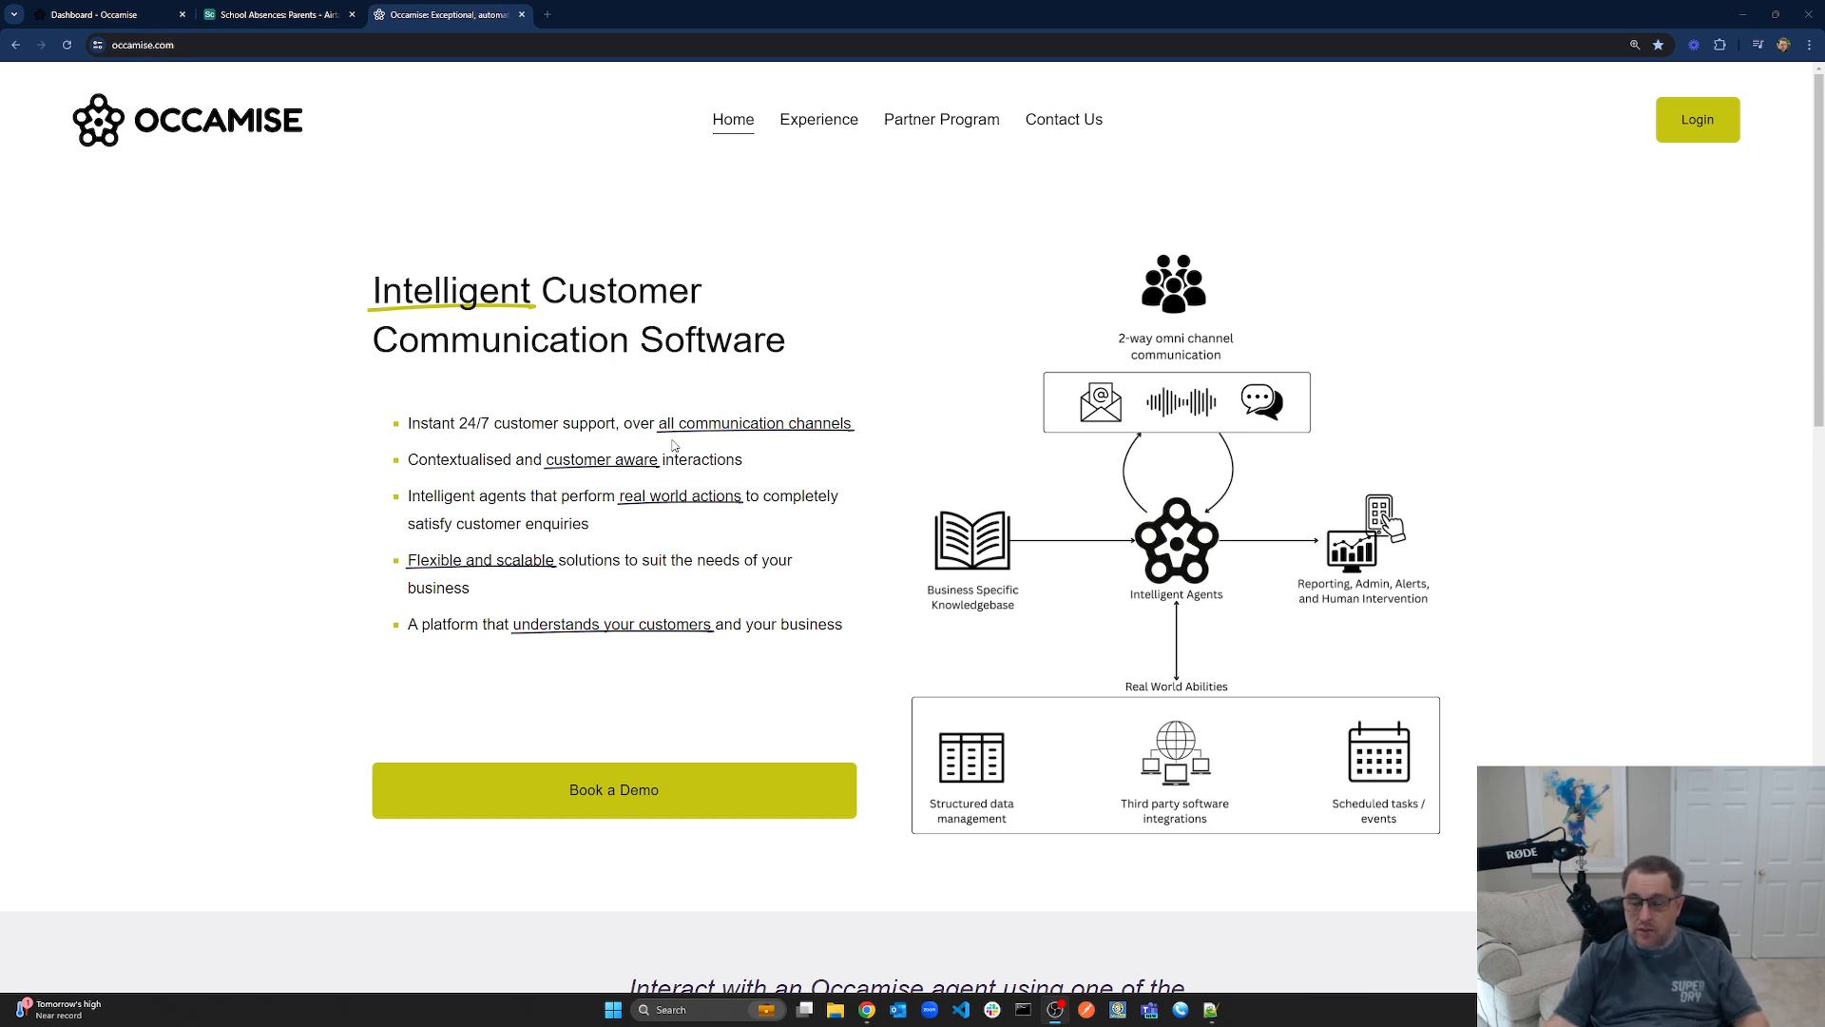
# Close the occamise.com homepage tab so the Airtable Parents table is showing
pyautogui.click(521, 14)
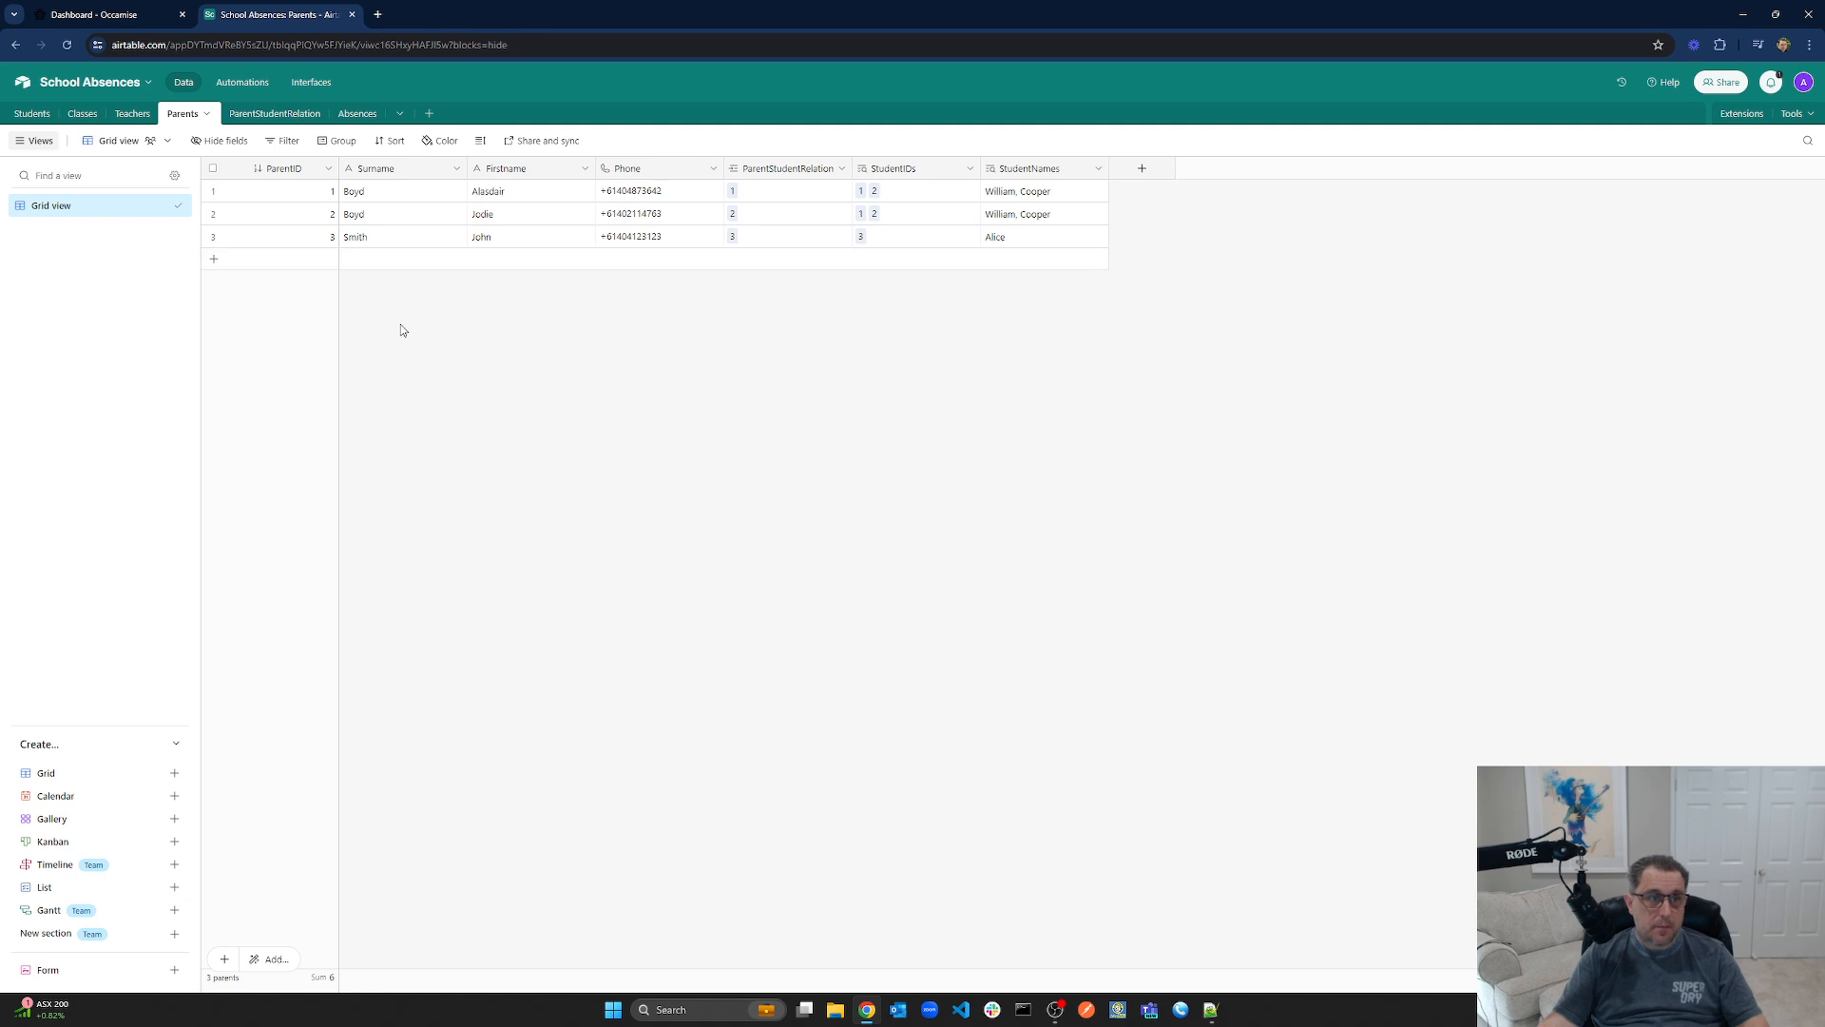
# Switch from the Airtable Parents tab to the Occamise dashboard tab
pyautogui.hotkey('ctrl', 'shift', 'Tab')
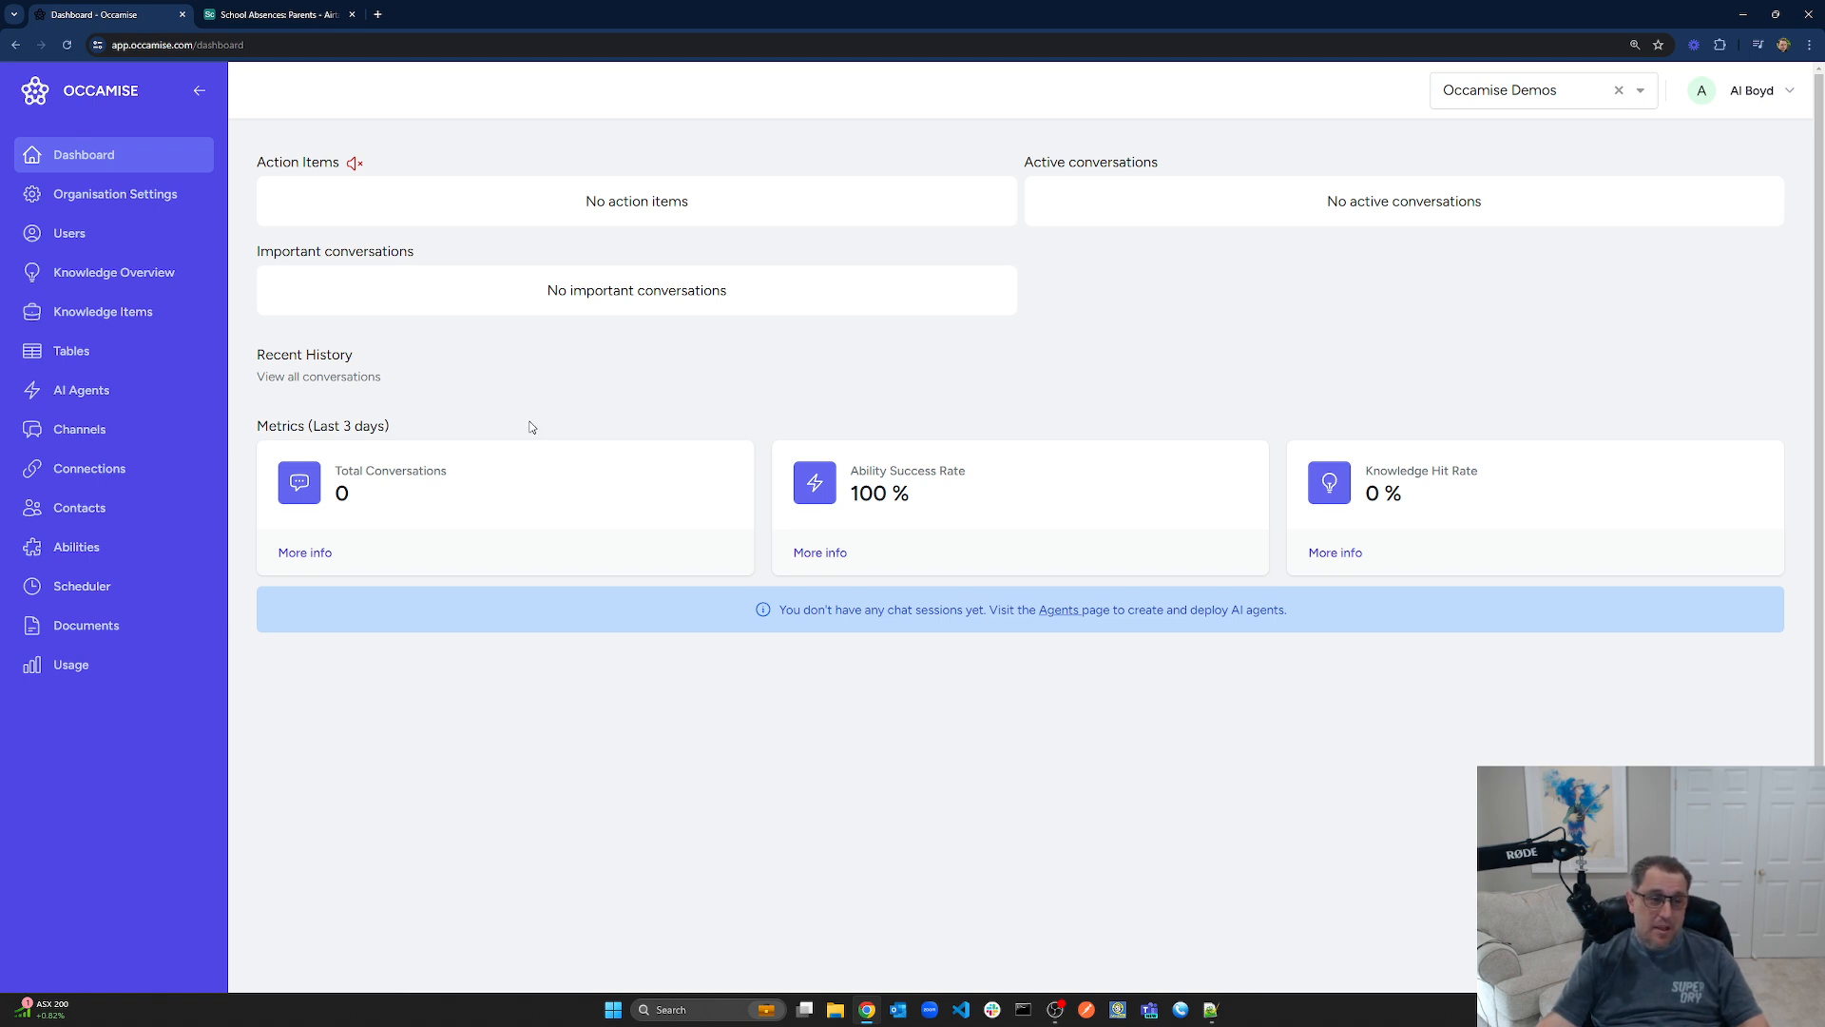
# Create a customer-facing agent 'Absence Line' with The Straight Shooter persona and the first avatar
pyautogui.click(84, 402)
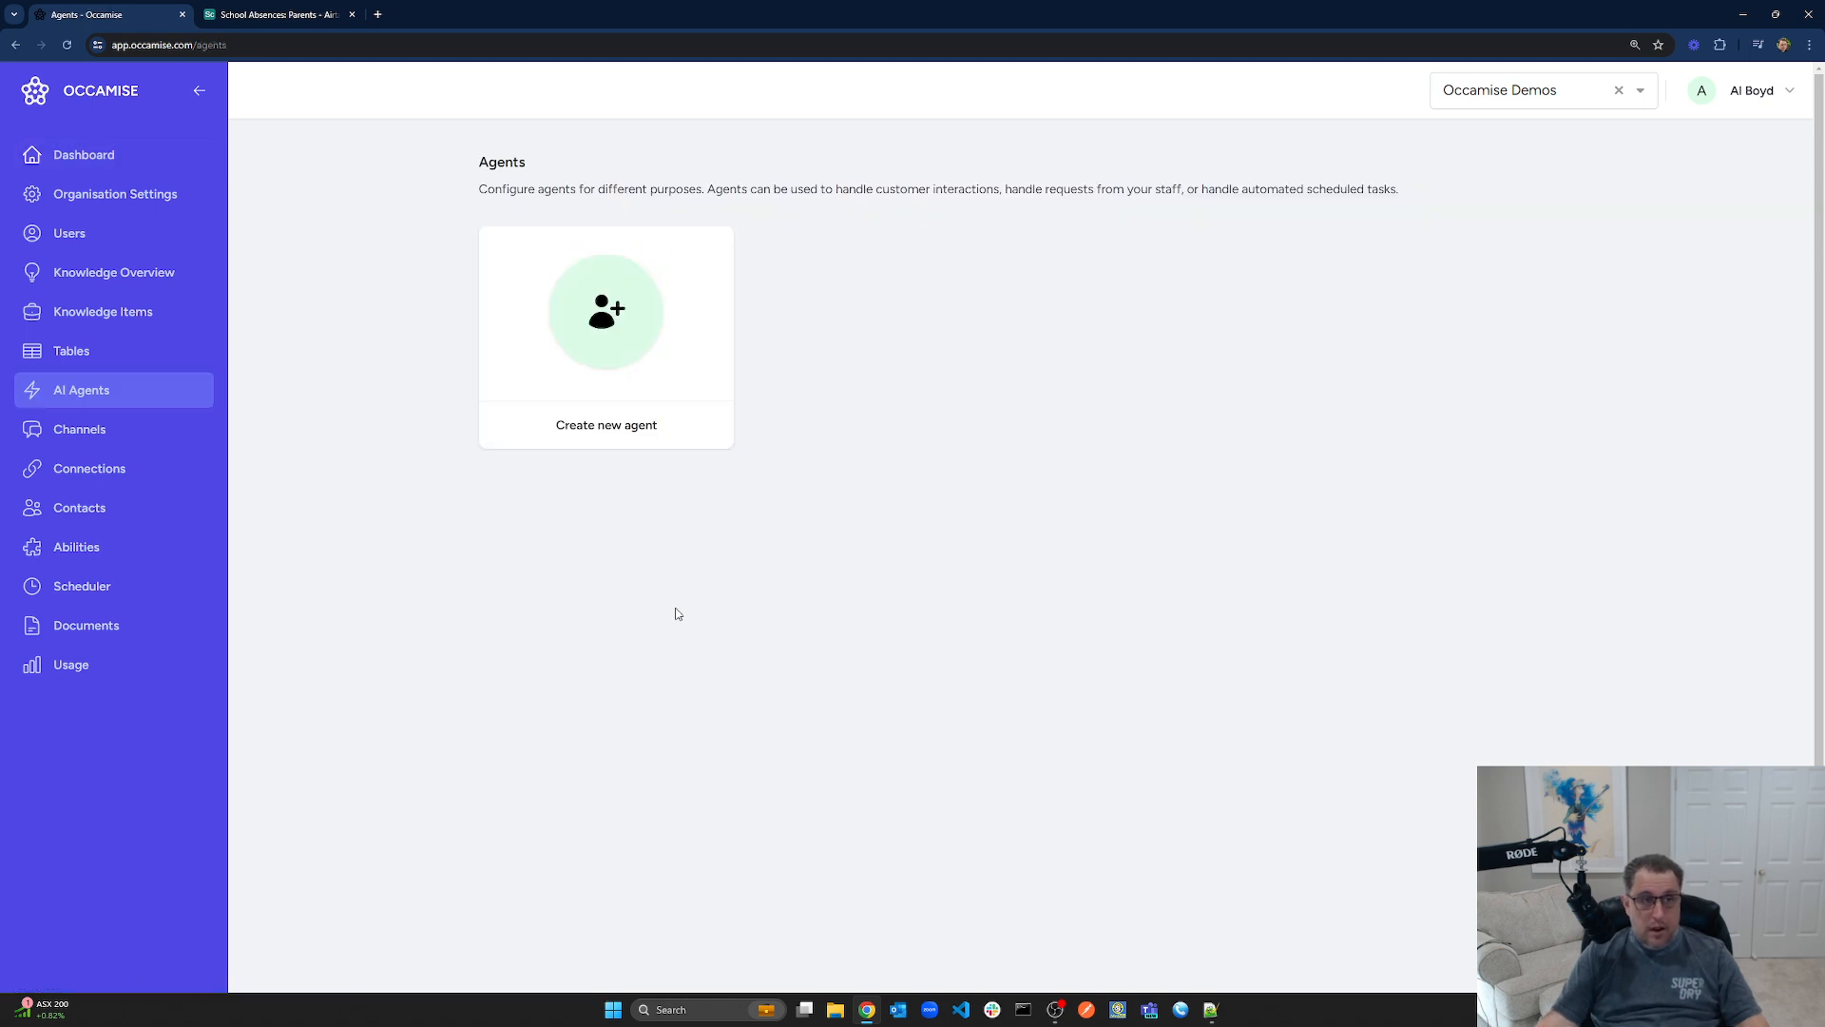
pyautogui.click(621, 344)
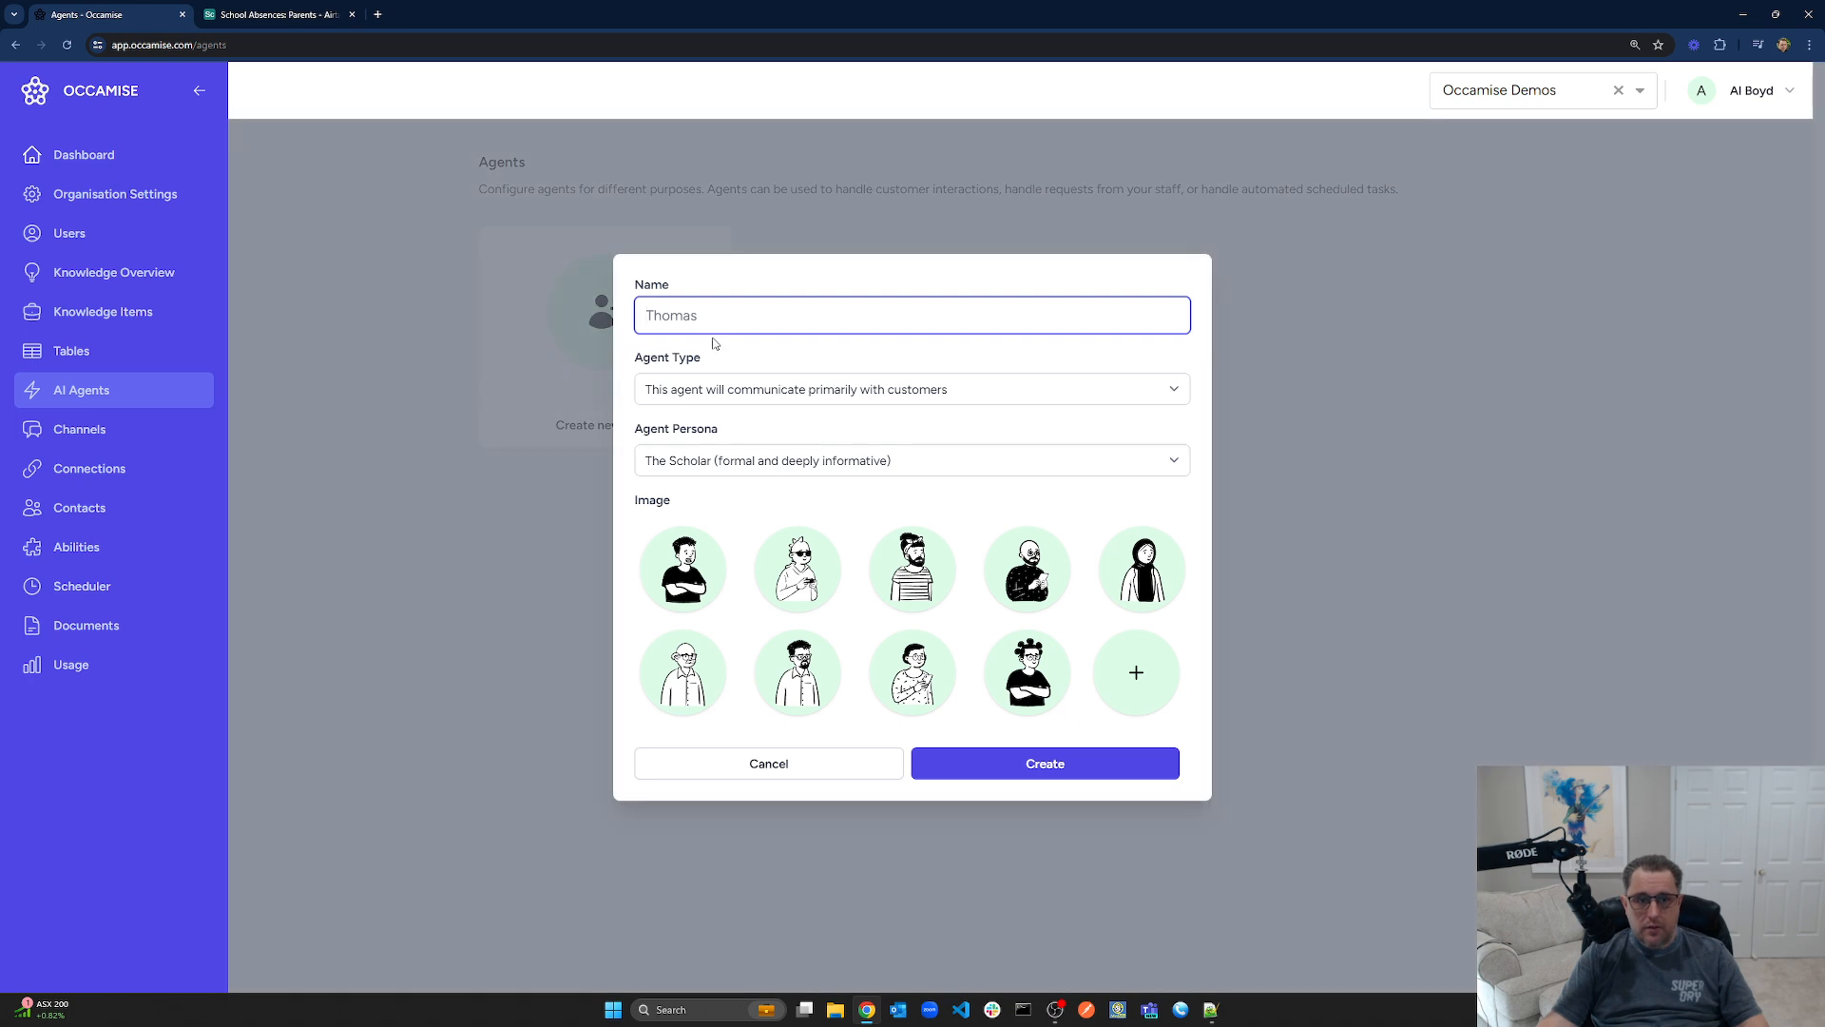
pyautogui.write('A')
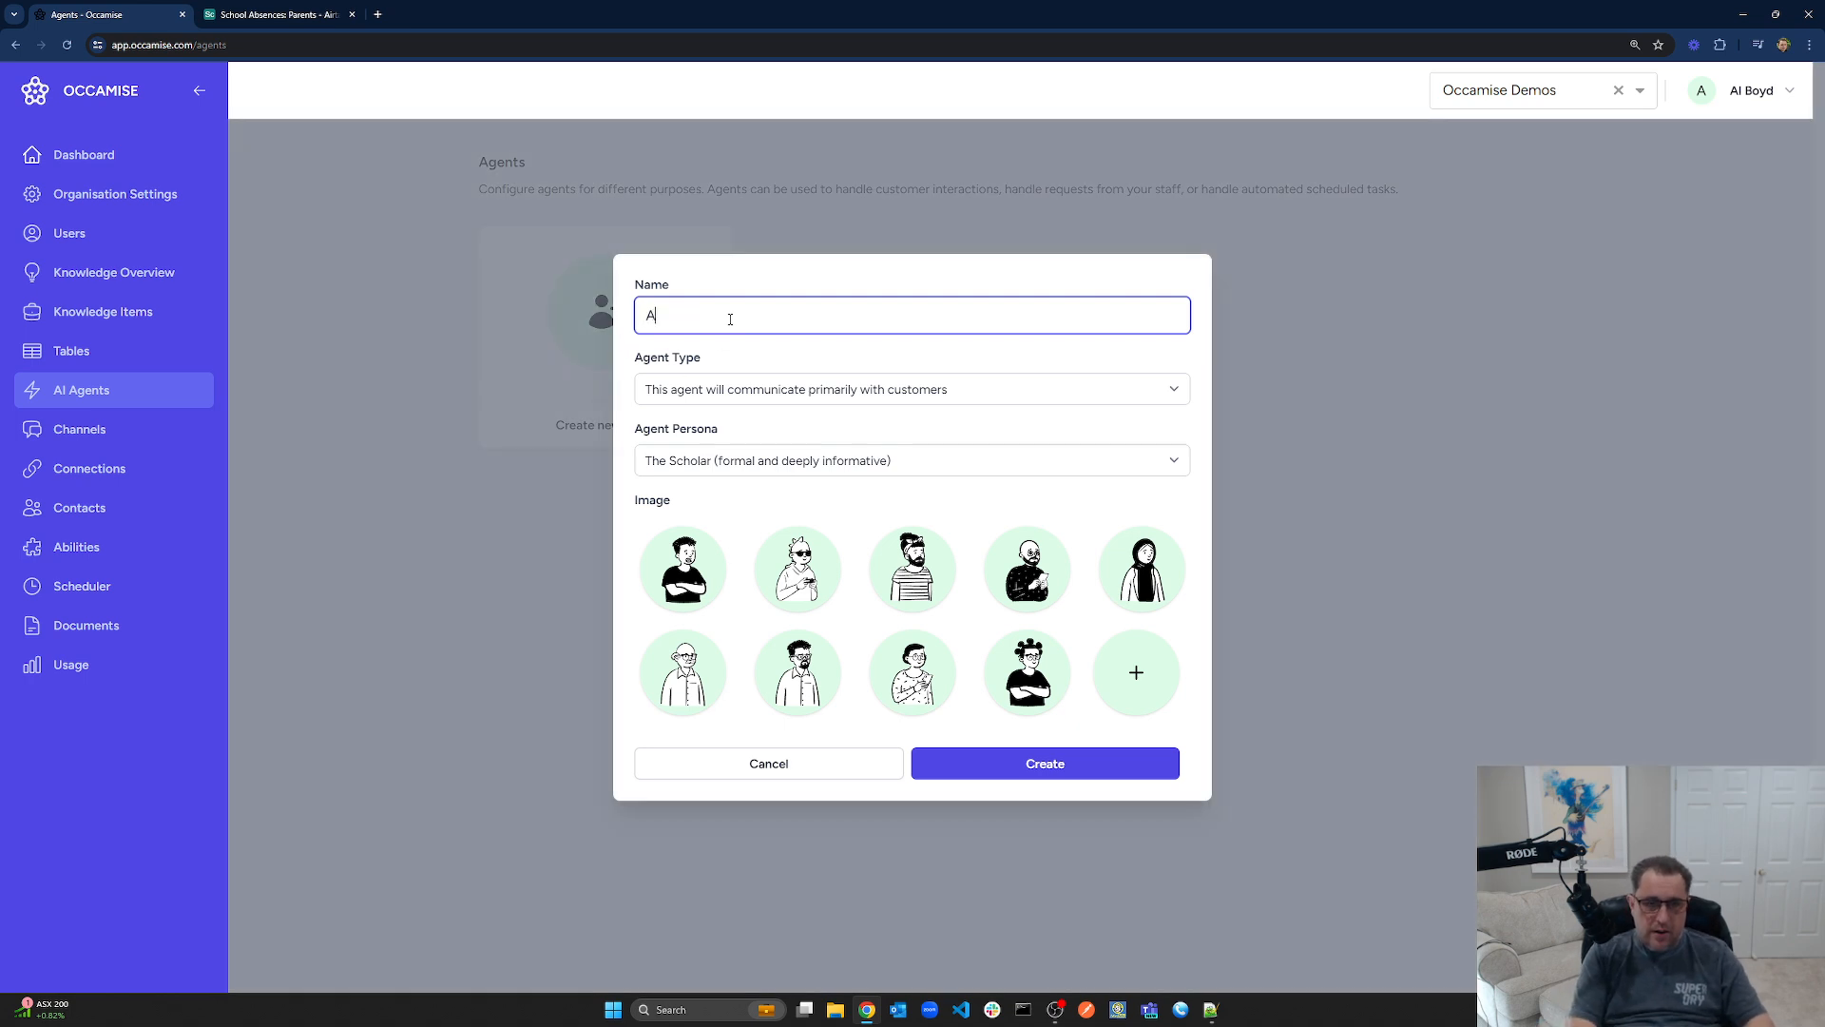
pyautogui.write('bsence')
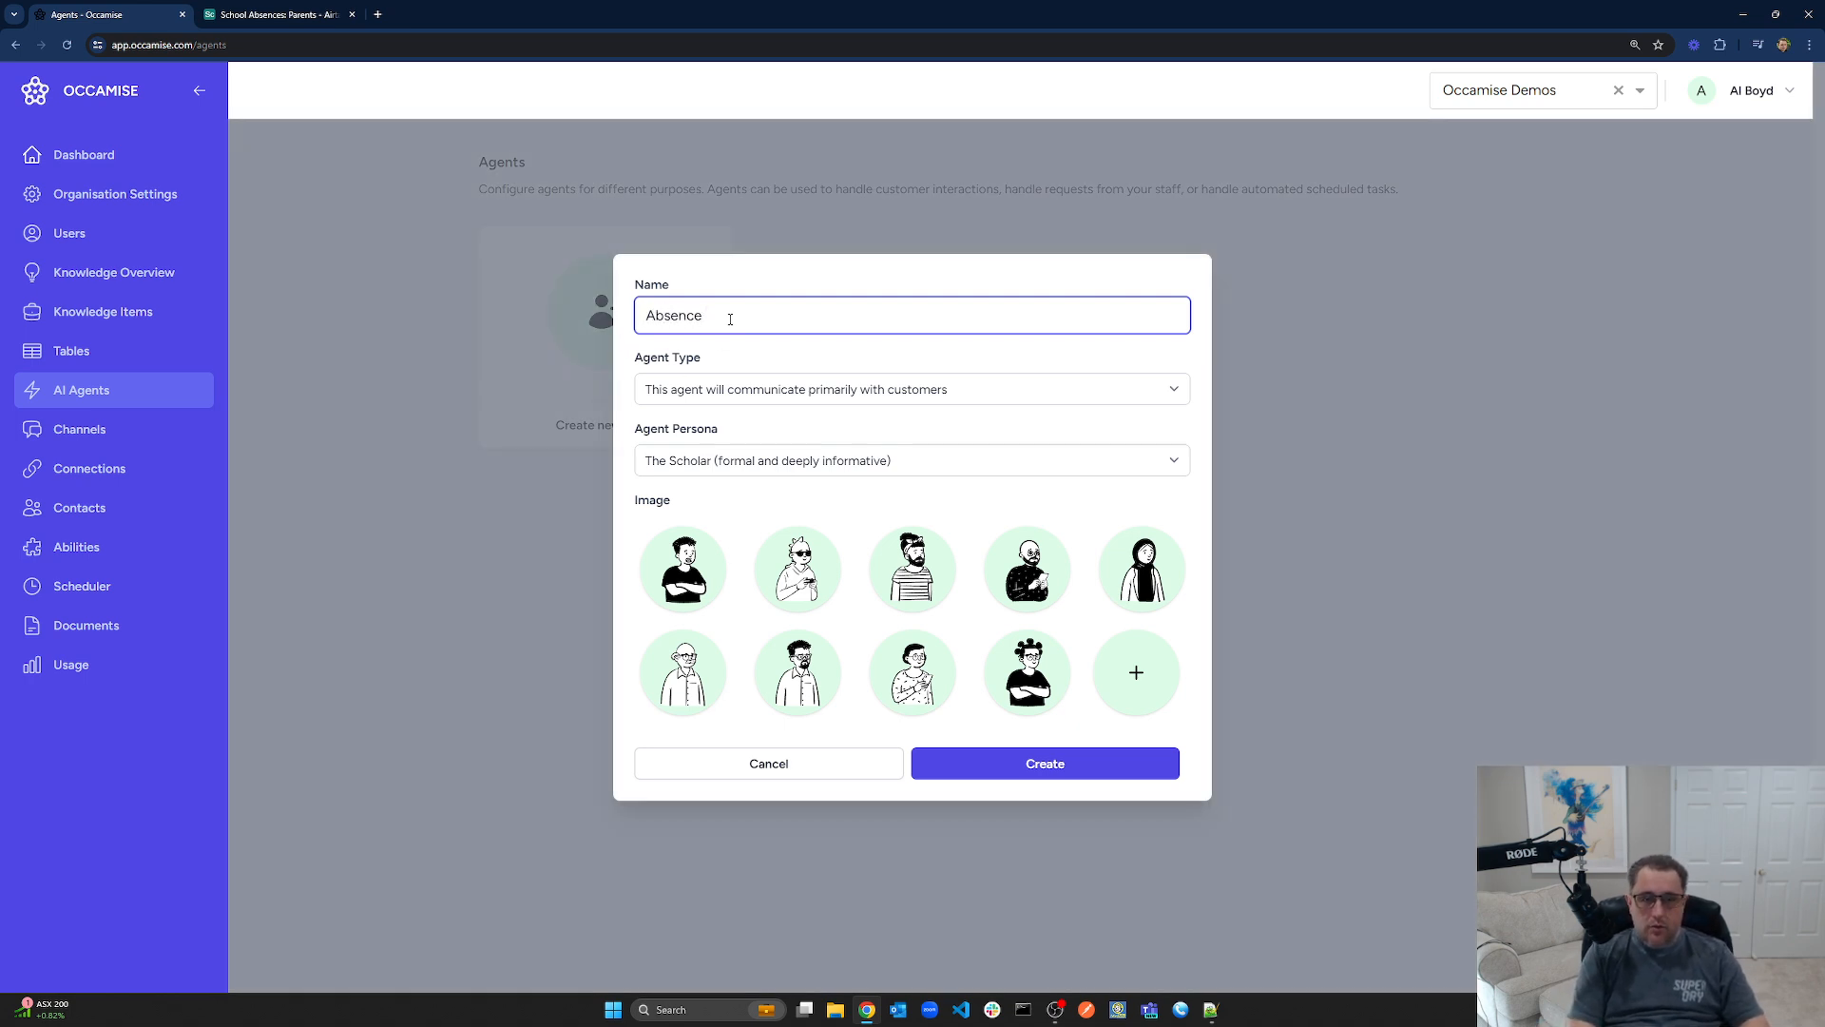
pyautogui.write(' Line')
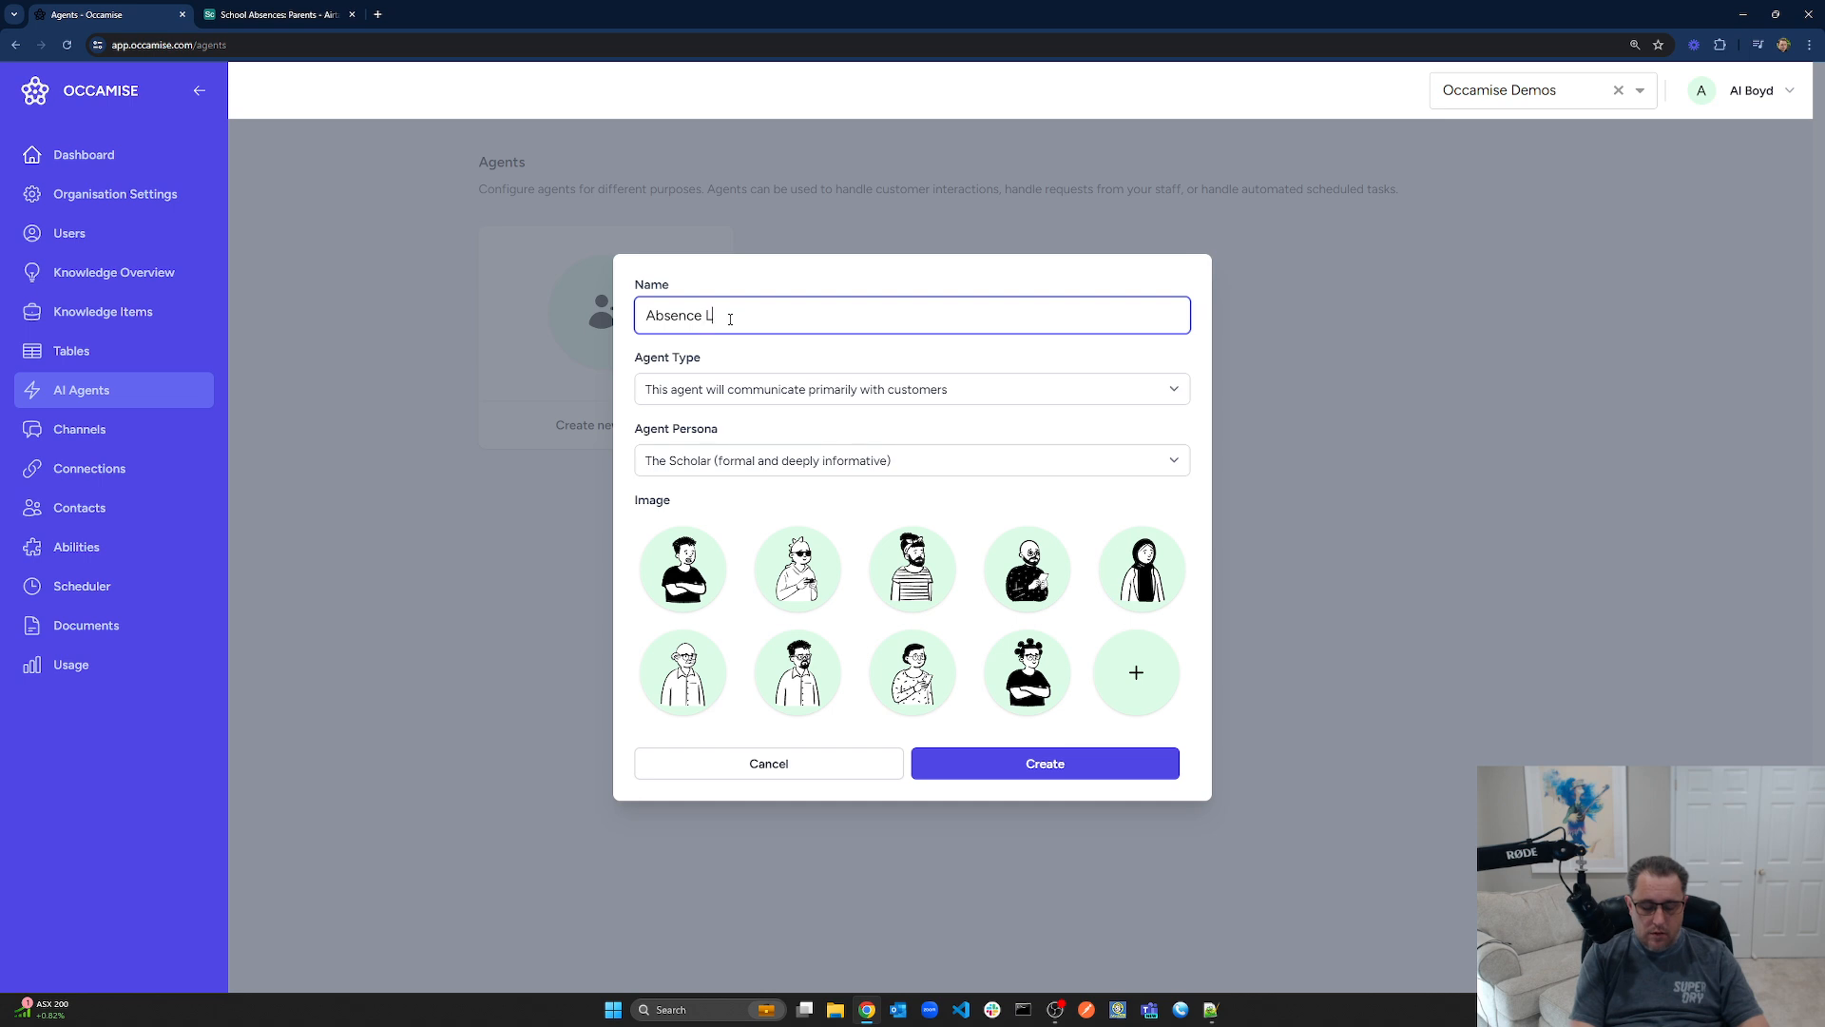
pyautogui.click(840, 390)
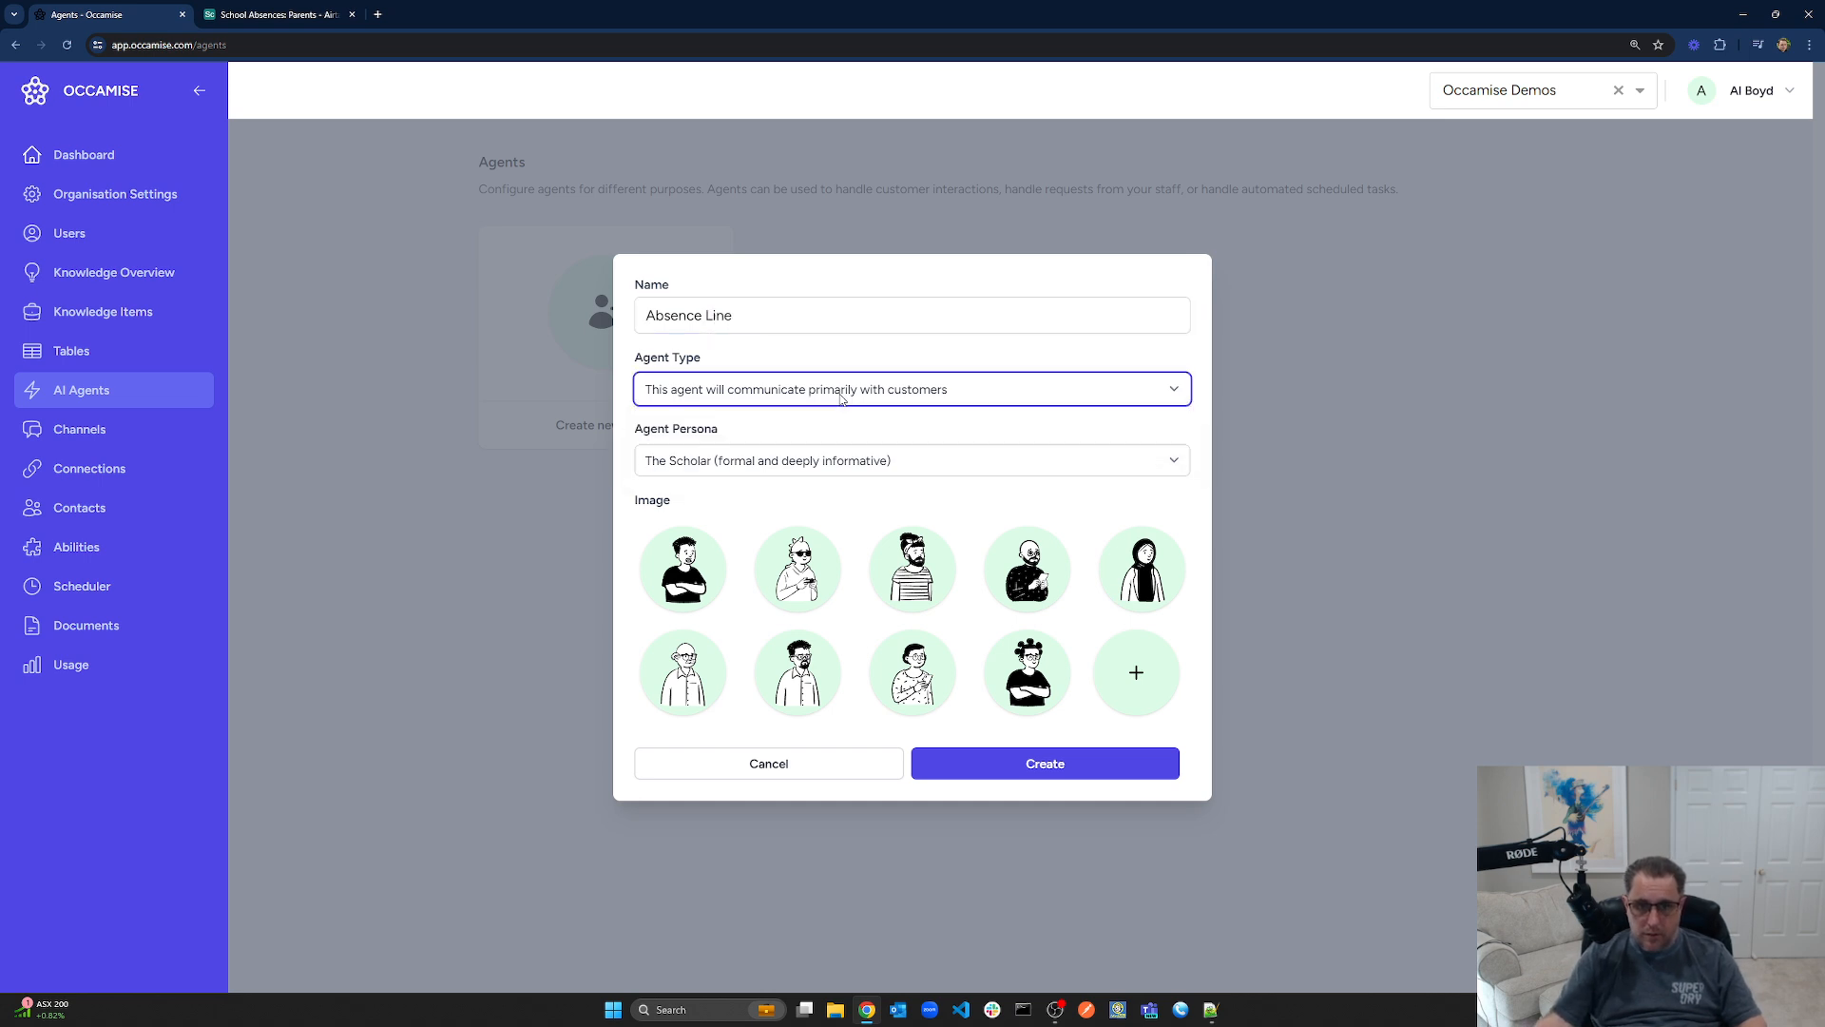
pyautogui.click(836, 460)
pyautogui.click(832, 553)
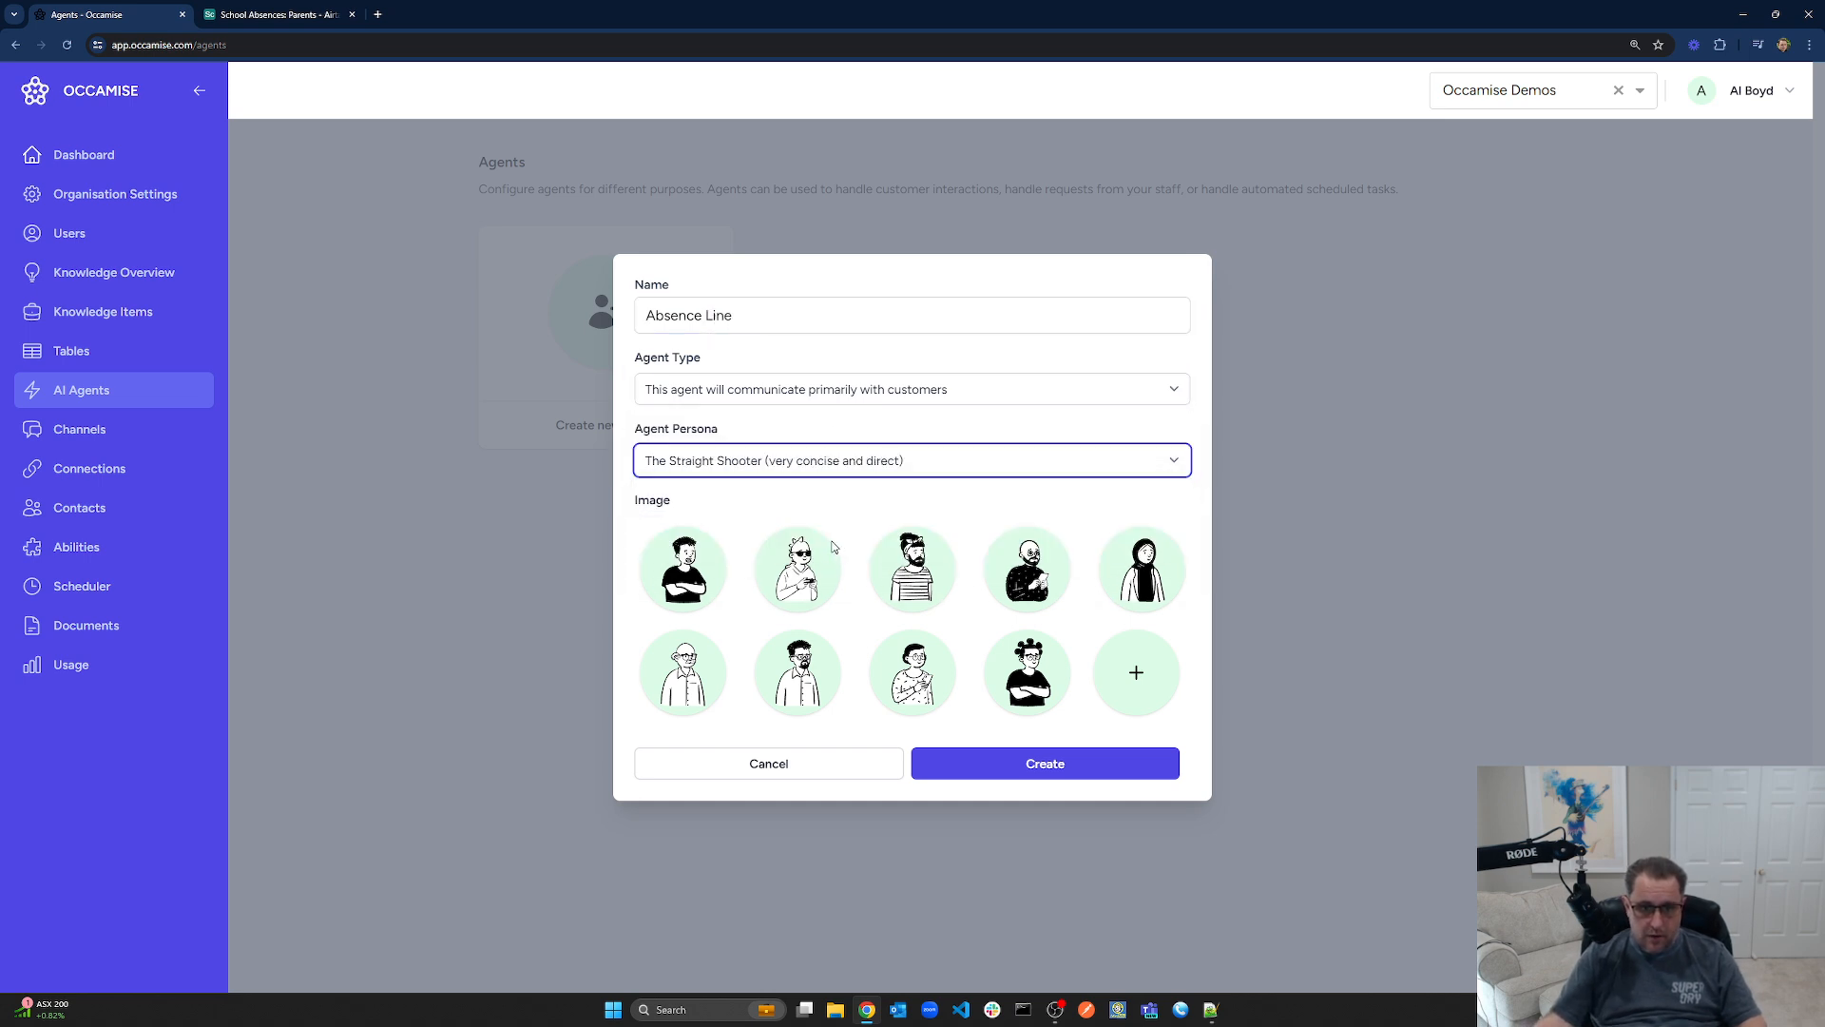
pyautogui.click(683, 568)
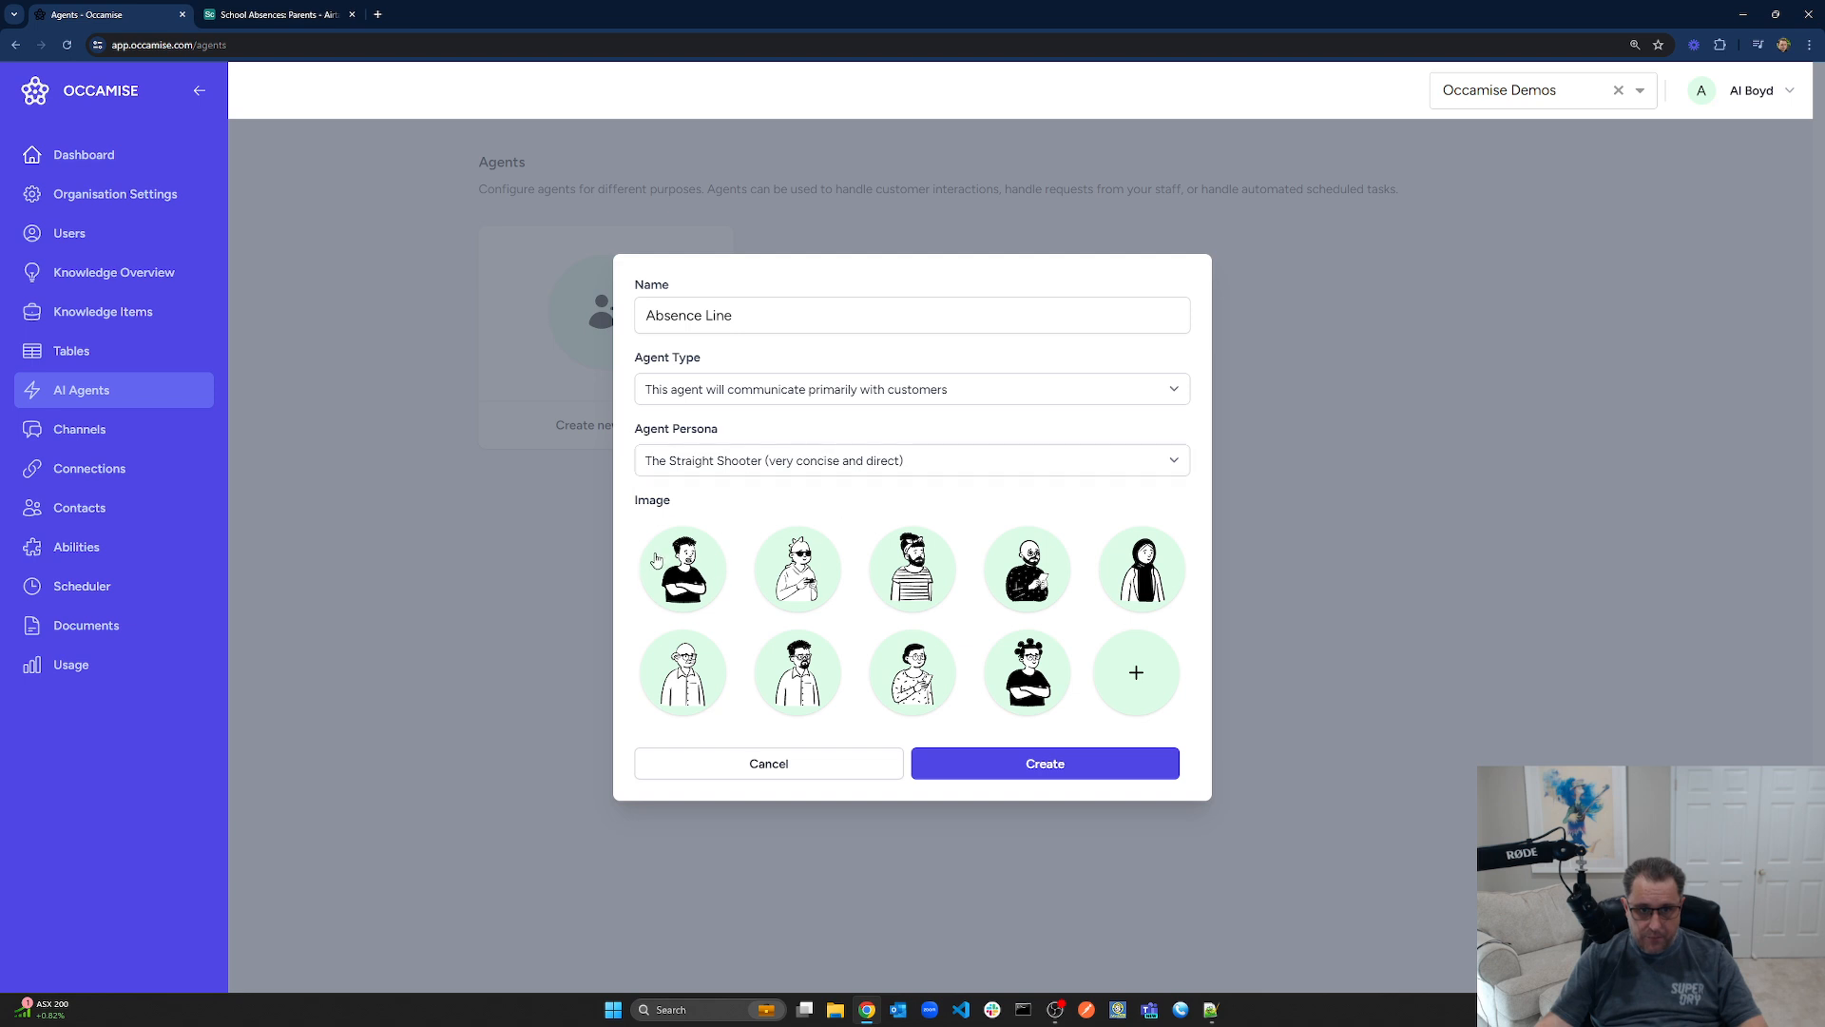
pyautogui.click(1076, 763)
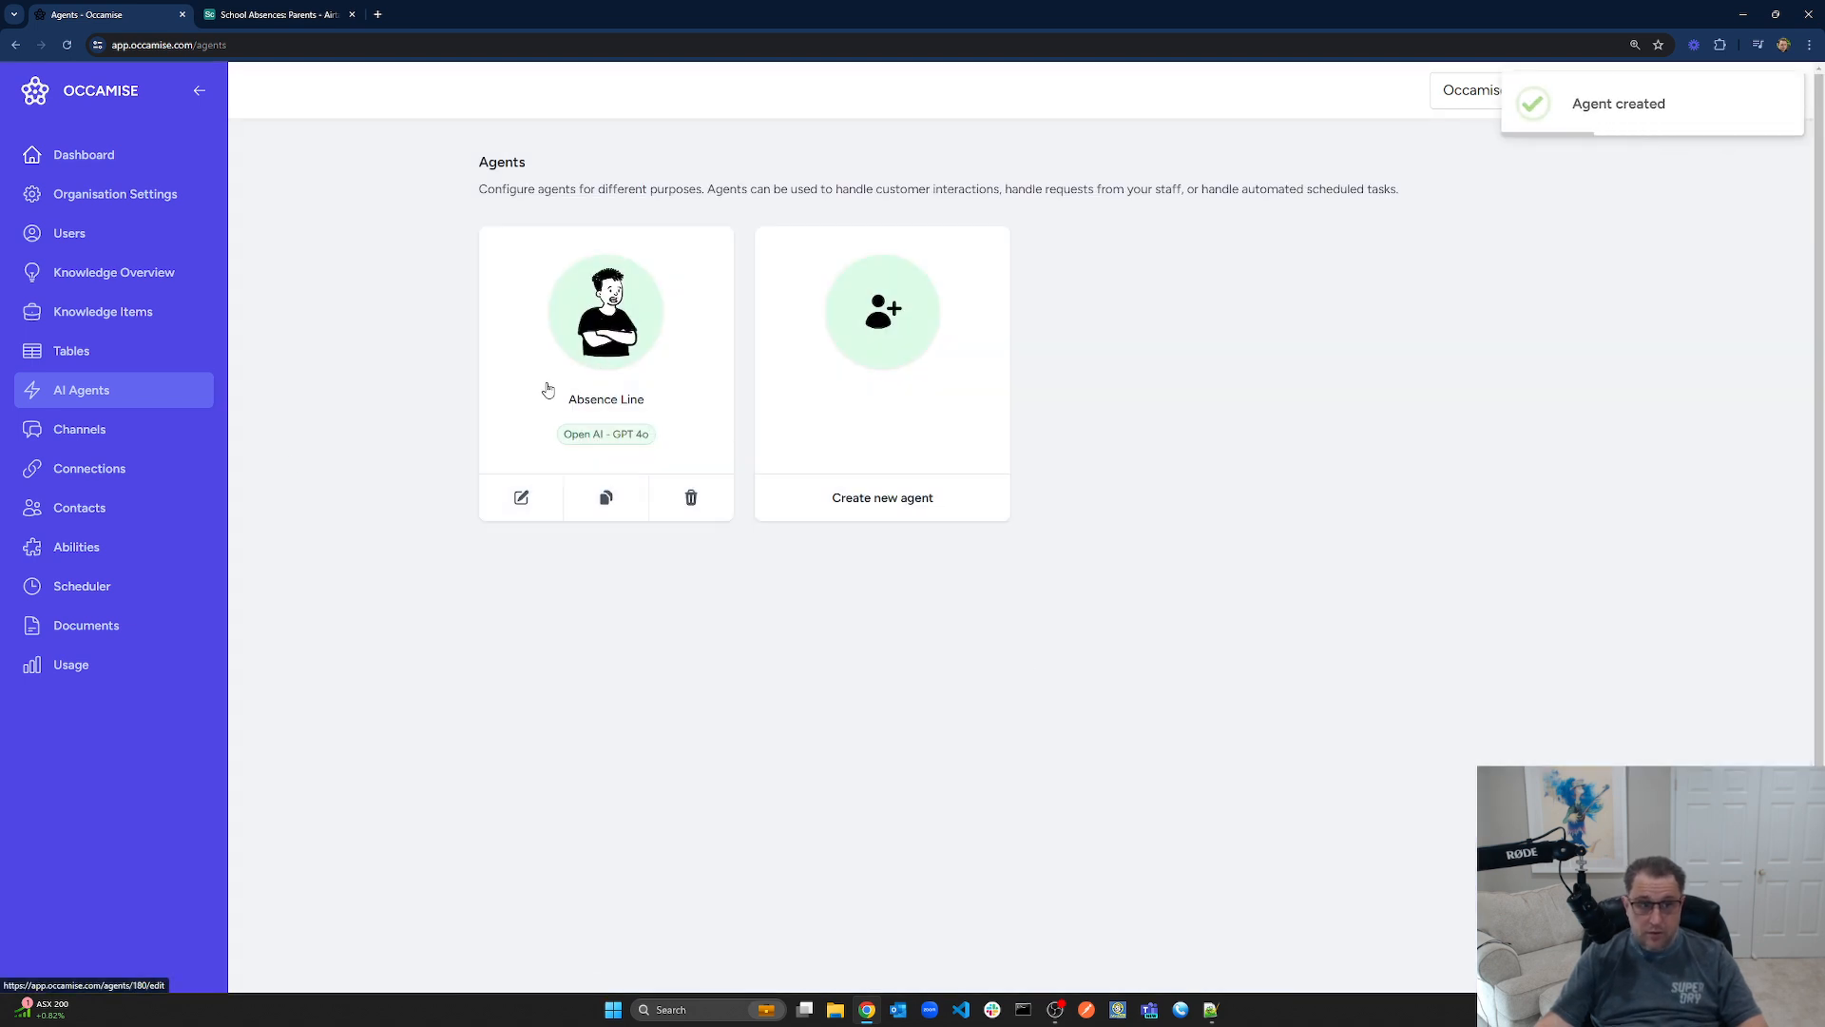
# Check the Channels list, then open the Absence Line agent's settings
pyautogui.click(82, 429)
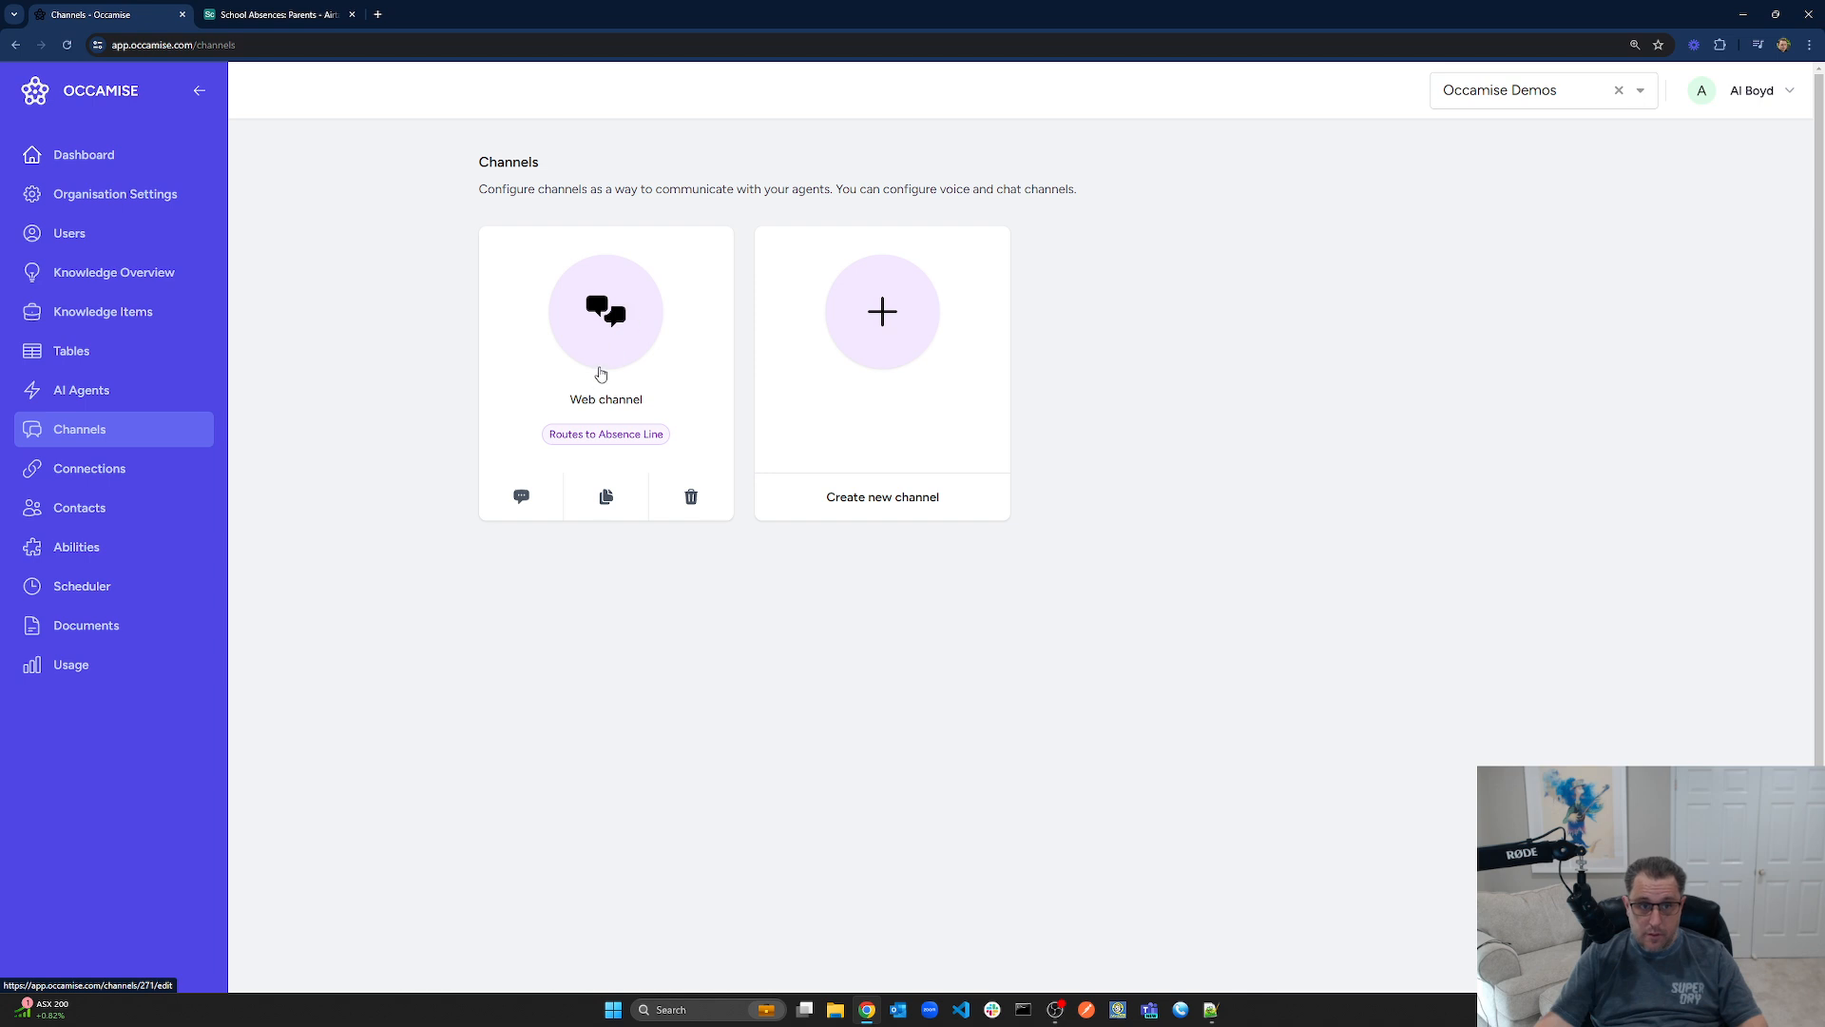
pyautogui.click(93, 397)
pyautogui.click(83, 429)
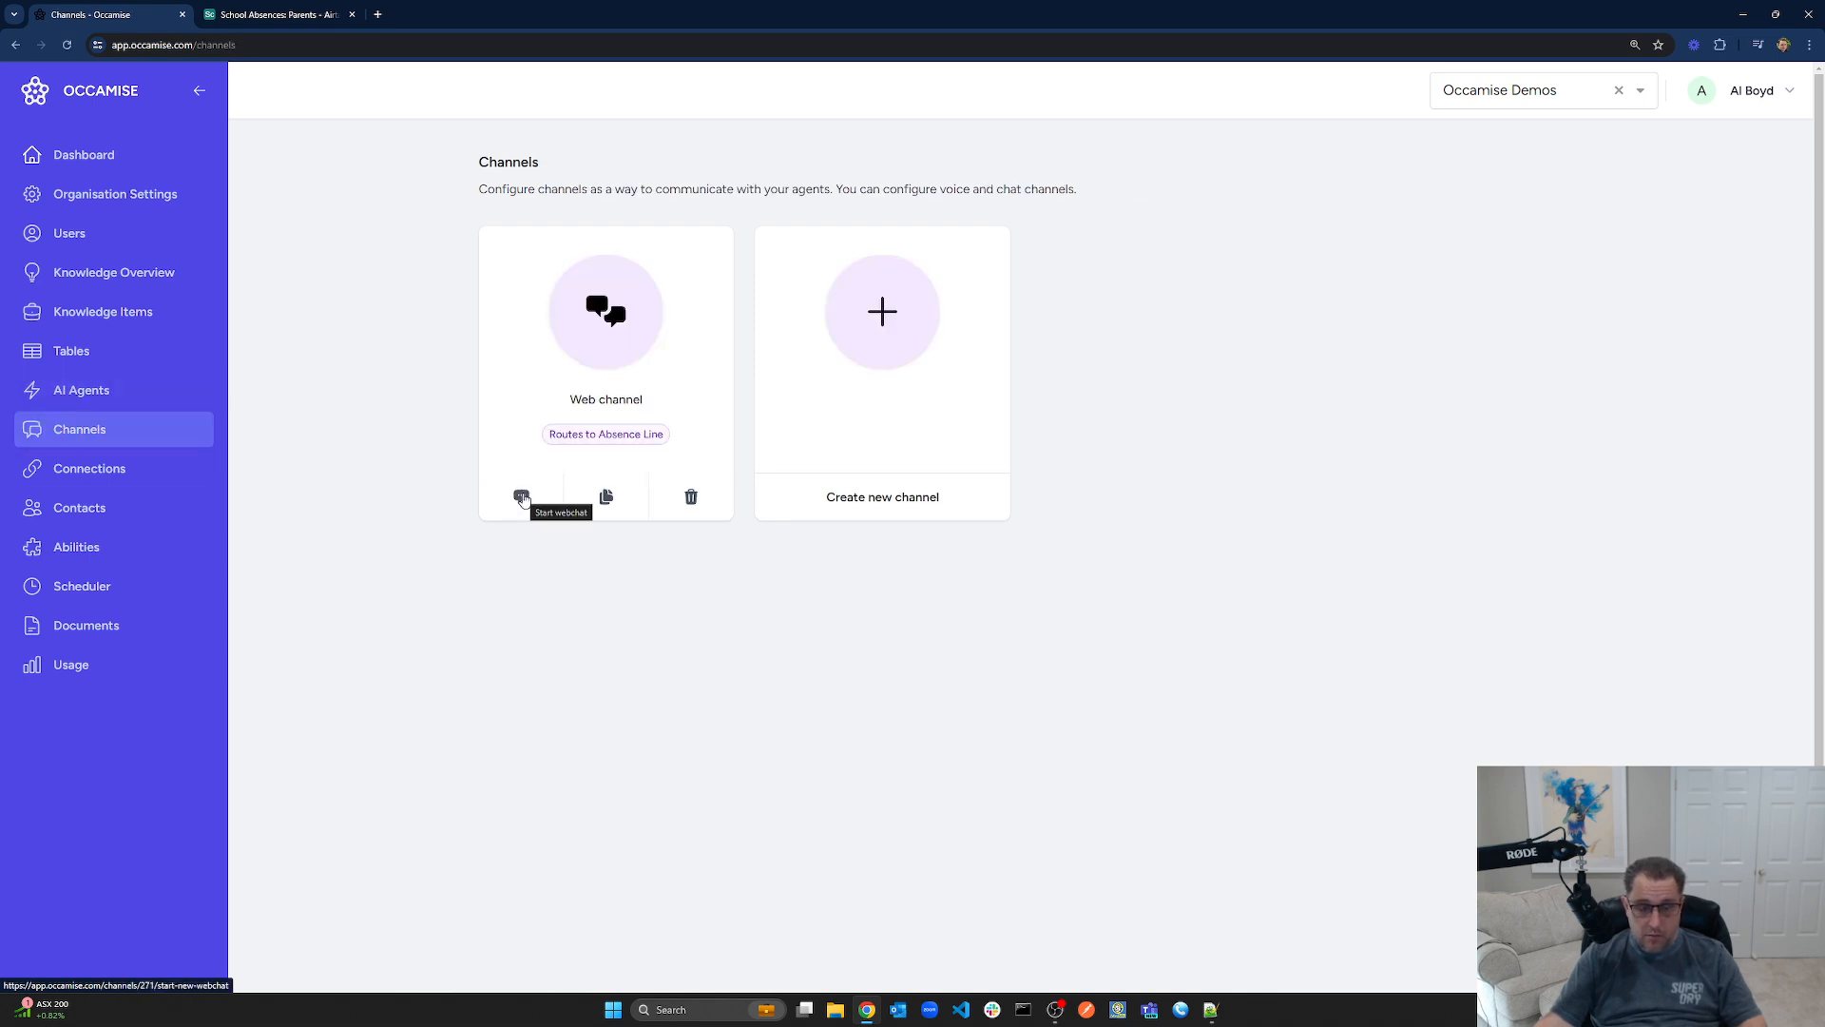
pyautogui.click(72, 395)
pyautogui.click(629, 333)
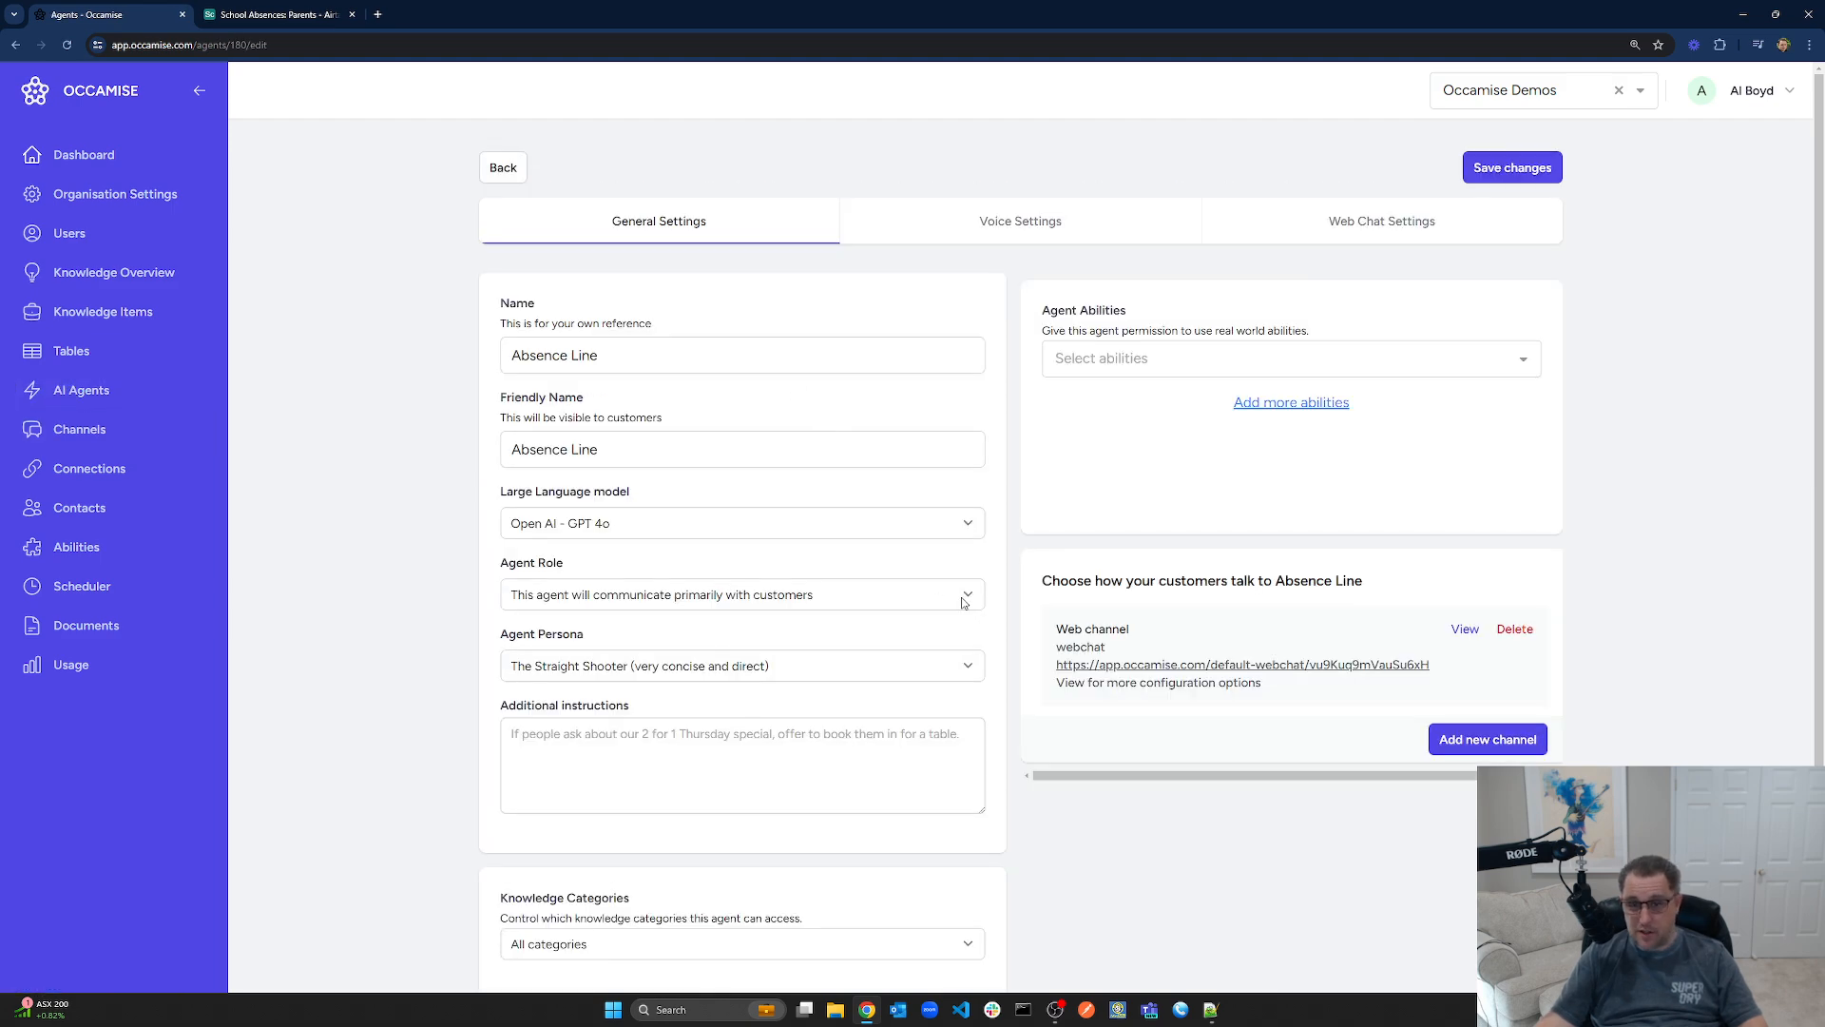
# Paste the prepared absence-logging text from Notepad++ into Additional instructions, enlarge the box, and save
pyautogui.scroll(-1, 1098, 300)
pyautogui.scroll(1, 1046, 666)
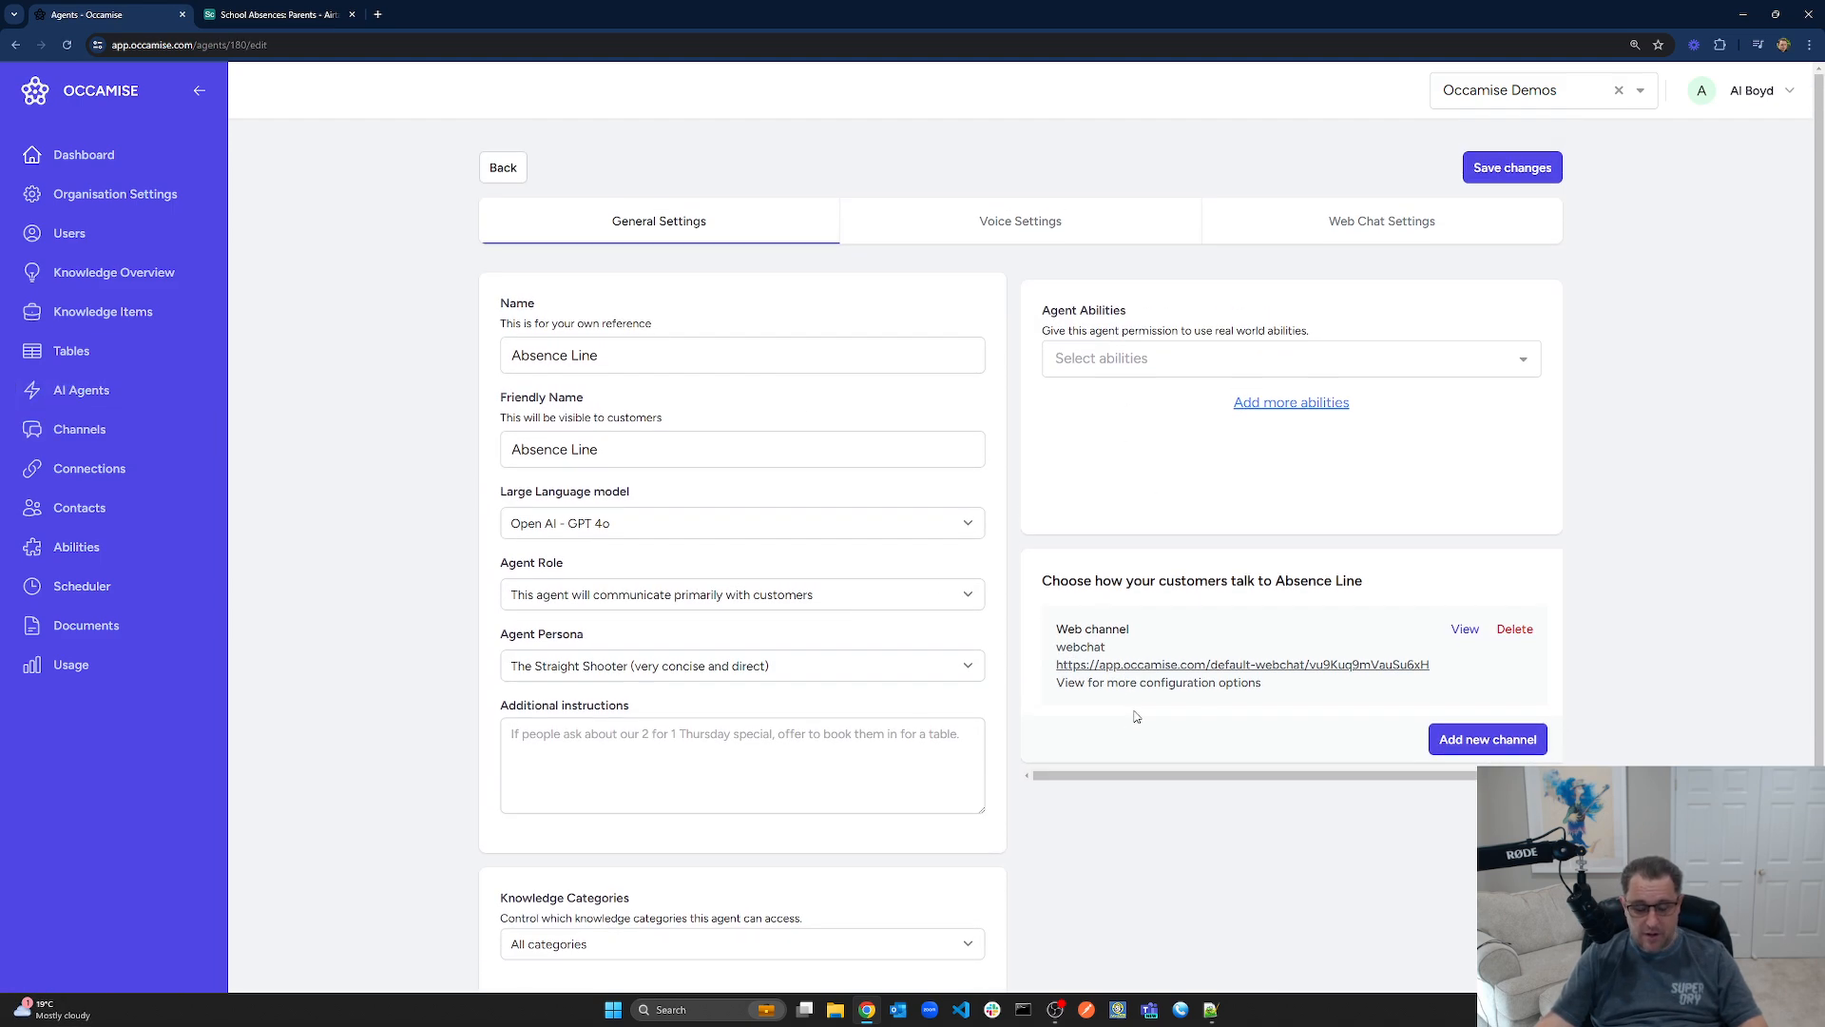
pyautogui.scroll(-1, 827, 745)
pyautogui.click(827, 744)
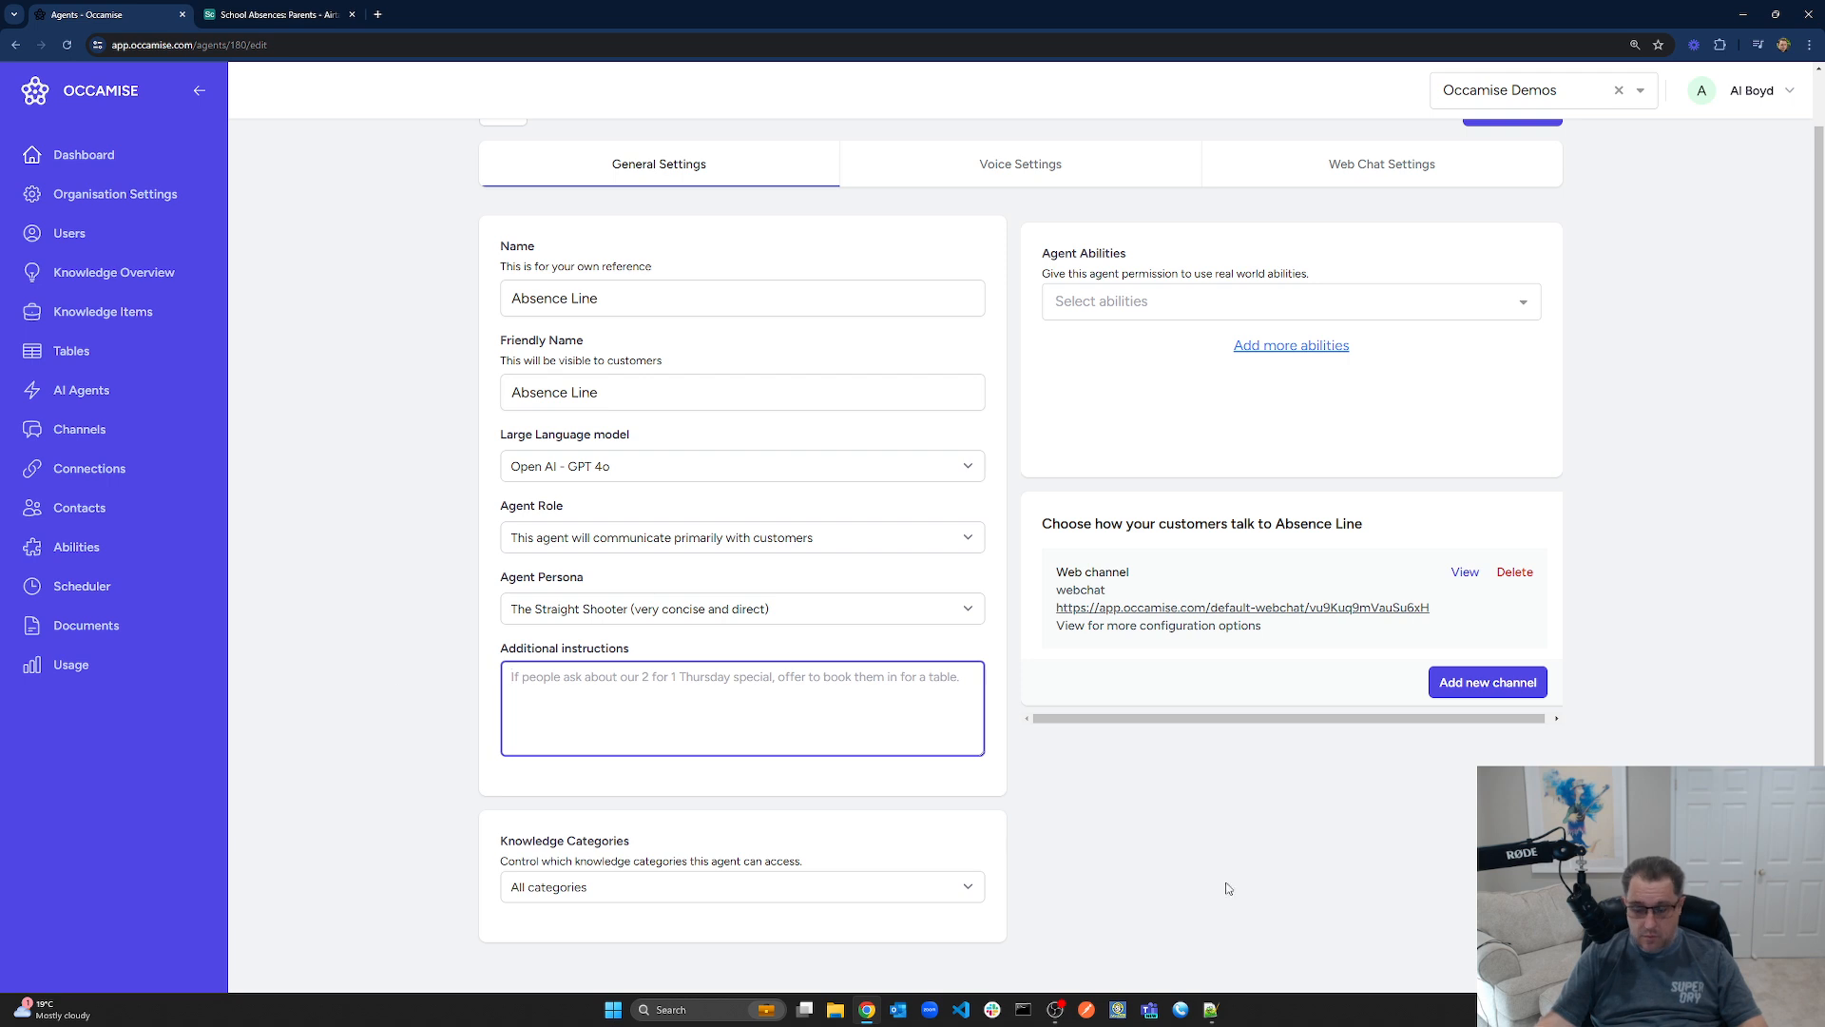
pyautogui.hotkey('alt', 'Tab')
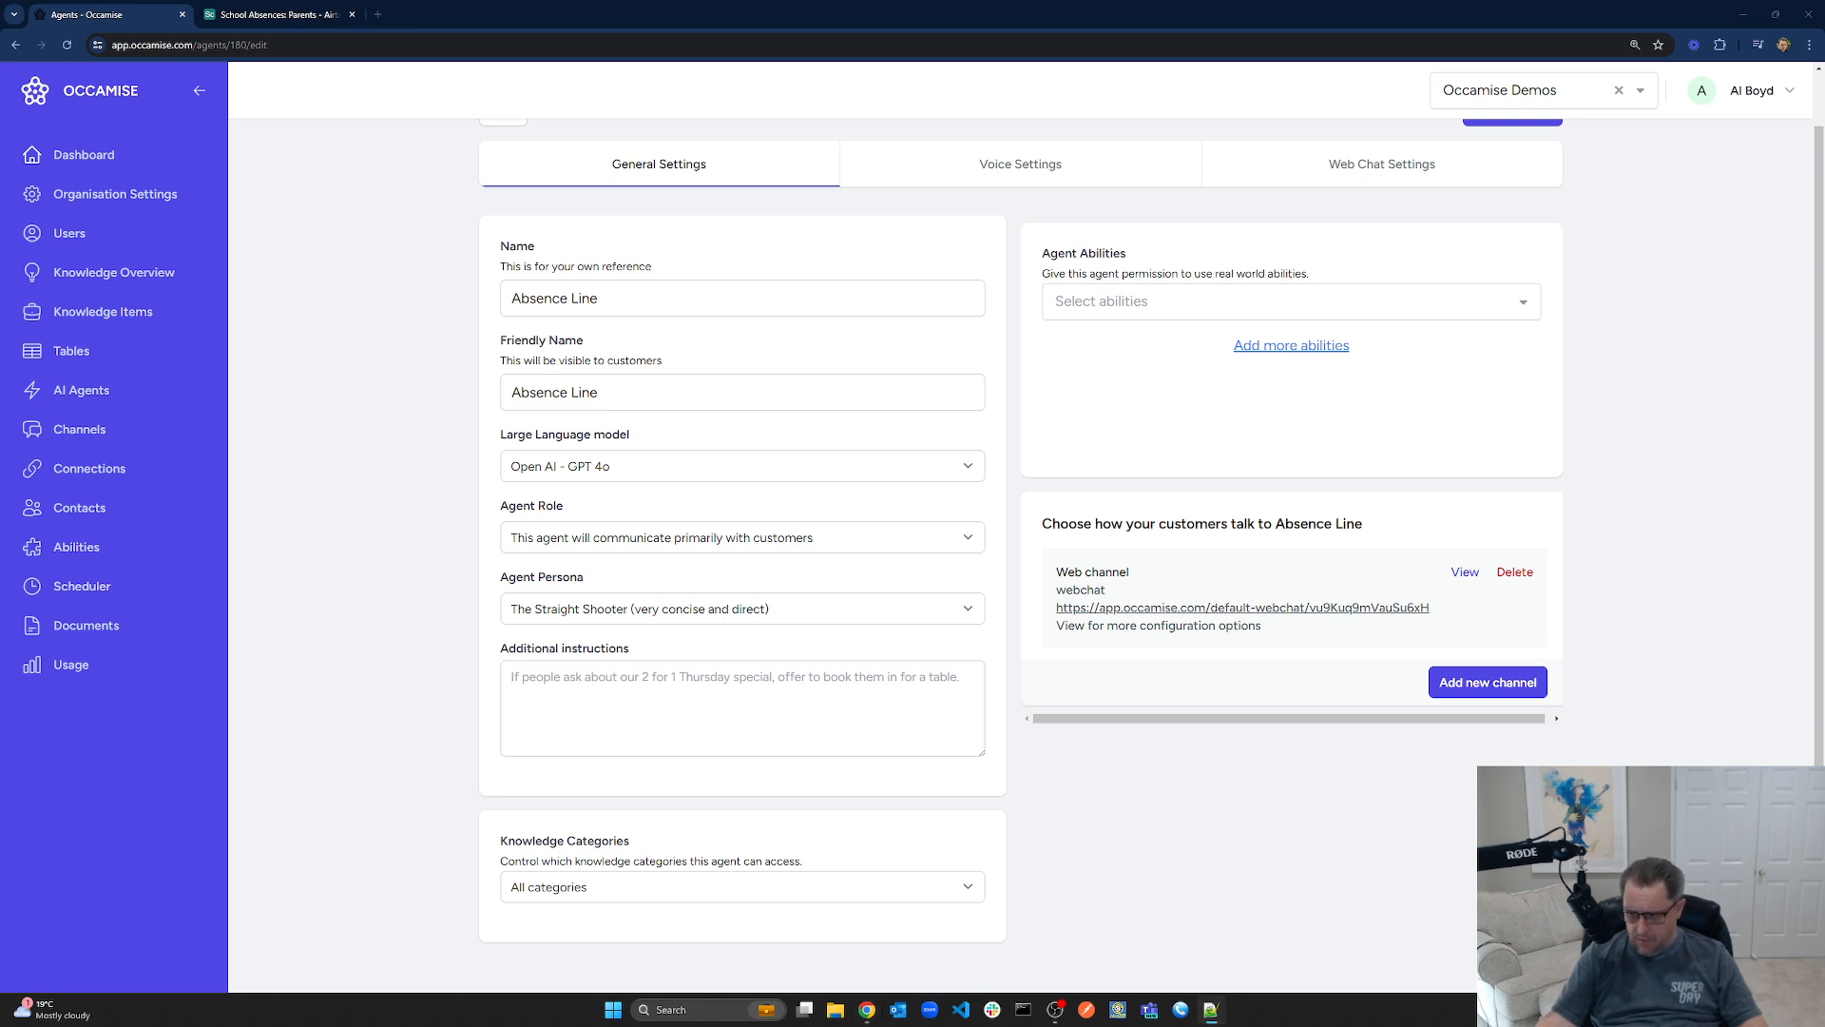
pyautogui.hotkey('alt', 'Tab')
pyautogui.write('Your role is to work with parents of students at the school to record a student absence. The user is a parent and their details will be automated fetched at the start of the conversation. You should immediately fetch their student details so you can accurately help with logging their student absence.')
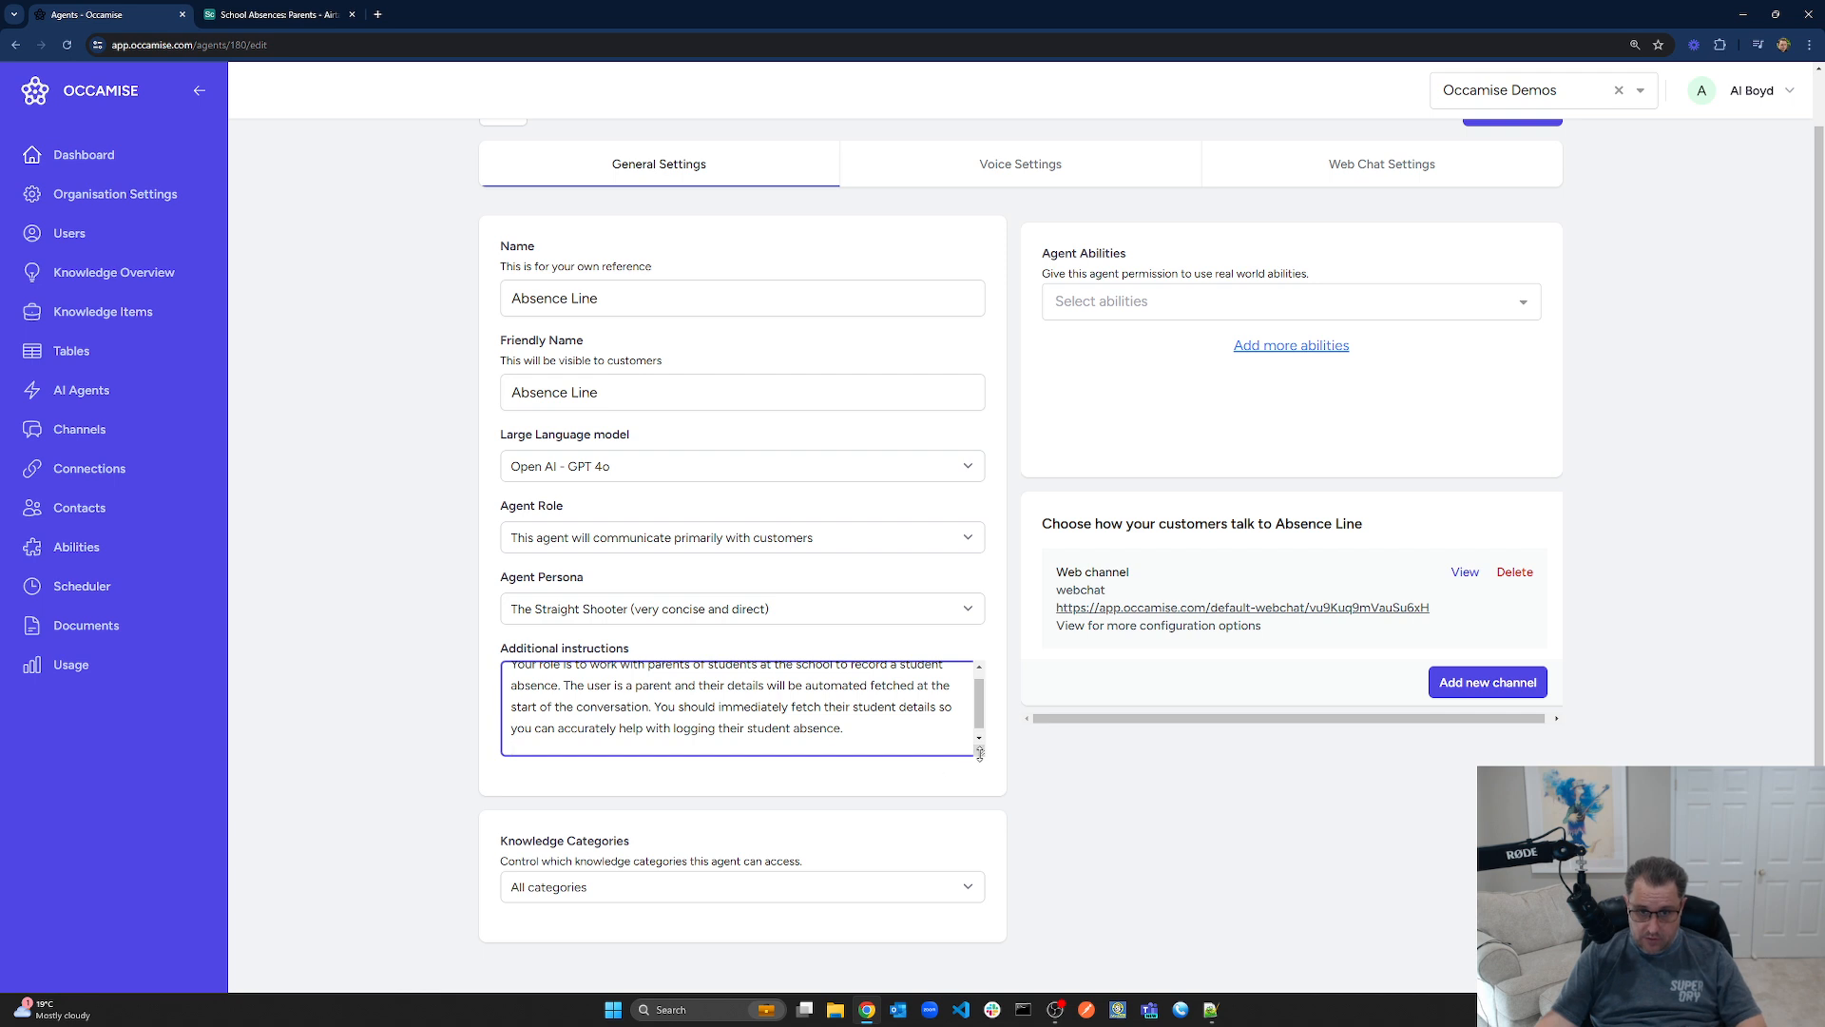
pyautogui.moveTo(979, 752); pyautogui.dragTo(979, 882)
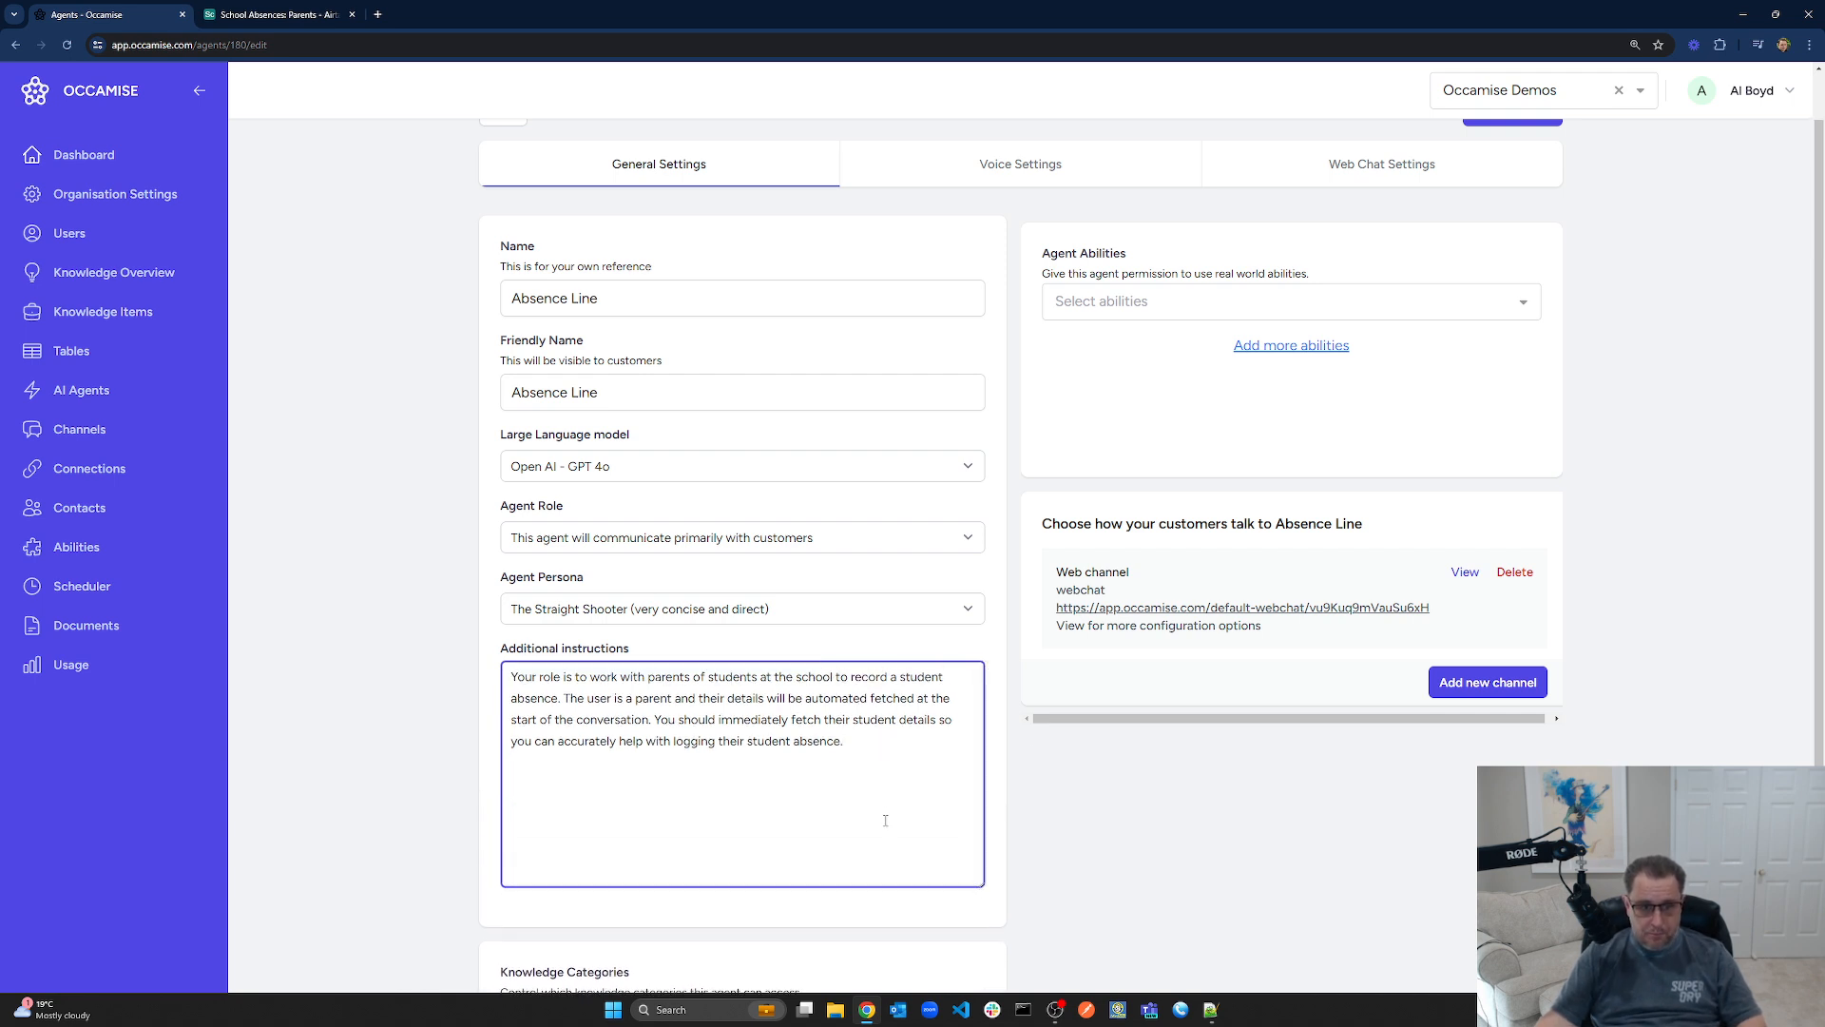
pyautogui.scroll(1, 897, 809)
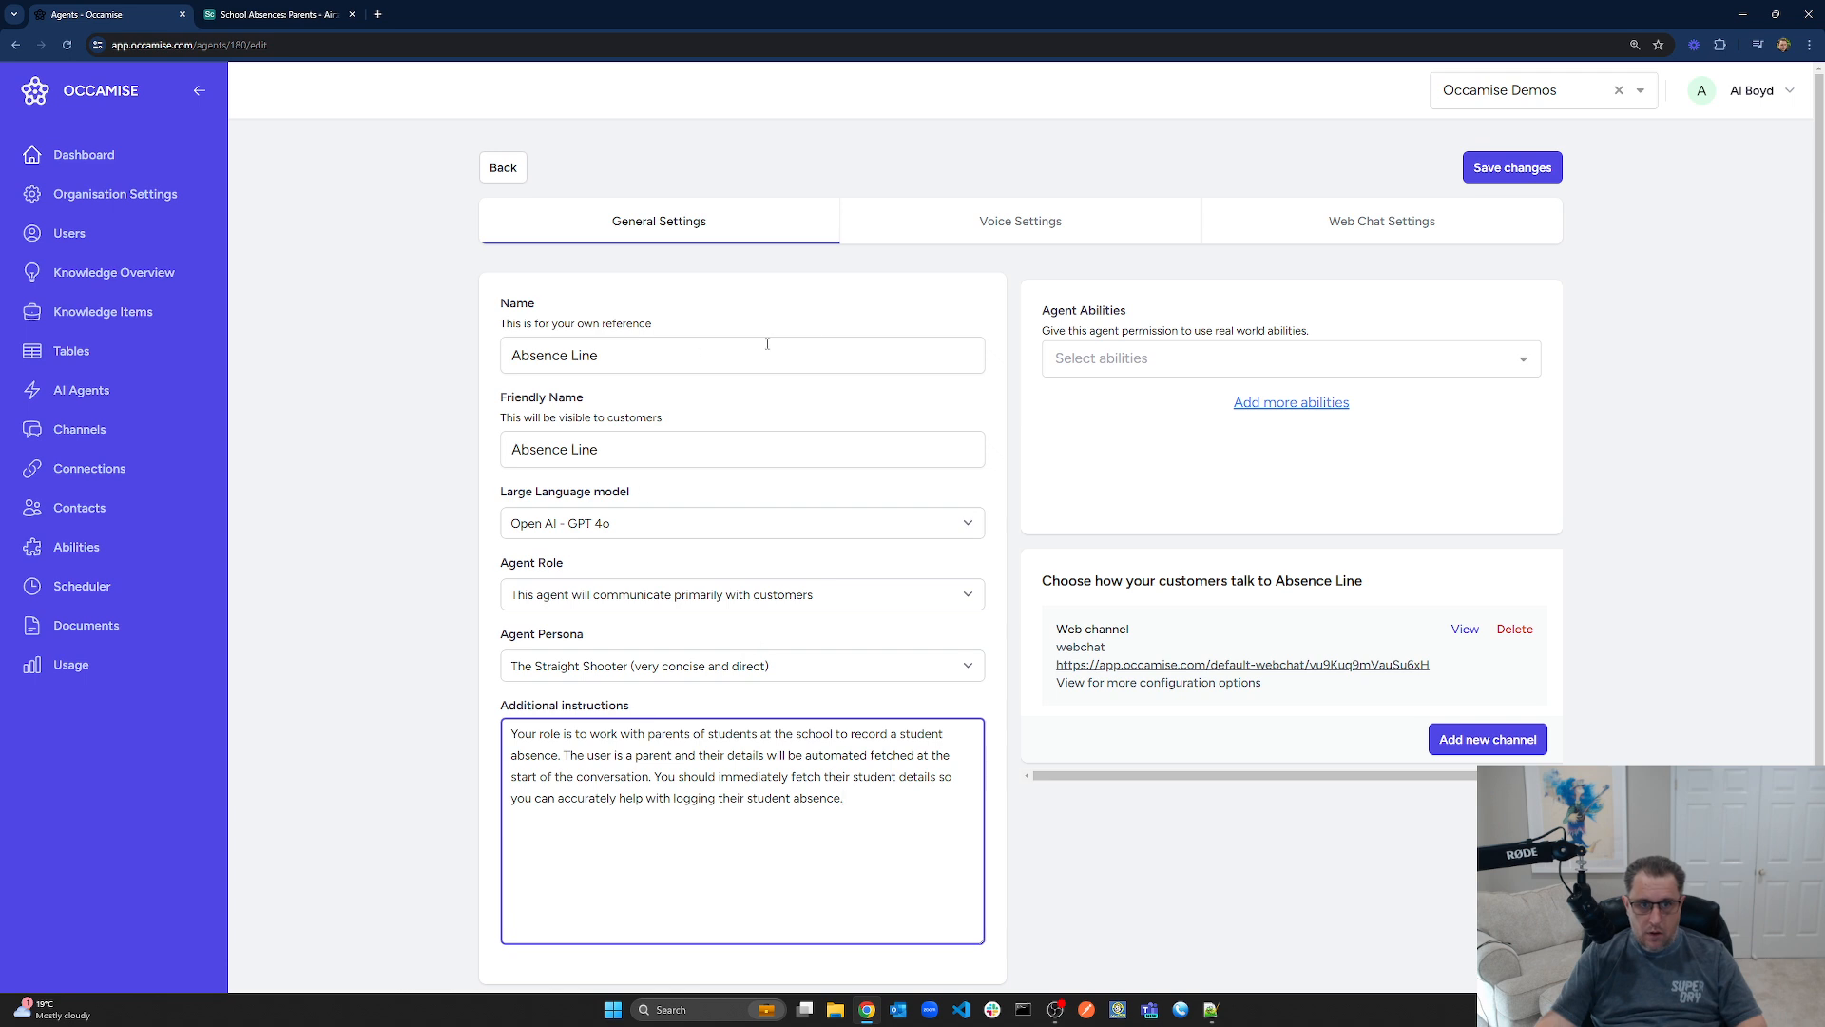
pyautogui.click(1508, 169)
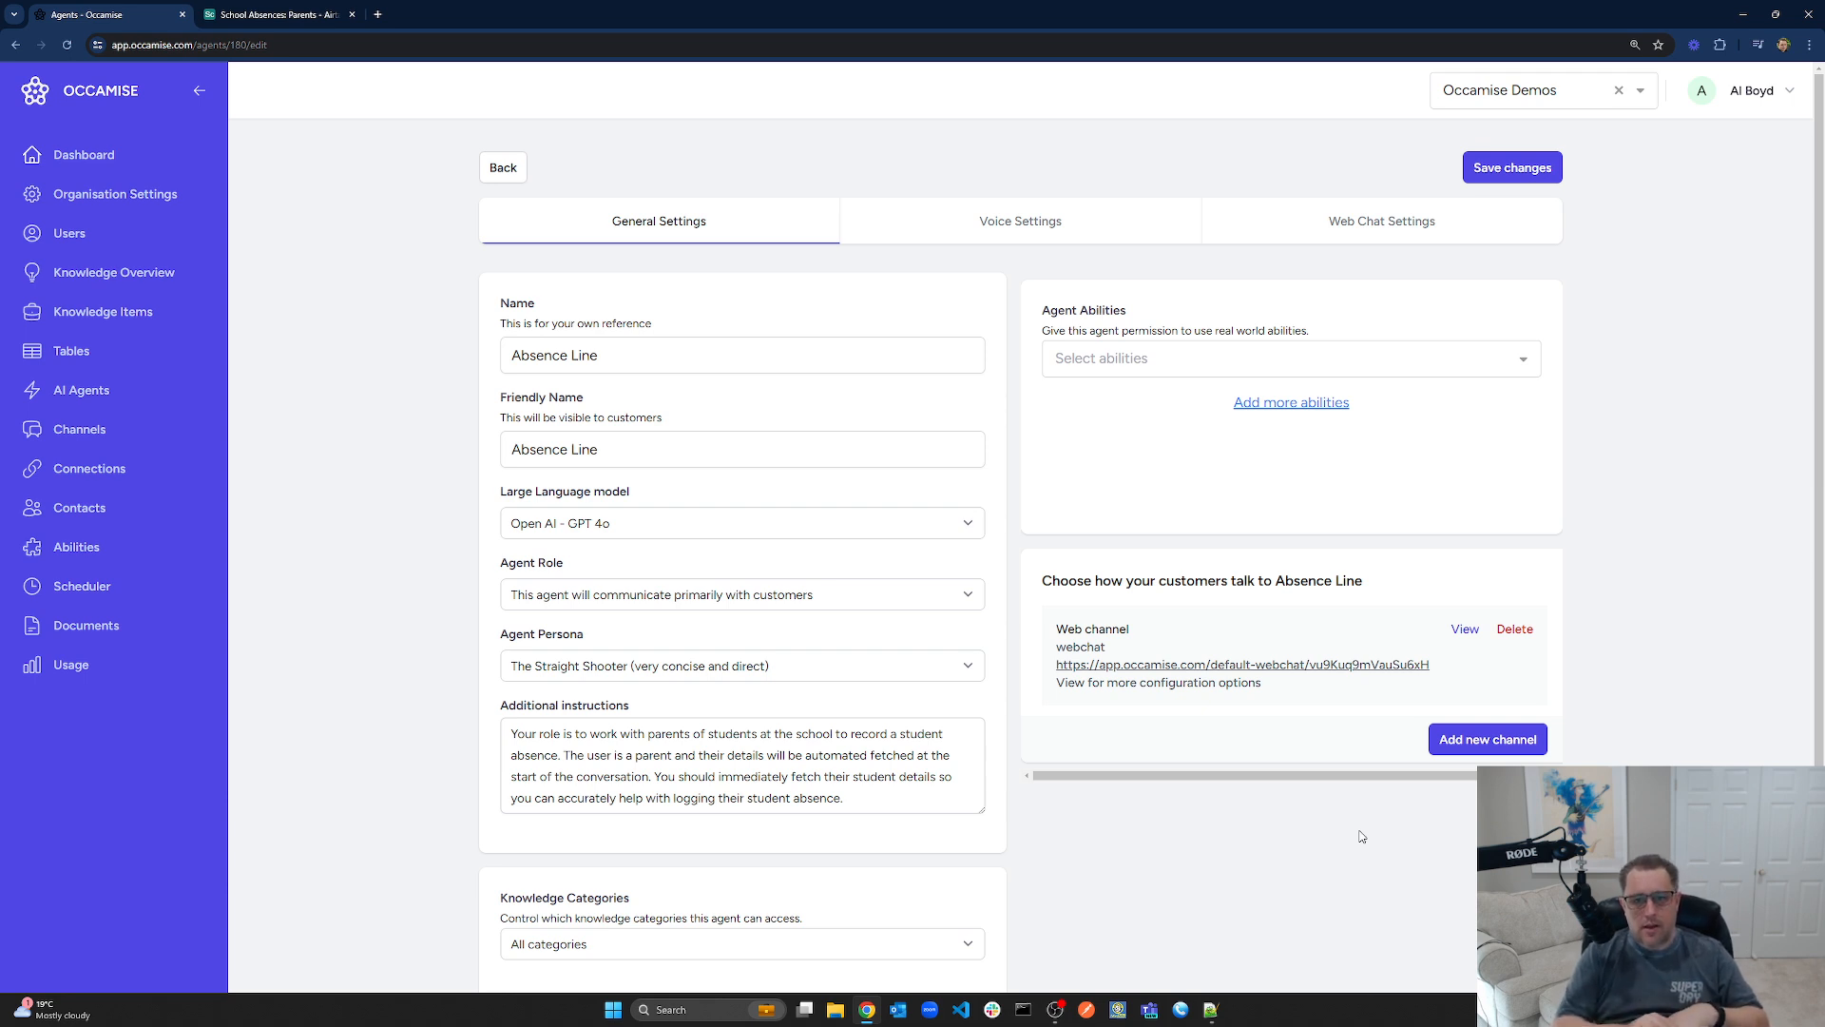
pyautogui.click(274, 16)
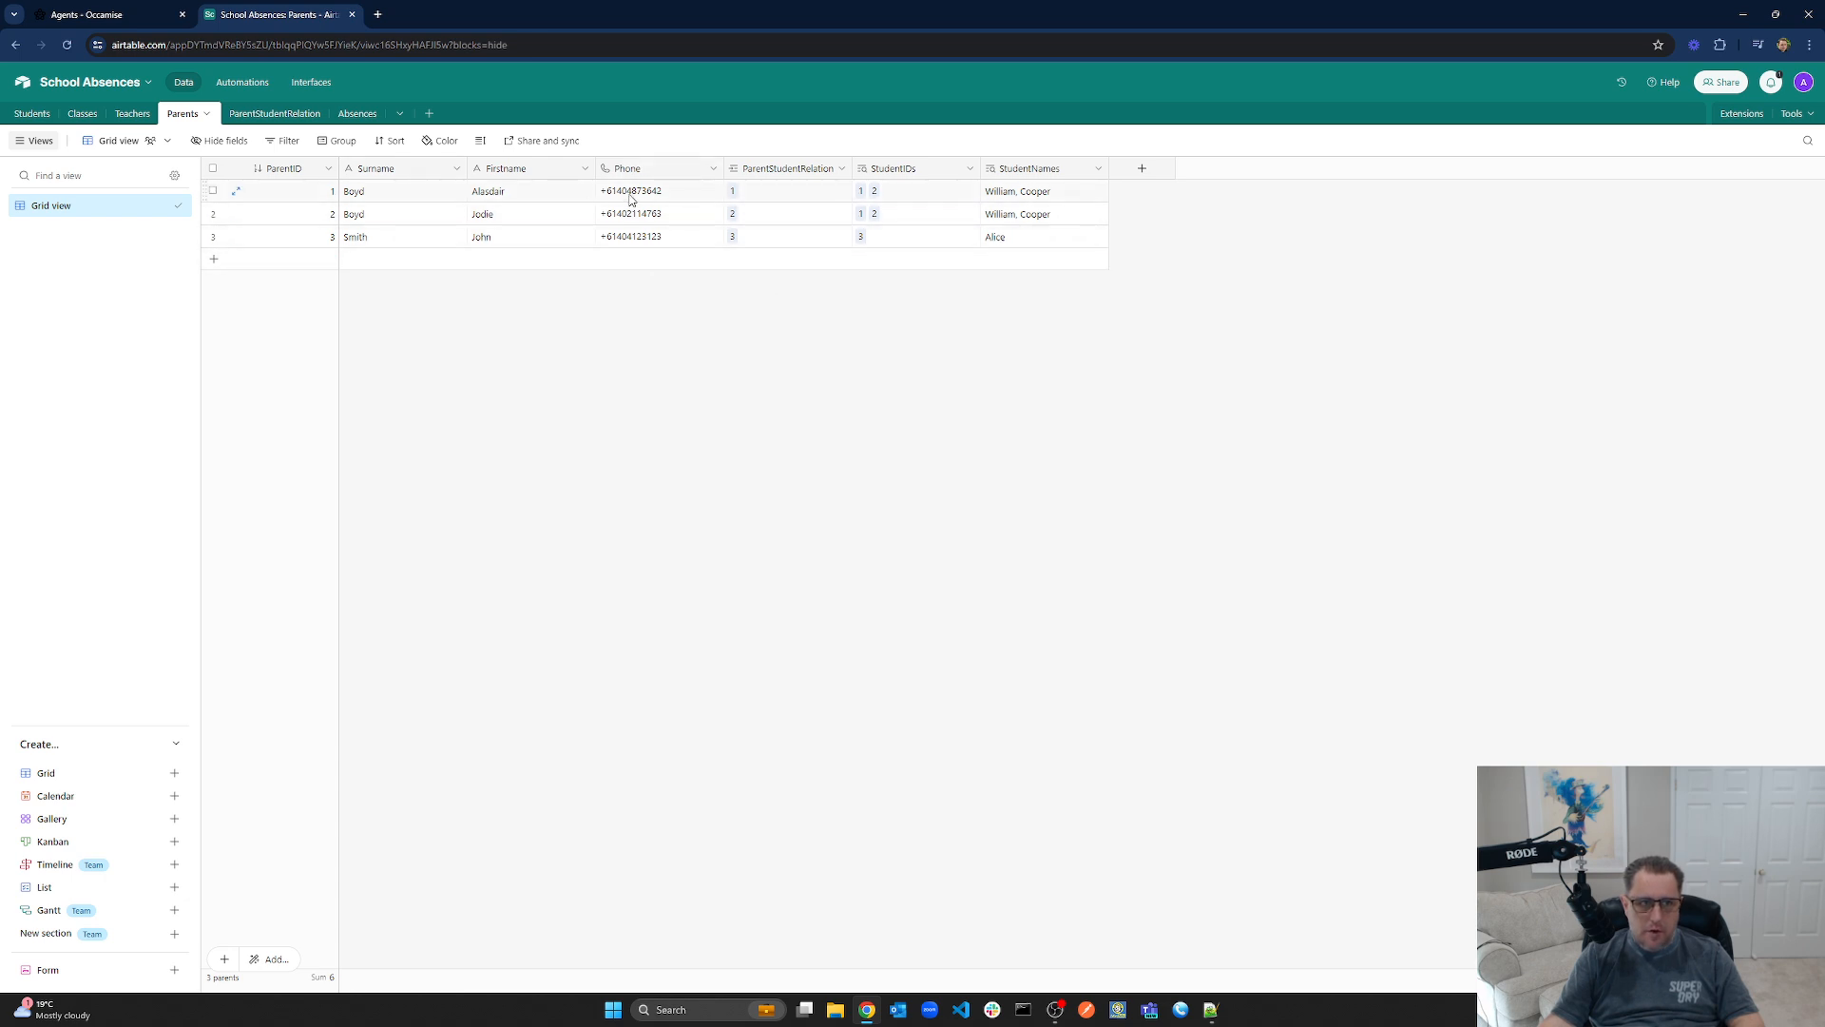
pyautogui.click(35, 116)
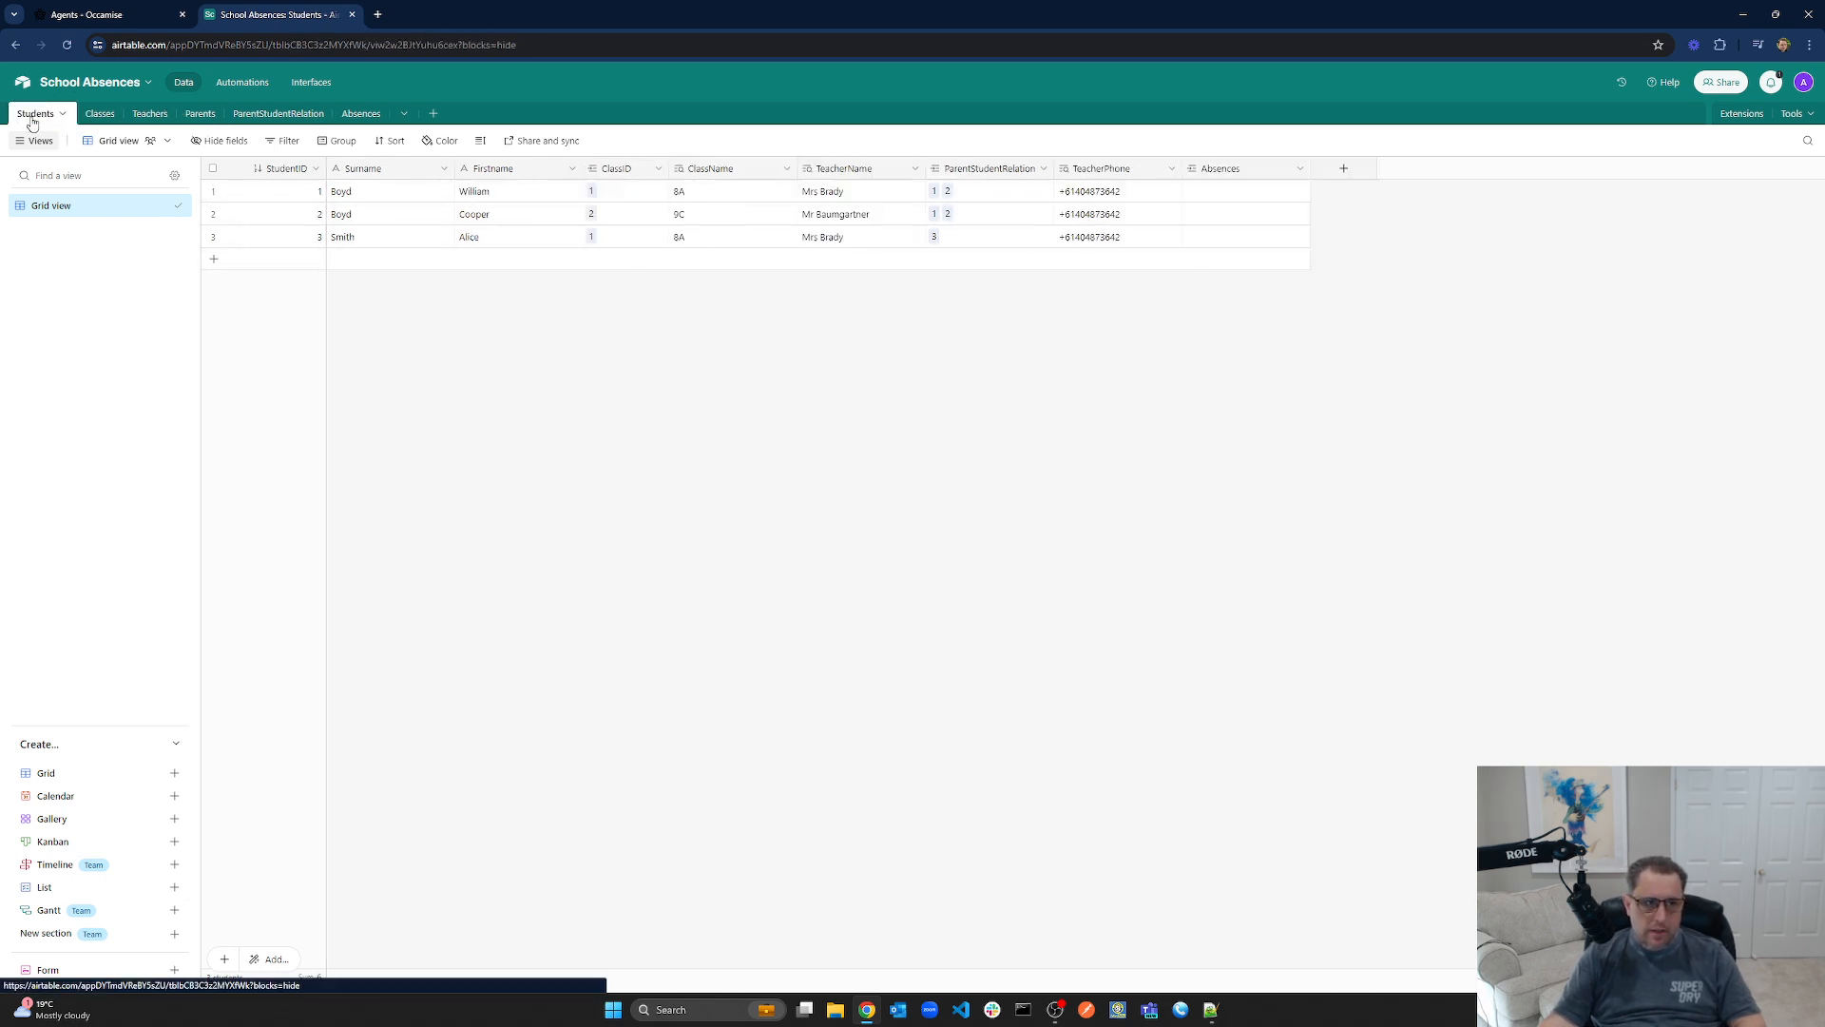
pyautogui.click(99, 114)
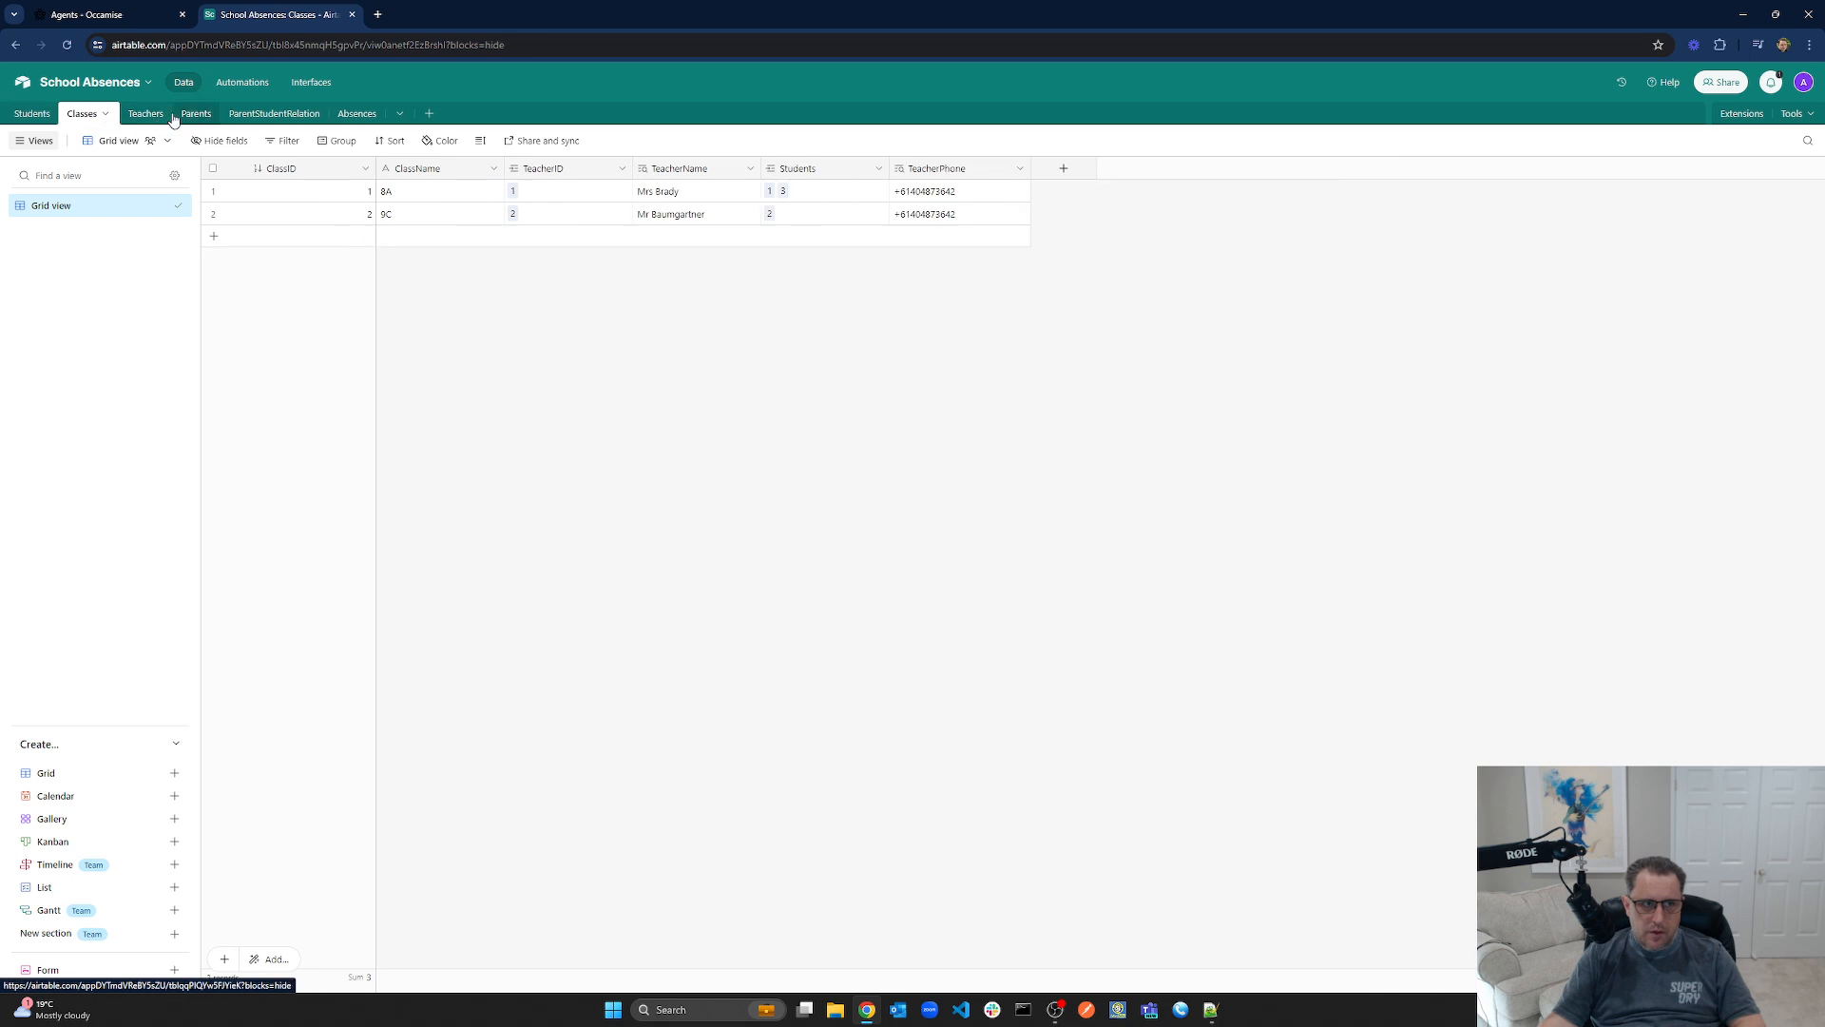
pyautogui.click(196, 114)
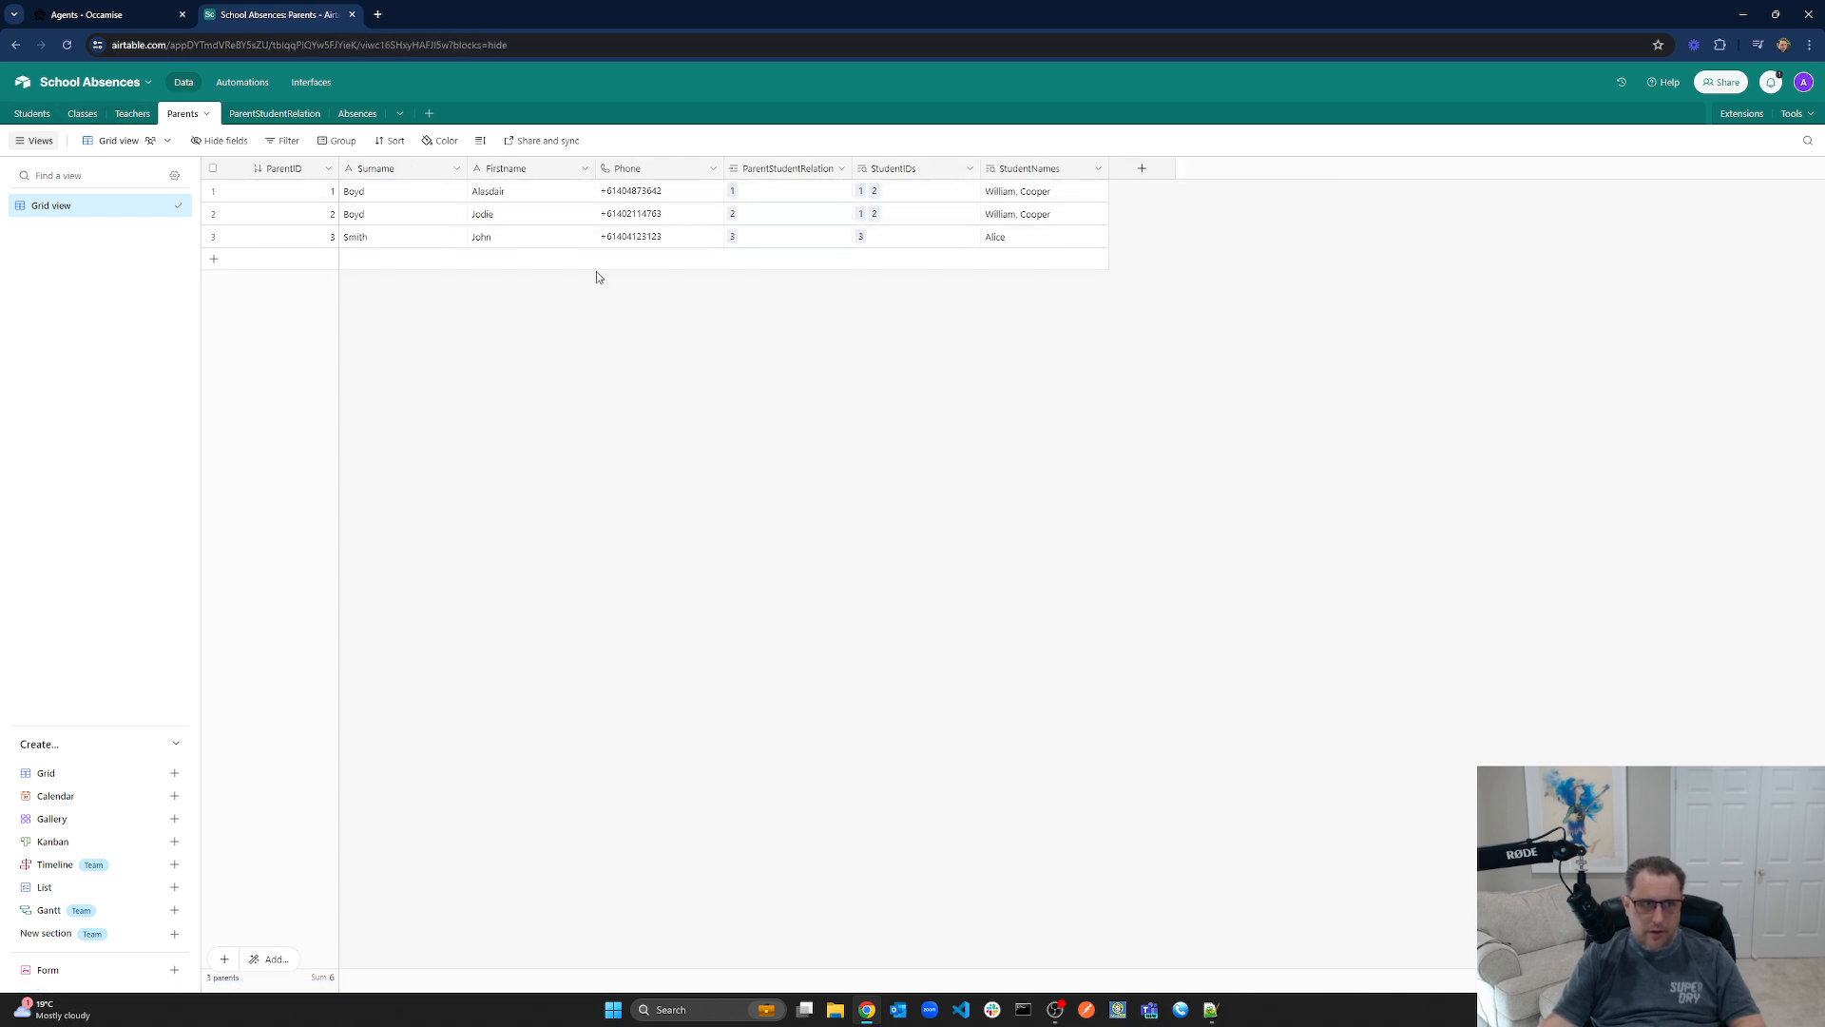
pyautogui.click(355, 116)
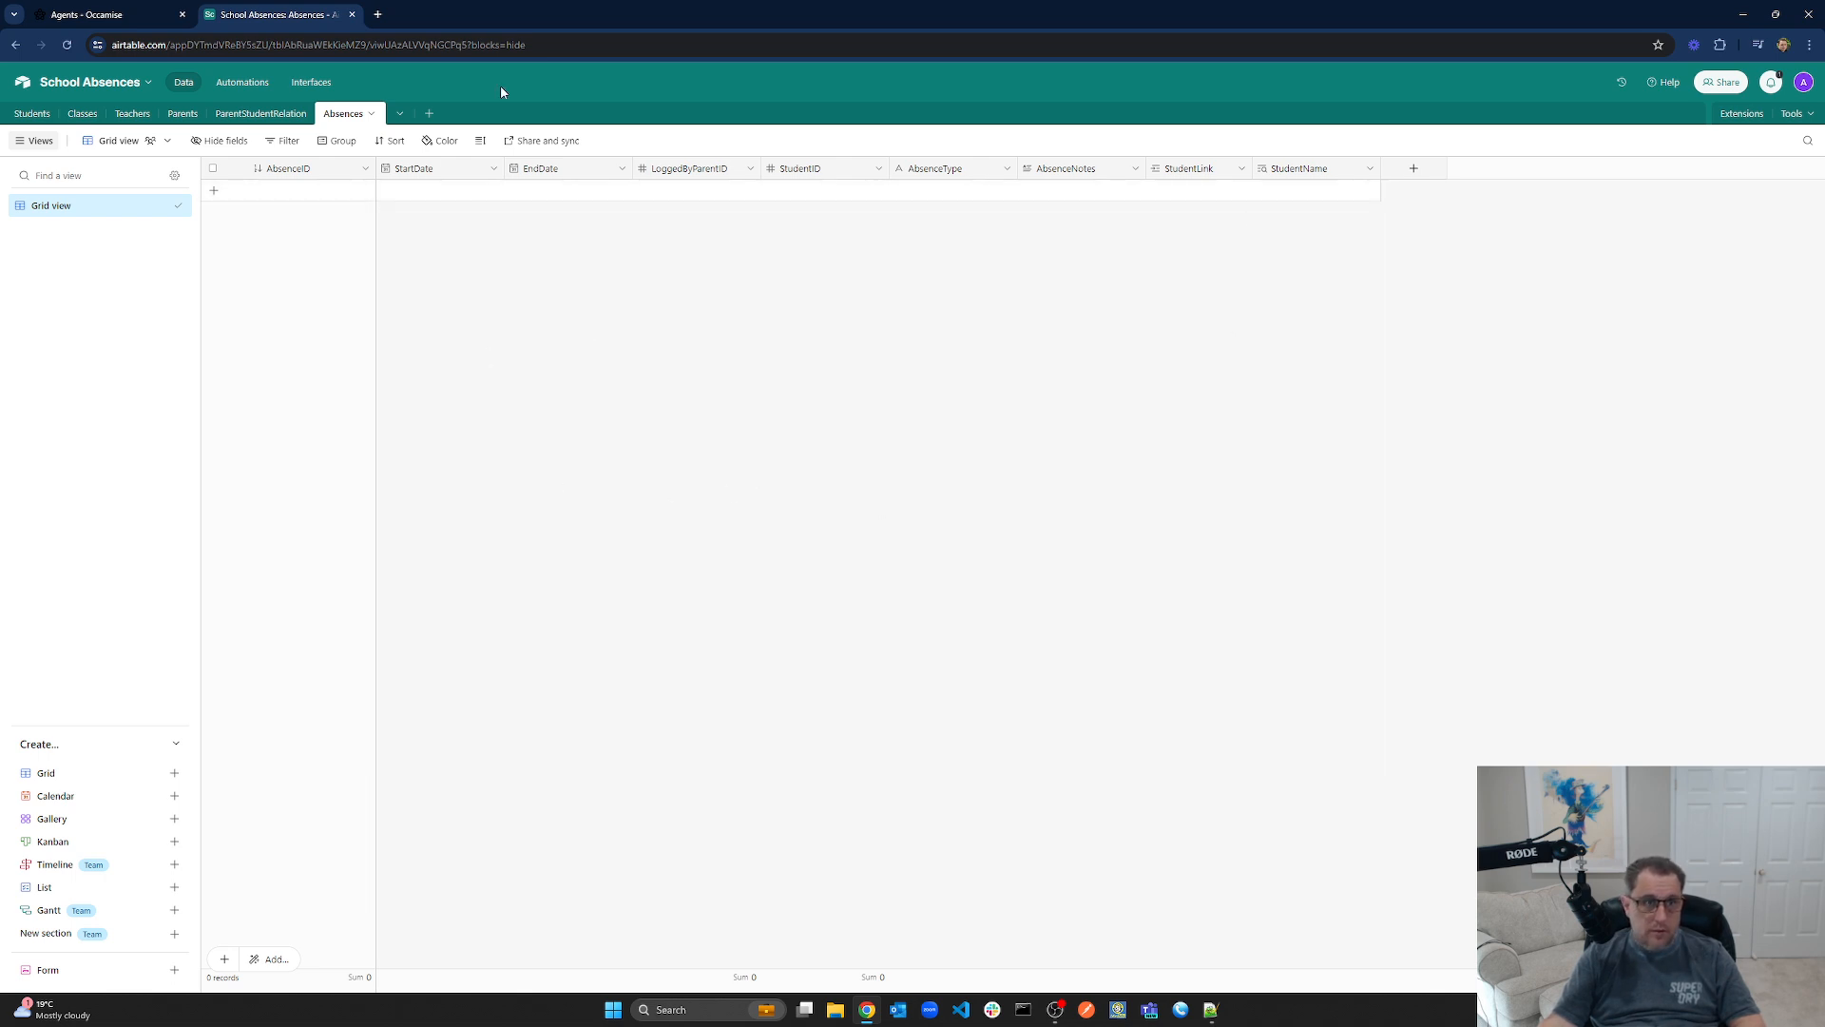
pyautogui.click(92, 11)
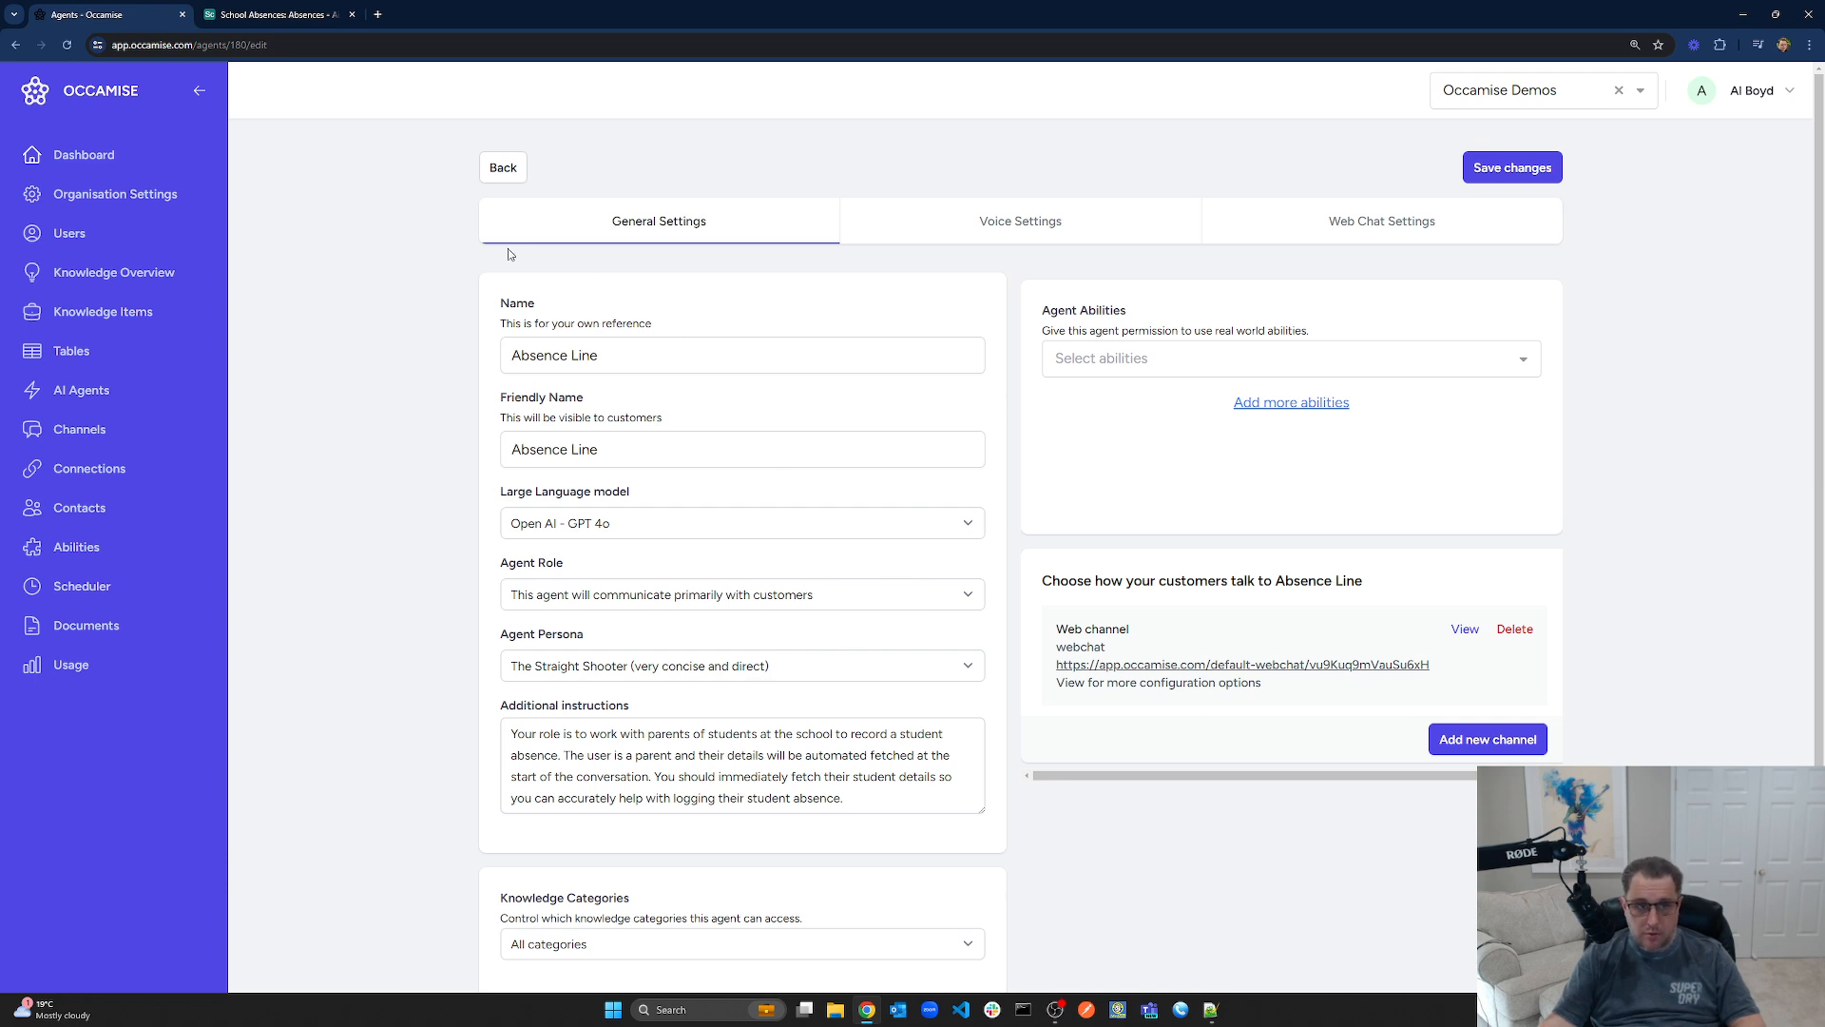
# Add a new ability named 'Get Parent Details'
pyautogui.click(95, 565)
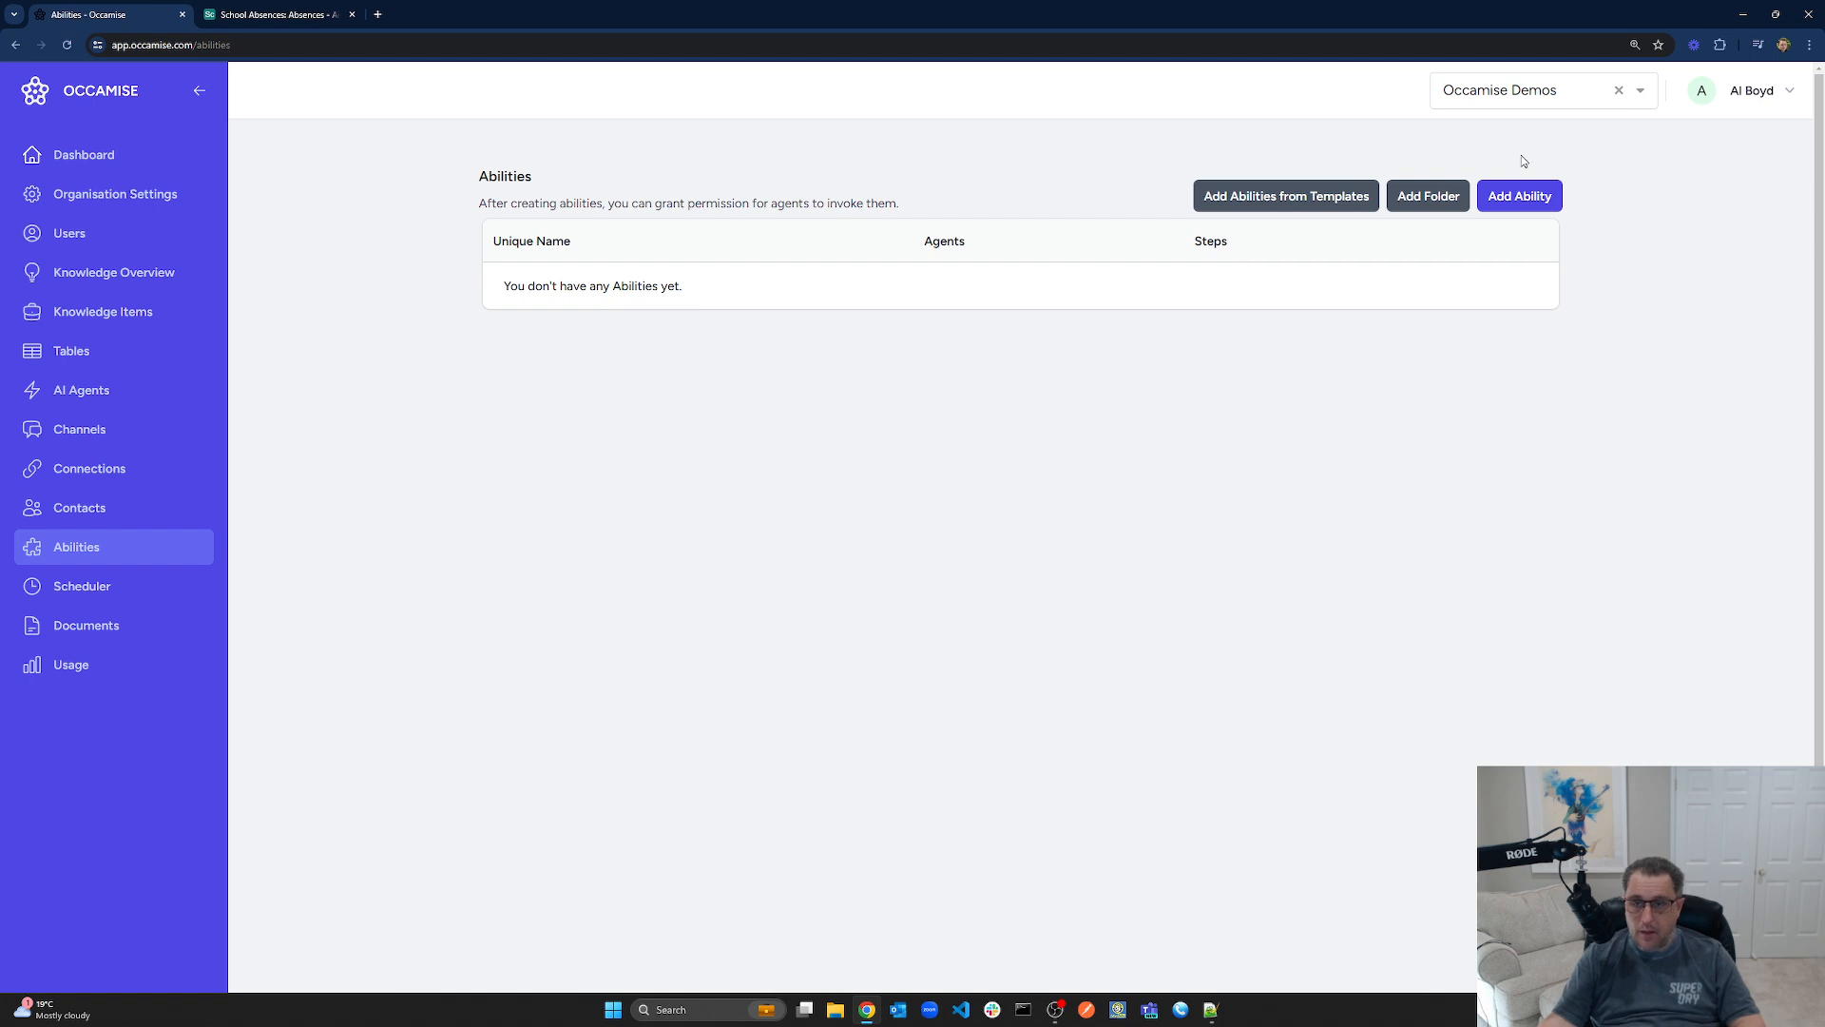
pyautogui.click(1519, 196)
pyautogui.write('Get')
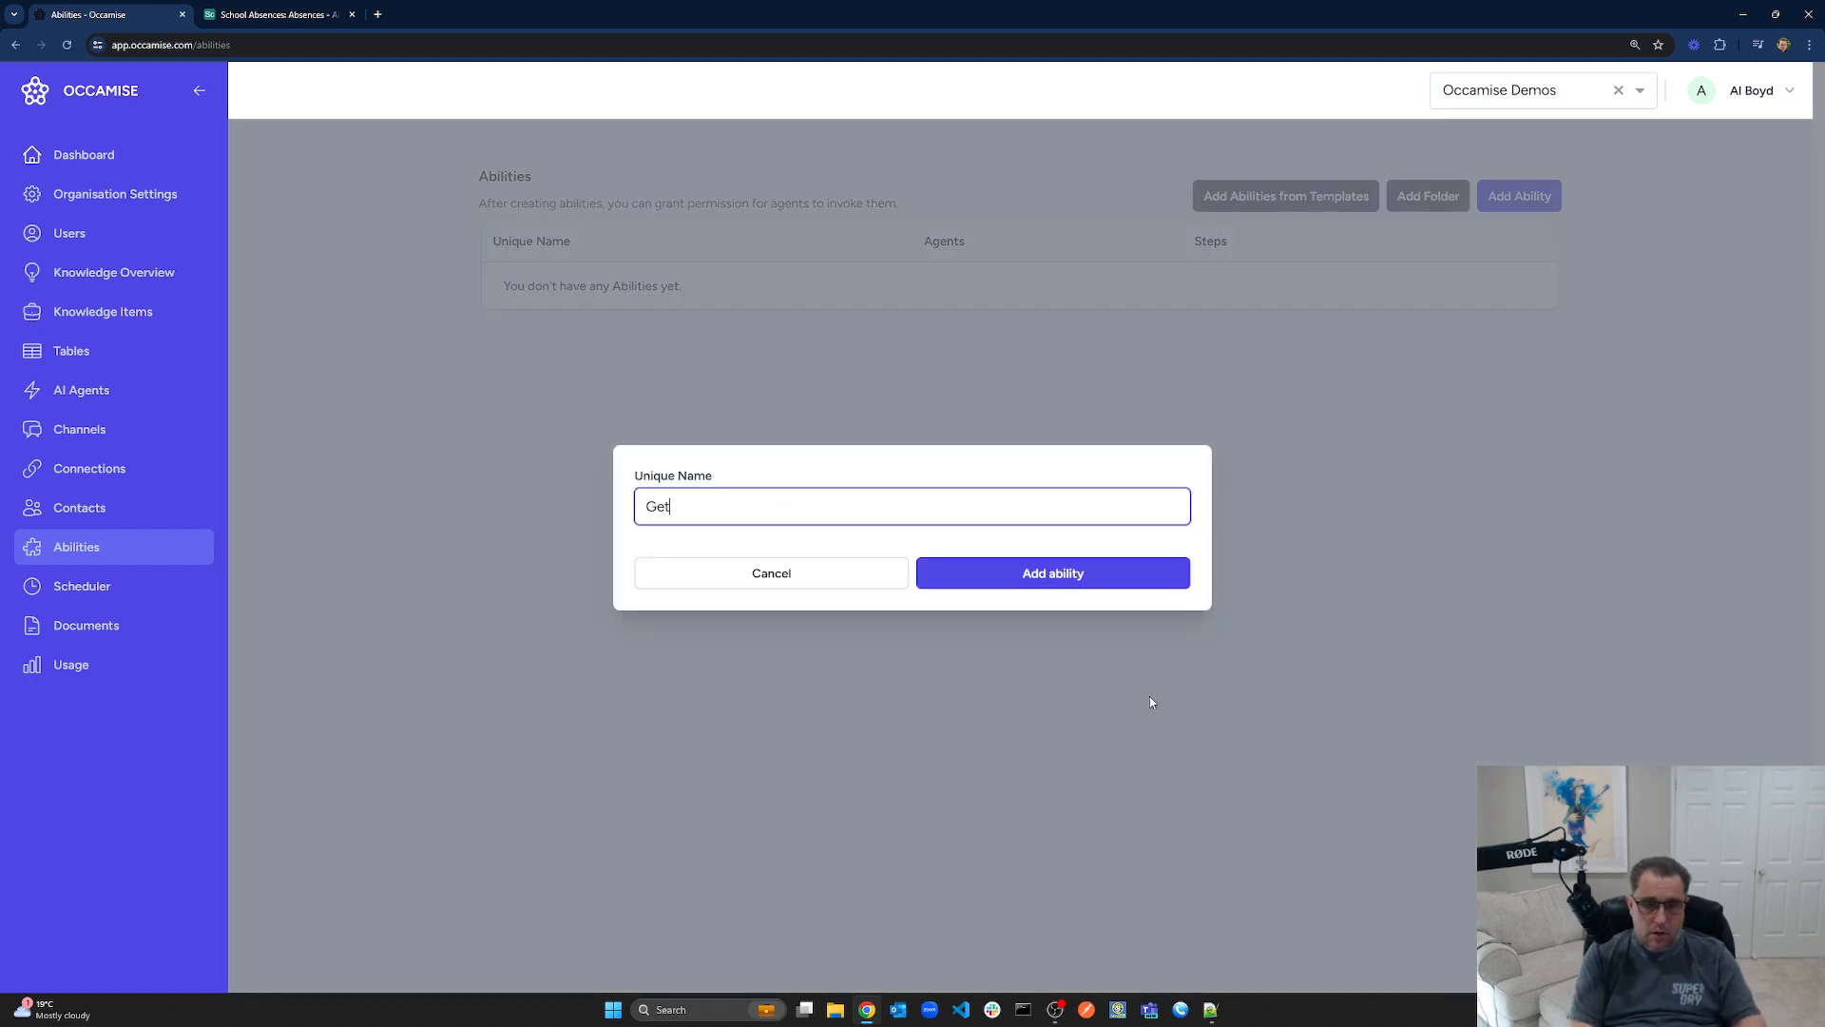
pyautogui.write(' Parent Details')
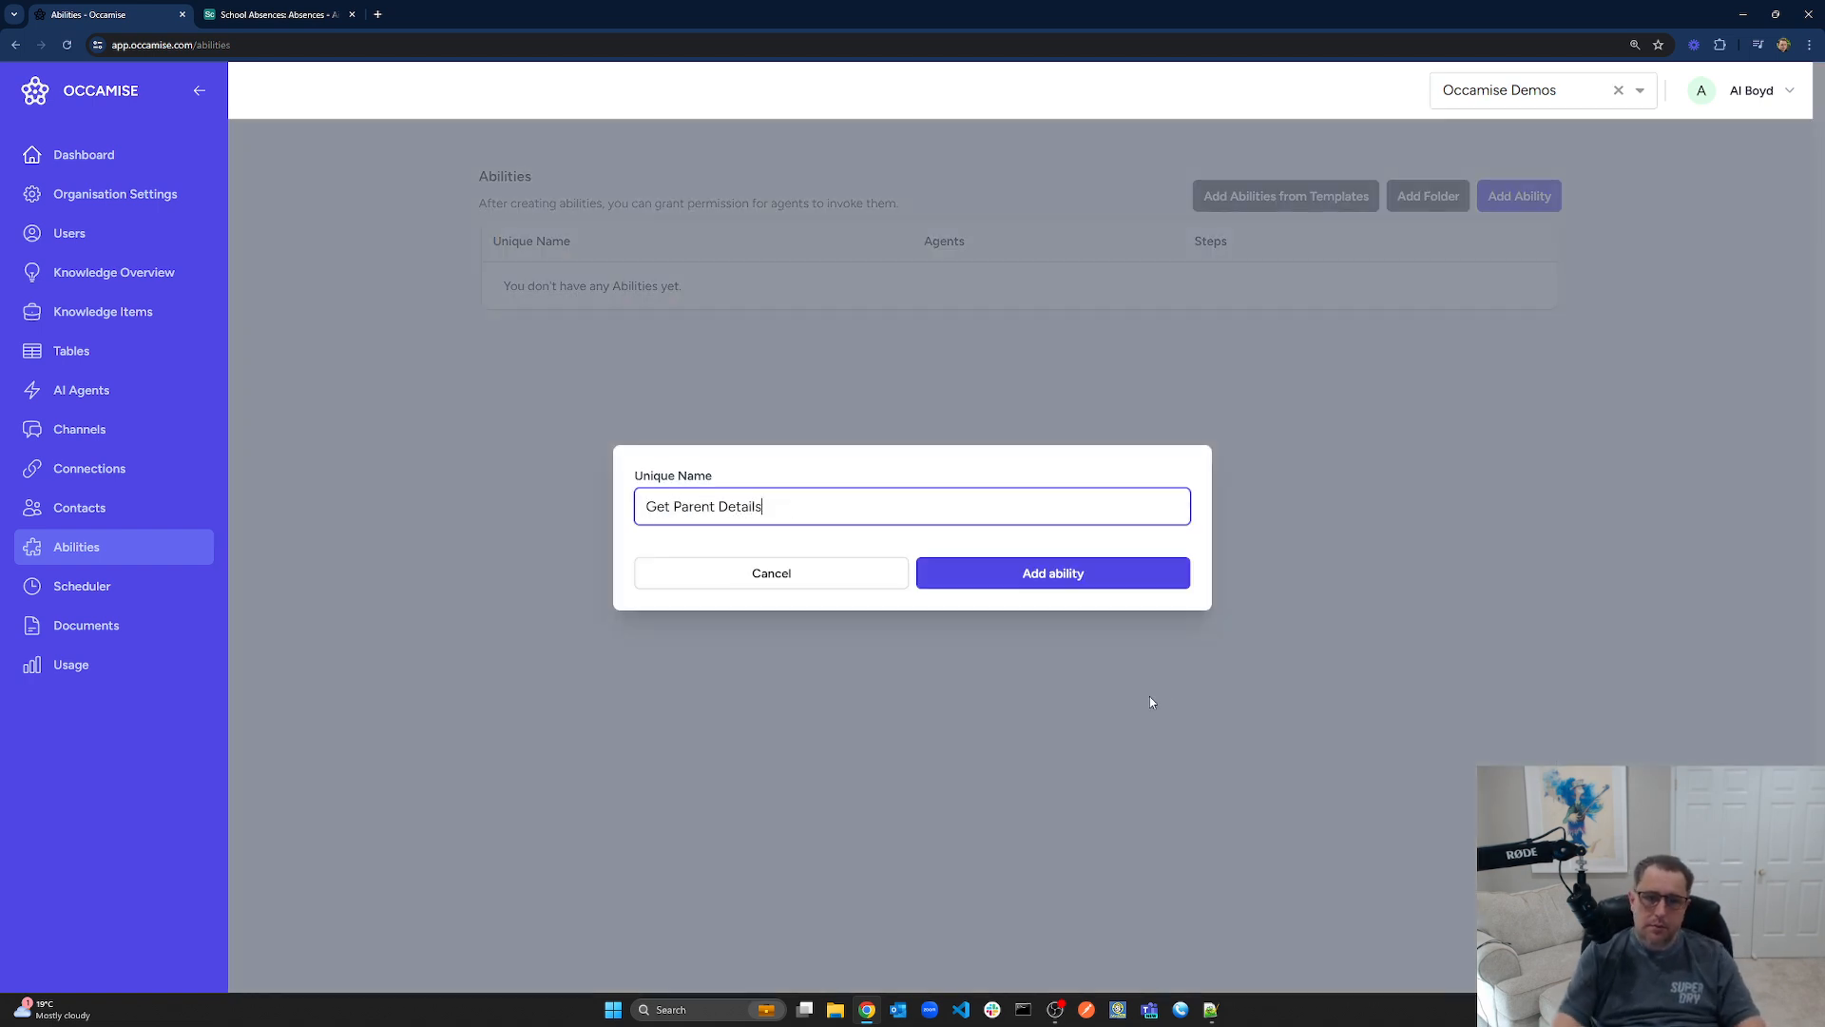
pyautogui.click(1059, 574)
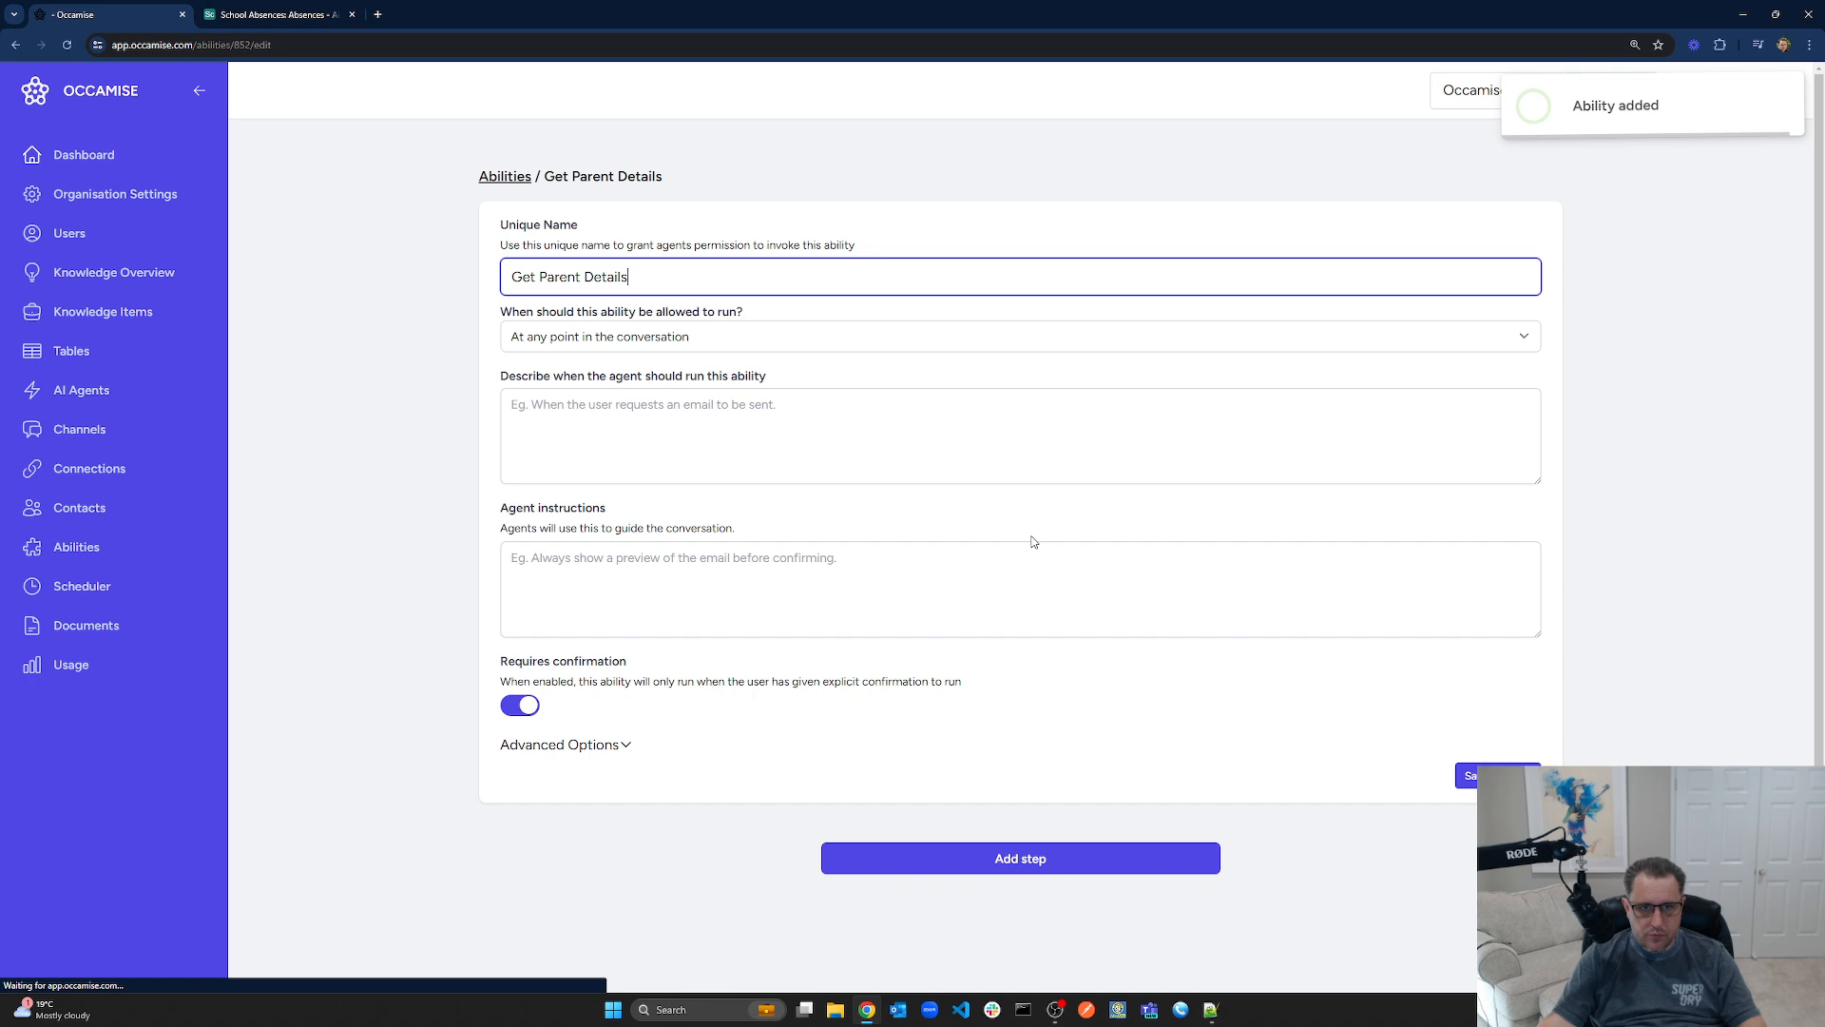
# Make it run once after the user's 1st message without confirmation, and save
pyautogui.click(633, 342)
pyautogui.click(630, 381)
pyautogui.click(623, 406)
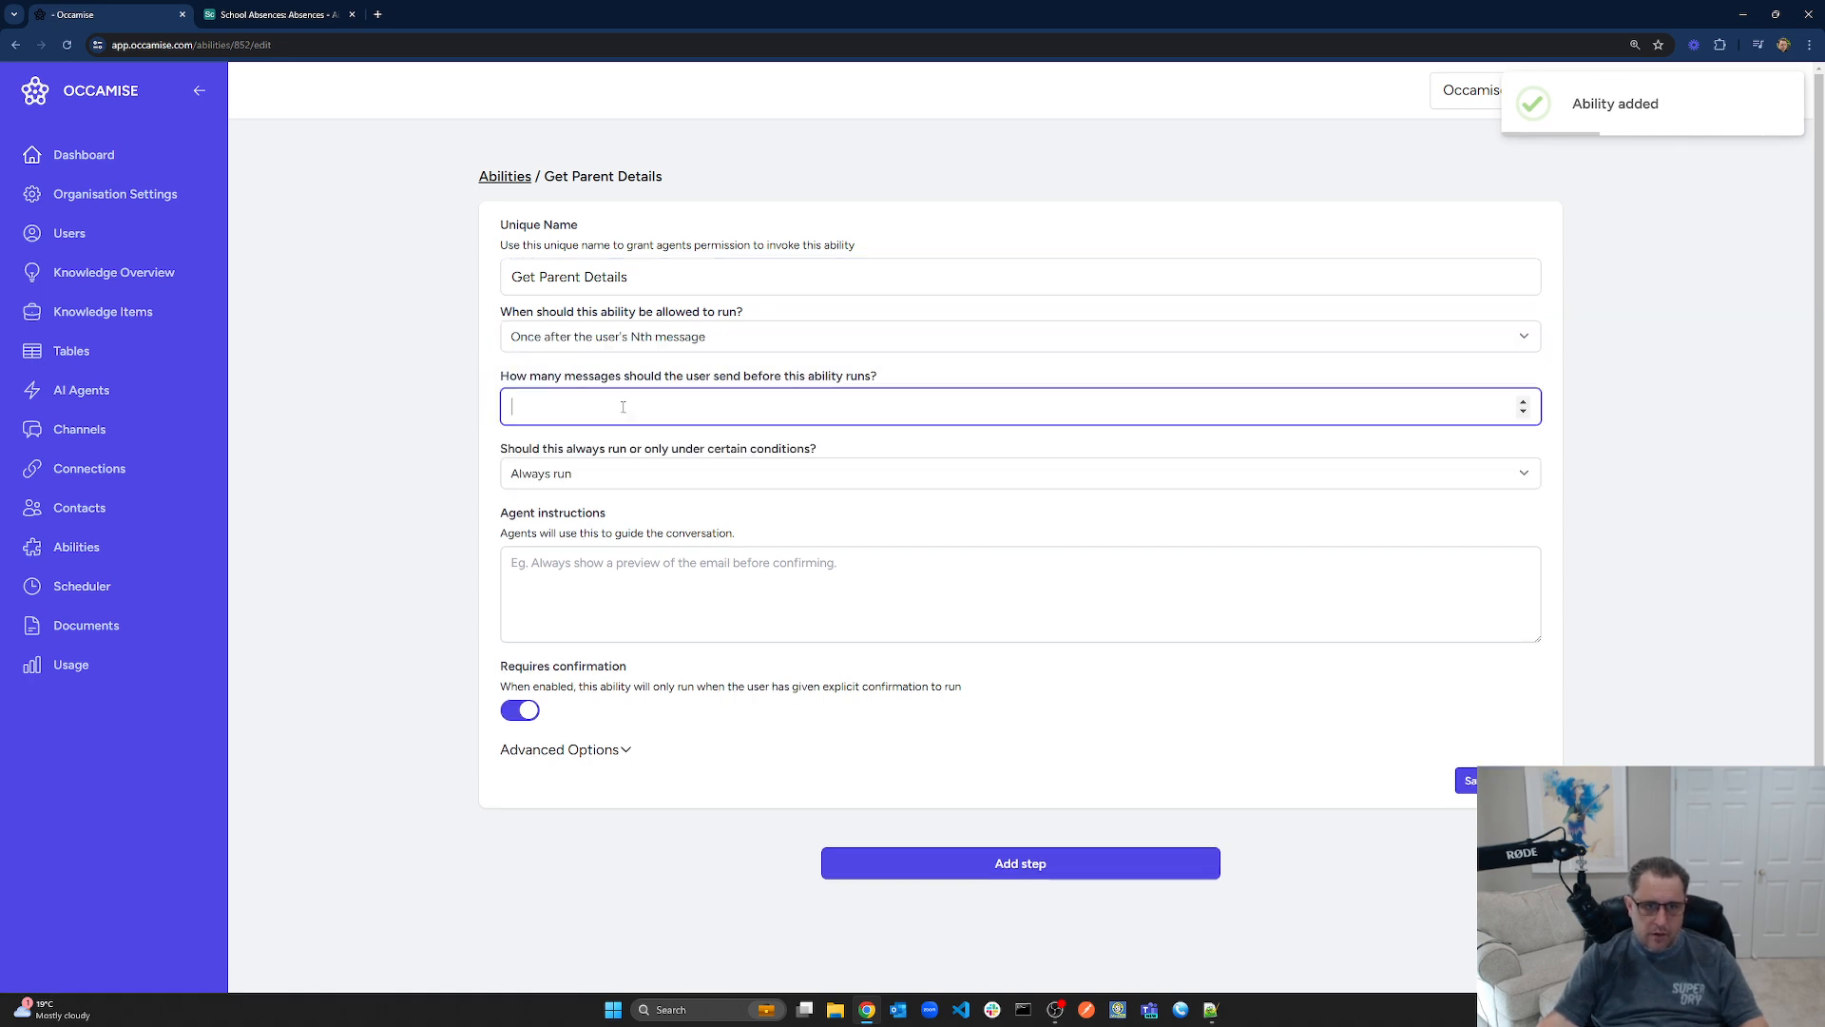
pyautogui.write('1')
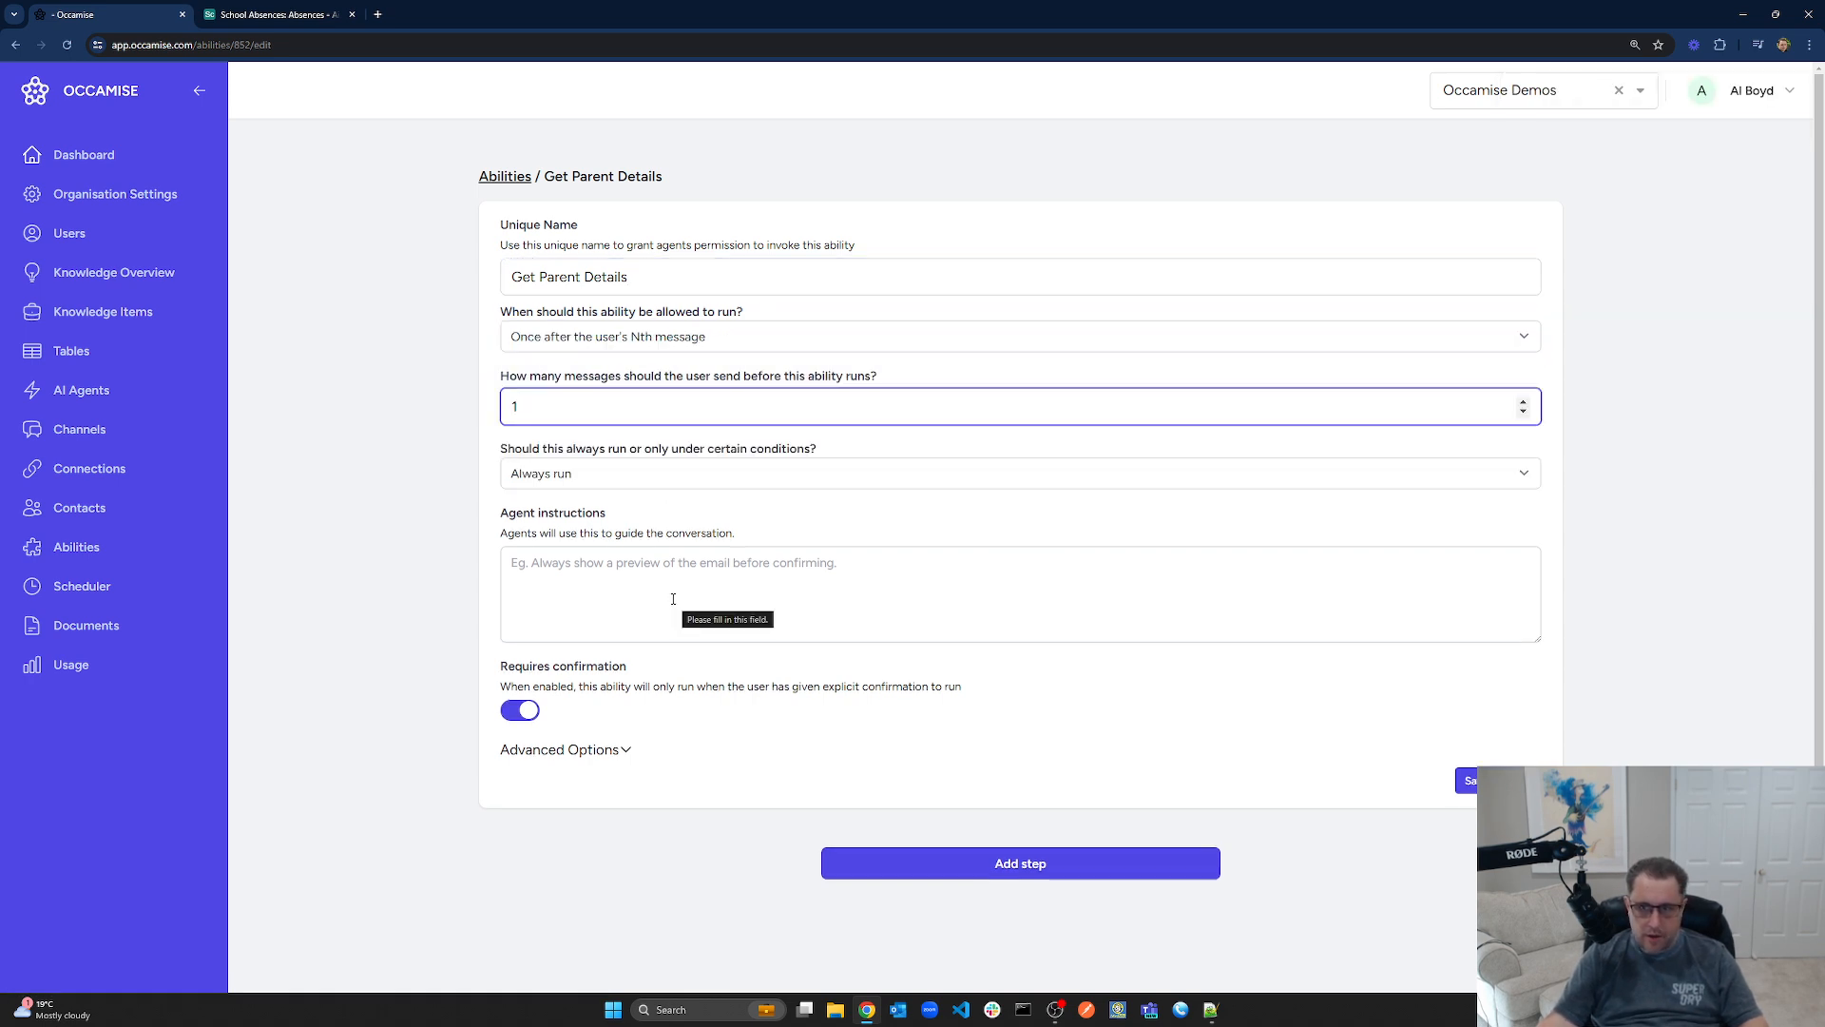
pyautogui.scroll(-1, 673, 599)
pyautogui.click(525, 654)
pyautogui.click(1485, 726)
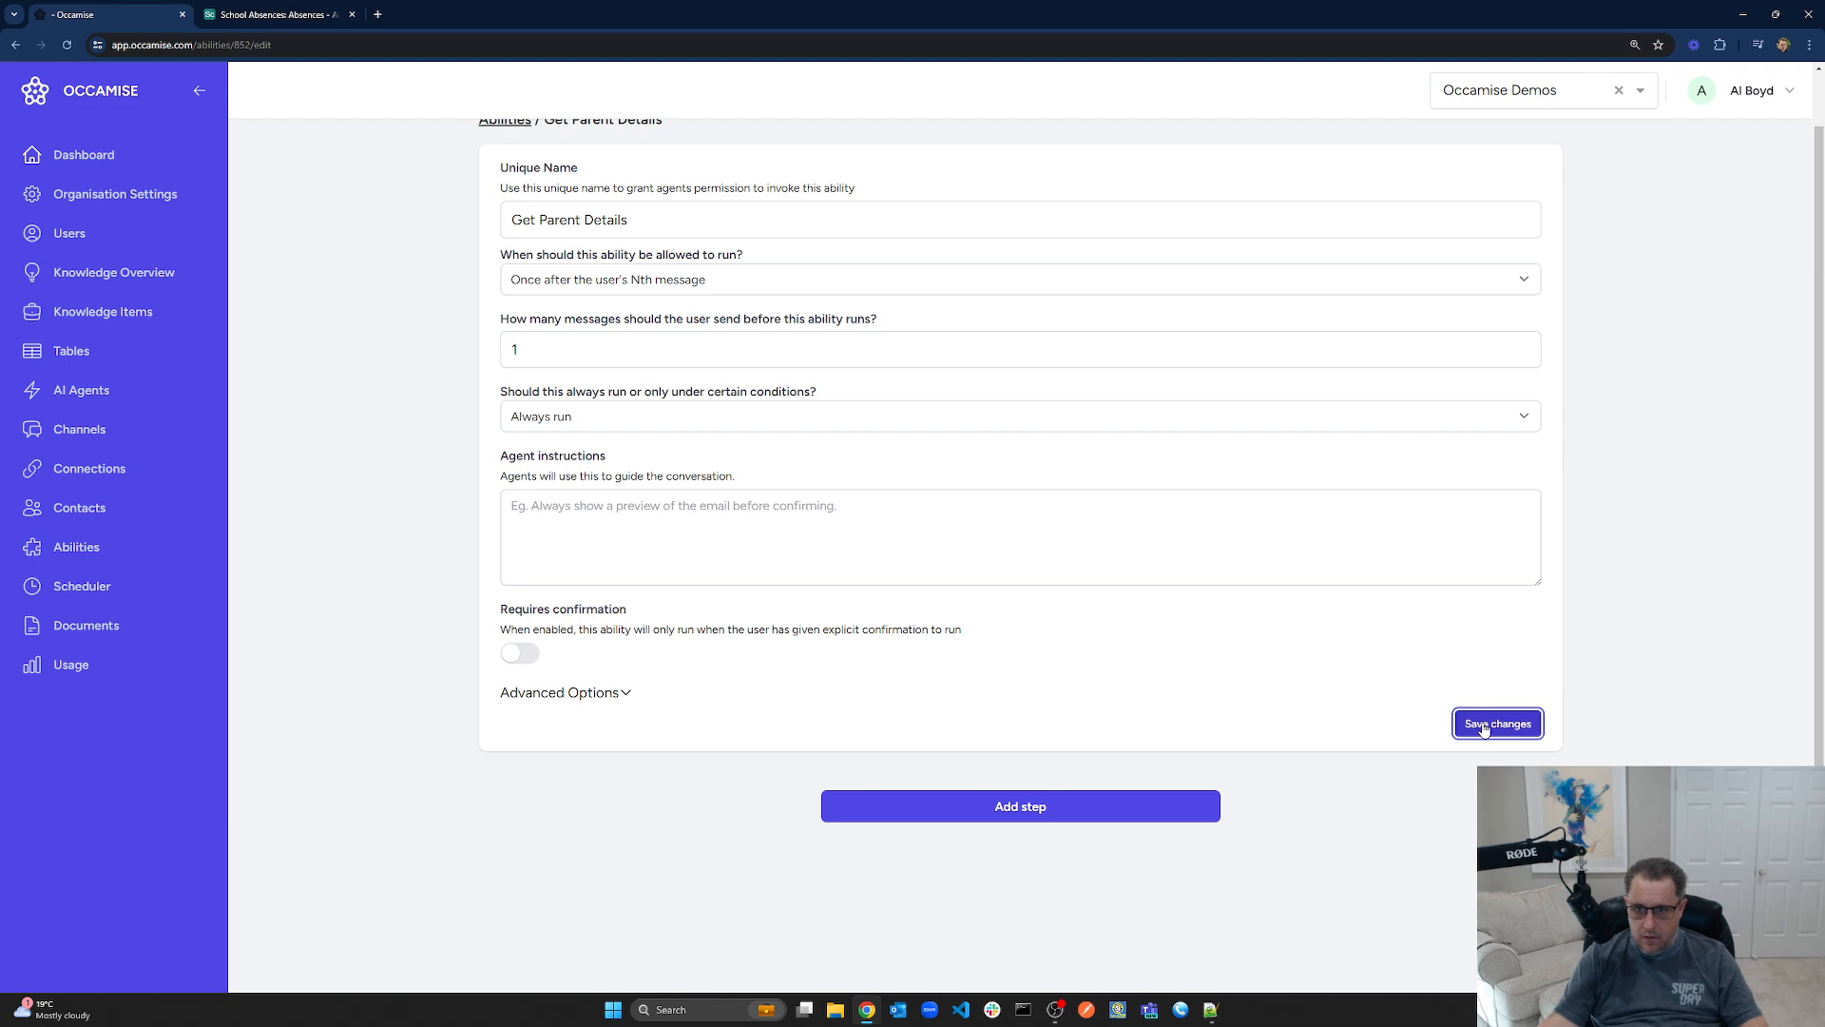
# Add a first step that uses the Custom HTTP Requests service
pyautogui.click(1018, 806)
pyautogui.scroll(-5, 875, 481)
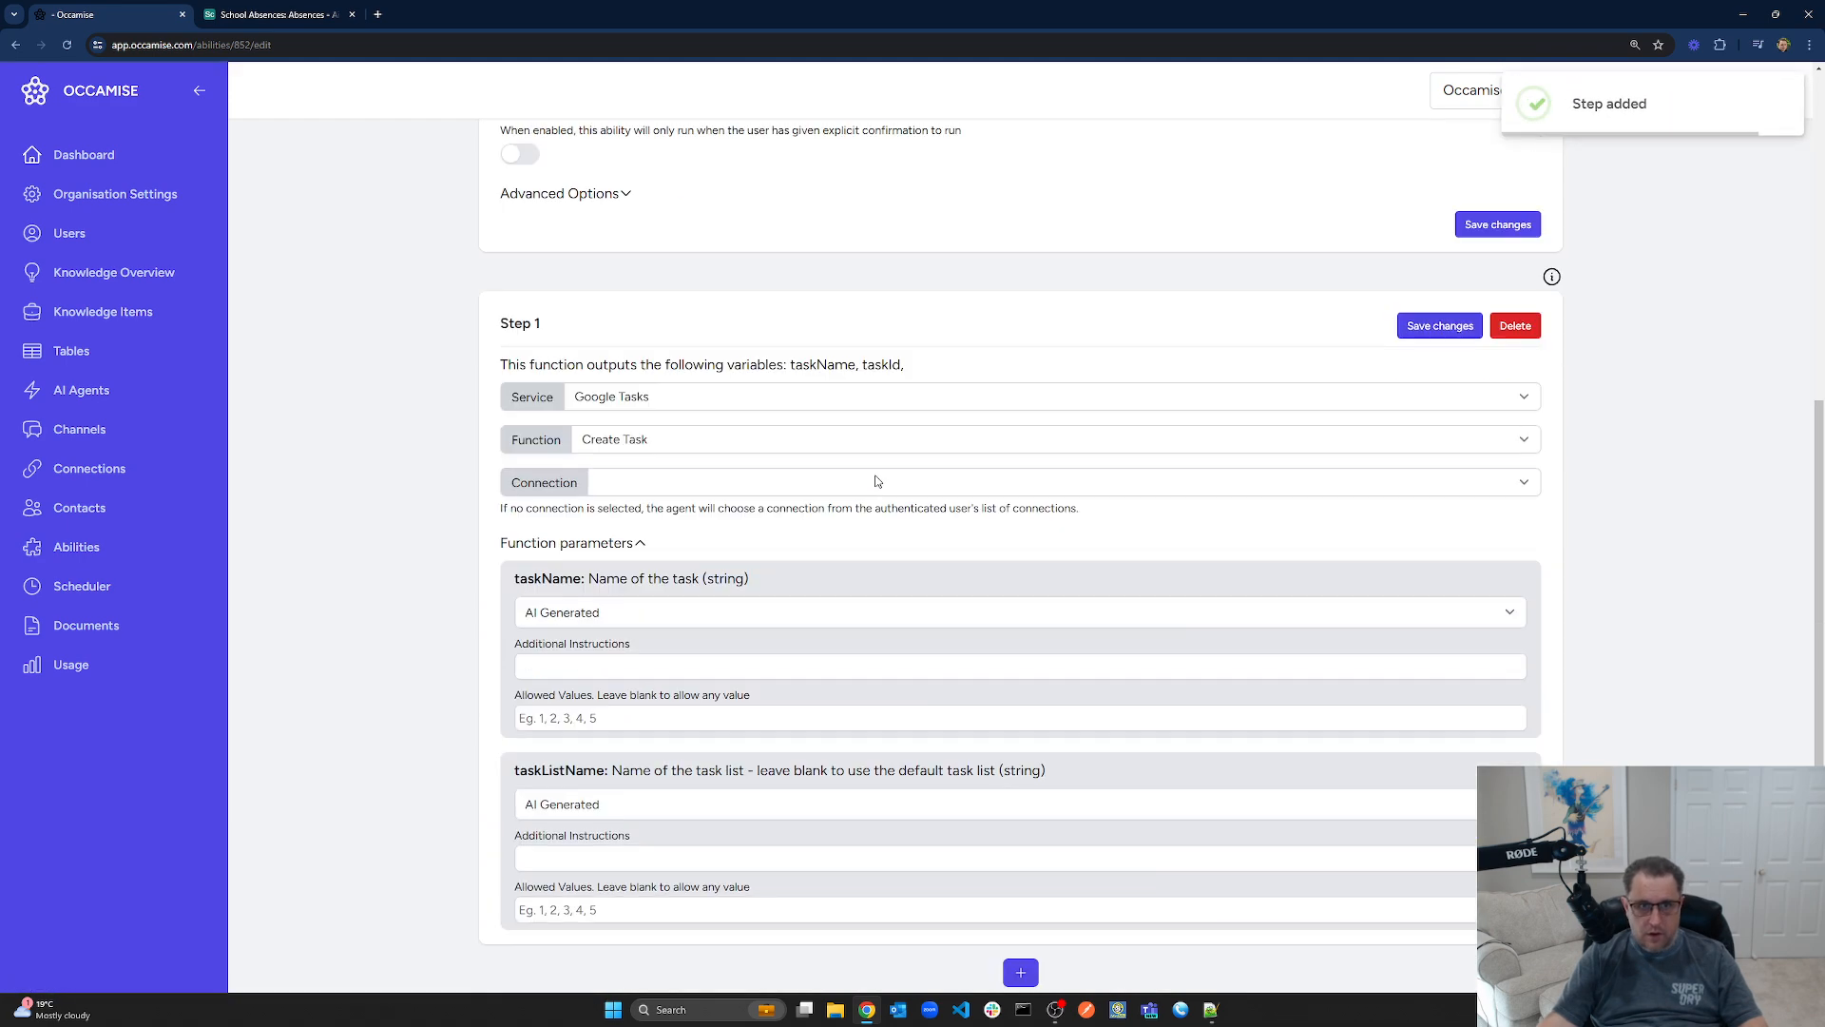
pyautogui.click(644, 400)
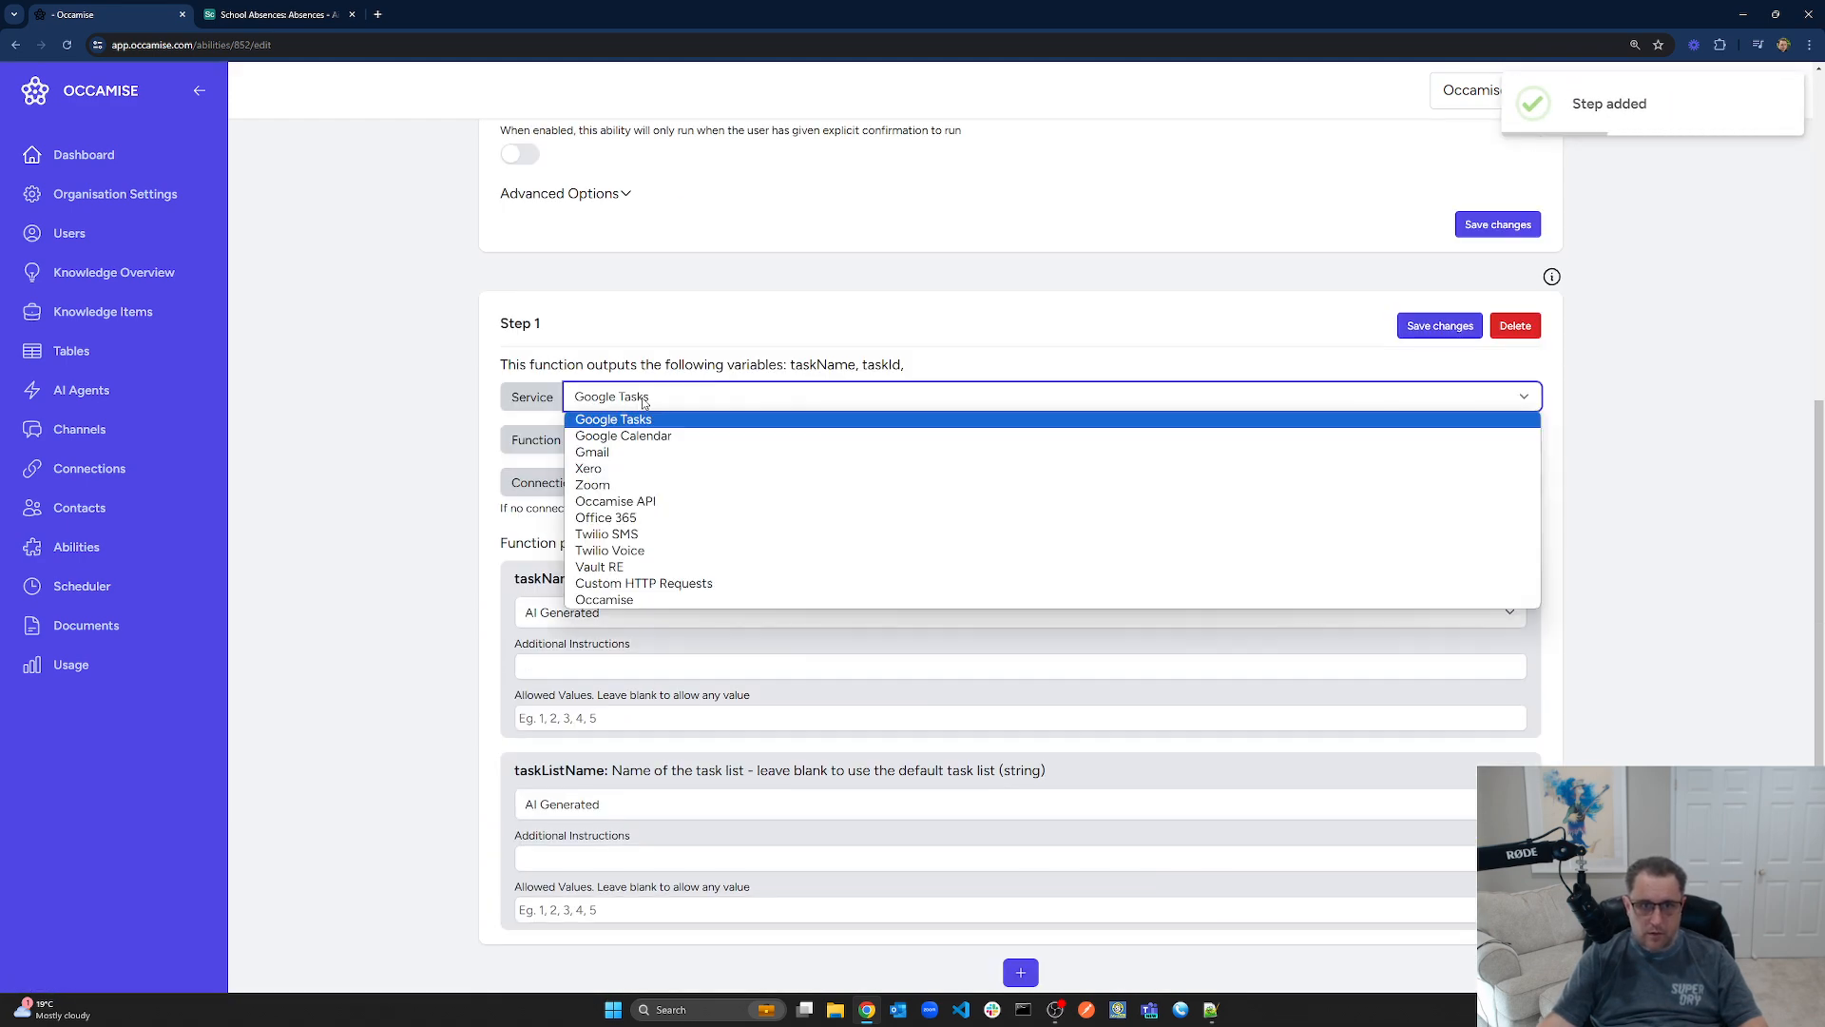
pyautogui.click(658, 584)
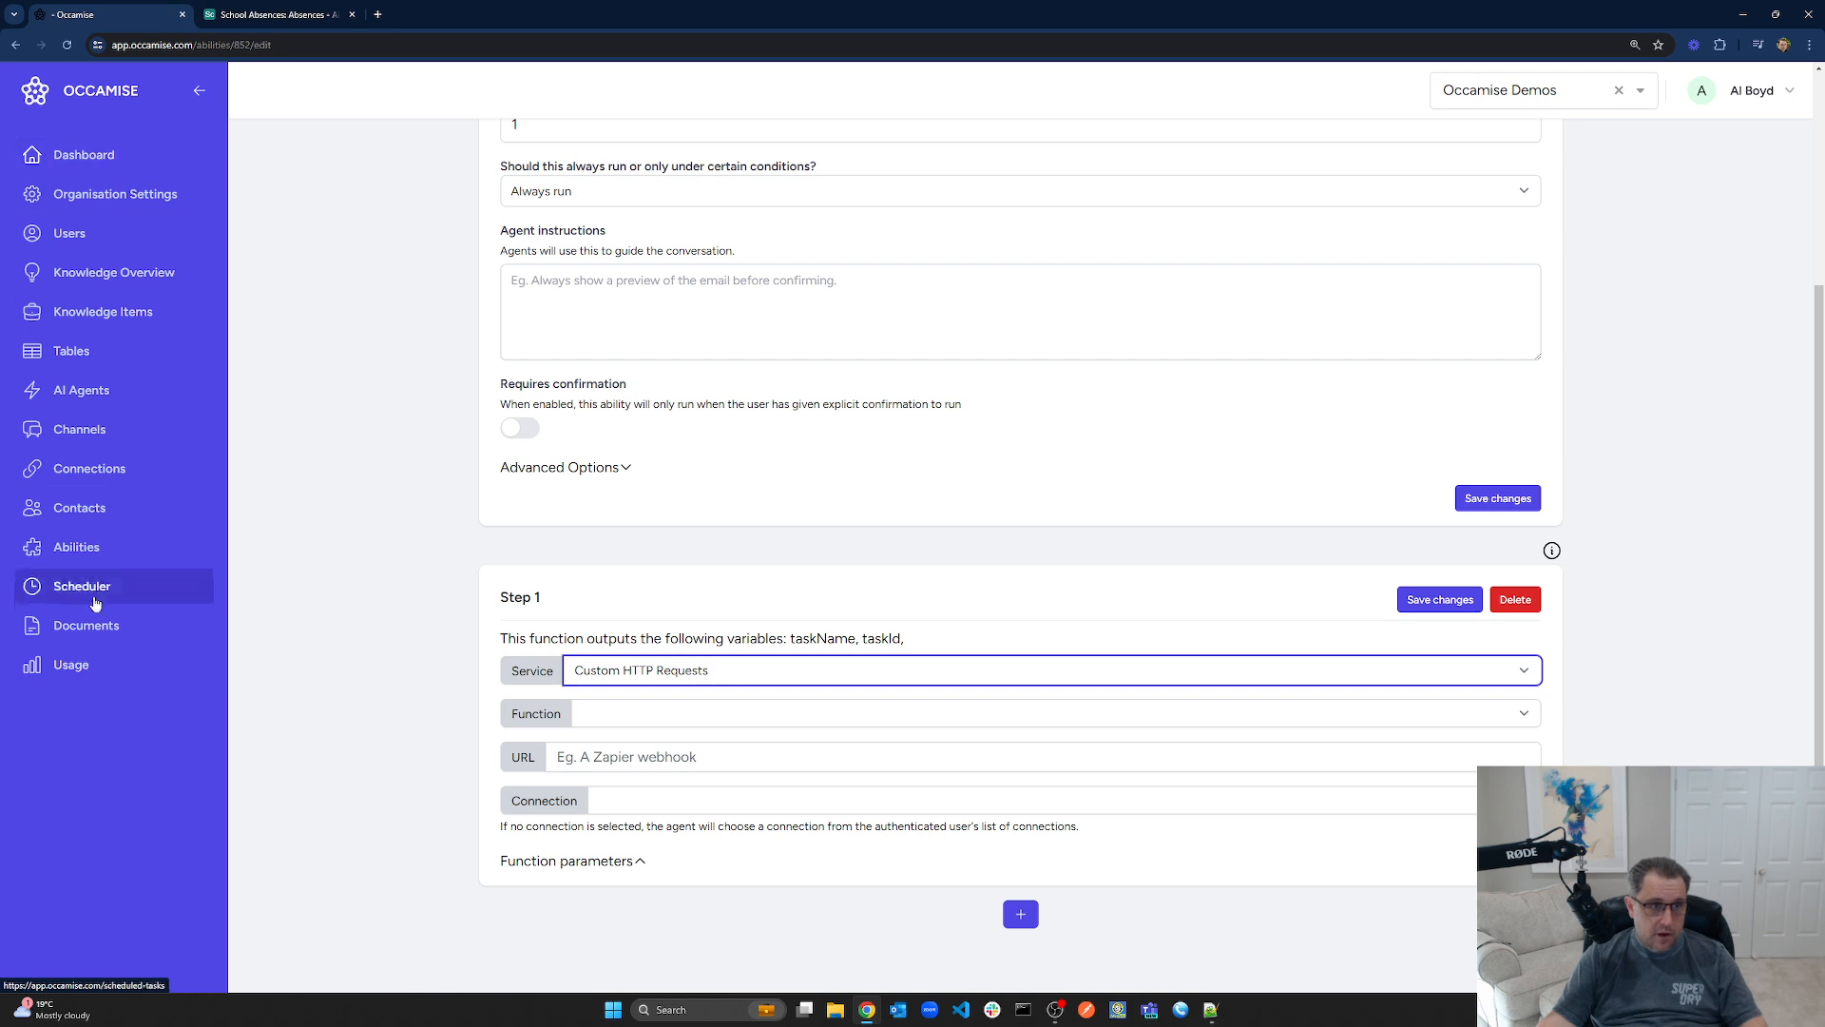
pyautogui.keyDown('ctrl'); pyautogui.click(92, 475); pyautogui.keyUp('ctrl')
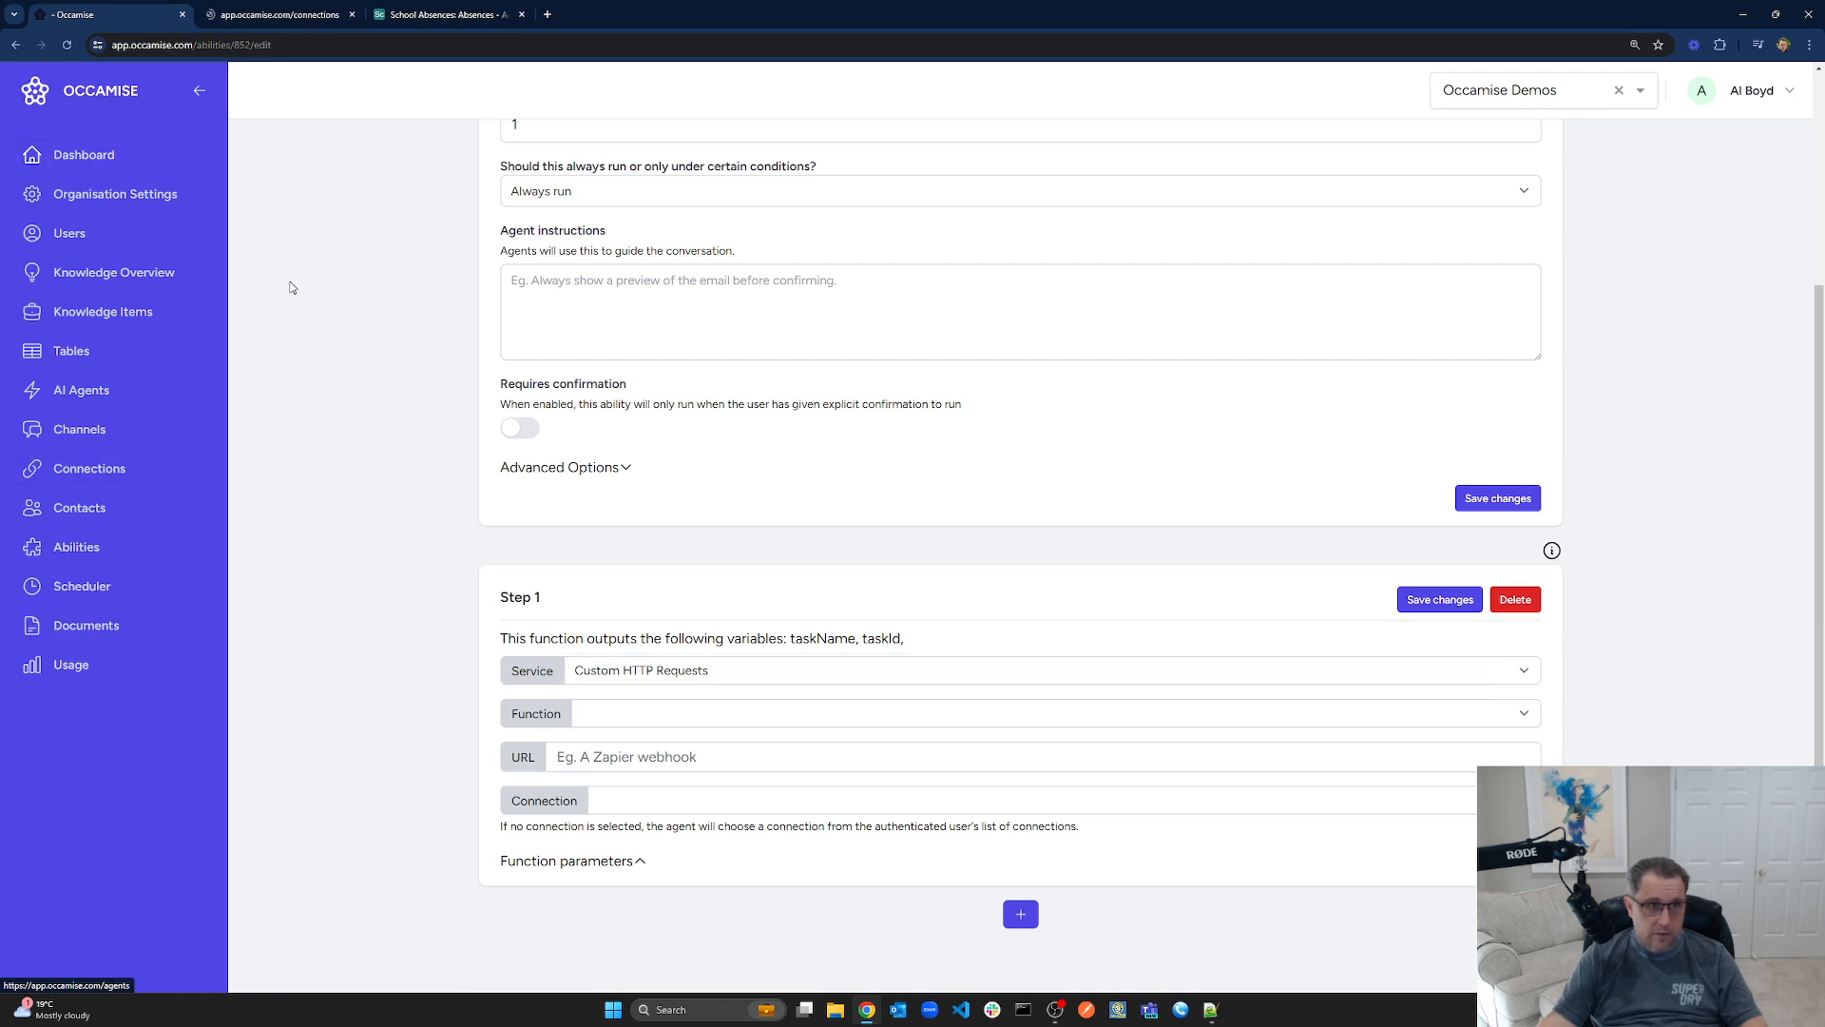
pyautogui.click(259, 15)
pyautogui.click(1251, 185)
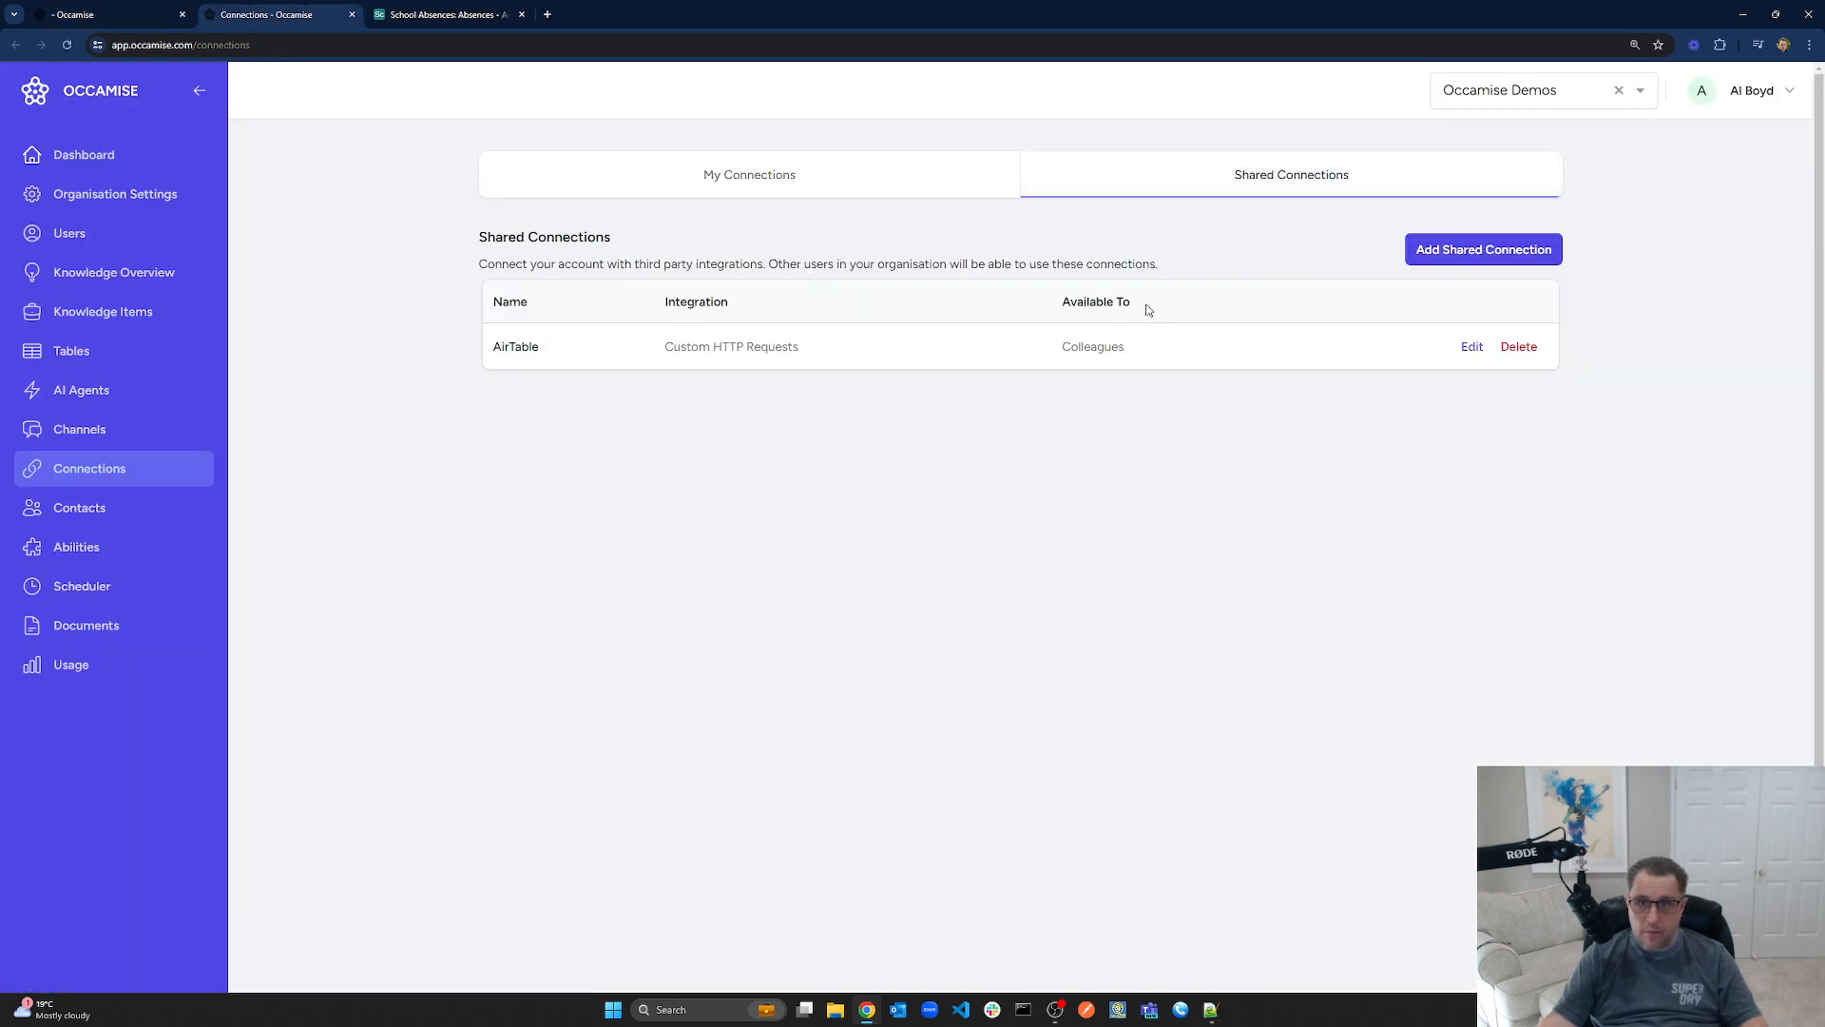
pyautogui.moveTo(493, 351); pyautogui.dragTo(573, 351)
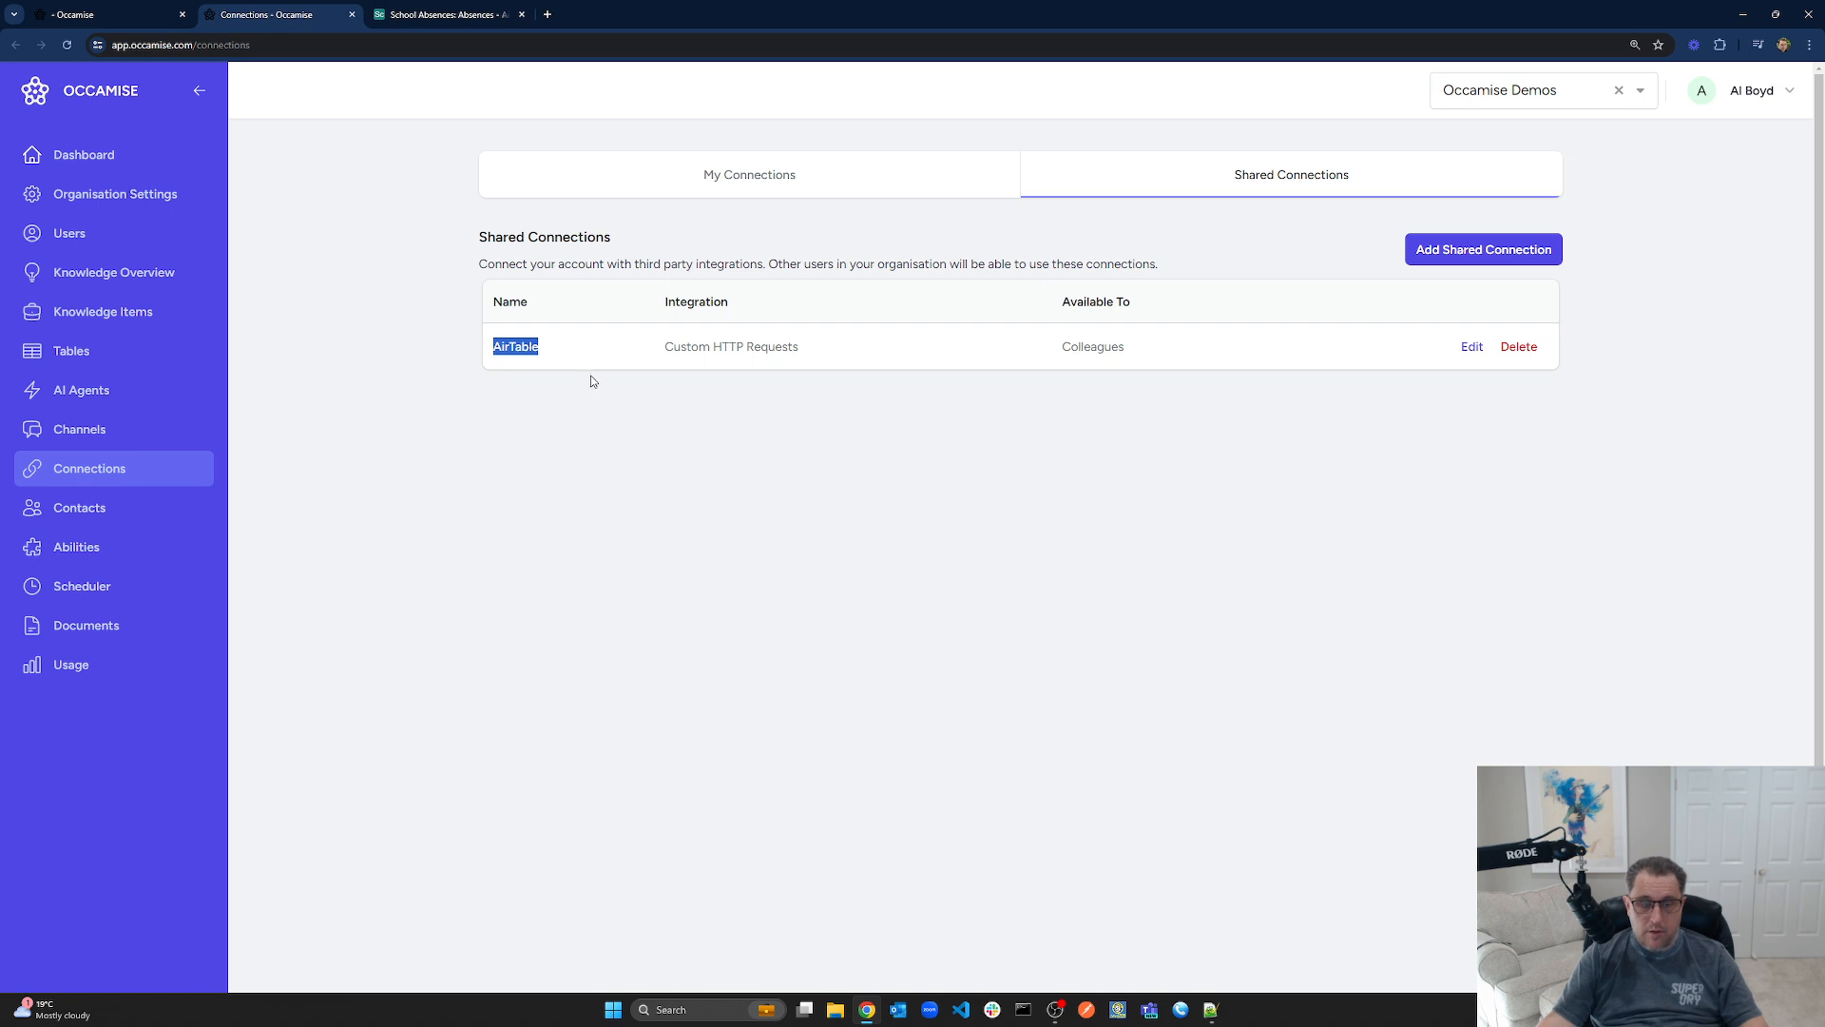
pyautogui.moveTo(836, 348); pyautogui.dragTo(668, 352)
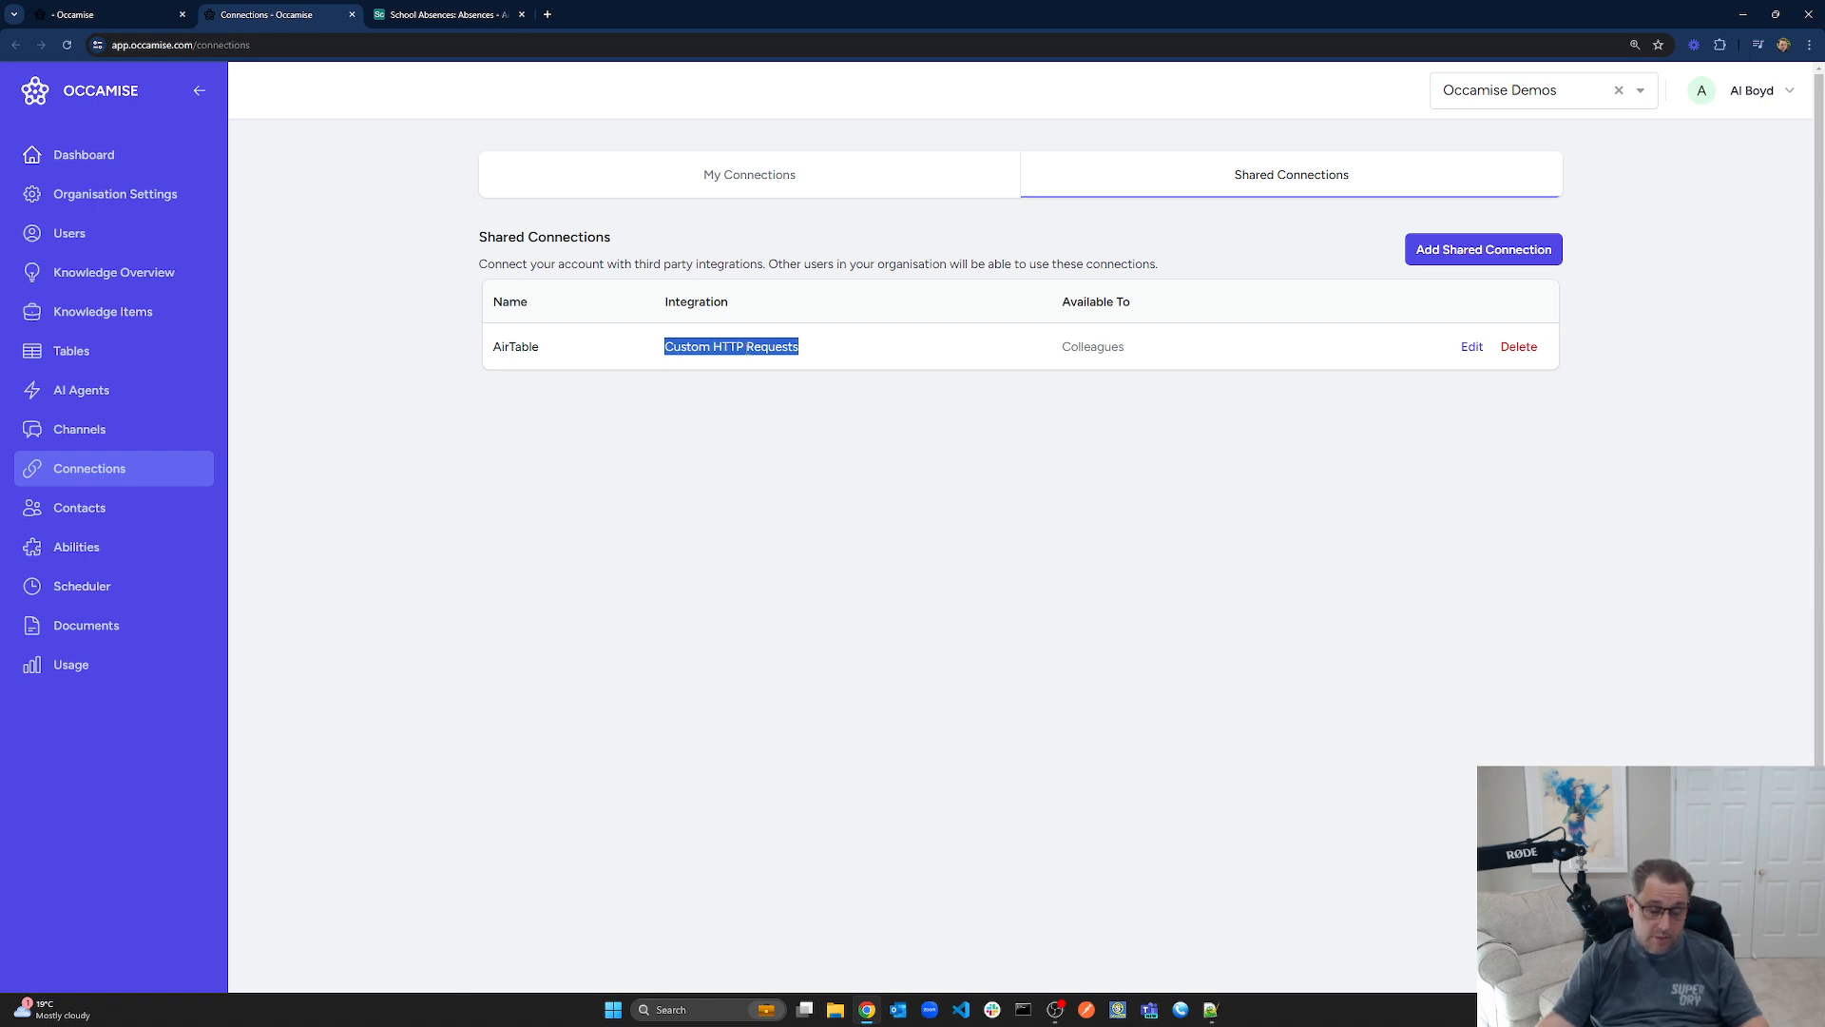
pyautogui.click(747, 348)
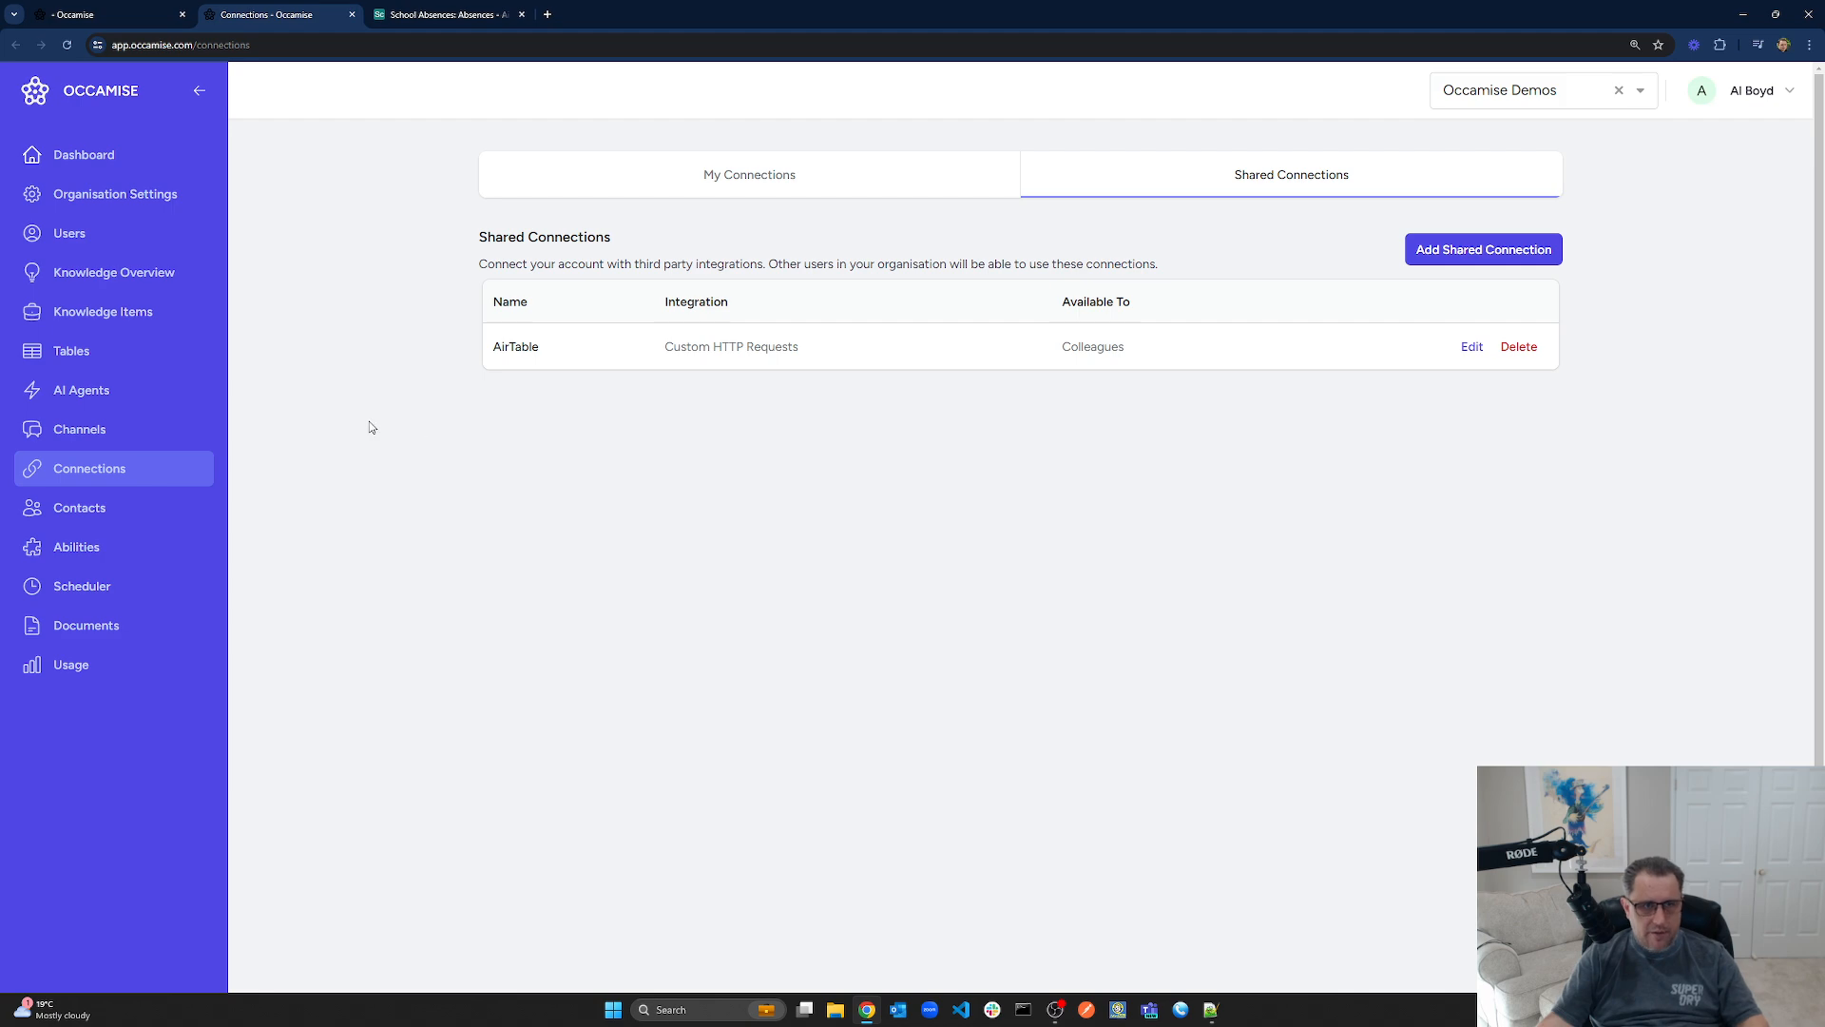
pyautogui.click(351, 14)
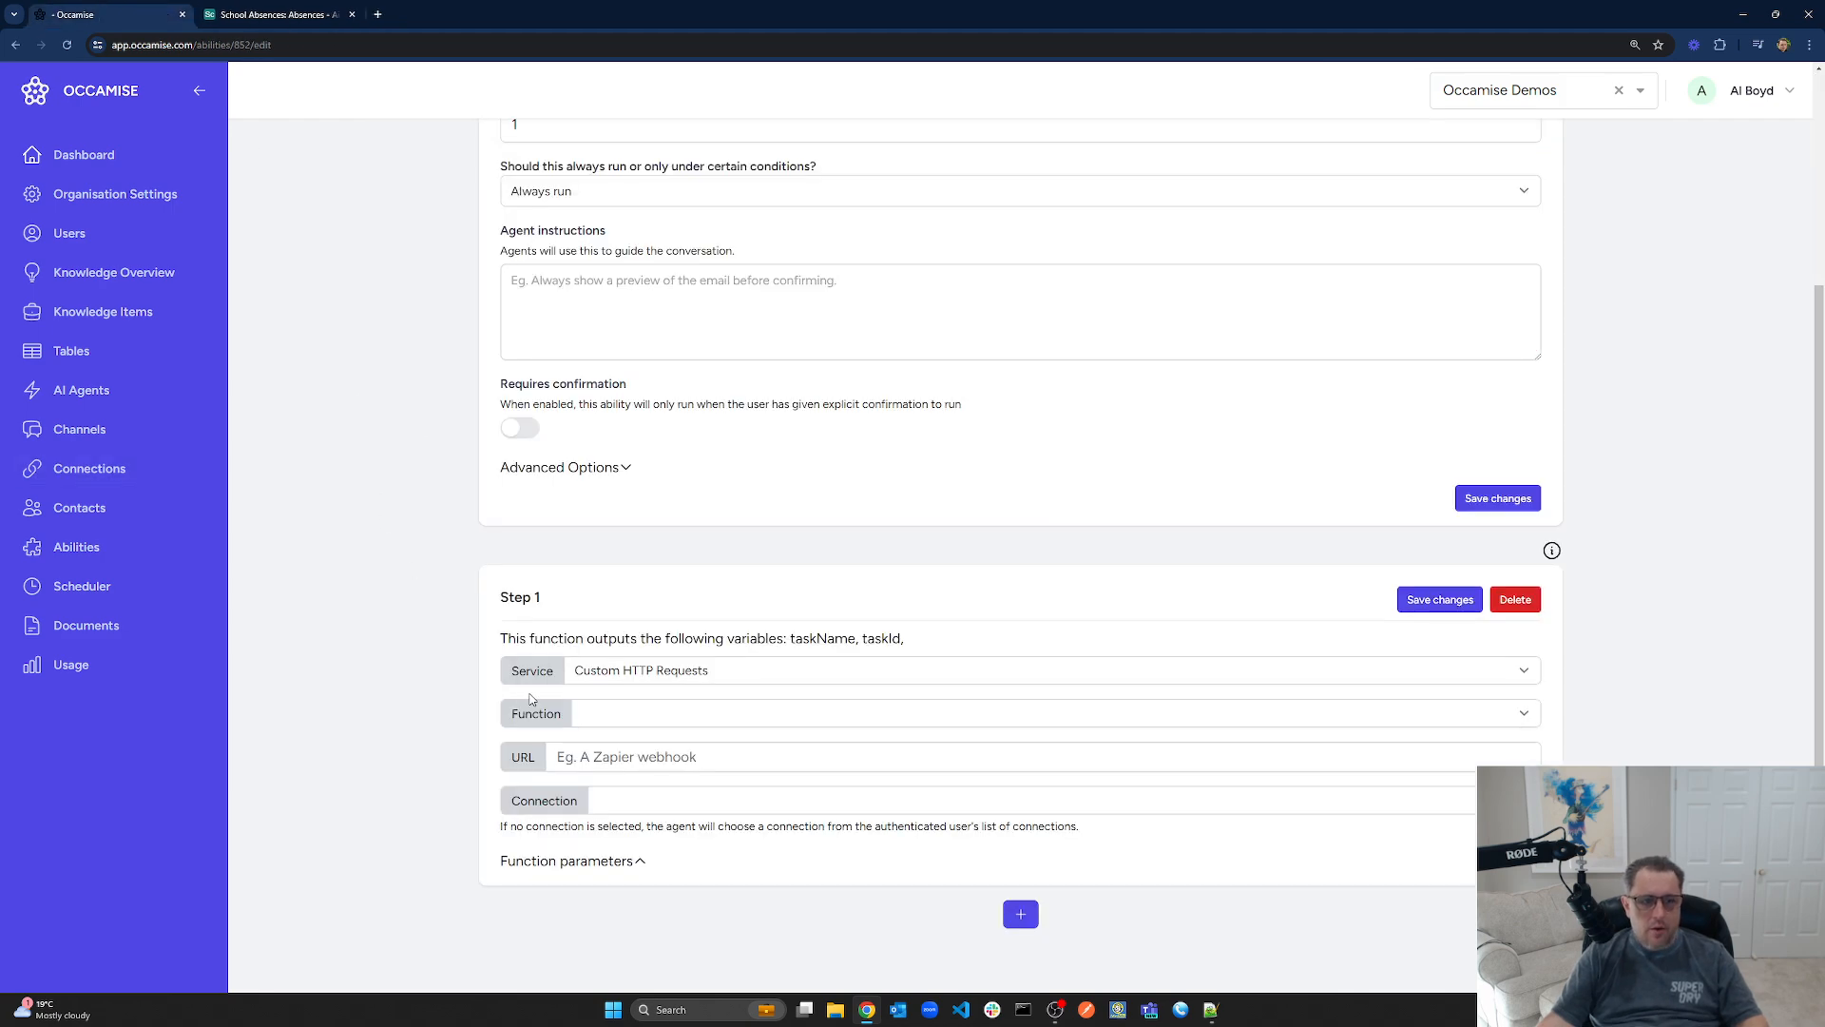
# Set Step 1 to Send Get Request with the Airtable URL, changing the table to Parents
pyautogui.scroll(3, 722, 665)
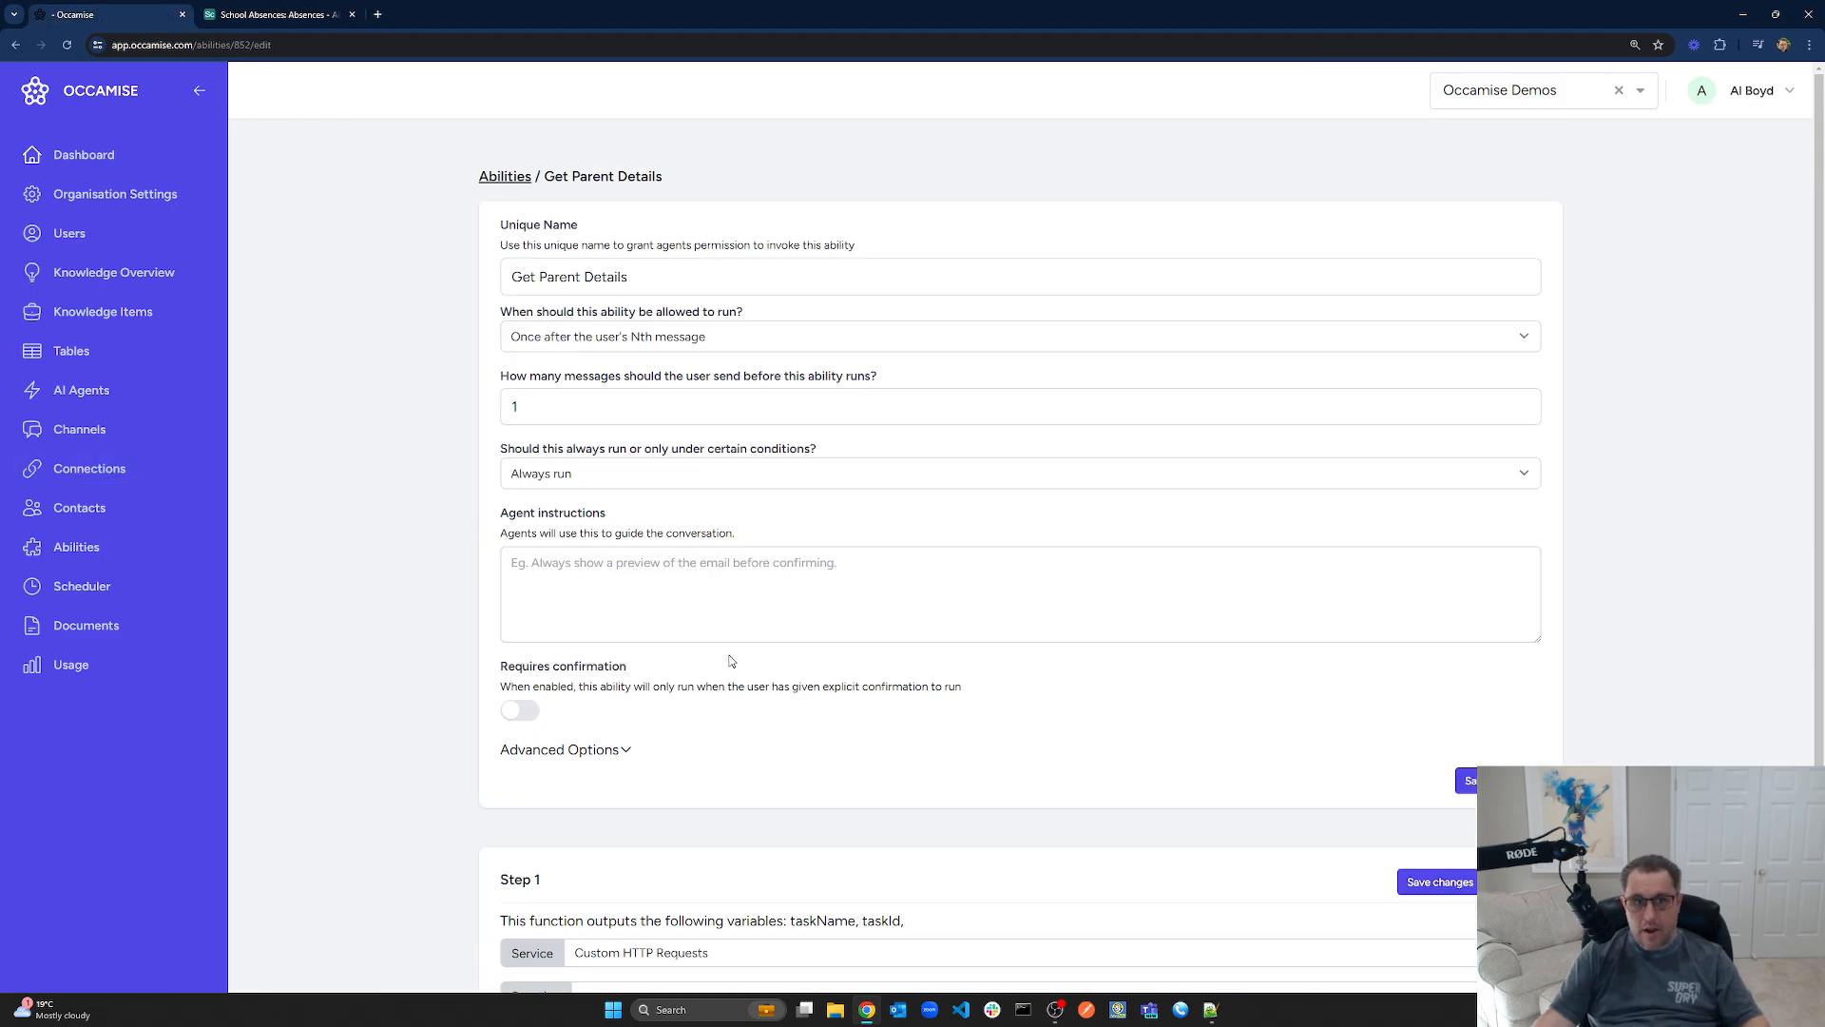
pyautogui.scroll(-3, 666, 670)
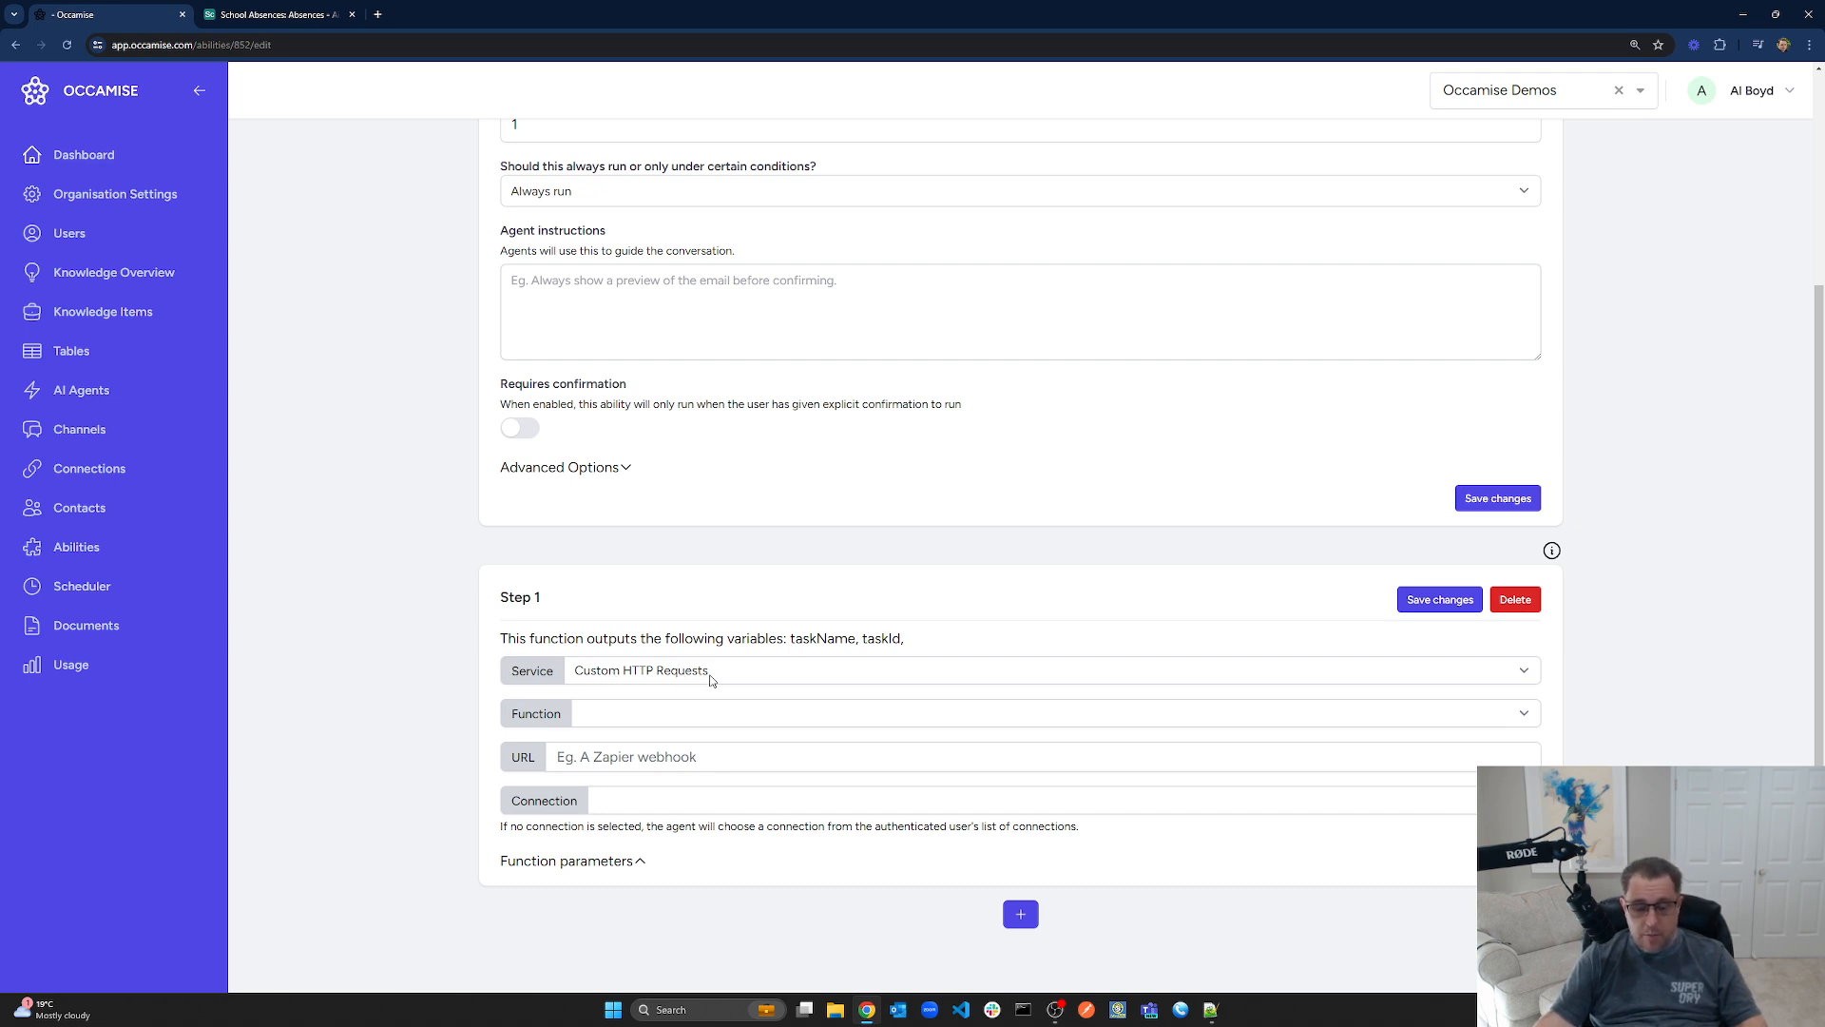
pyautogui.click(707, 720)
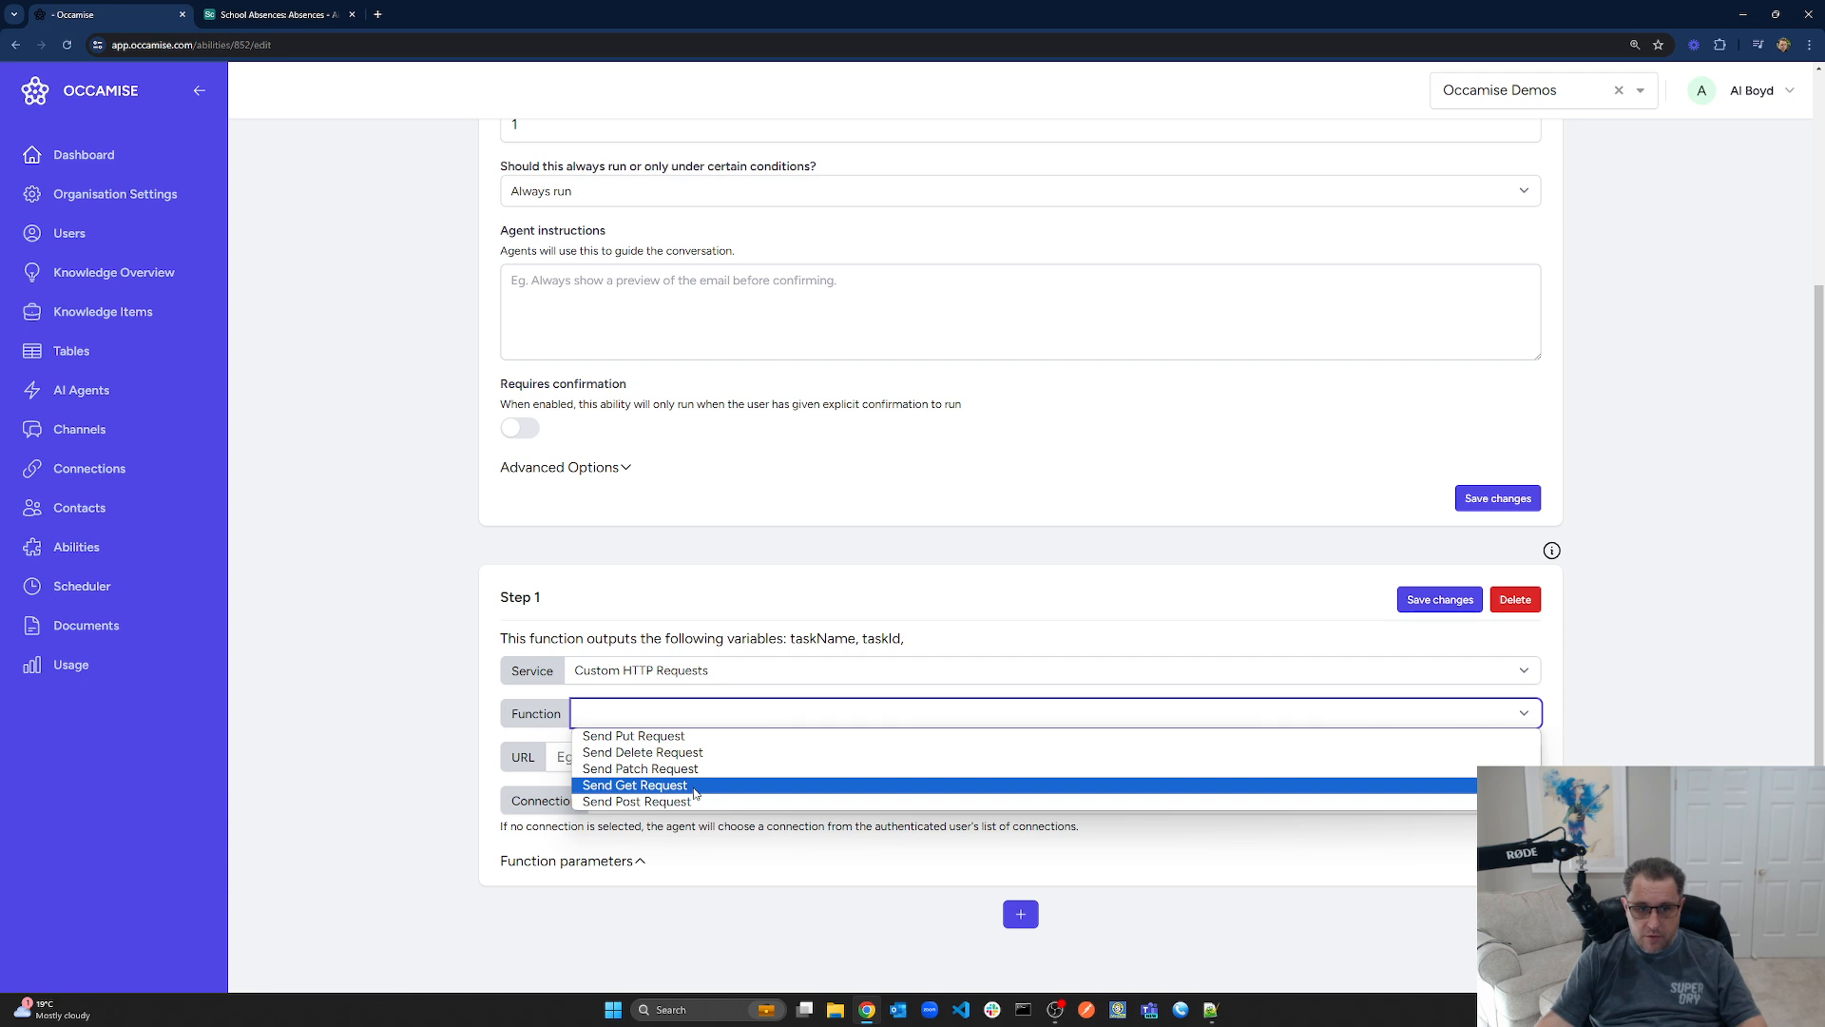
pyautogui.click(698, 787)
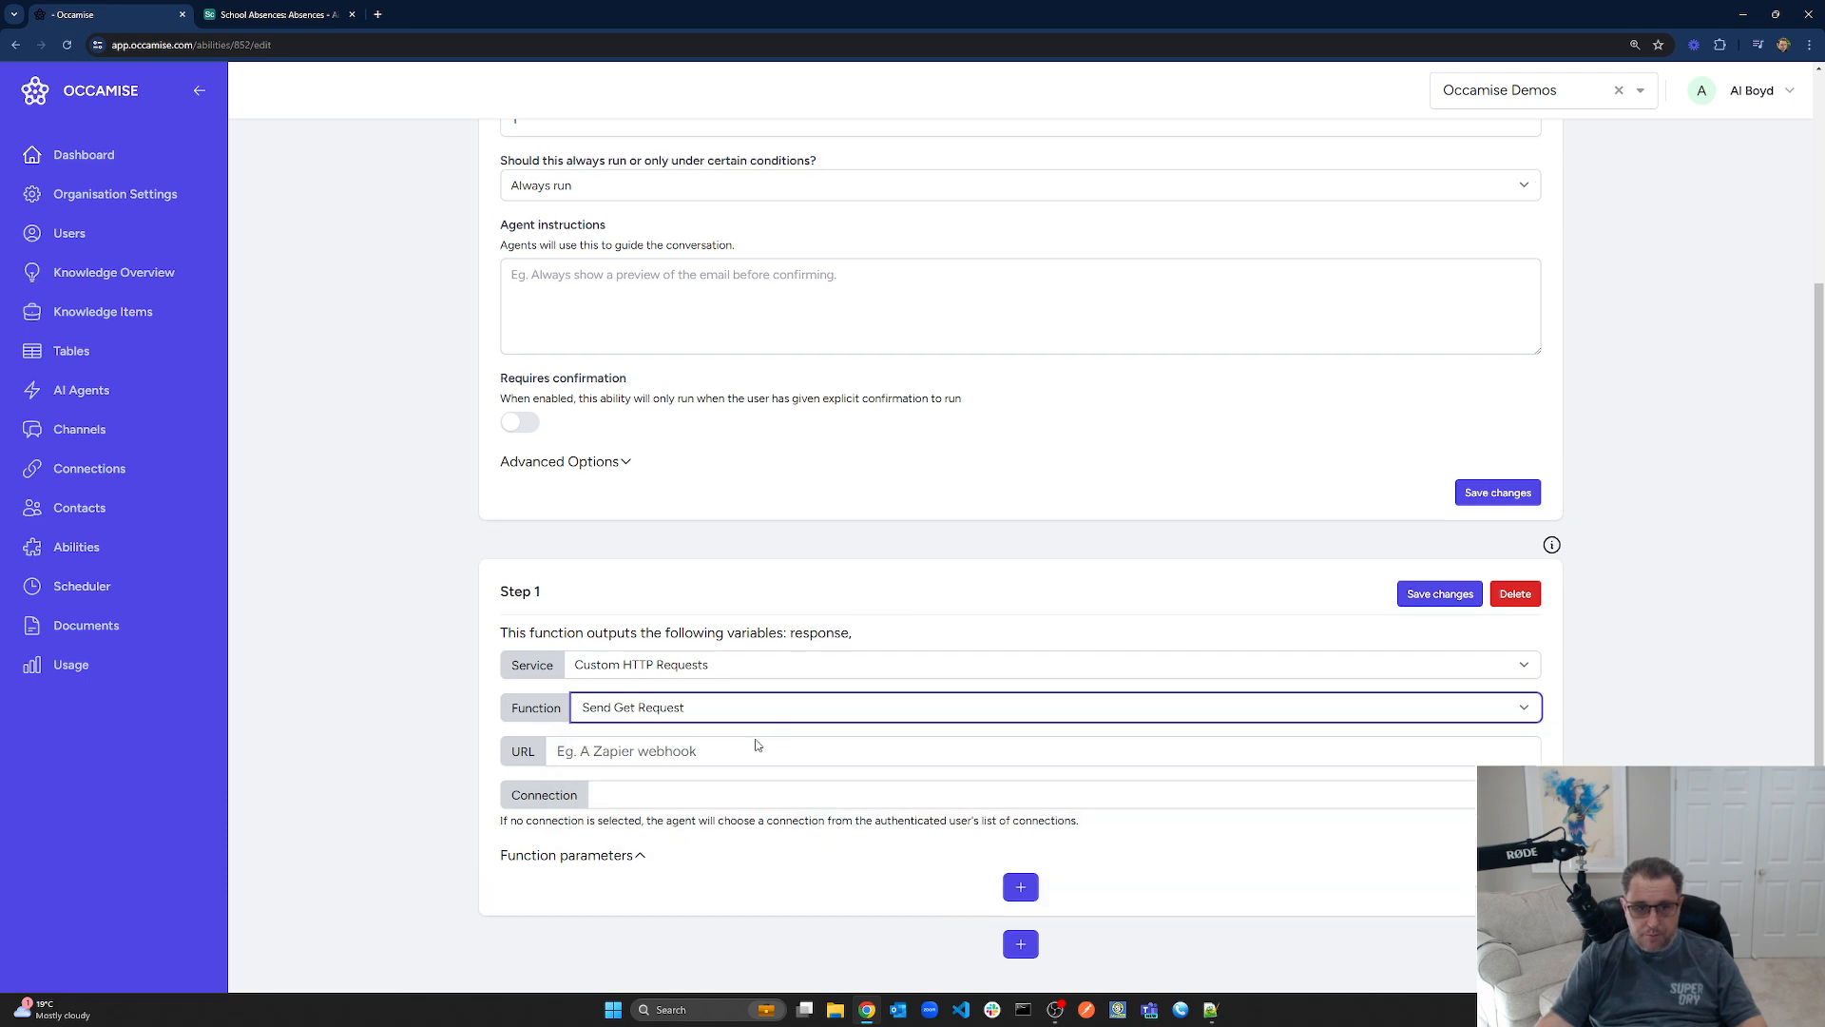
pyautogui.click(590, 734)
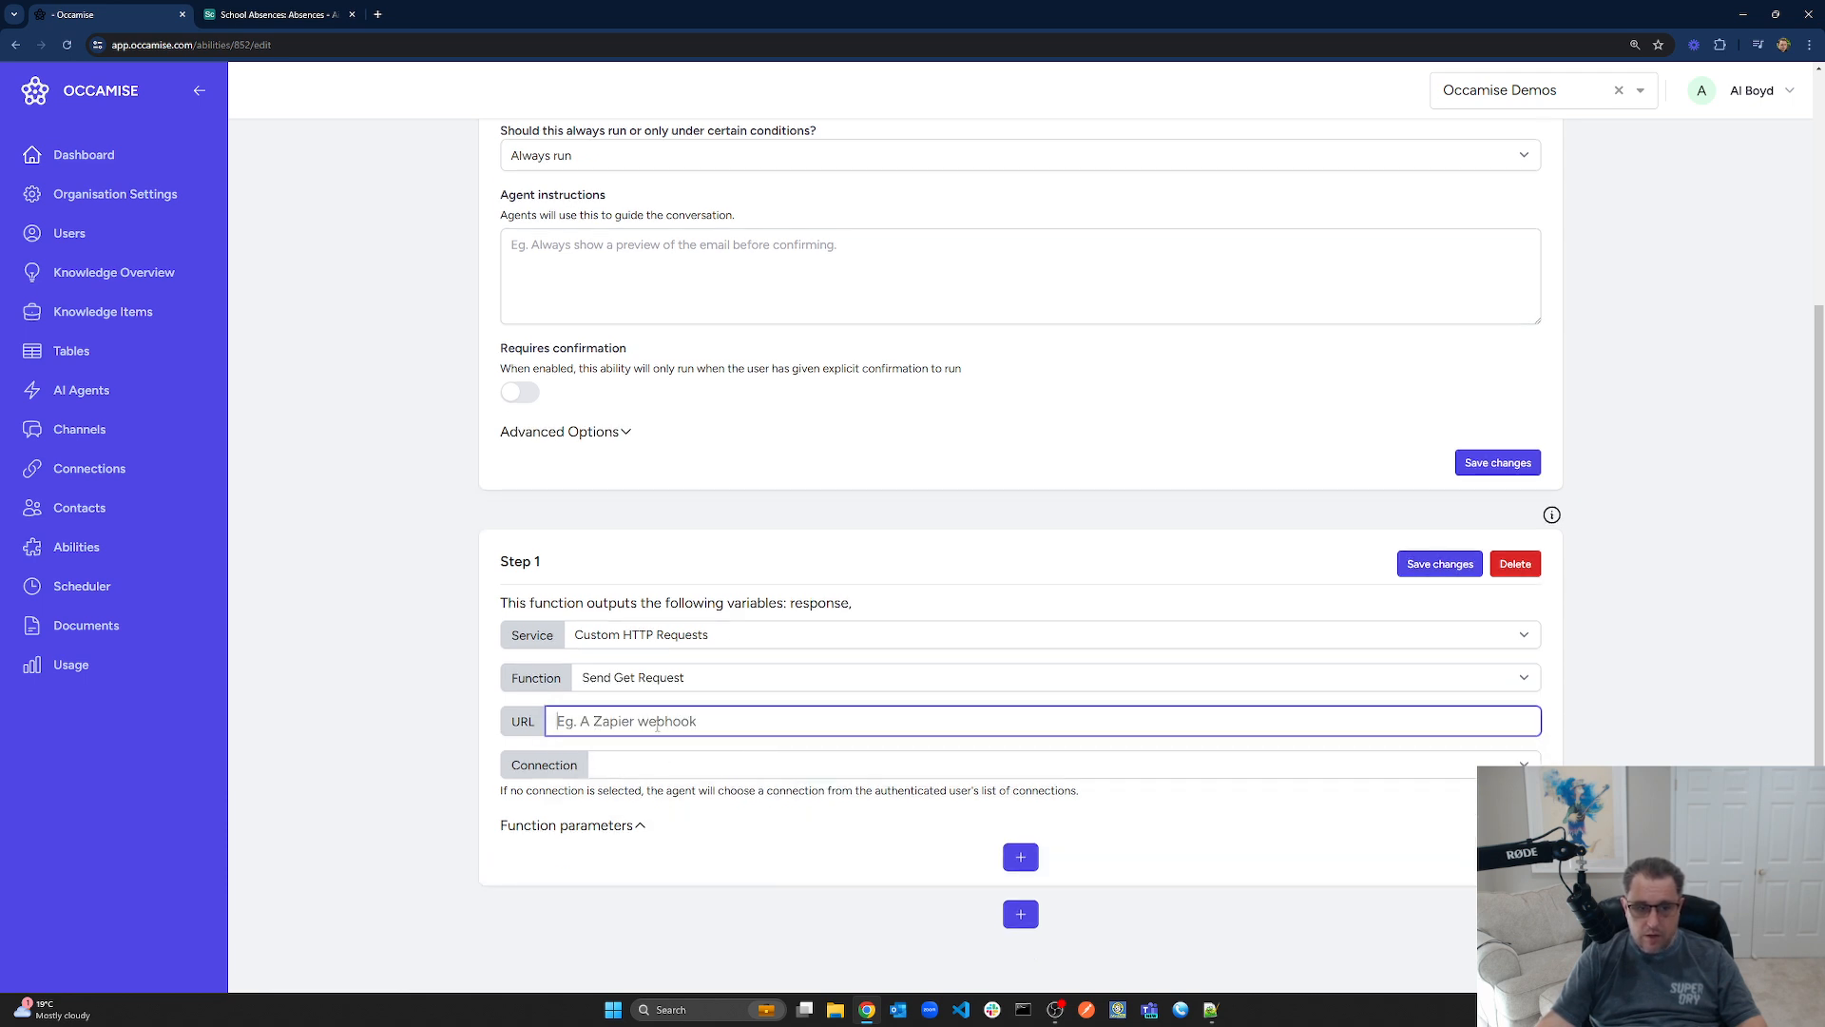
pyautogui.hotkey('alt', 'Tab')
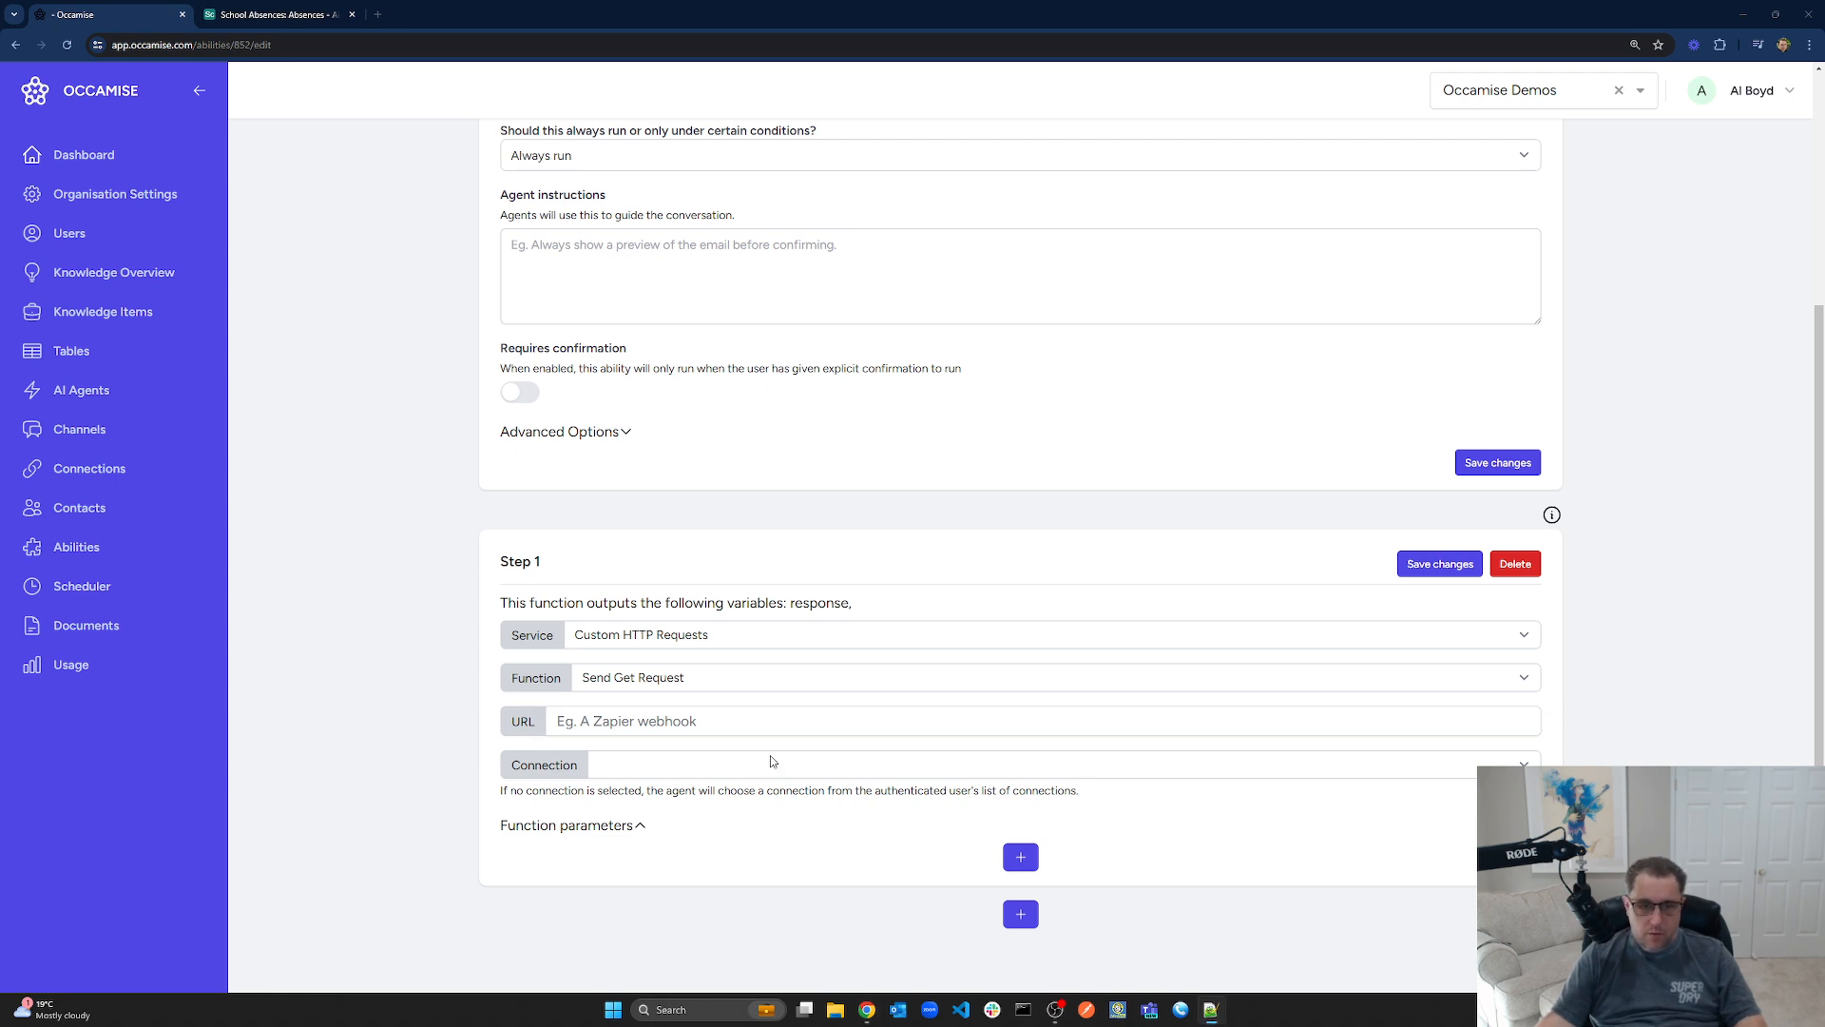
pyautogui.click(639, 758)
pyautogui.click(880, 723)
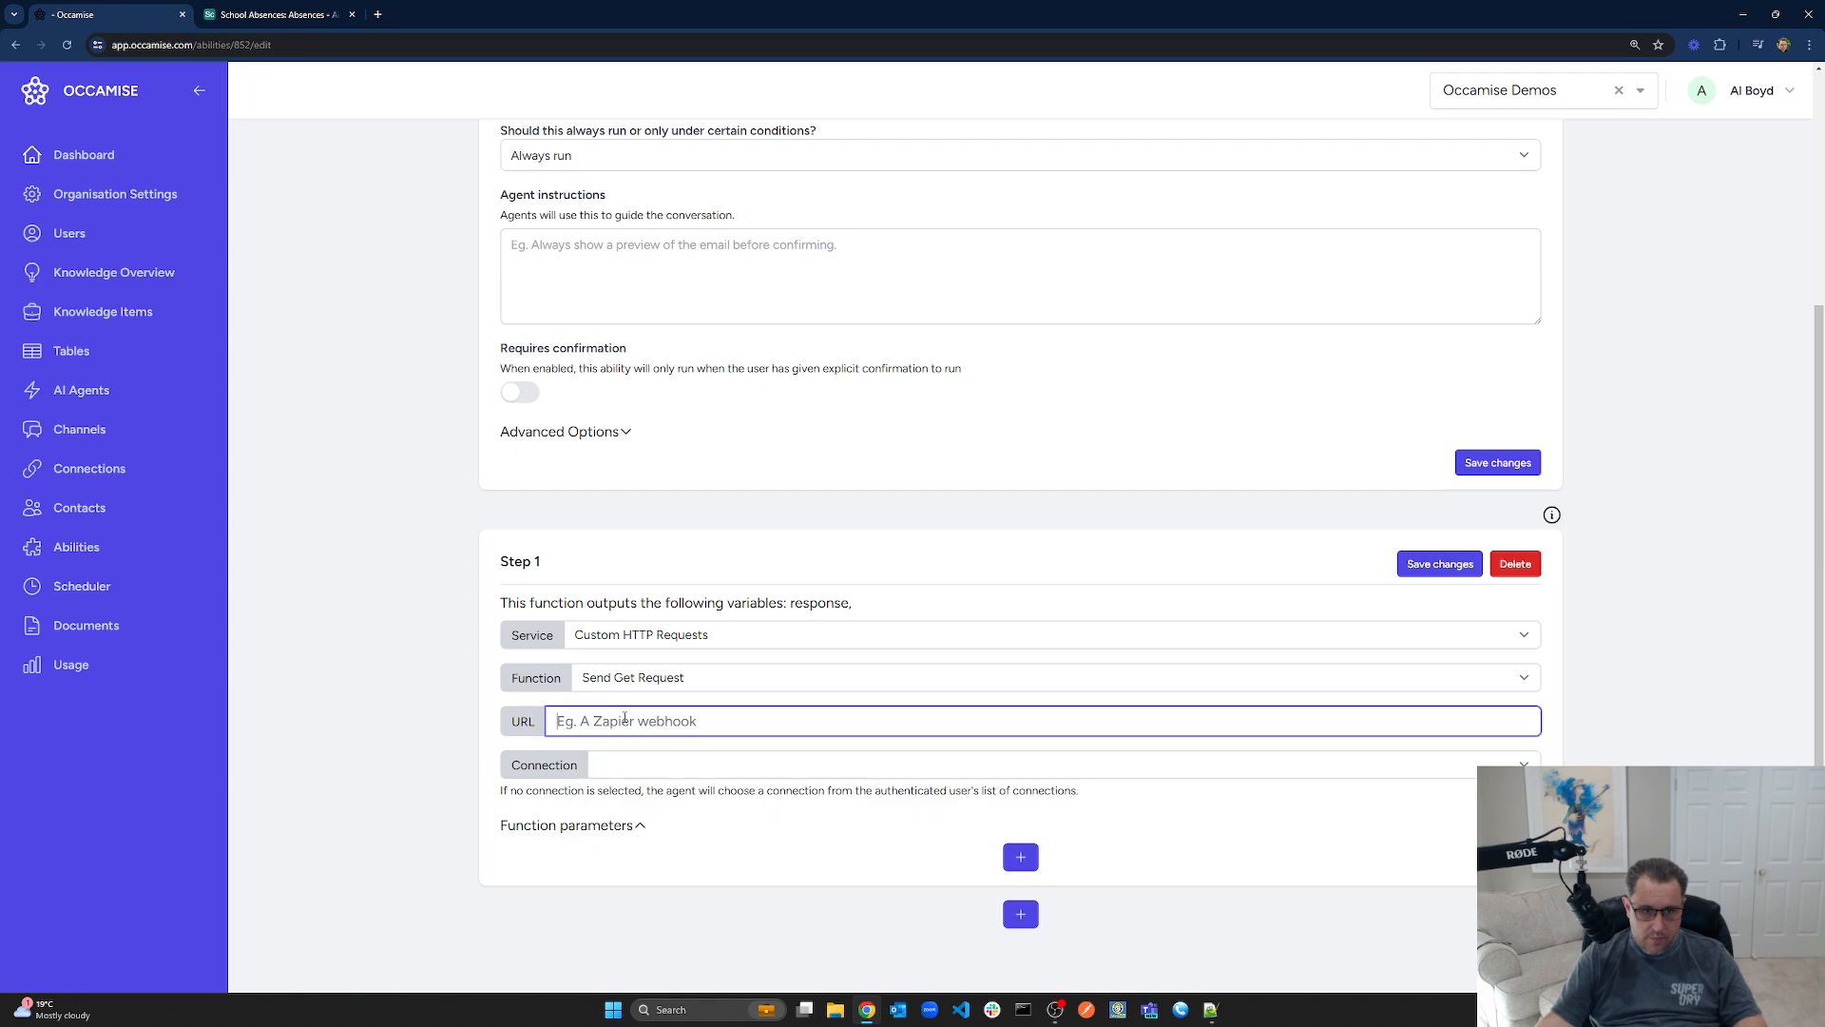
pyautogui.doubleClick(913, 721)
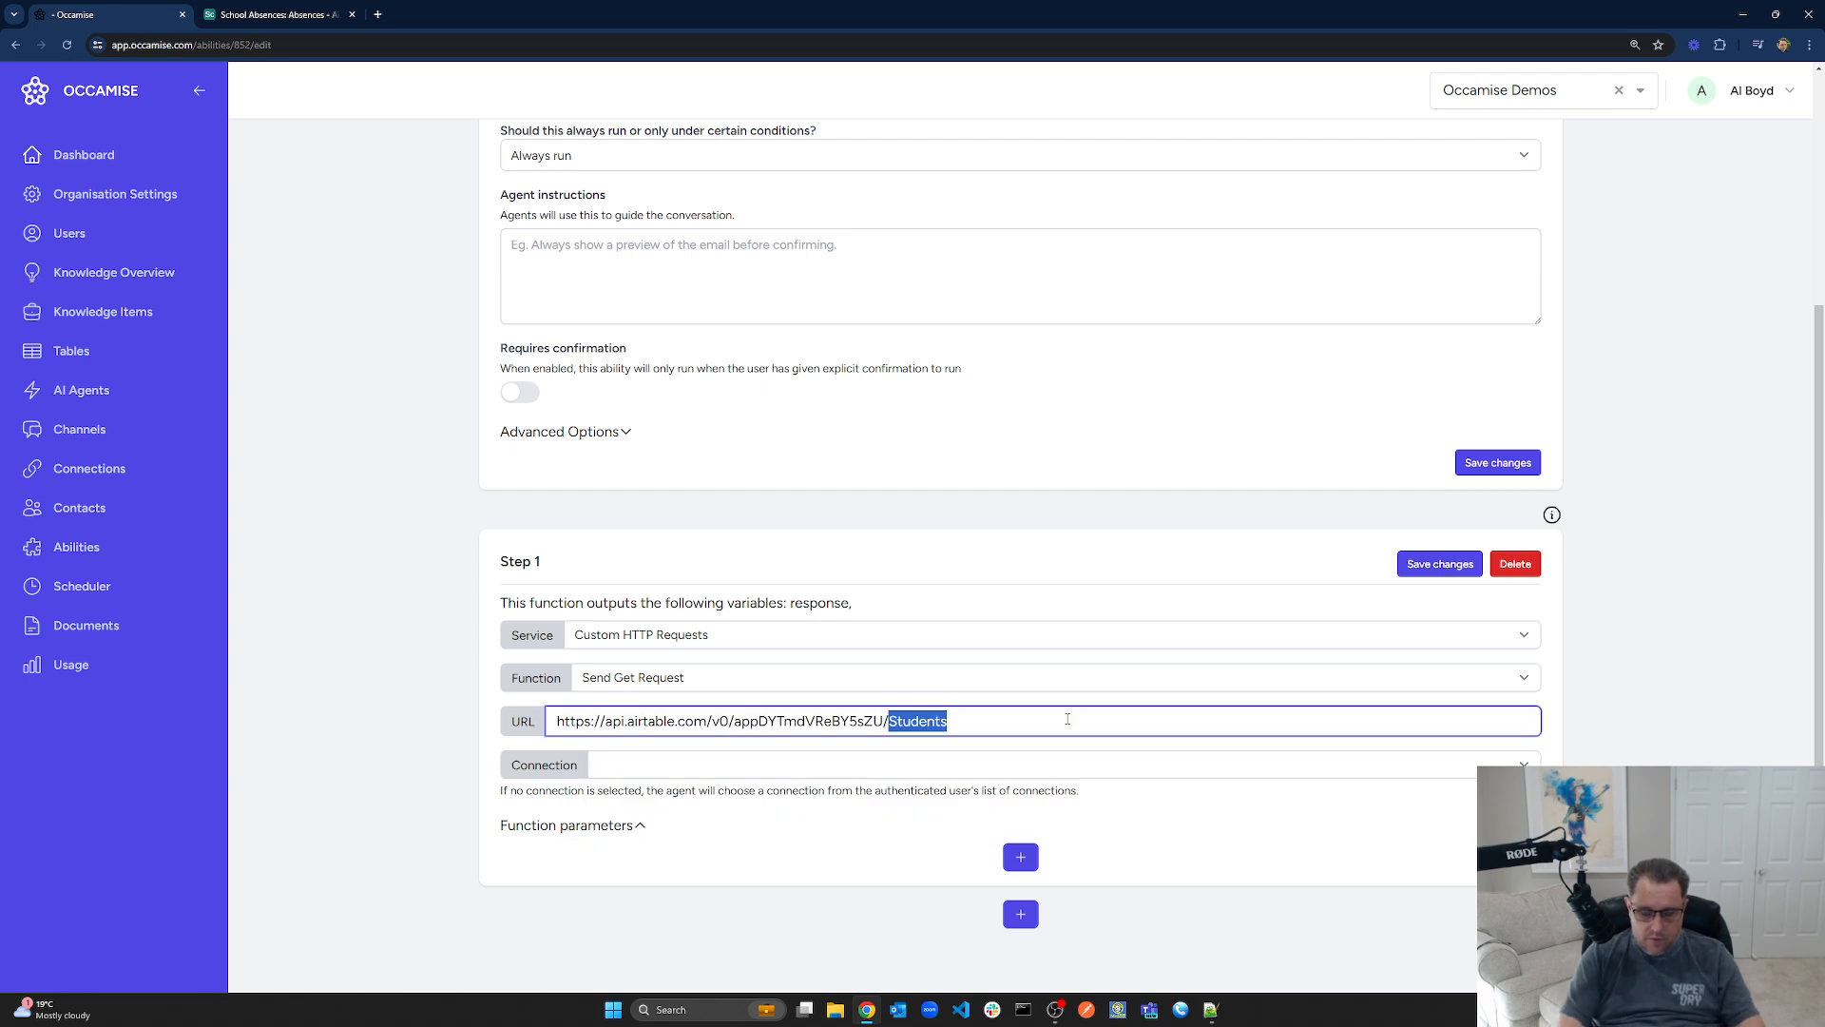
pyautogui.write('Parents')
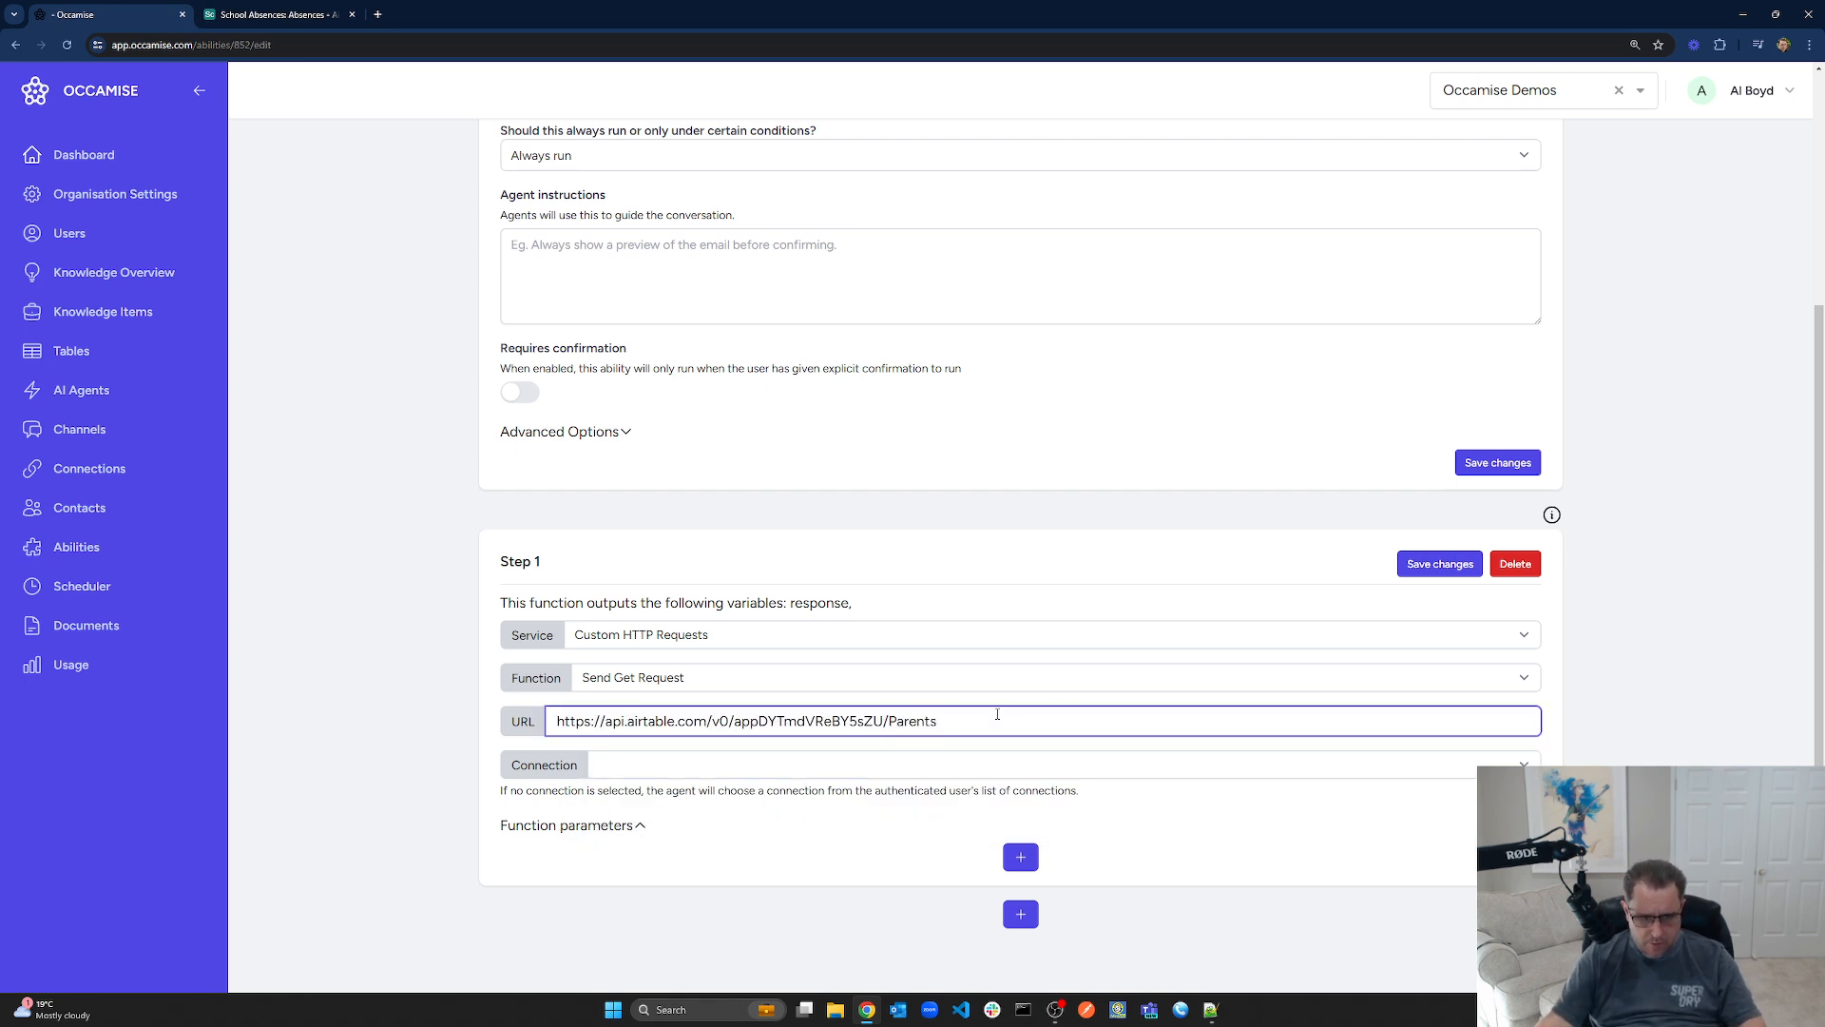
# Select the AirTable connection and add a blank function parameter
pyautogui.click(633, 764)
pyautogui.click(635, 804)
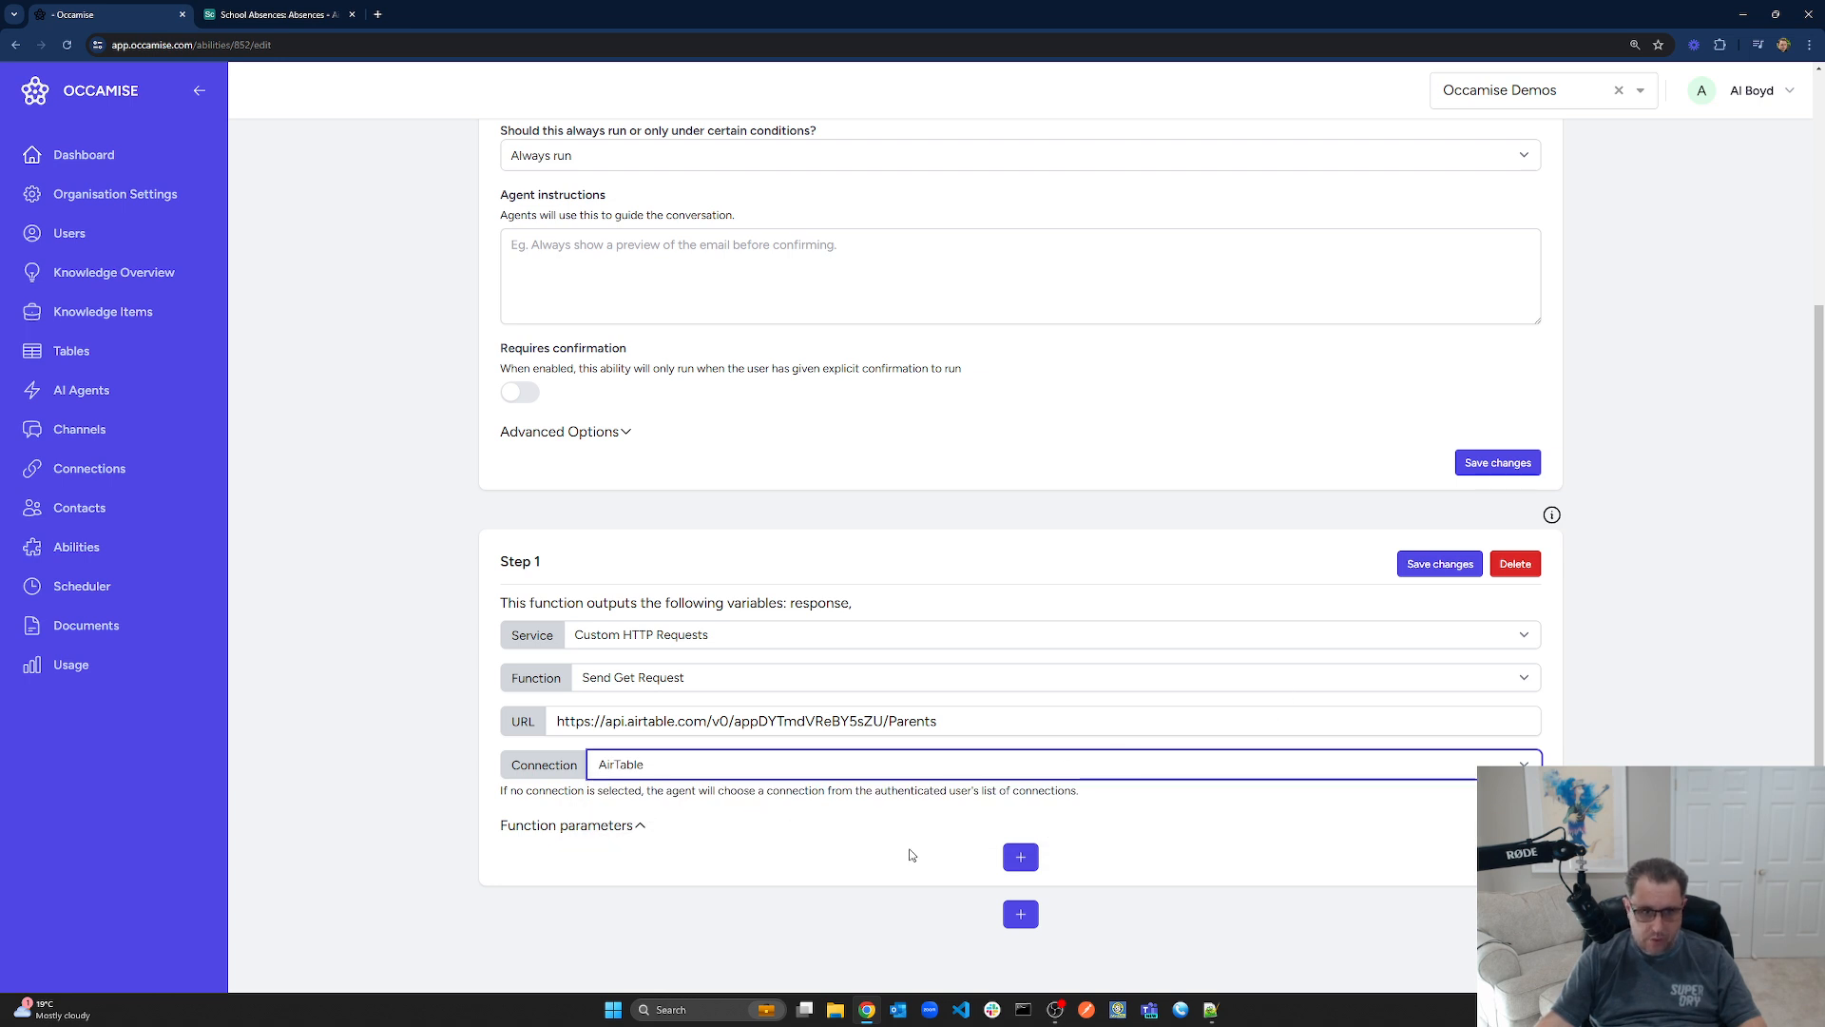
pyautogui.click(1020, 857)
pyautogui.scroll(-2, 1014, 818)
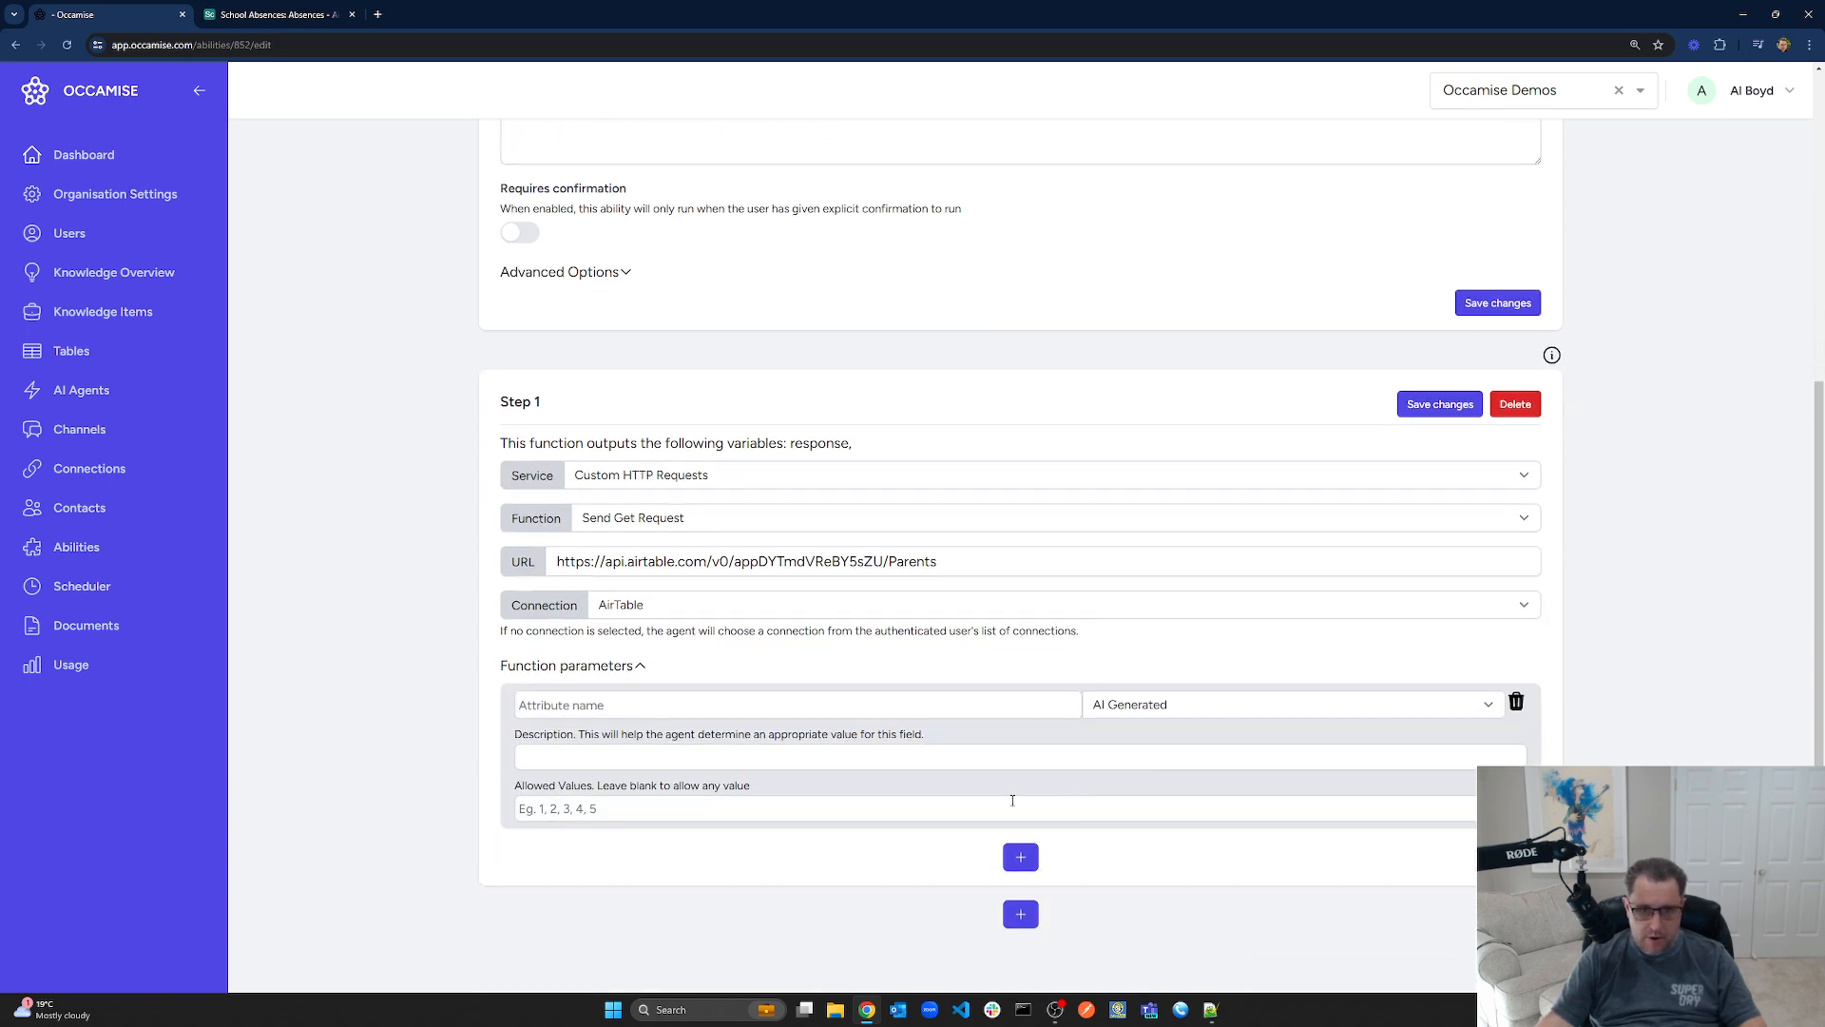
# Add a Static filterByFormula parameter matching {Phone} to the parent's phone number, and save
pyautogui.click(716, 715)
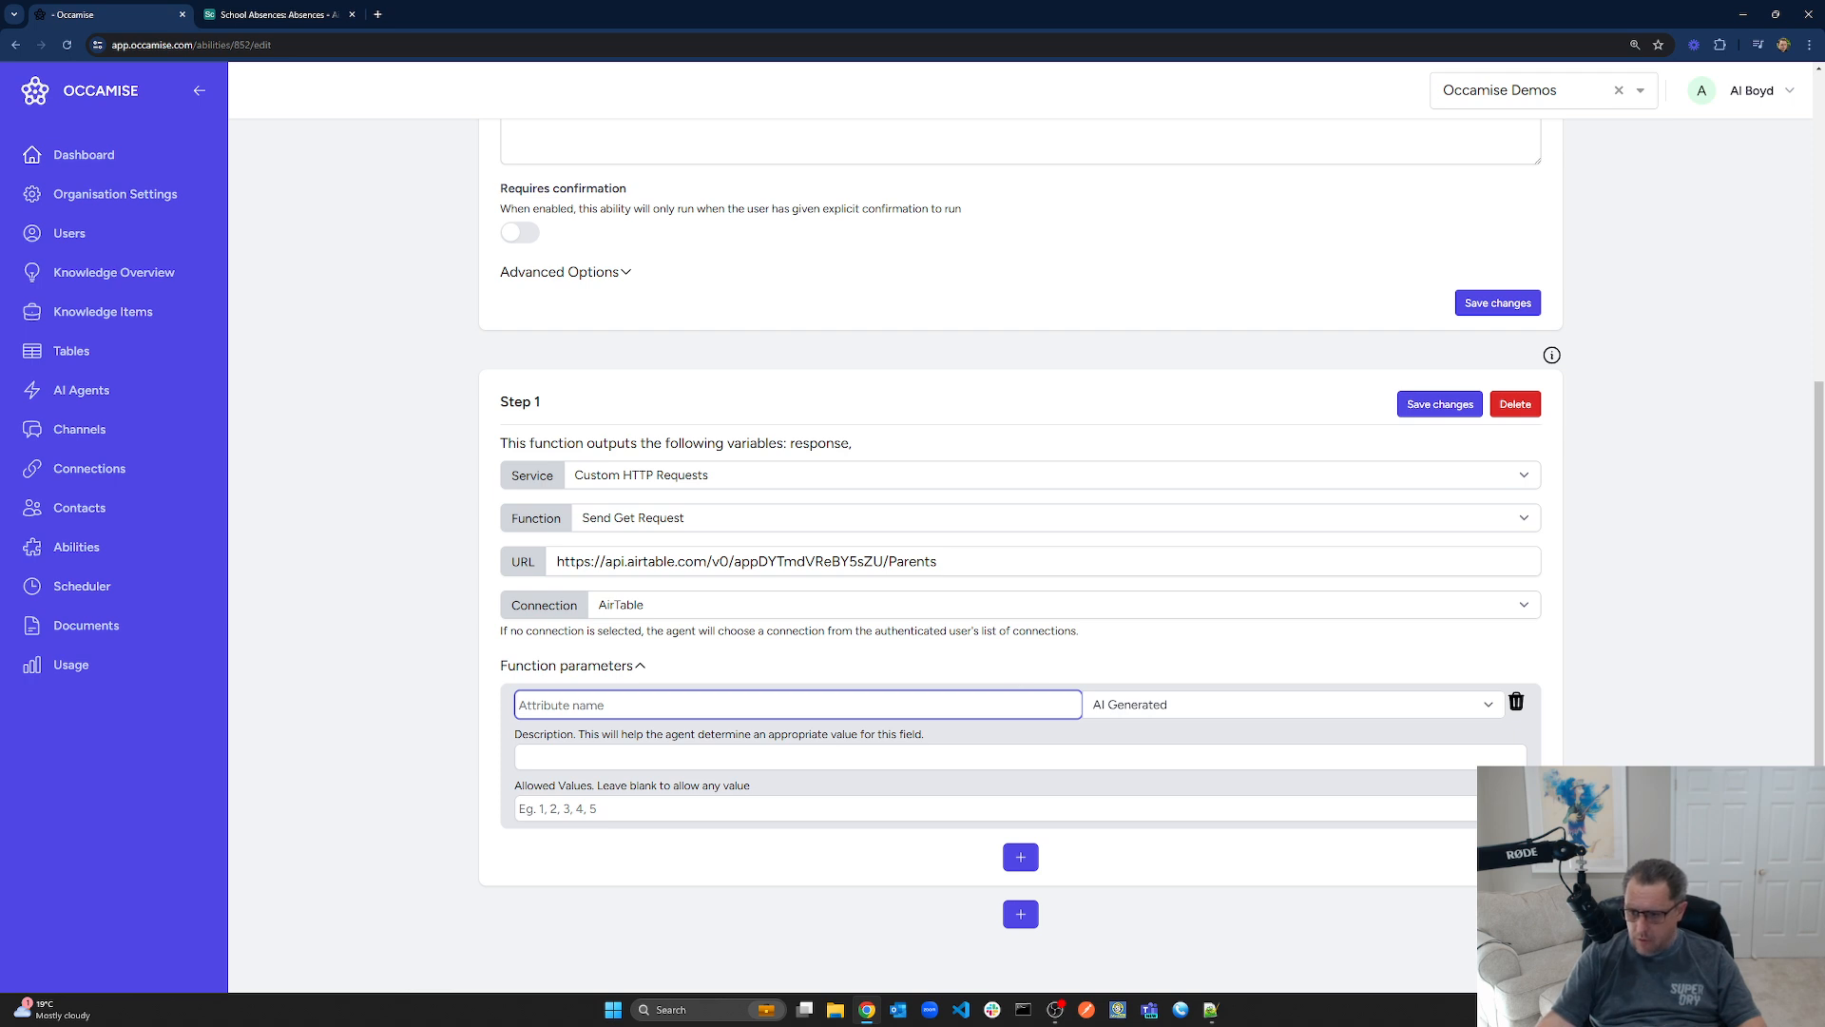
pyautogui.hotkey('alt', 'Tab')
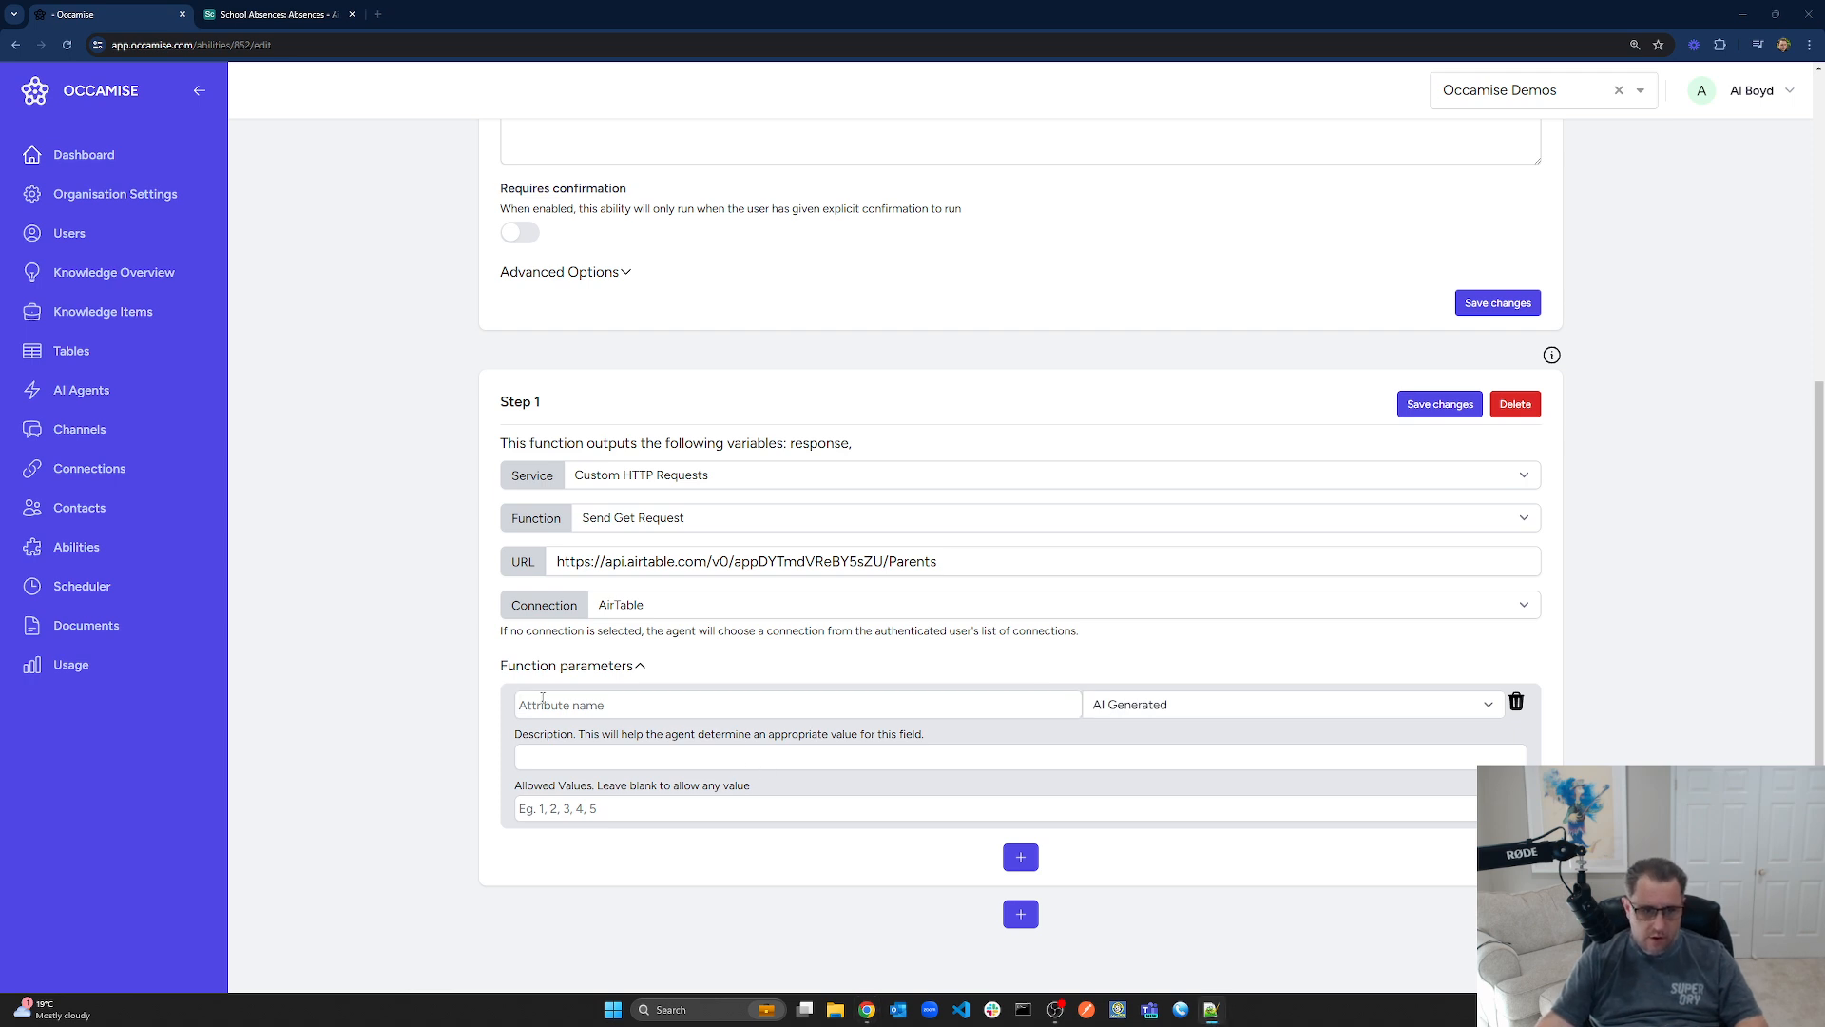
pyautogui.click(542, 702)
pyautogui.write('filterByFormula')
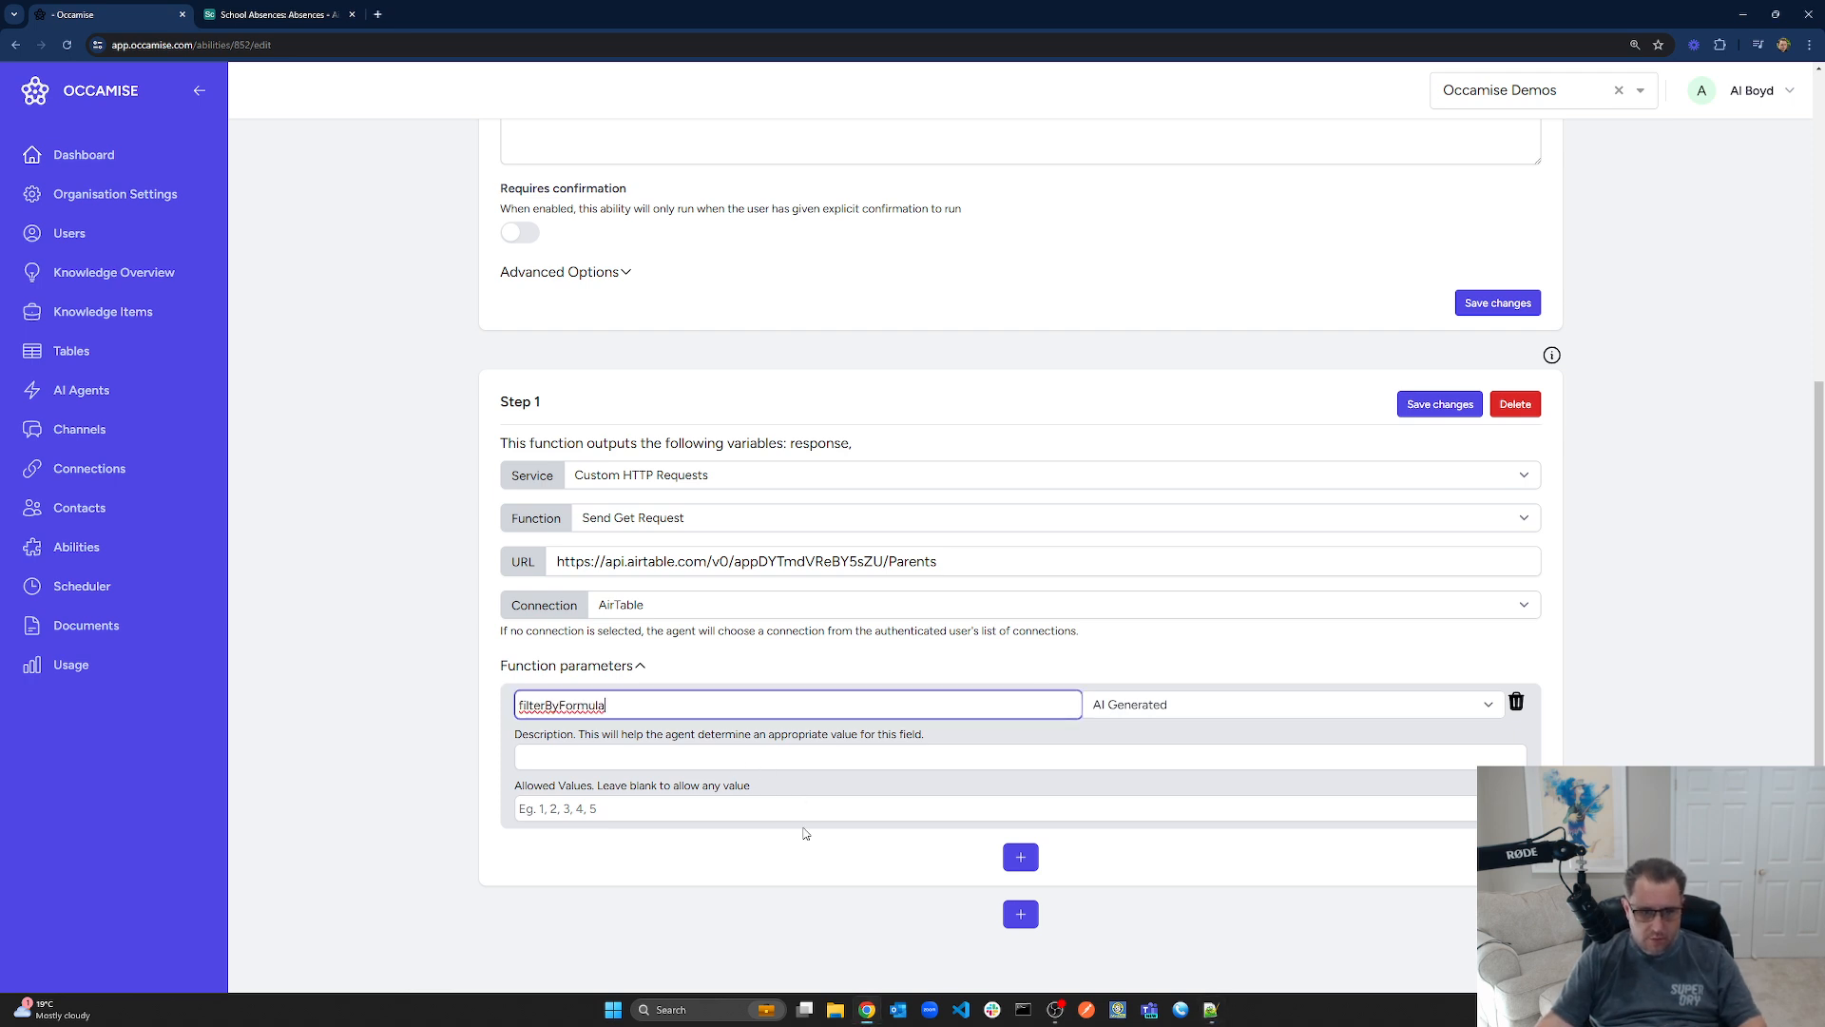
pyautogui.click(1138, 708)
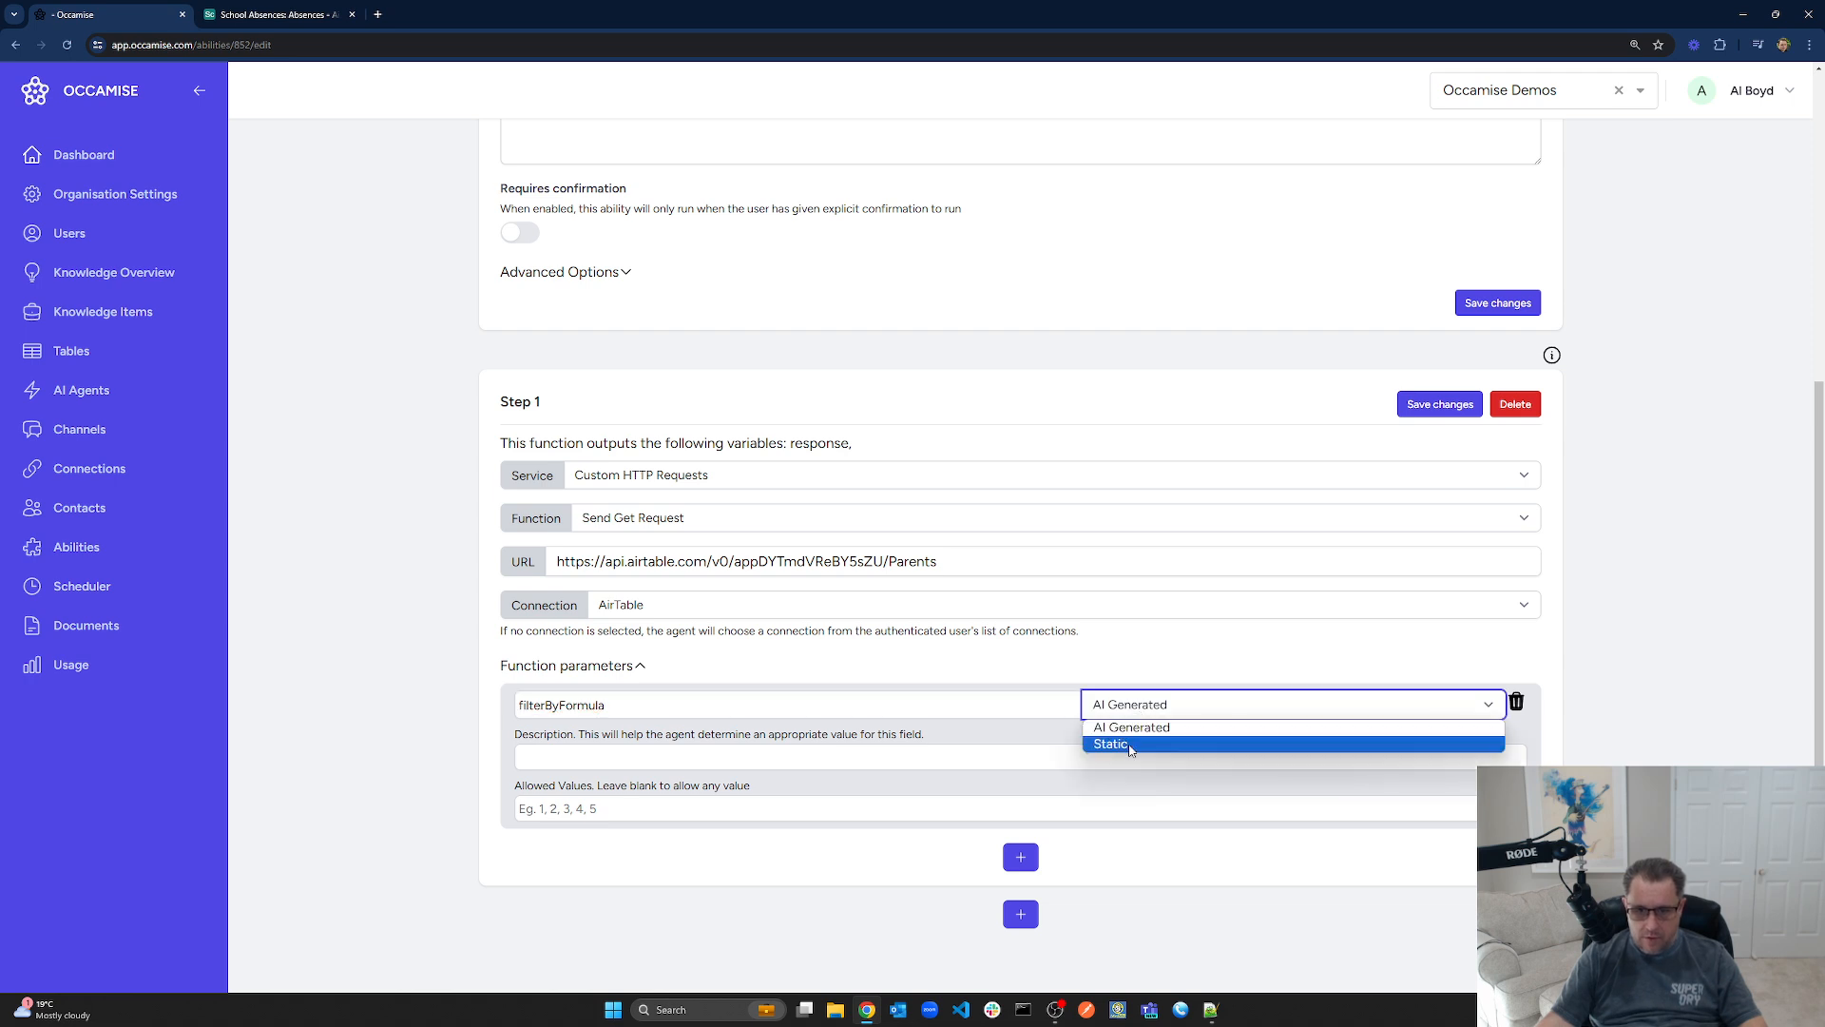
pyautogui.click(1130, 747)
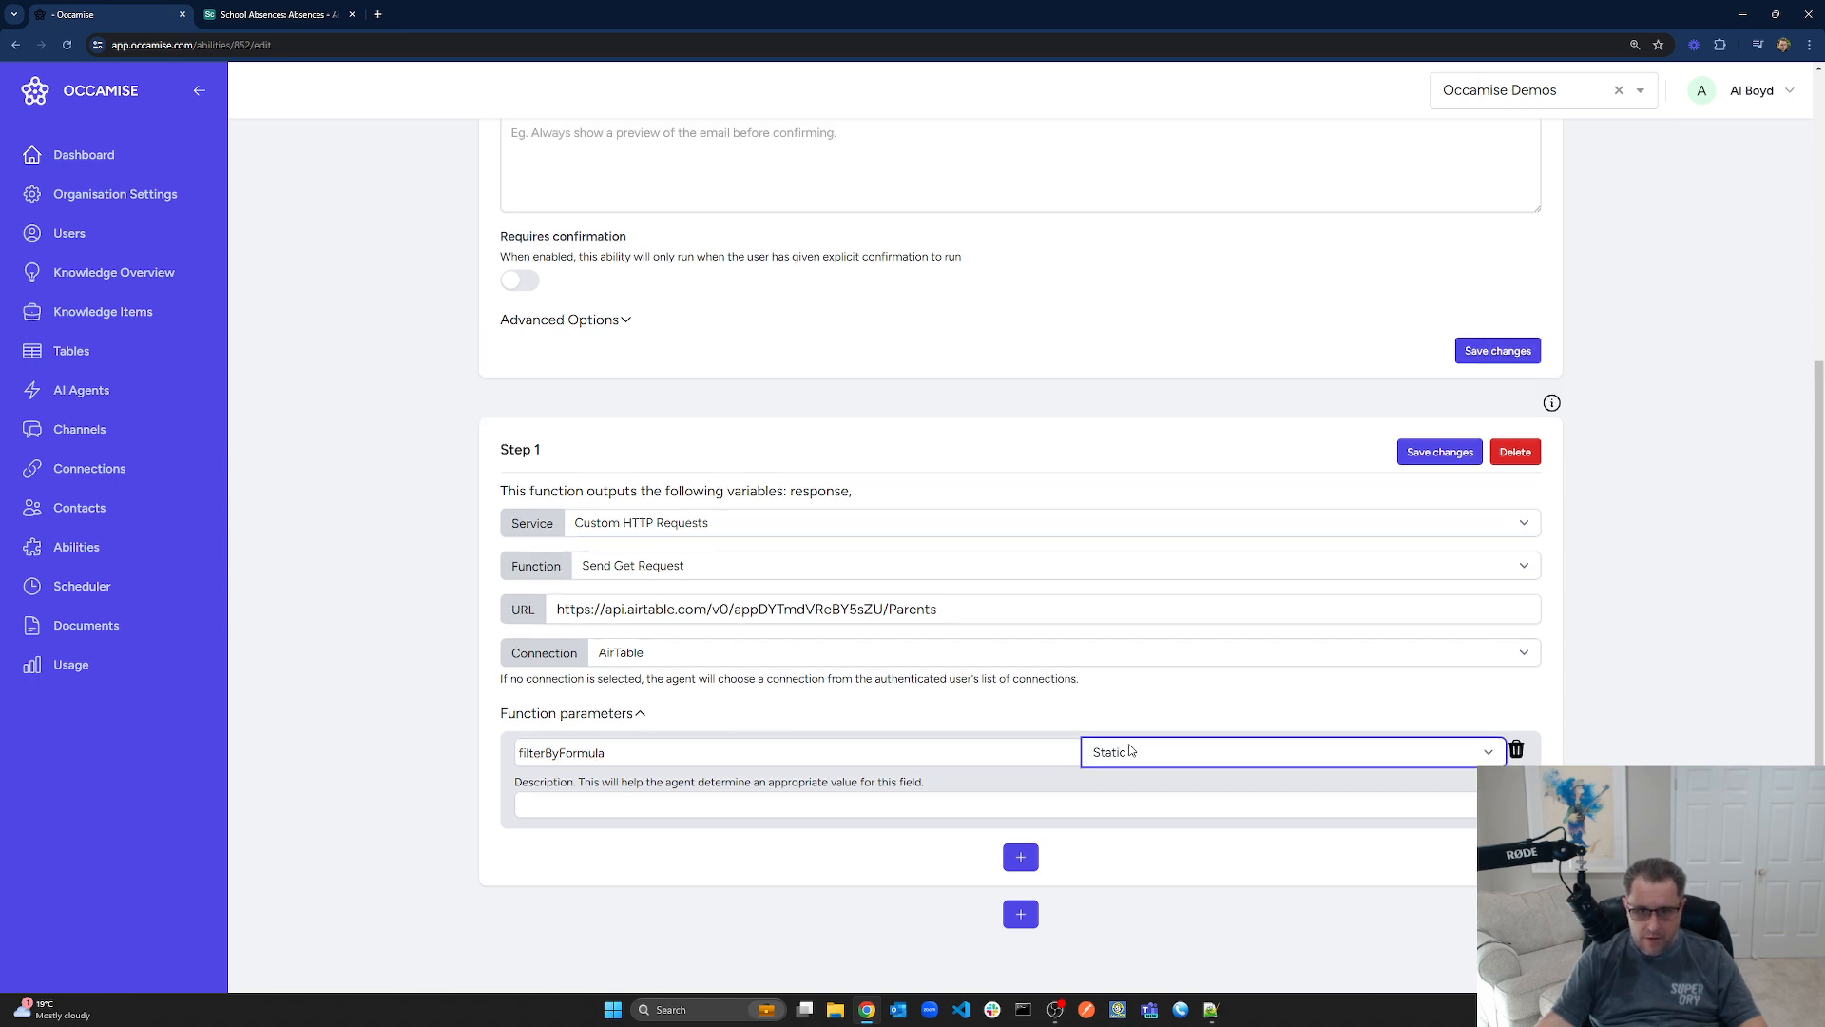
pyautogui.click(743, 804)
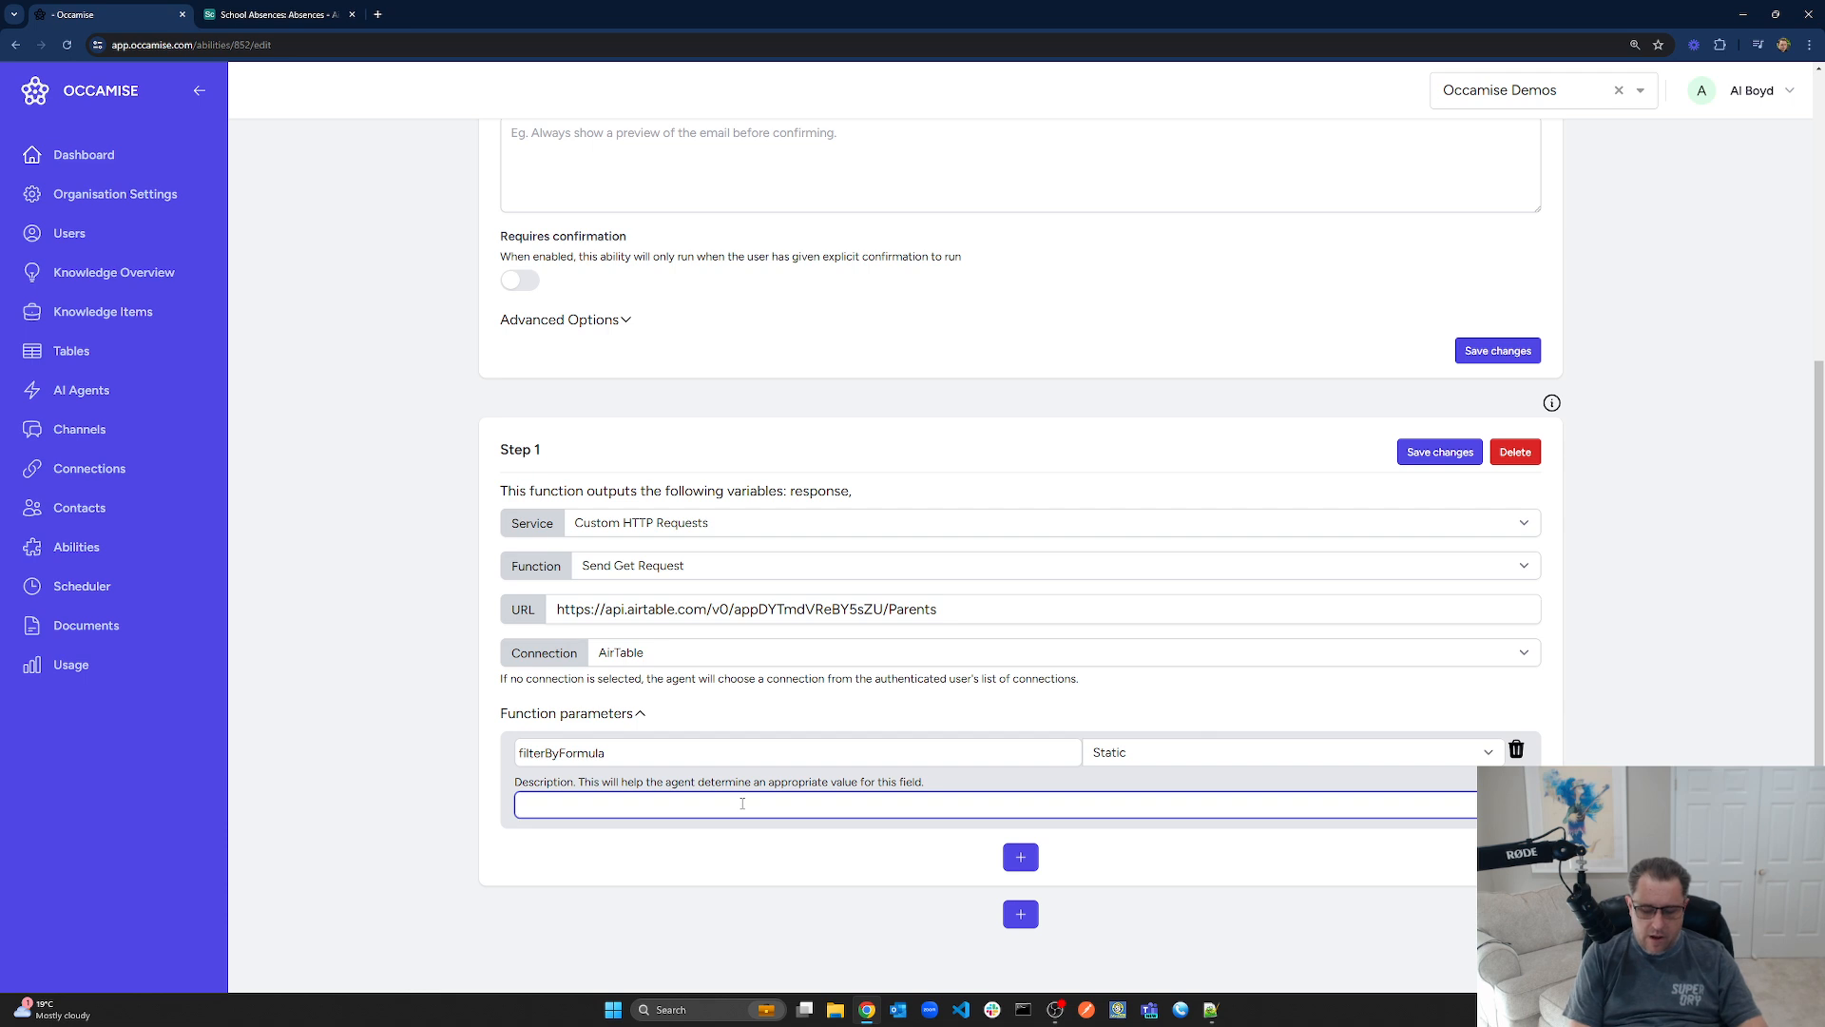
pyautogui.write('{Phone}')
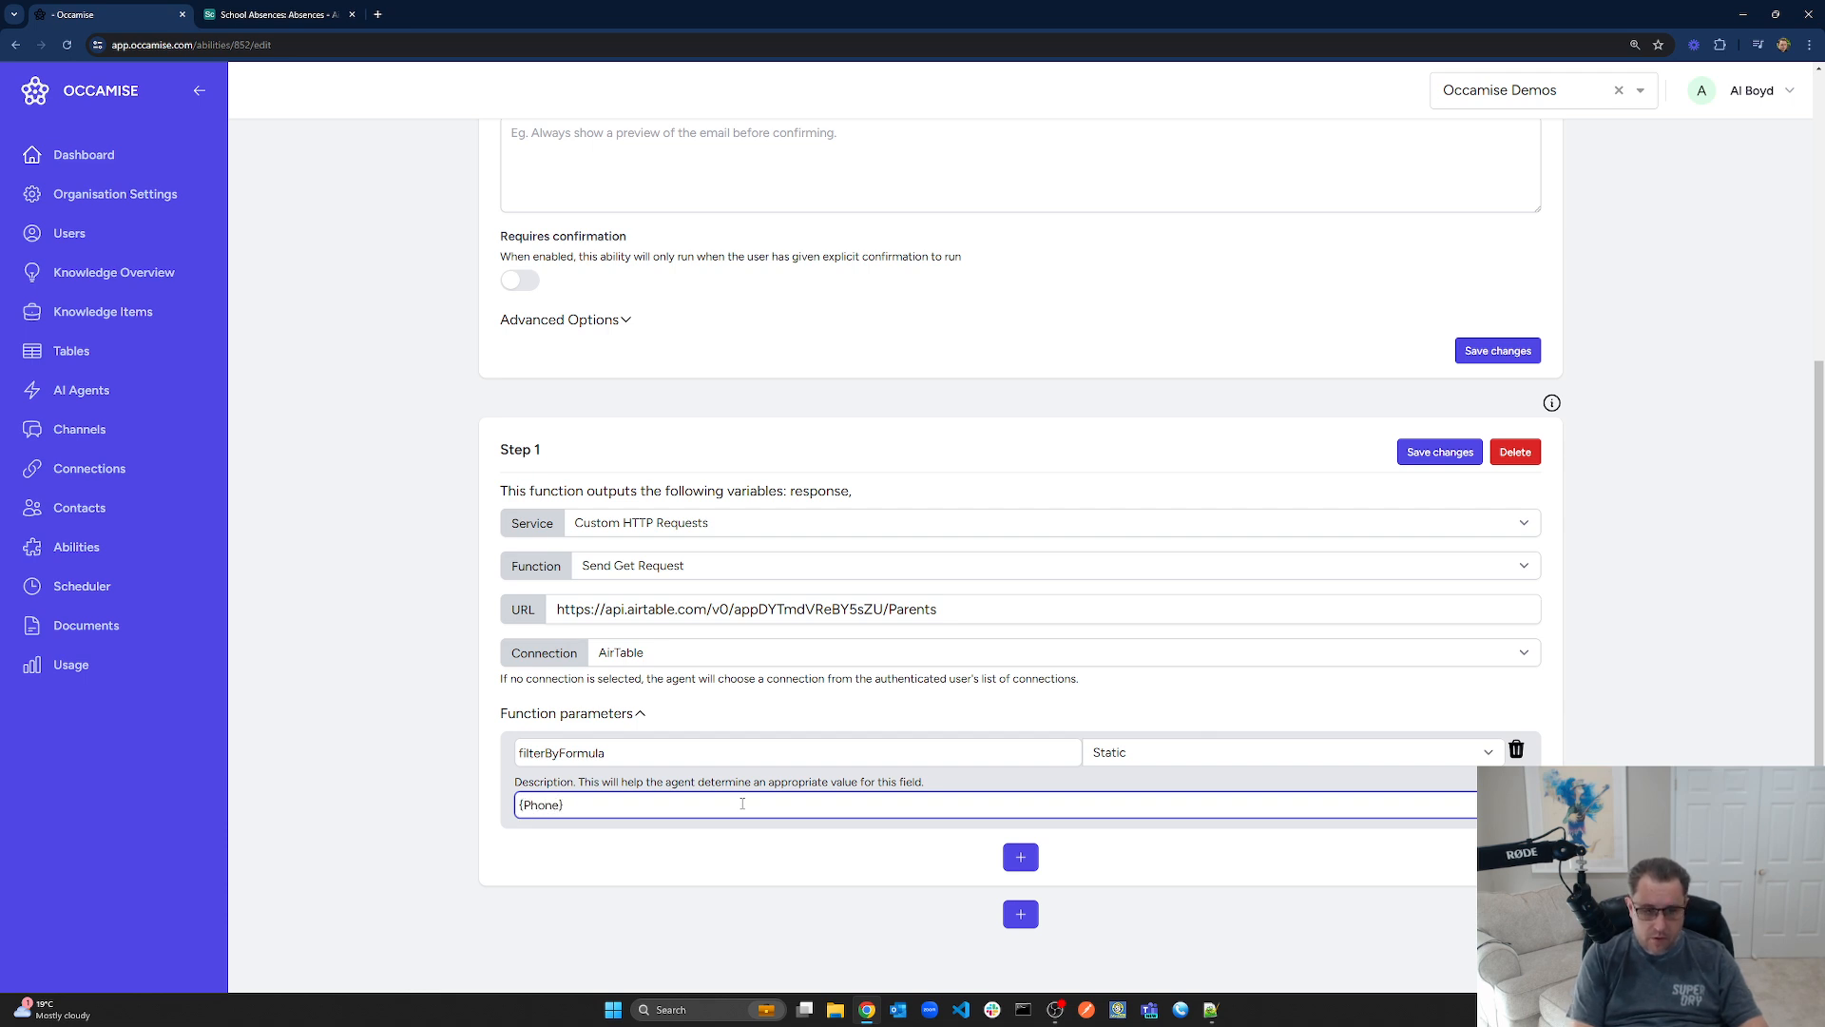
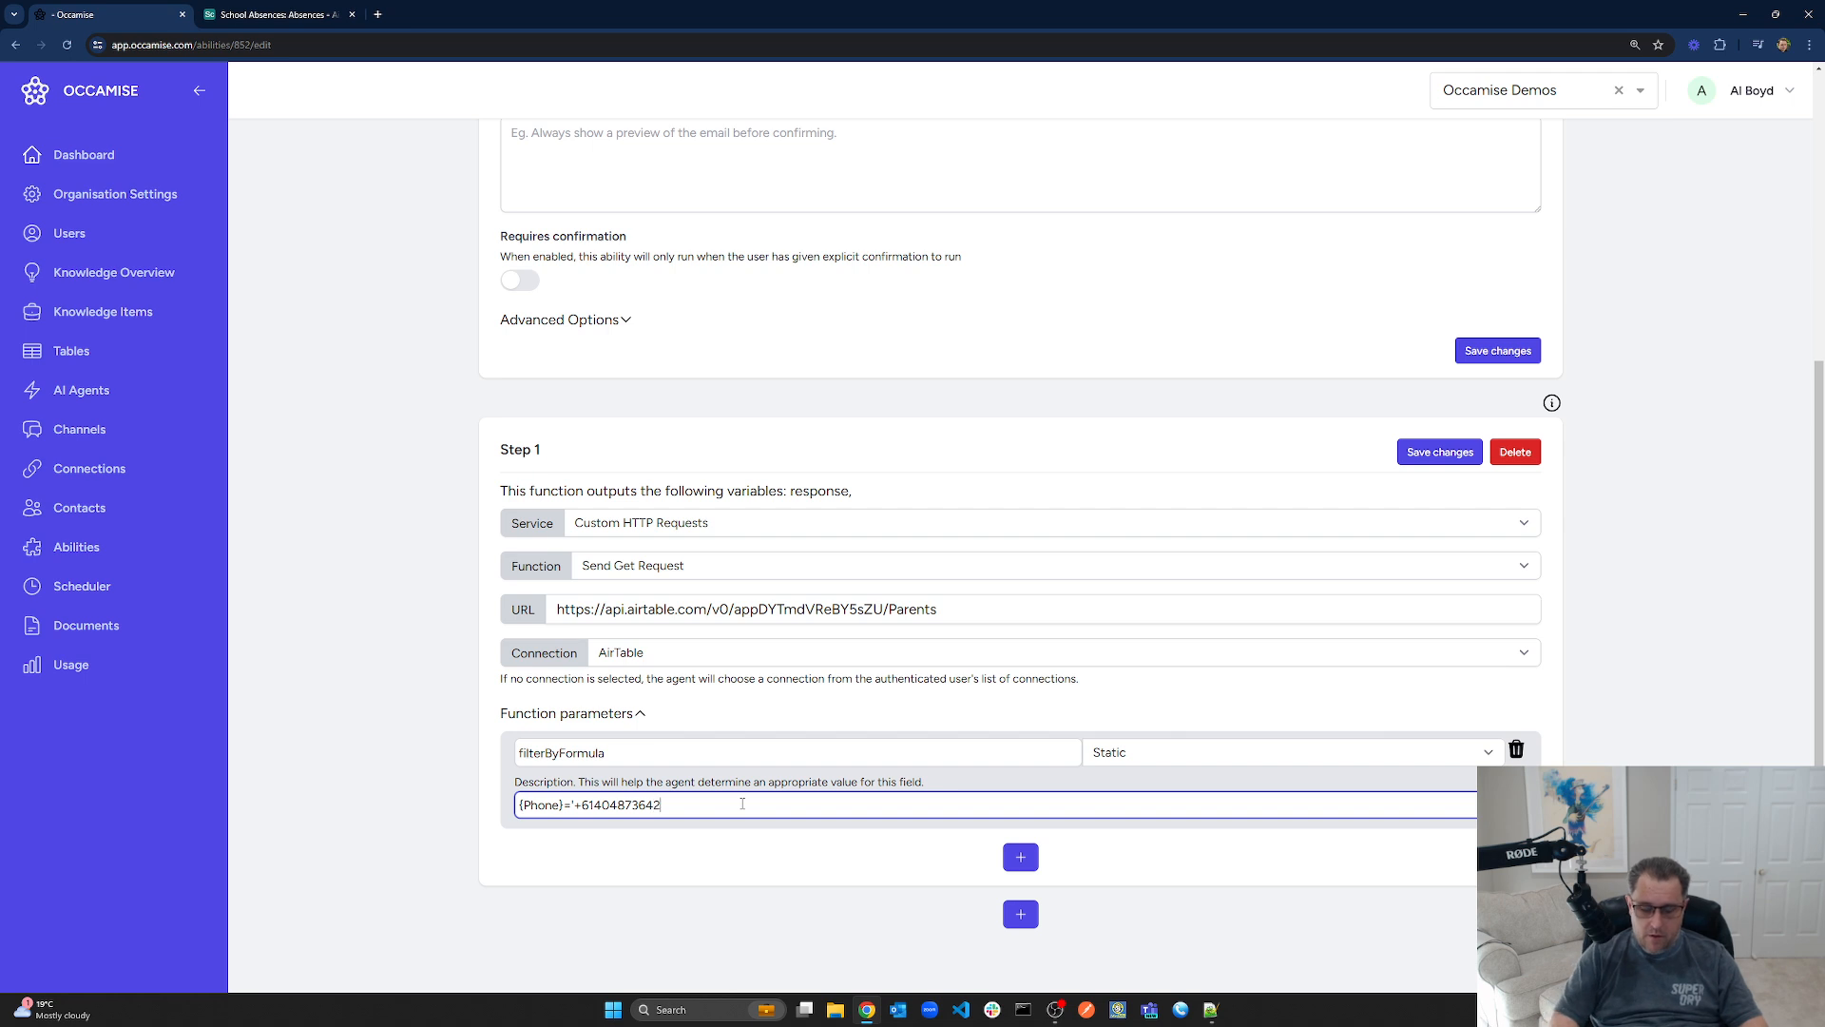
pyautogui.click(1445, 457)
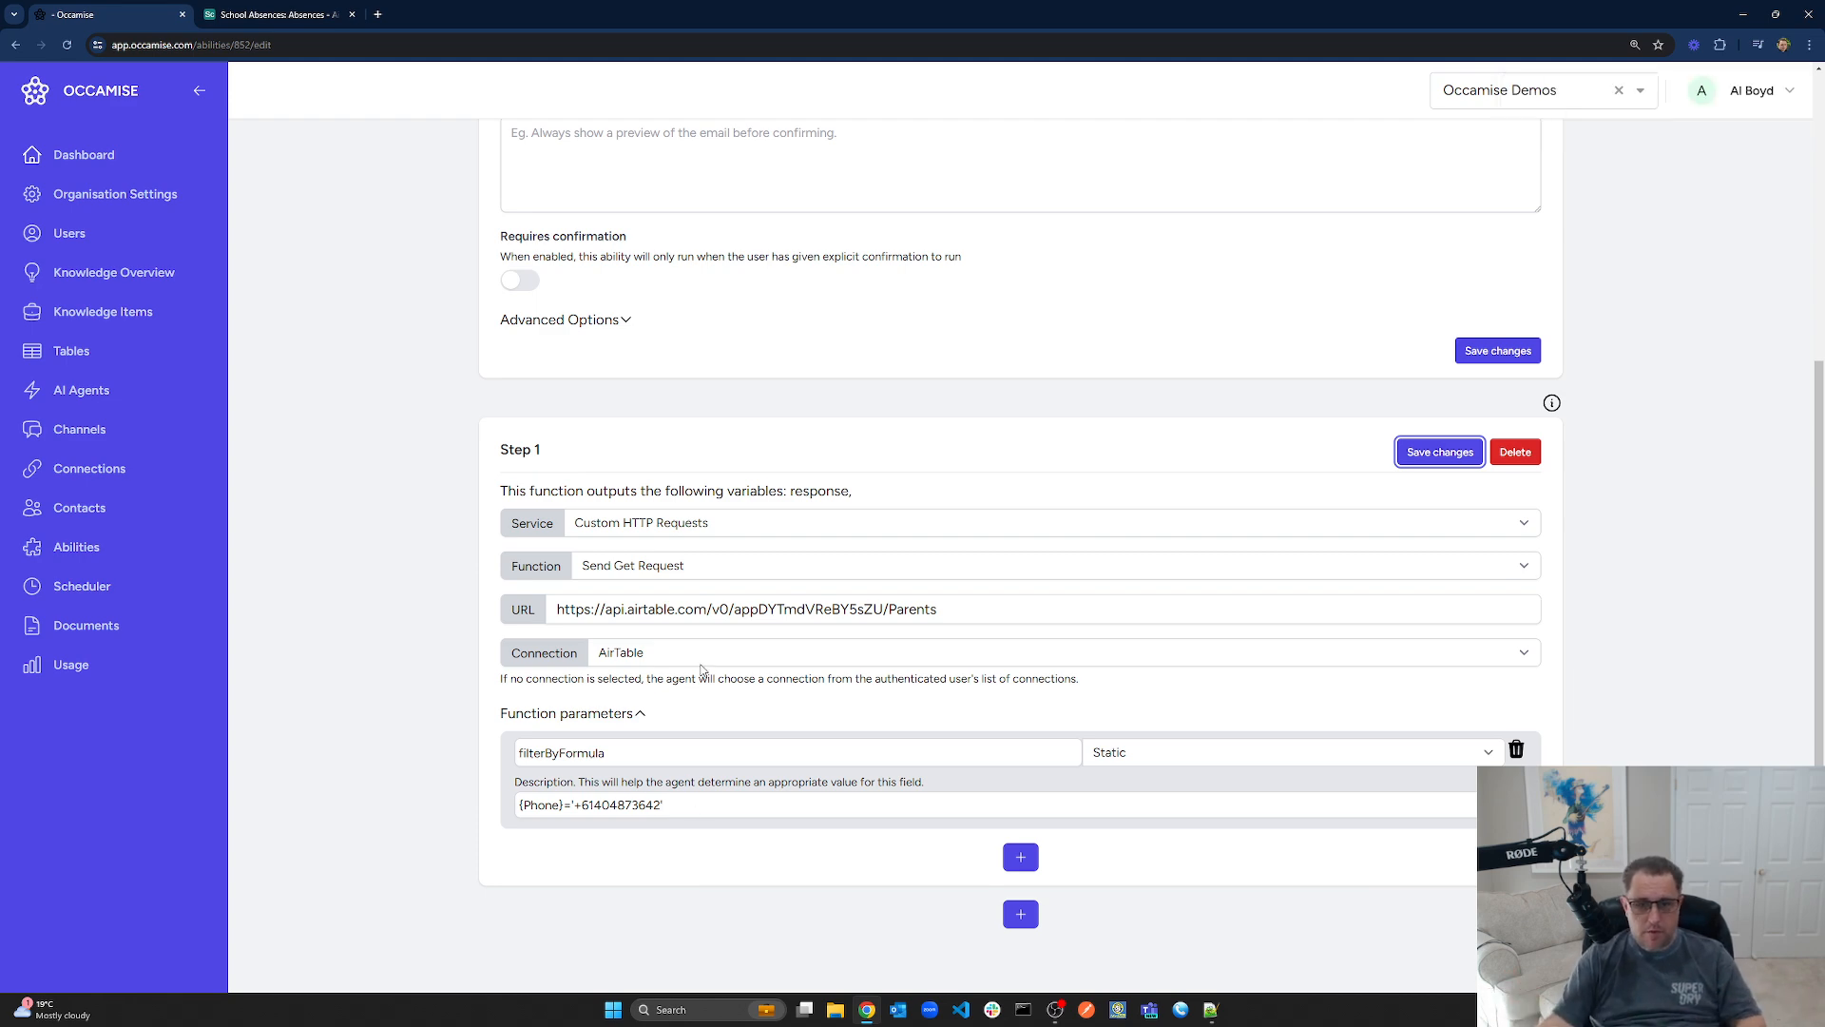
# Review the saved ability form, go back to the Abilities list, then switch to the Airtable tab
pyautogui.scroll(5, 726, 722)
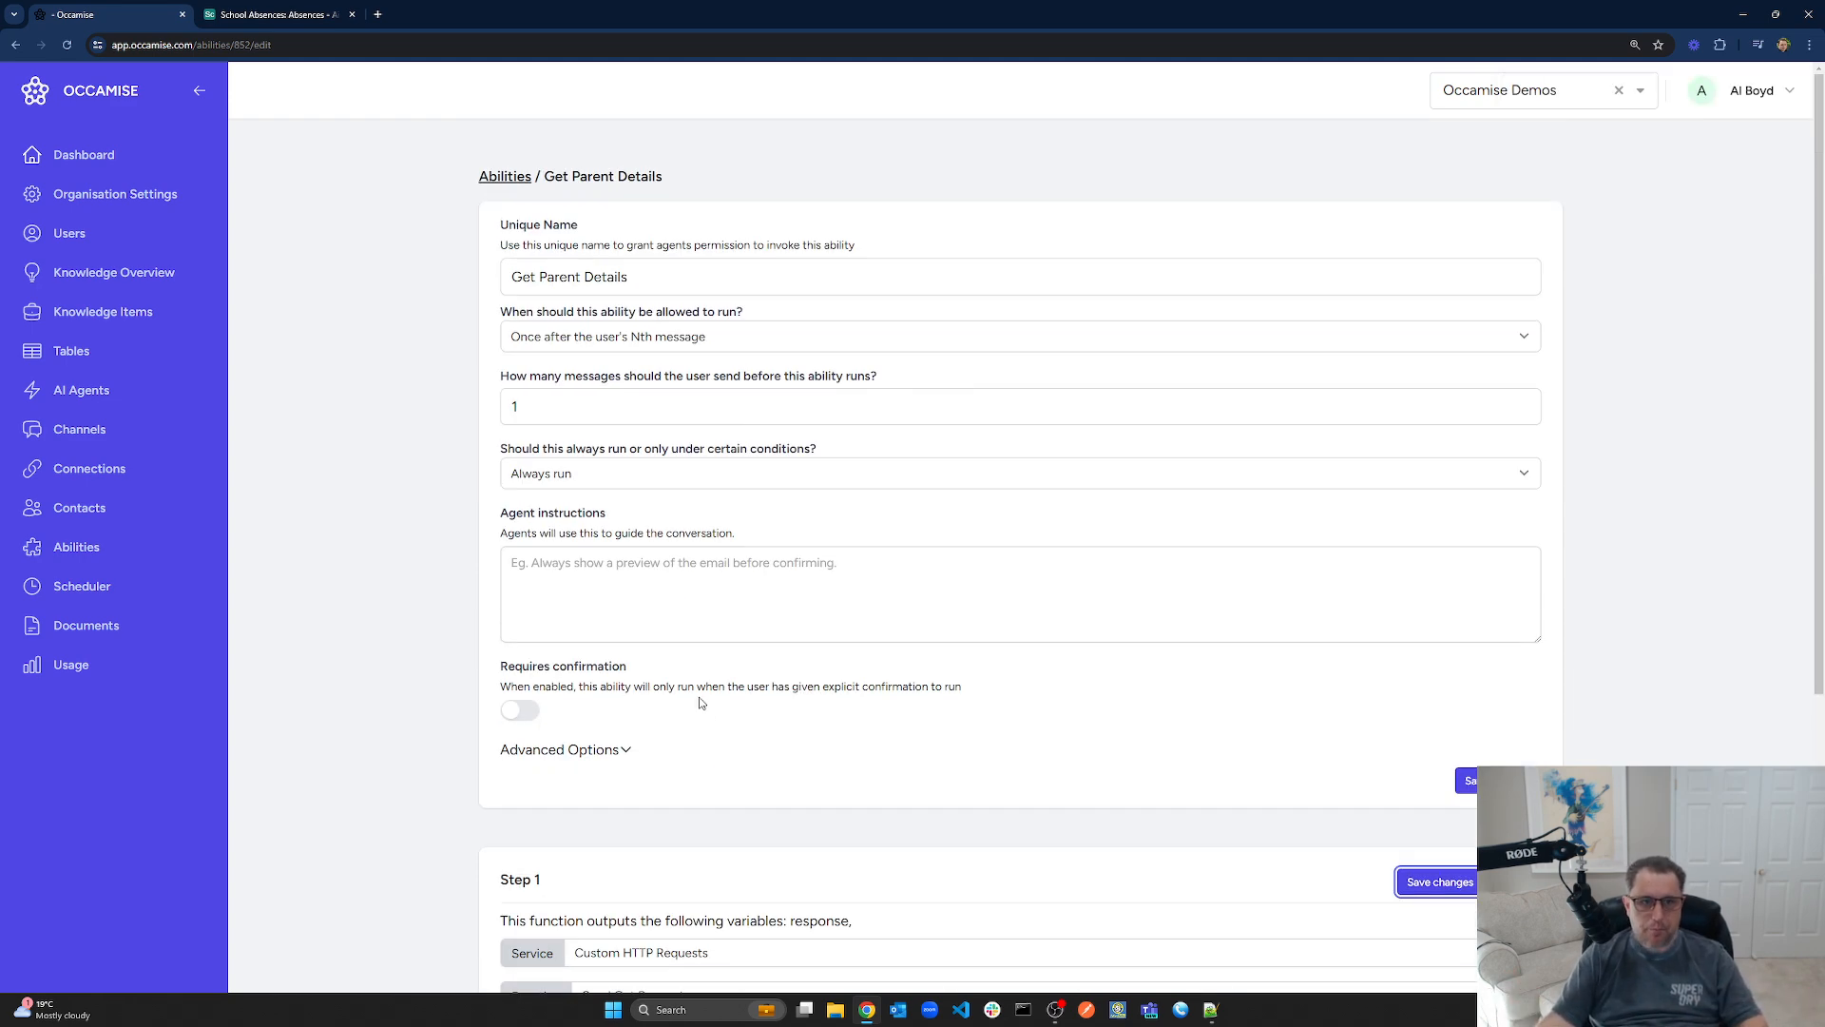
pyautogui.scroll(-4, 720, 694)
pyautogui.scroll(4, 725, 693)
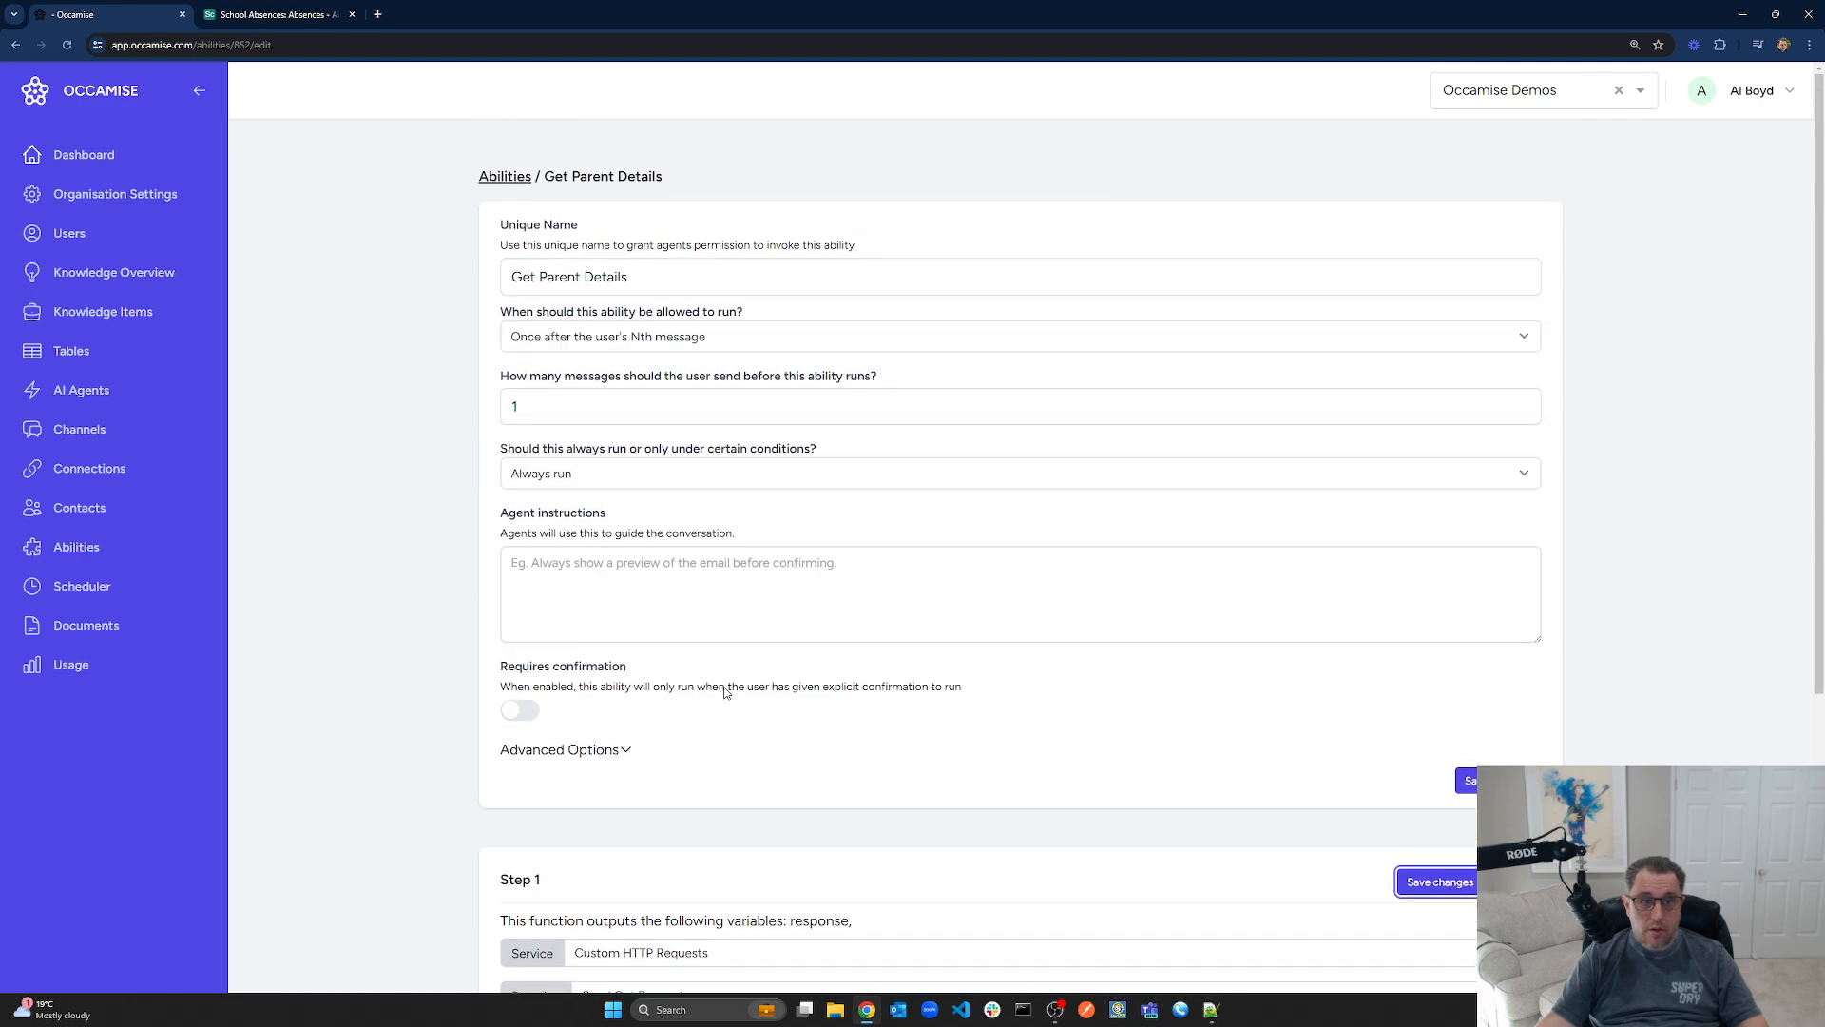
pyautogui.scroll(-4, 770, 456)
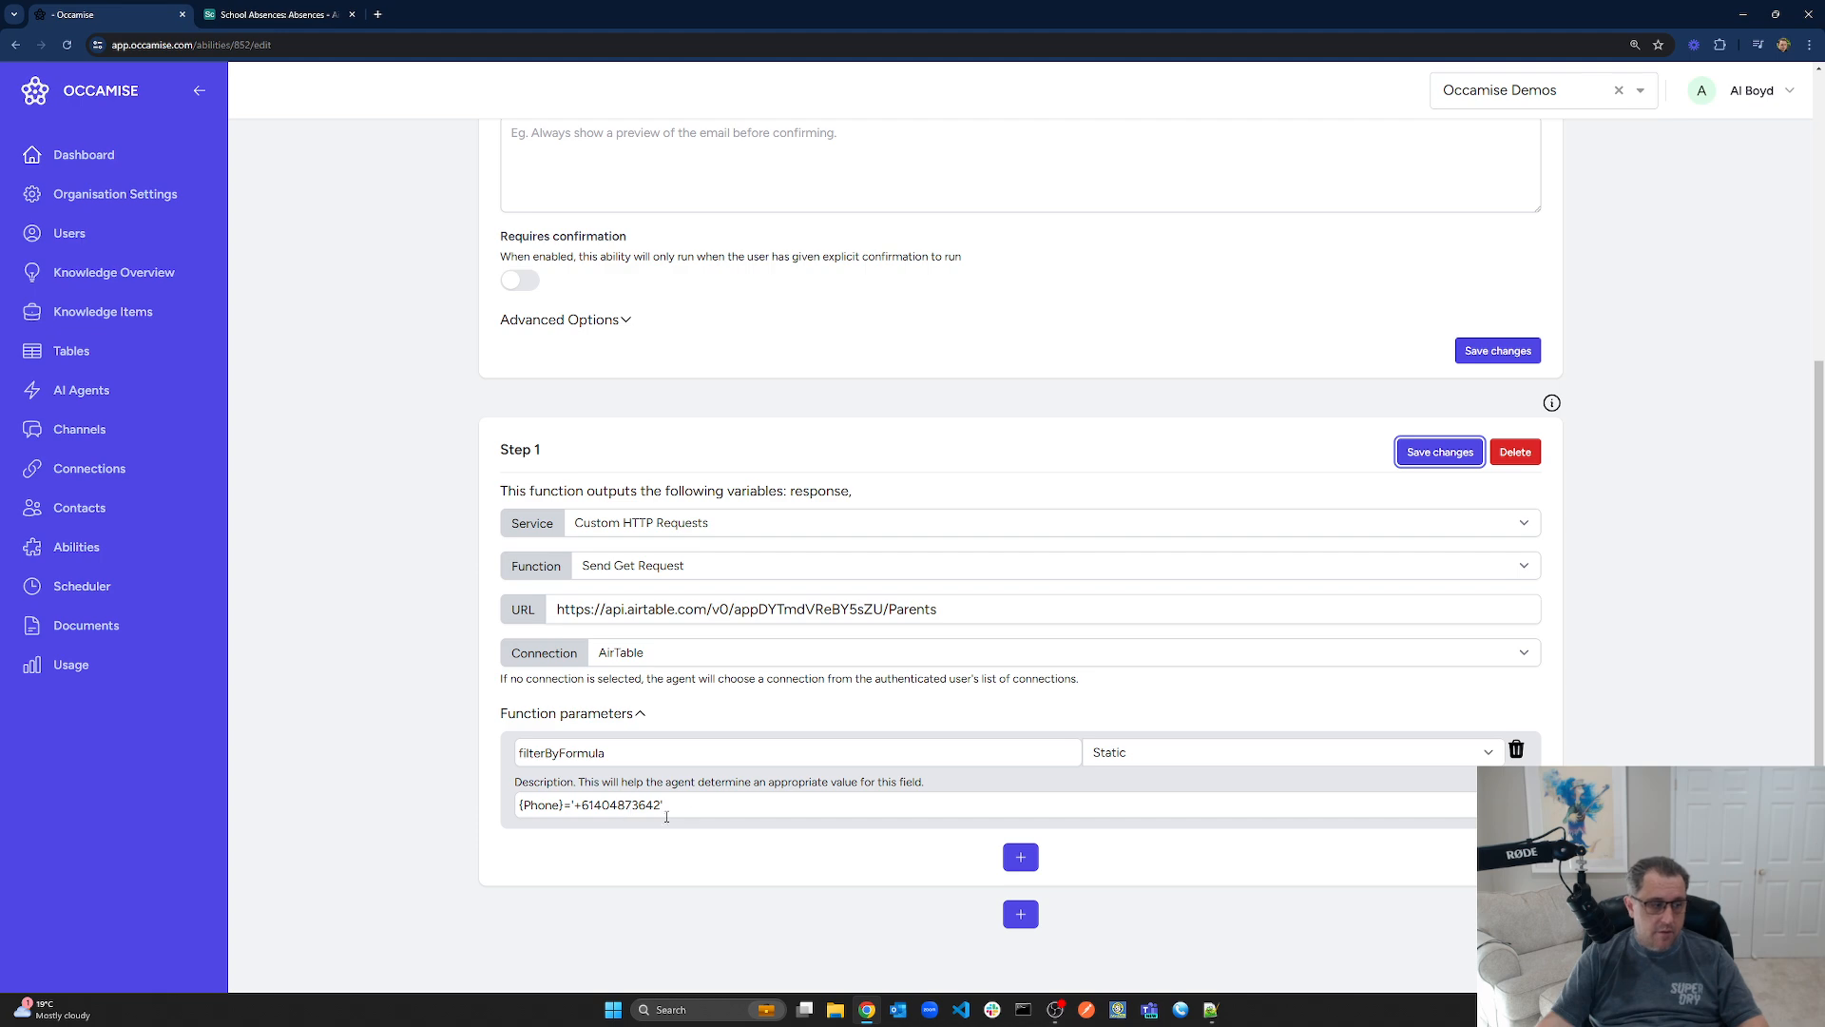
pyautogui.scroll(5, 747, 834)
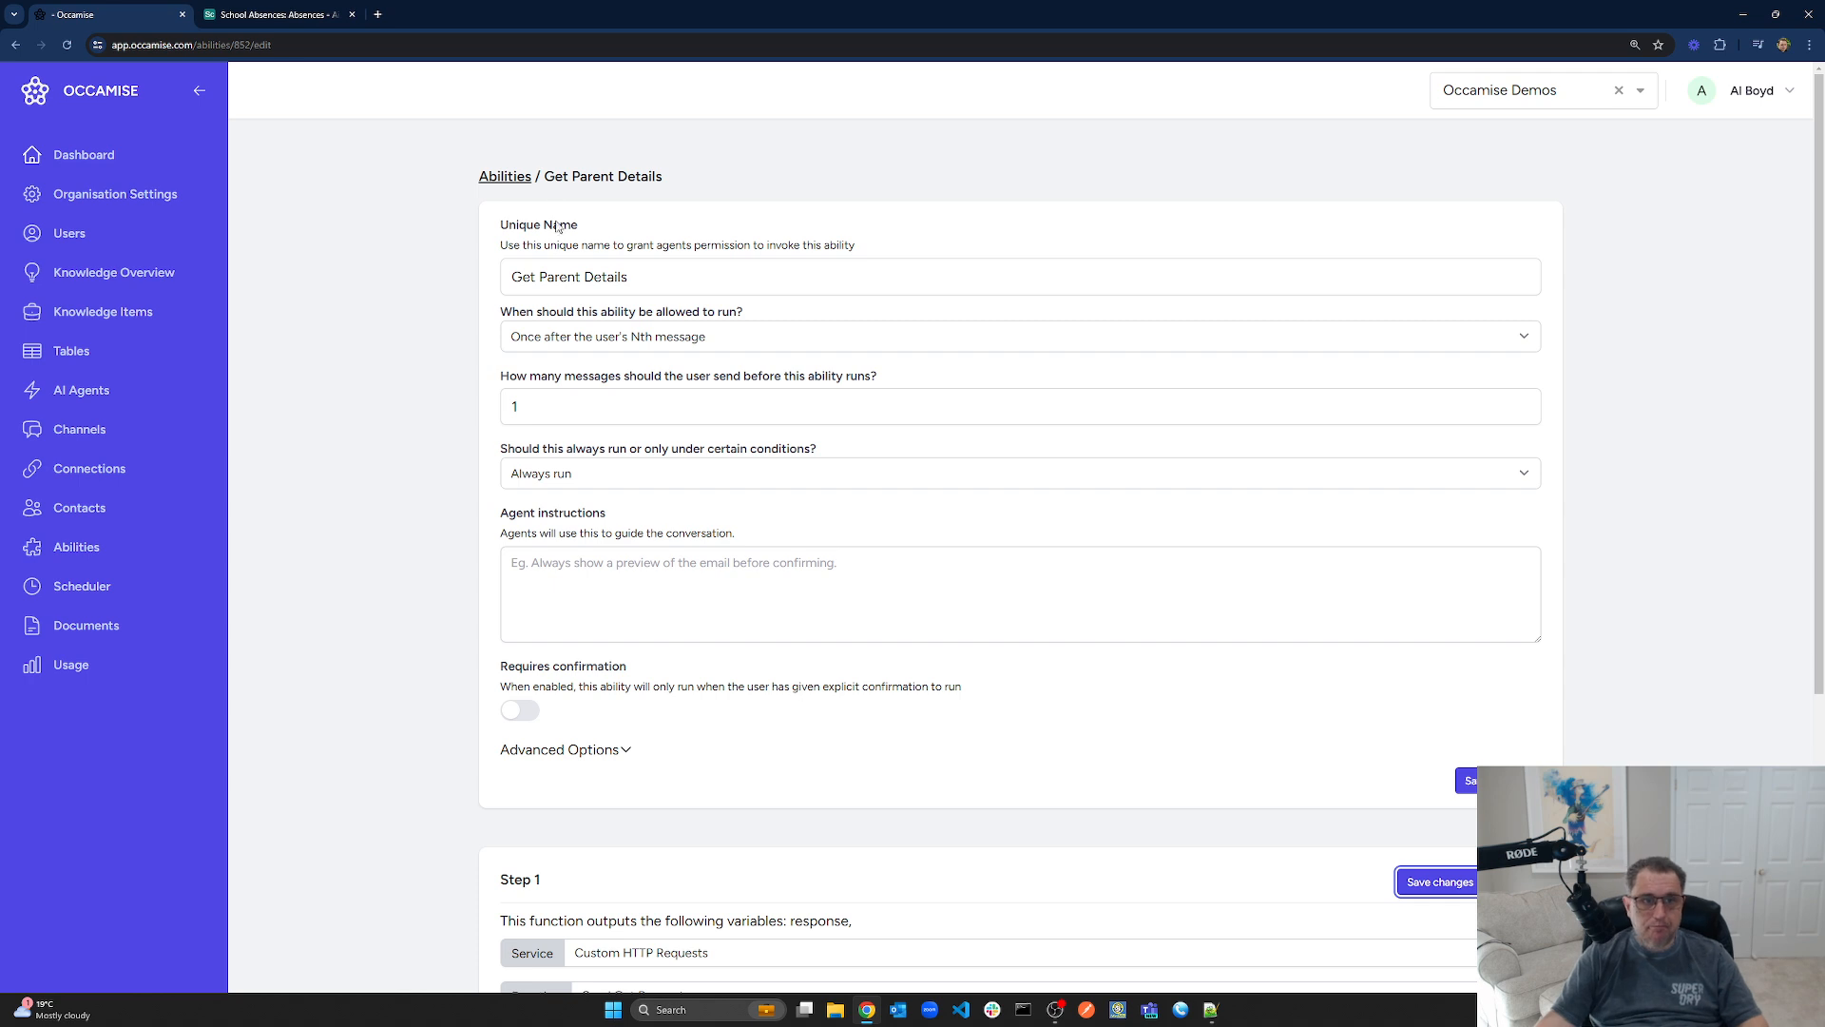
pyautogui.click(505, 177)
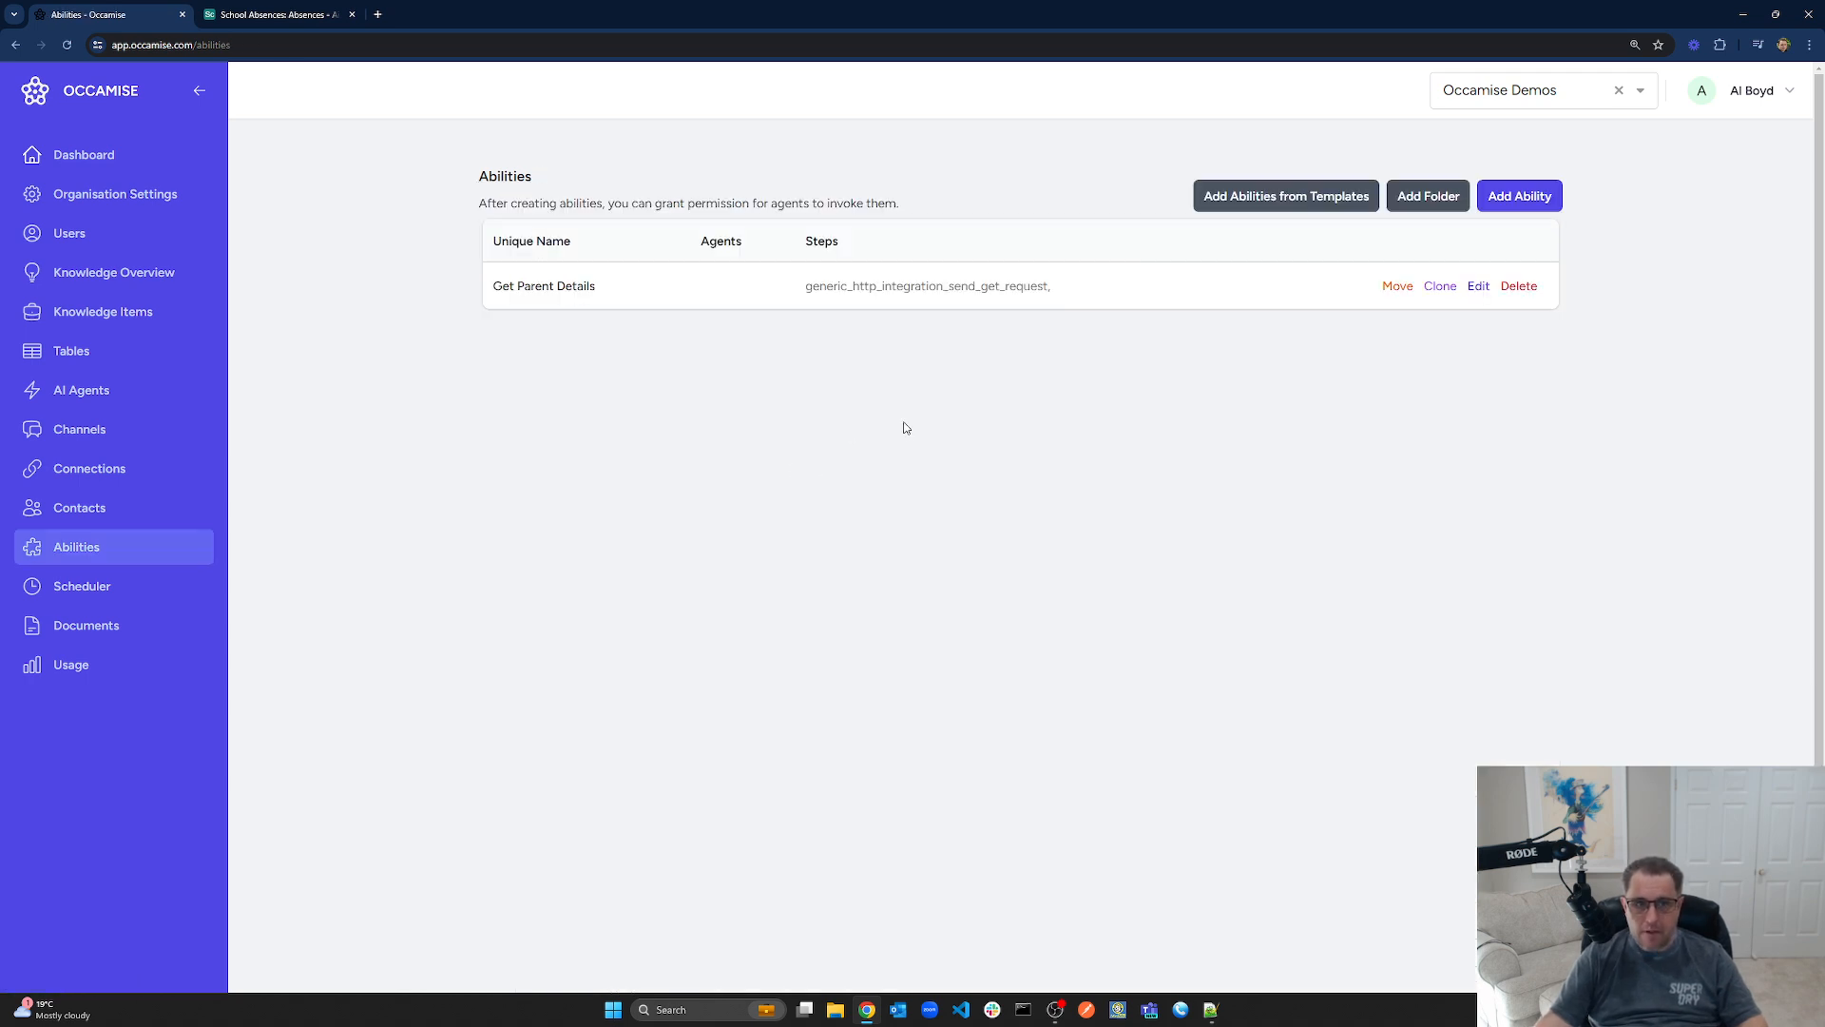
pyautogui.click(233, 14)
# Review the Airtable Parents table, then return to the Occamise abilities page
pyautogui.click(183, 113)
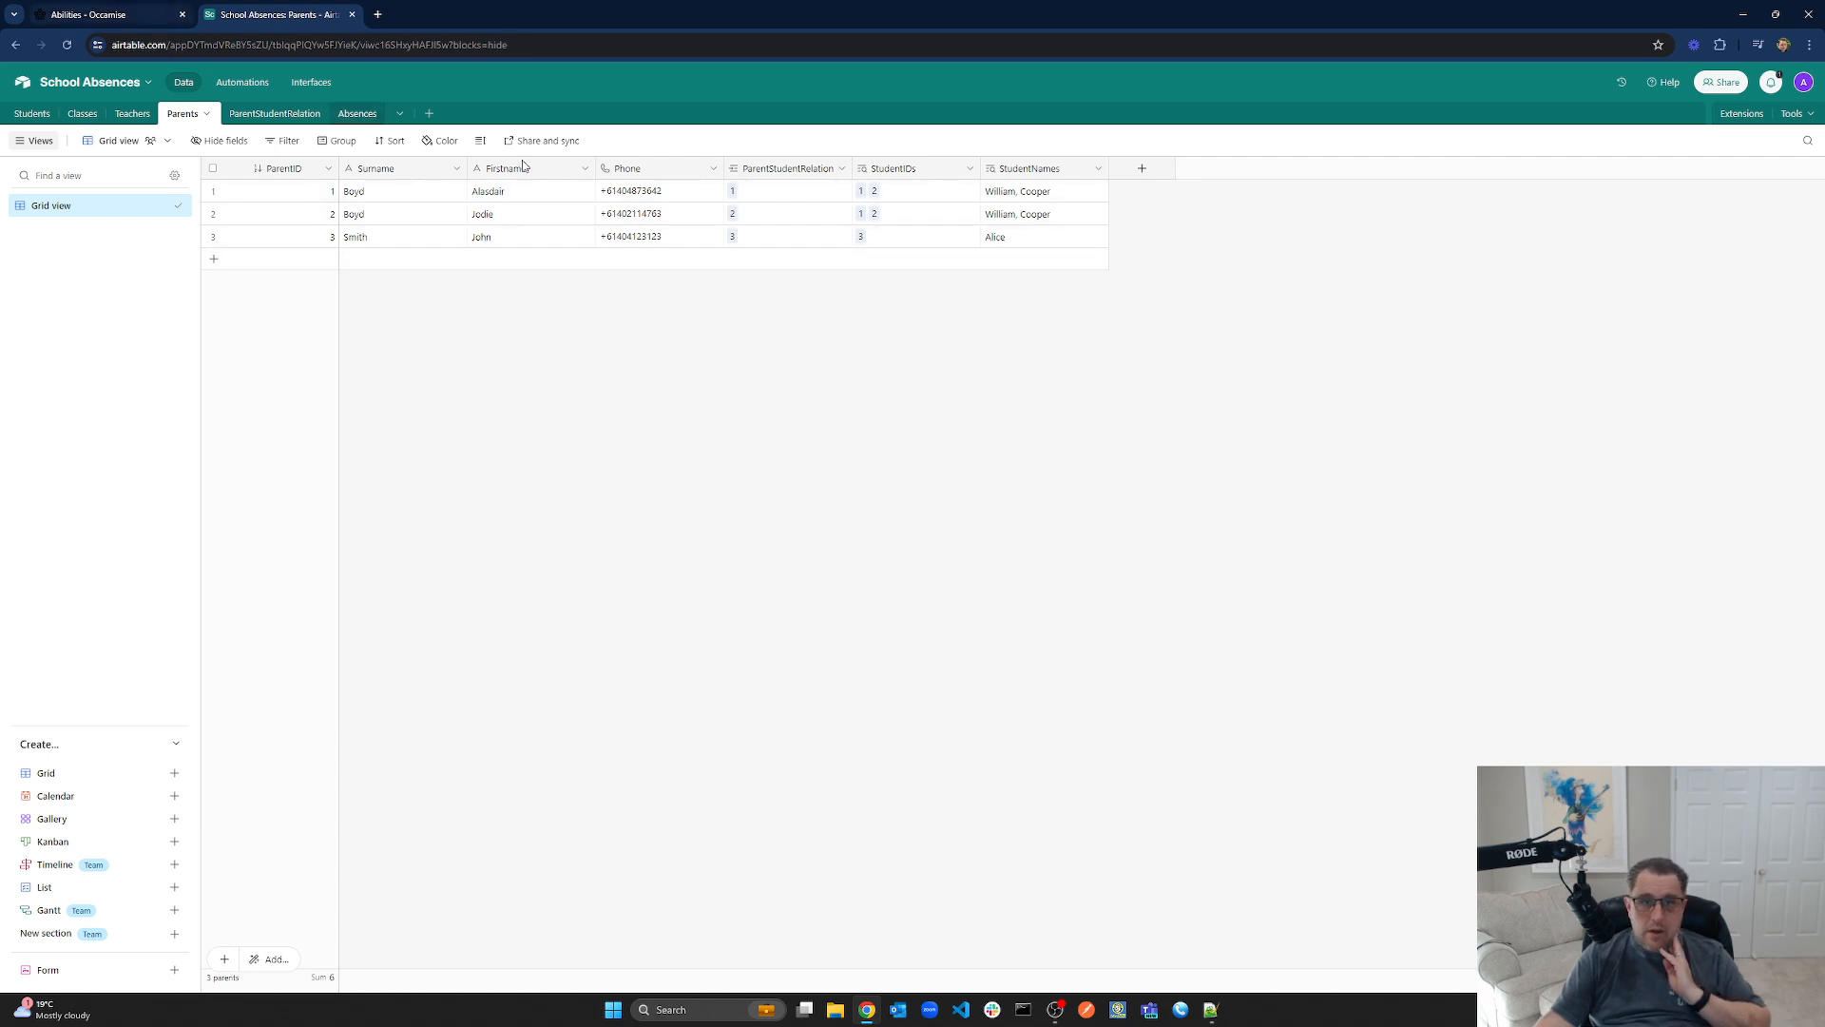
pyautogui.click(88, 14)
# Add an ability 'Get Student Details' and rename it to 'Get Students of Parent'
pyautogui.click(1509, 209)
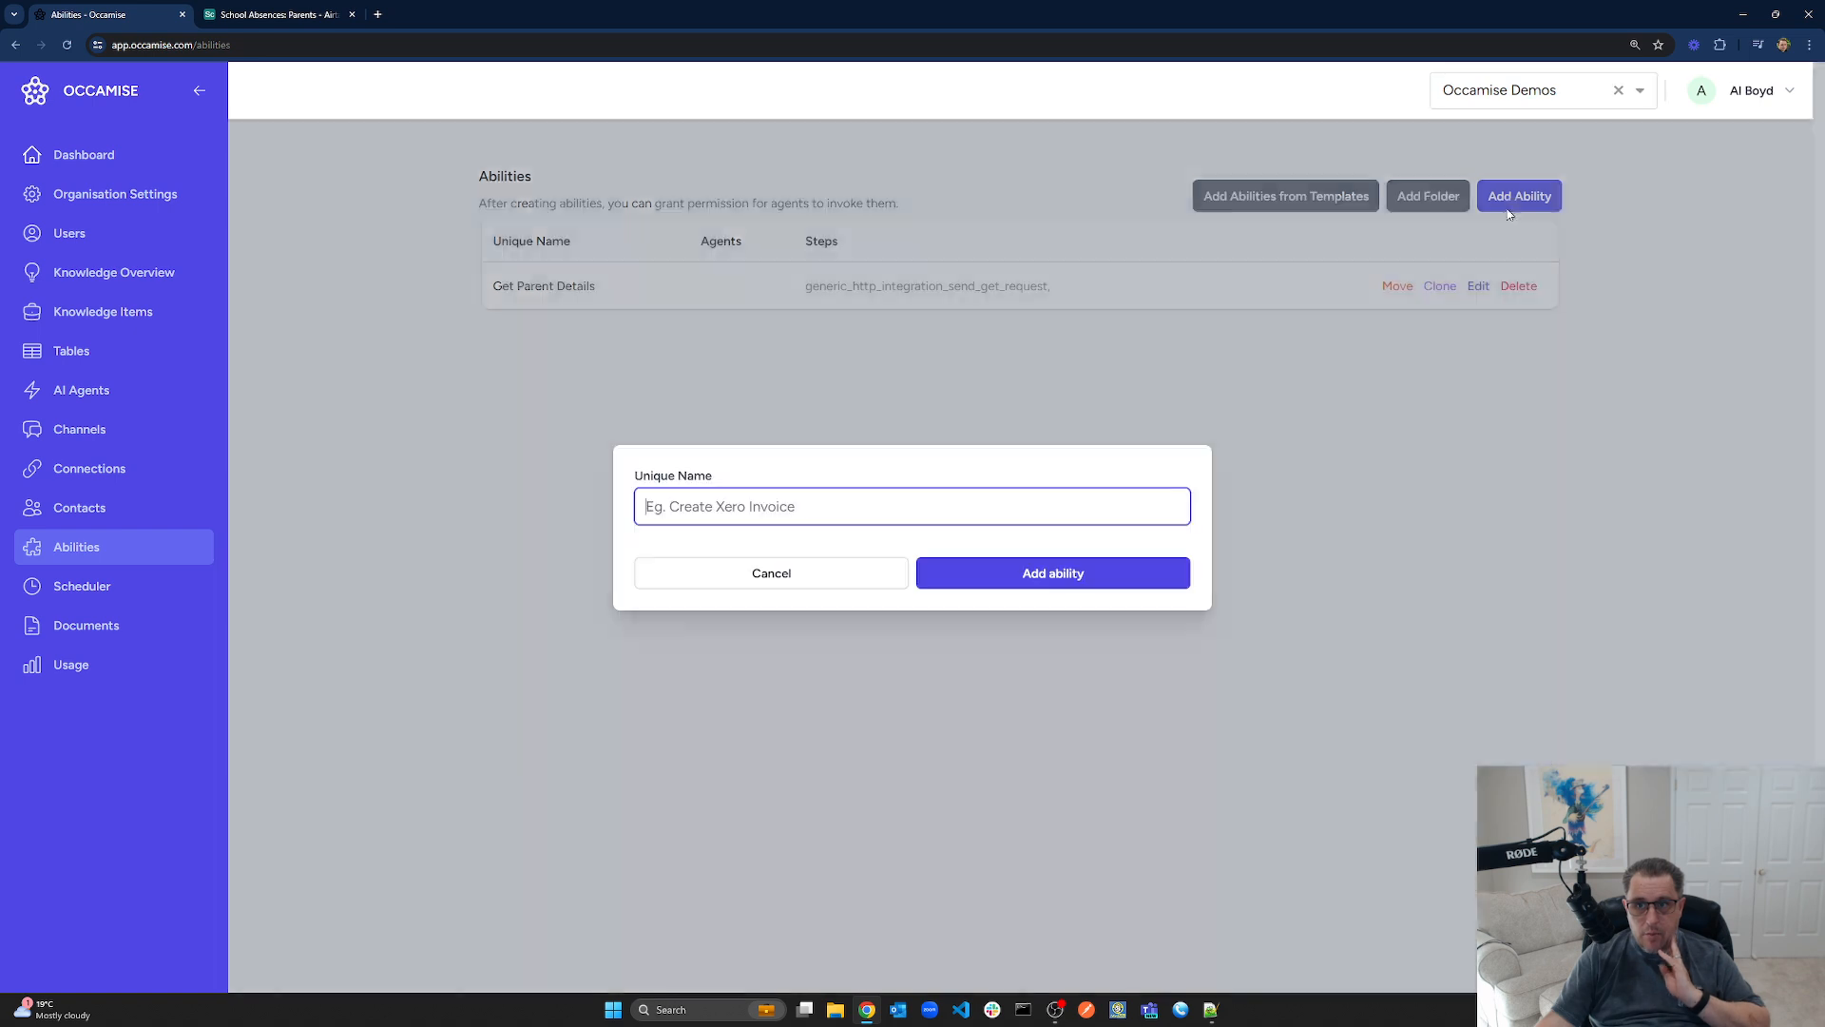
pyautogui.write('Get Stu')
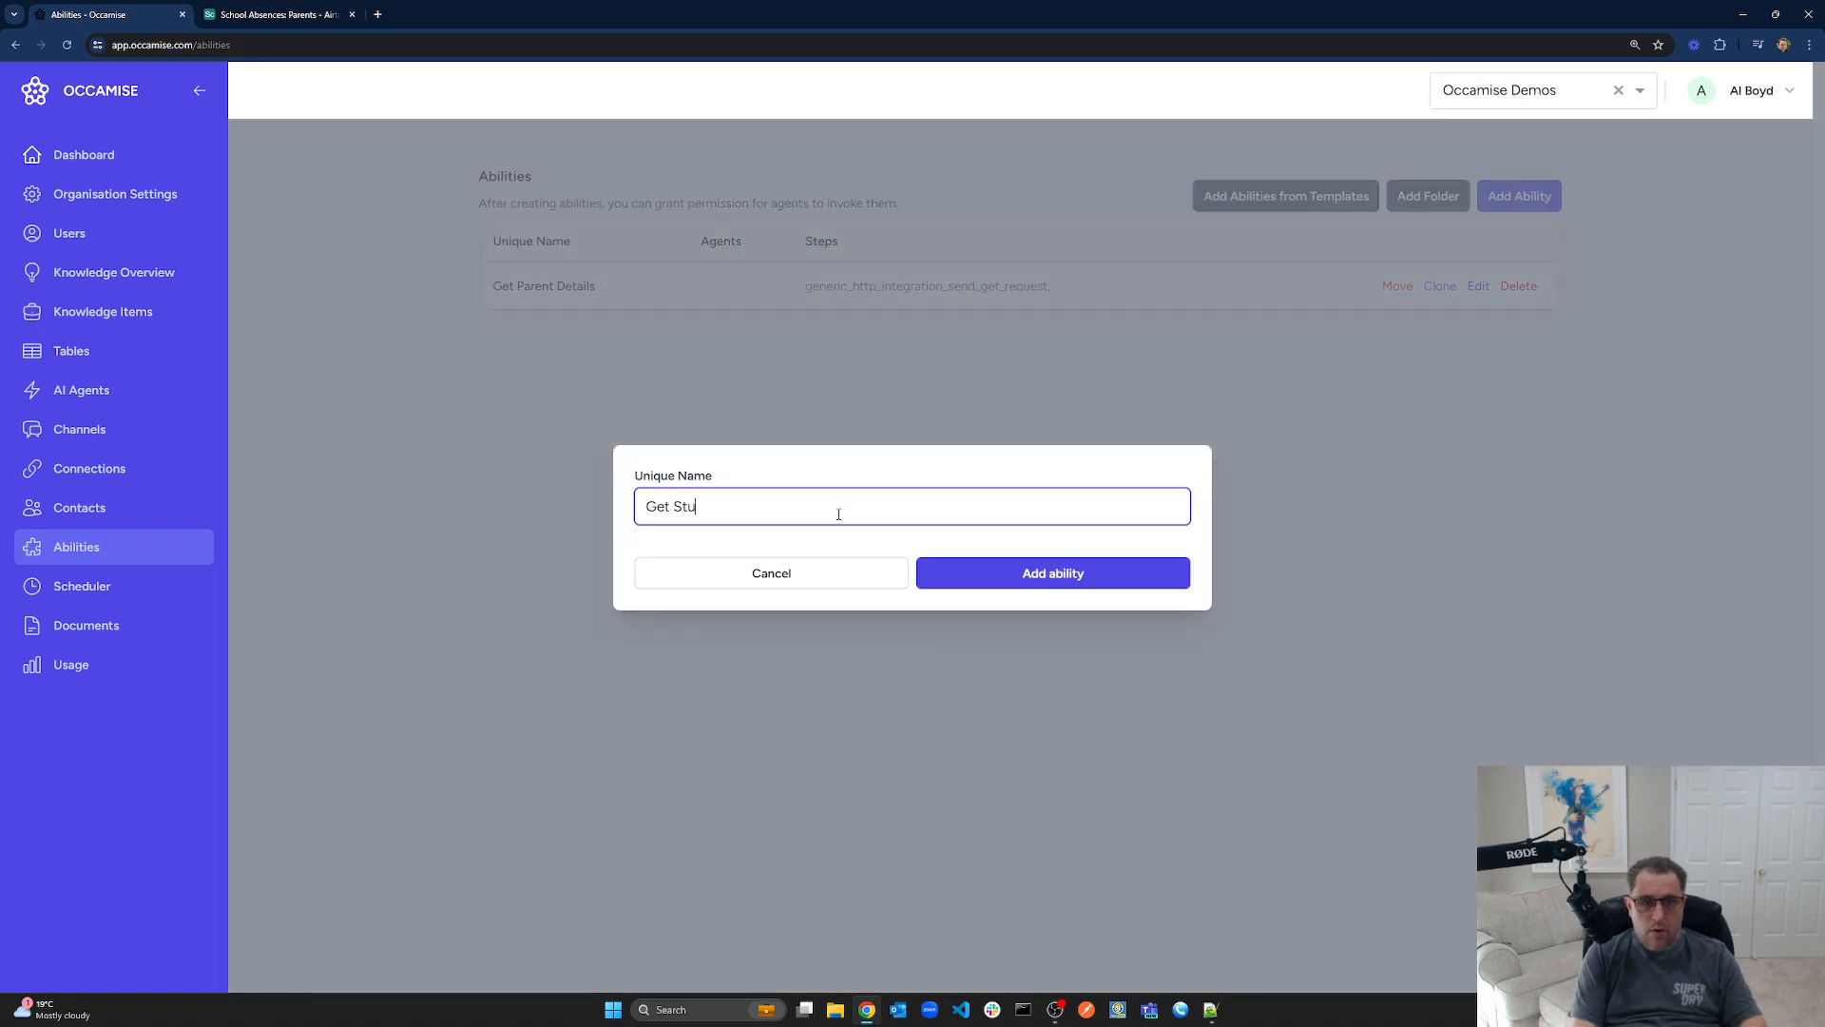
pyautogui.write('dent Details')
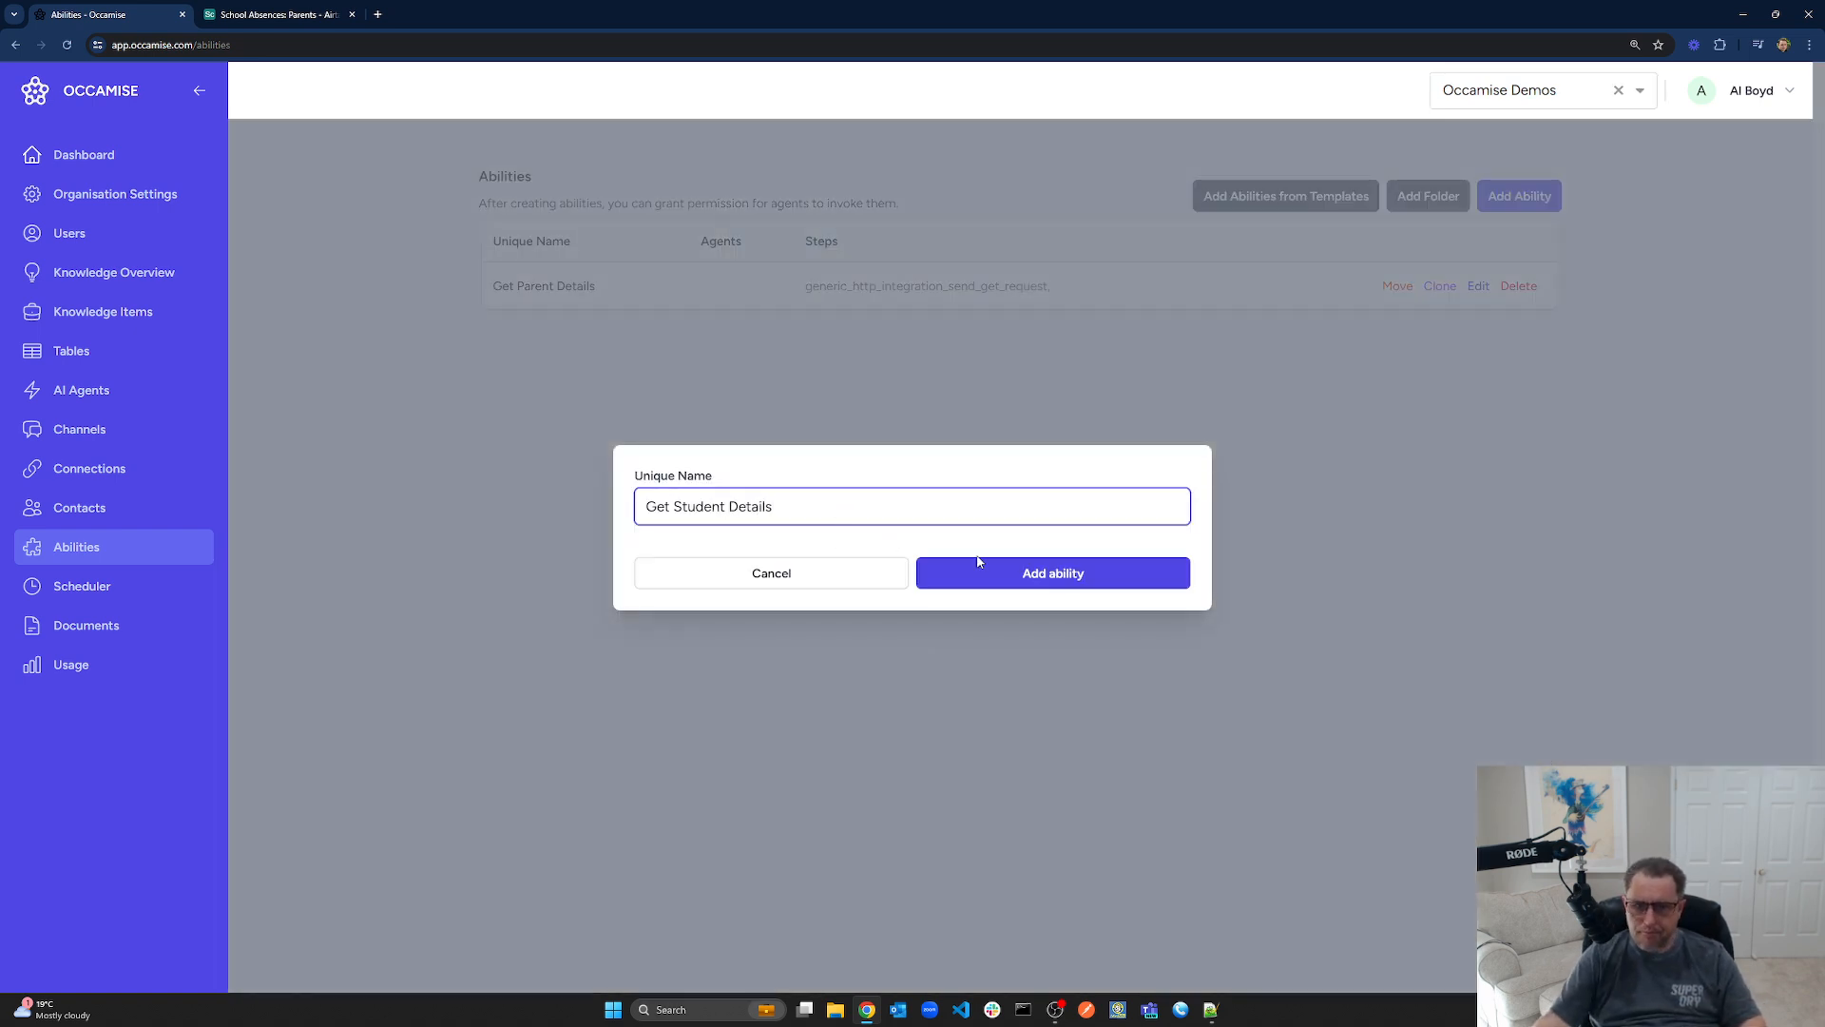
pyautogui.click(1023, 576)
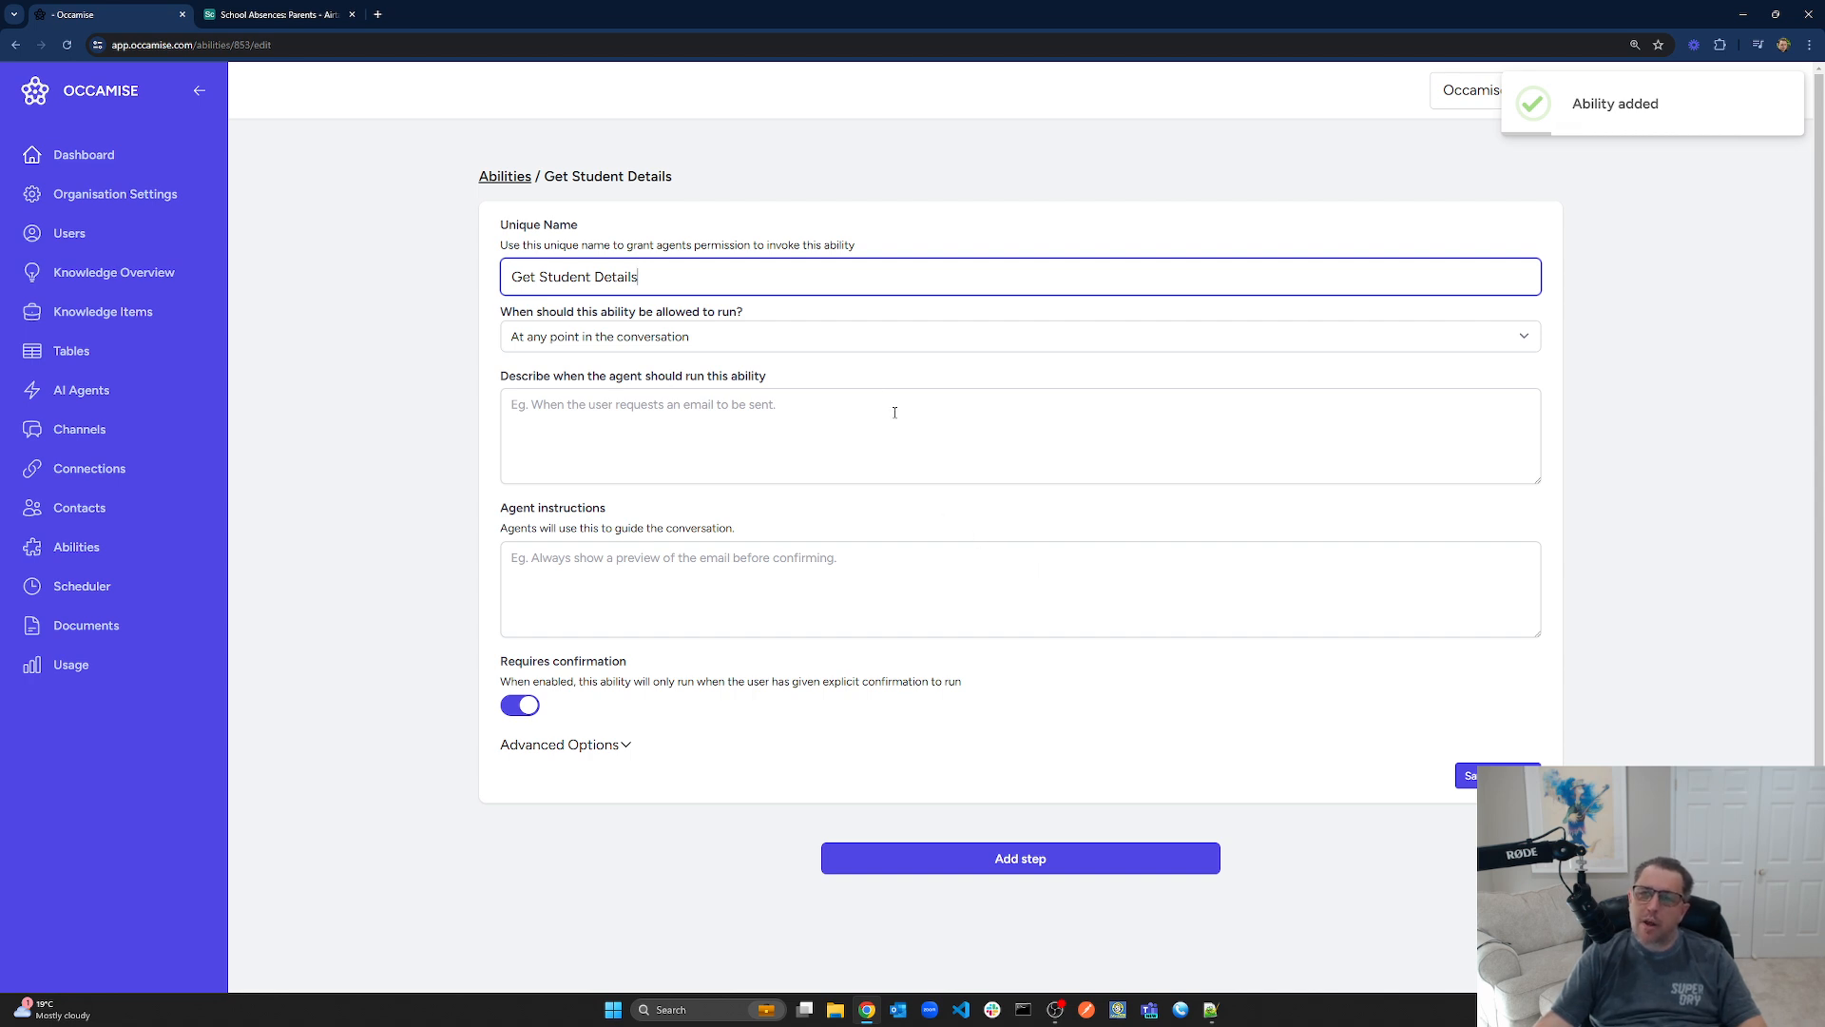
pyautogui.moveTo(539, 277); pyautogui.dragTo(1017, 300)
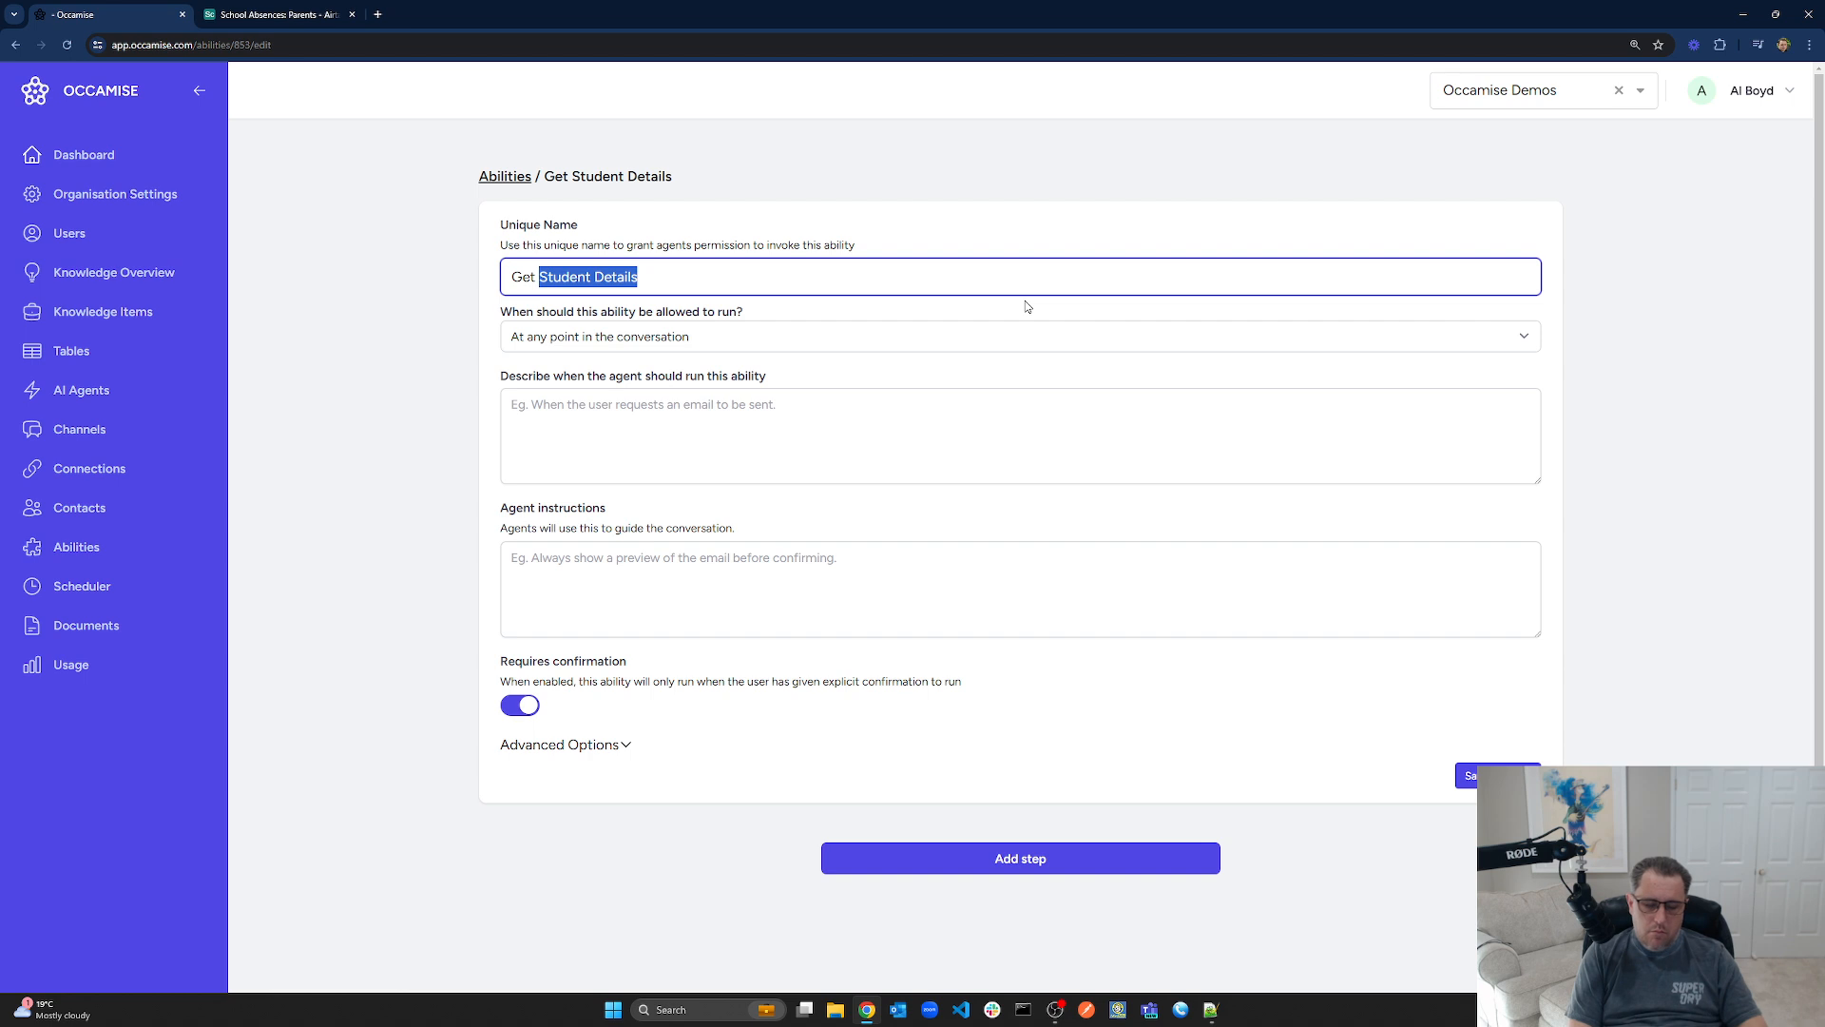
pyautogui.write('Parent')
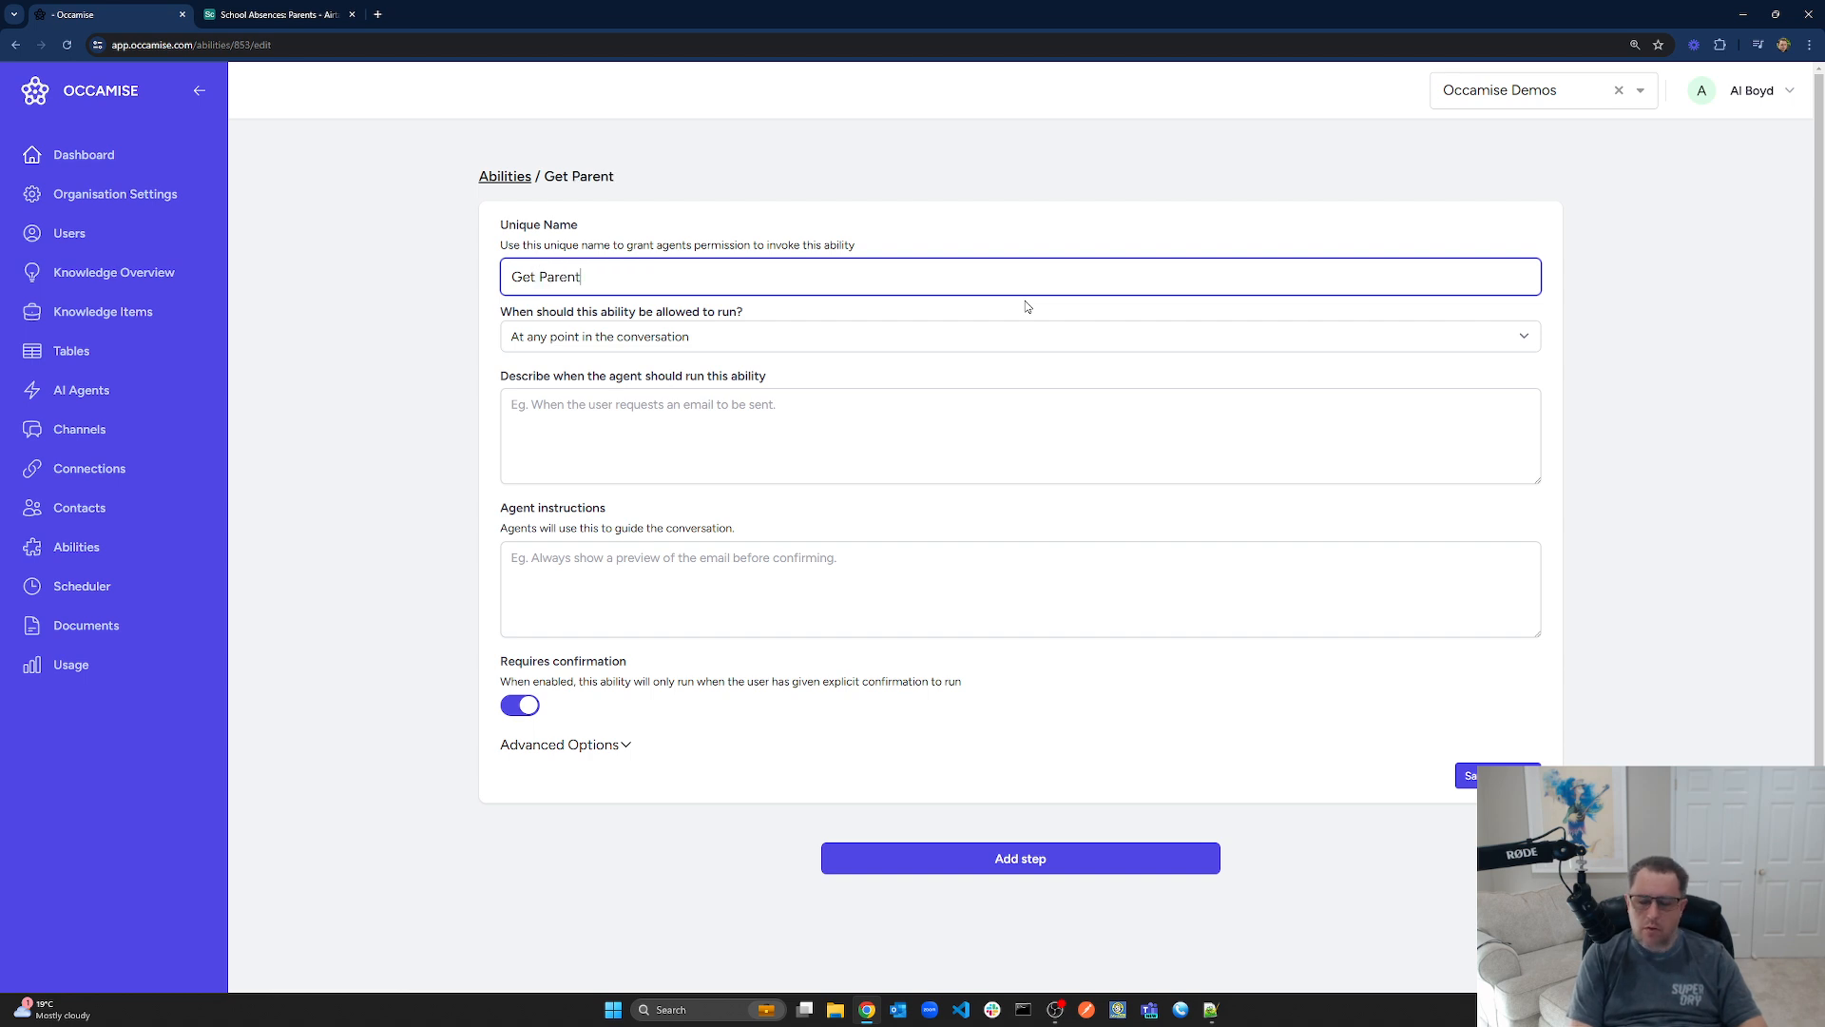
pyautogui.press('BackSpace')
pyautogui.press('BackSpace')
pyautogui.press('BackSpace')
pyautogui.press('BackSpace')
pyautogui.press('BackSpace')
pyautogui.press('BackSpace')
pyautogui.write('Student')
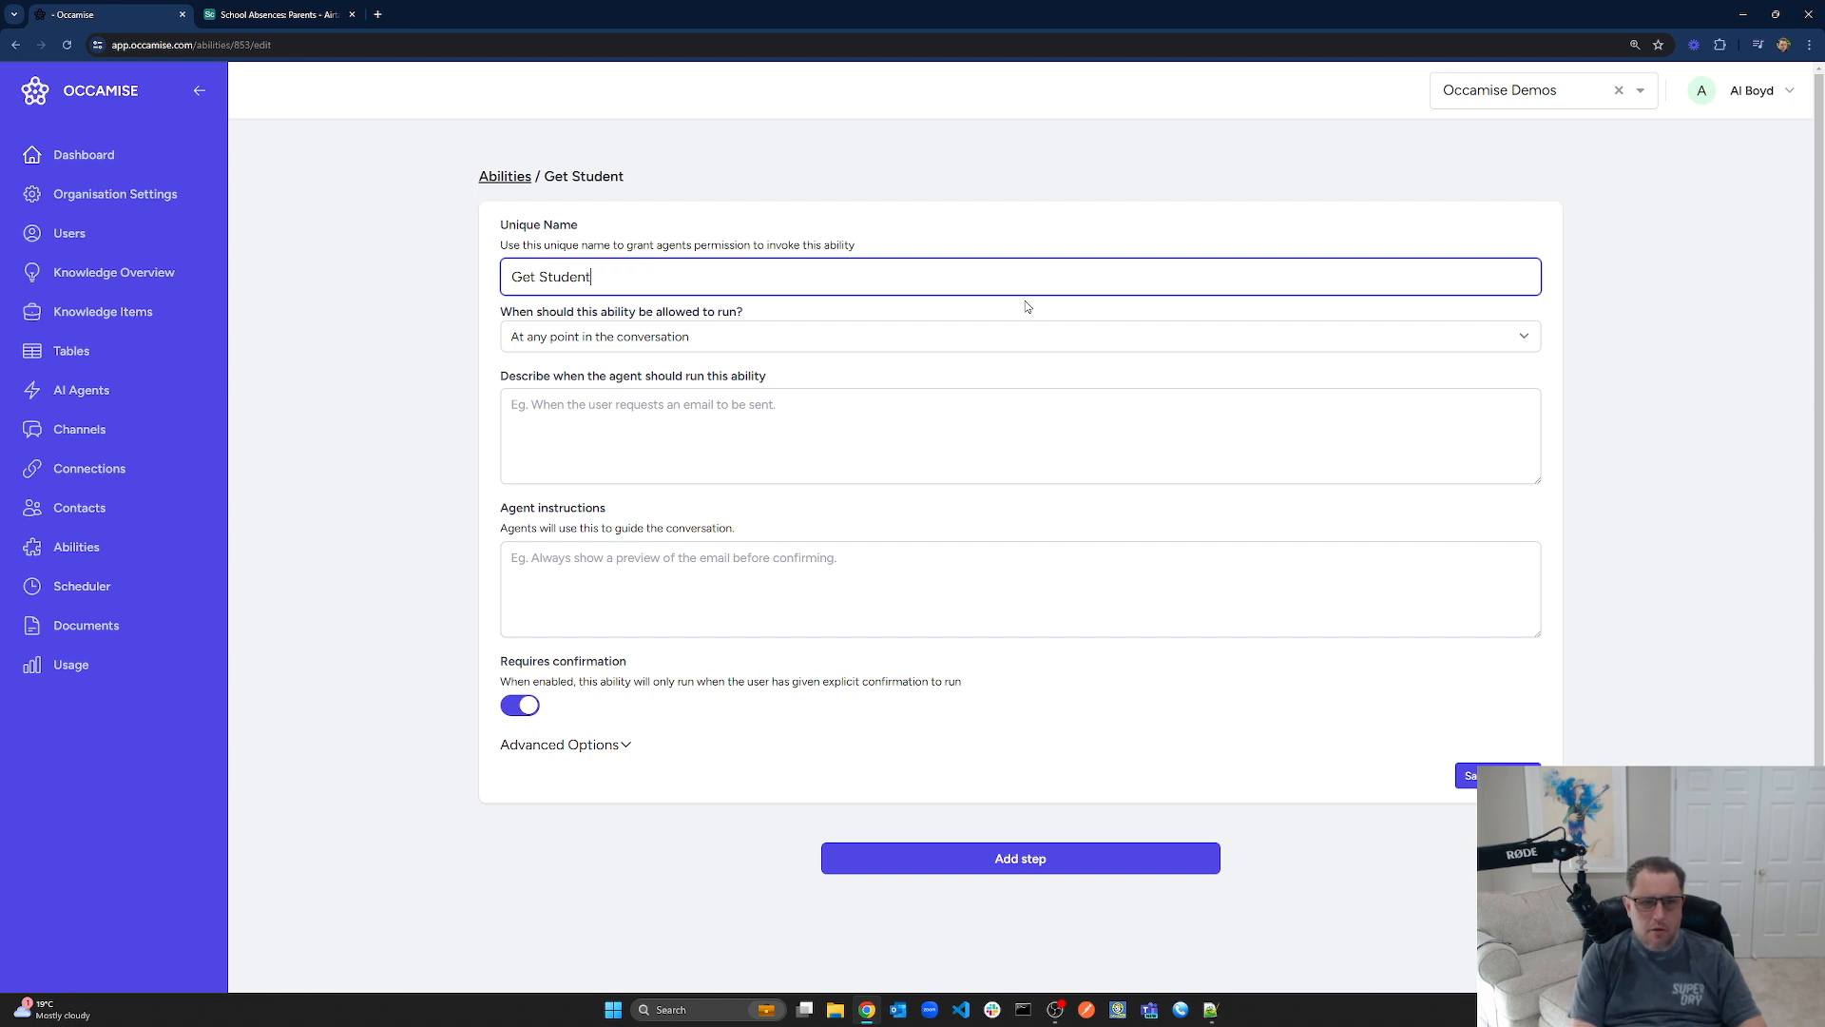
pyautogui.write('s of Parent')
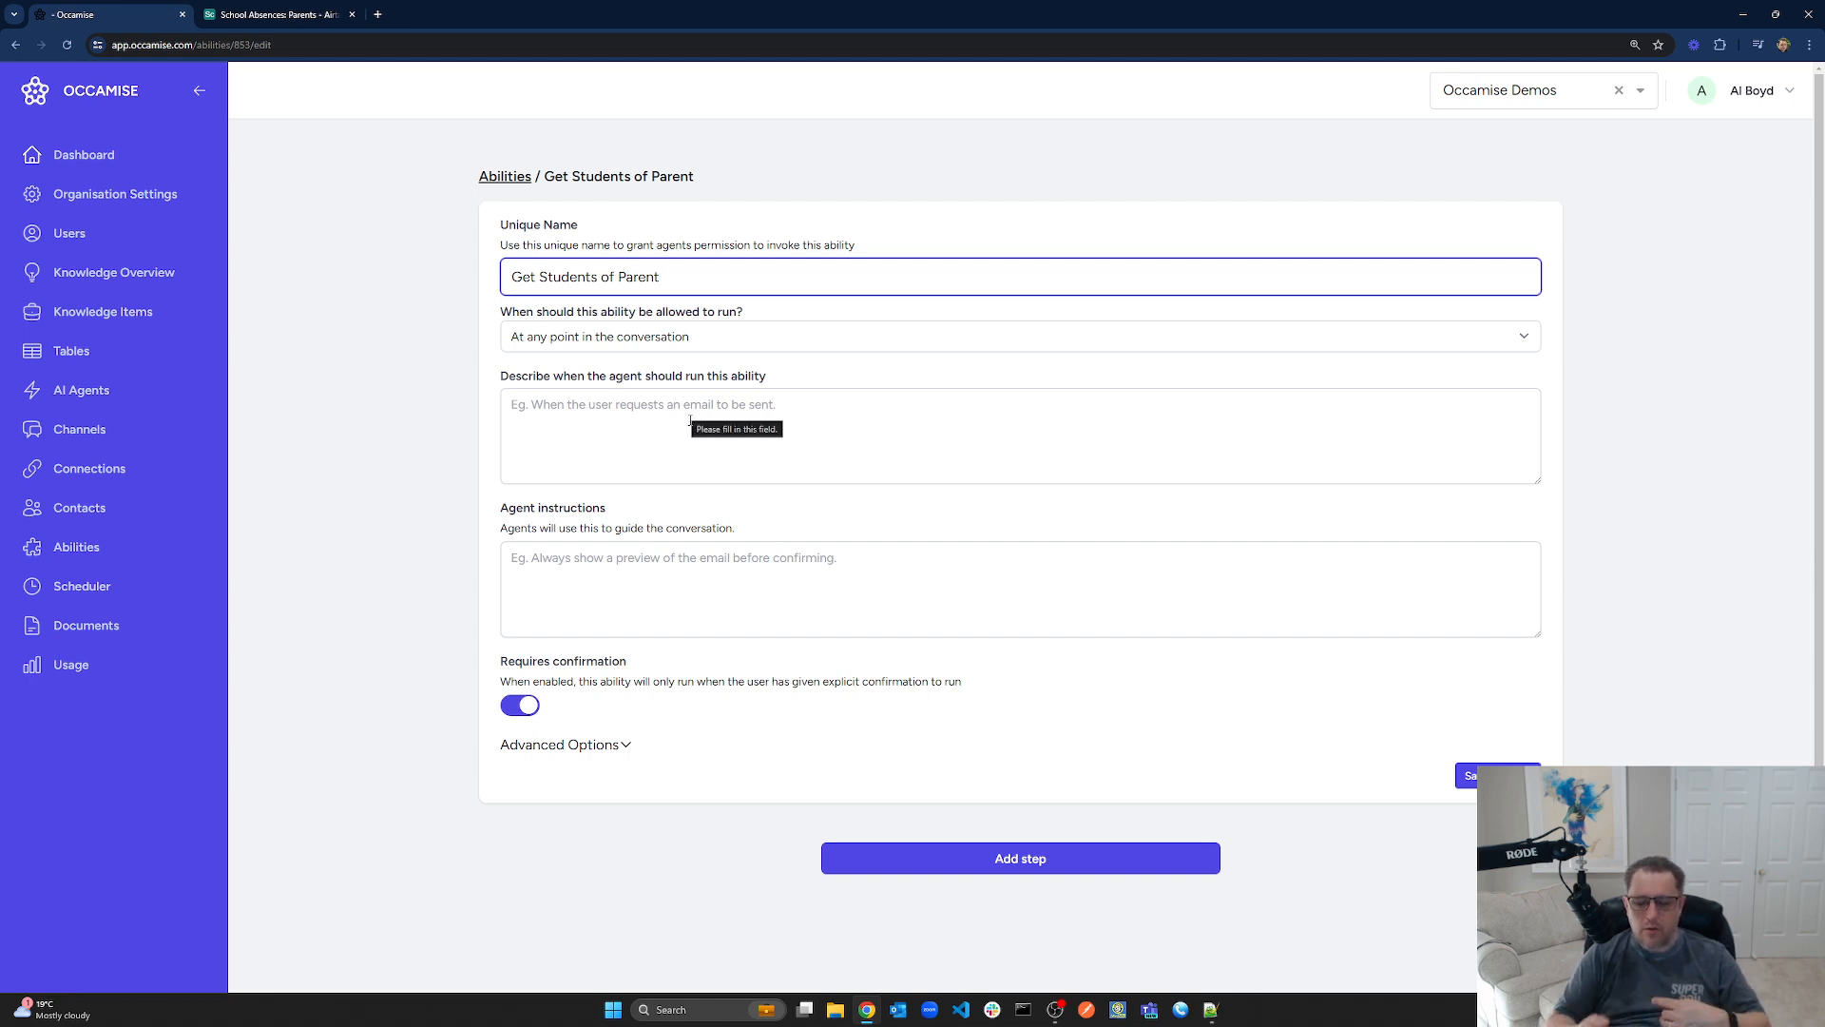
pyautogui.click(545, 339)
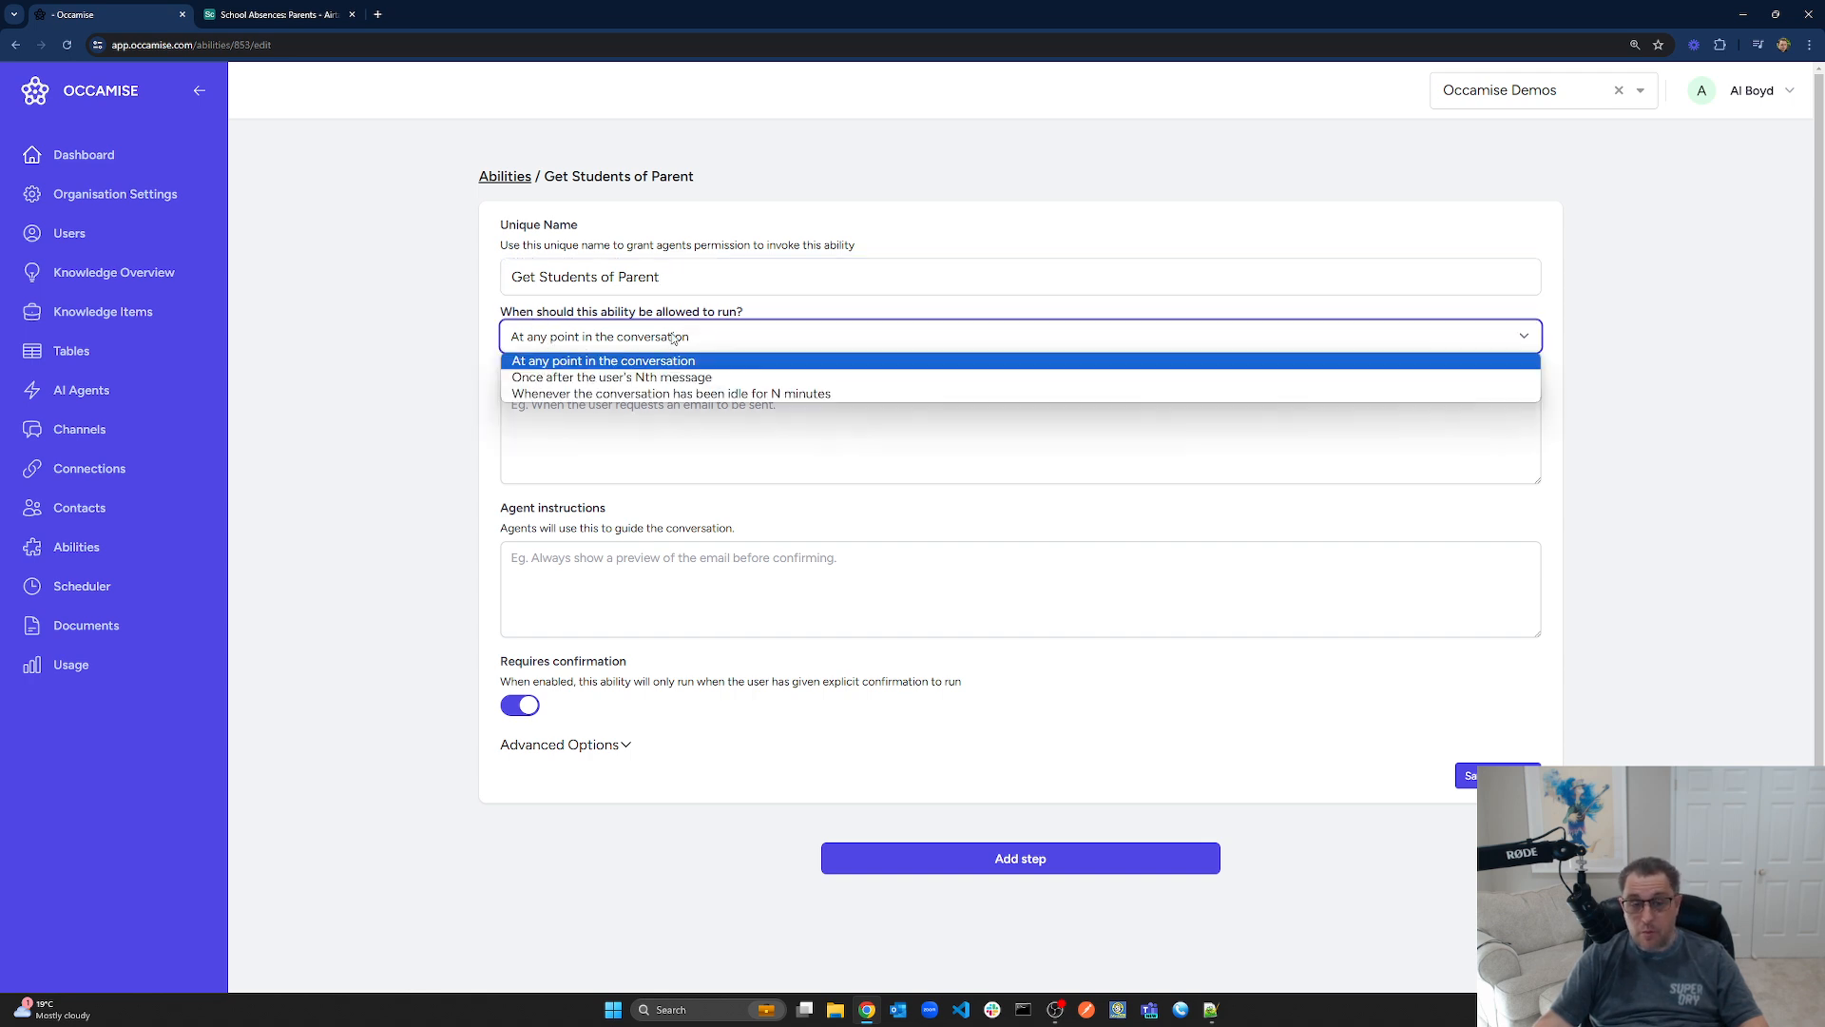
pyautogui.click(715, 344)
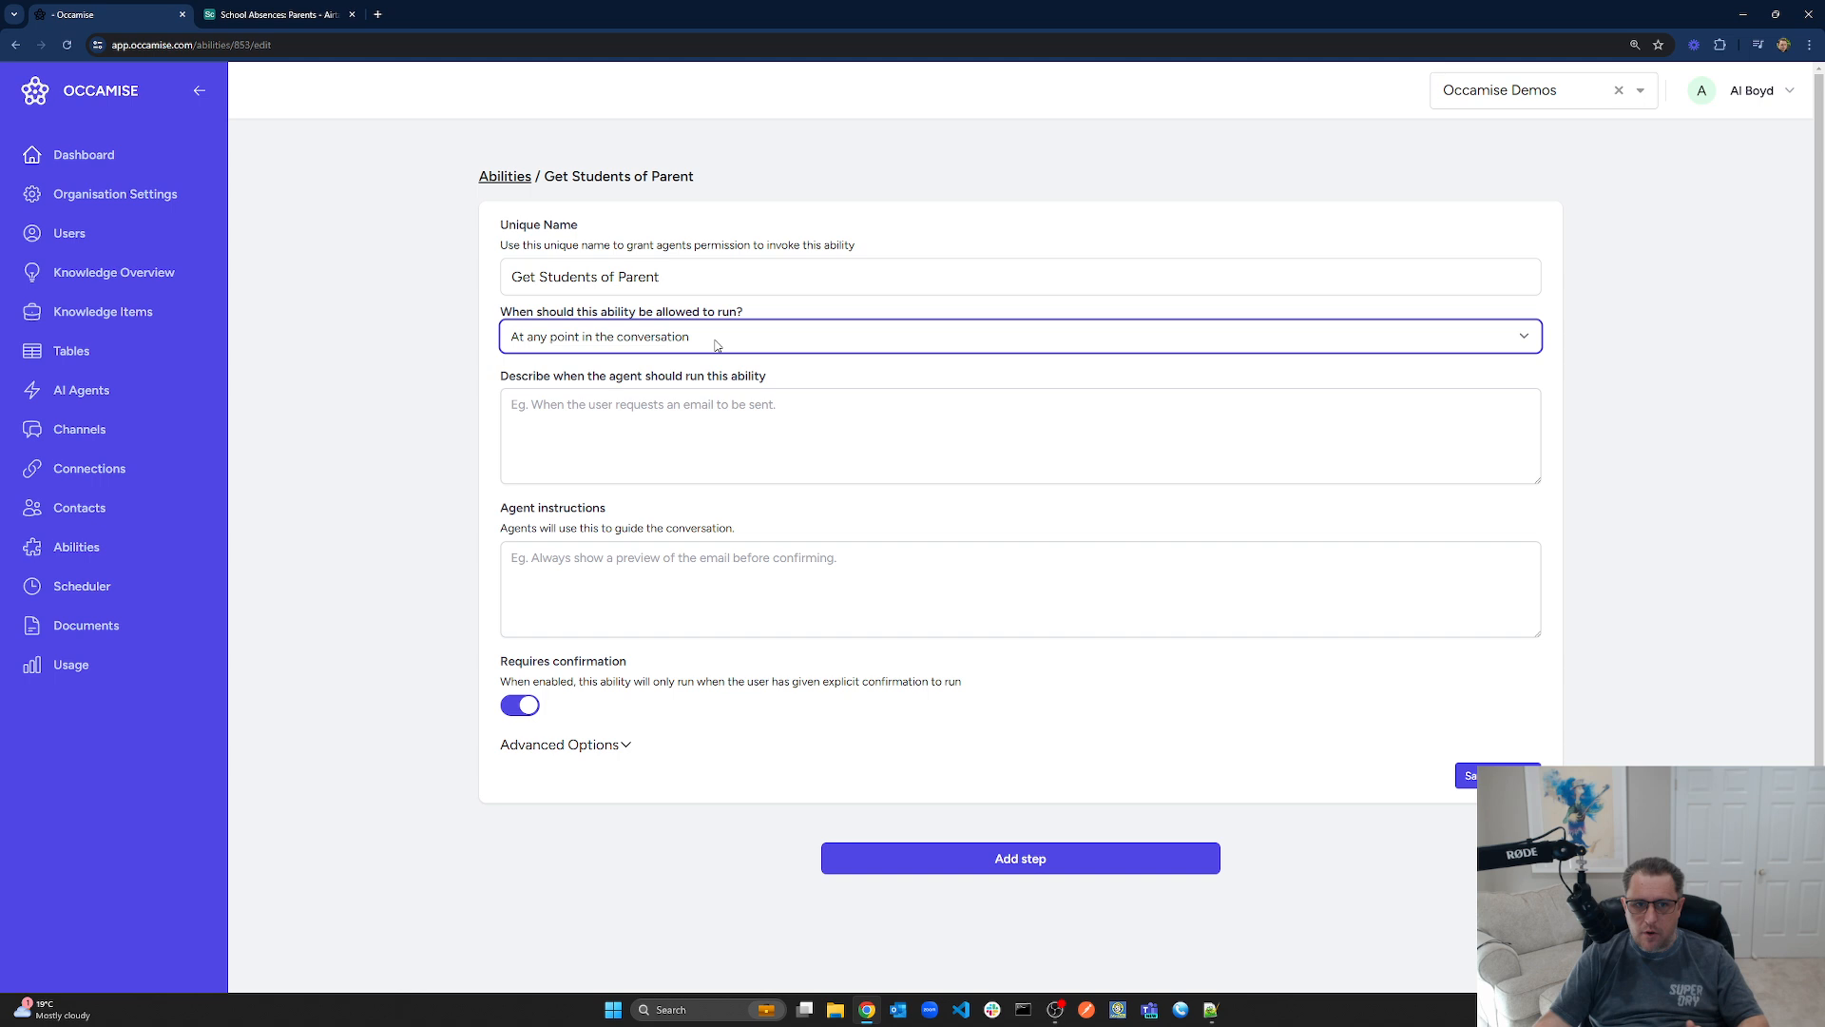
pyautogui.click(673, 427)
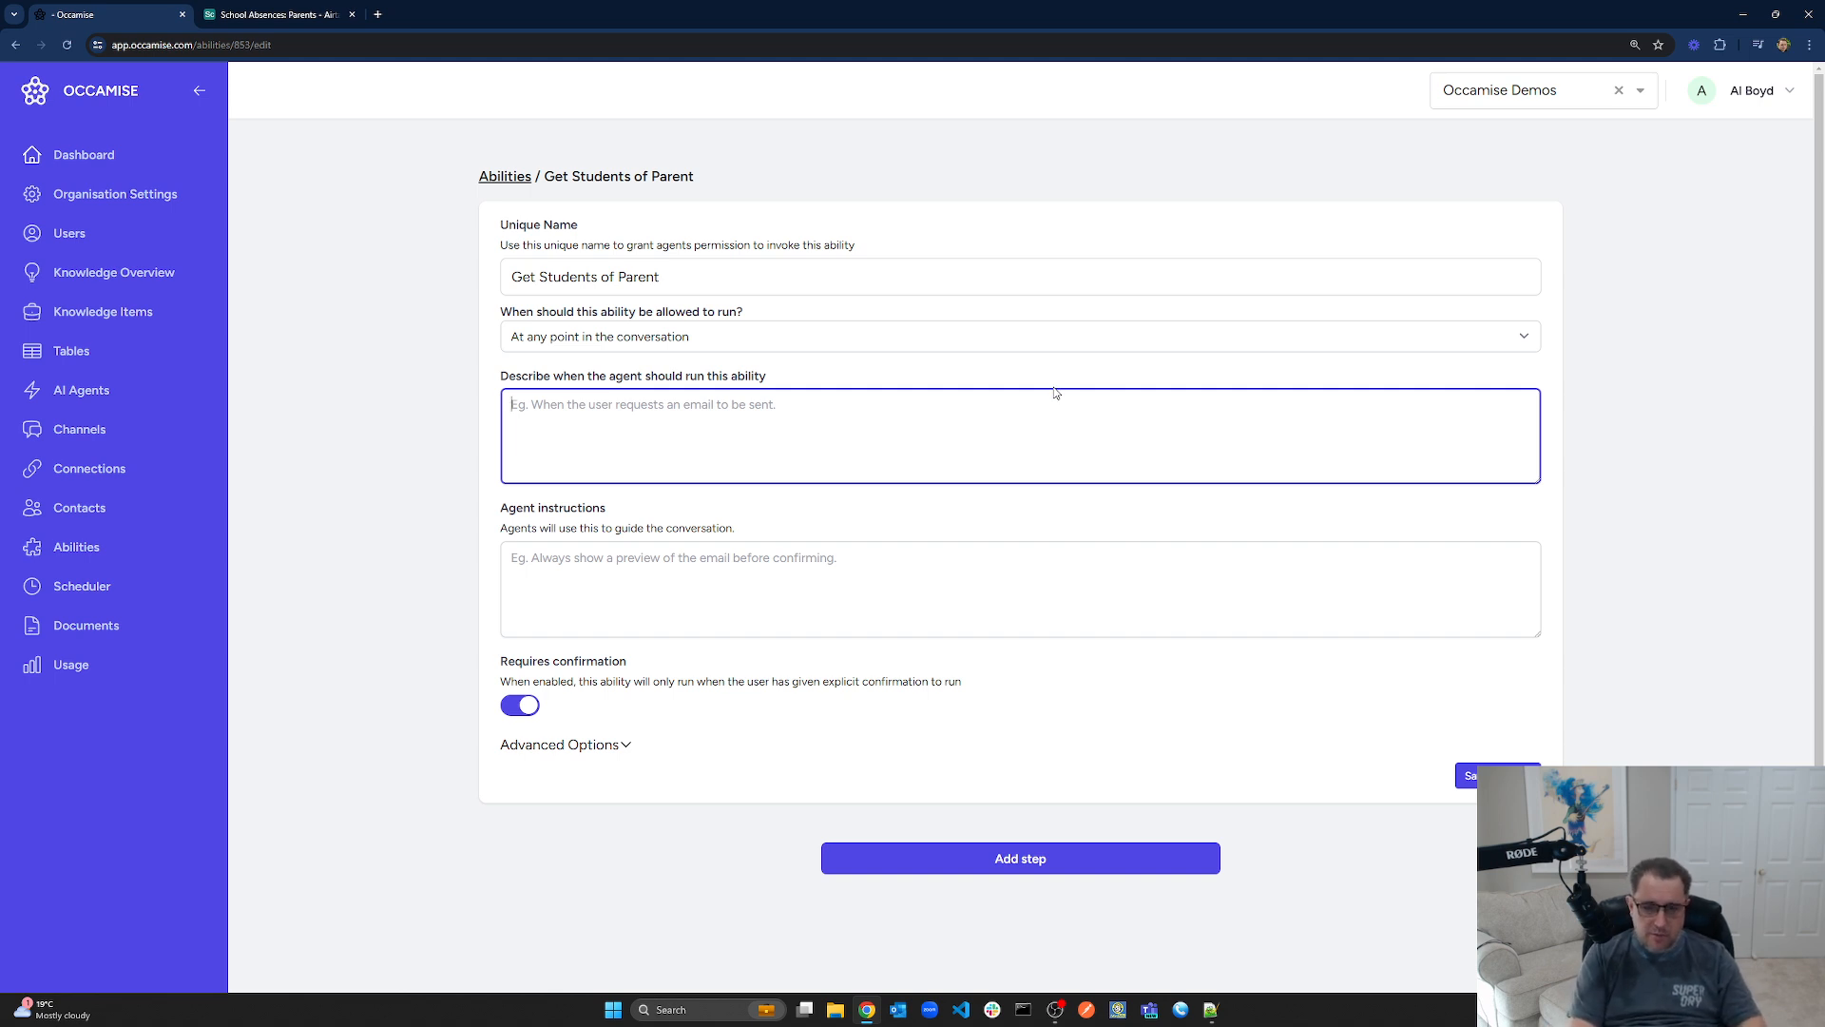
# Set the run condition to 'As soon as parent details have been fetched and the parent has at least one student', turn off confirmation, and save
pyautogui.write('When')
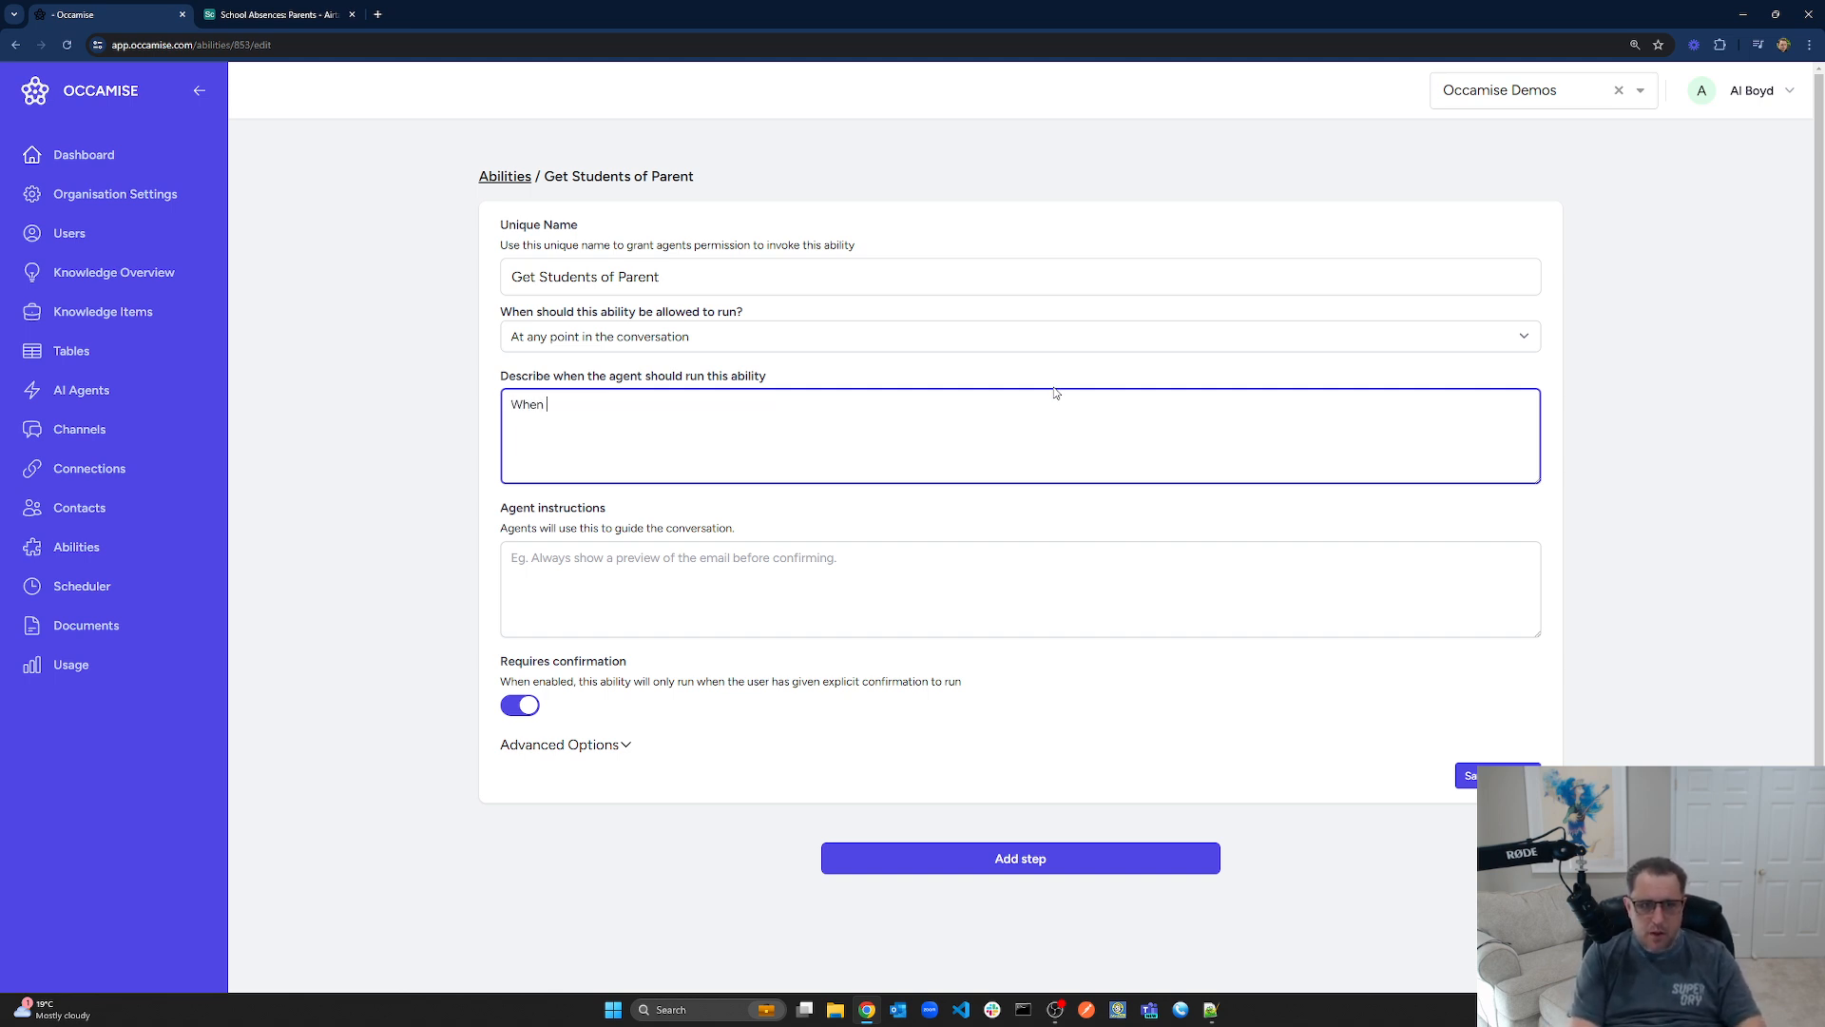
pyautogui.press('BackSpace')
pyautogui.press('BackSpace')
pyautogui.press('BackSpace')
pyautogui.press('BackSpace')
pyautogui.press('BackSpace')
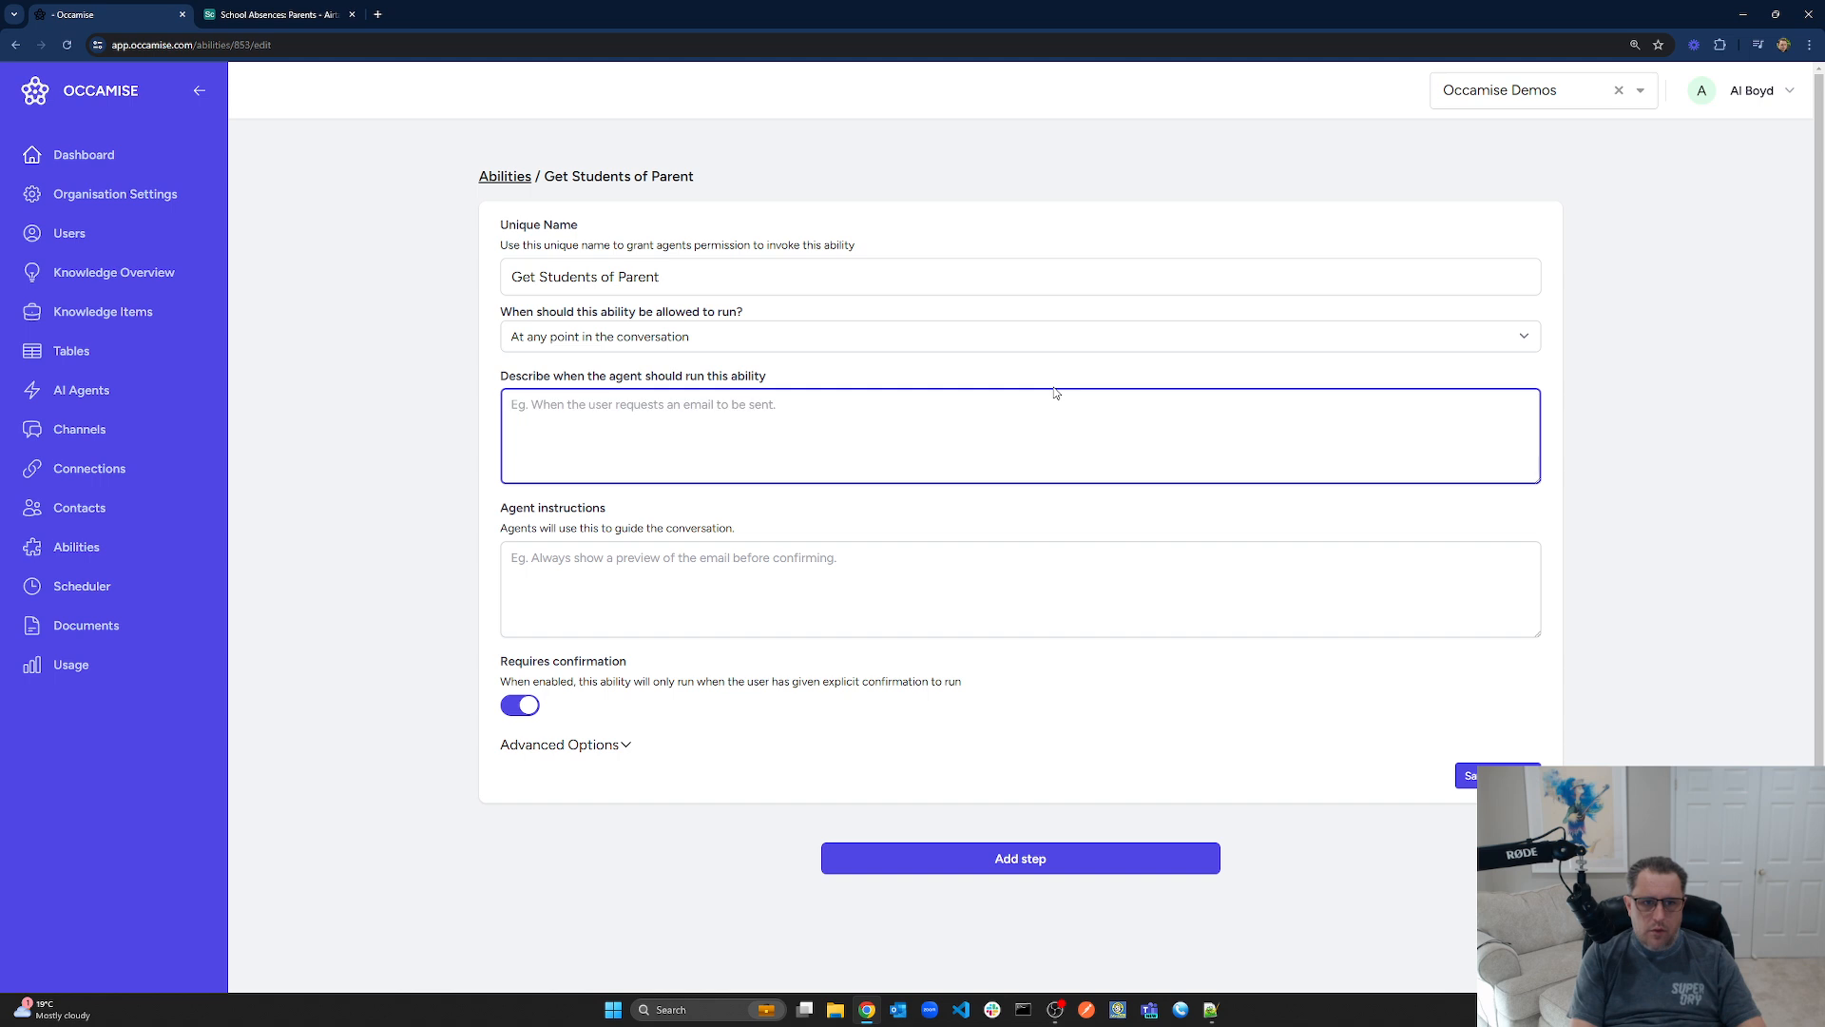
pyautogui.write('W')
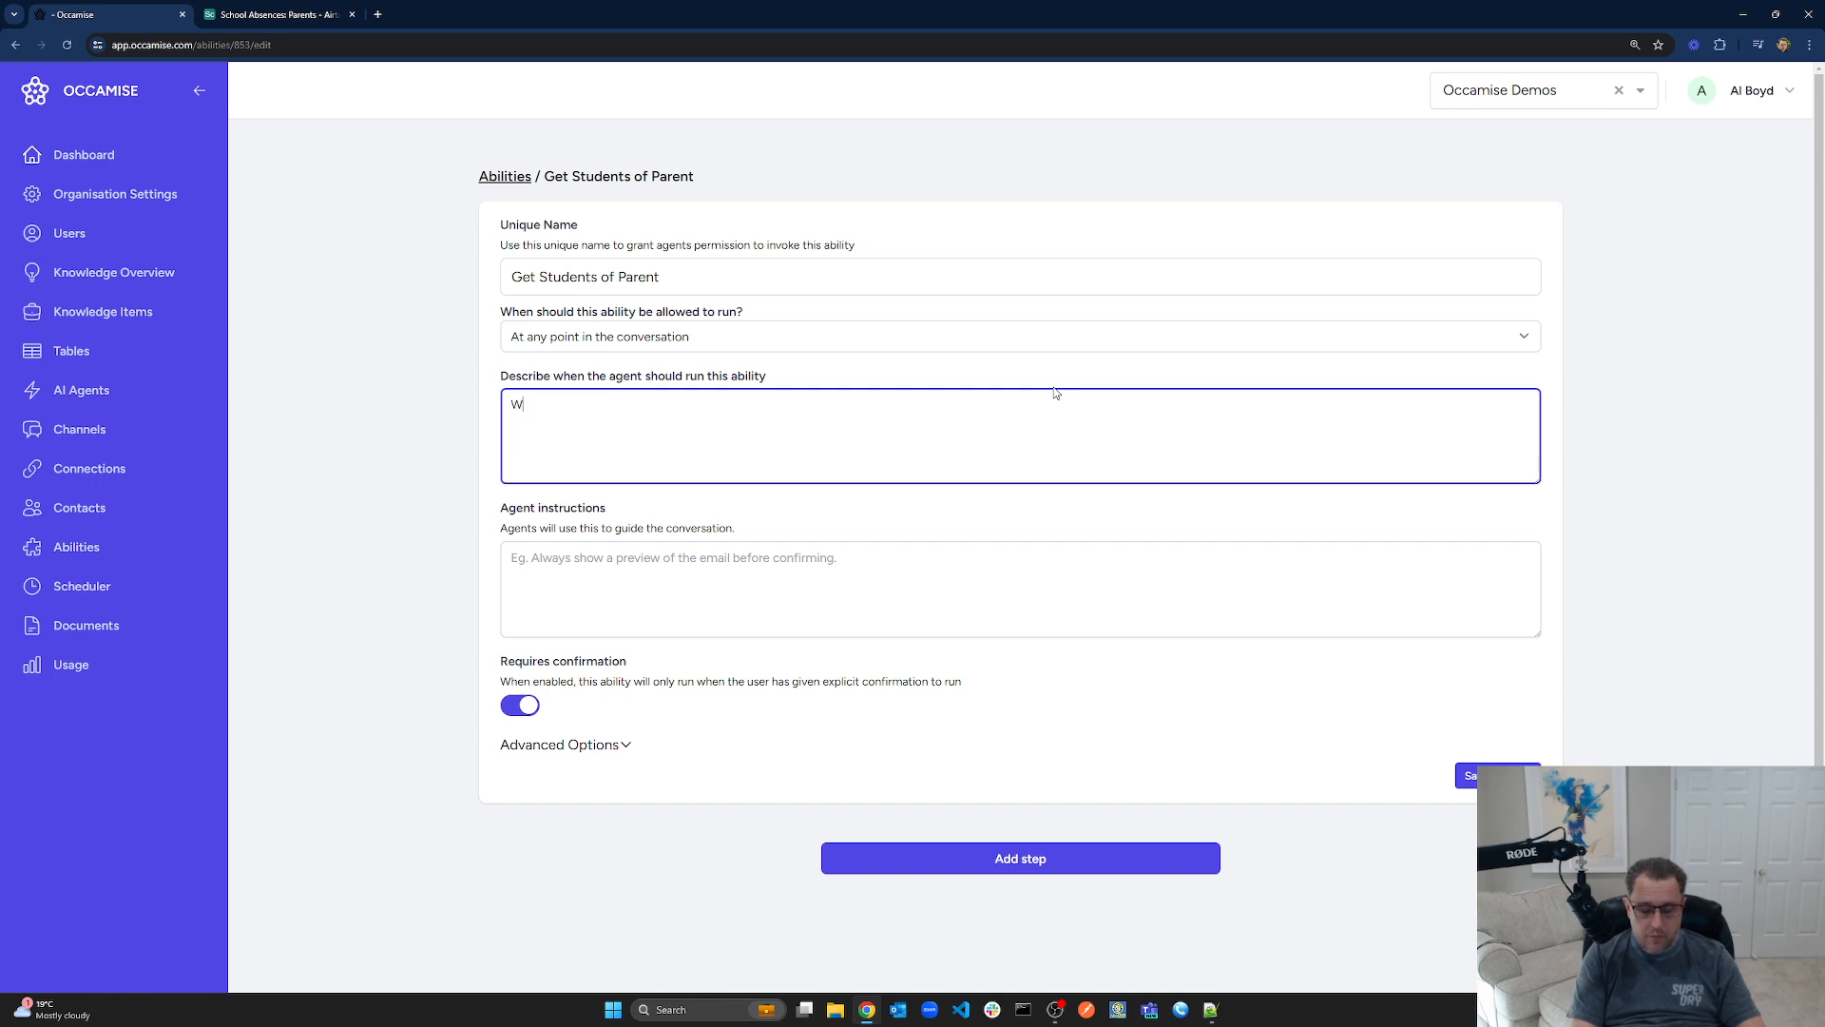
pyautogui.press('BackSpace')
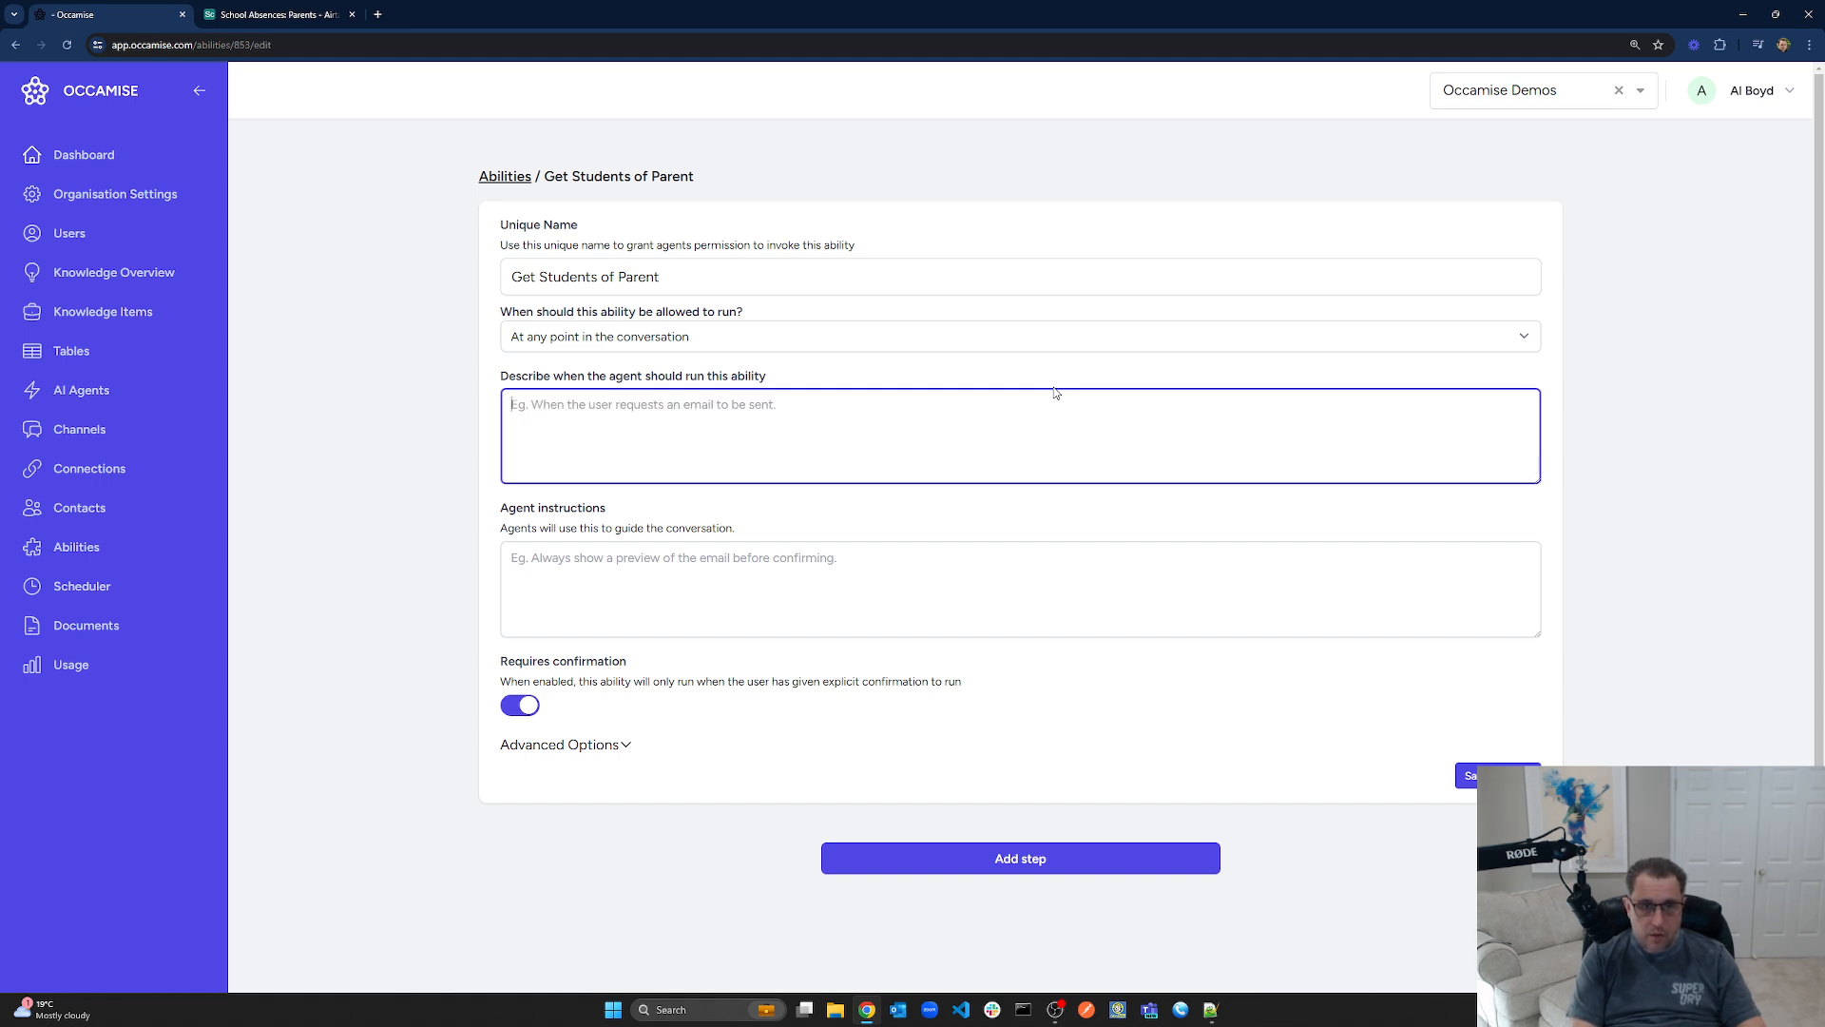
pyautogui.write('As soon as')
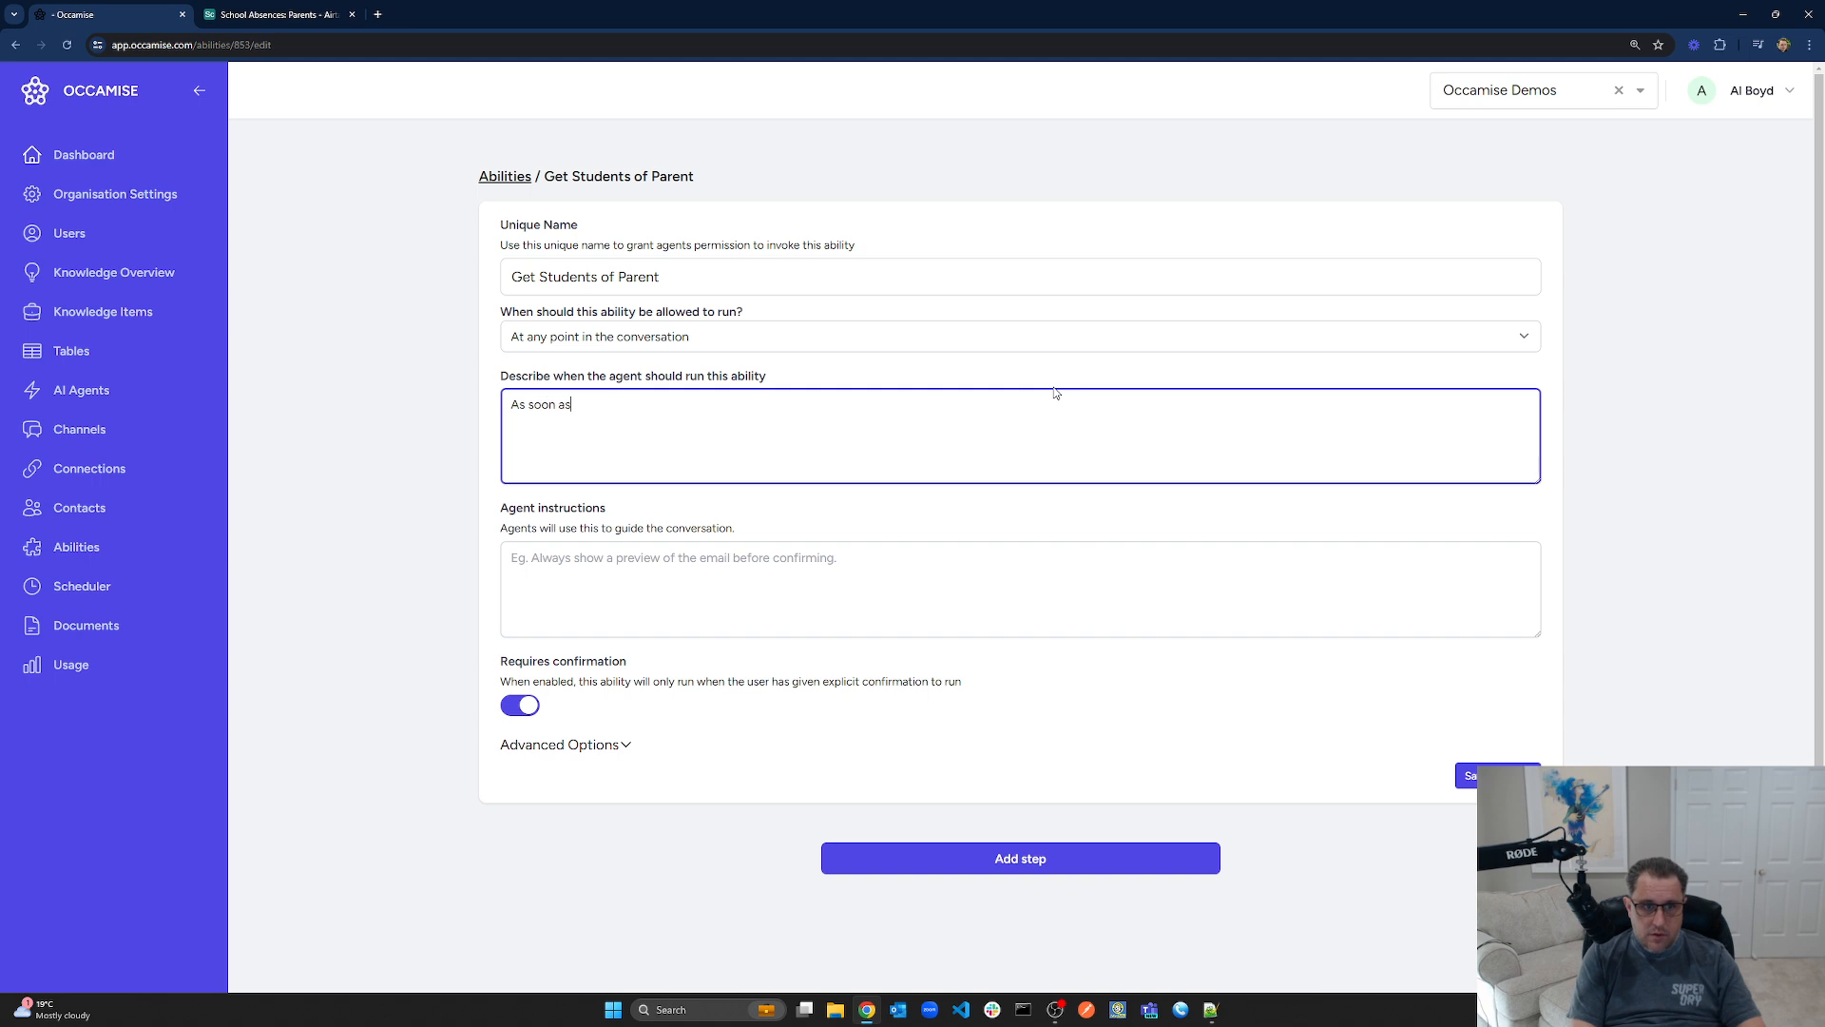
pyautogui.write(' parent details have been fet')
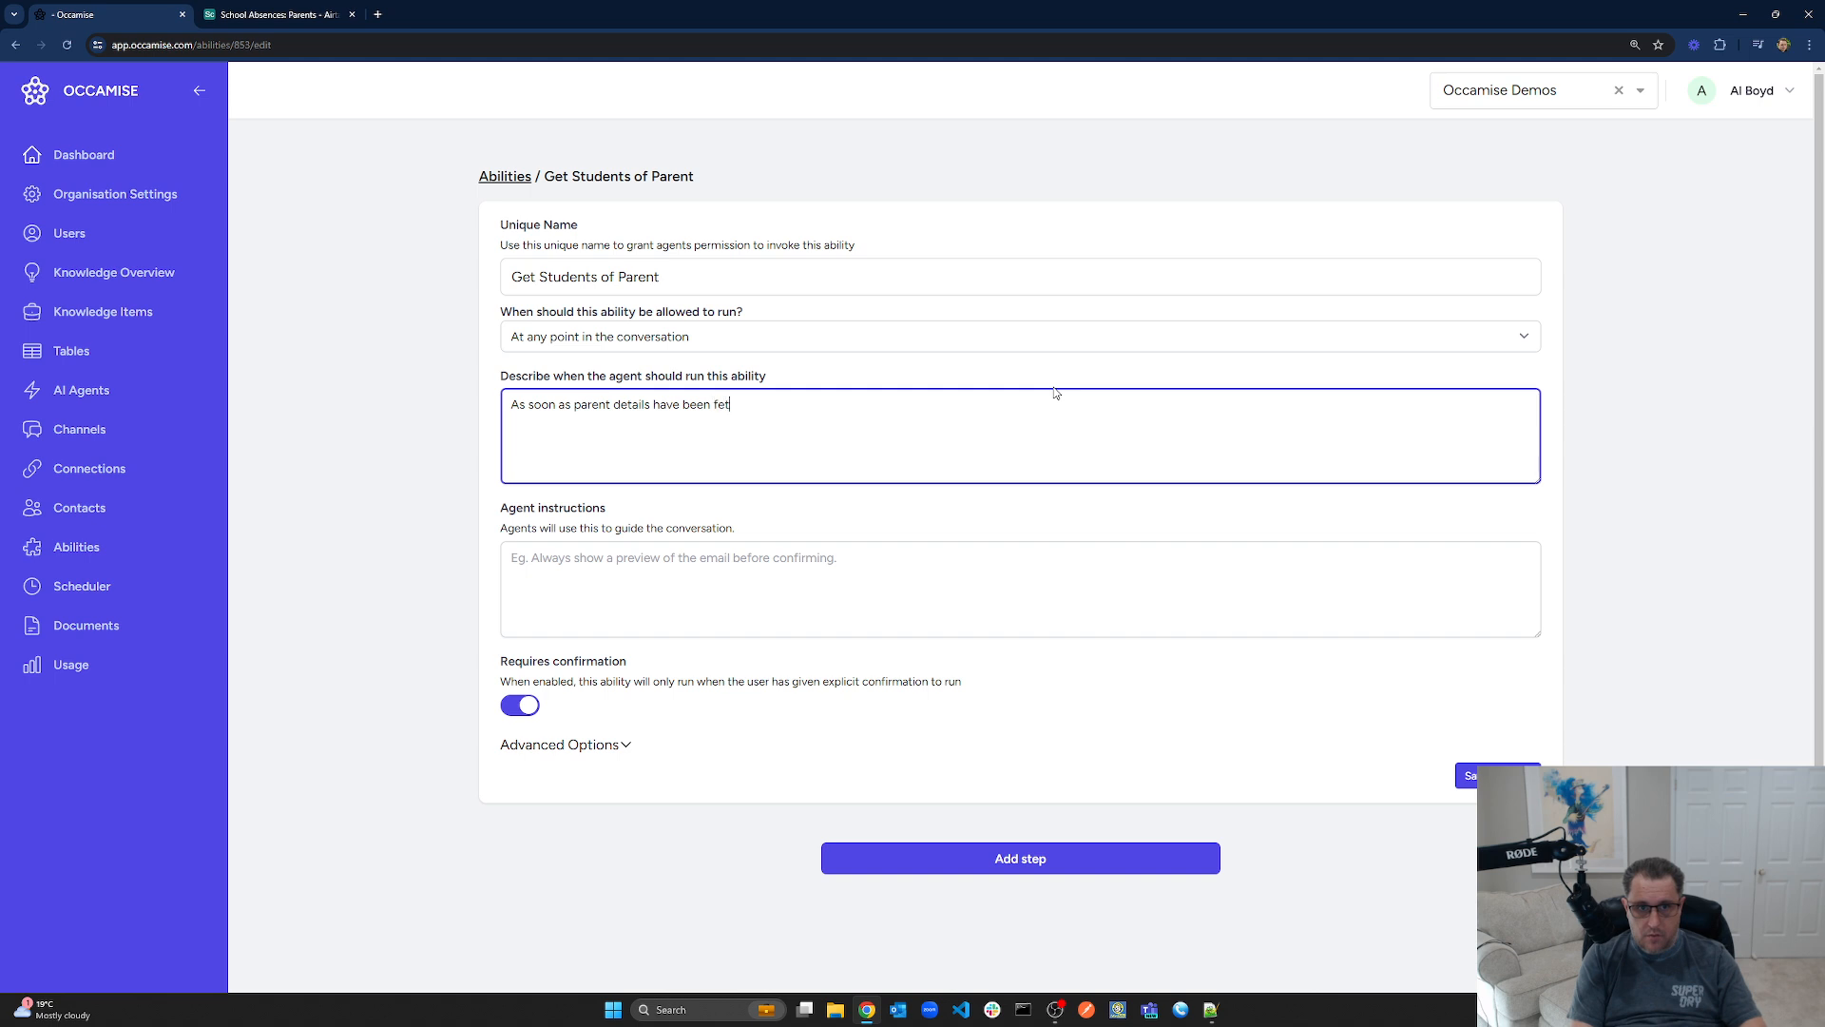
pyautogui.write('ched and the p')
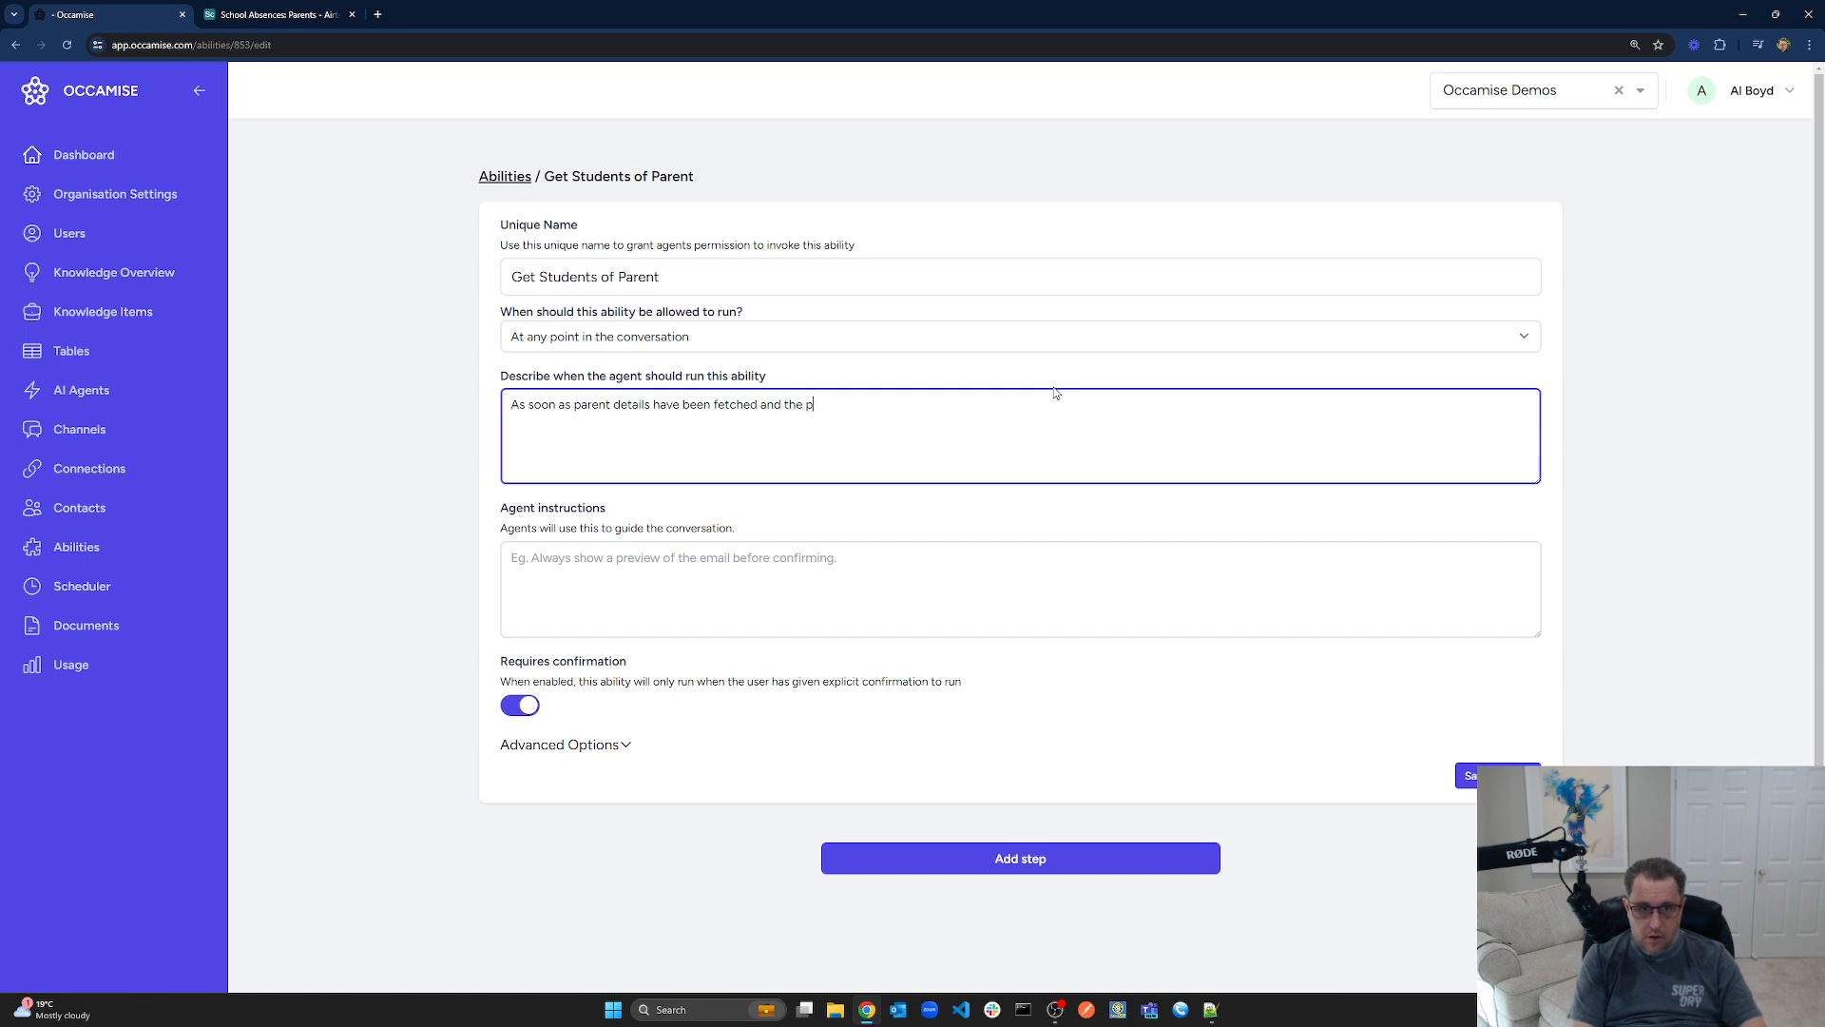
pyautogui.write('arent has at least one student')
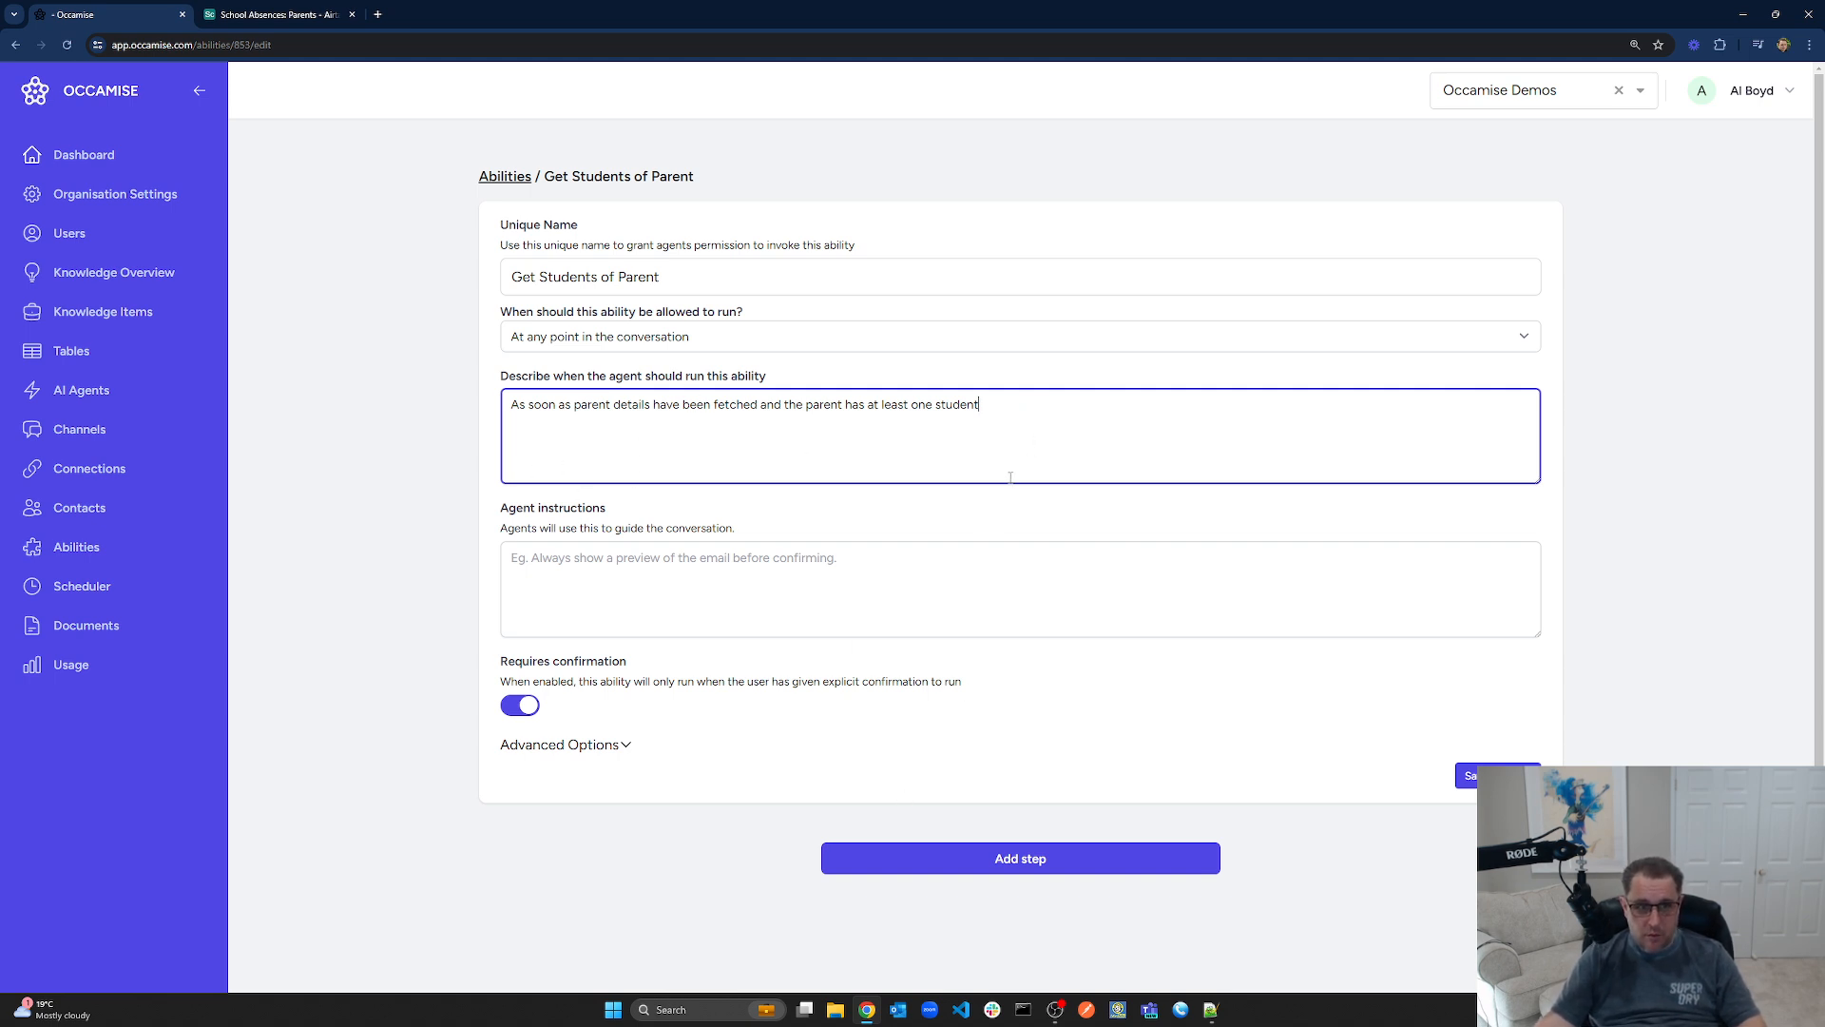
pyautogui.click(520, 707)
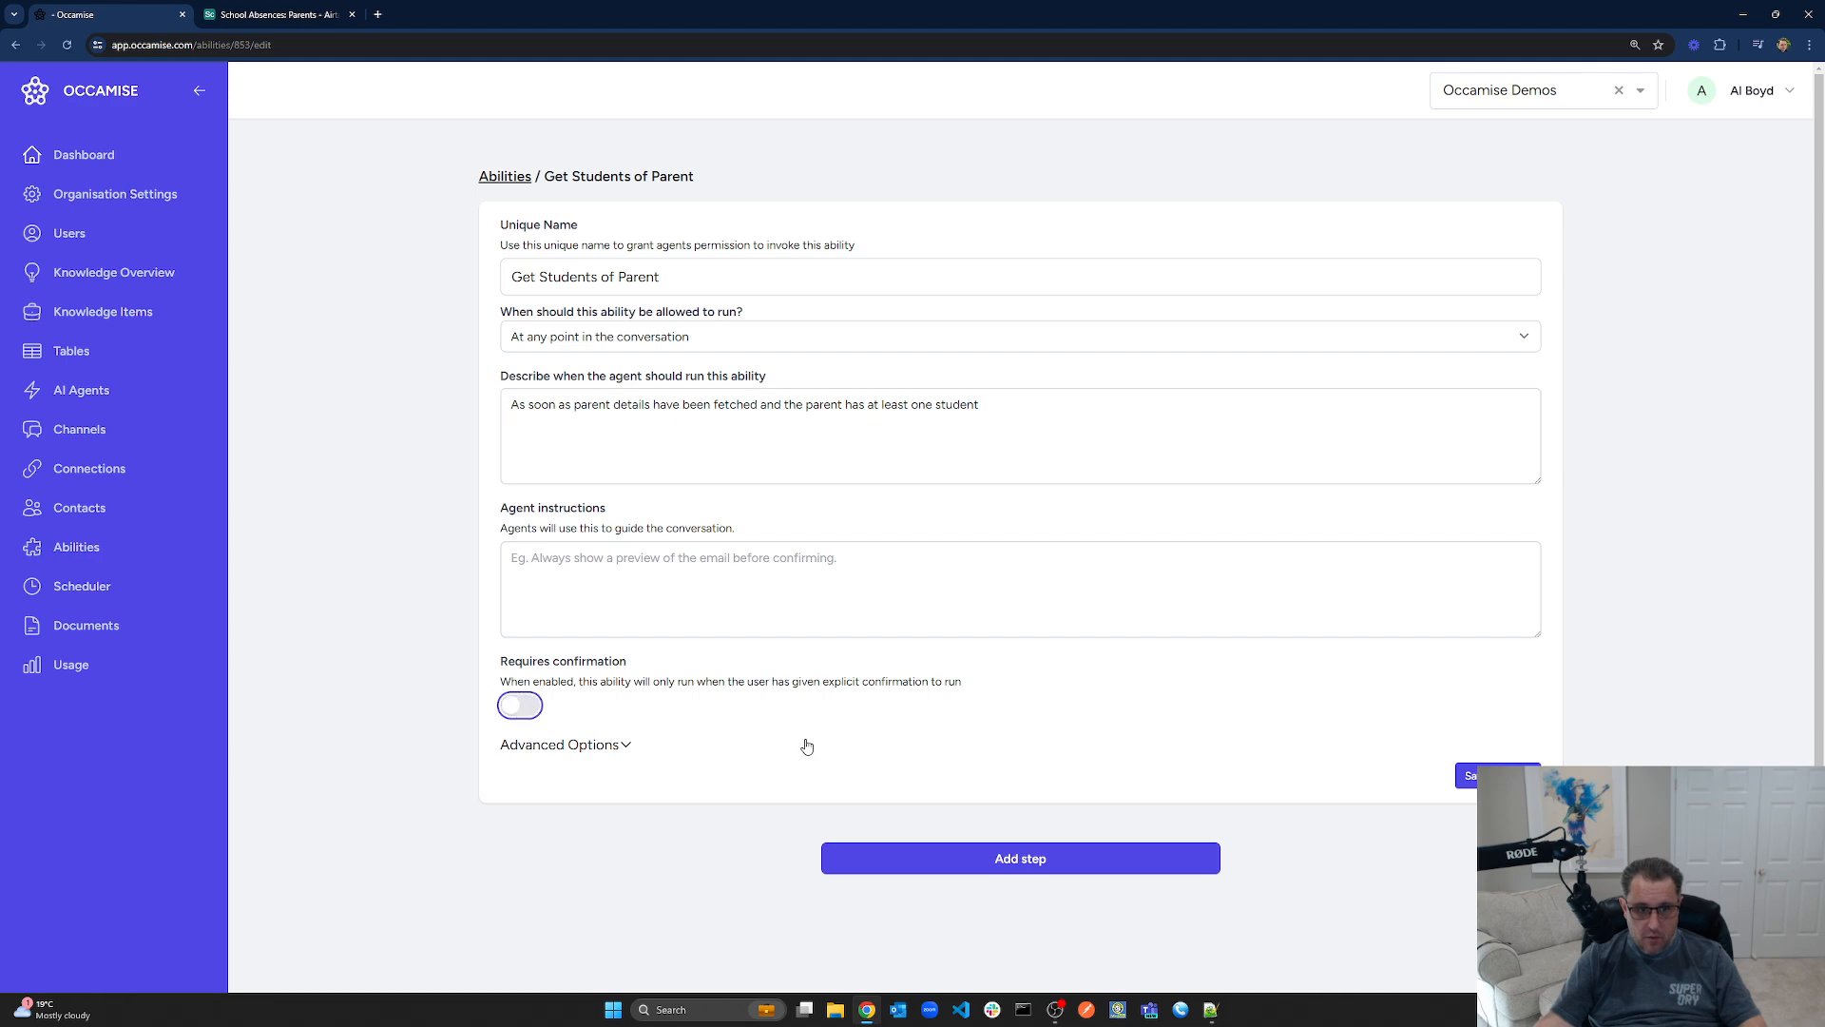
pyautogui.click(1469, 775)
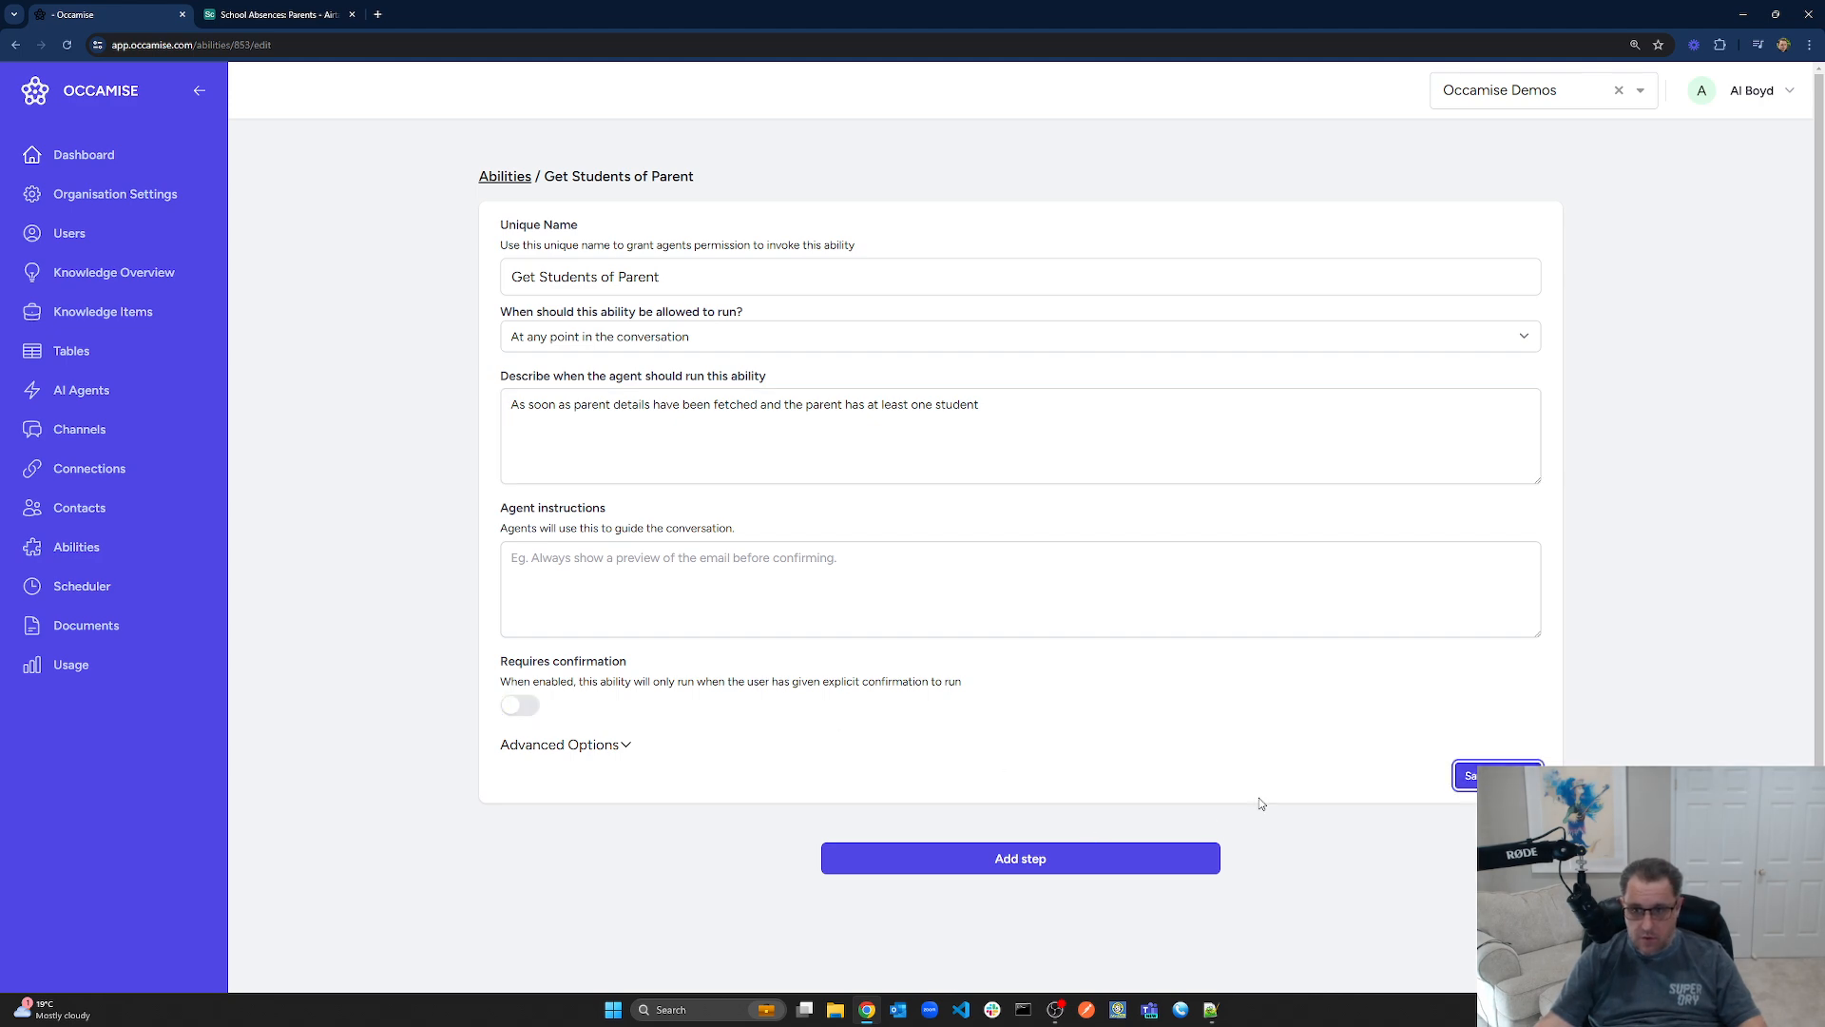
# Add a first step using the Custom HTTP Requests service with a GET request function
pyautogui.click(1036, 858)
pyautogui.scroll(-6, 989, 659)
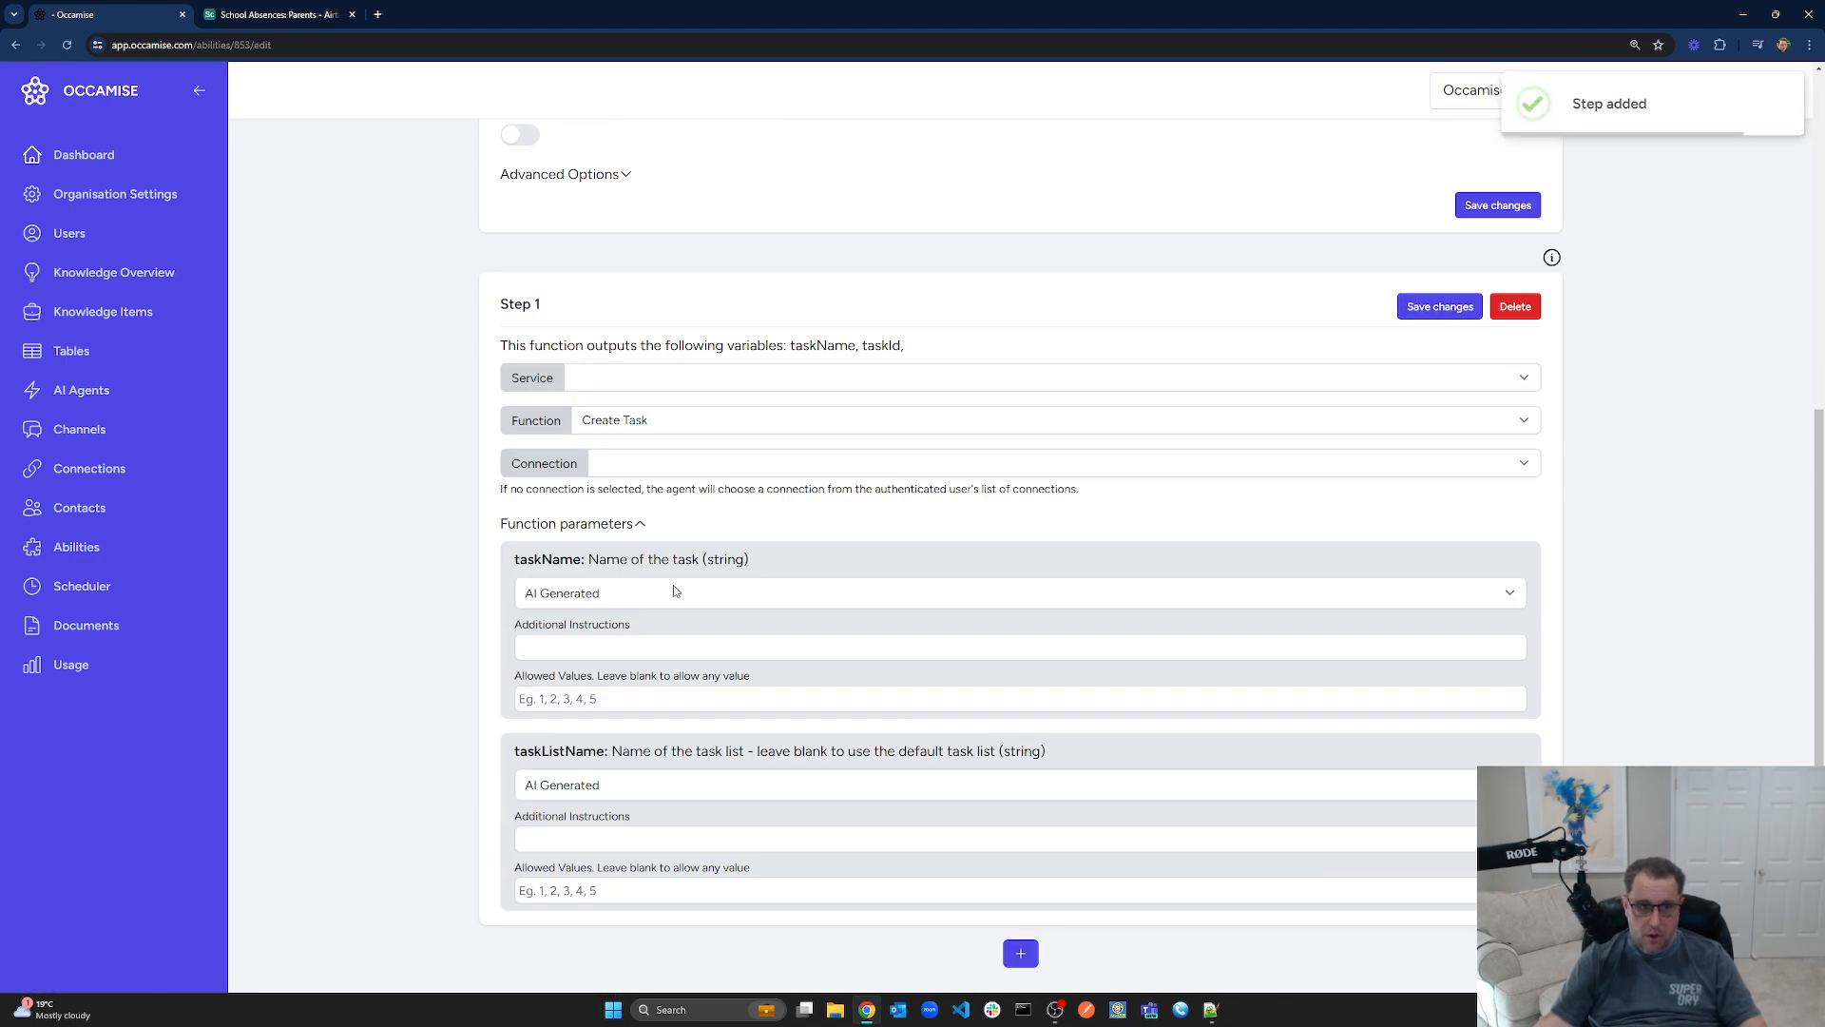
pyautogui.click(611, 377)
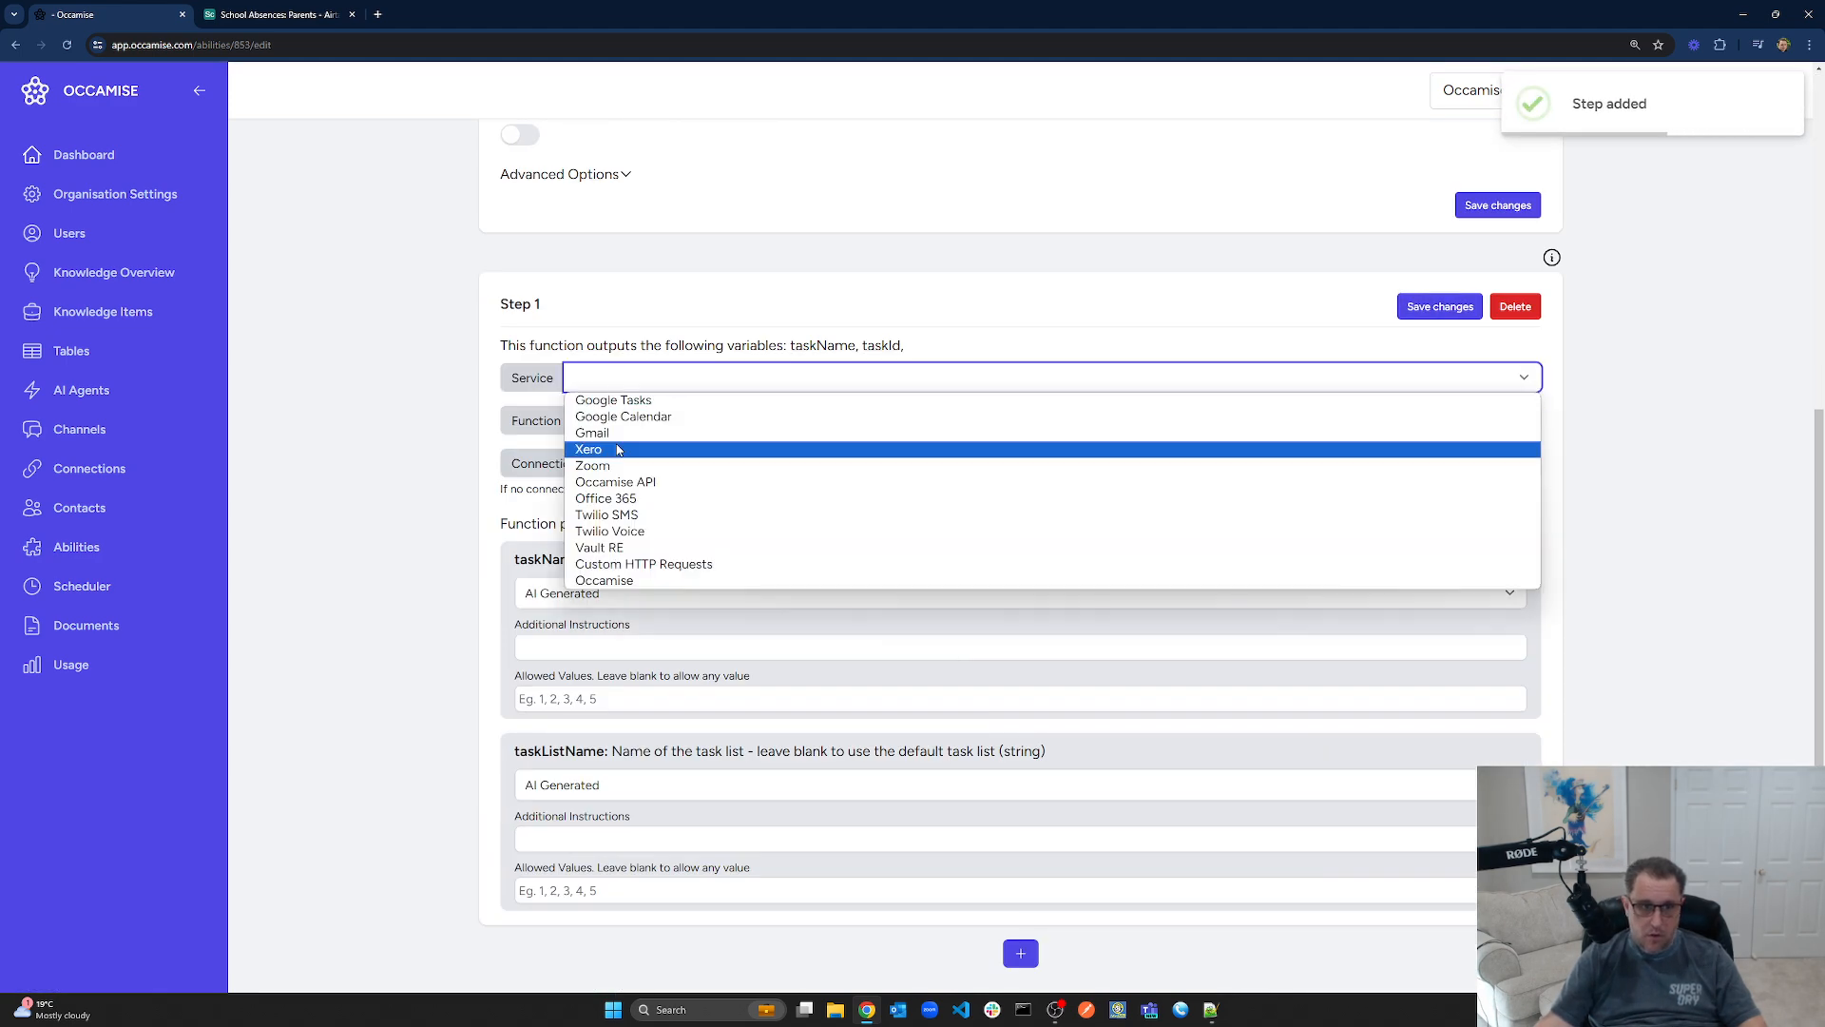
pyautogui.click(619, 564)
pyautogui.click(728, 712)
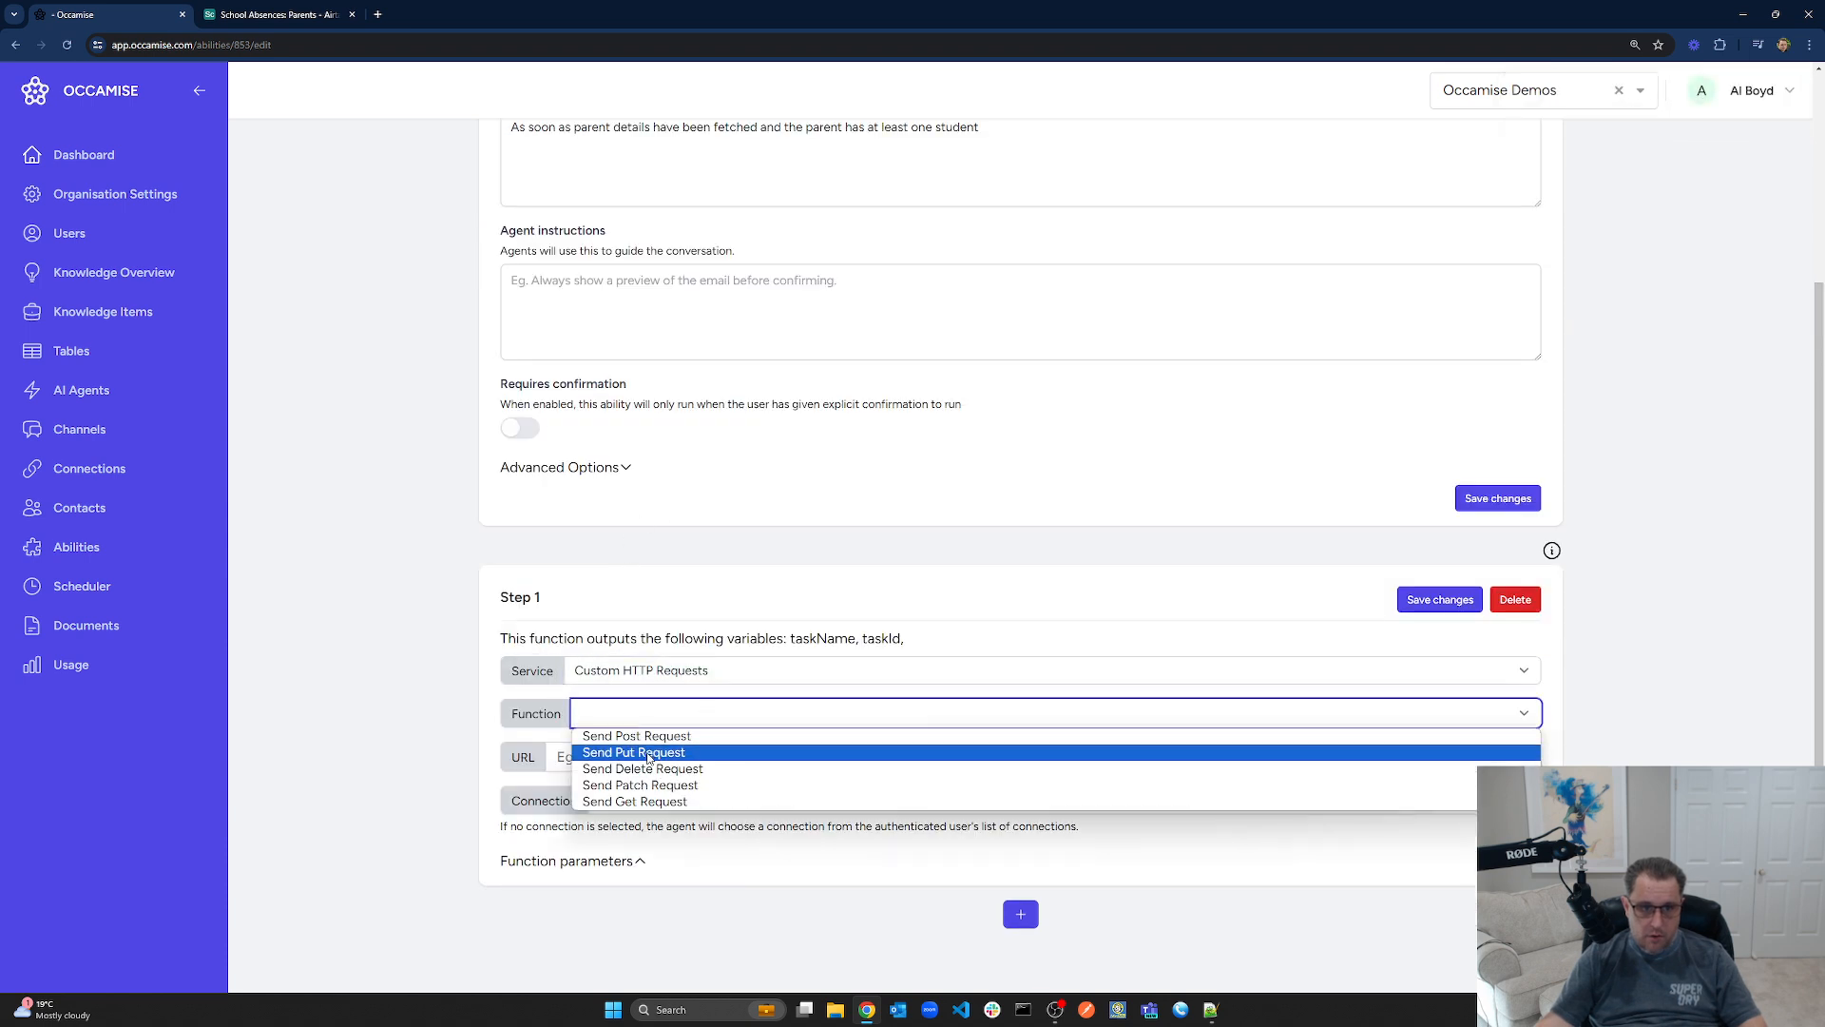
pyautogui.click(651, 804)
# Paste the Airtable Students table URL as the request URL and choose the AirTable connection
pyautogui.click(691, 762)
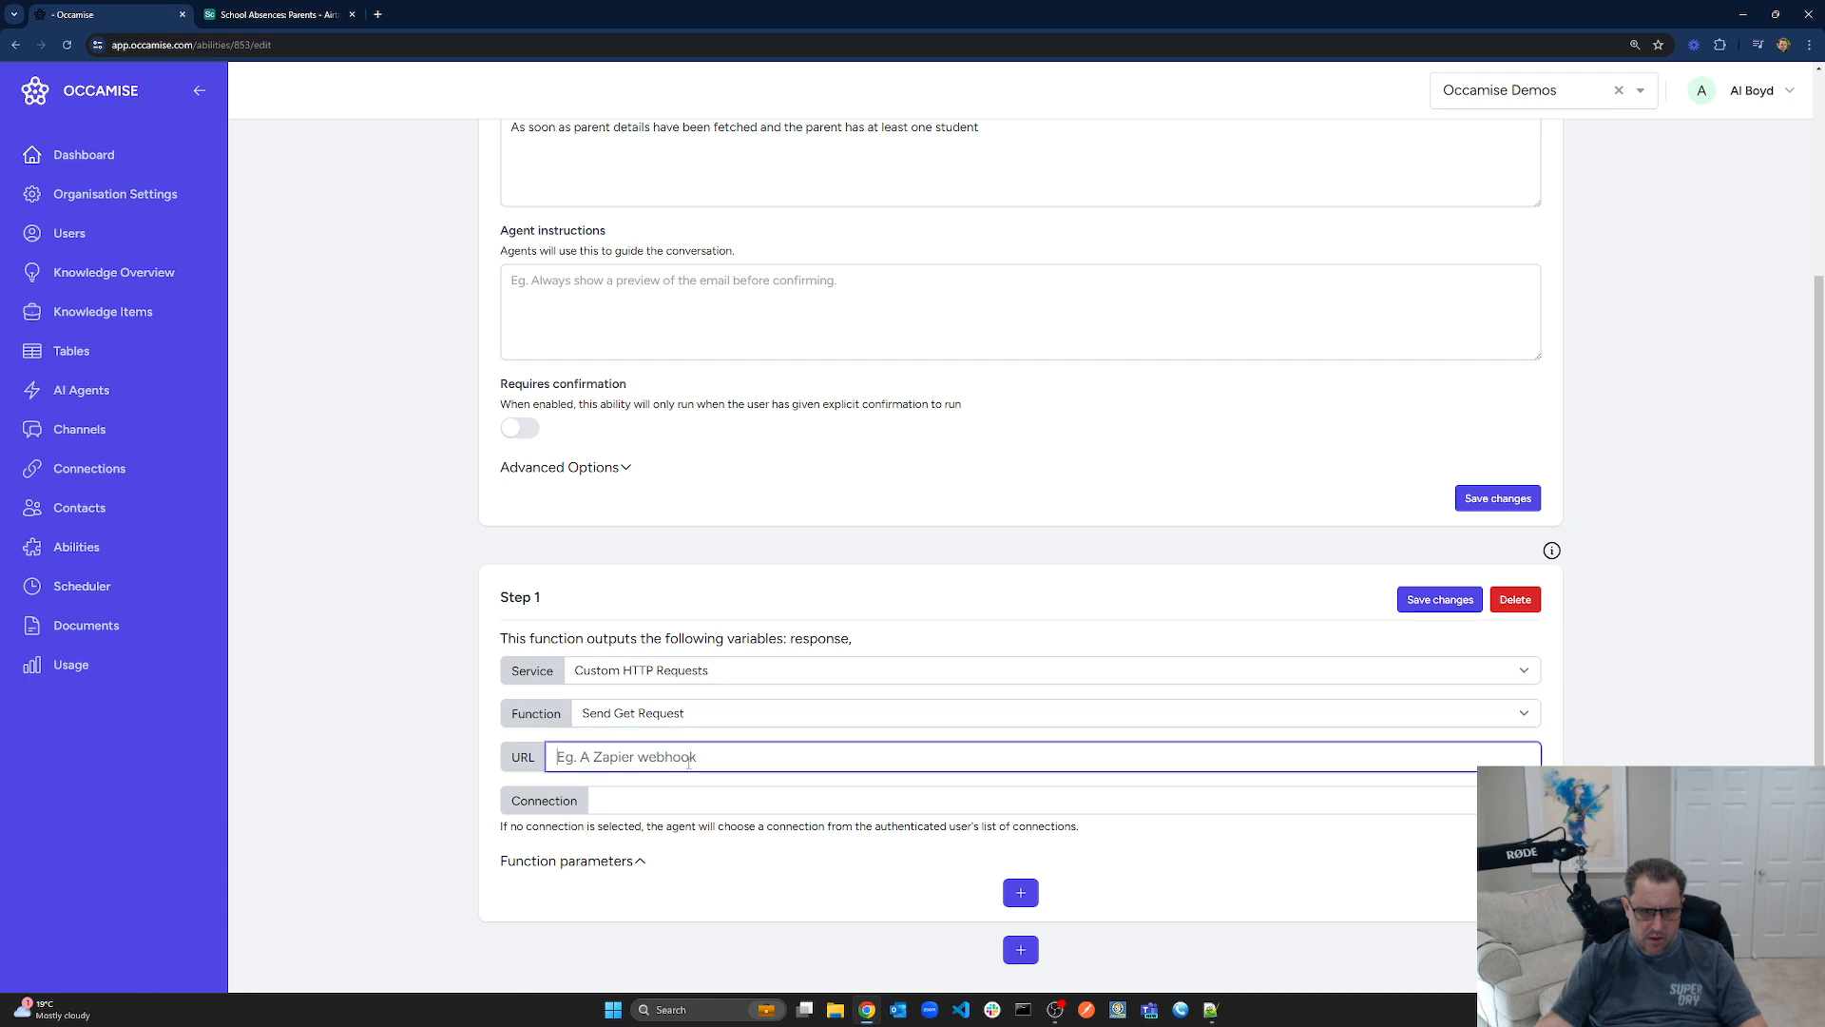
pyautogui.hotkey('alt', 'Tab')
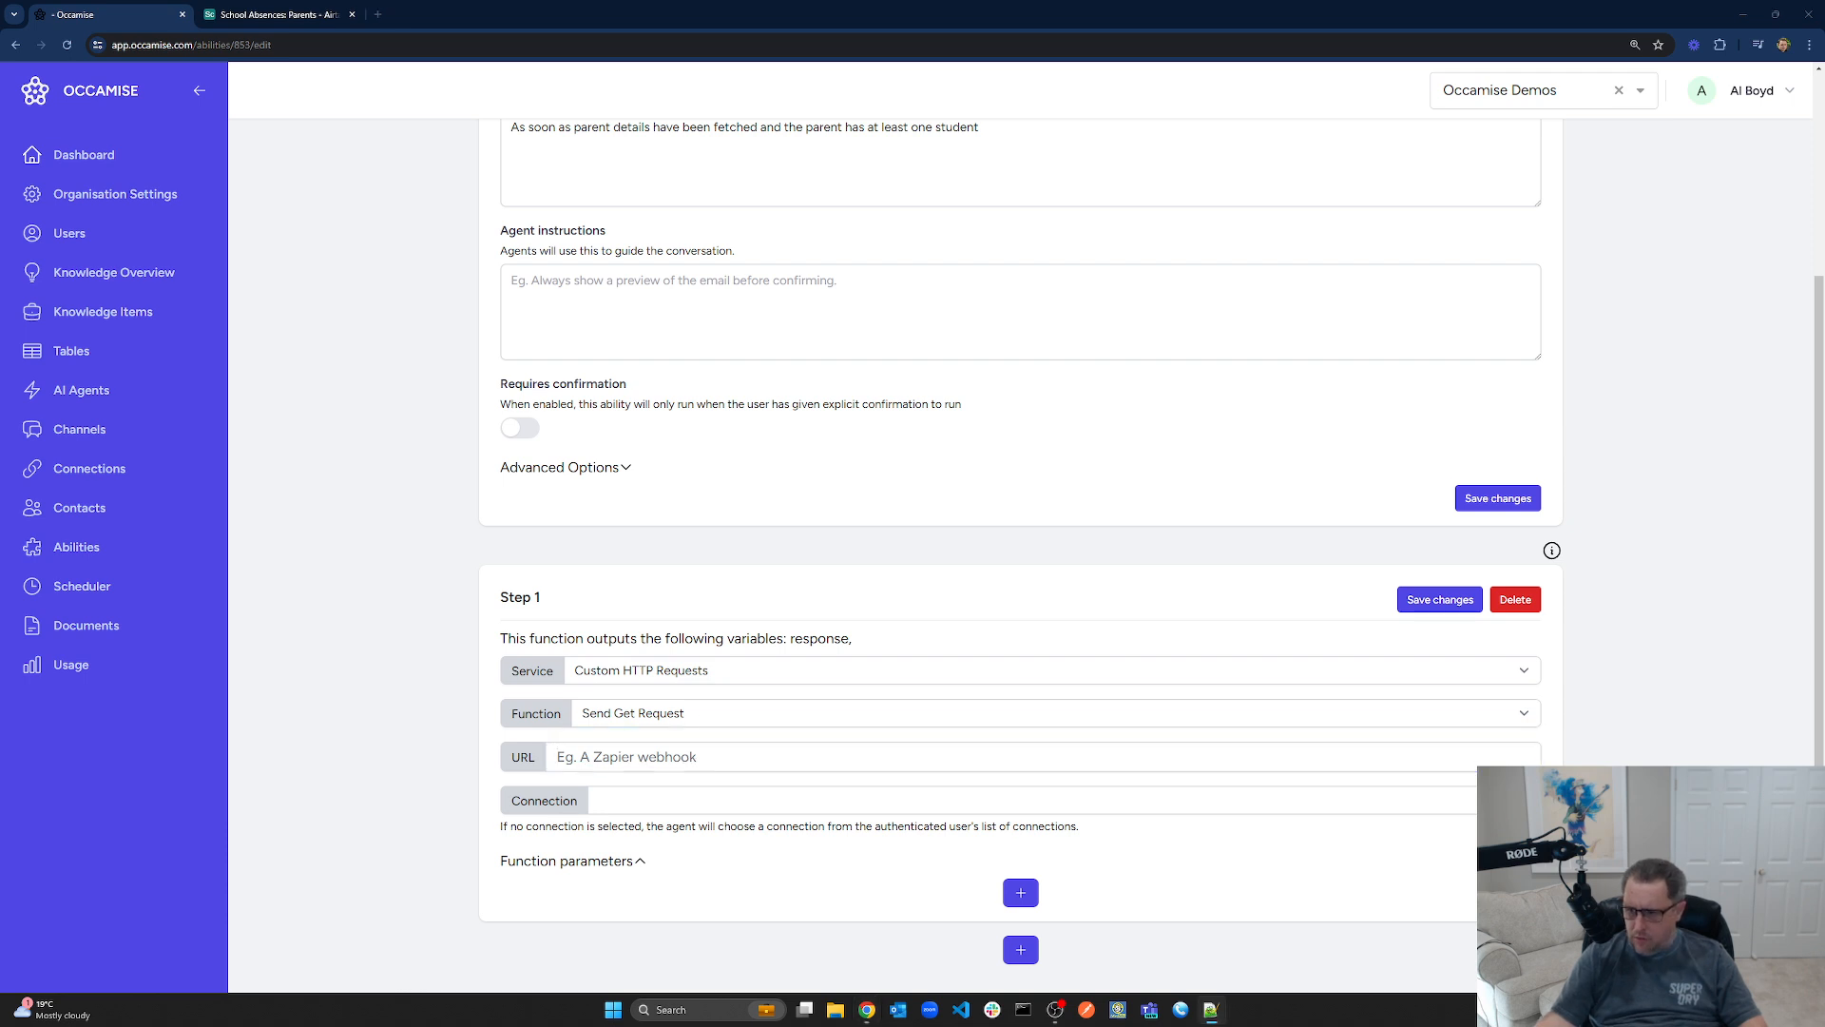
pyautogui.click(751, 756)
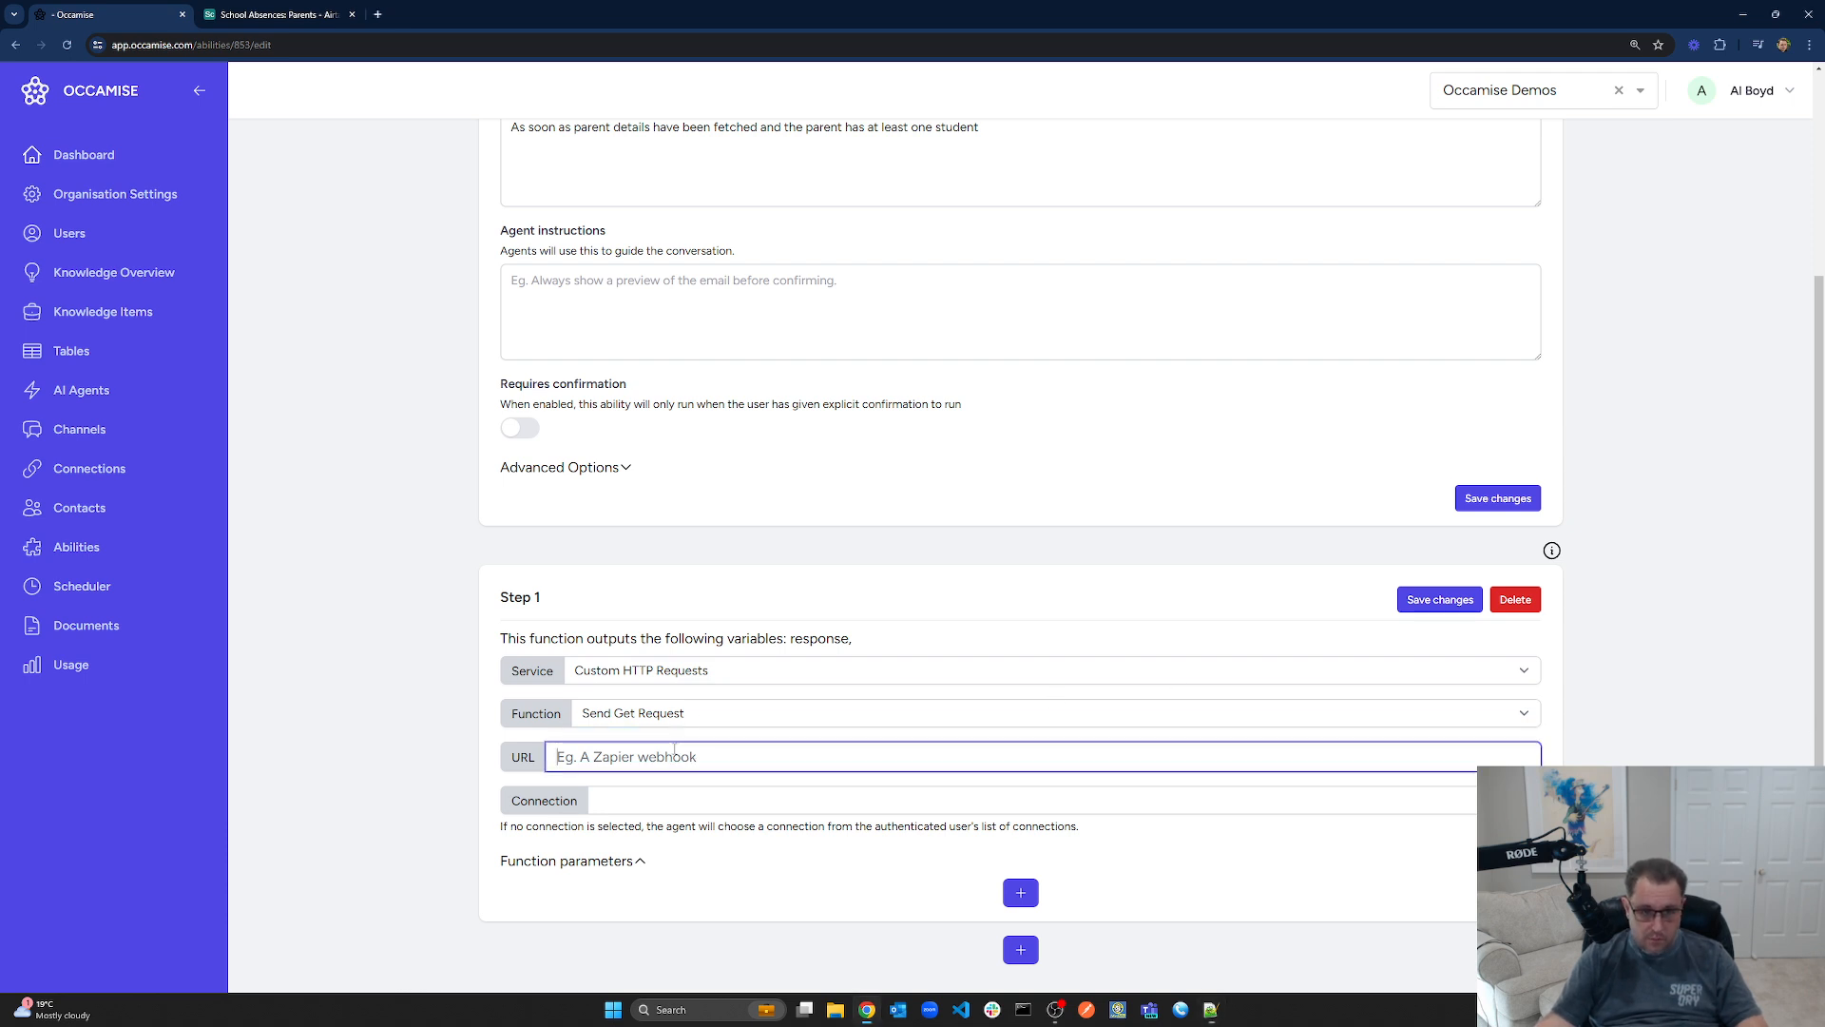
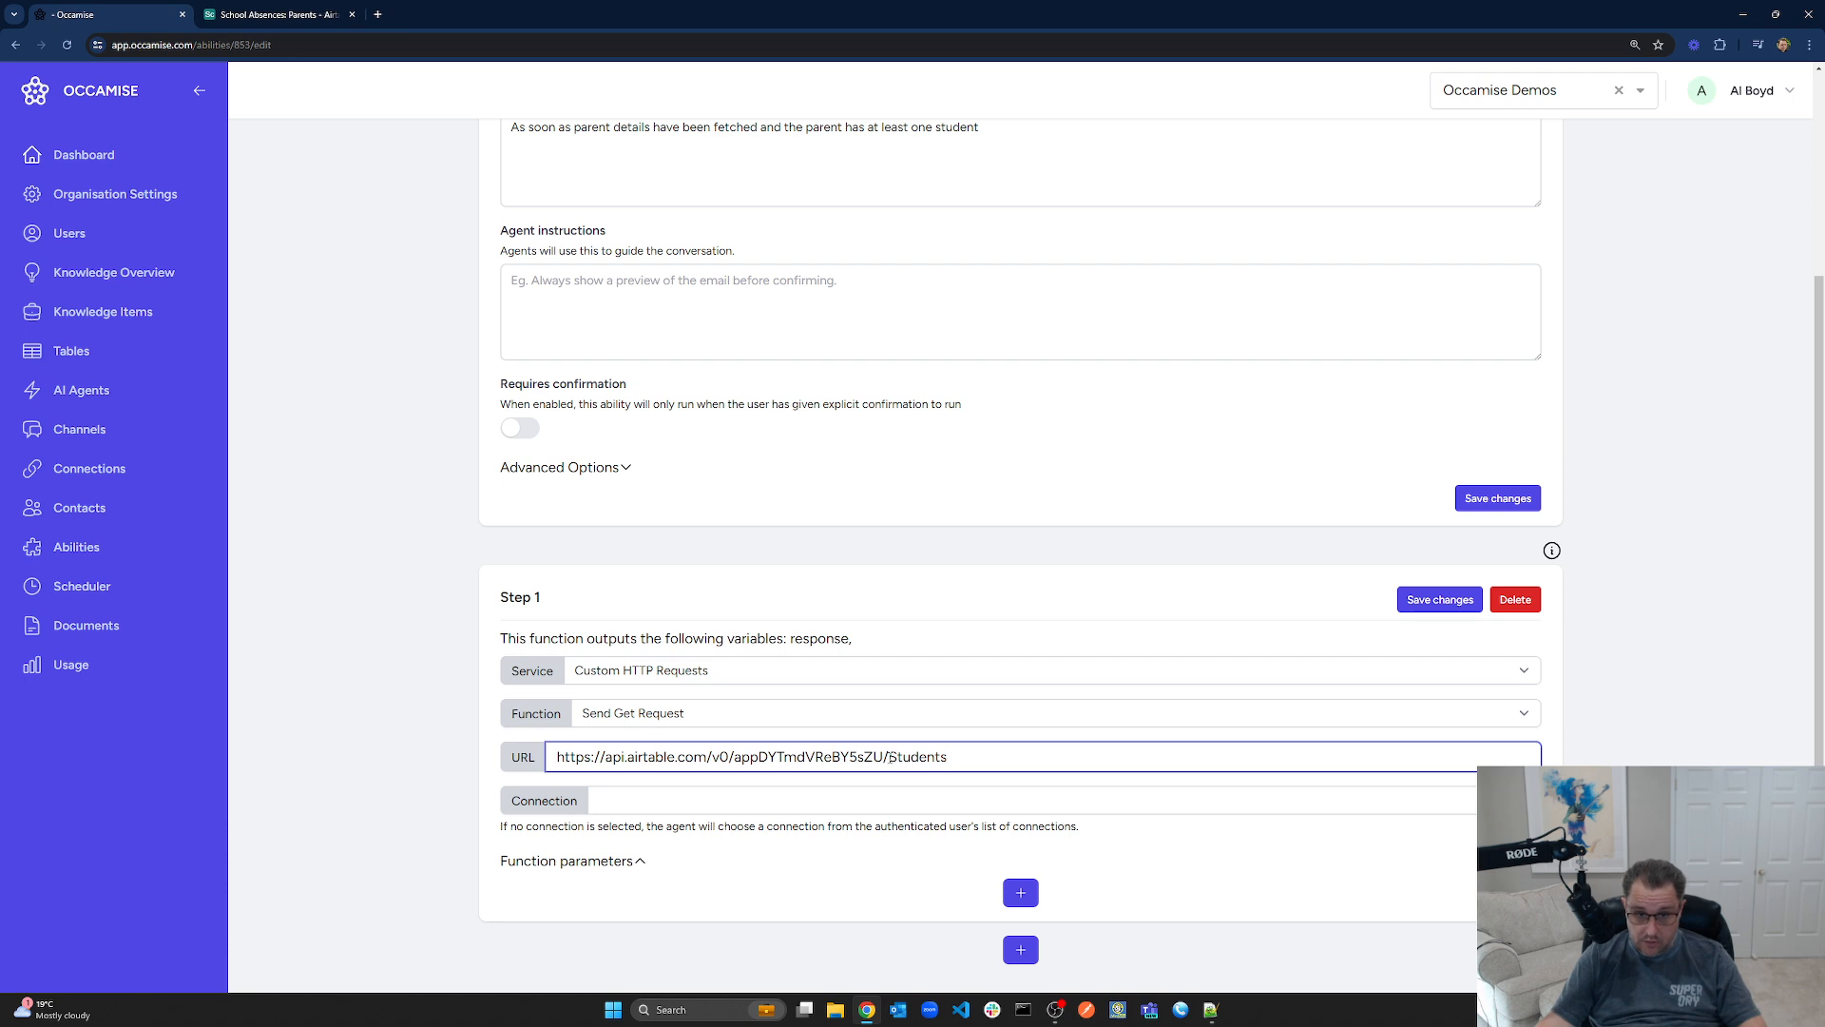
pyautogui.moveTo(889, 757); pyautogui.dragTo(1088, 774)
pyautogui.click(684, 808)
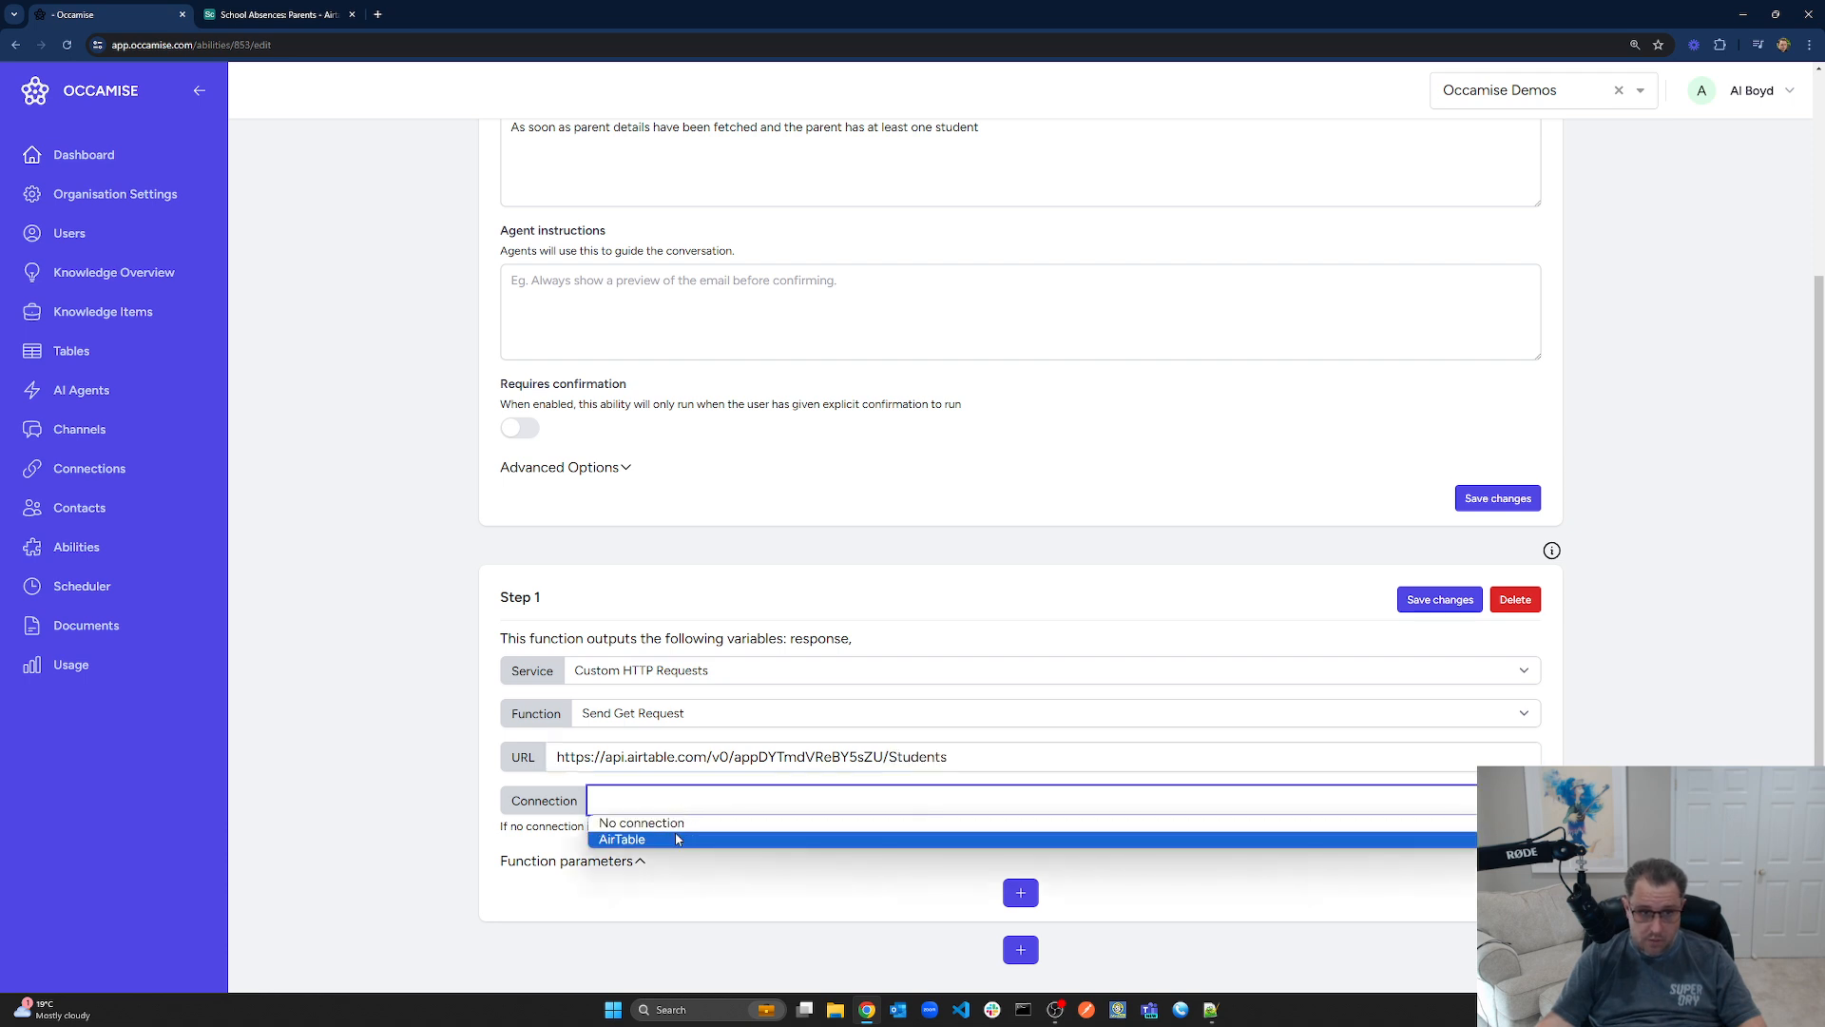
pyautogui.click(665, 839)
# Add a filterByFormula function parameter and save the step's settings
pyautogui.click(1021, 892)
pyautogui.scroll(-2, 1015, 750)
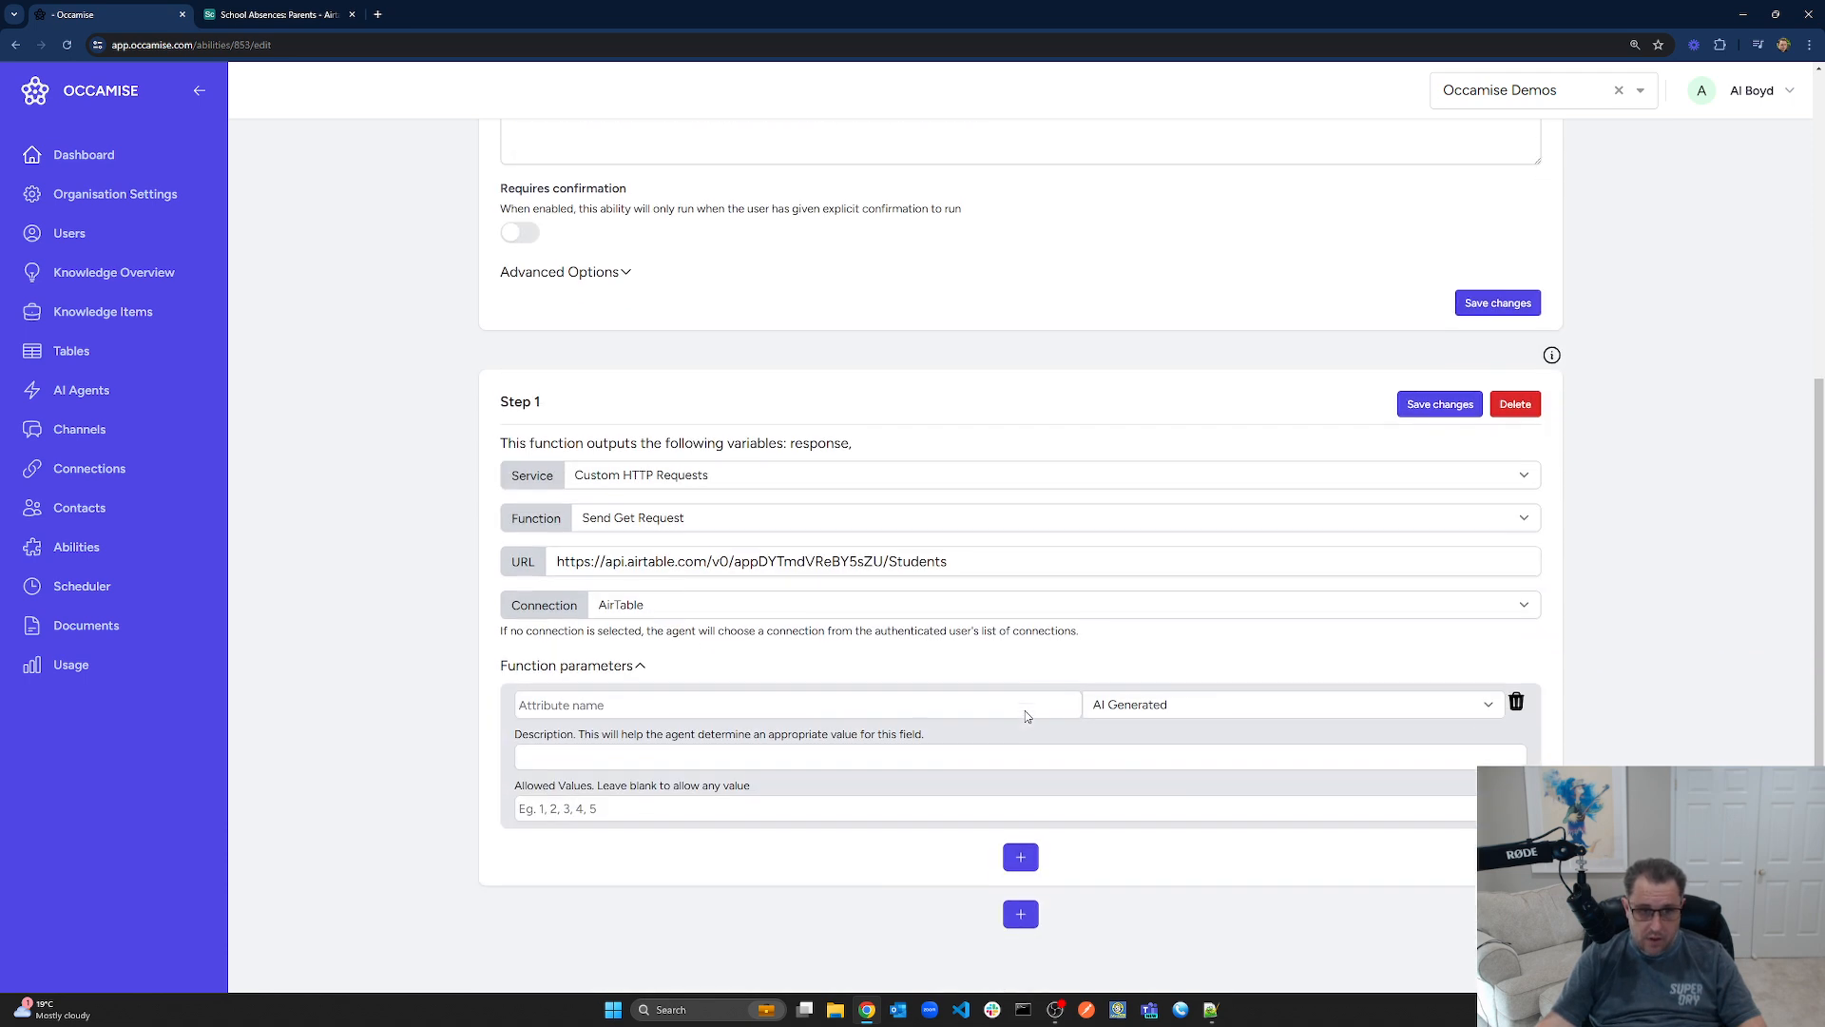
pyautogui.click(758, 704)
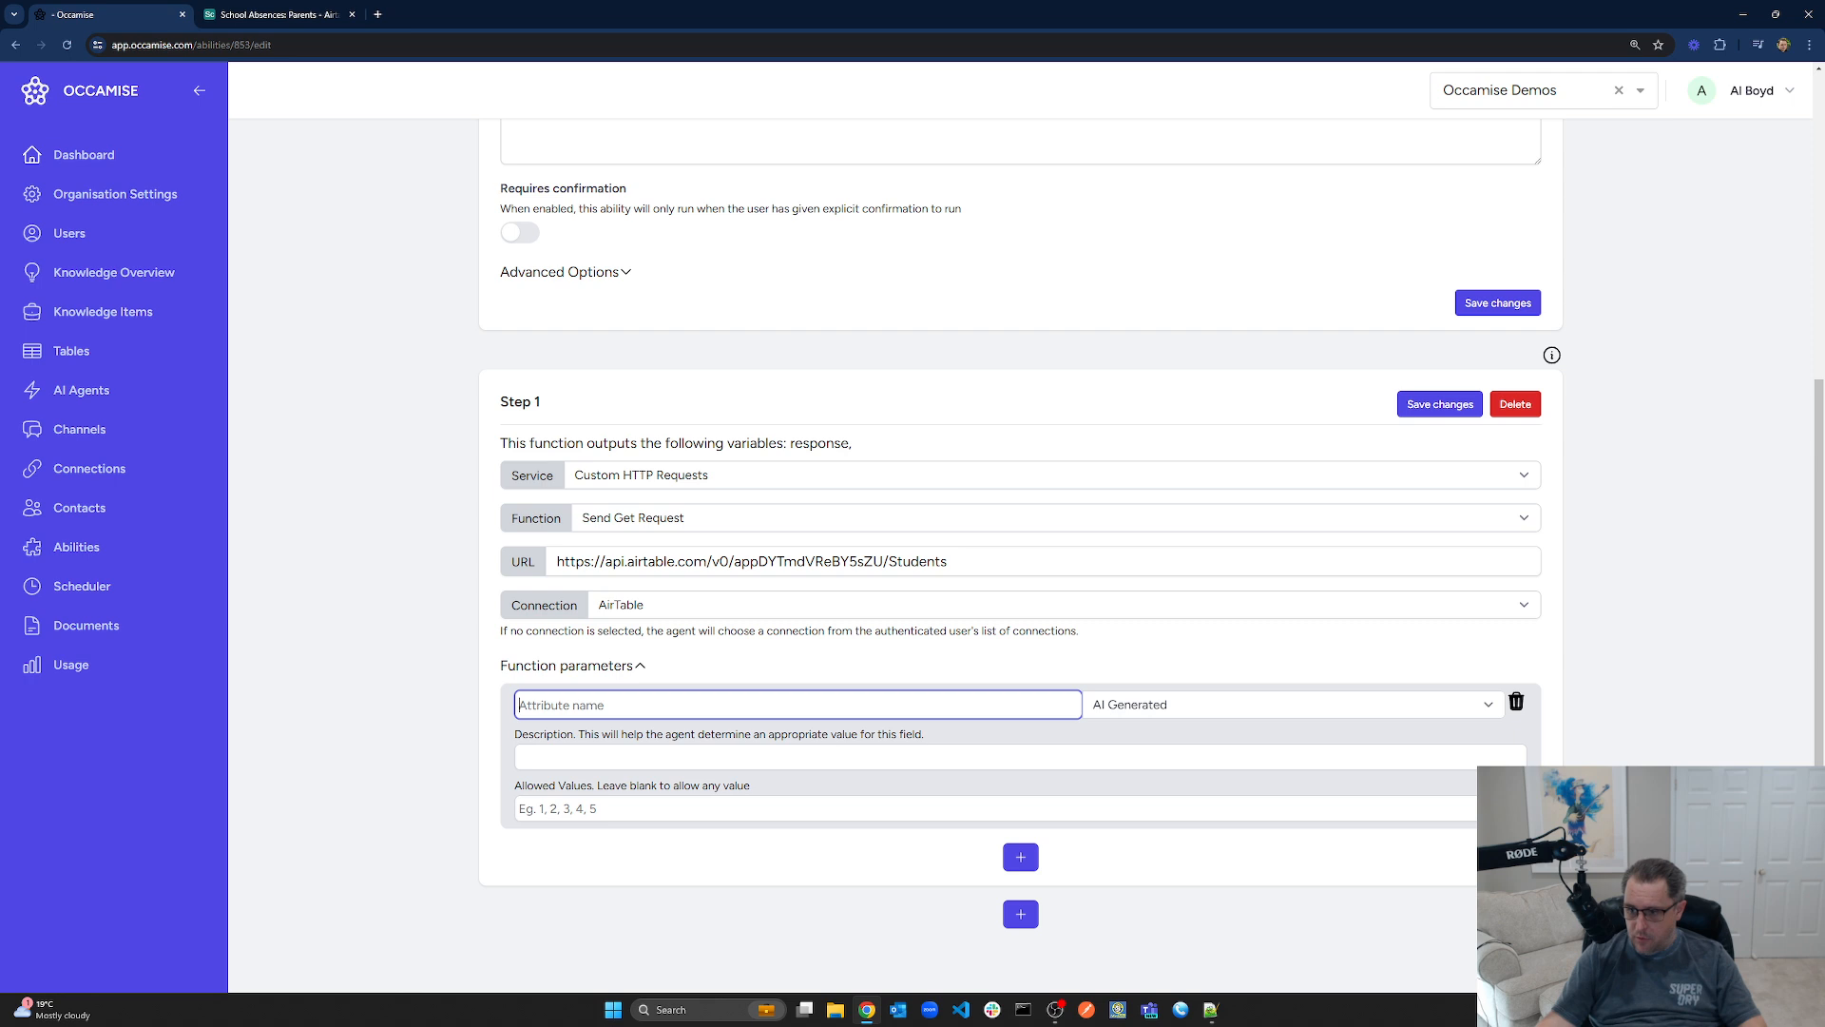
pyautogui.hotkey('alt', 'Tab')
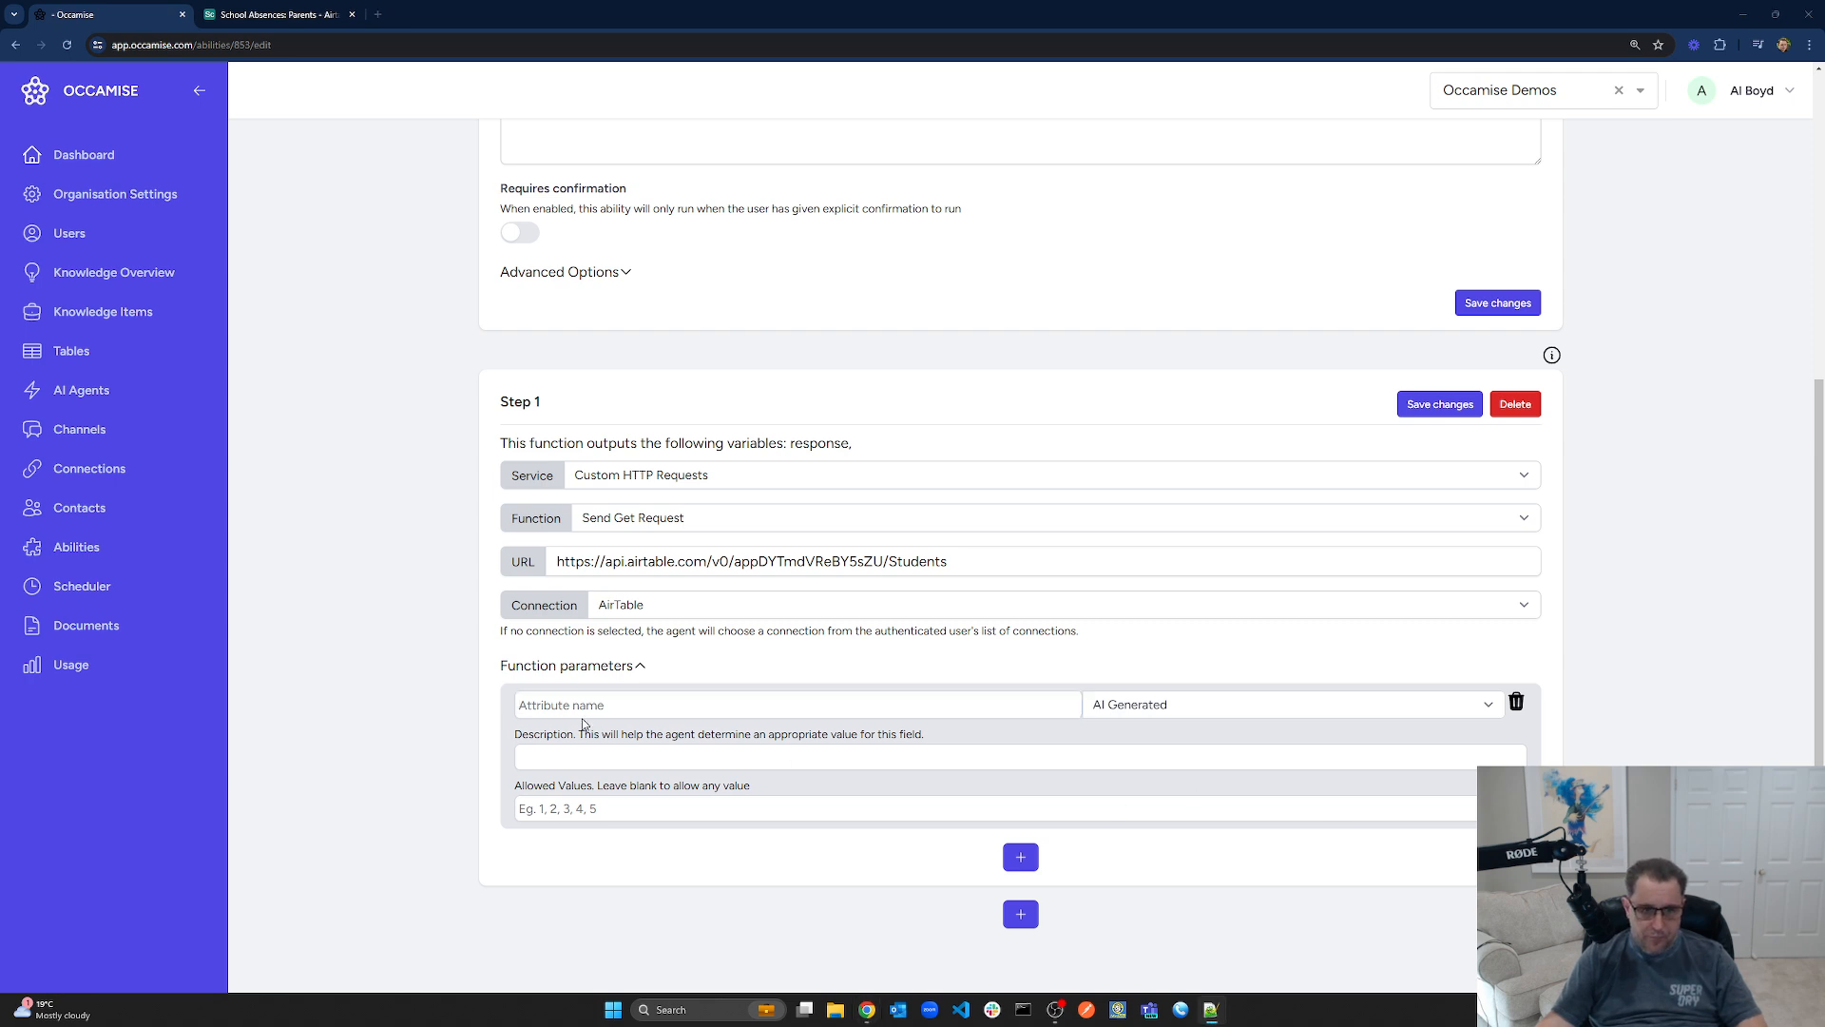
pyautogui.hotkey('alt', 'Tab')
pyautogui.write('filterByFormula')
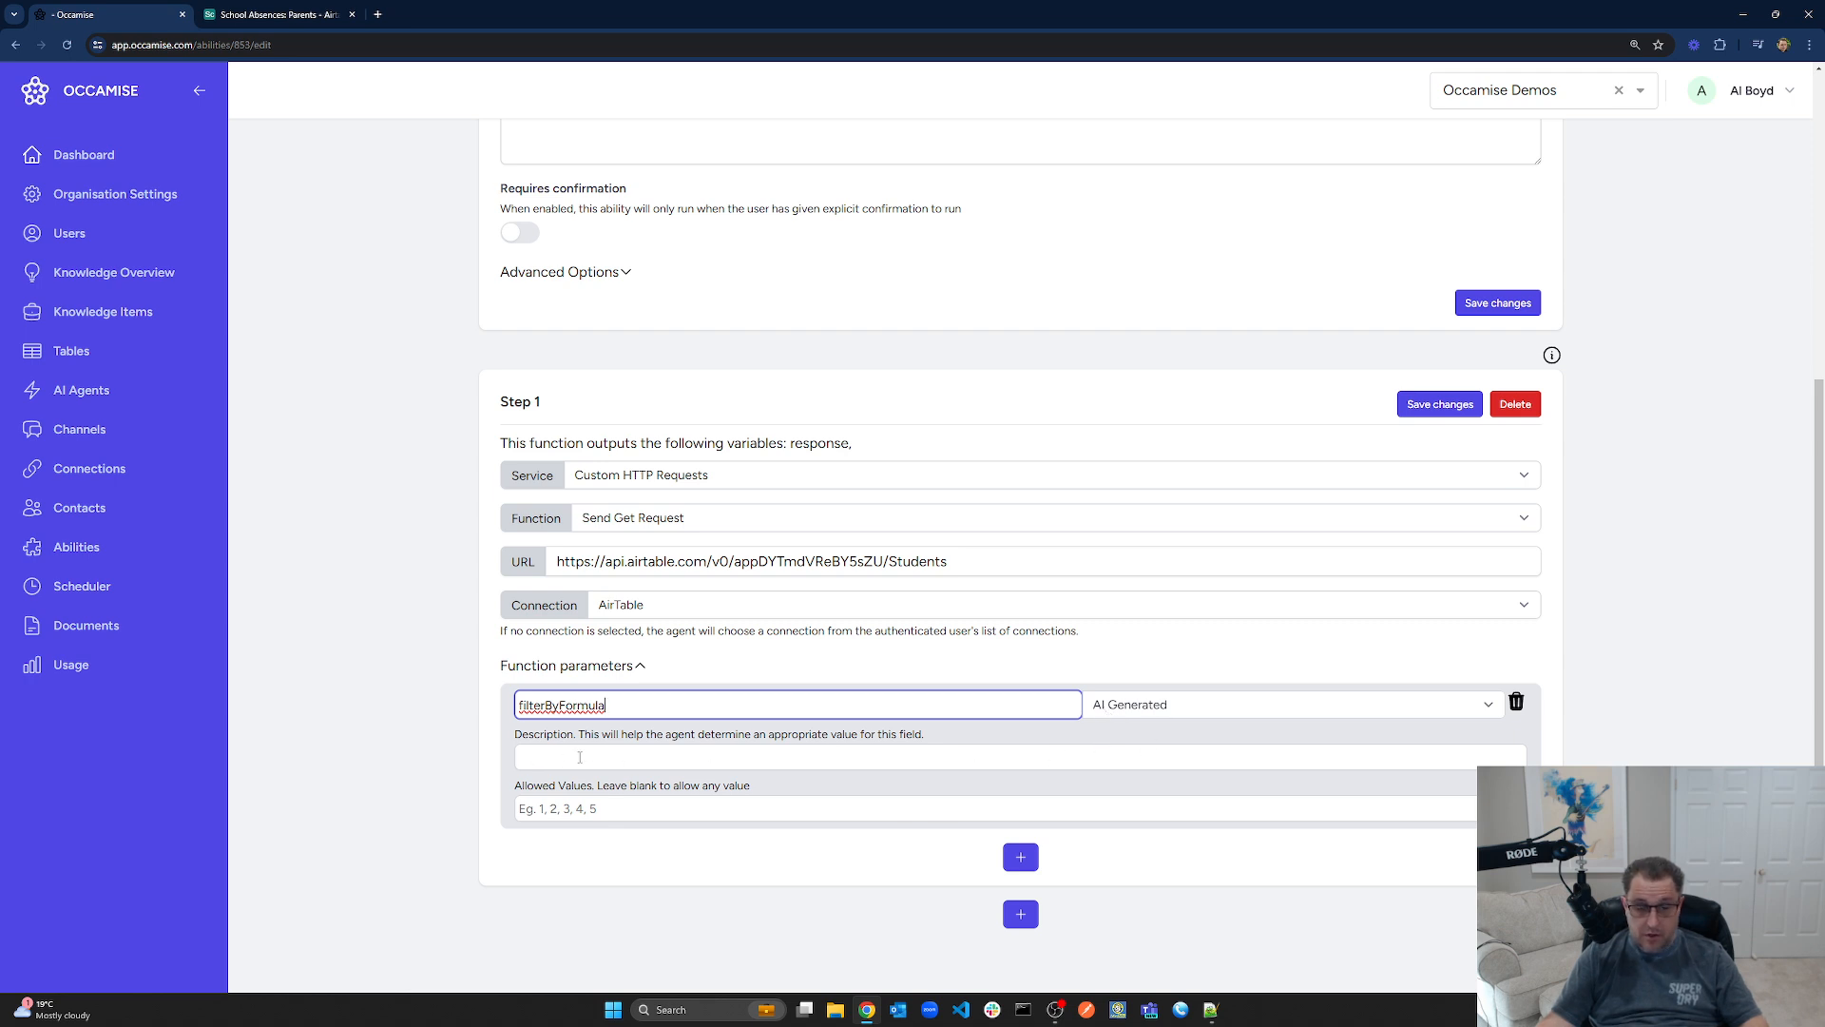
pyautogui.click(628, 757)
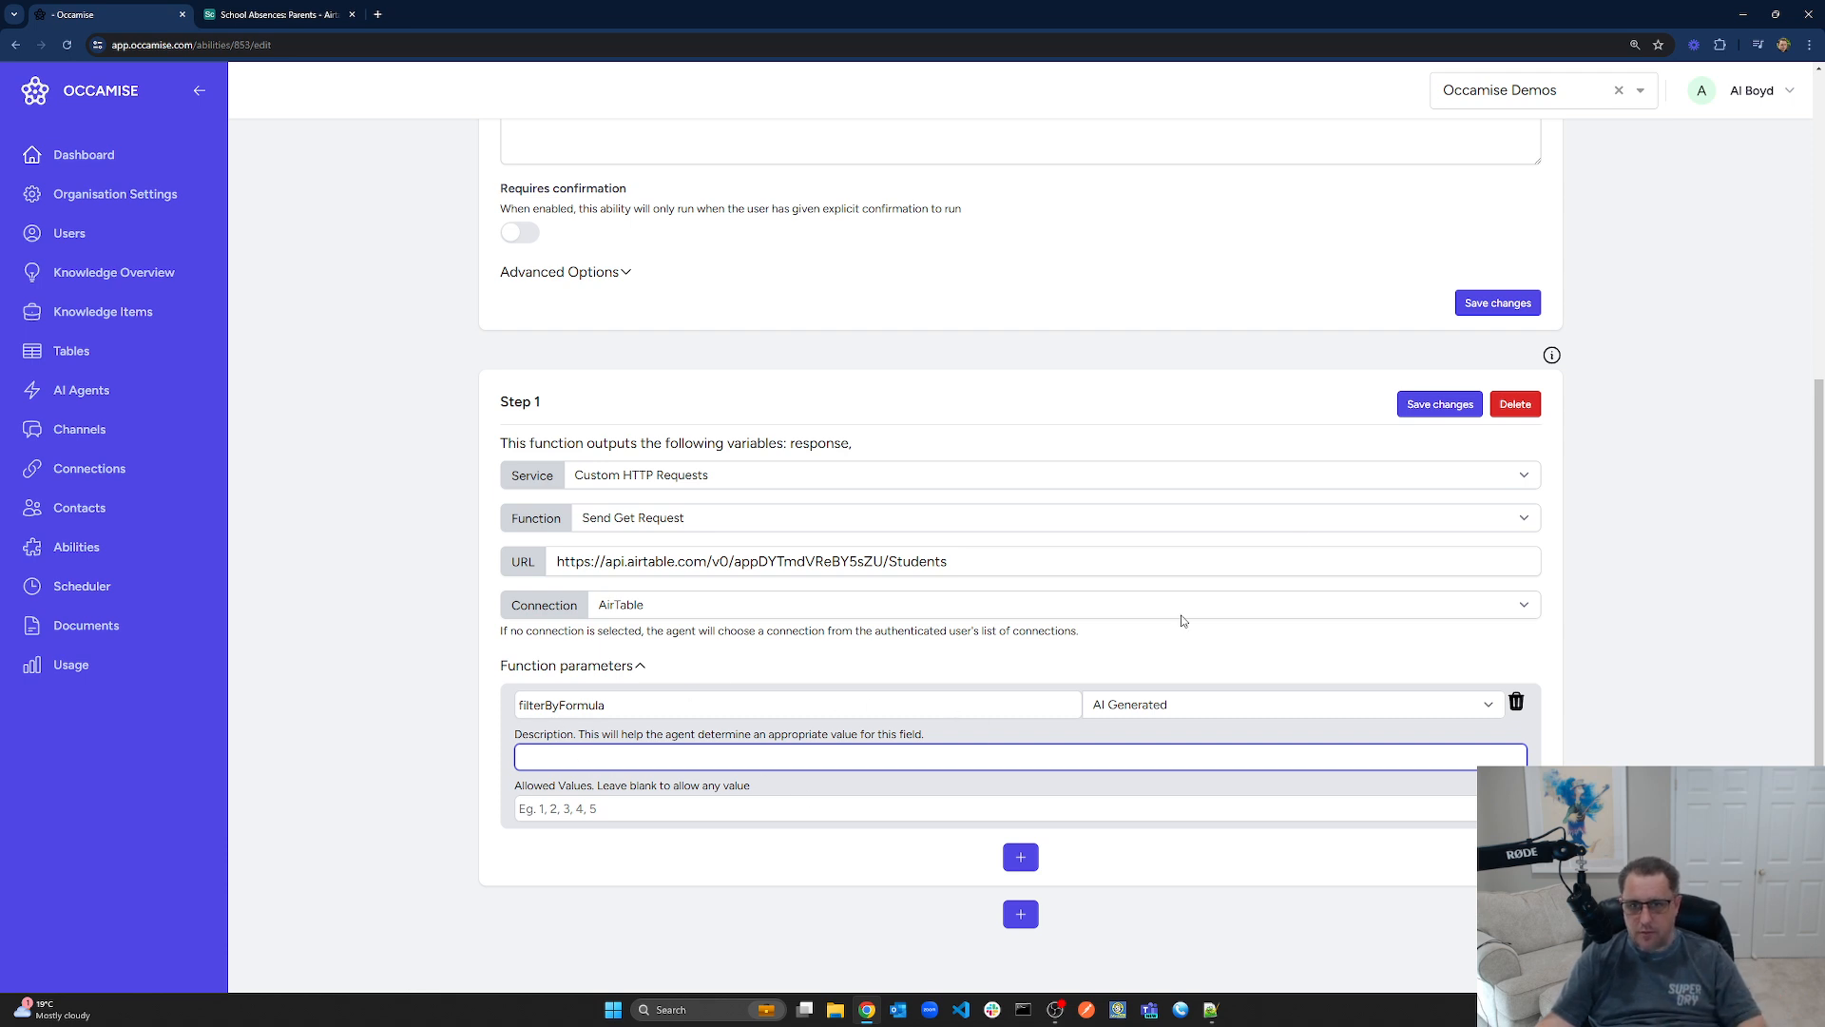
pyautogui.click(1440, 405)
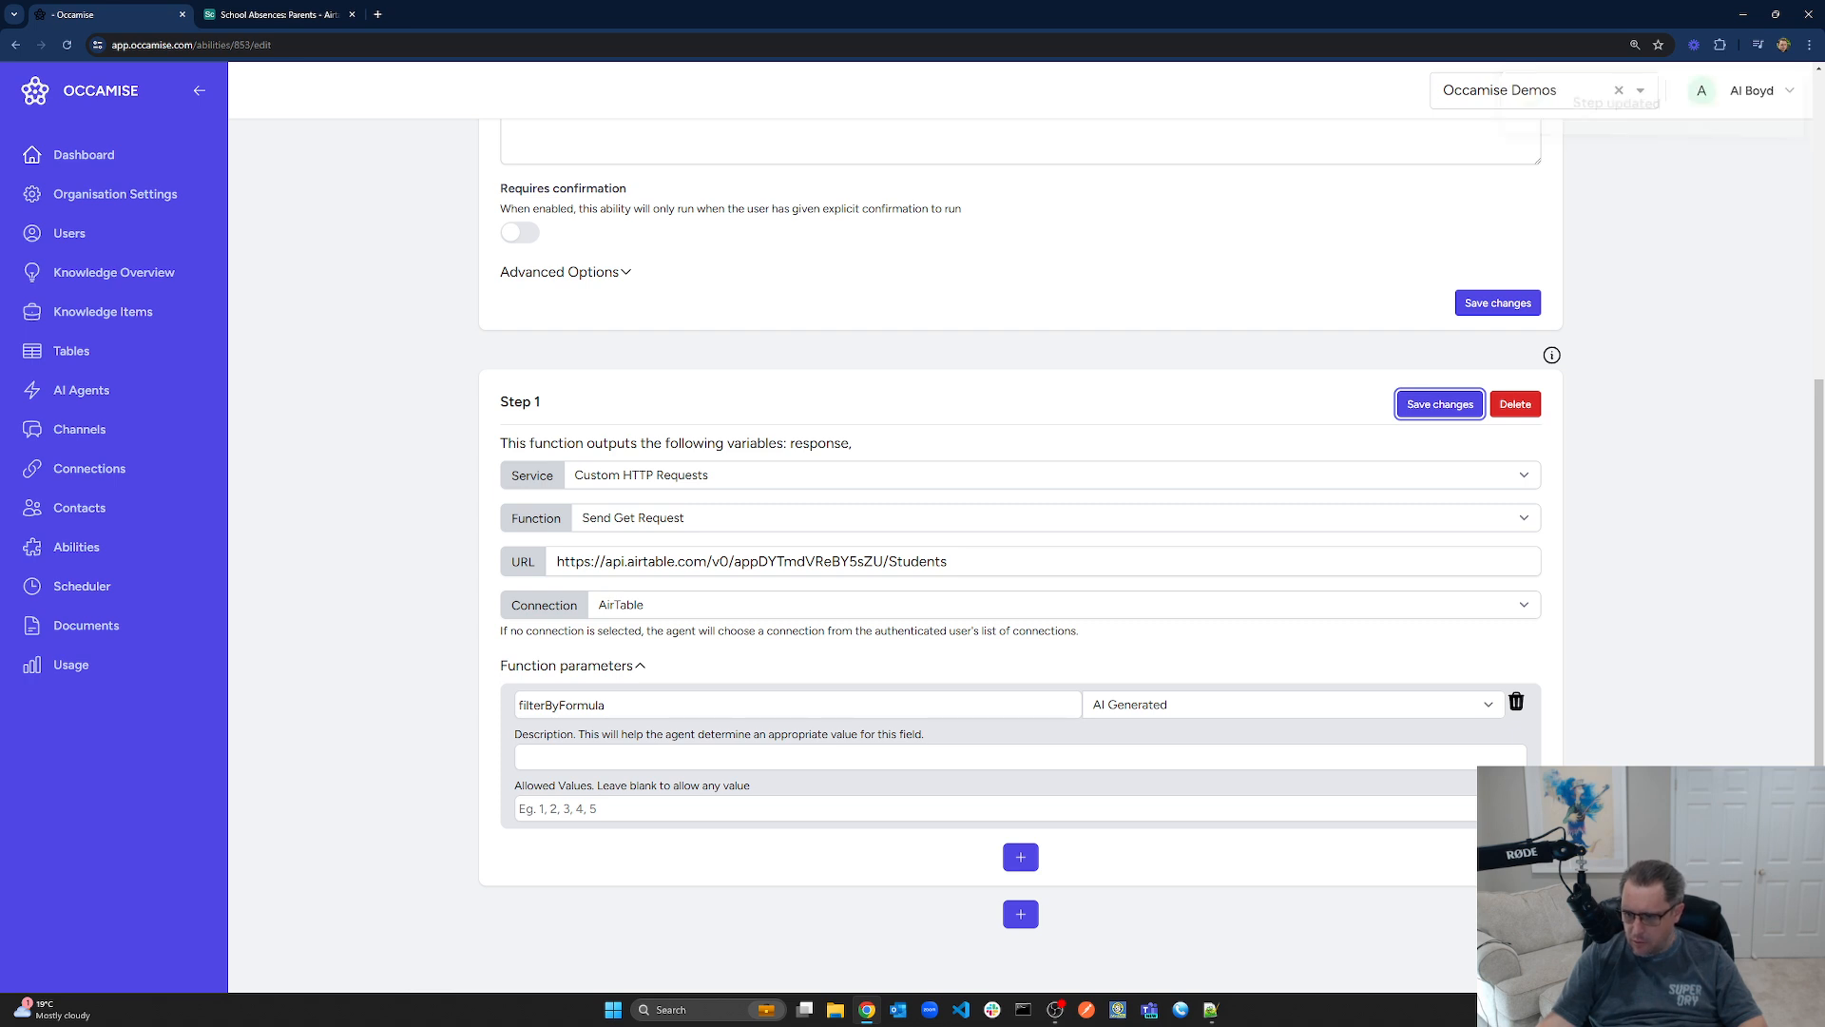
pyautogui.hotkey('alt', 'Tab')
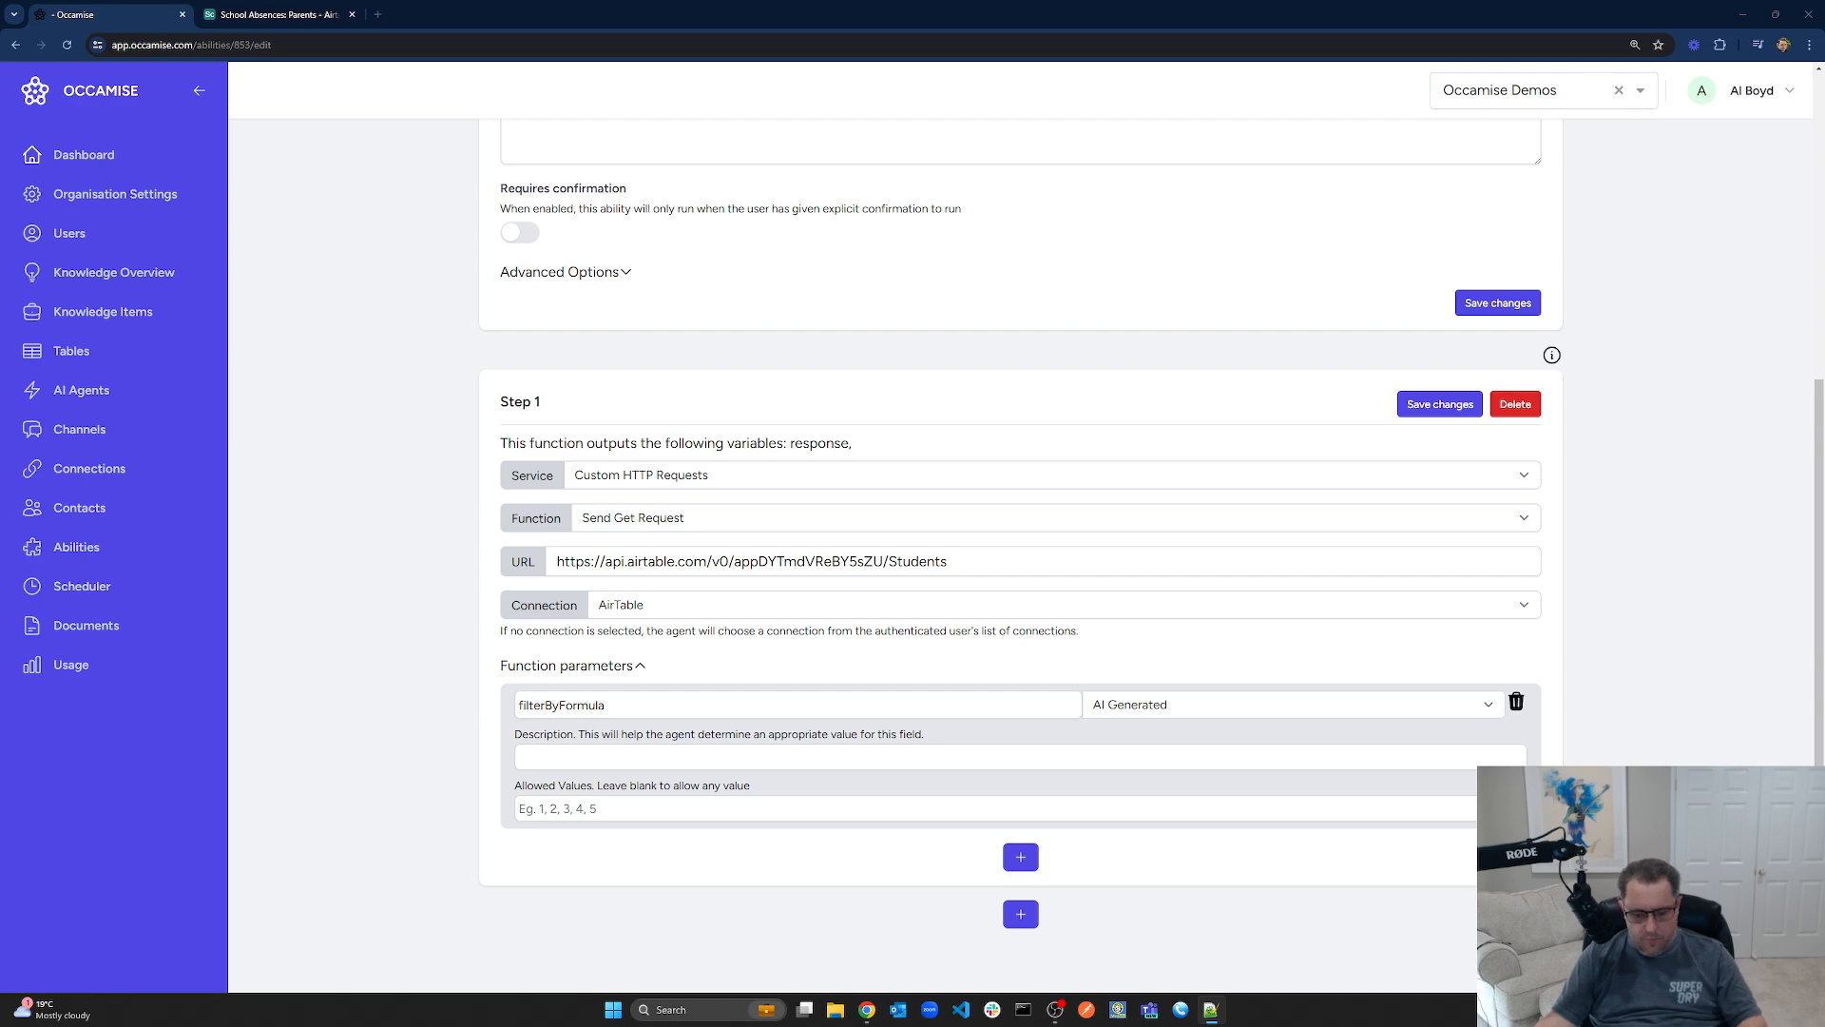
pyautogui.scroll(5, 1049, 685)
pyautogui.scroll(1, 1050, 685)
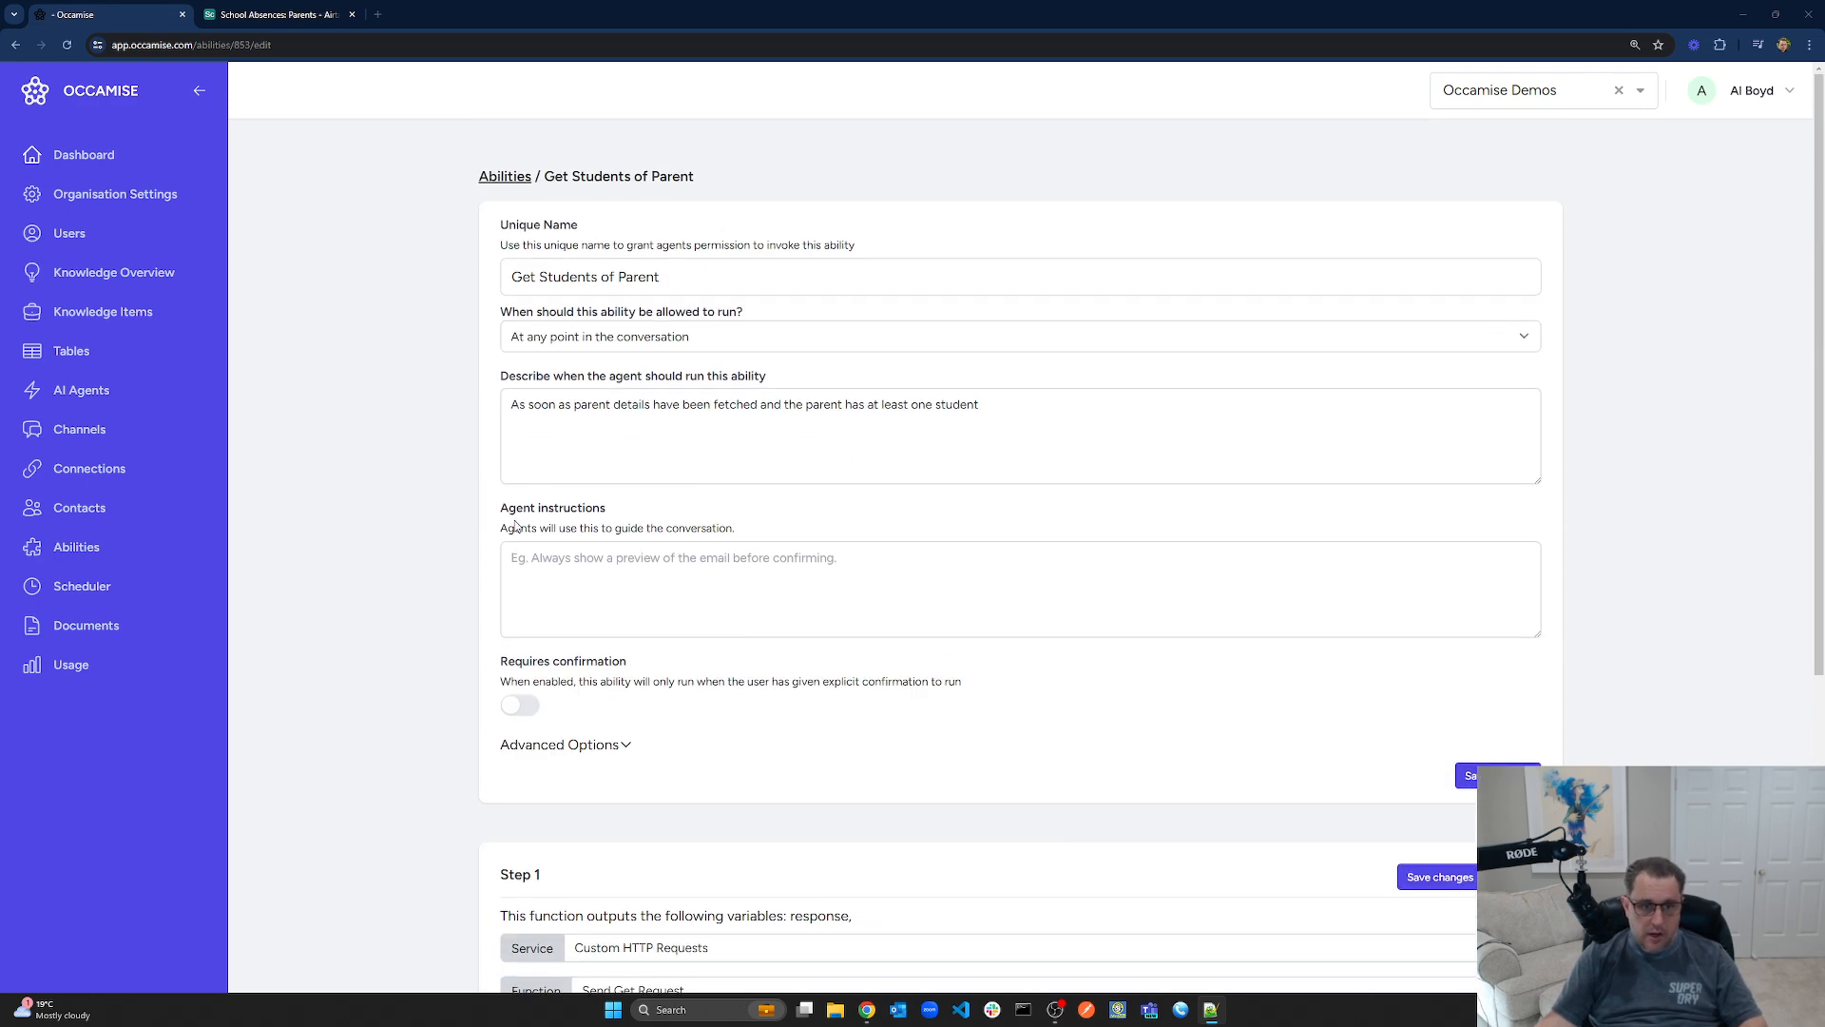
# Paste agent instructions describing the OR(RECORD_ID()='xxxx',RECORD_ID()='yyyy') filterByFormula format, then save the step and ability
pyautogui.click(649, 632)
pyautogui.write("Use this ability to fetch a parent's student information in order to accurately log a student absence.  The filterByFormula value should be in the following format: OR(RECORD_ID()='xxxx',RECORD_ID()='yyyy') where xxxx and yyyy are student IDs")
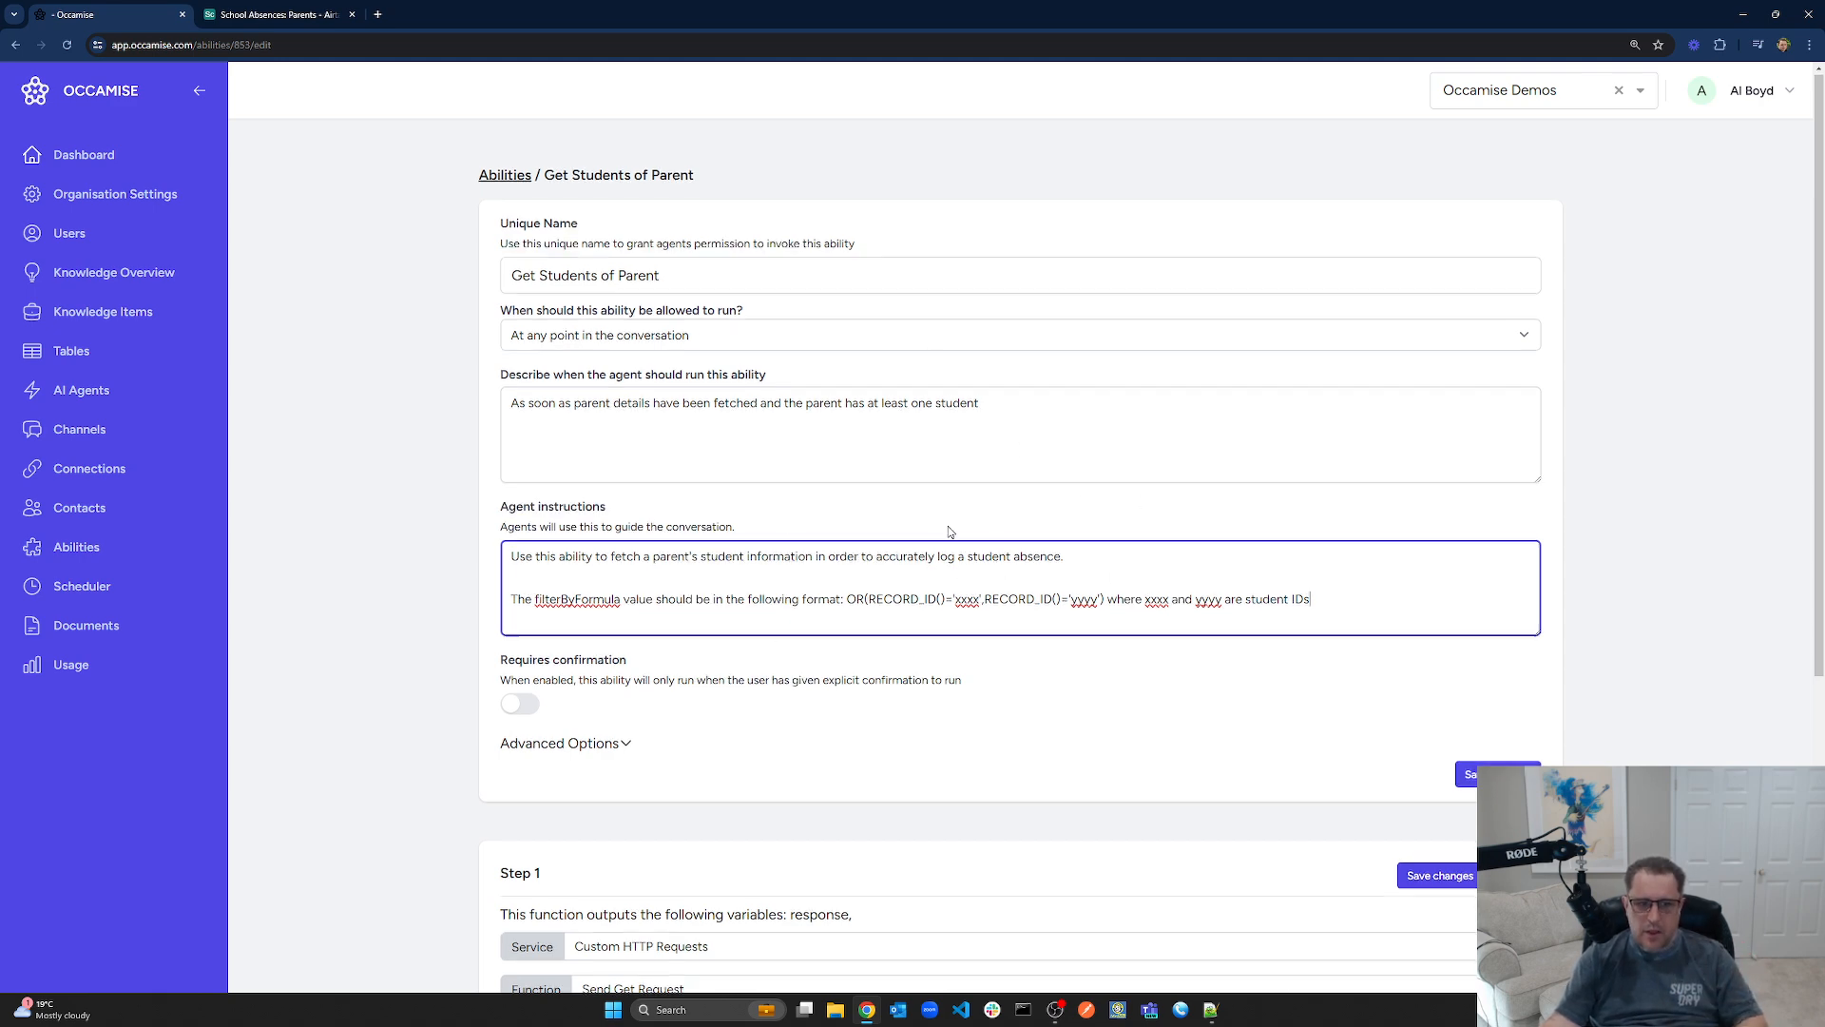
pyautogui.scroll(-5, 908, 608)
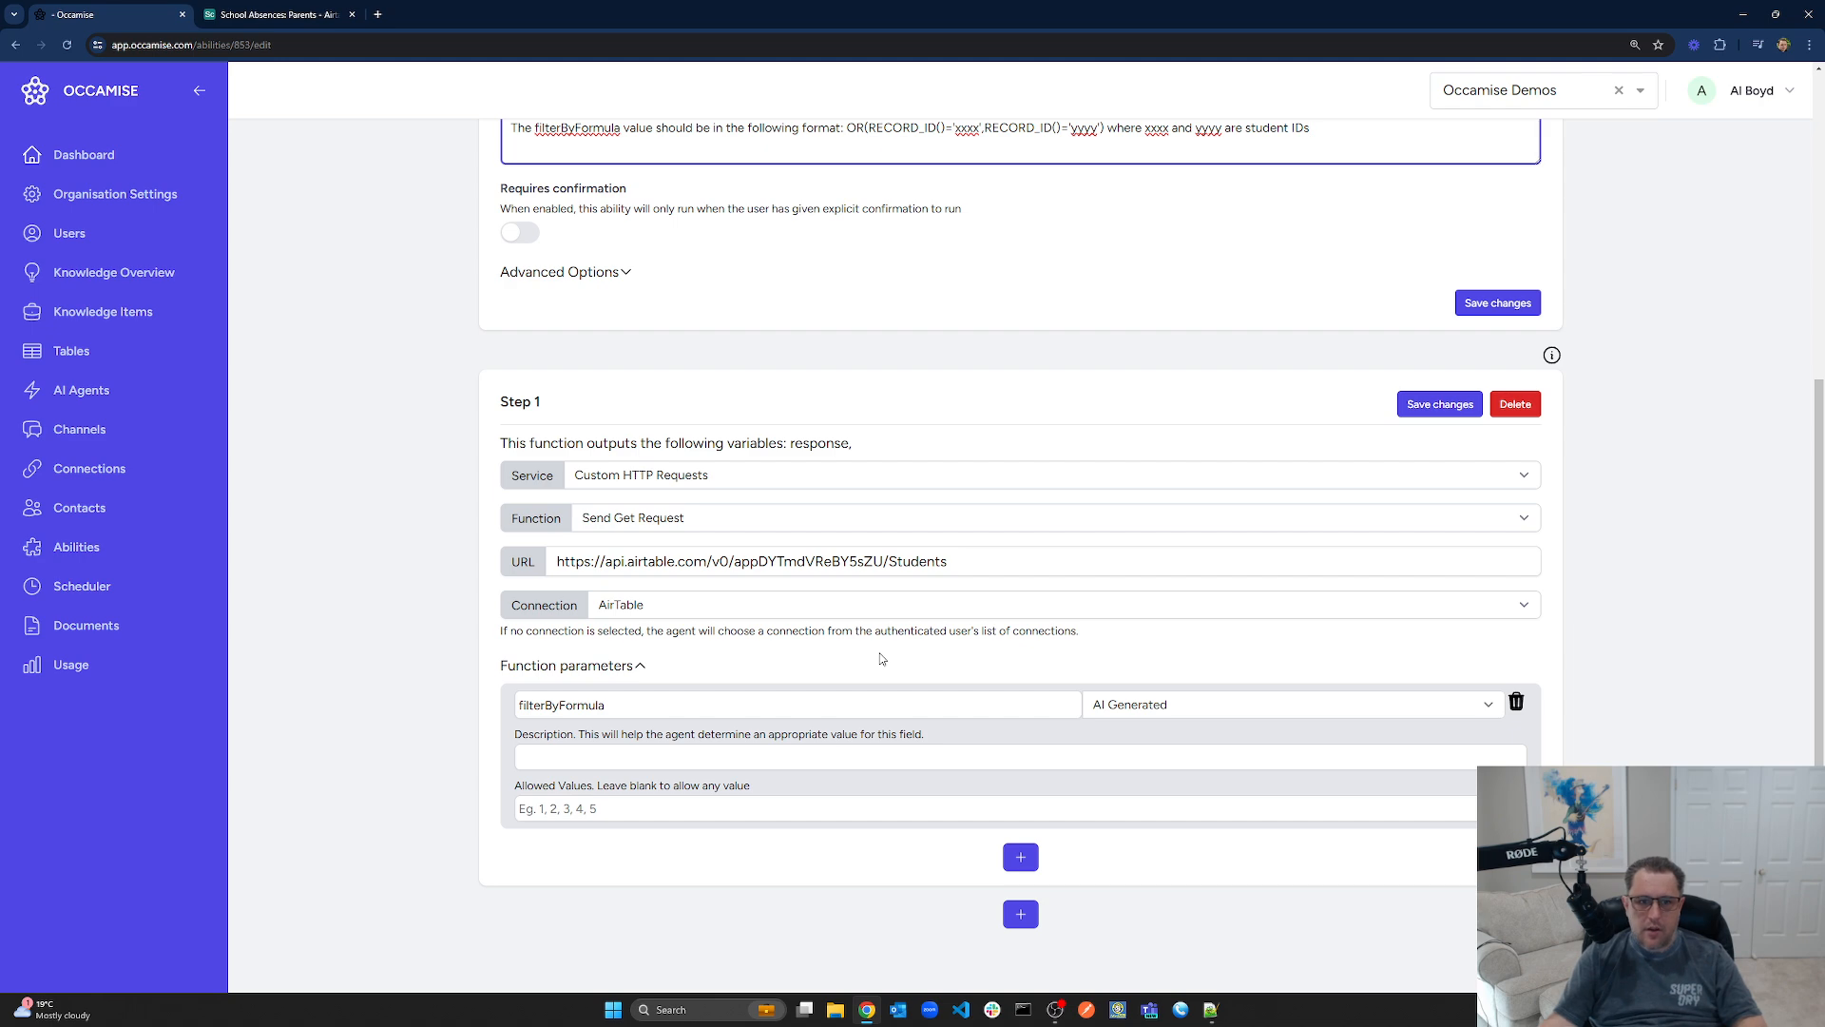
pyautogui.scroll(5, 879, 646)
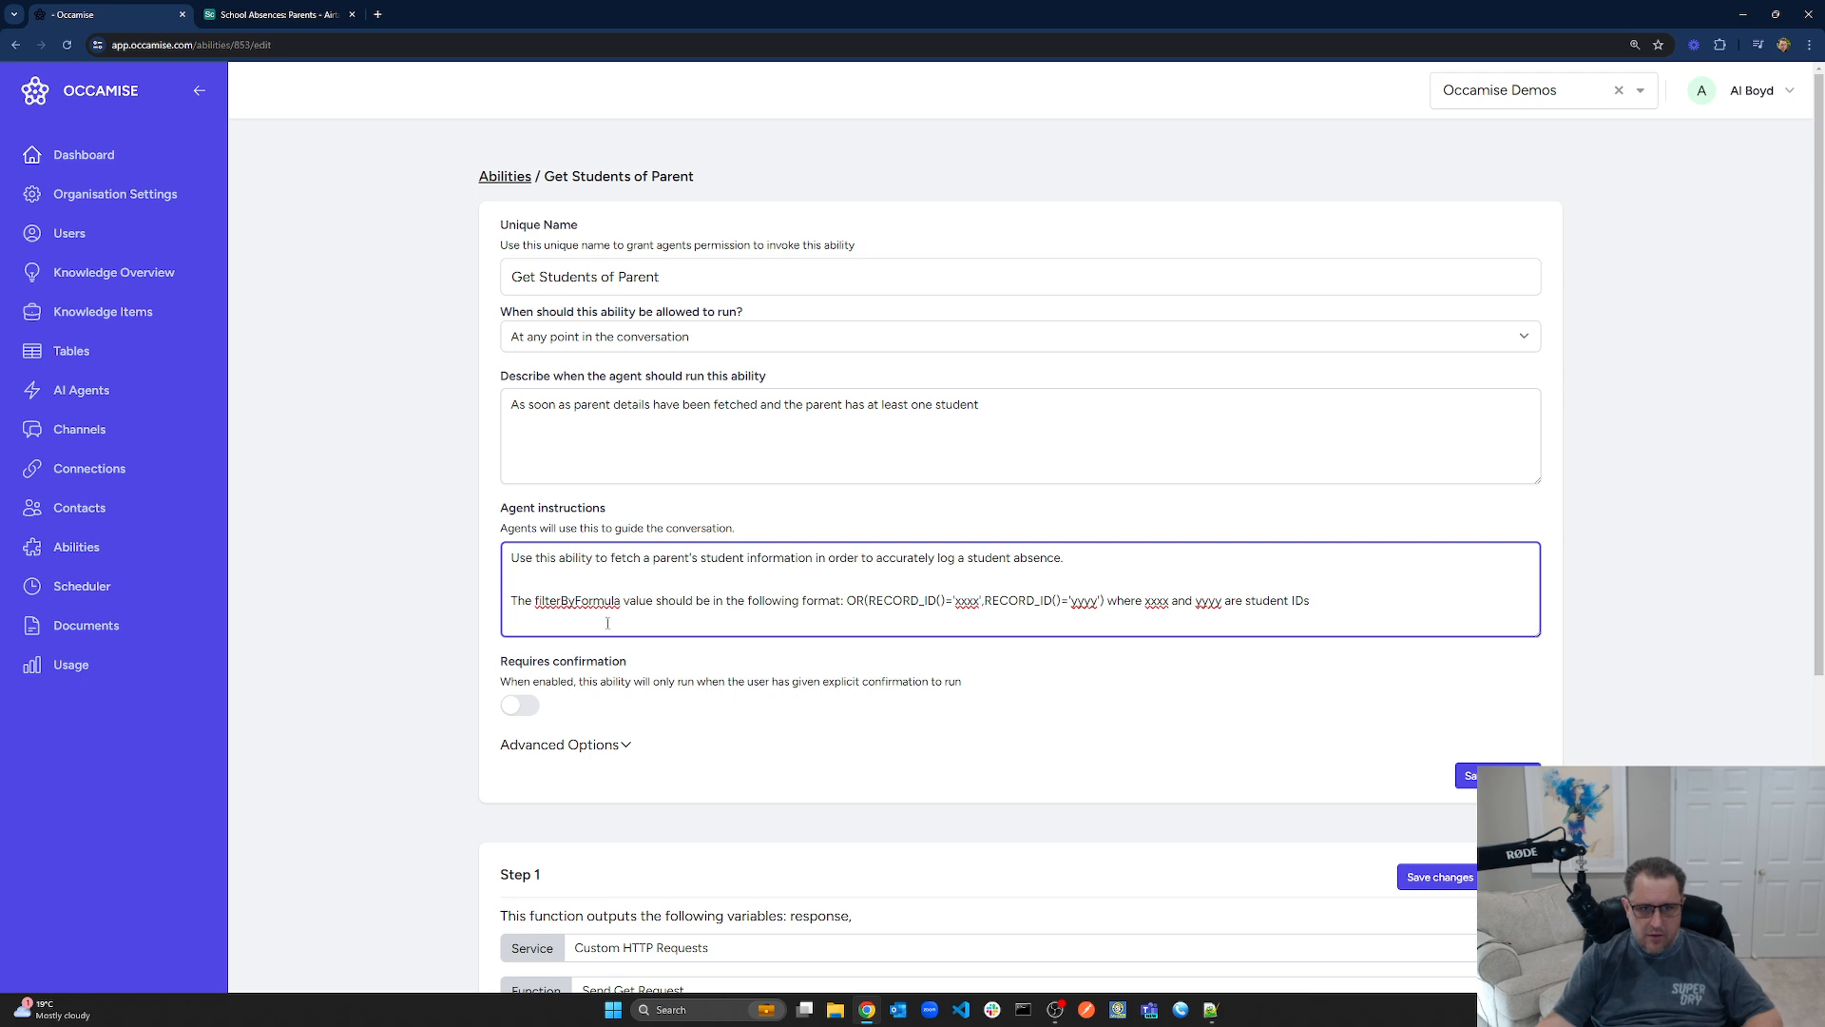
pyautogui.doubleClick(571, 599)
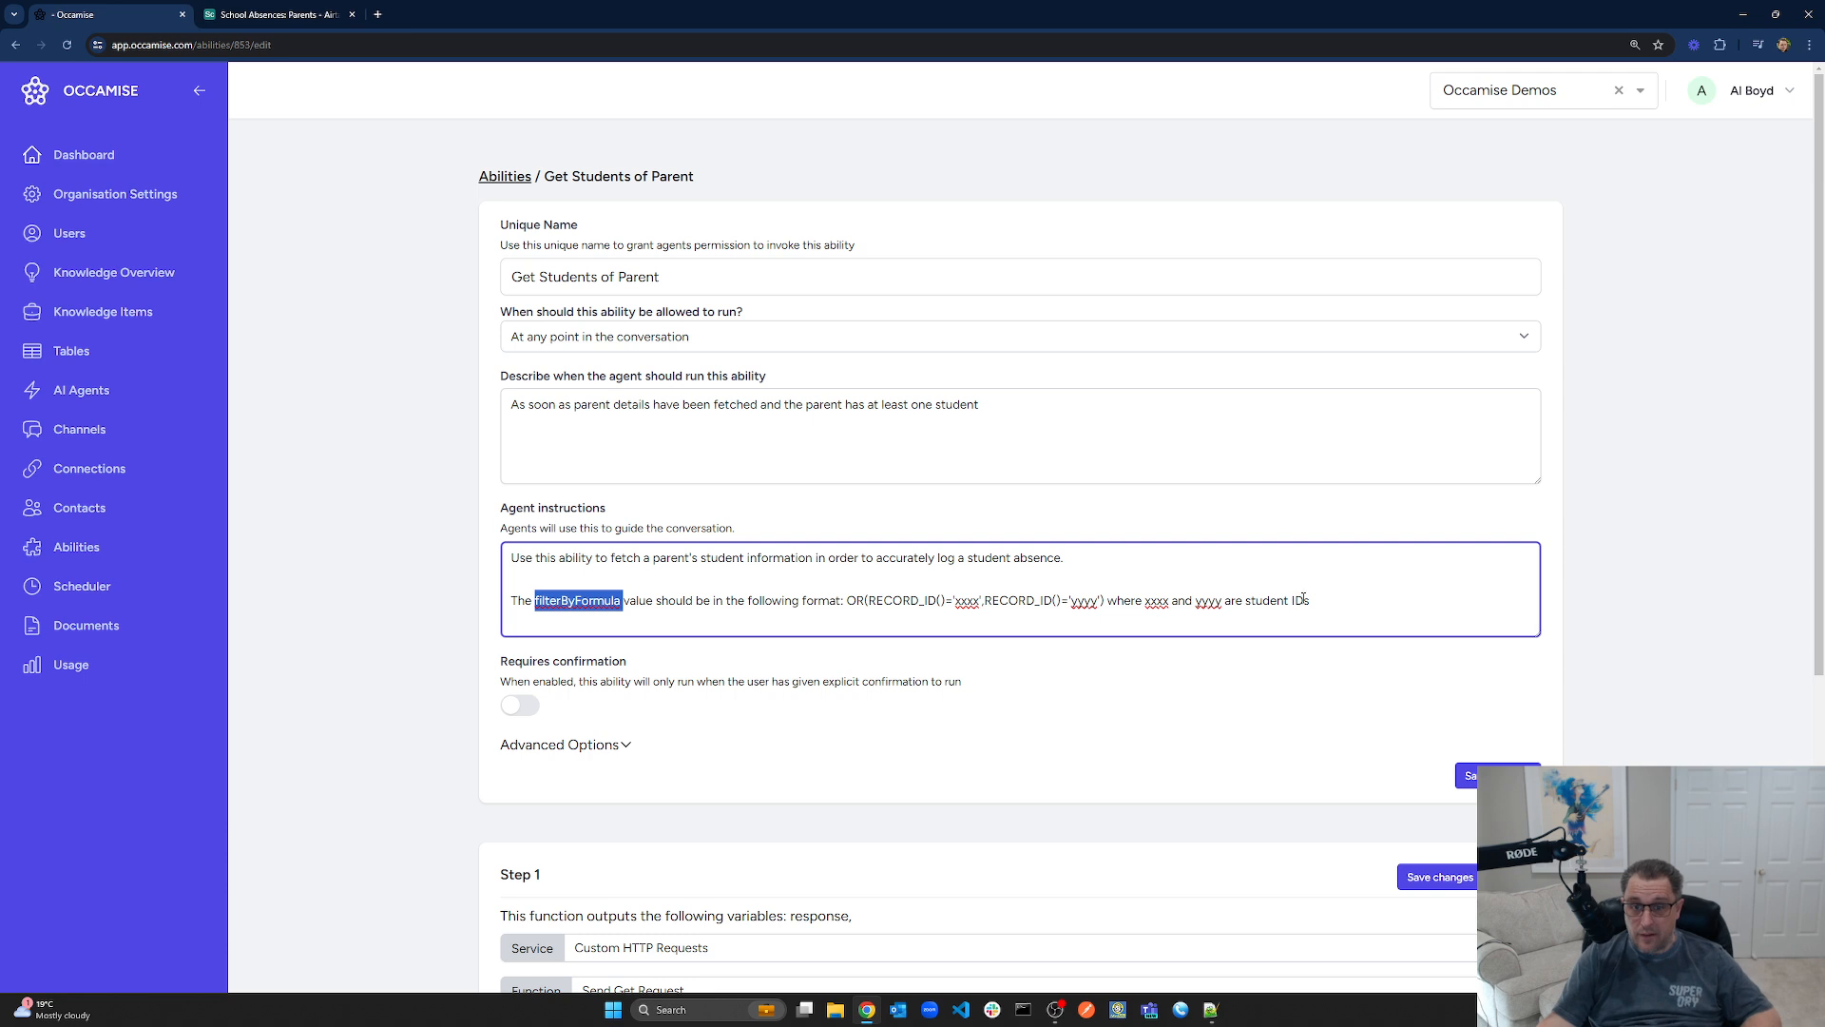
pyautogui.moveTo(1347, 600); pyautogui.dragTo(510, 600)
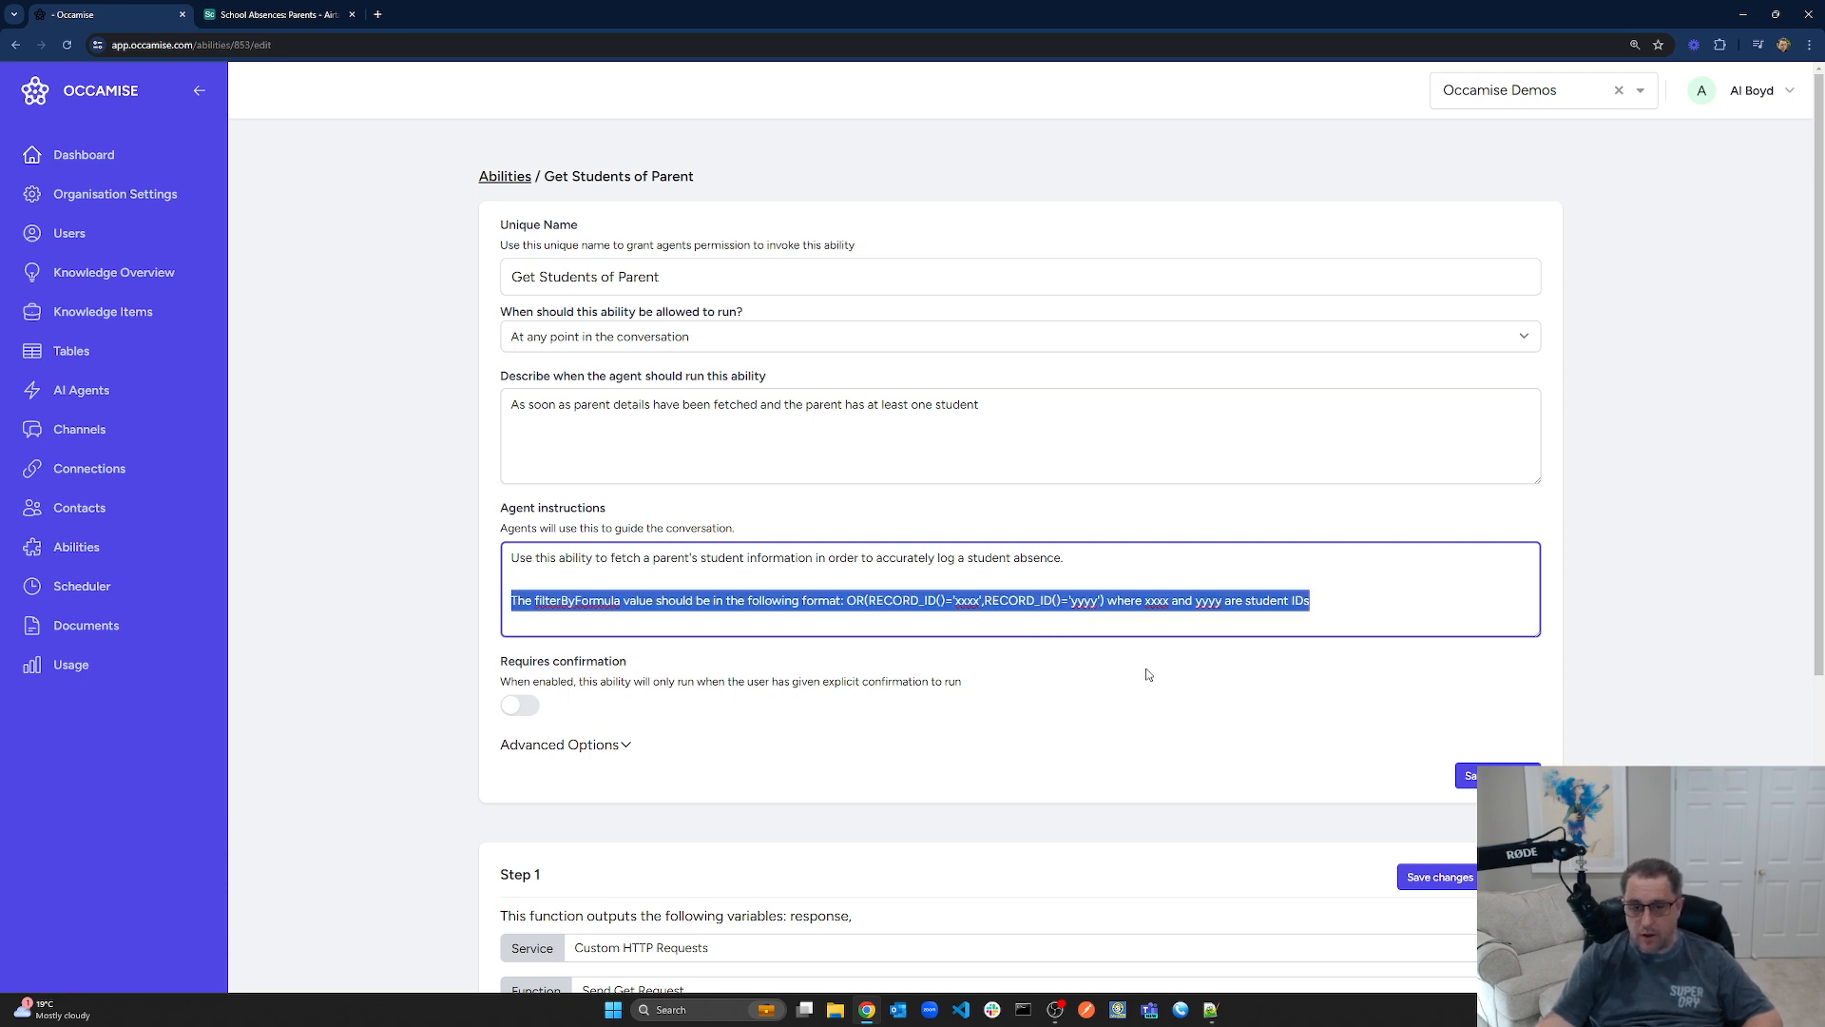
pyautogui.click(1311, 605)
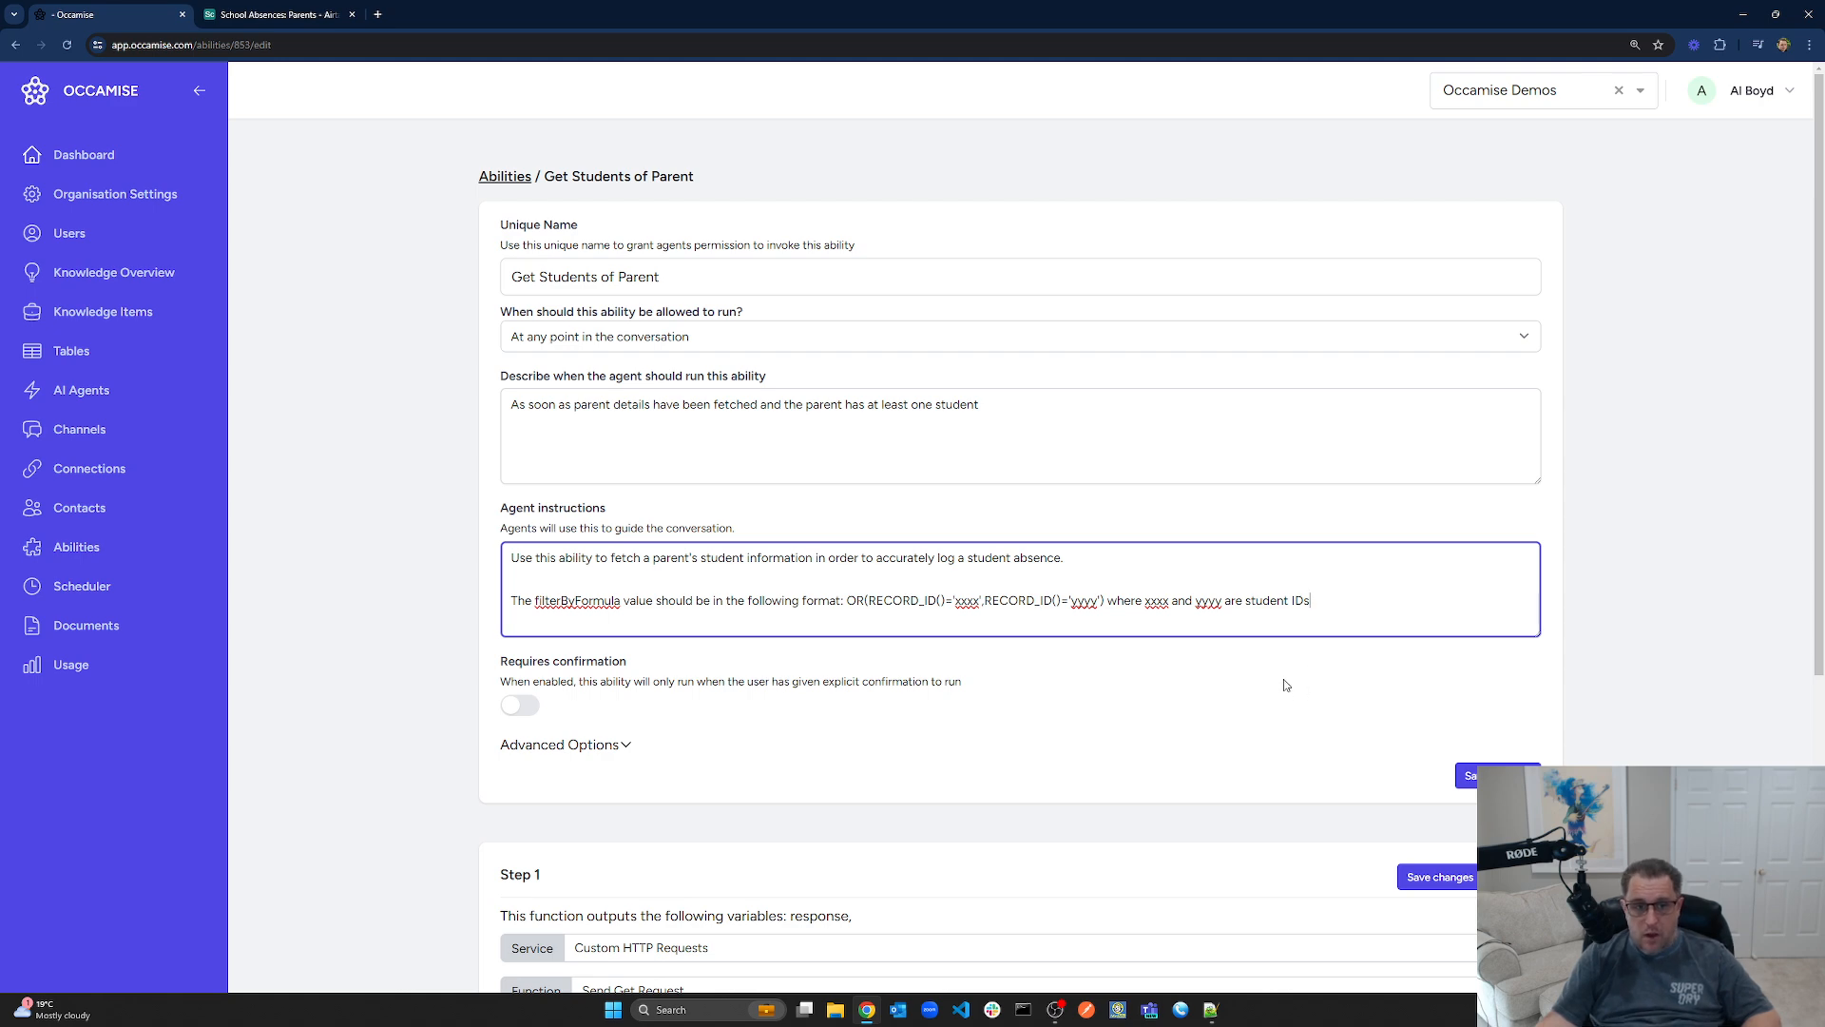
pyautogui.scroll(-5, 1281, 714)
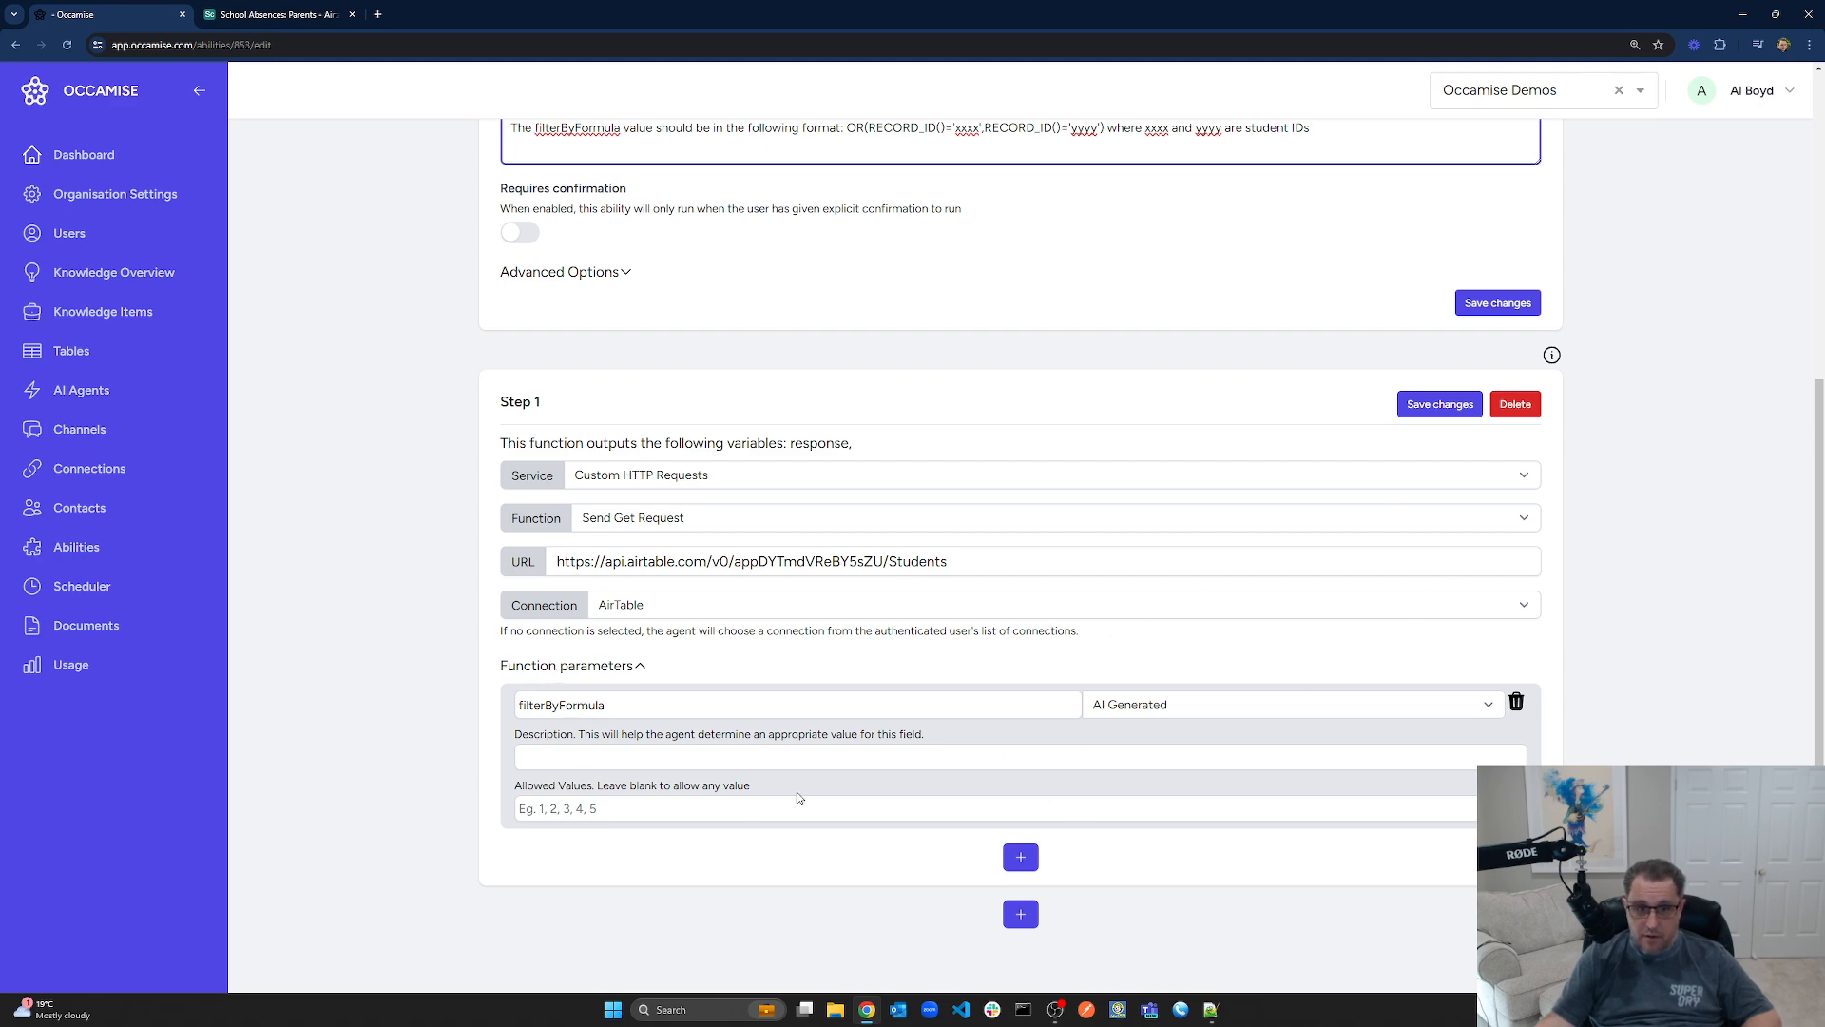
pyautogui.scroll(5, 798, 797)
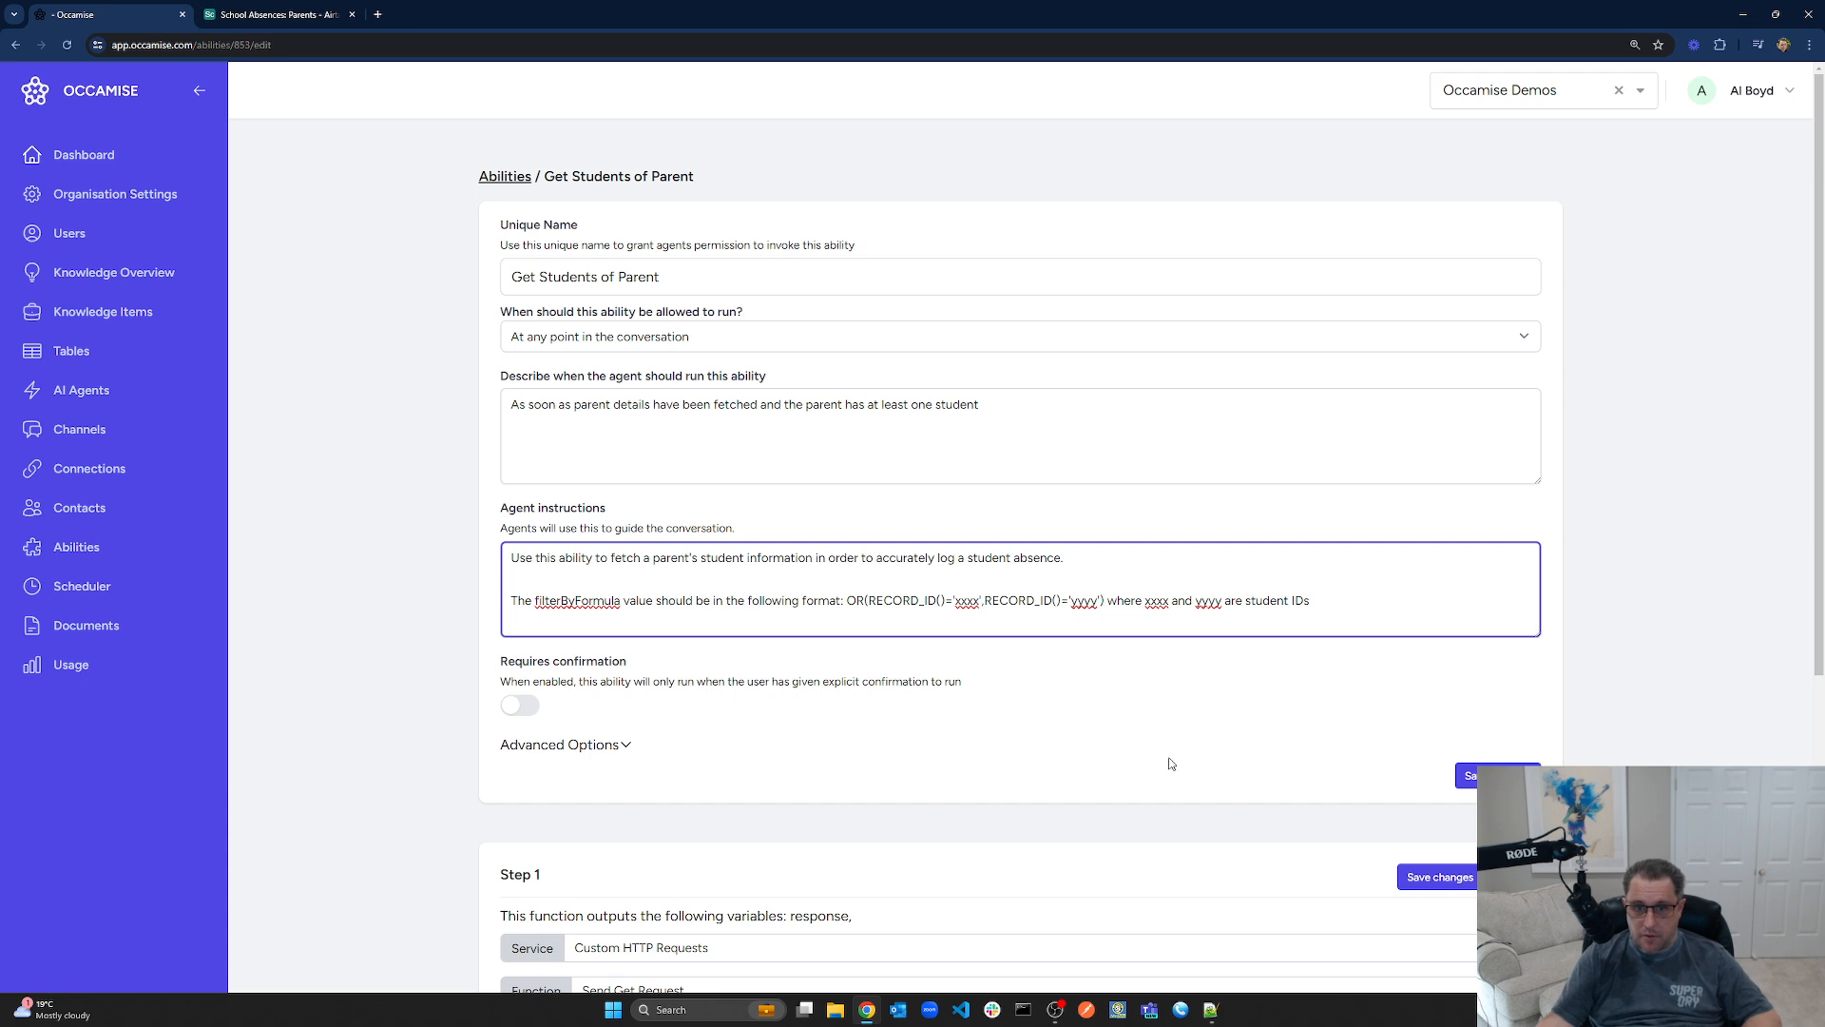
pyautogui.click(1440, 877)
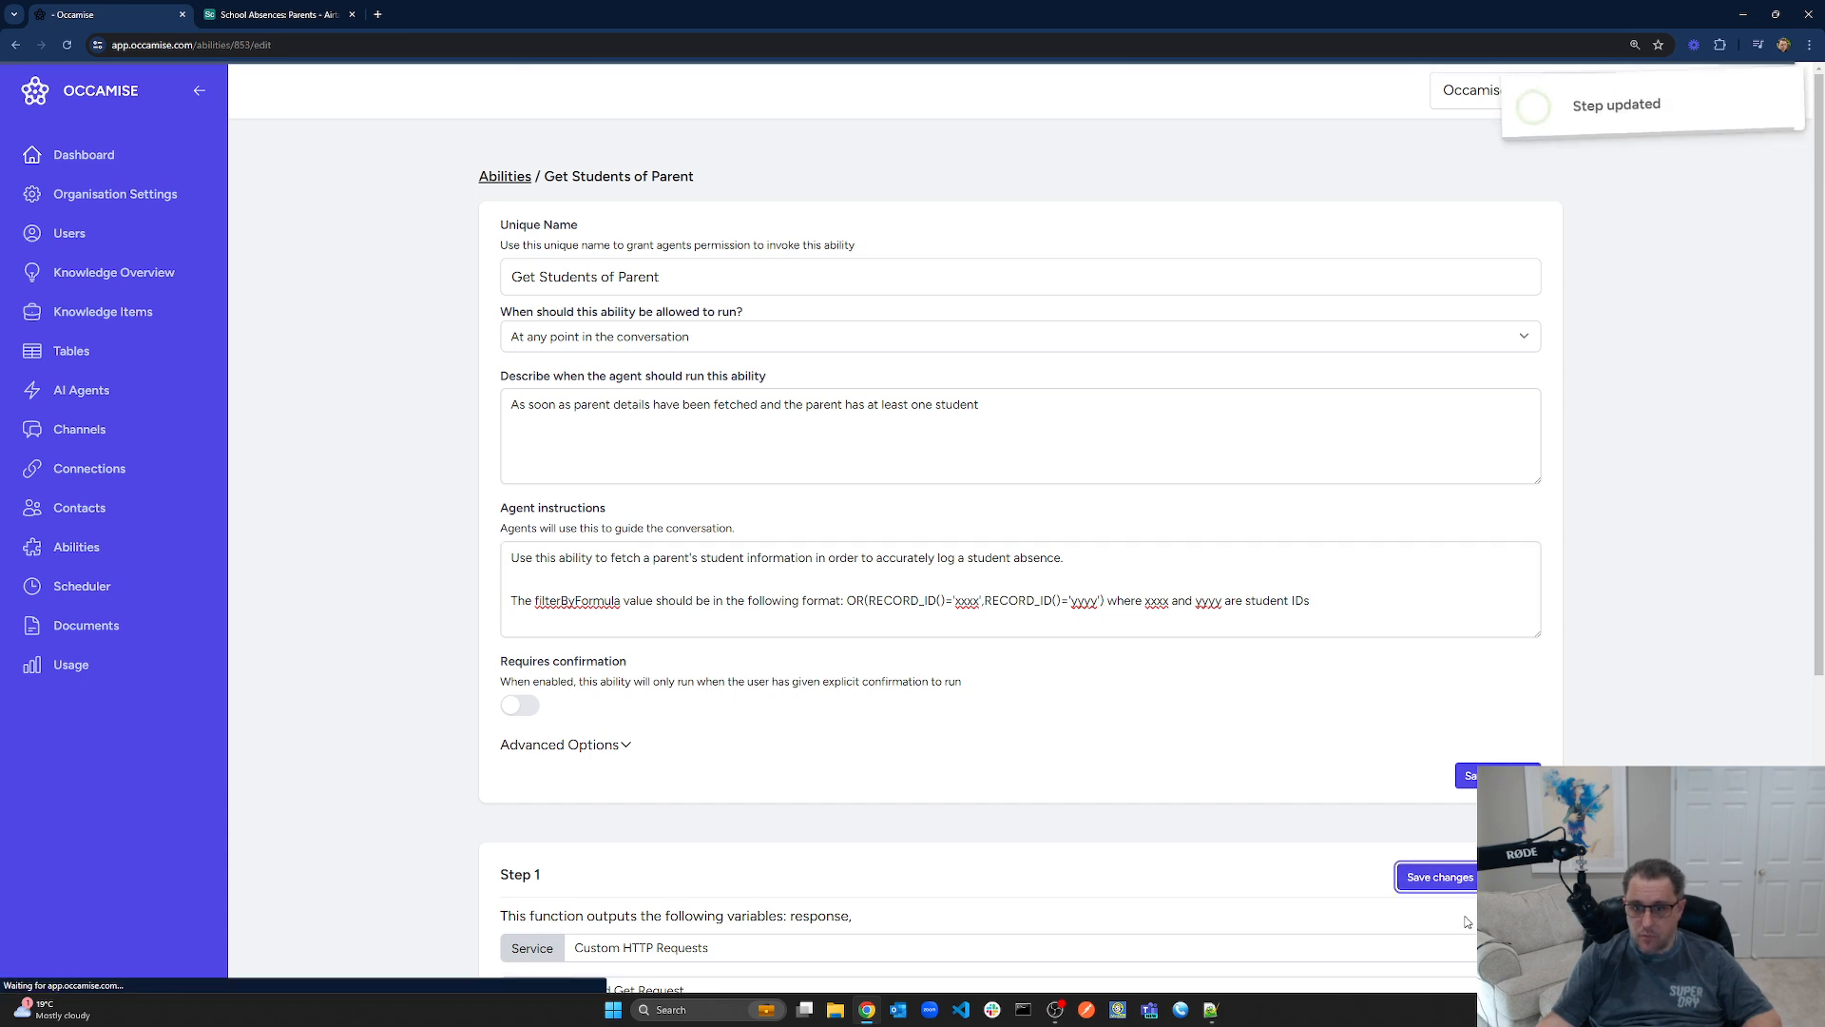
pyautogui.click(1469, 776)
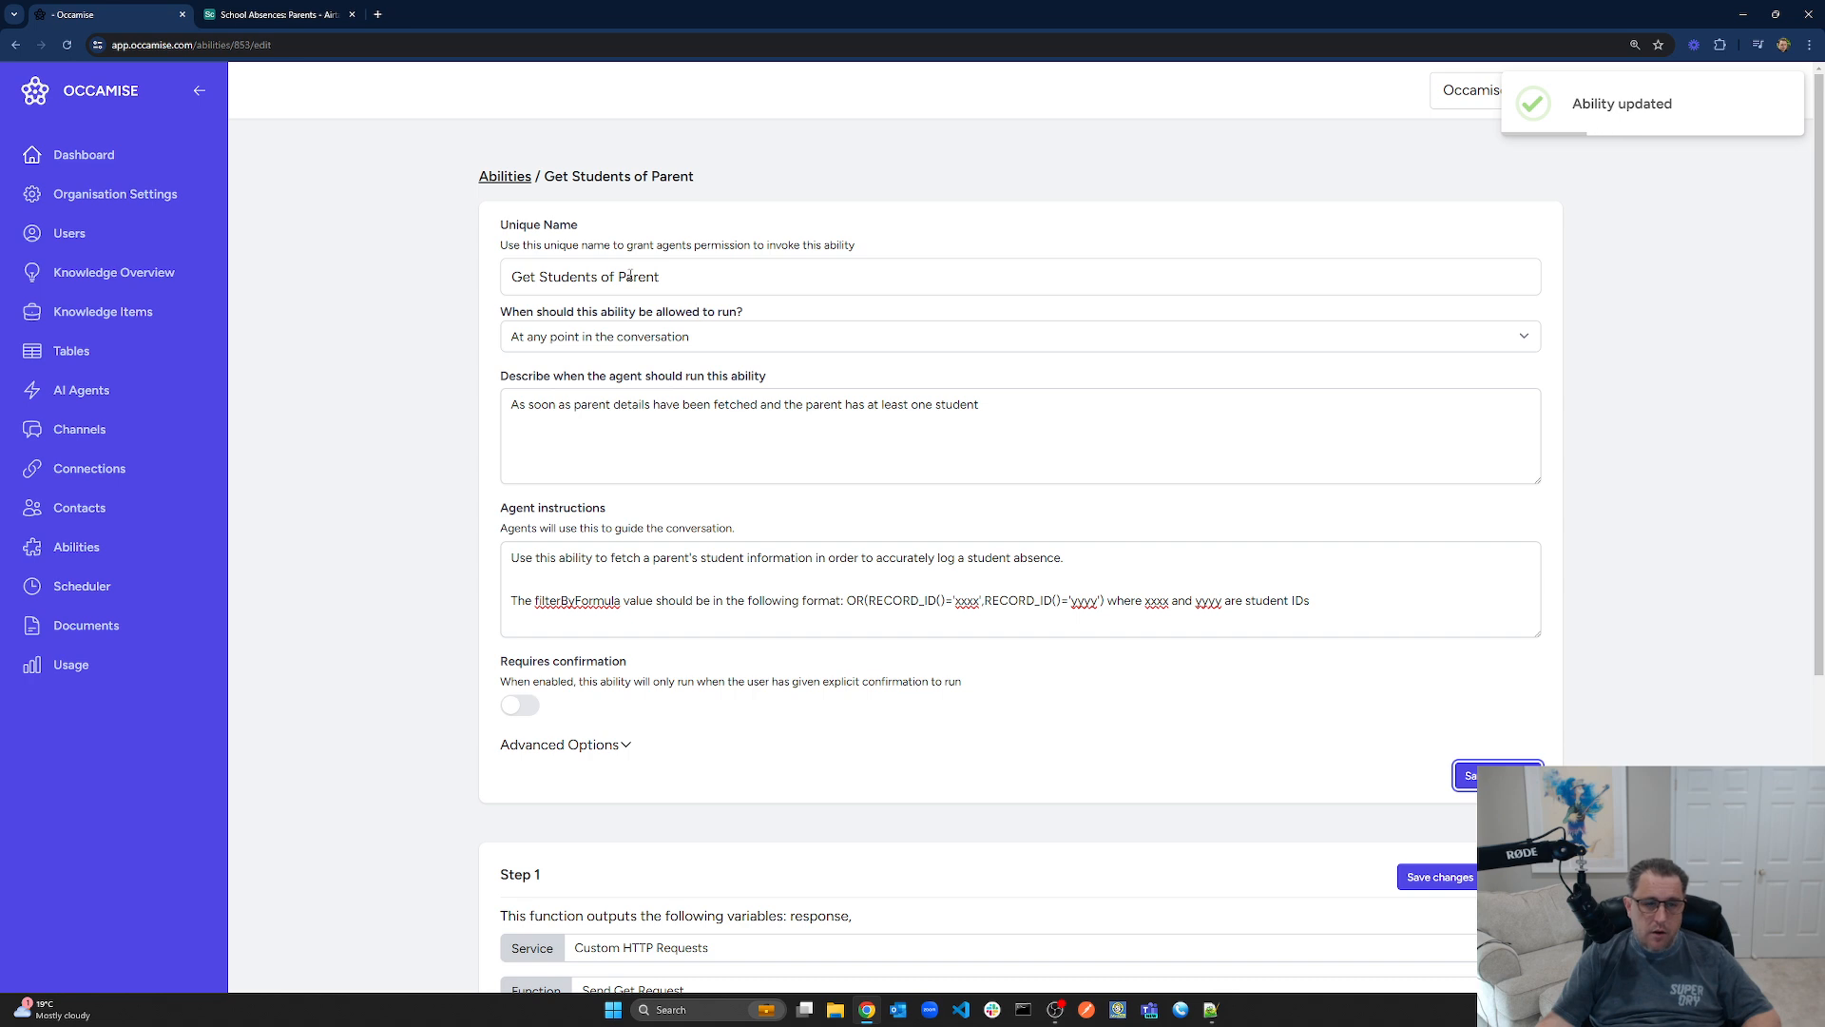
# From the Abilities list, add a new ability with the unique name 'Log student absence'
pyautogui.click(516, 179)
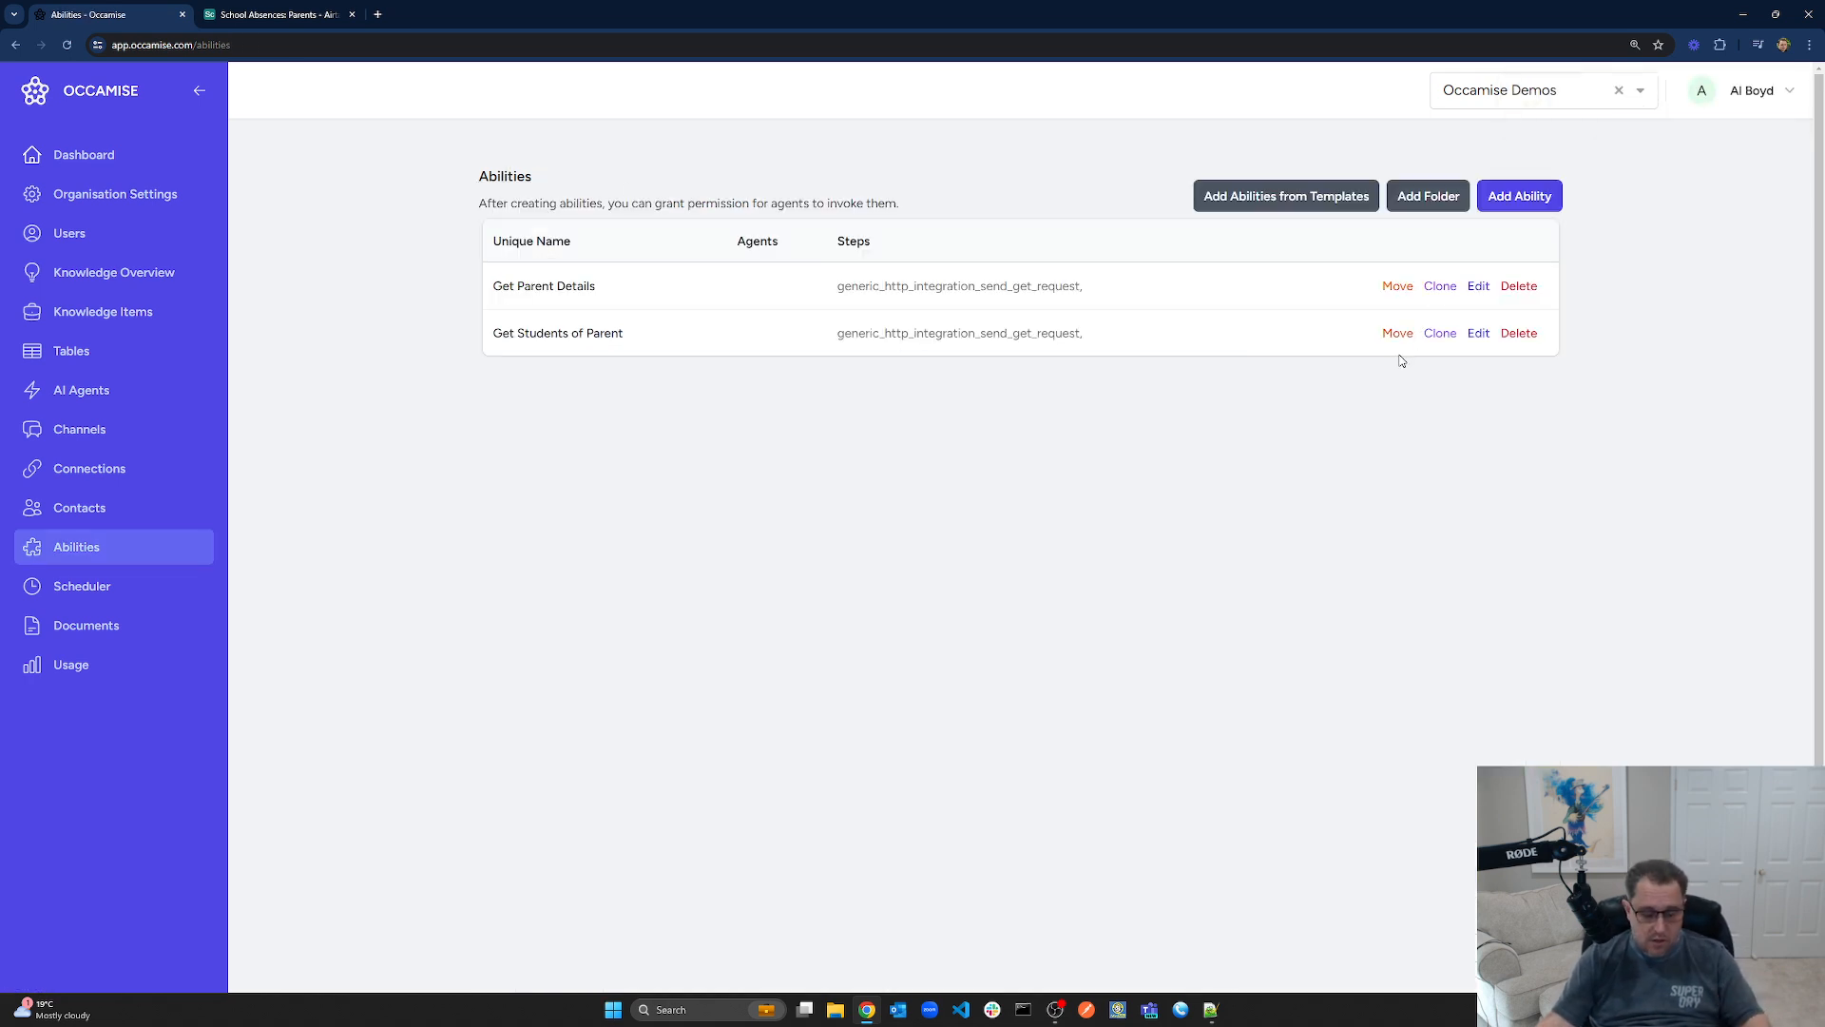
pyautogui.click(1517, 197)
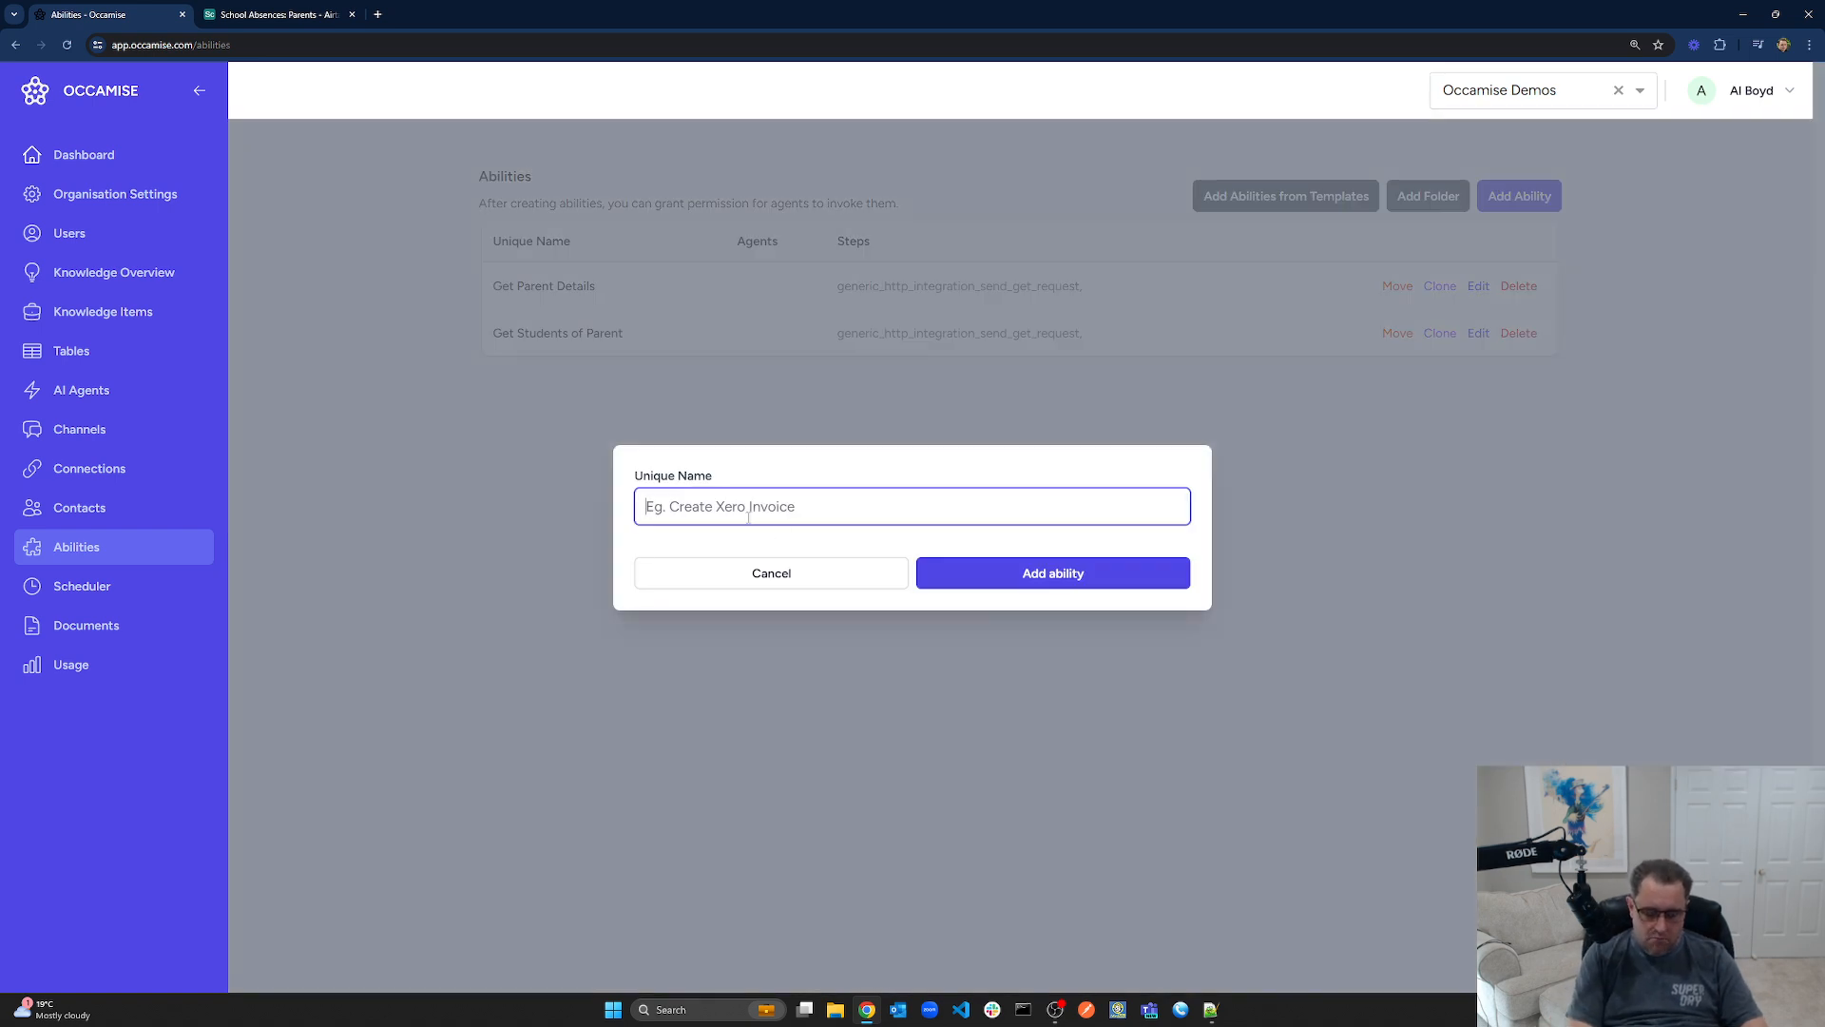
pyautogui.write('Log ')
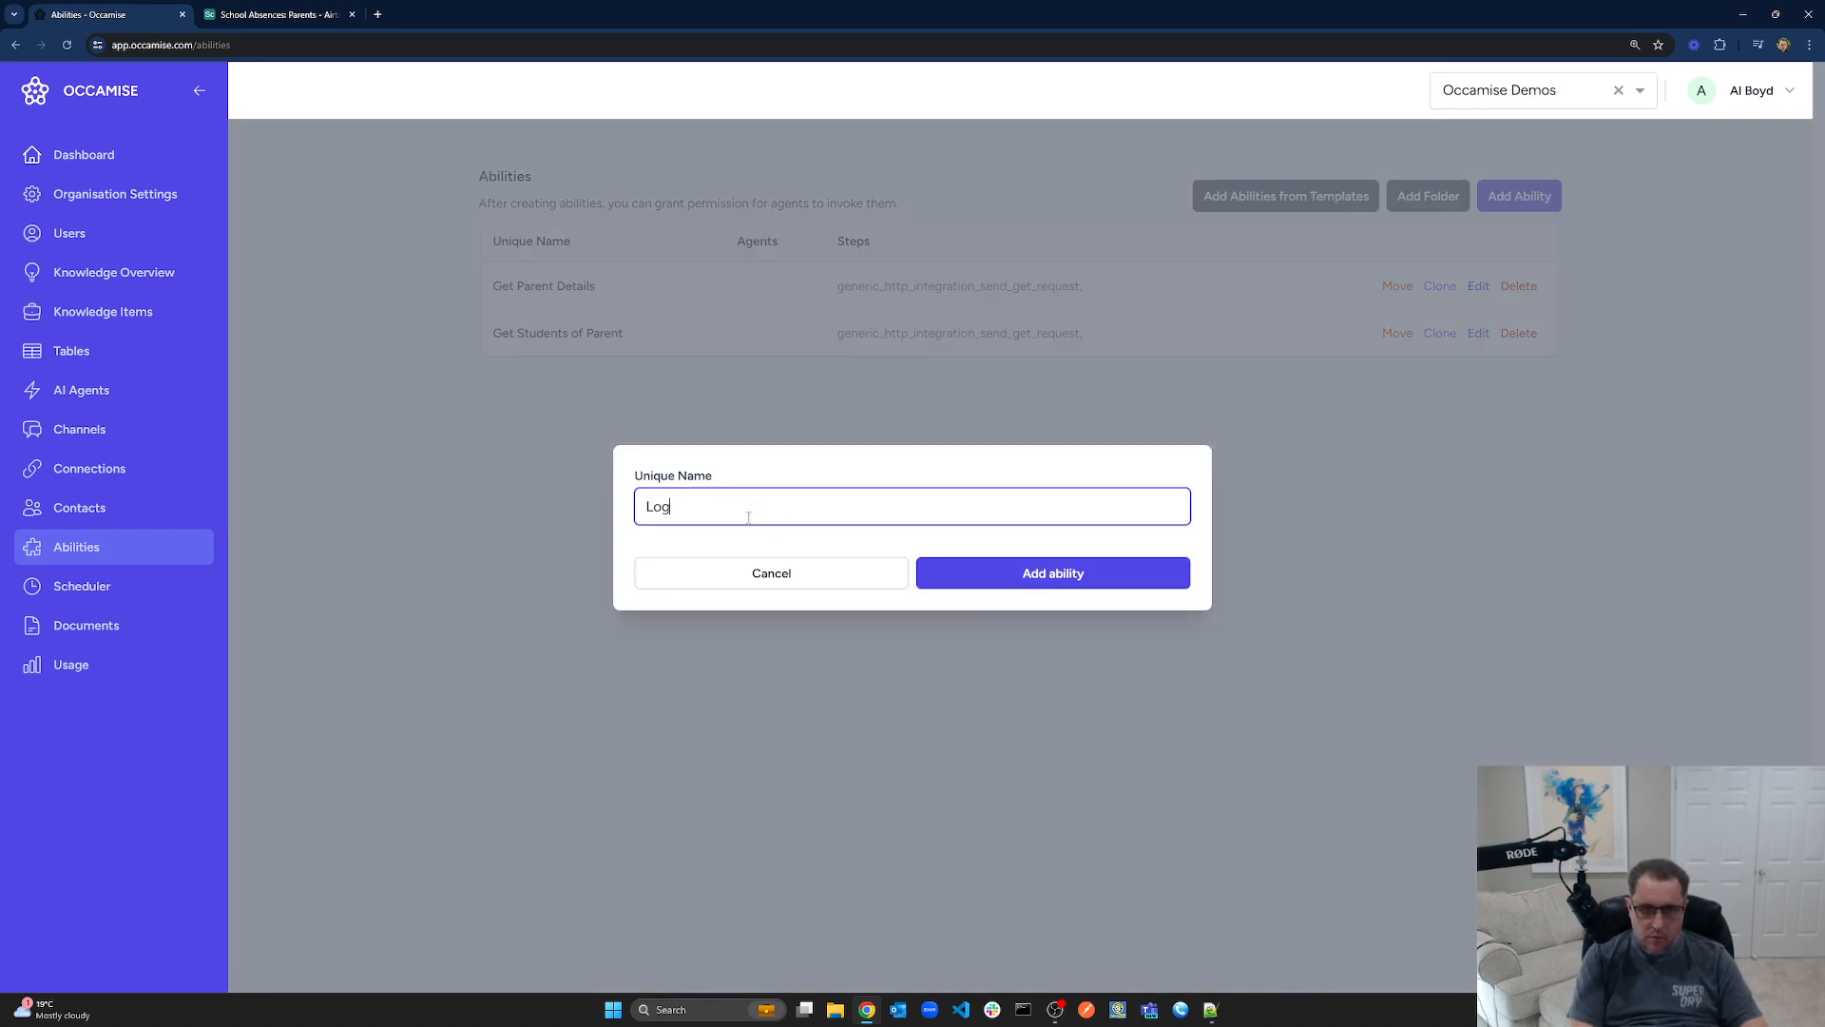
pyautogui.write('student absence')
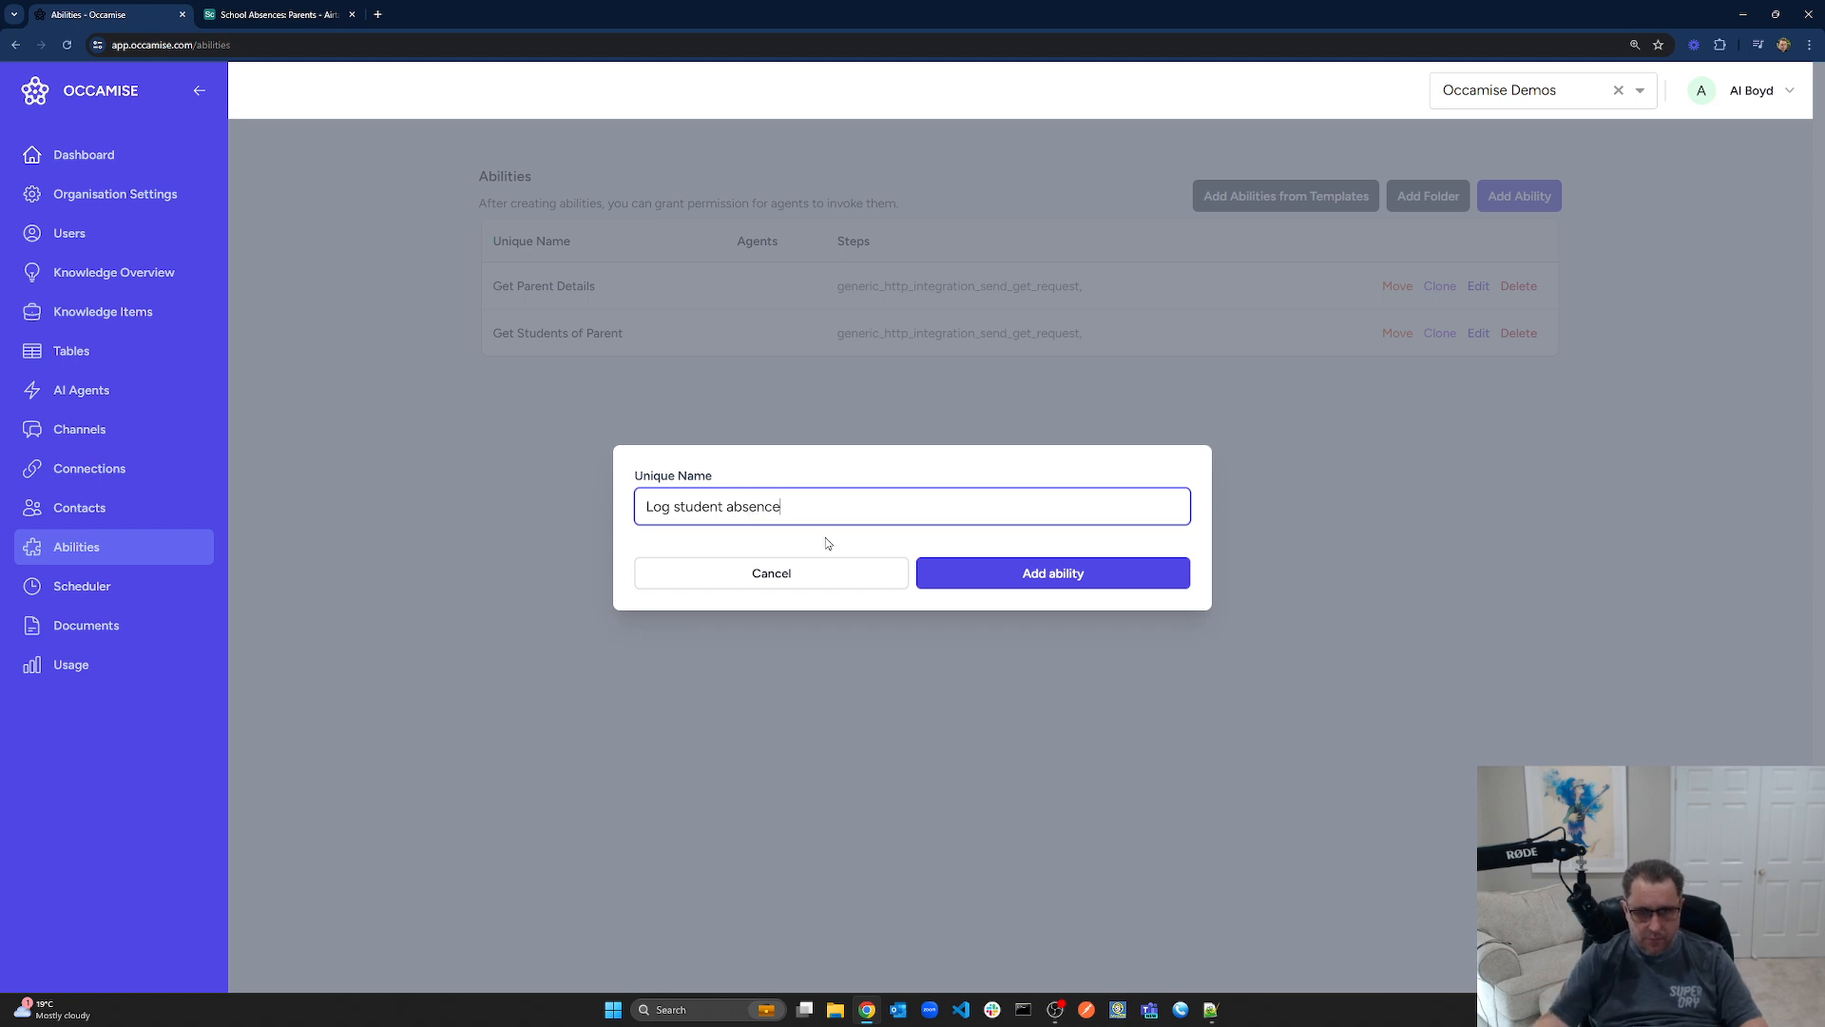
pyautogui.click(975, 575)
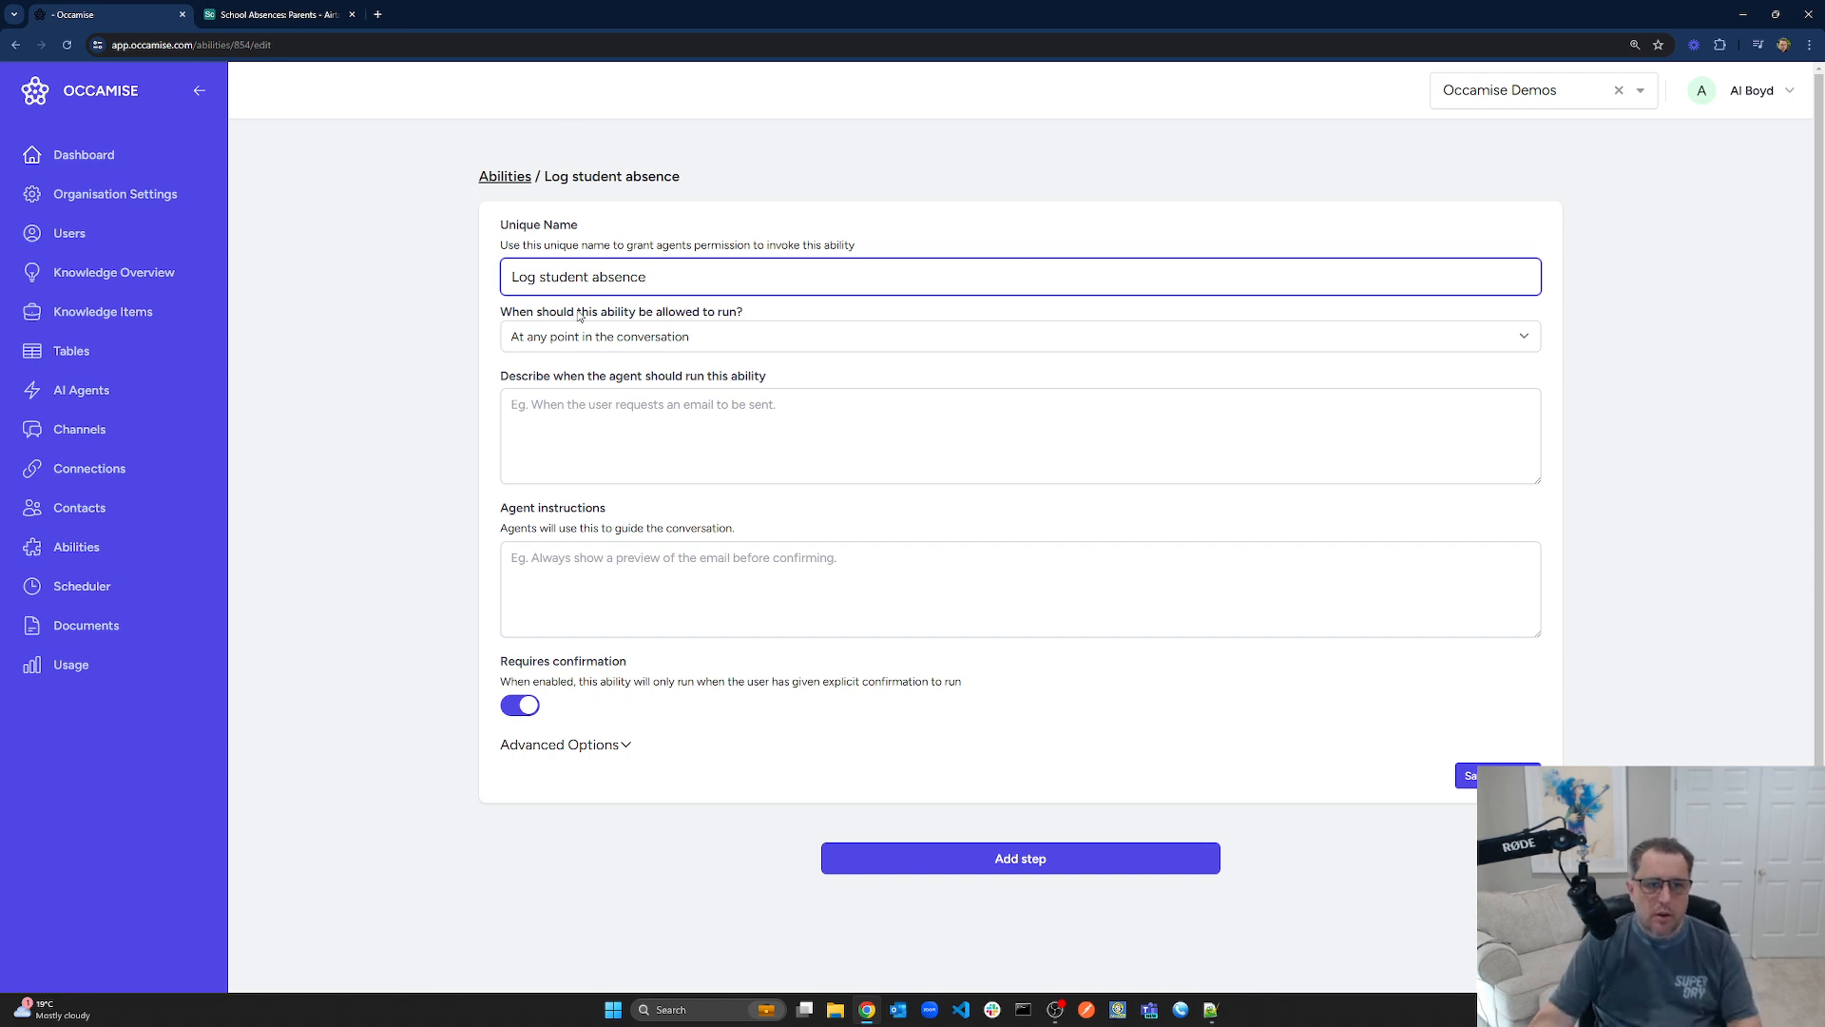
# Set the run condition to 'When the agent has captured and confirmed all the details for the student absence' and disable confirmation
pyautogui.moveTo(539, 277); pyautogui.dragTo(778, 273)
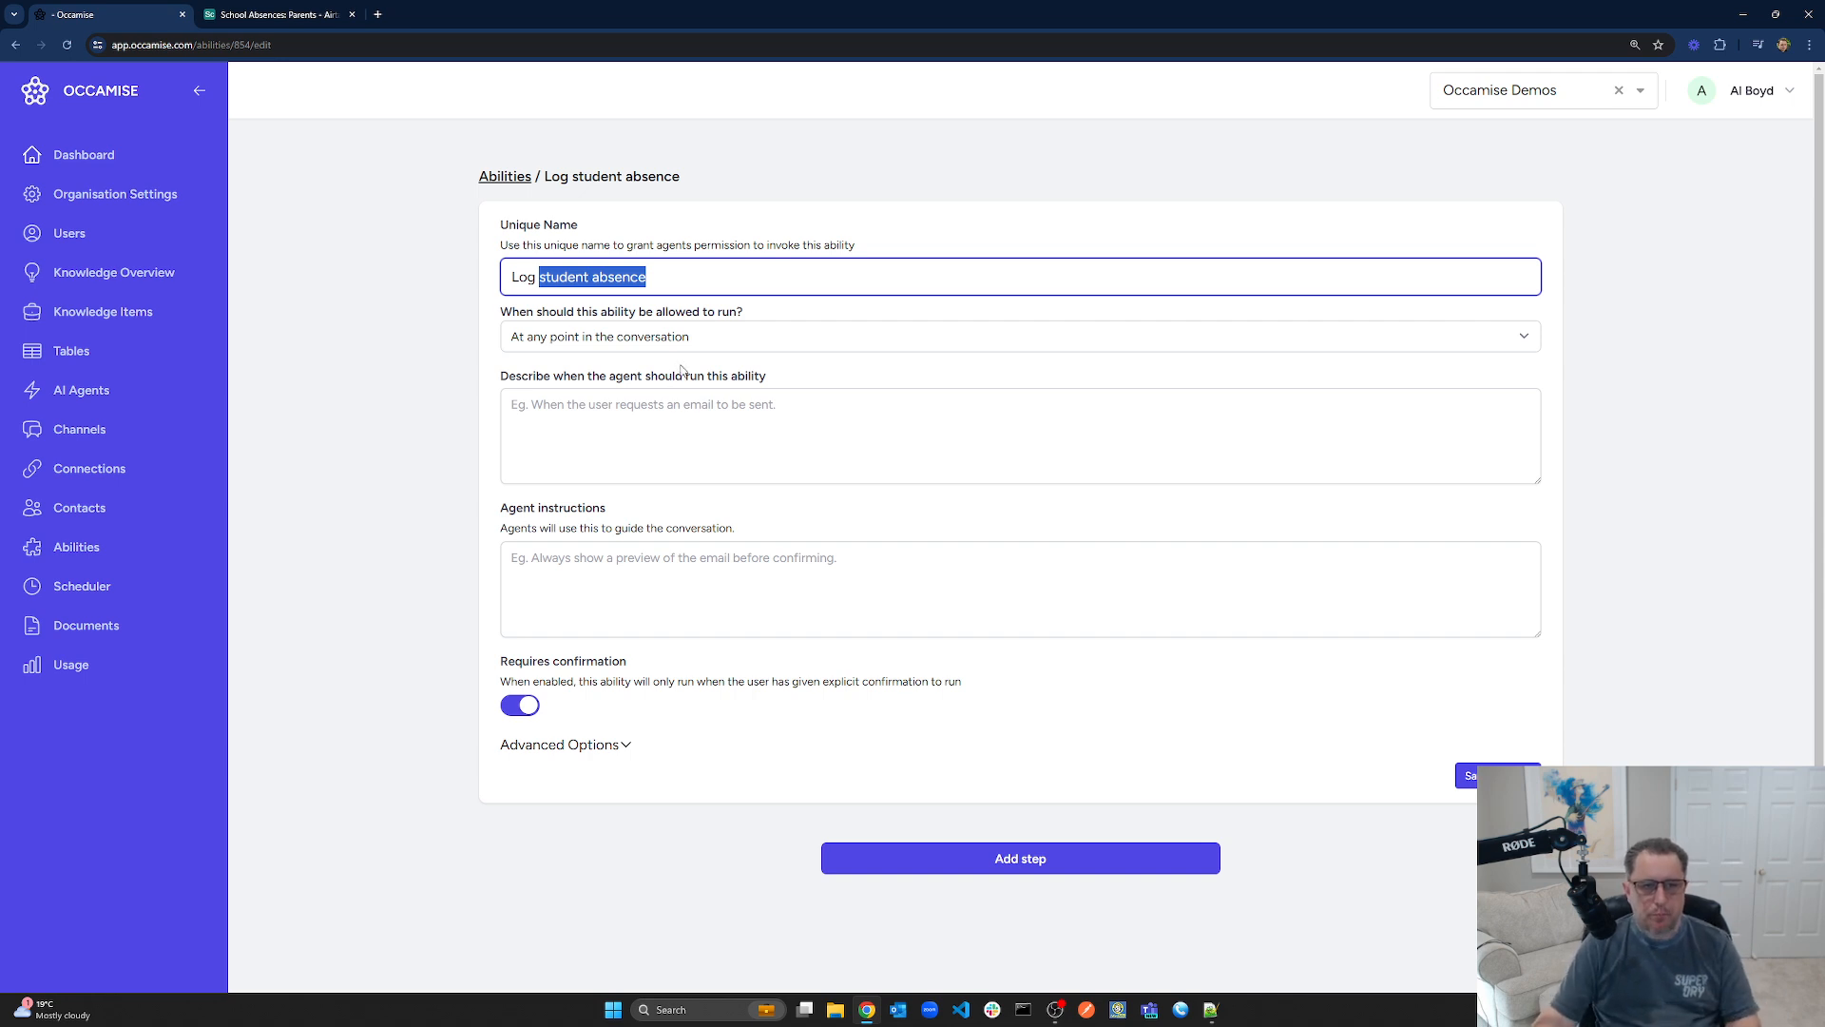
pyautogui.click(654, 440)
pyautogui.write('When t')
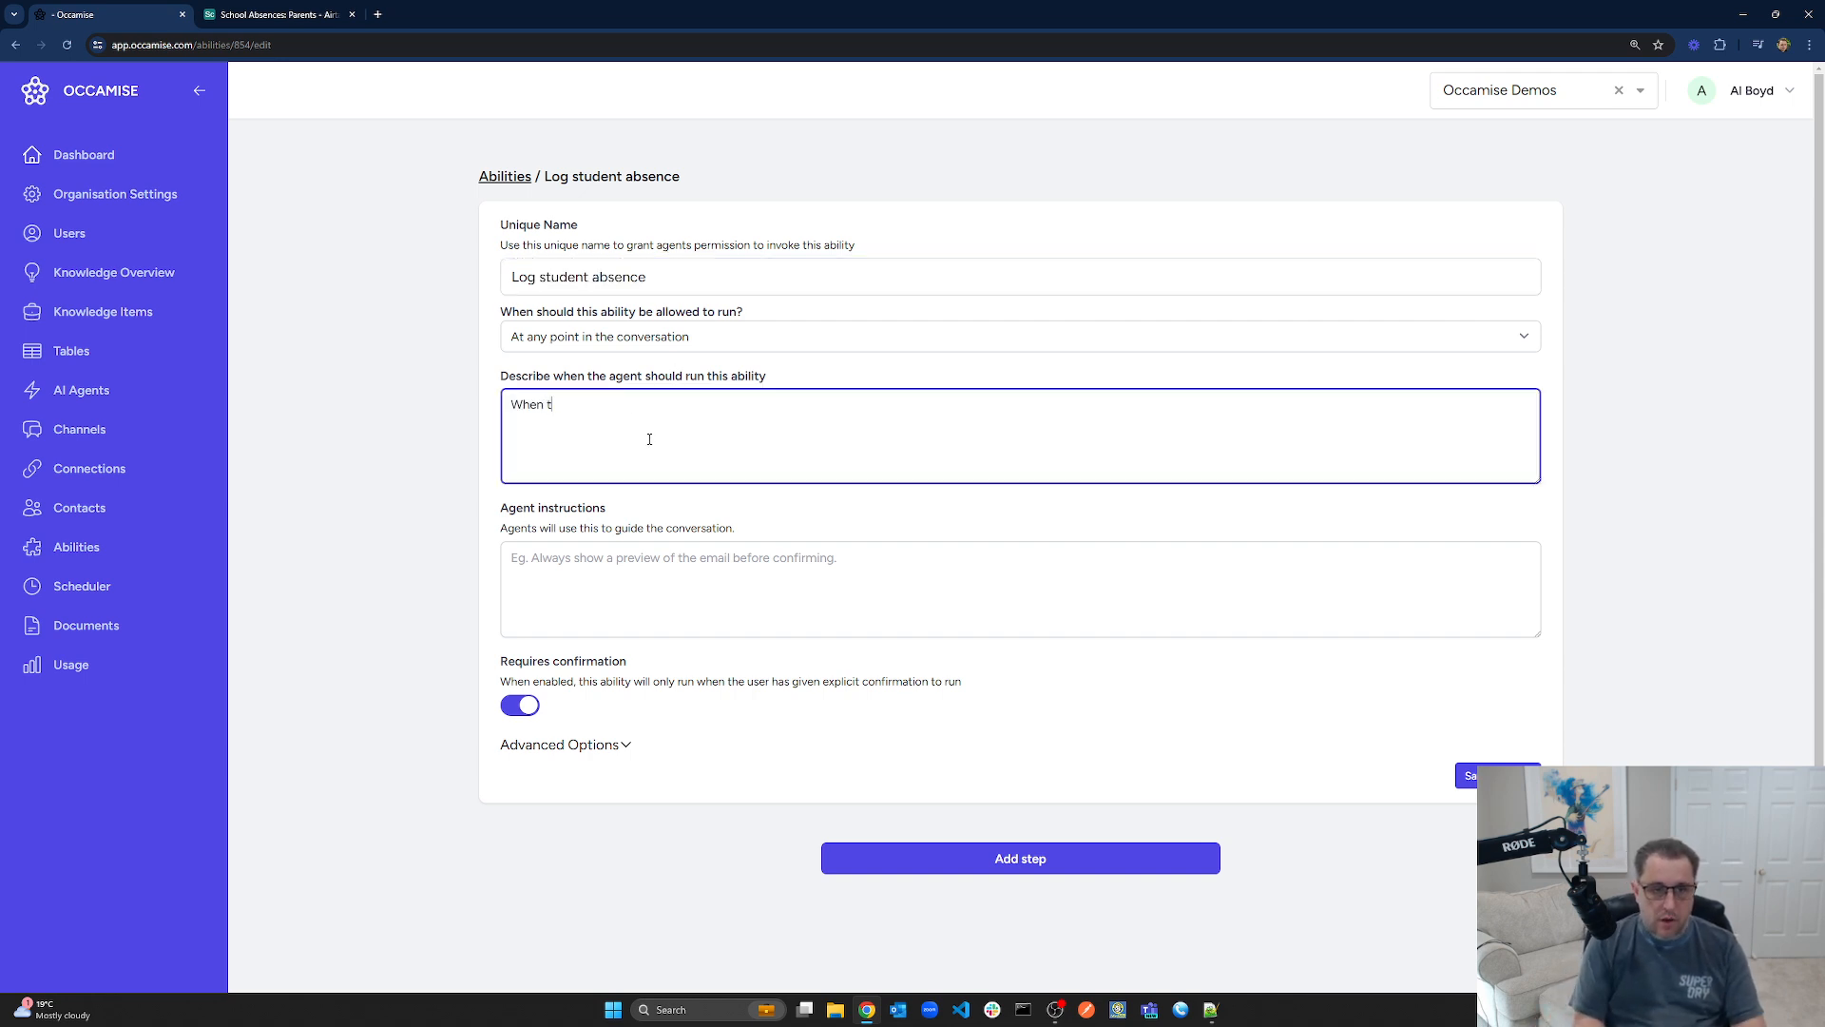
pyautogui.write('he agent')
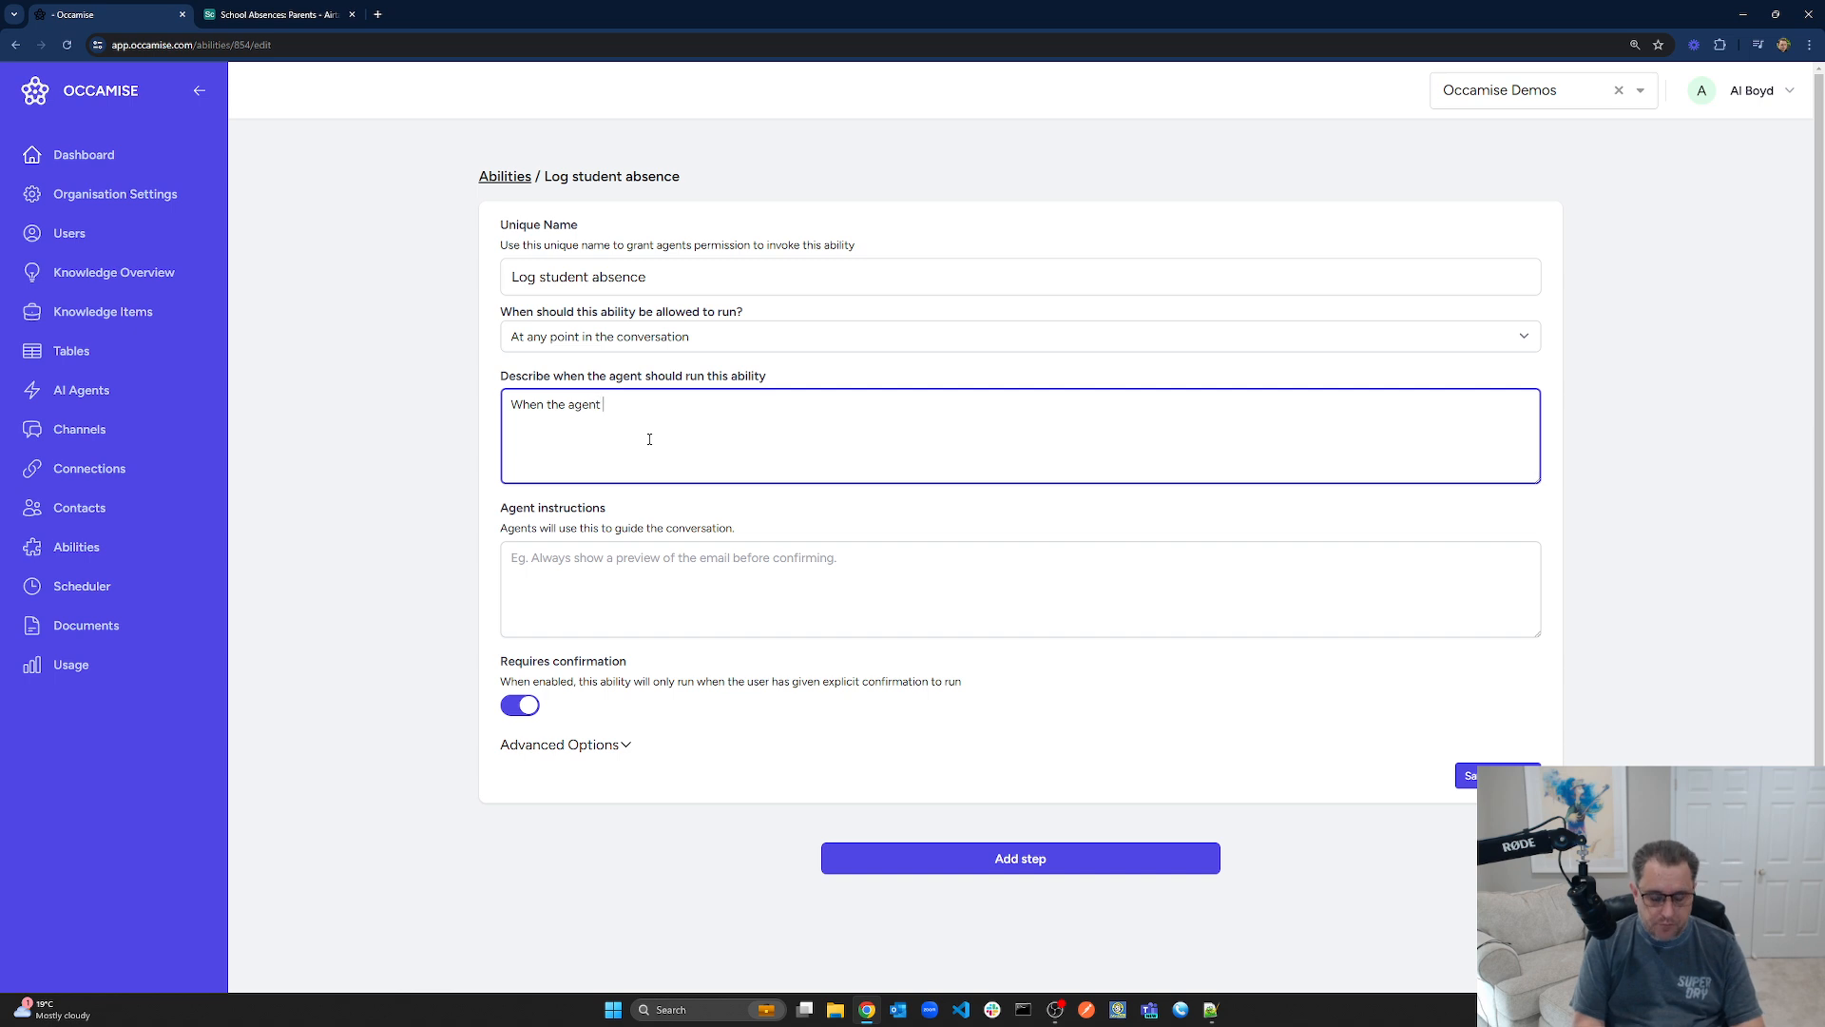
pyautogui.write(' has ')
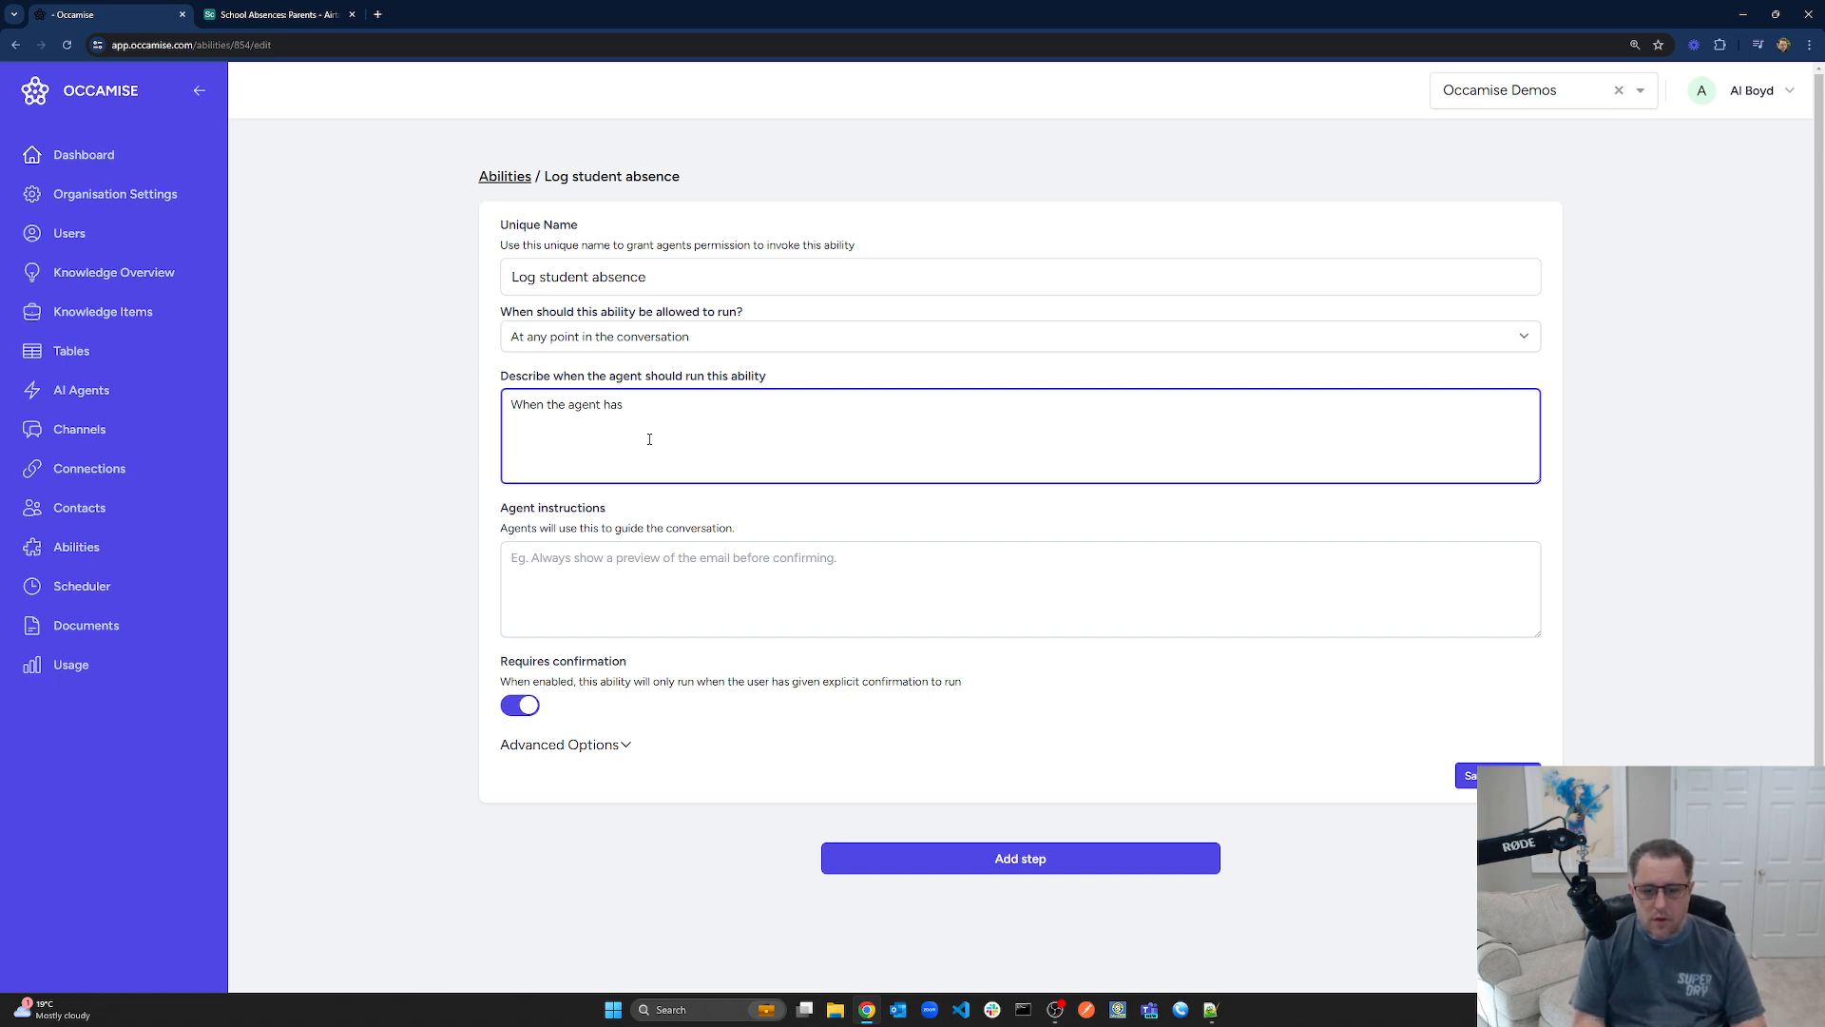
pyautogui.write('captured a')
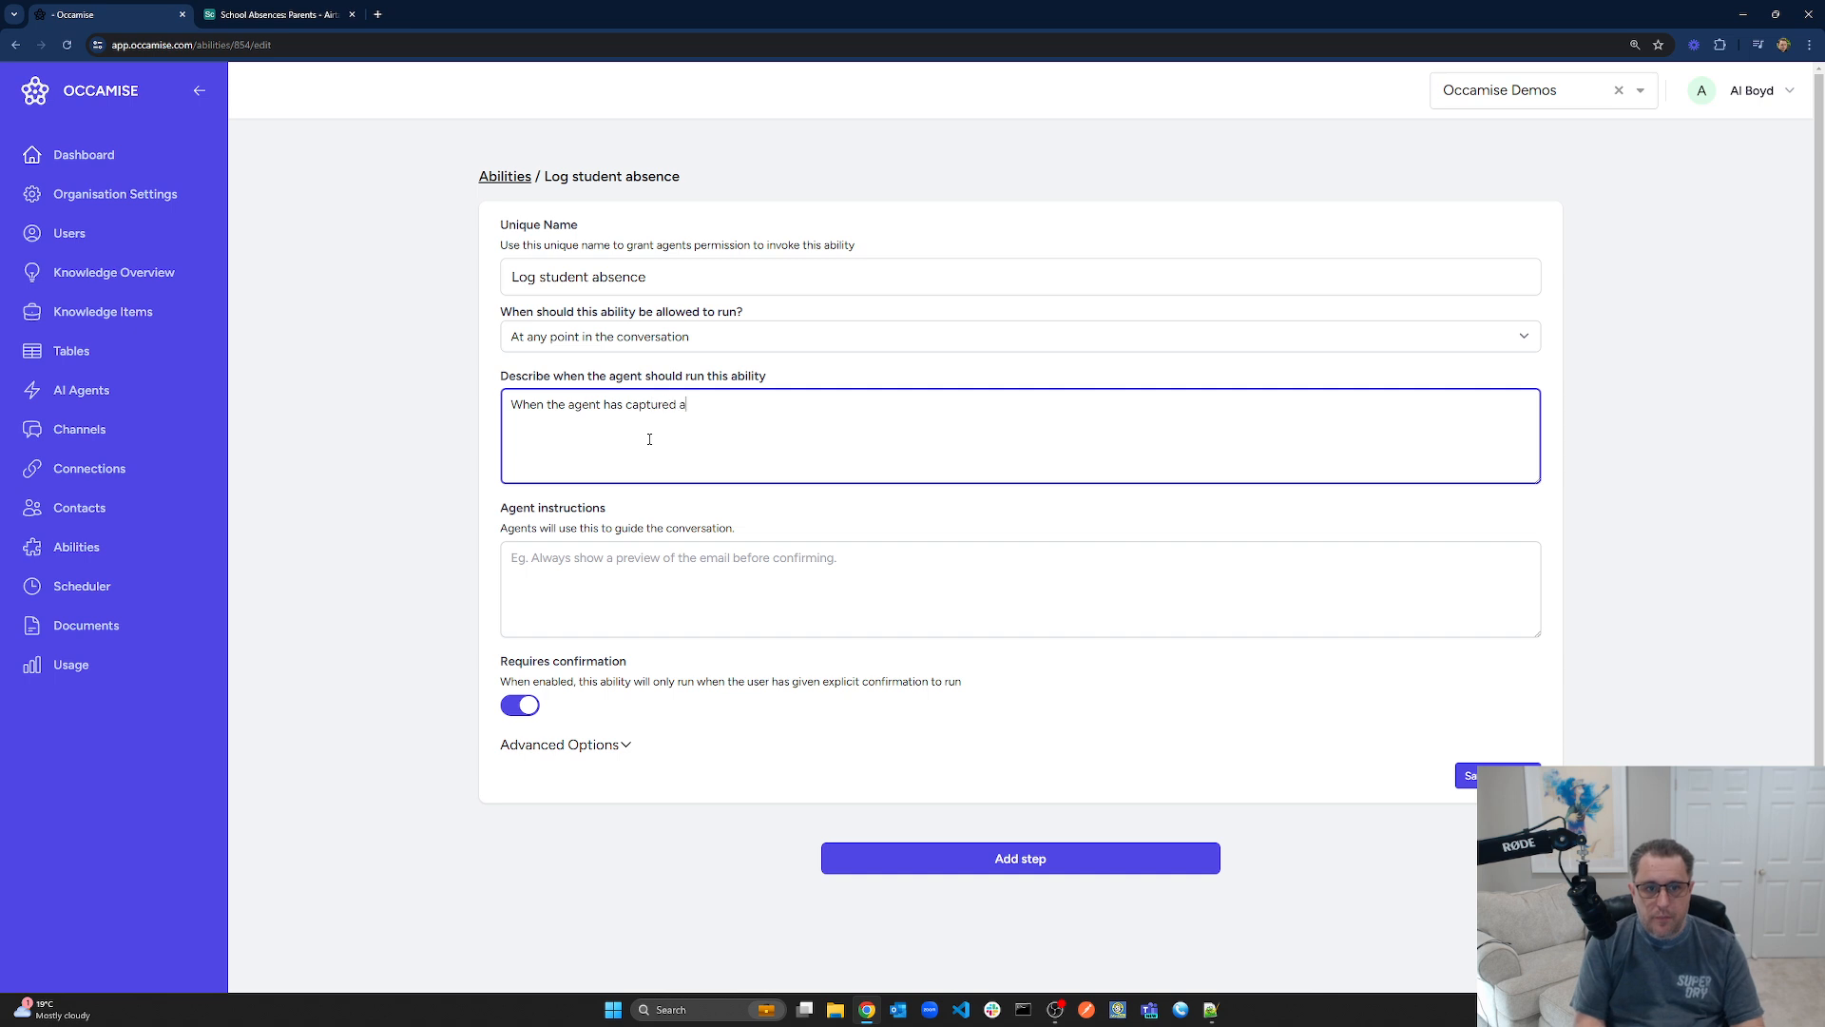
pyautogui.write('nd confirmed all t')
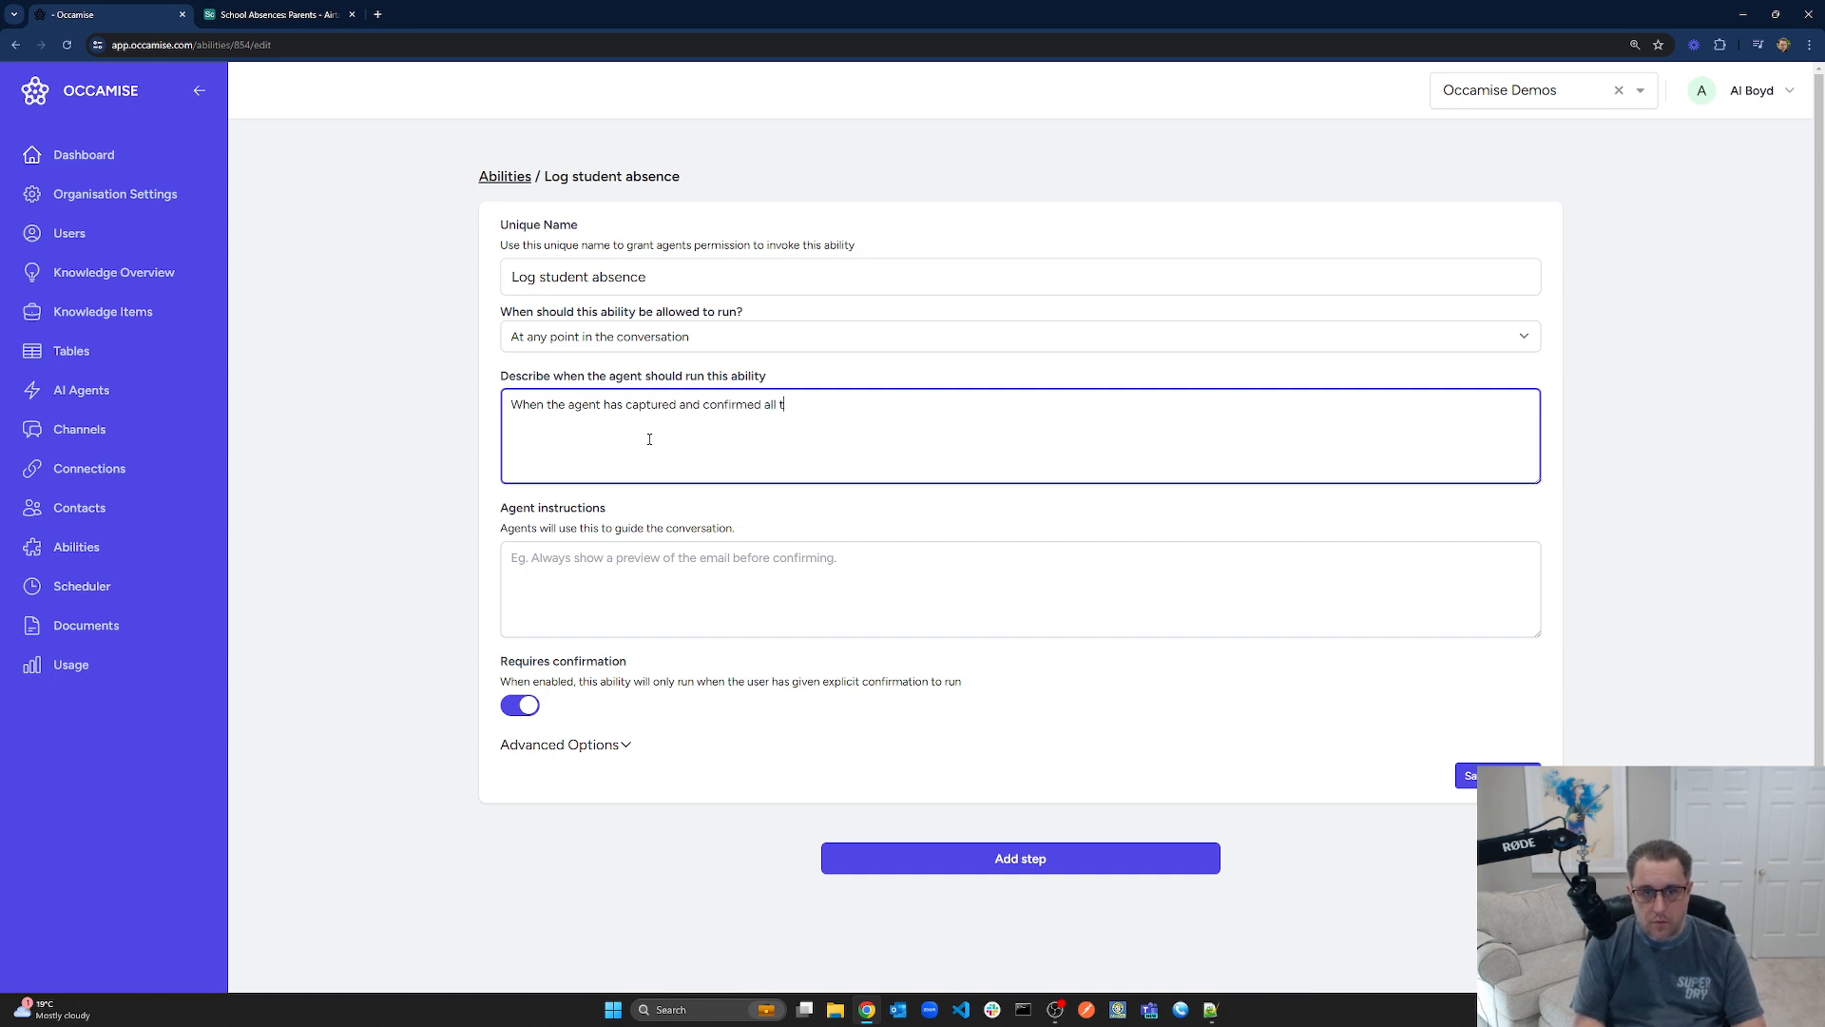
pyautogui.write('he details for the')
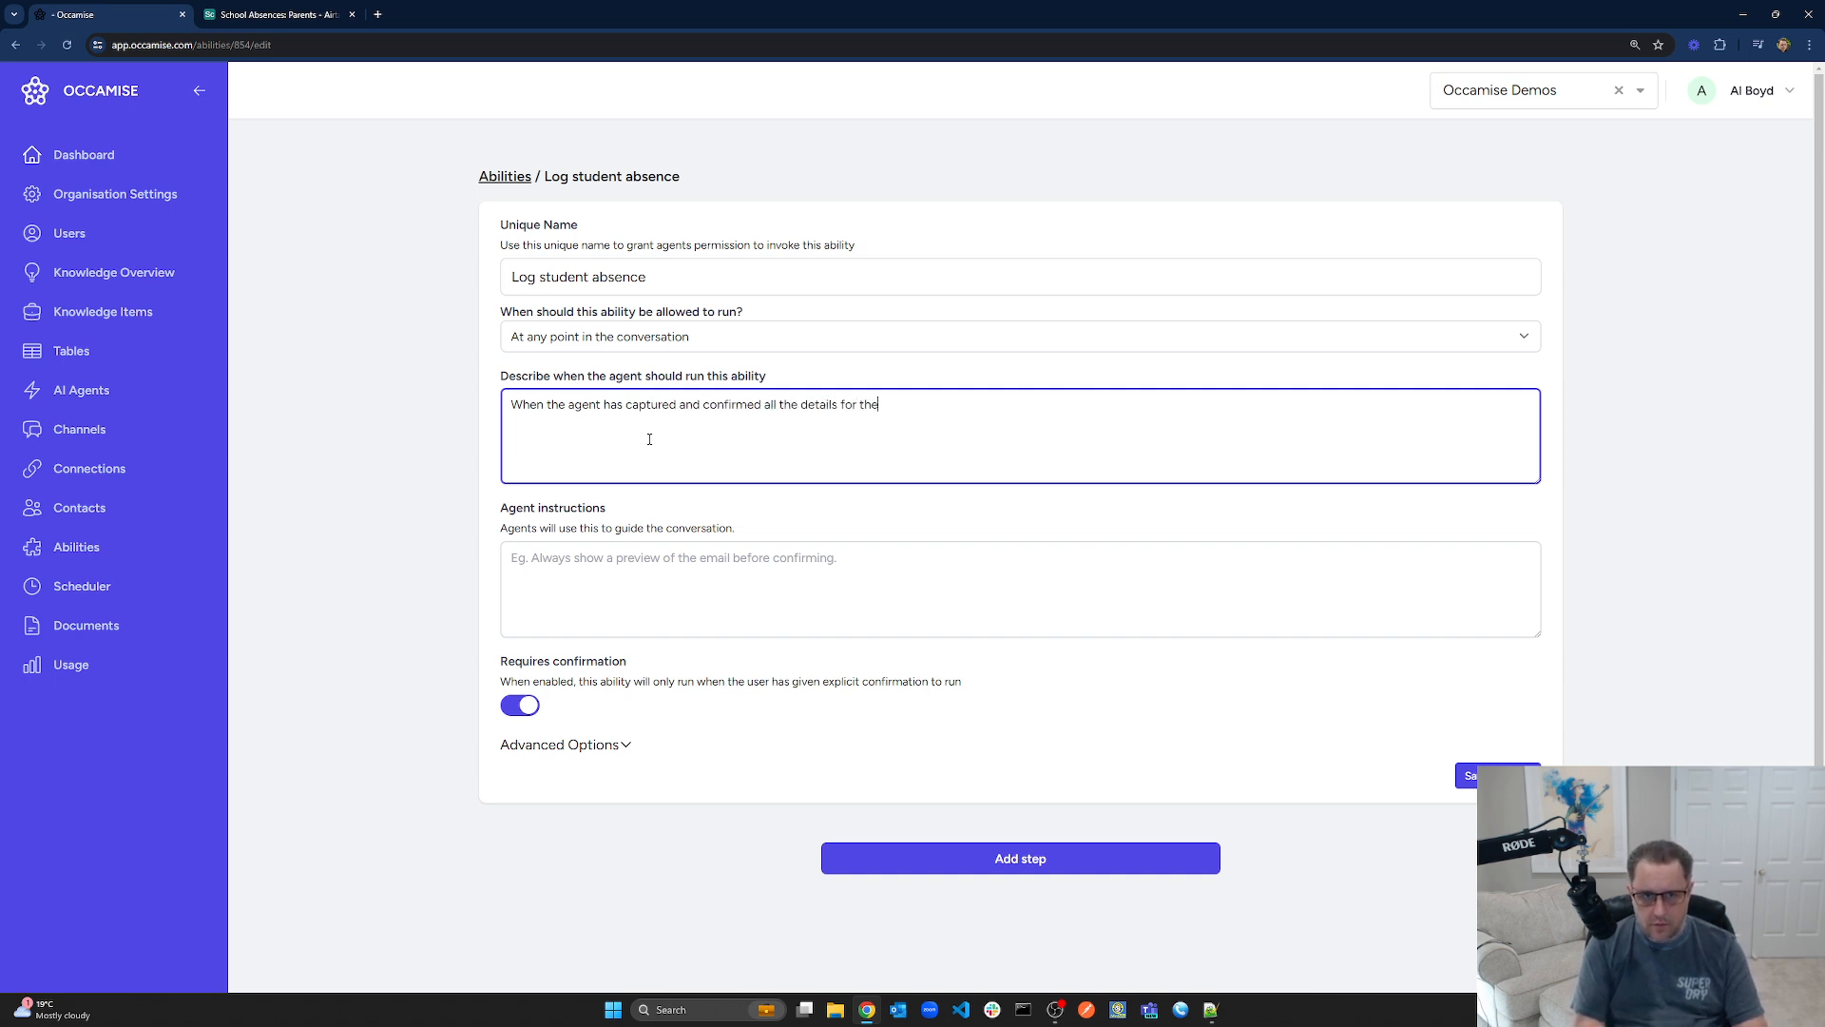
pyautogui.write(' student absence')
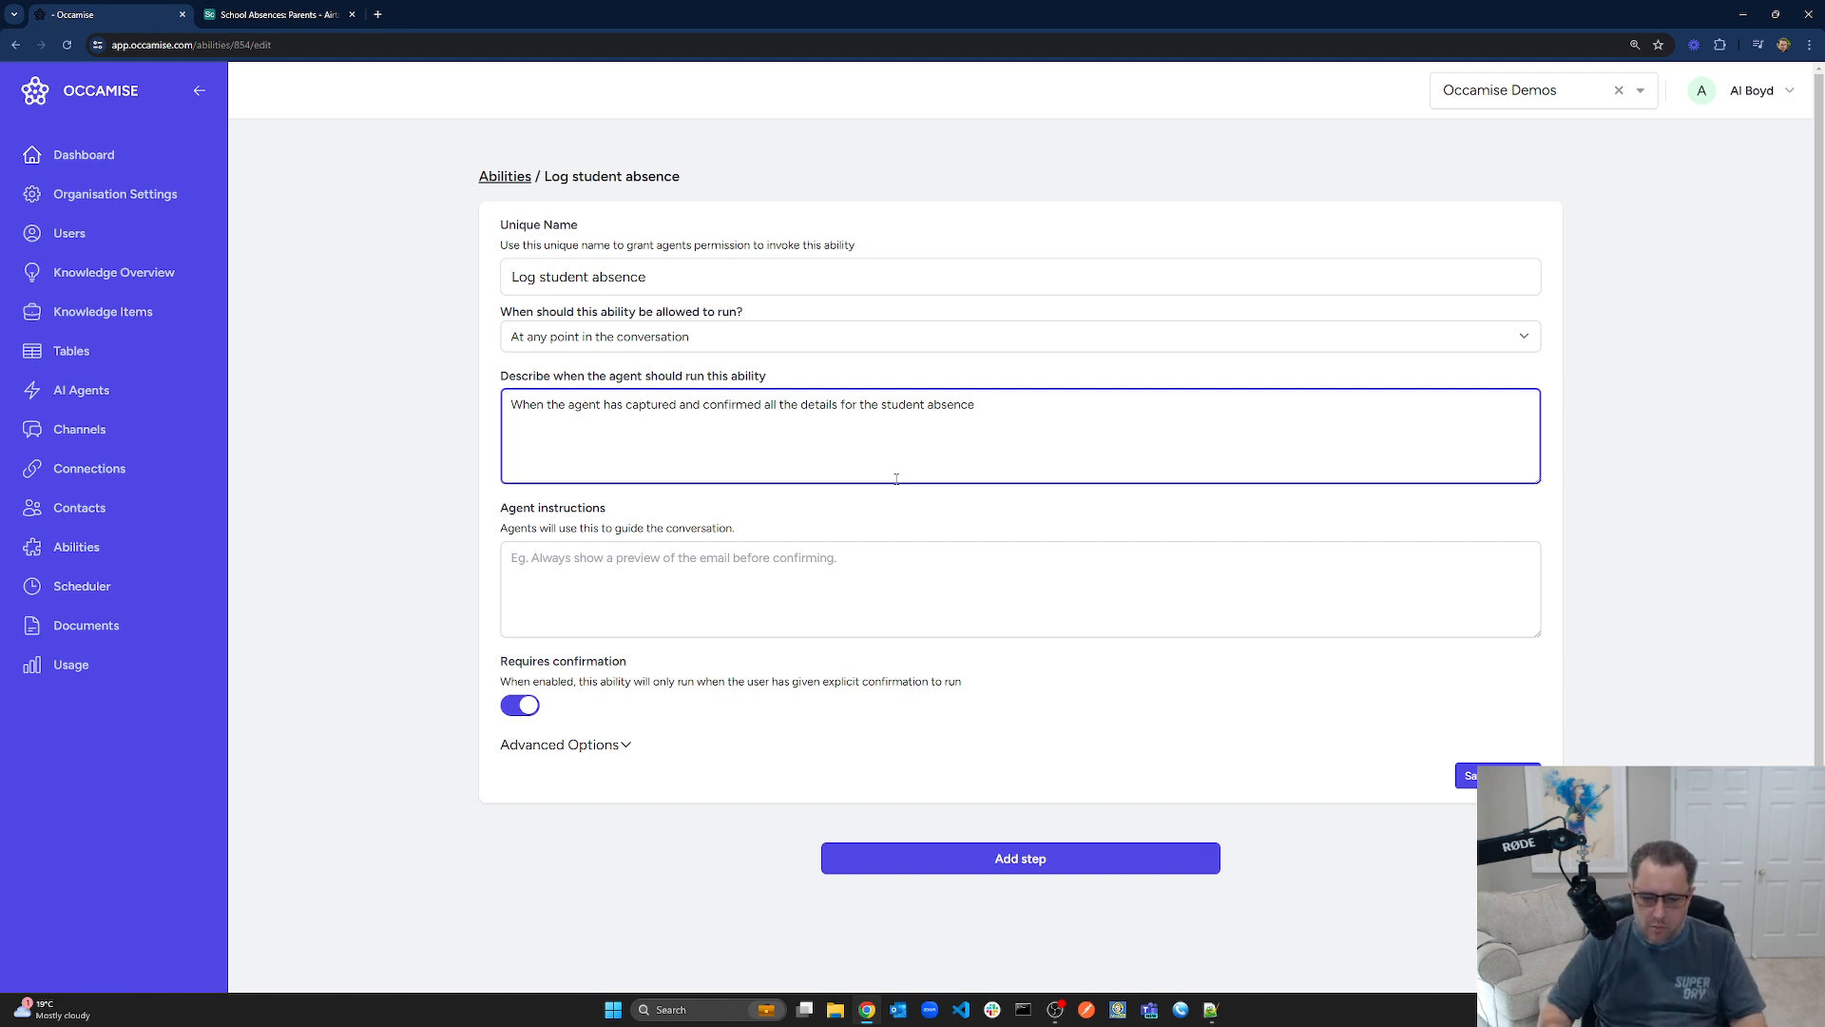
pyautogui.click(525, 711)
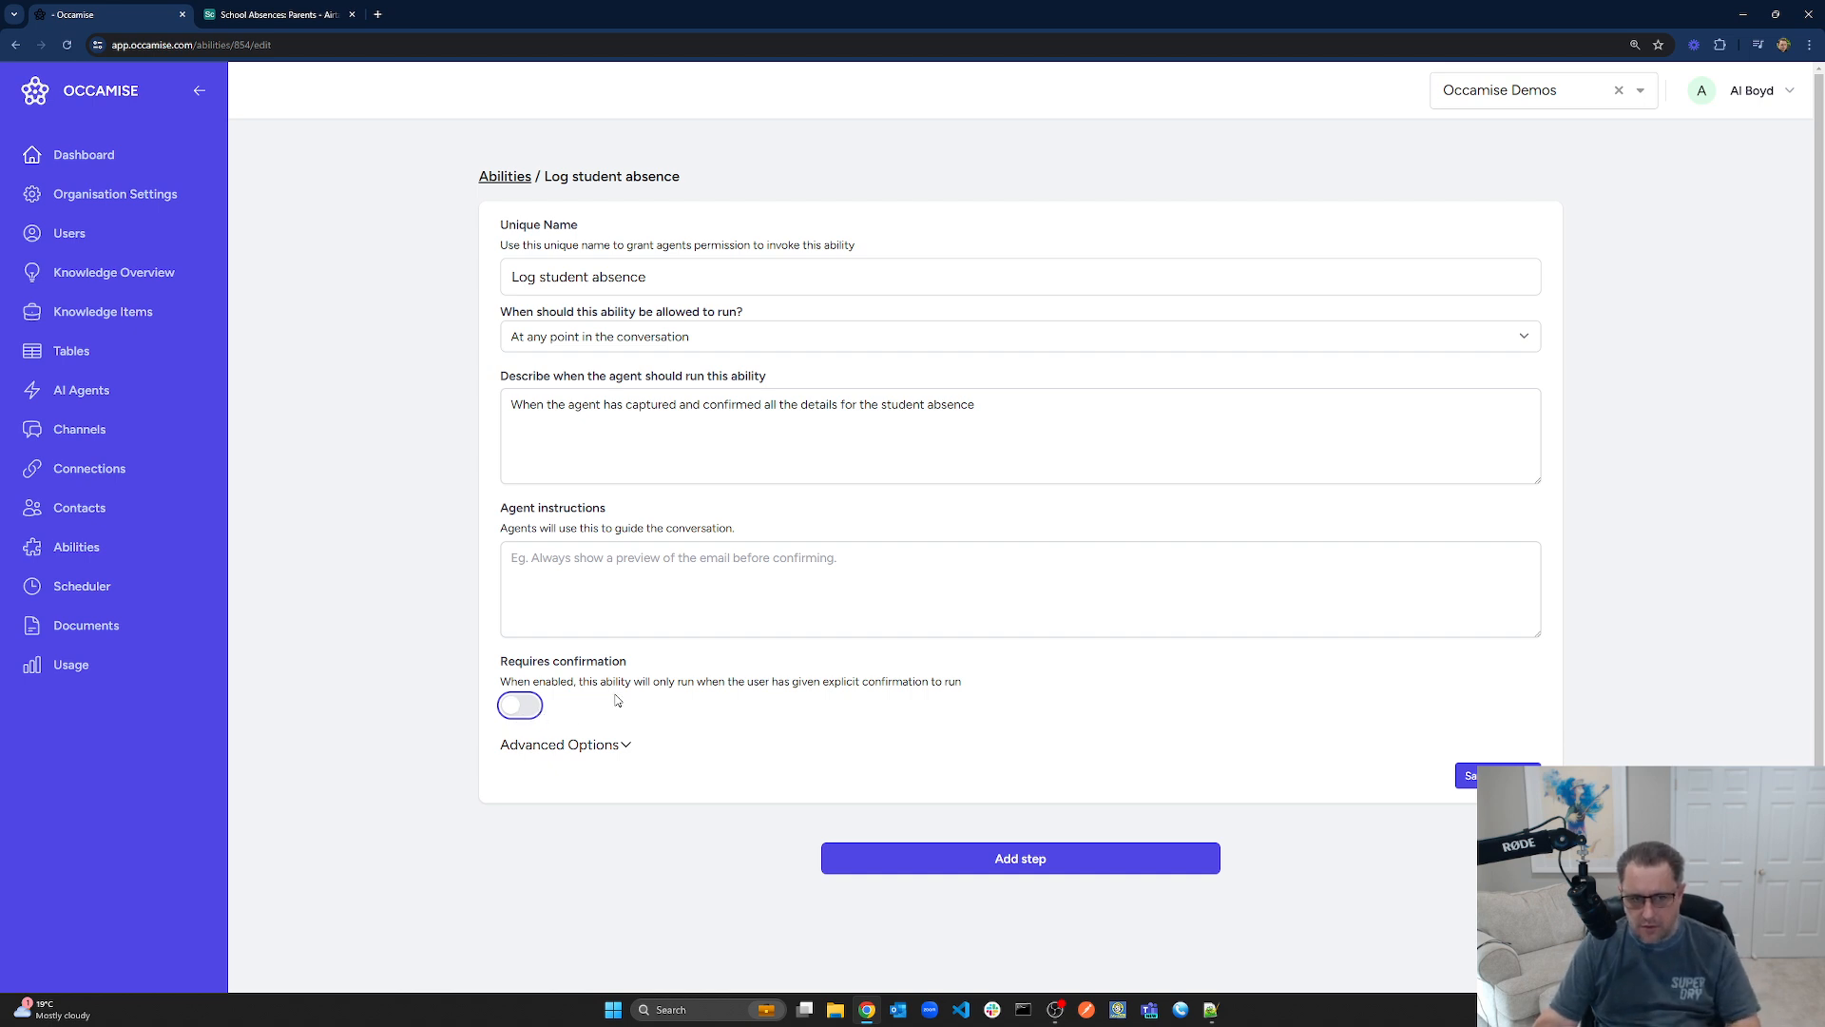
# Save the ability and add a step using Custom HTTP Requests with the Send Post Request function
pyautogui.click(1492, 775)
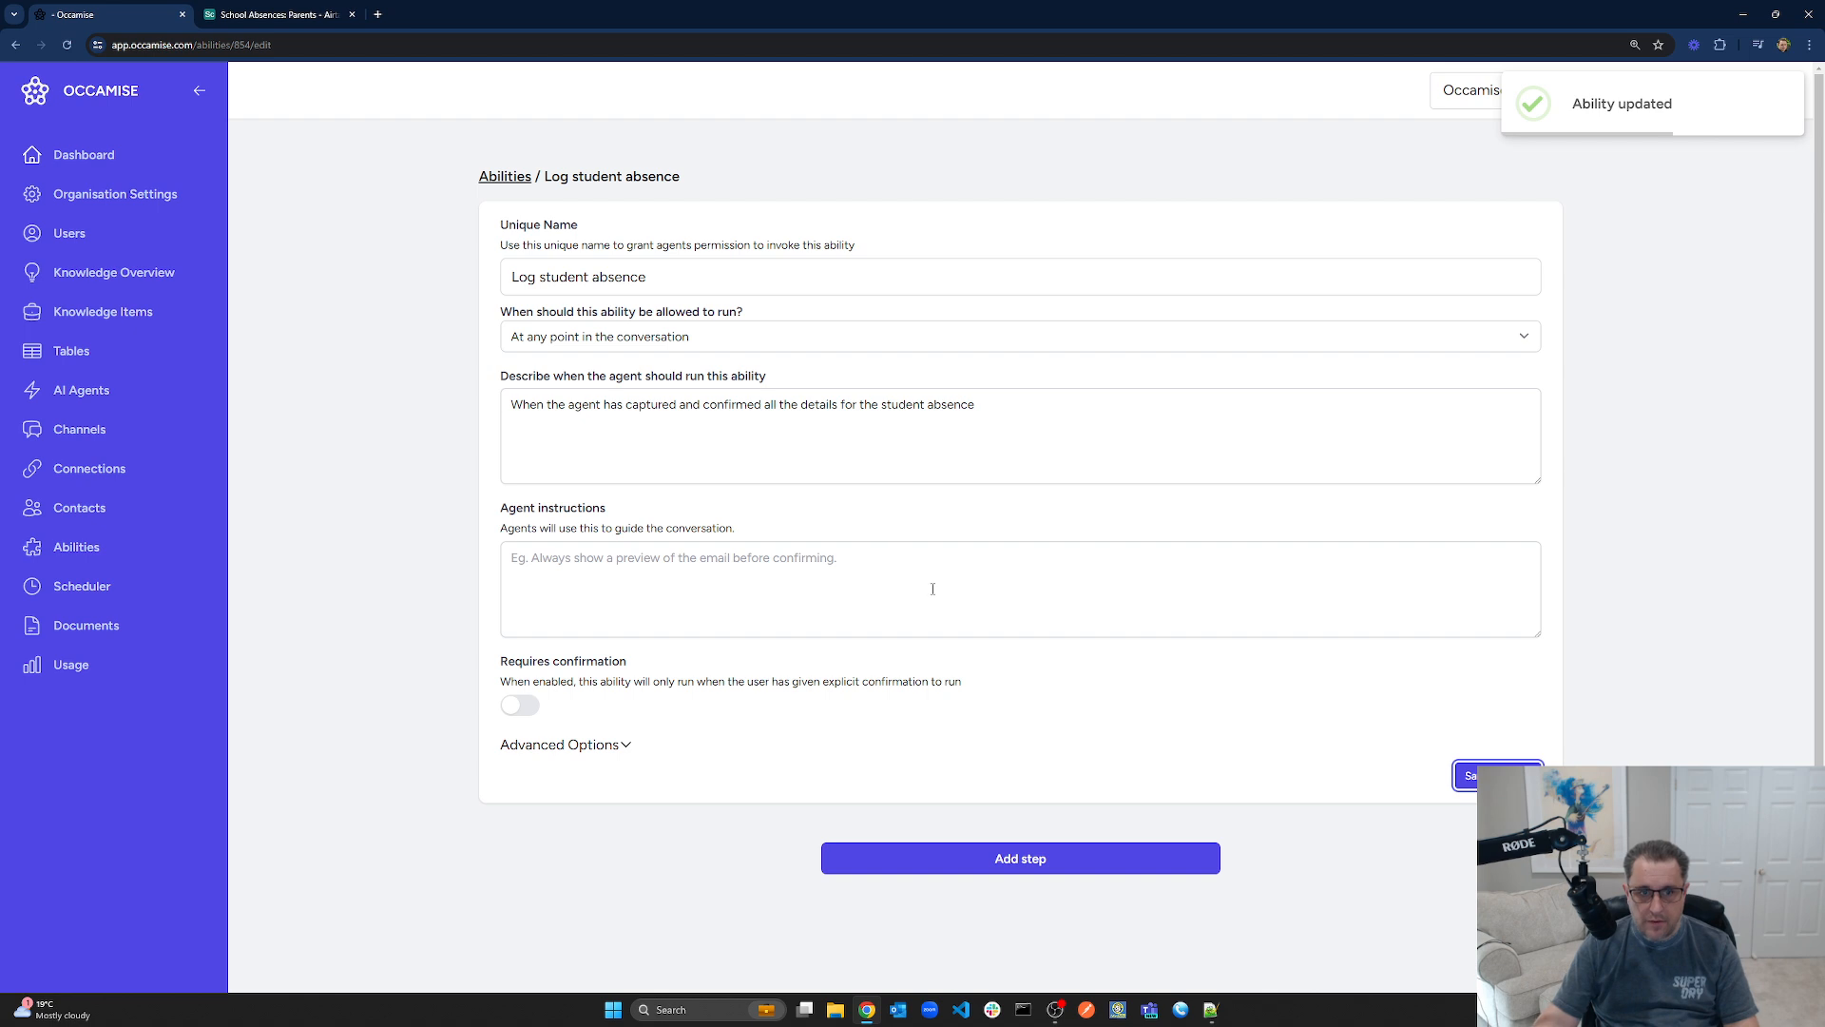
pyautogui.scroll(-1, 855, 561)
pyautogui.click(850, 548)
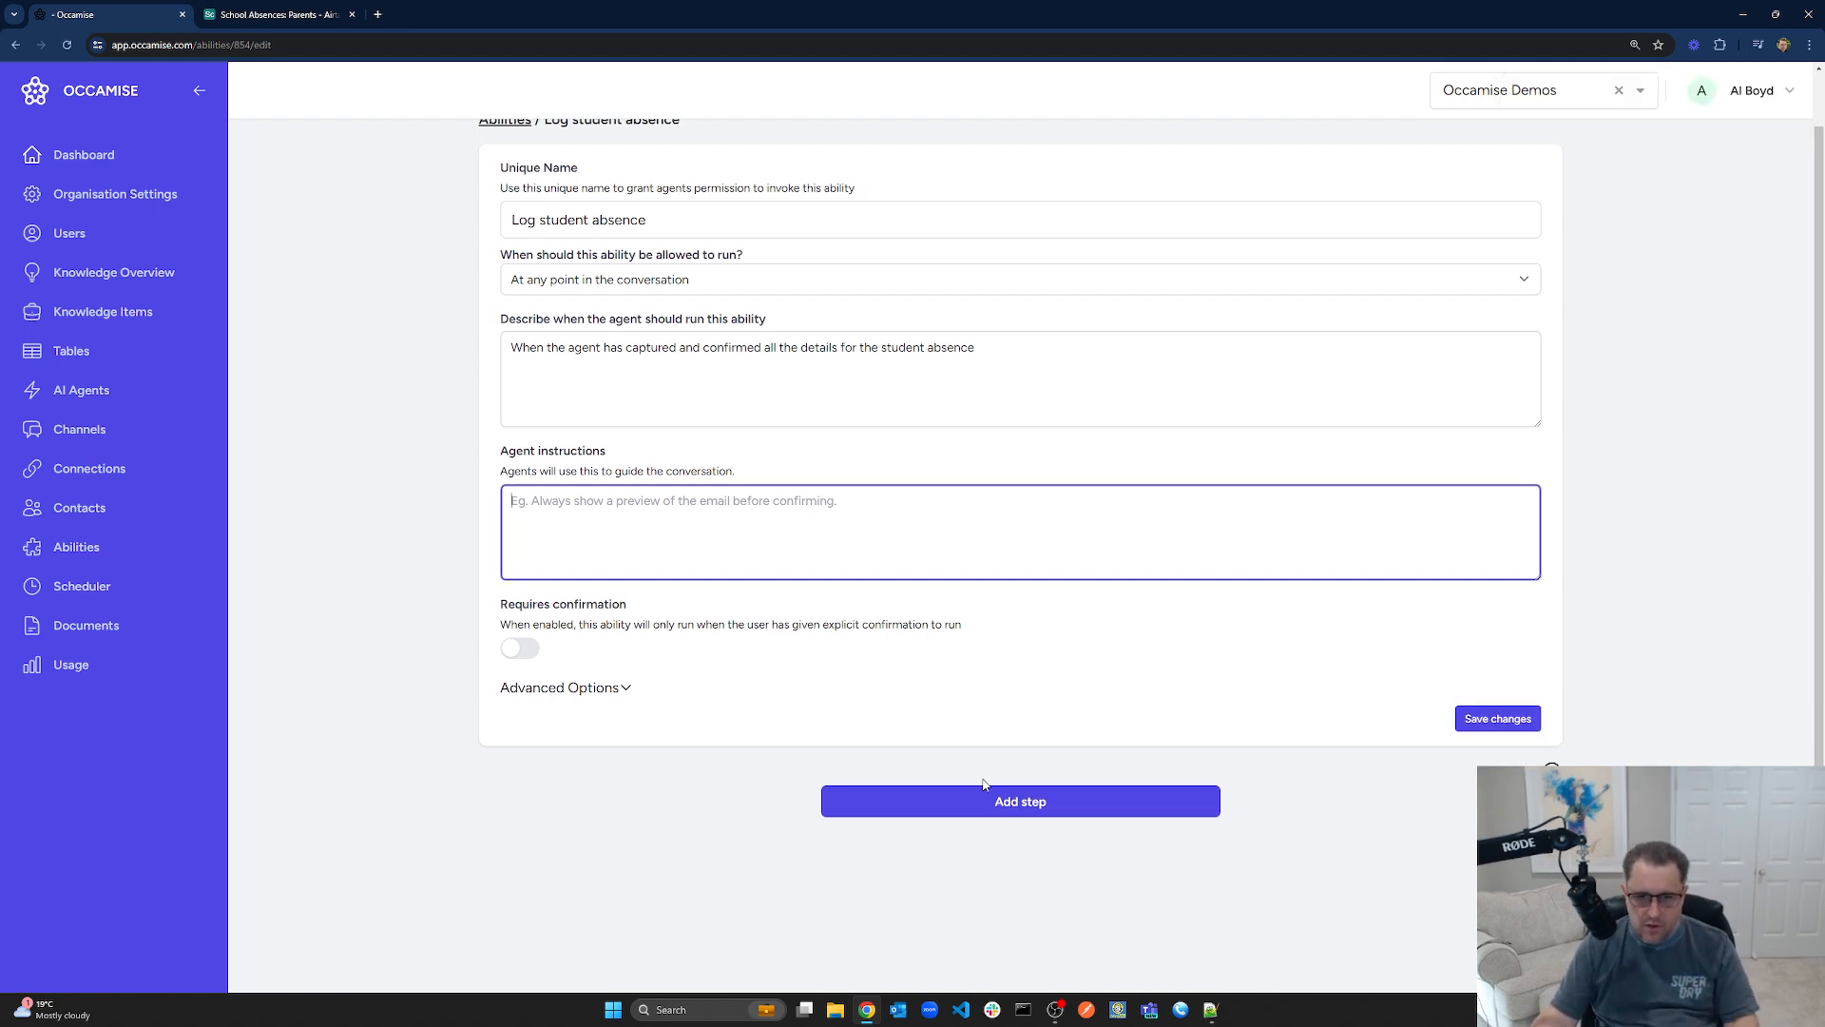
pyautogui.click(1006, 808)
pyautogui.scroll(-5, 921, 505)
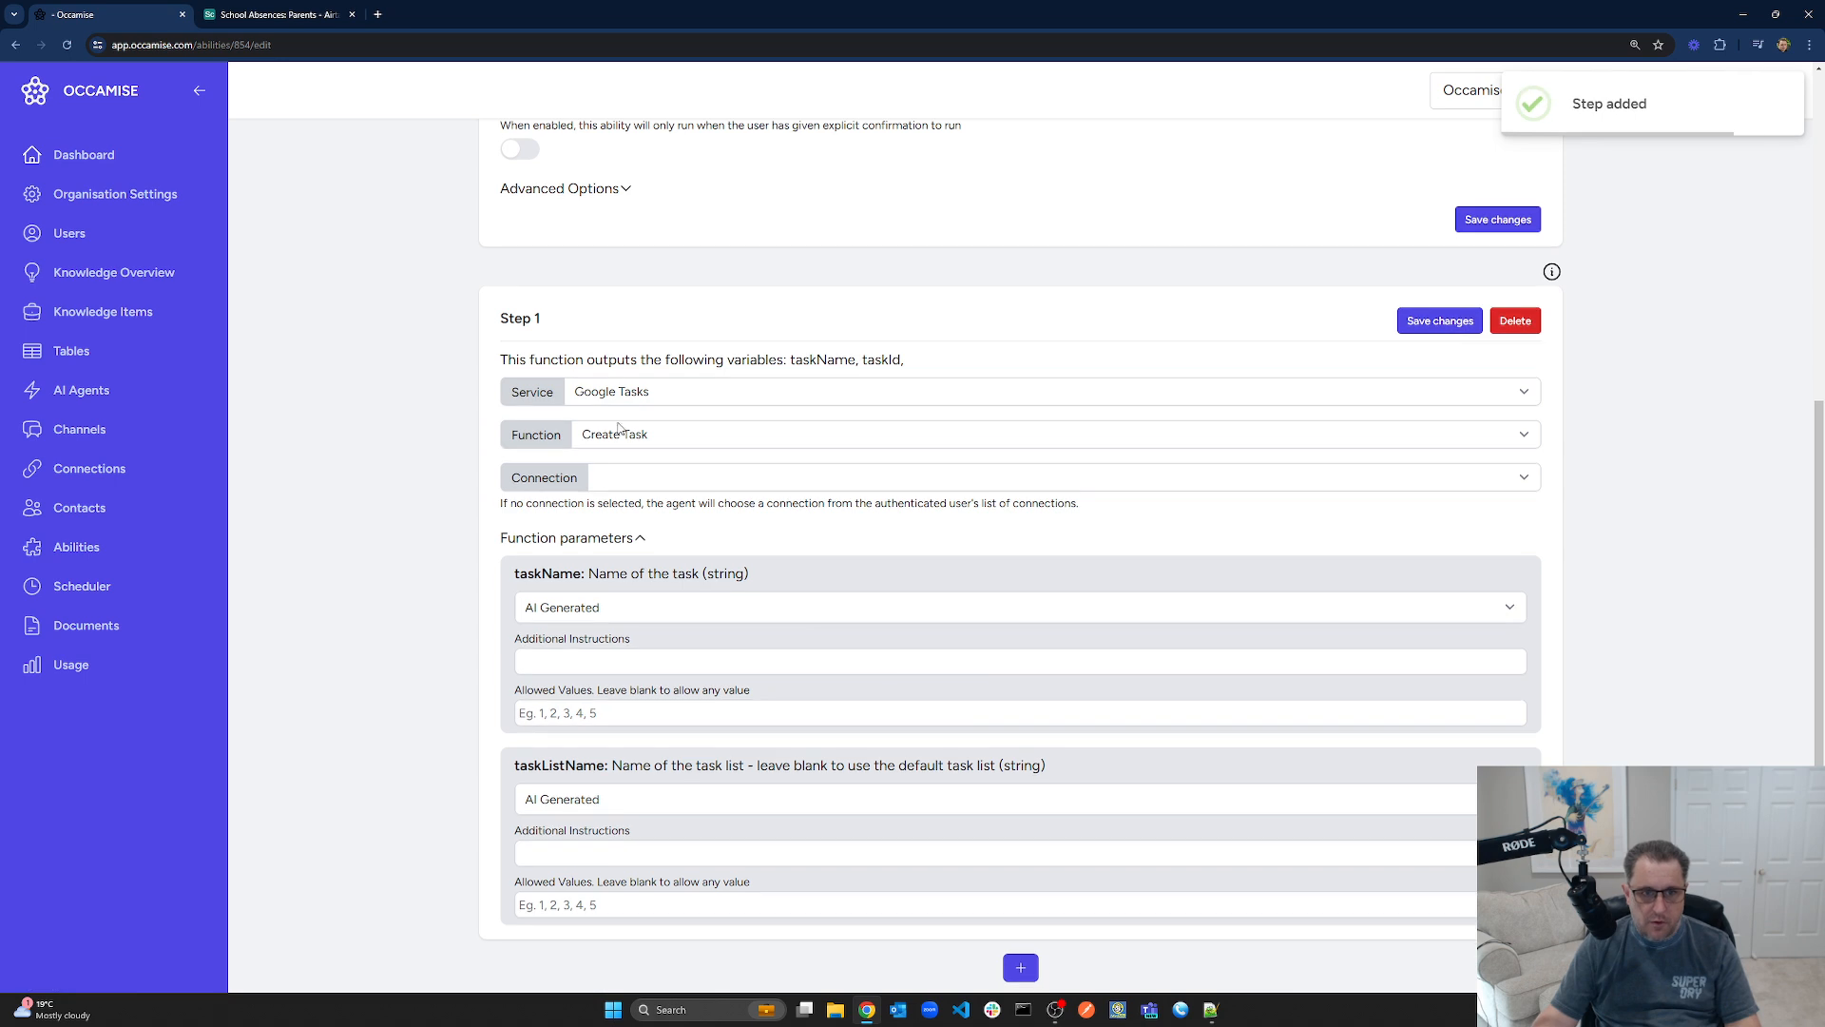
pyautogui.click(655, 392)
pyautogui.click(652, 579)
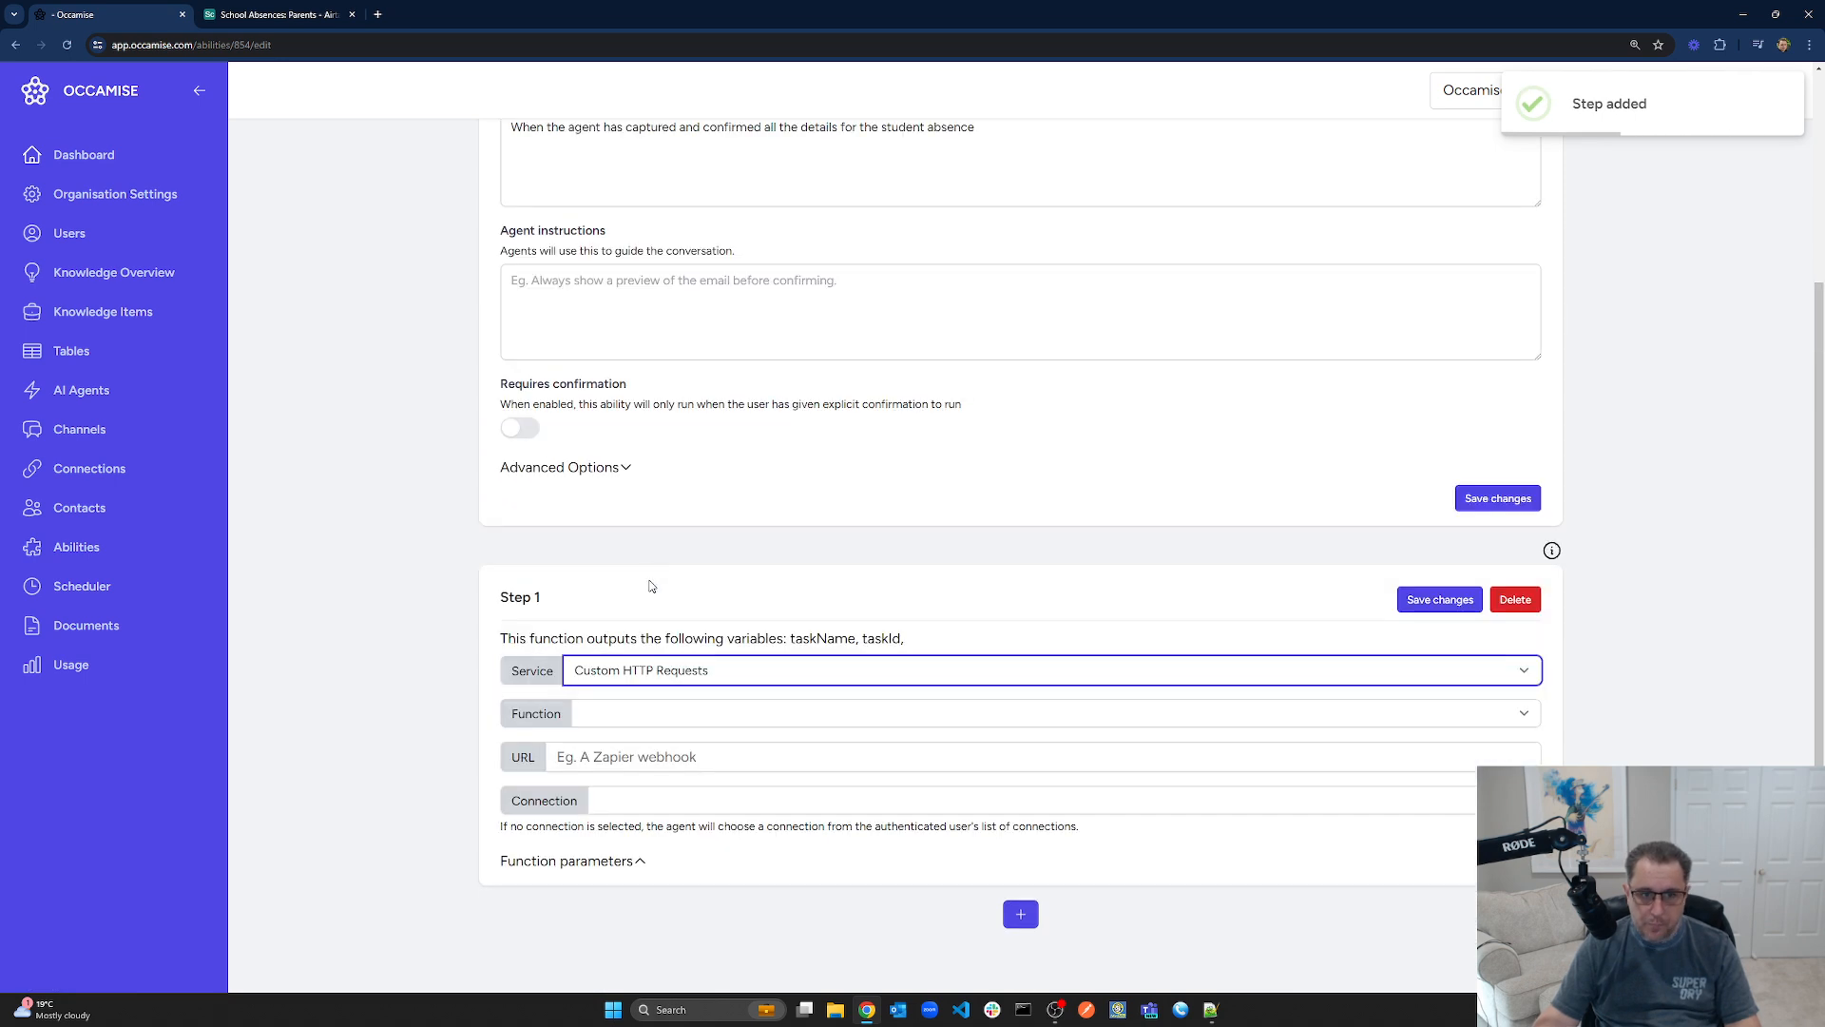
pyautogui.click(639, 708)
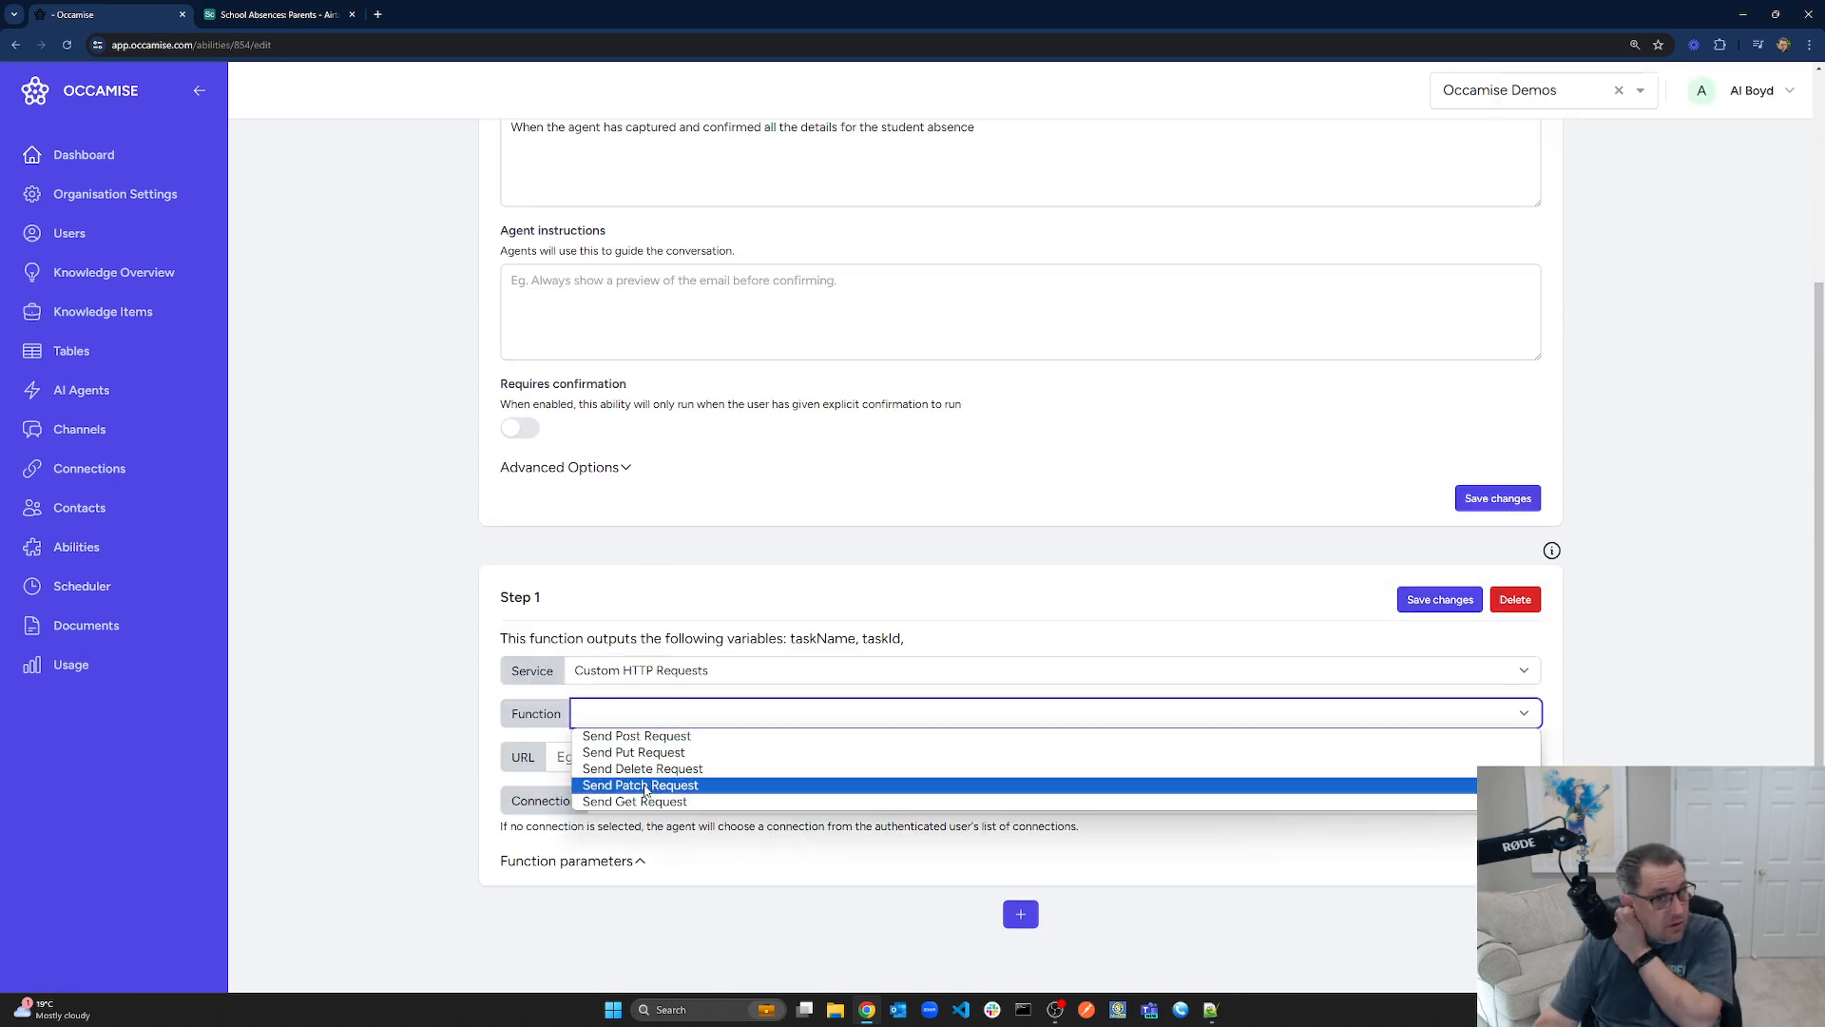
pyautogui.click(655, 740)
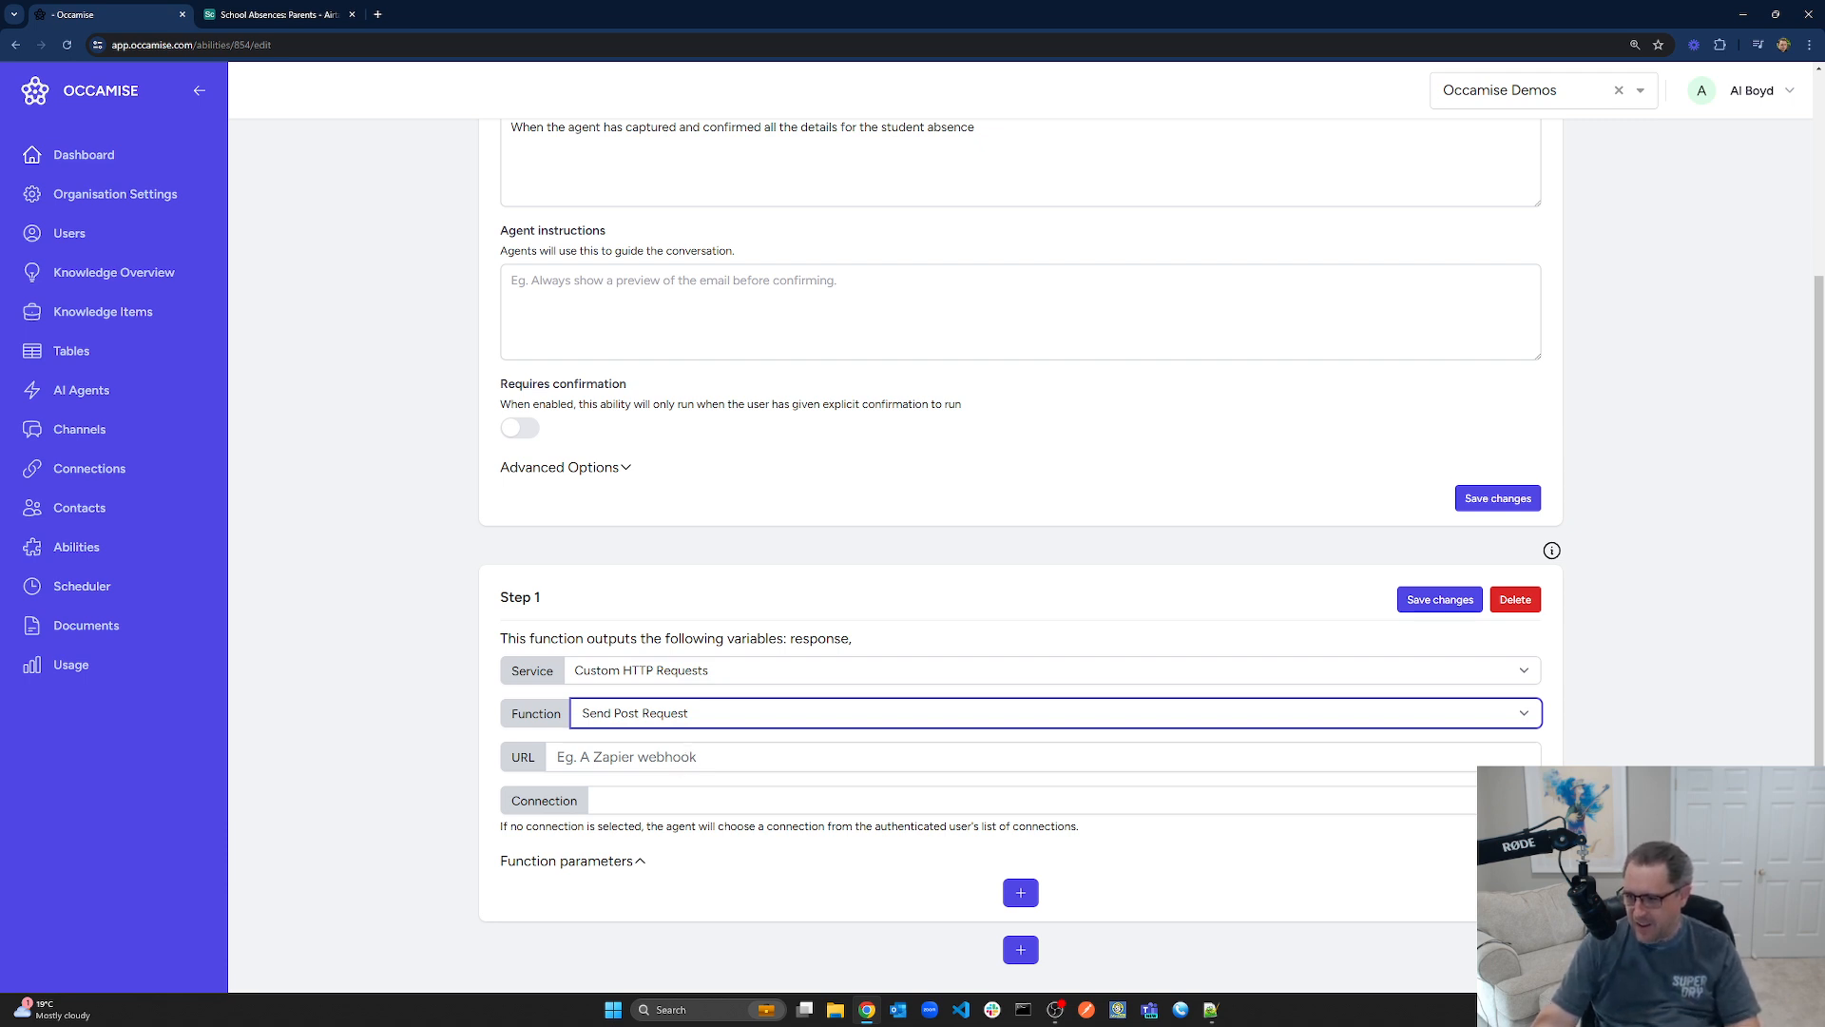
# Paste the Airtable API URL as the request URL, replacing the table name Students with Absences
pyautogui.hotkey('alt', 'Tab')
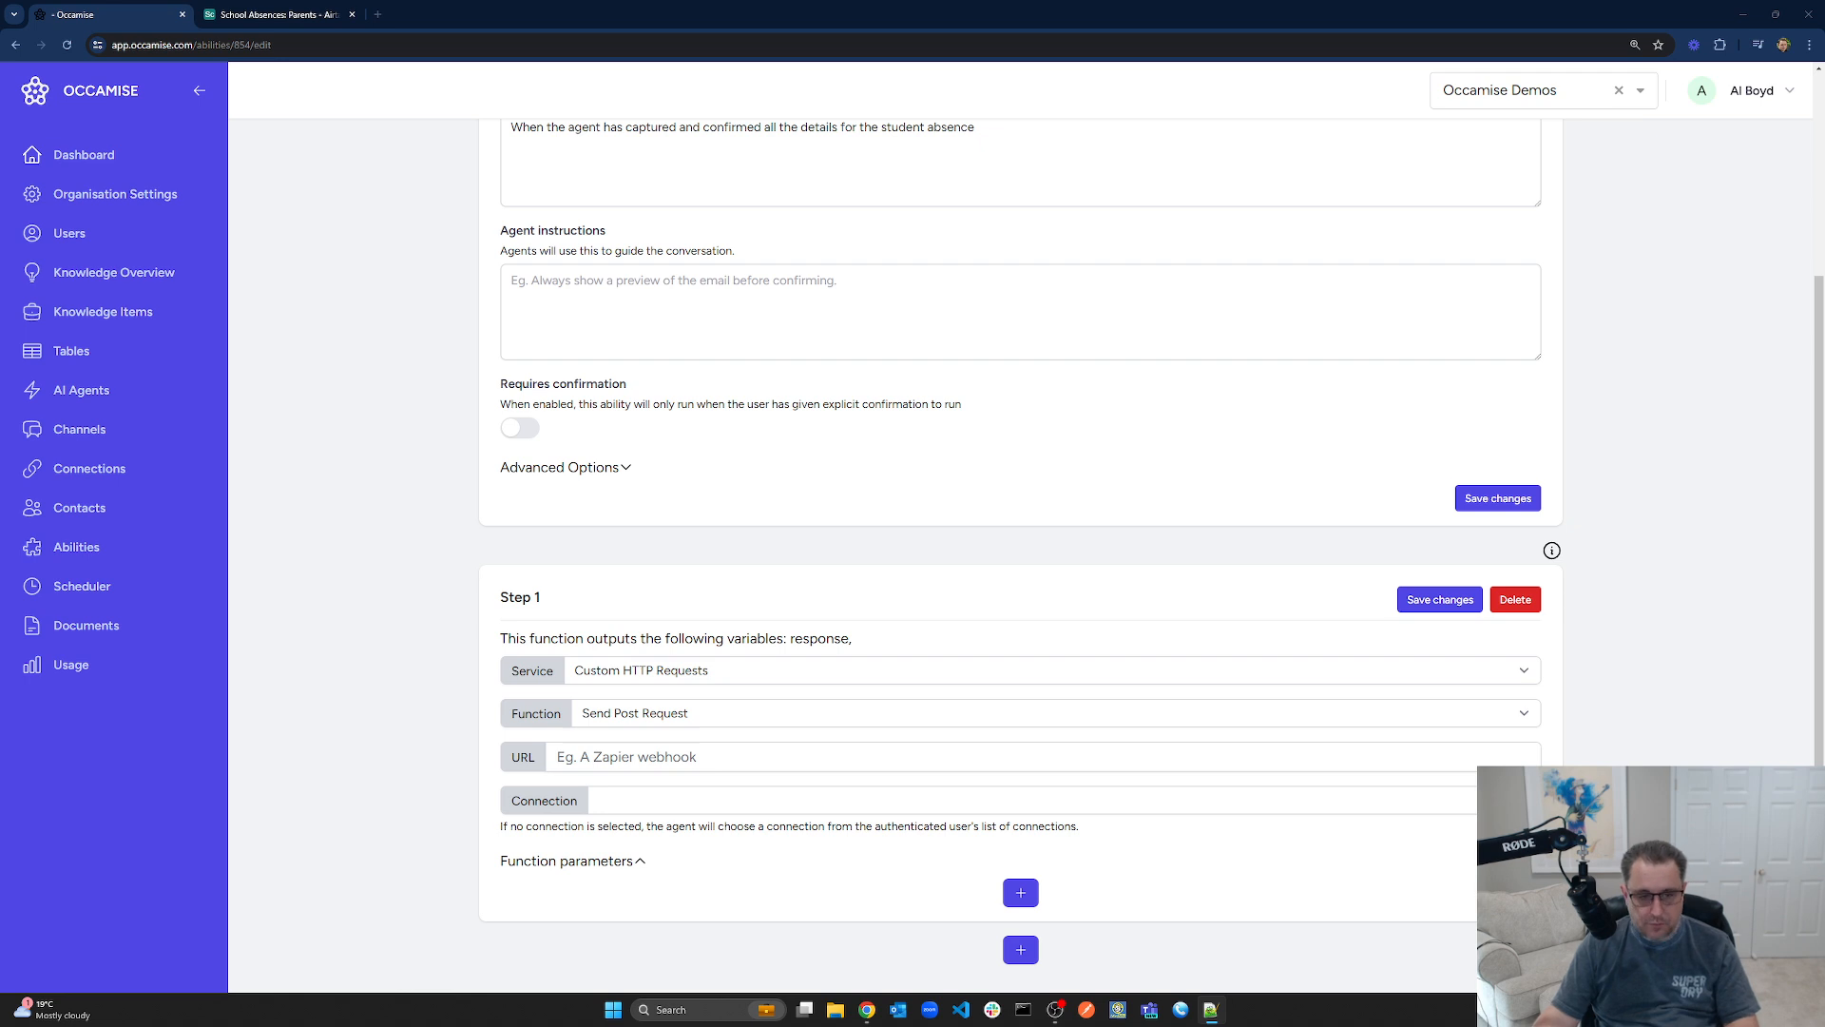
pyautogui.click(671, 756)
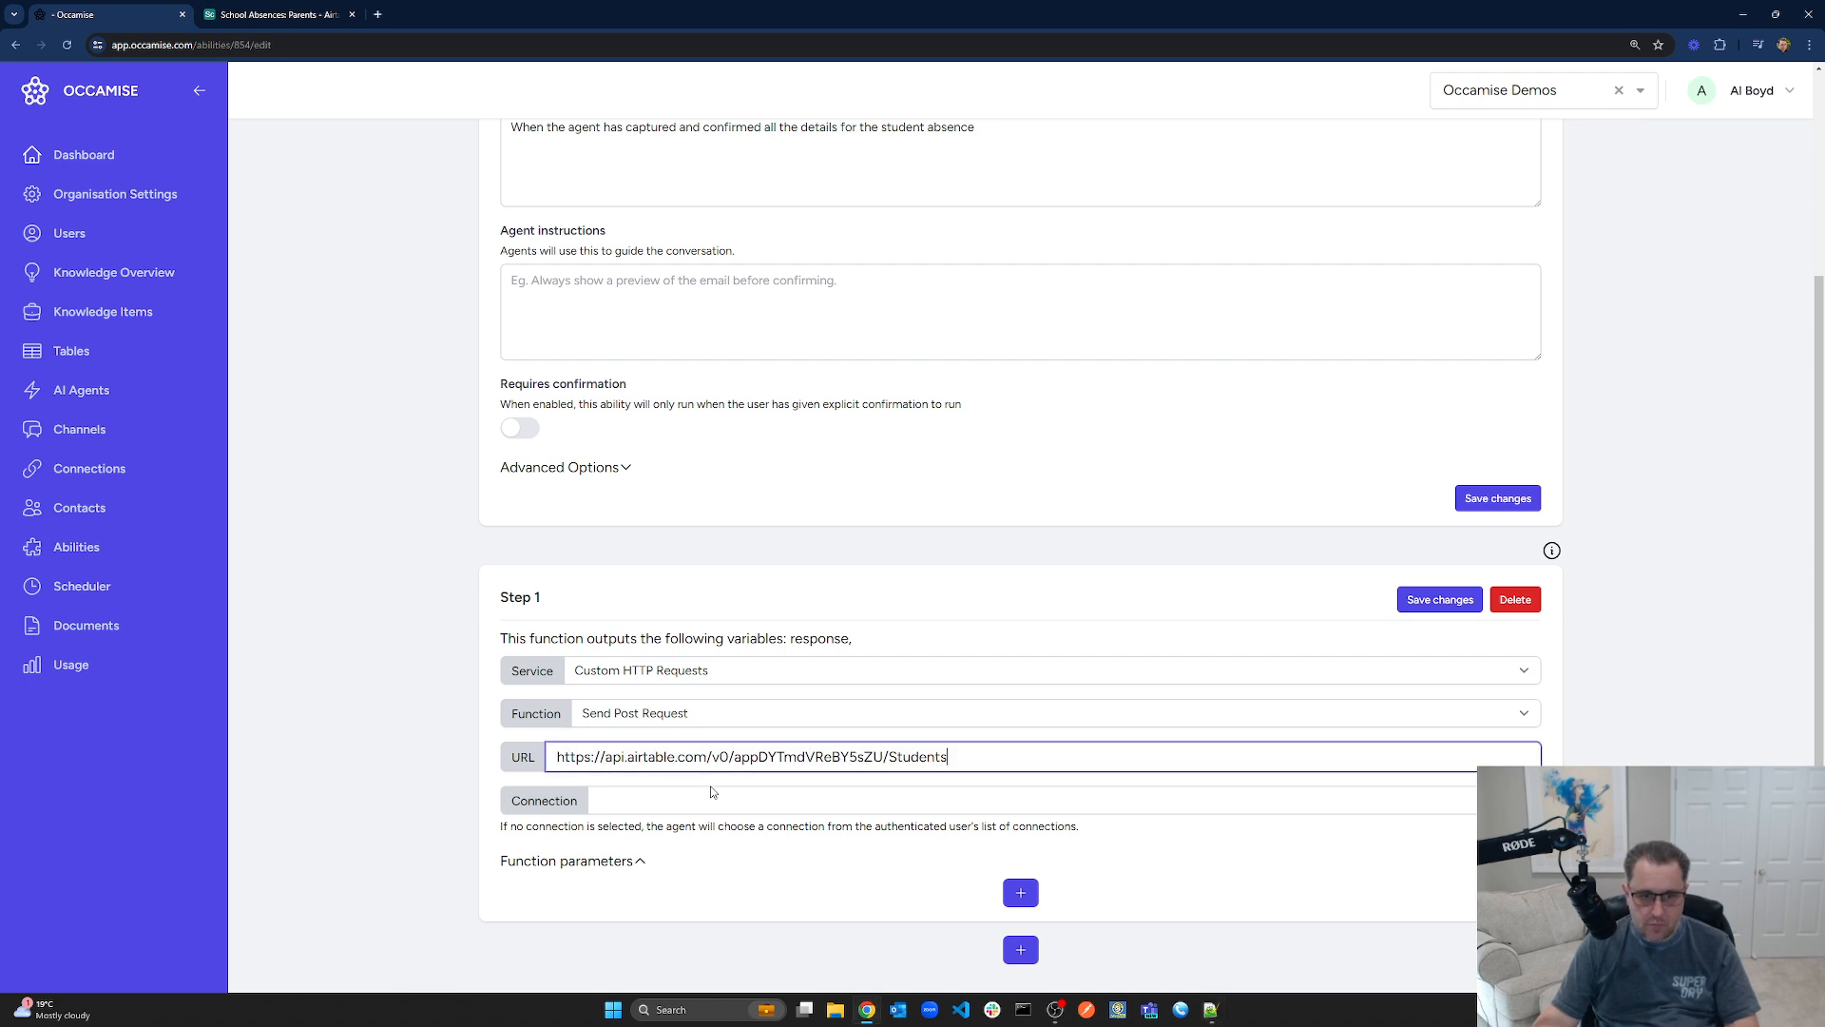
pyautogui.doubleClick(918, 756)
pyautogui.write('Absences')
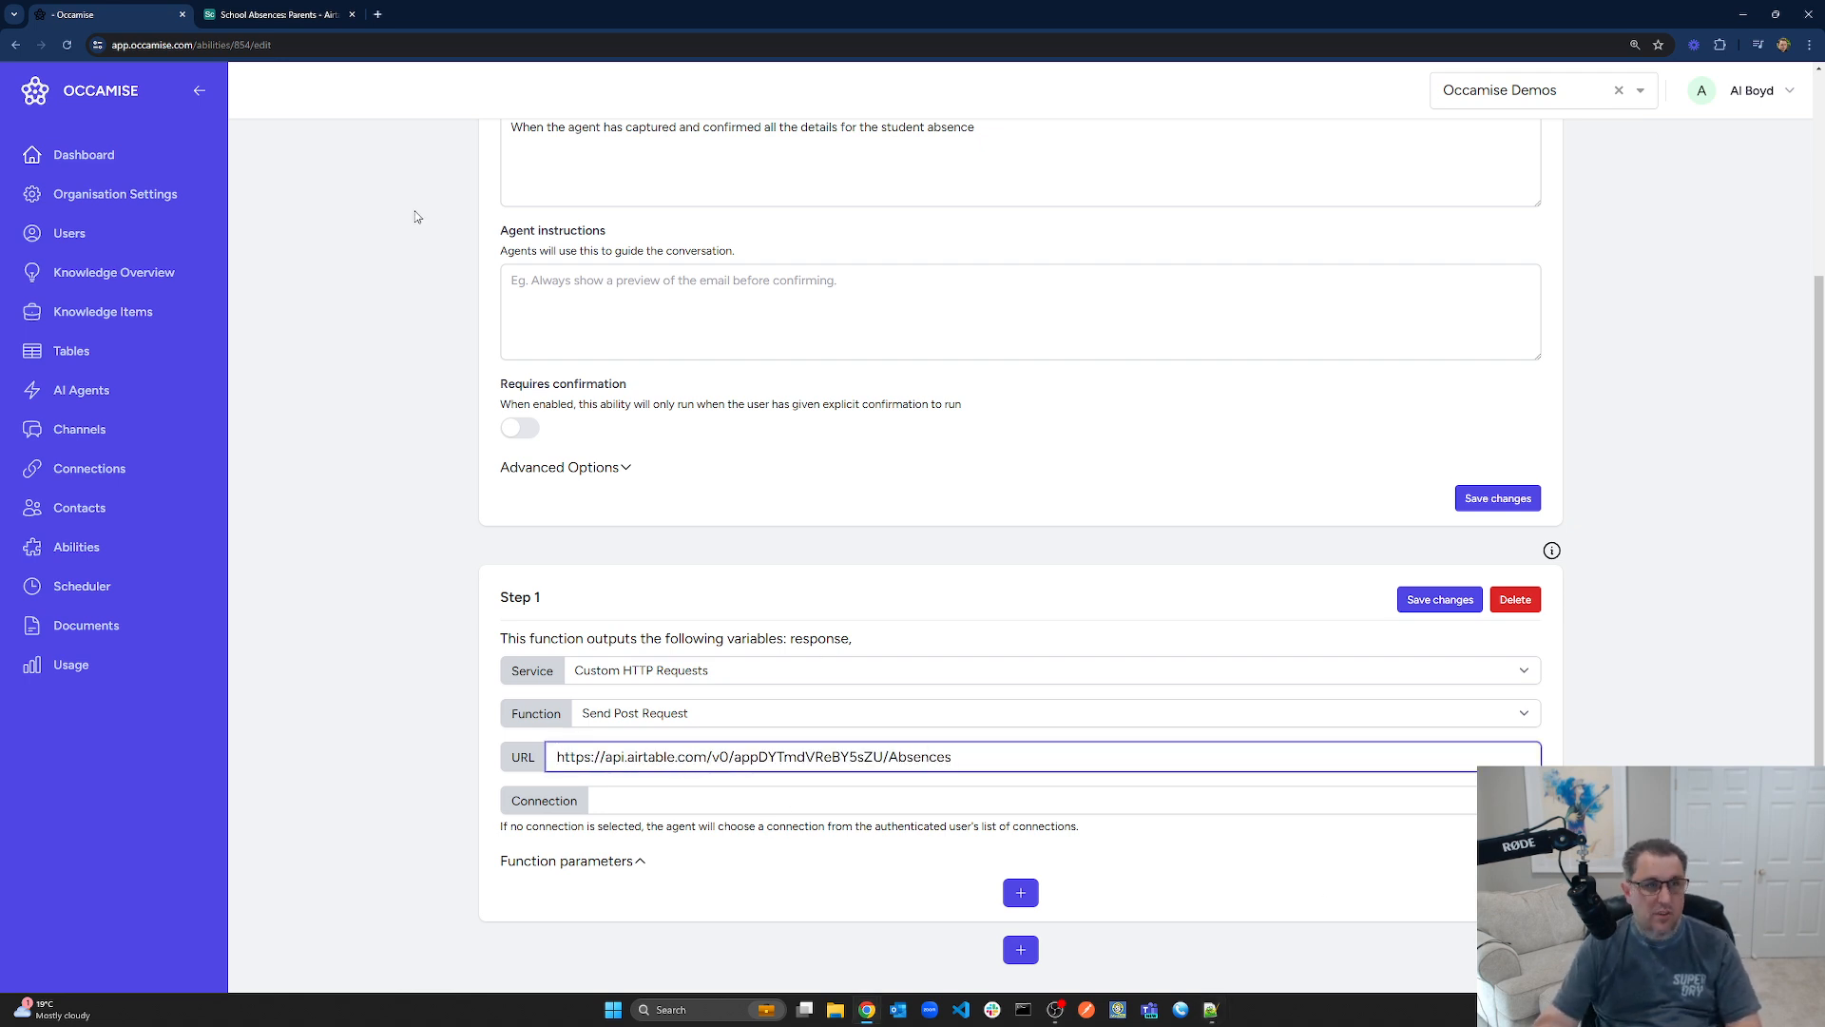
pyautogui.click(288, 14)
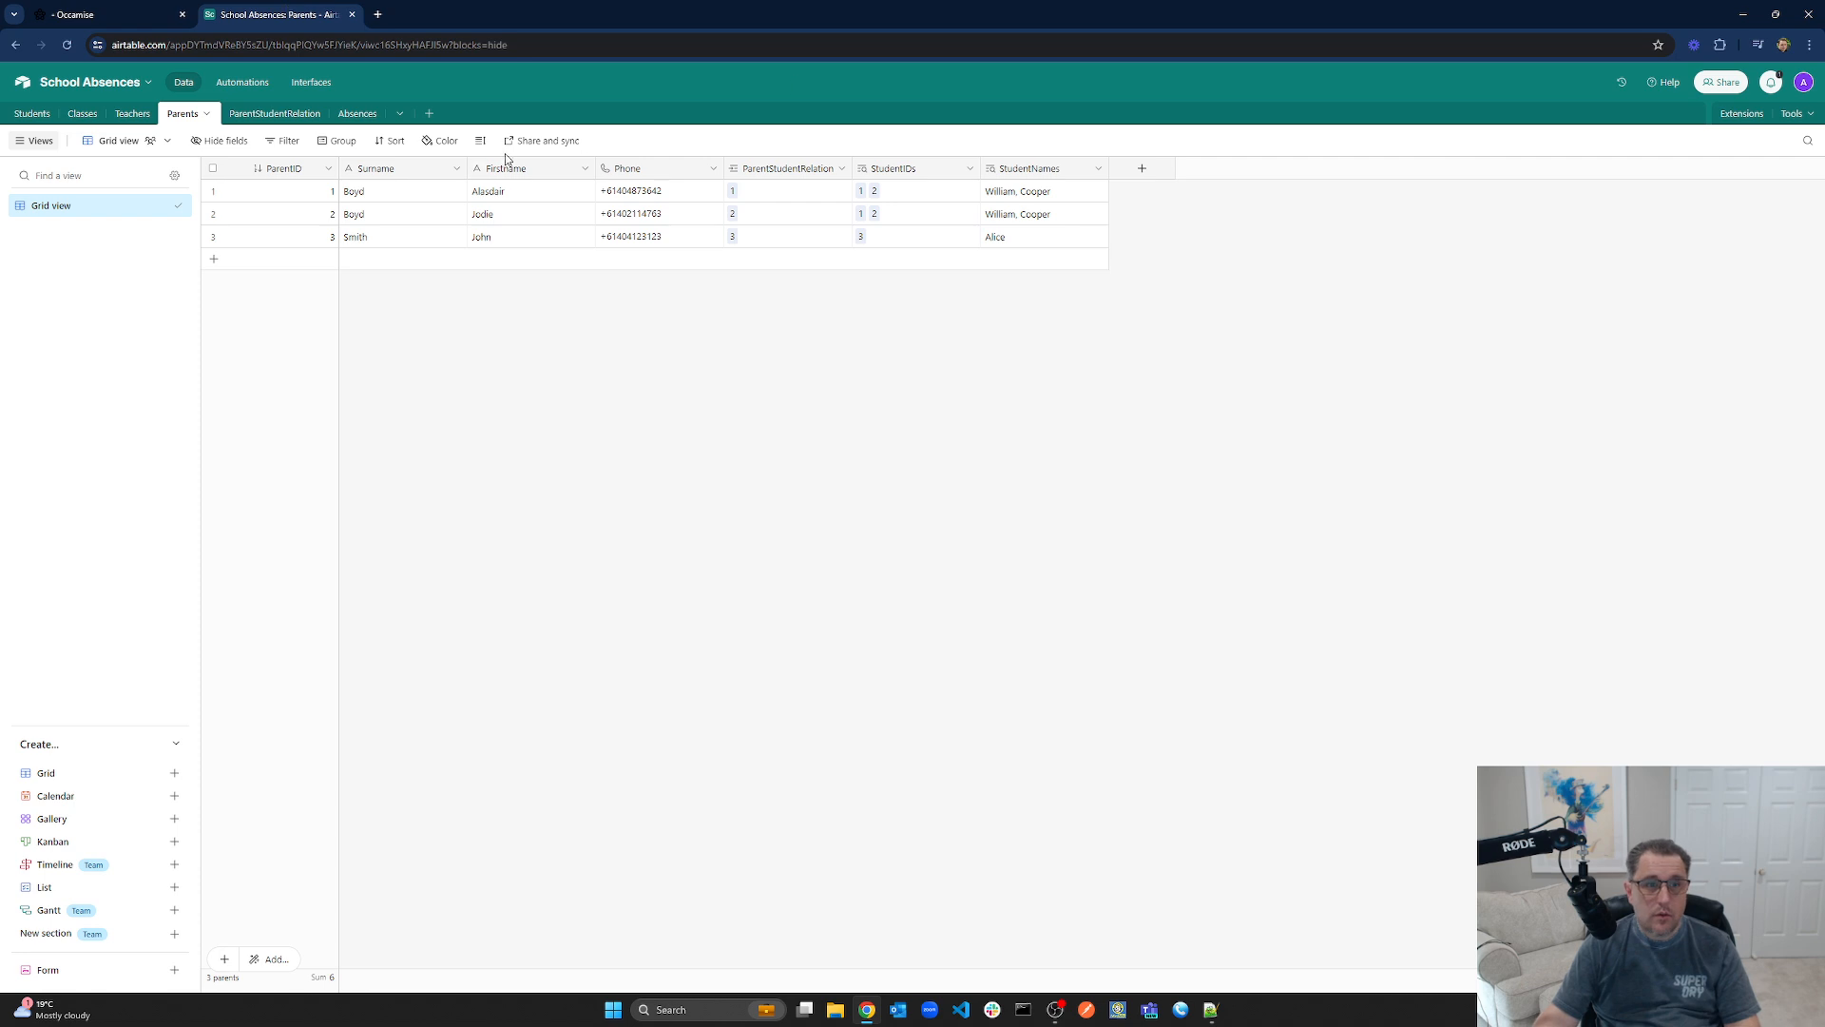
# Review the empty Absences table's columns in Airtable, then return to the Occamise ability page
pyautogui.click(358, 113)
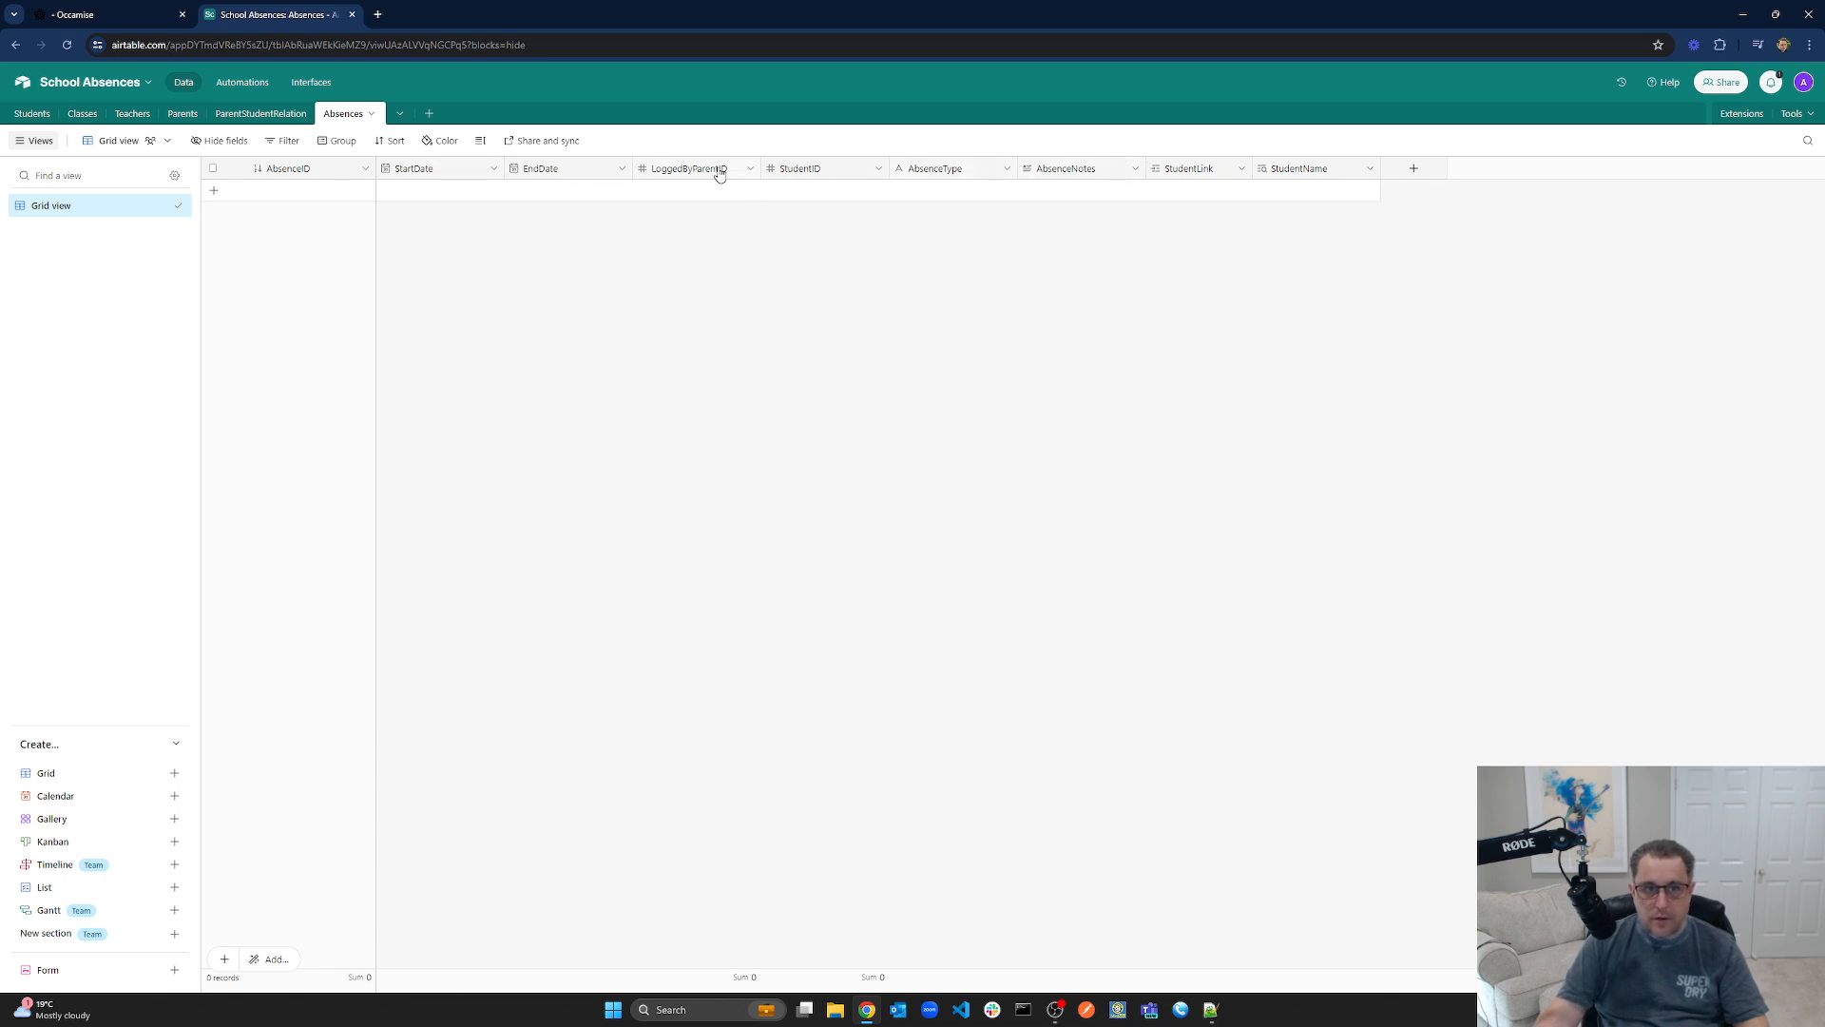
pyautogui.click(104, 6)
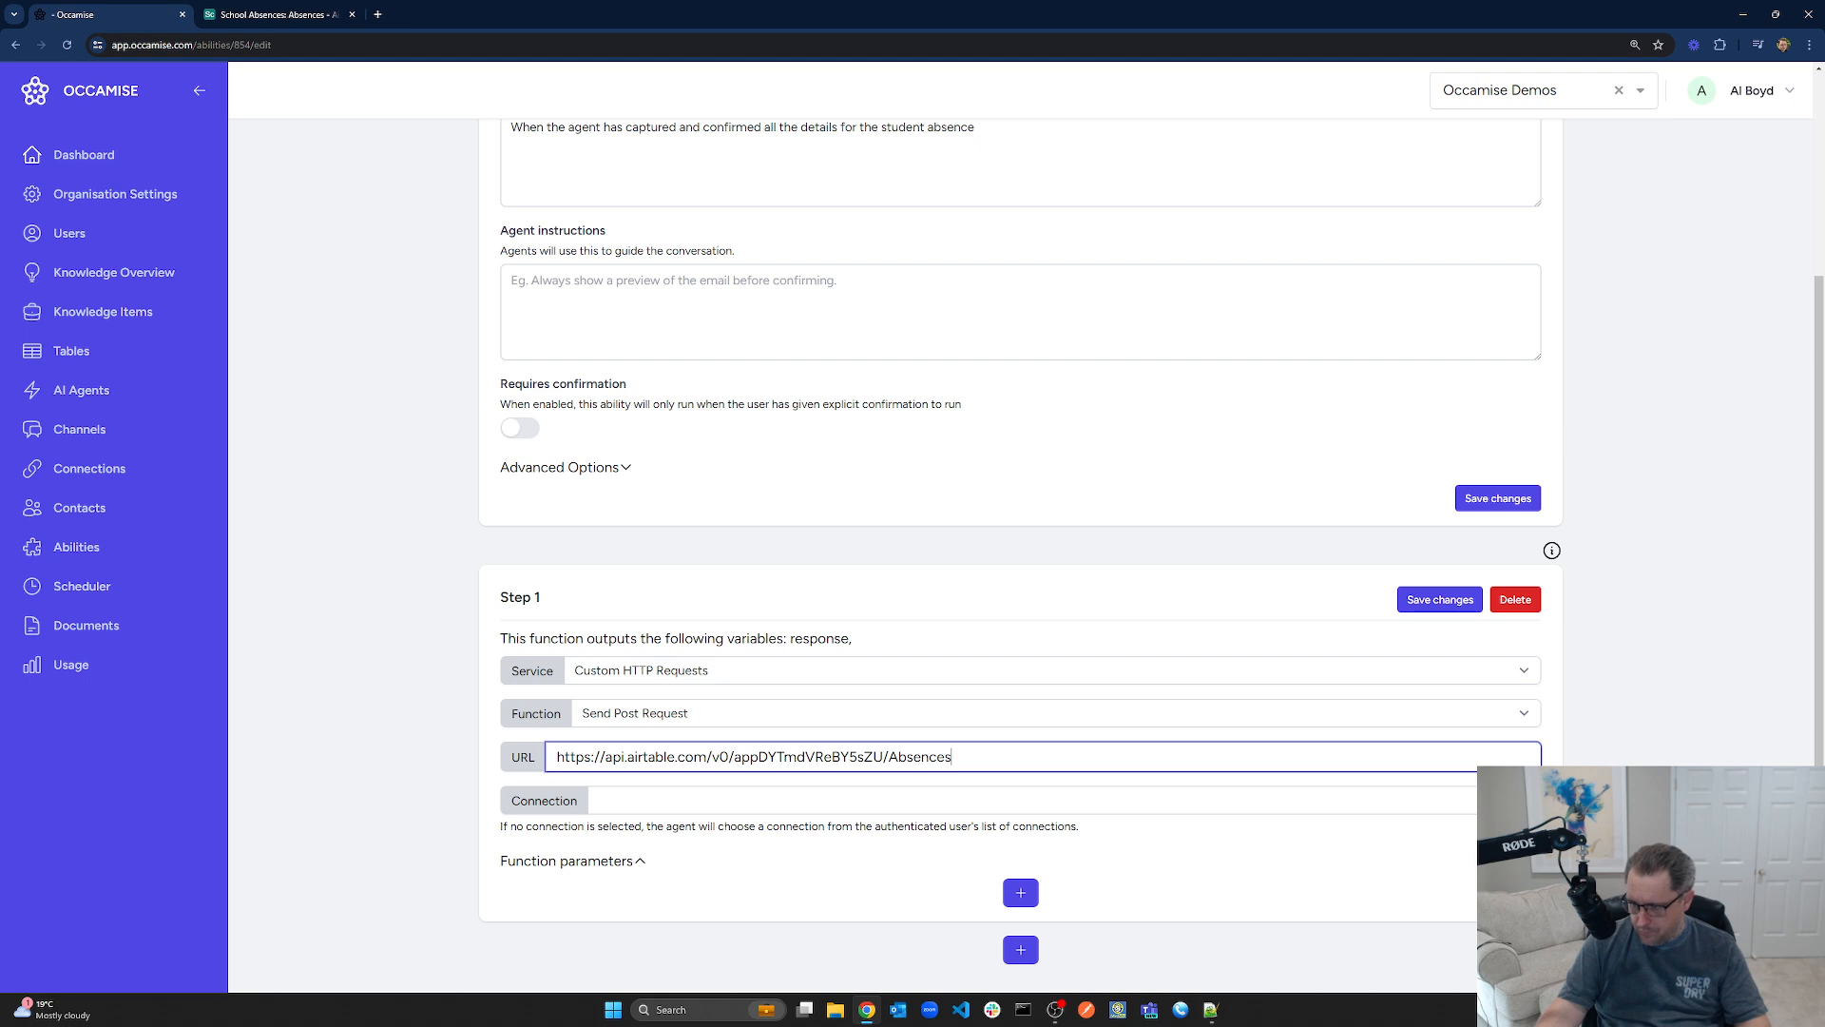
# Paste the absence record JSON template into Agent instructions, insert 'student' before 'absence', and save
pyautogui.hotkey('alt', 'Tab')
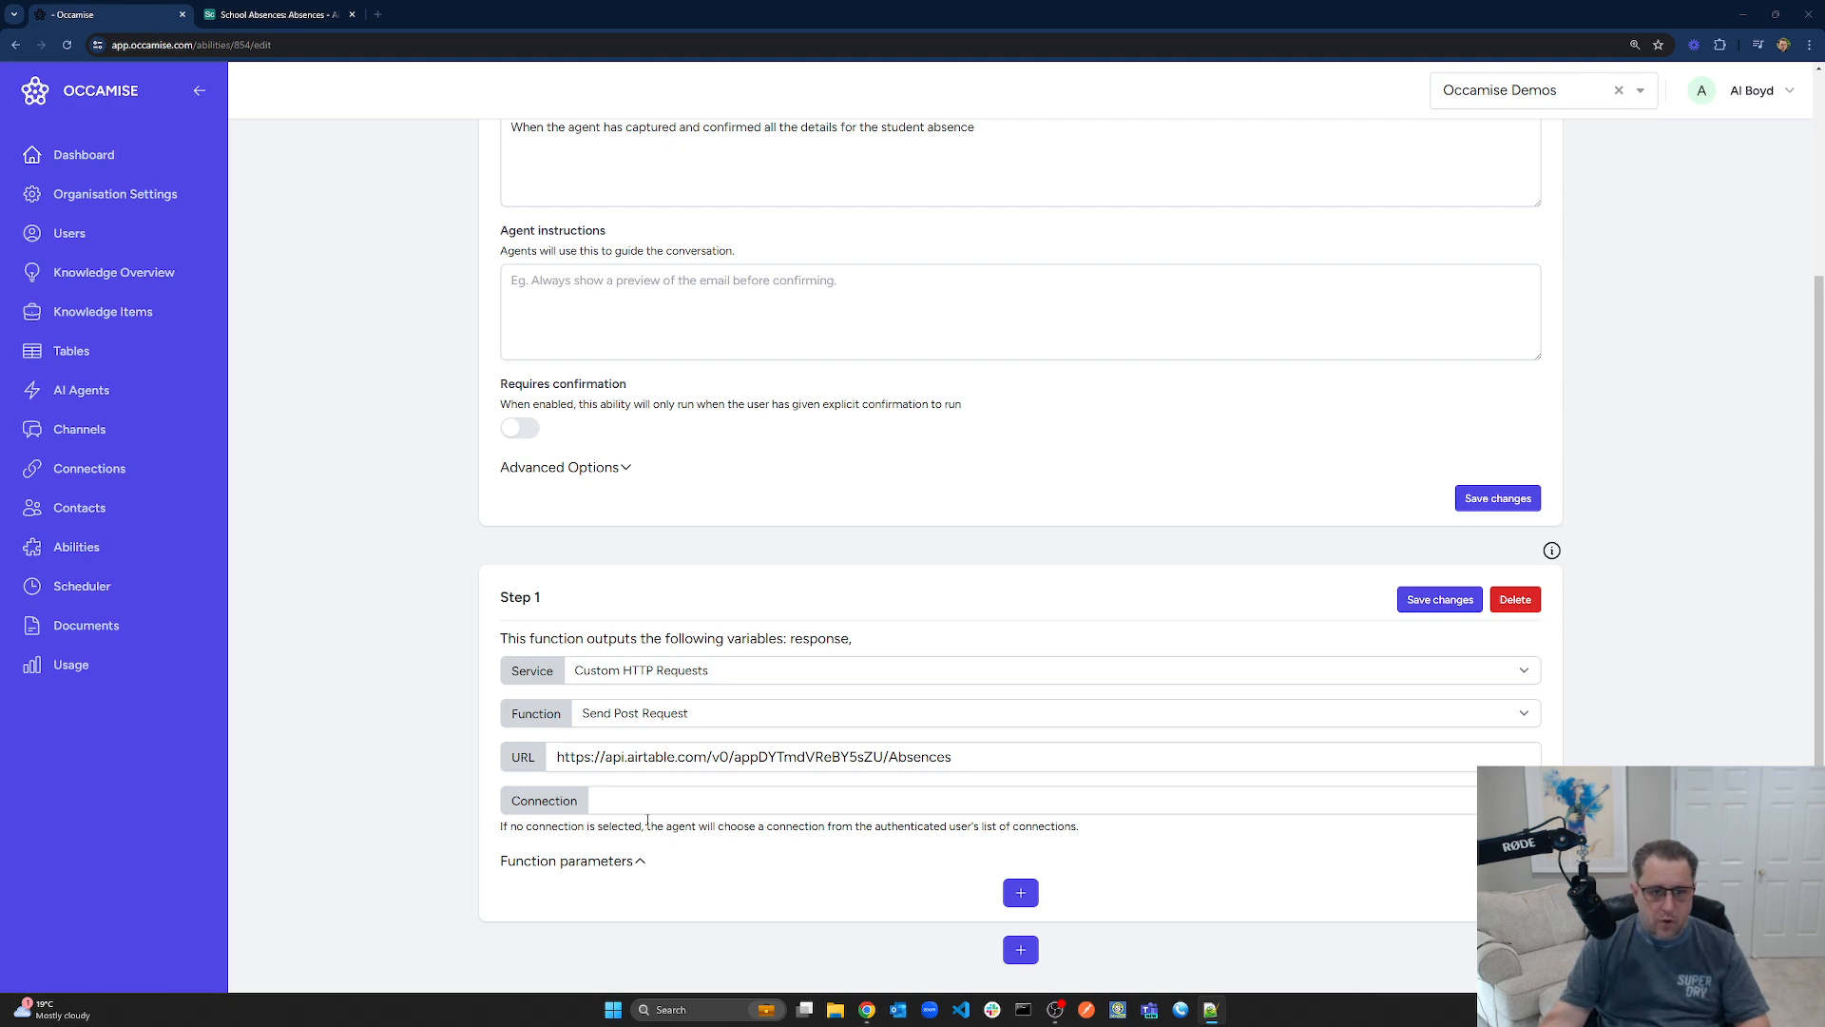
pyautogui.click(590, 298)
pyautogui.write('When the agent would like to insert a student absence record after collecting all the required information  The following object represents a single absence record: {"fields": { "StartDate": "", "EndDate": "", "LoggedByParentID" : "", "StudentID" : "", "AbsenceType" : "", "AbsenceNotes" : "" }}')
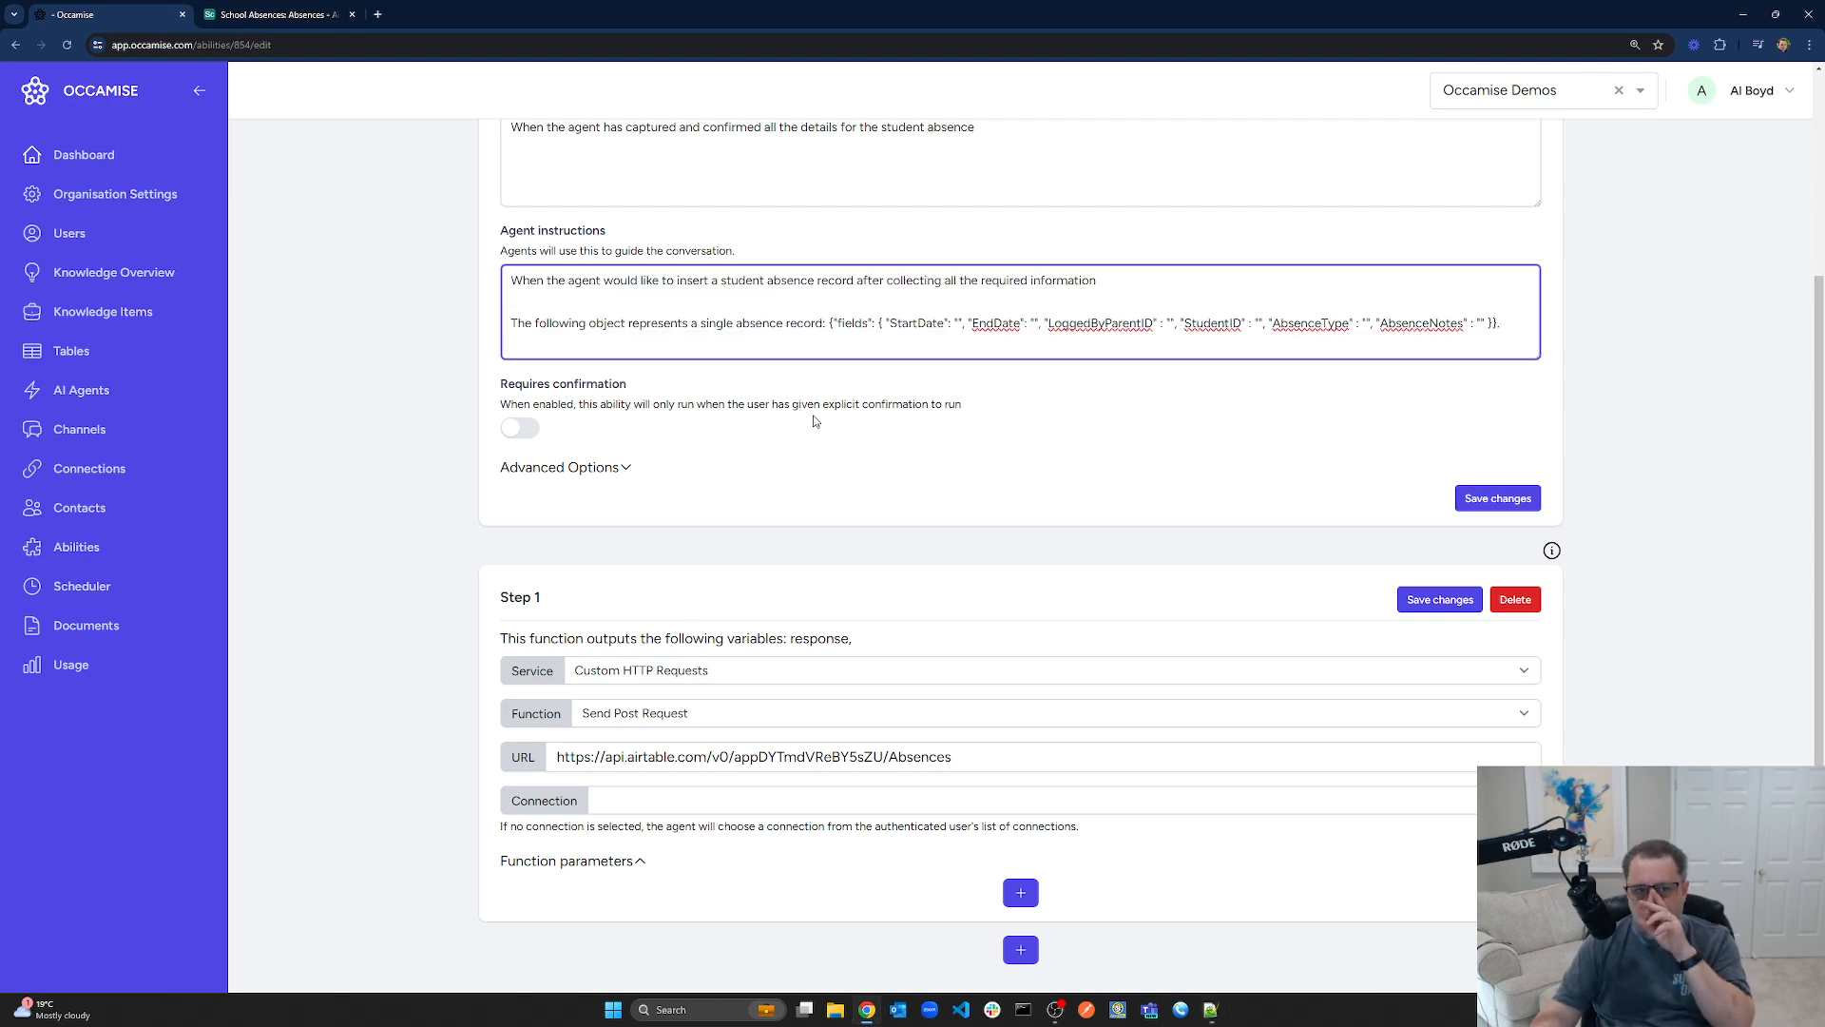
pyautogui.scroll(3, 865, 480)
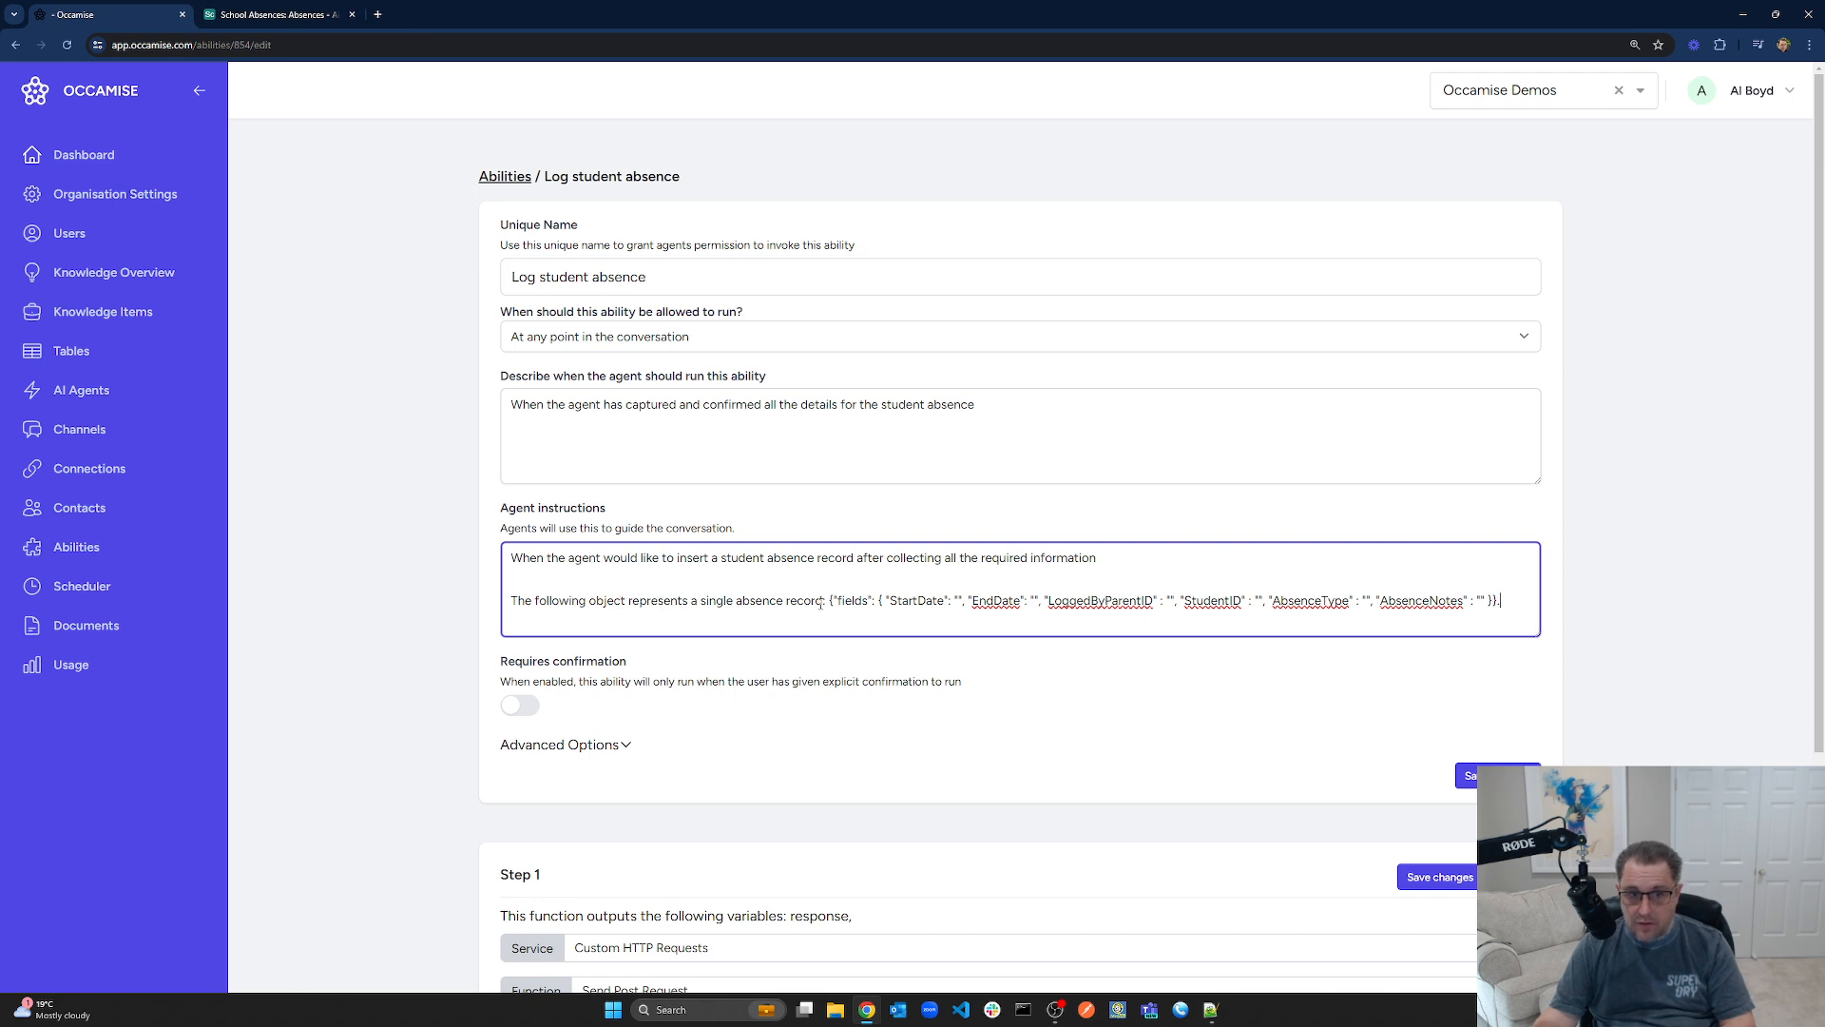
pyautogui.click(736, 599)
pyautogui.write('student')
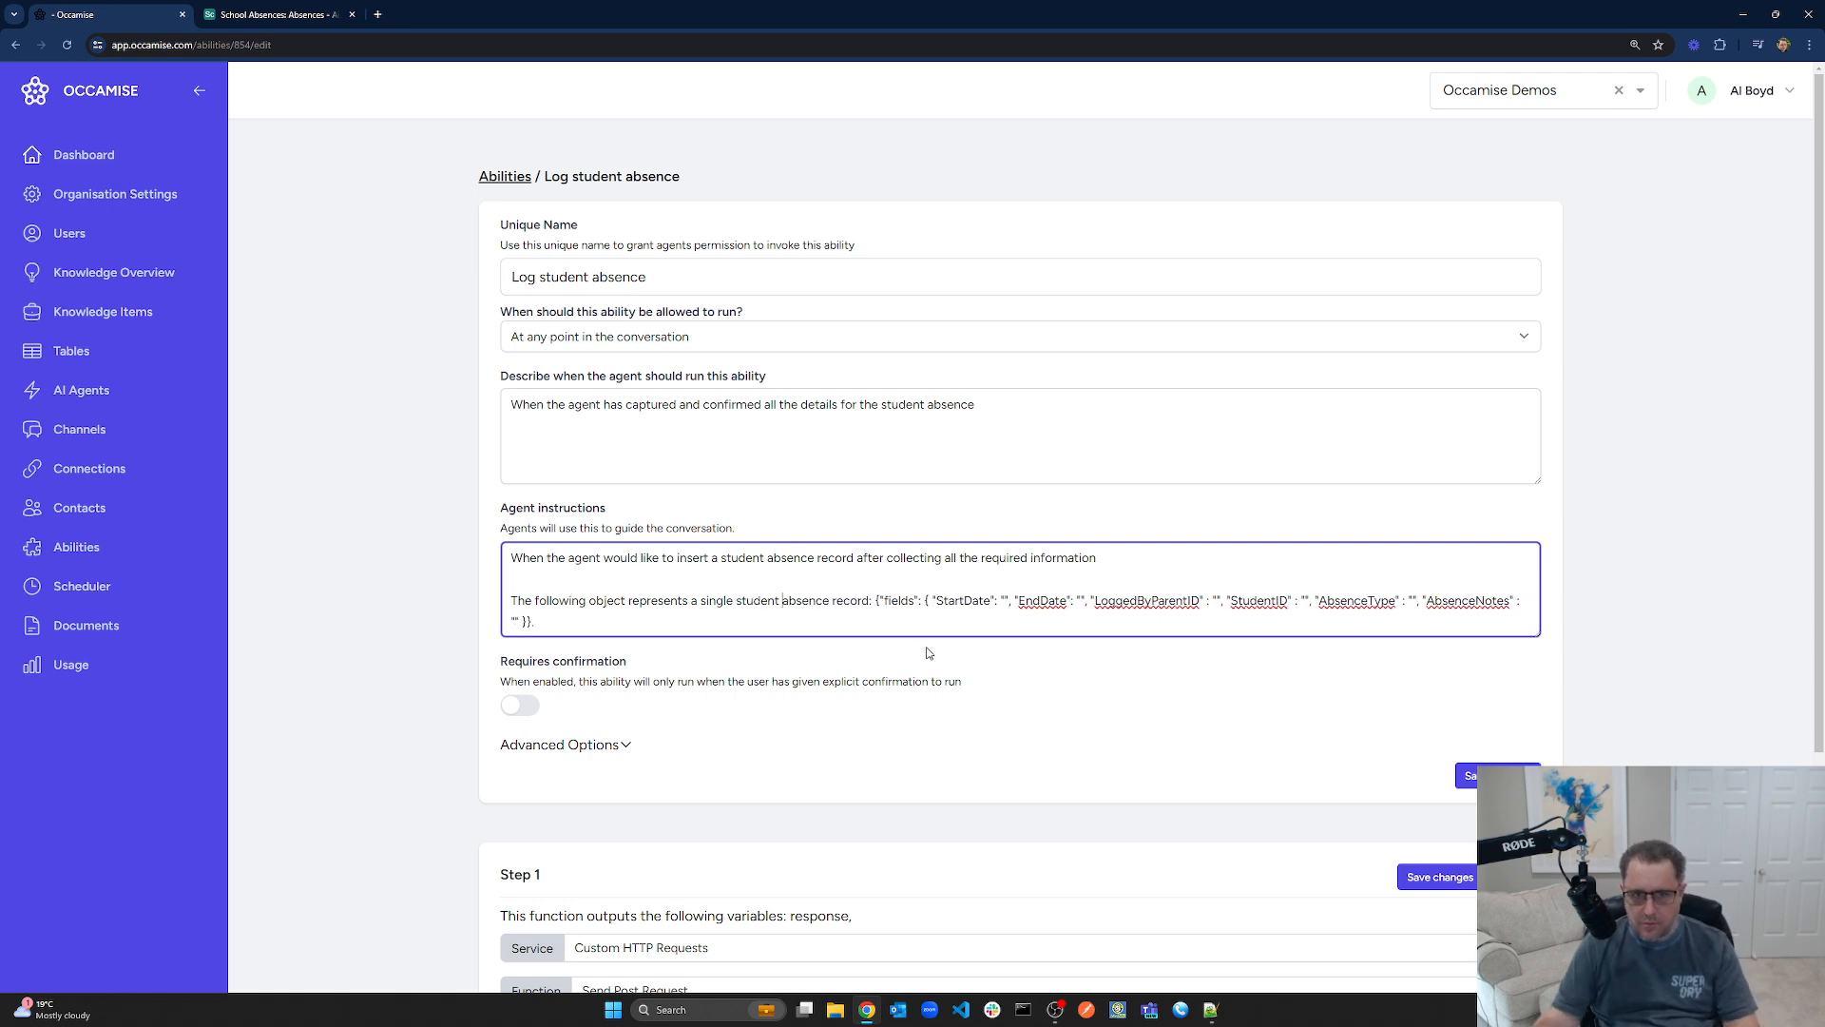
pyautogui.moveTo(875, 600); pyautogui.dragTo(568, 615)
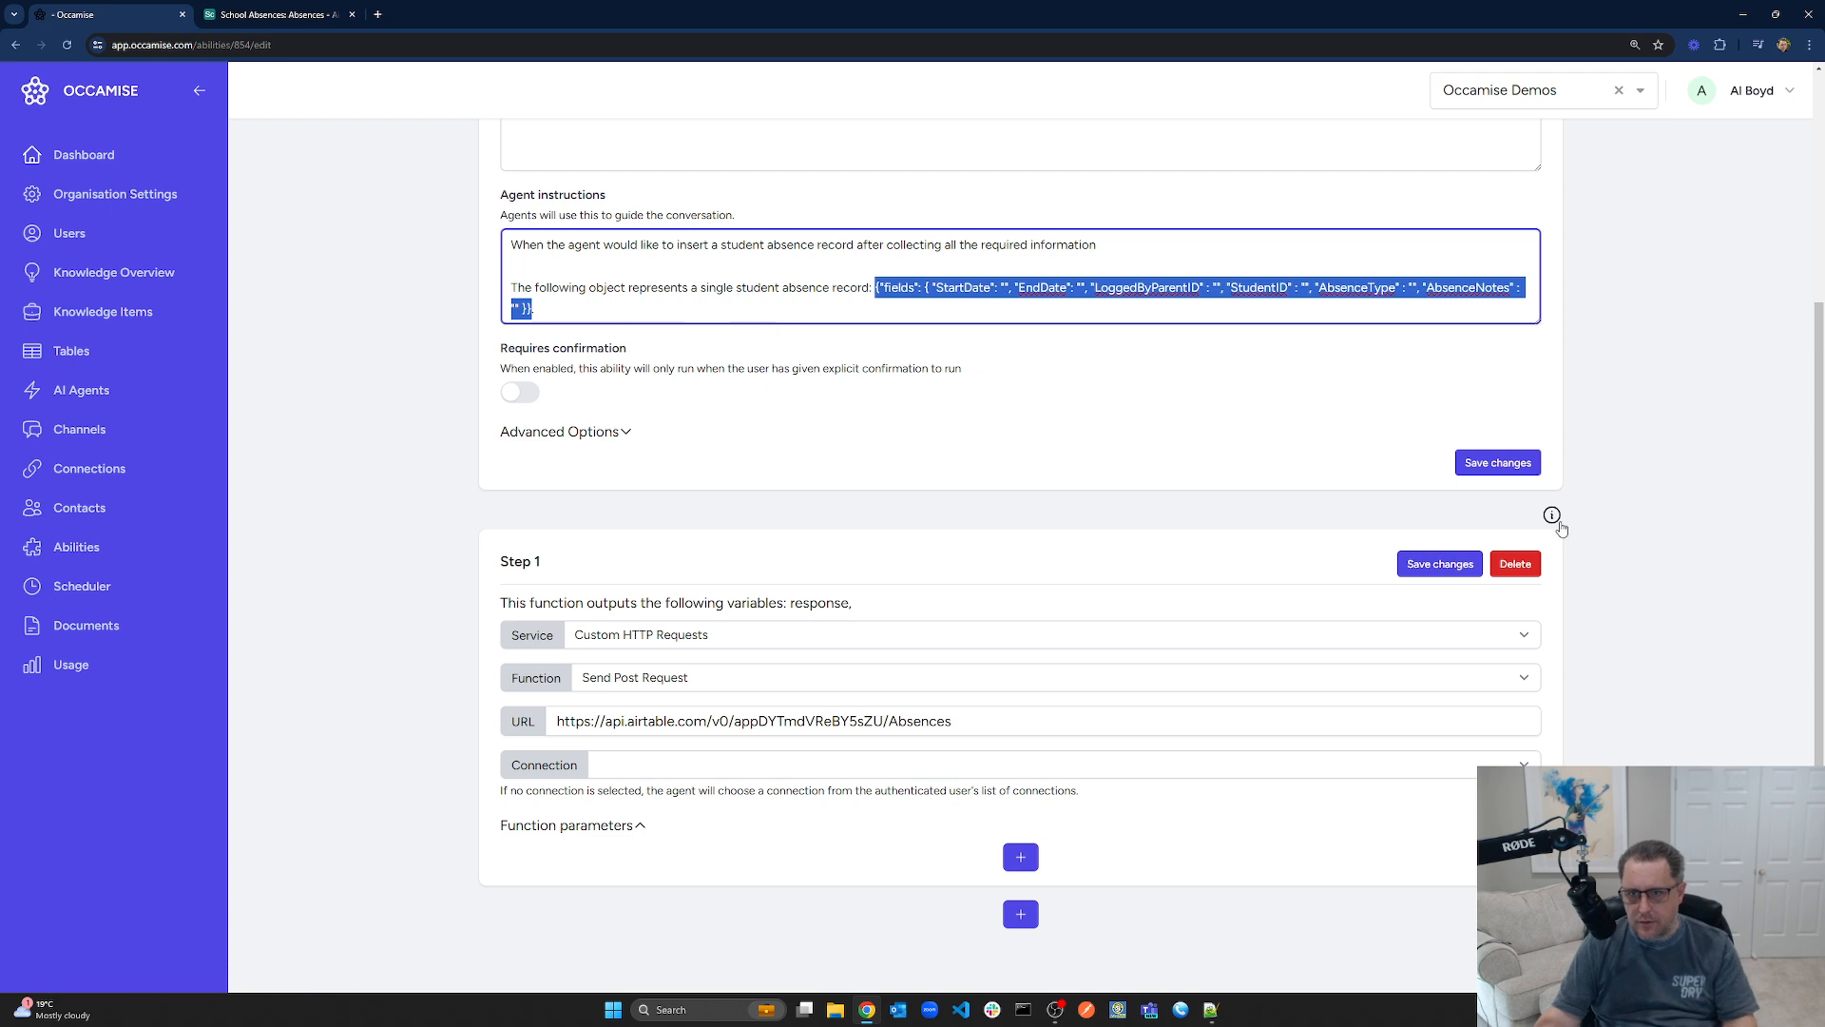
pyautogui.click(1498, 462)
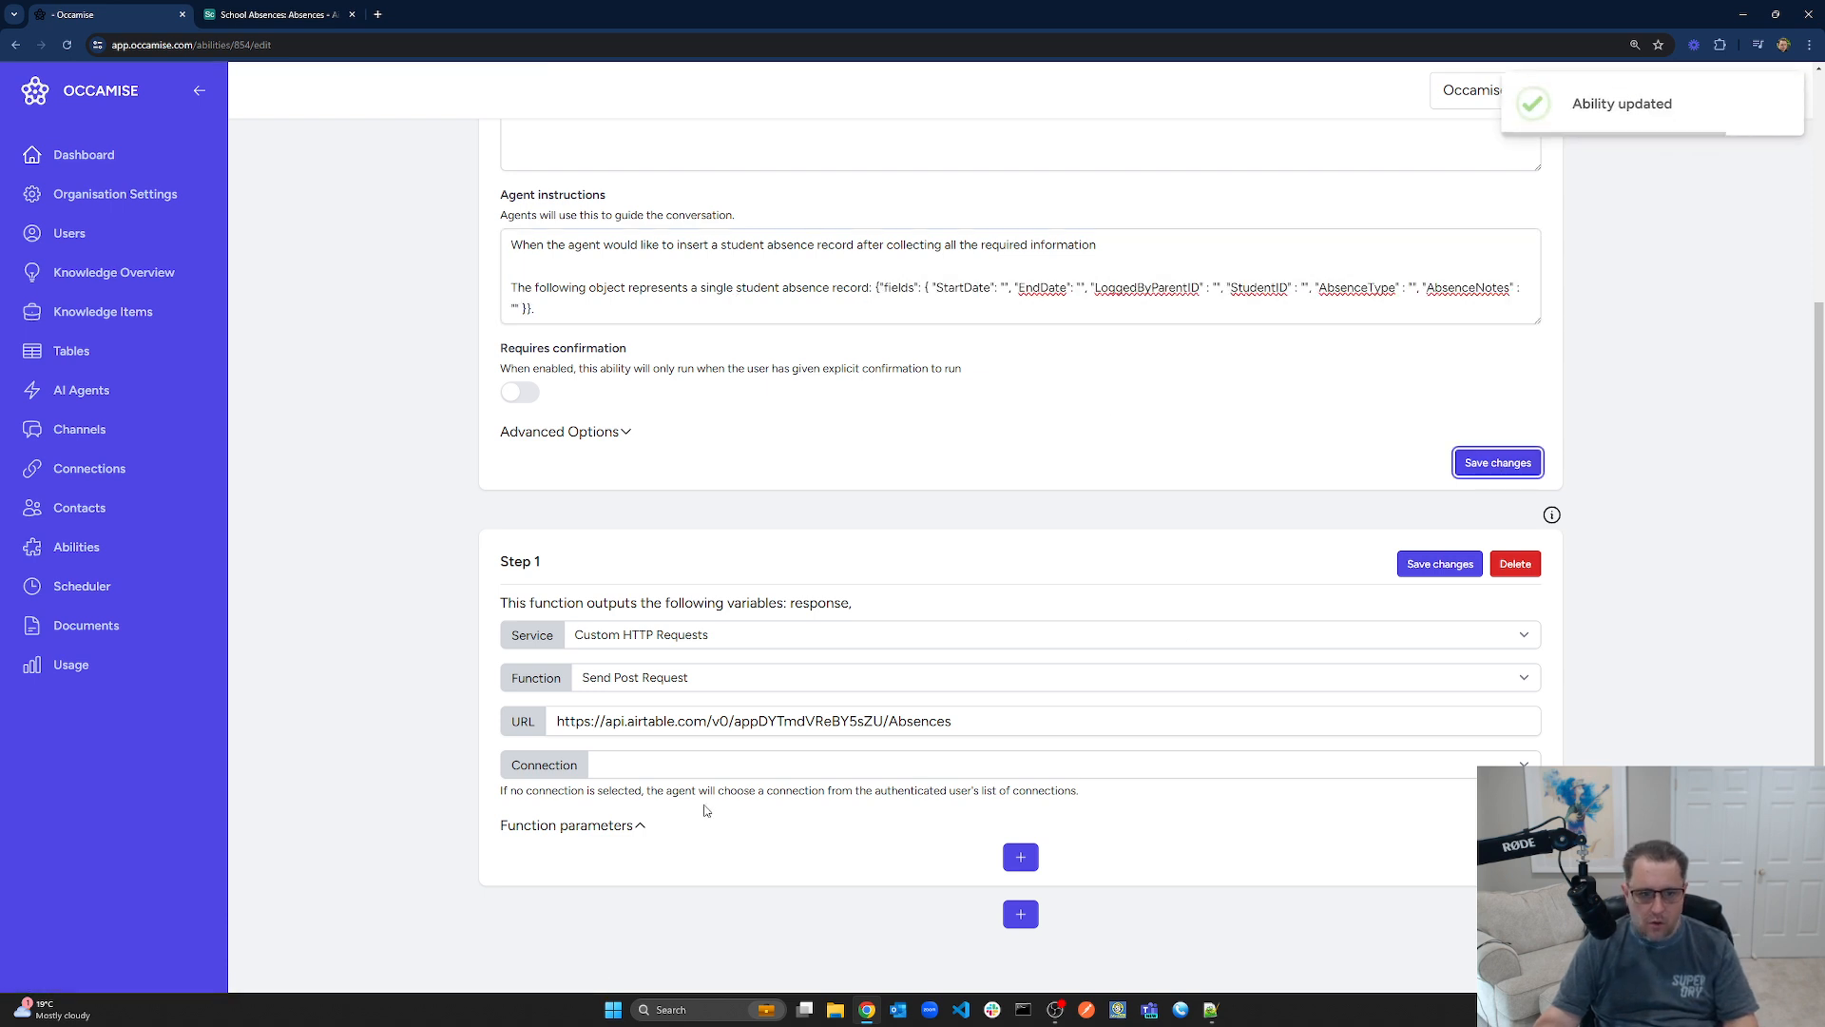
# Choose the AirTable connection, add a 'records' parameter with its pasted absence-records description, and save the step
pyautogui.click(684, 765)
pyautogui.click(658, 804)
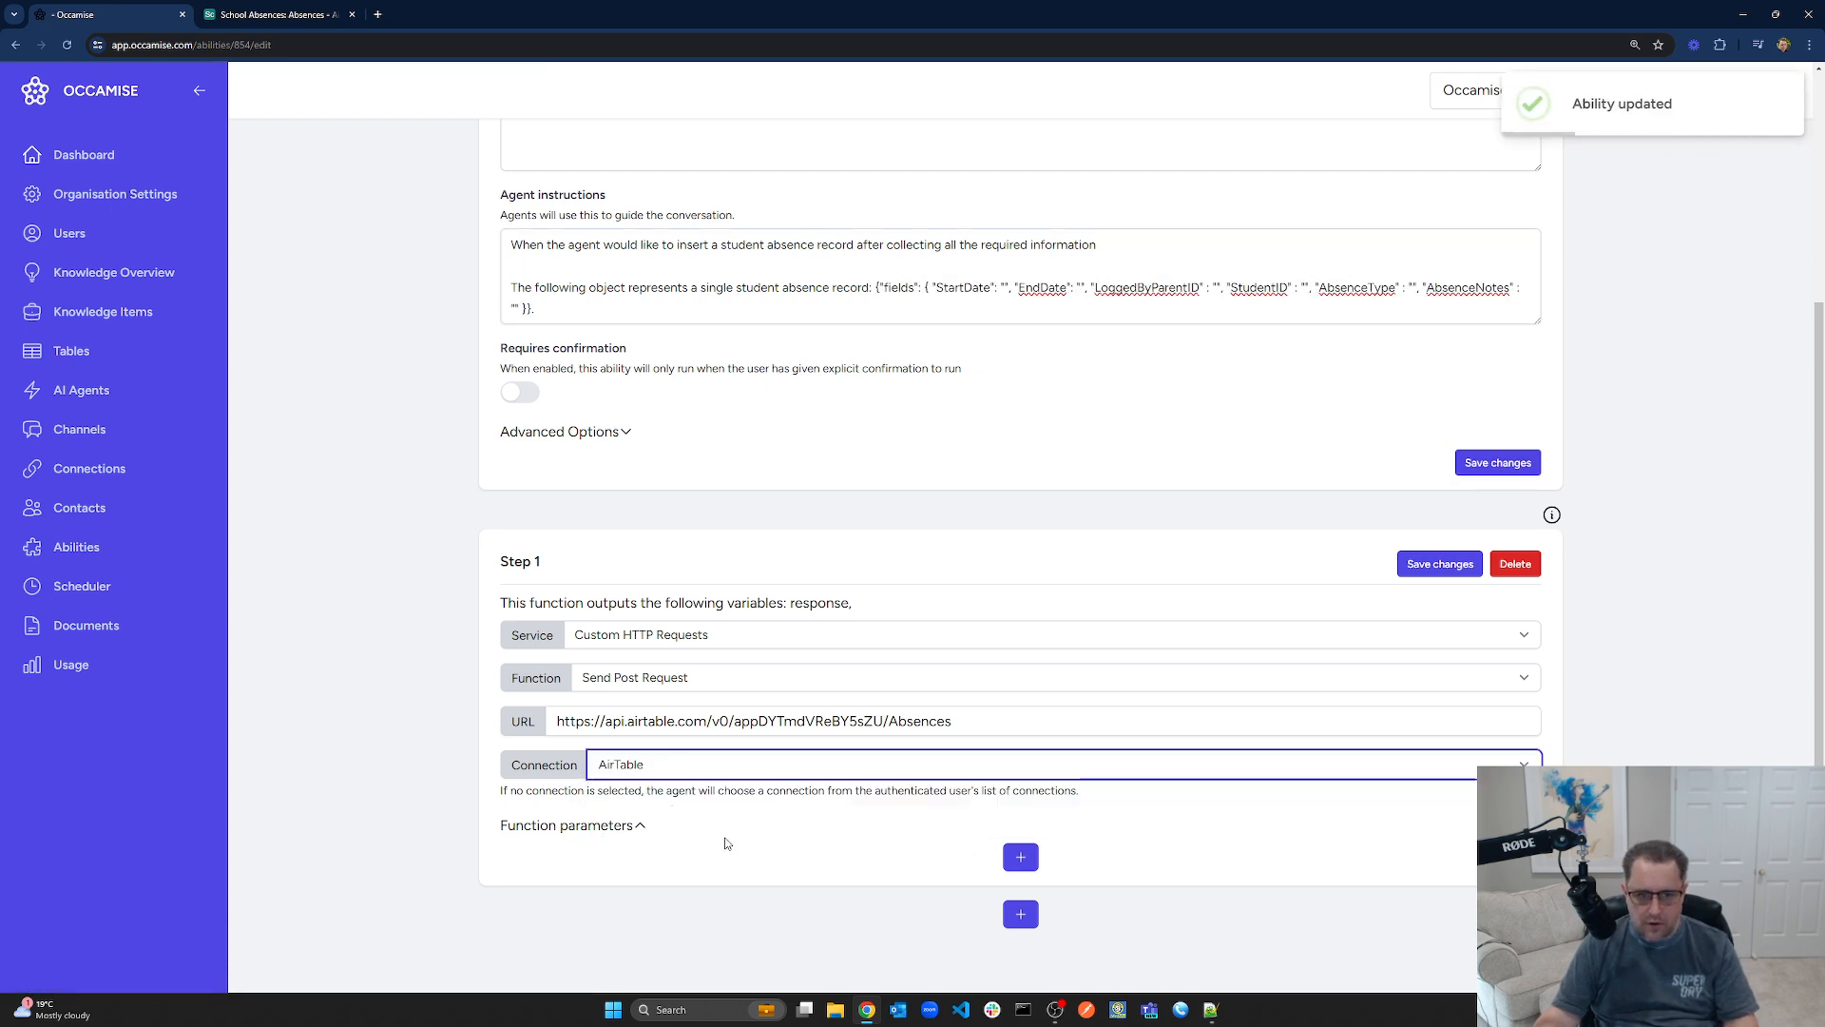
pyautogui.click(1020, 857)
pyautogui.scroll(-2, 1139, 818)
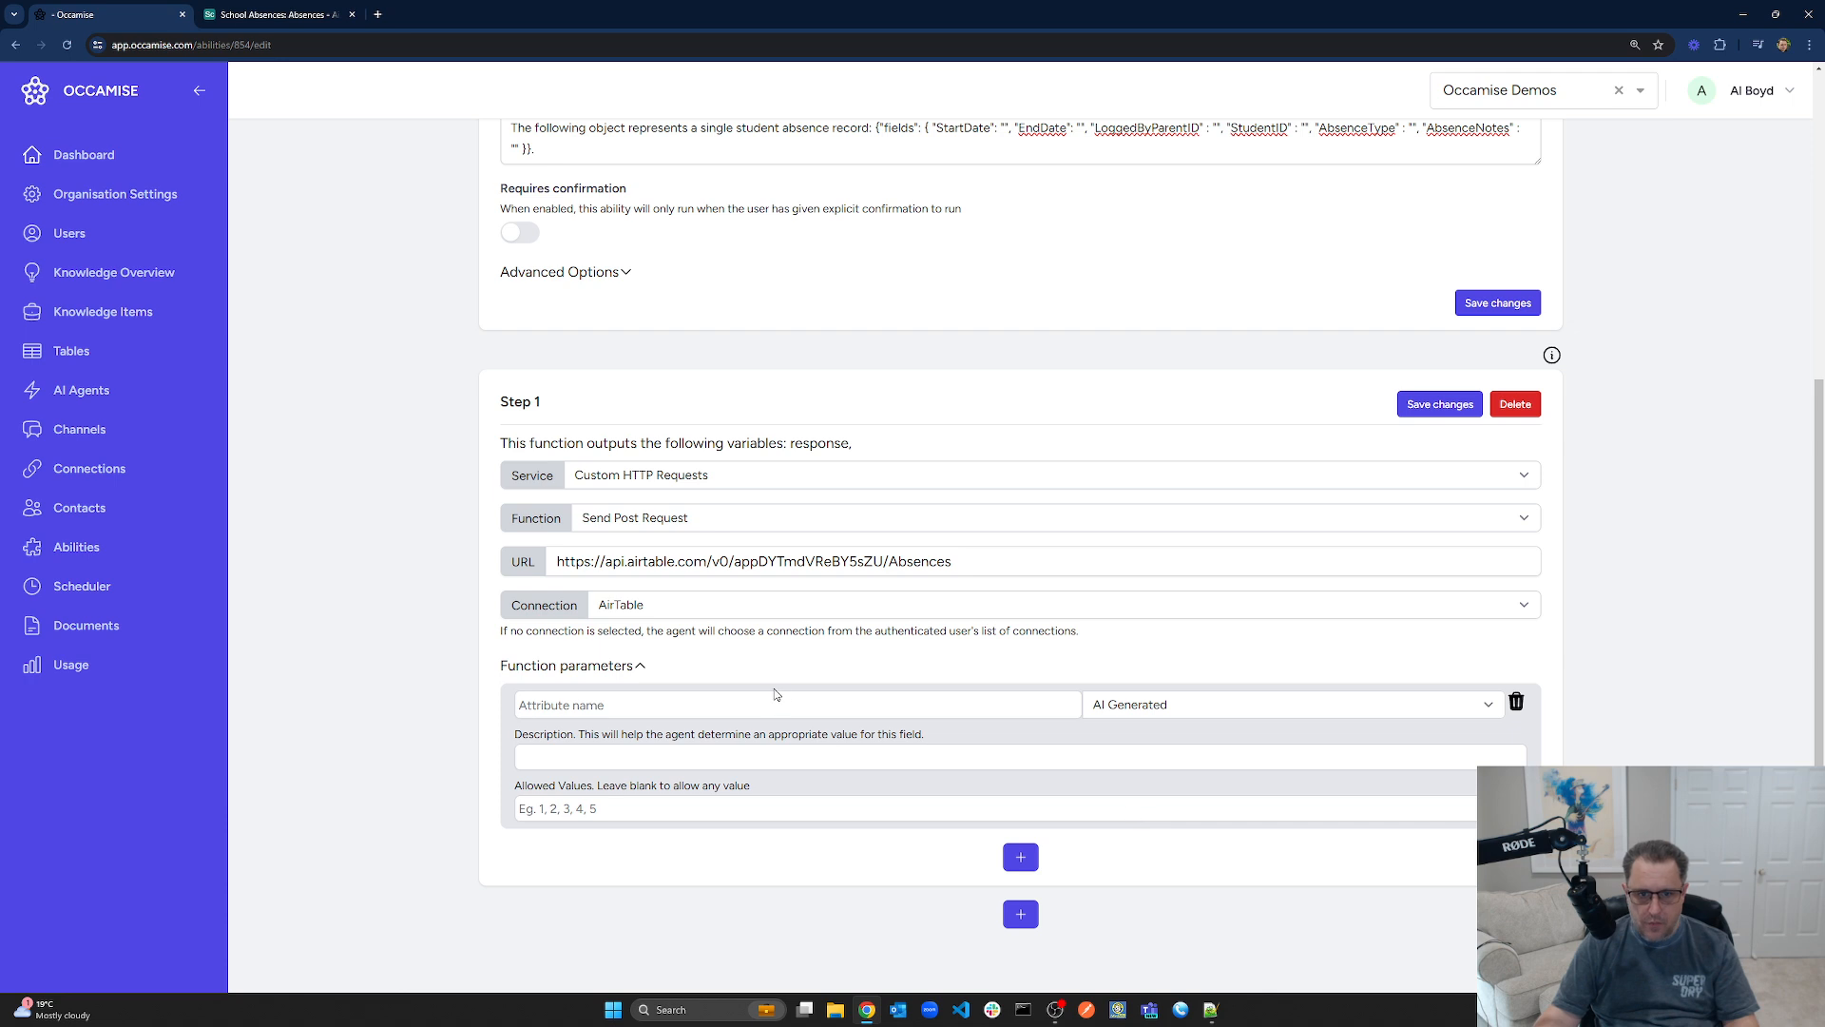
pyautogui.click(796, 709)
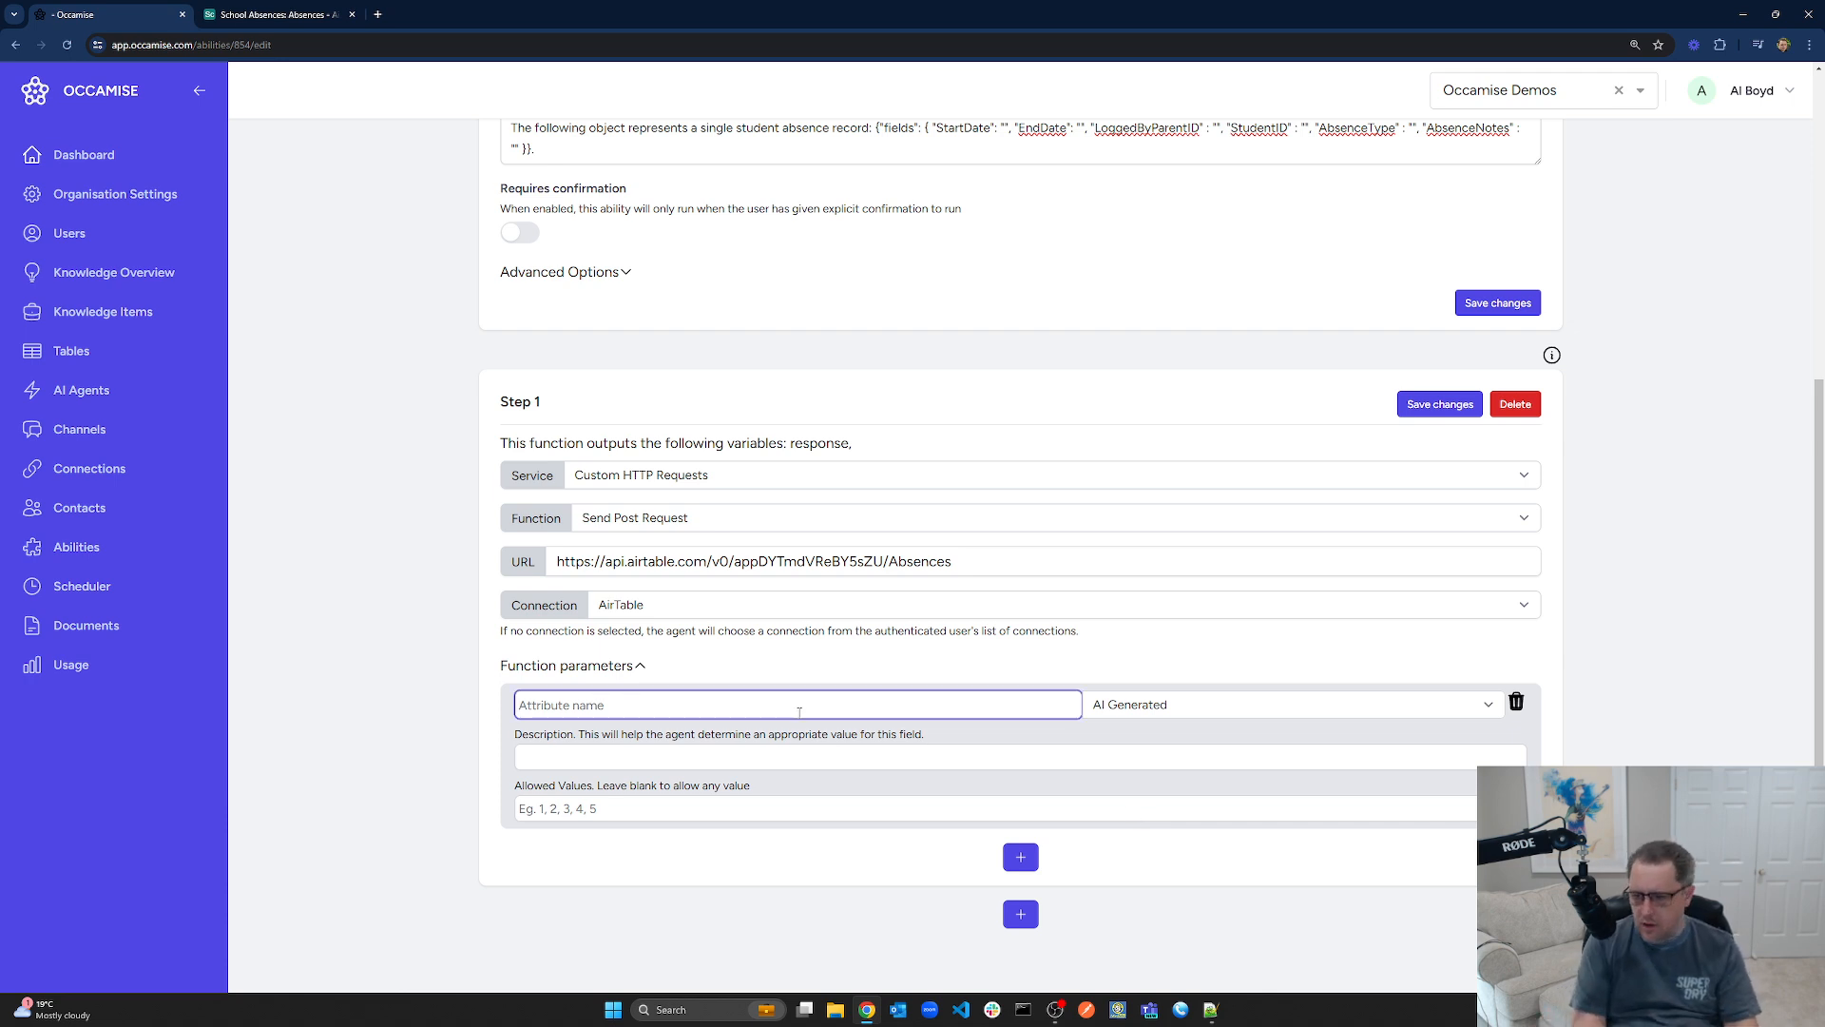
pyautogui.write('records')
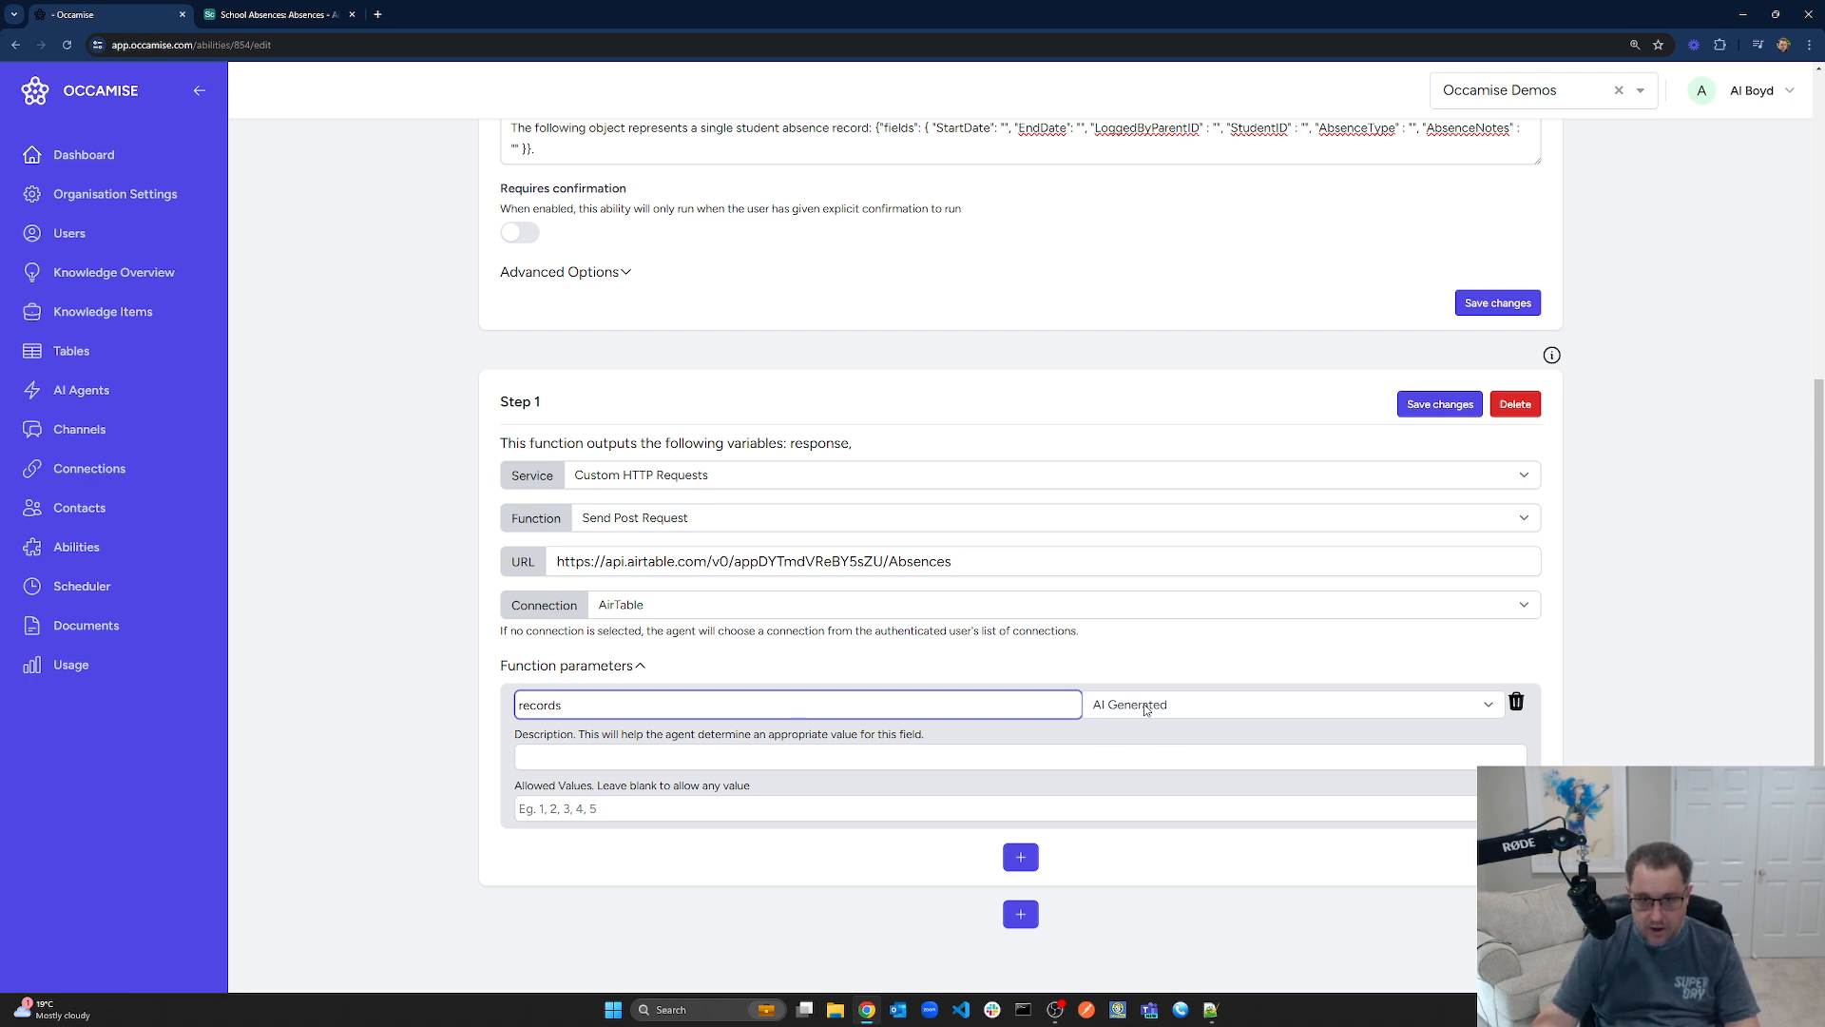
pyautogui.click(979, 765)
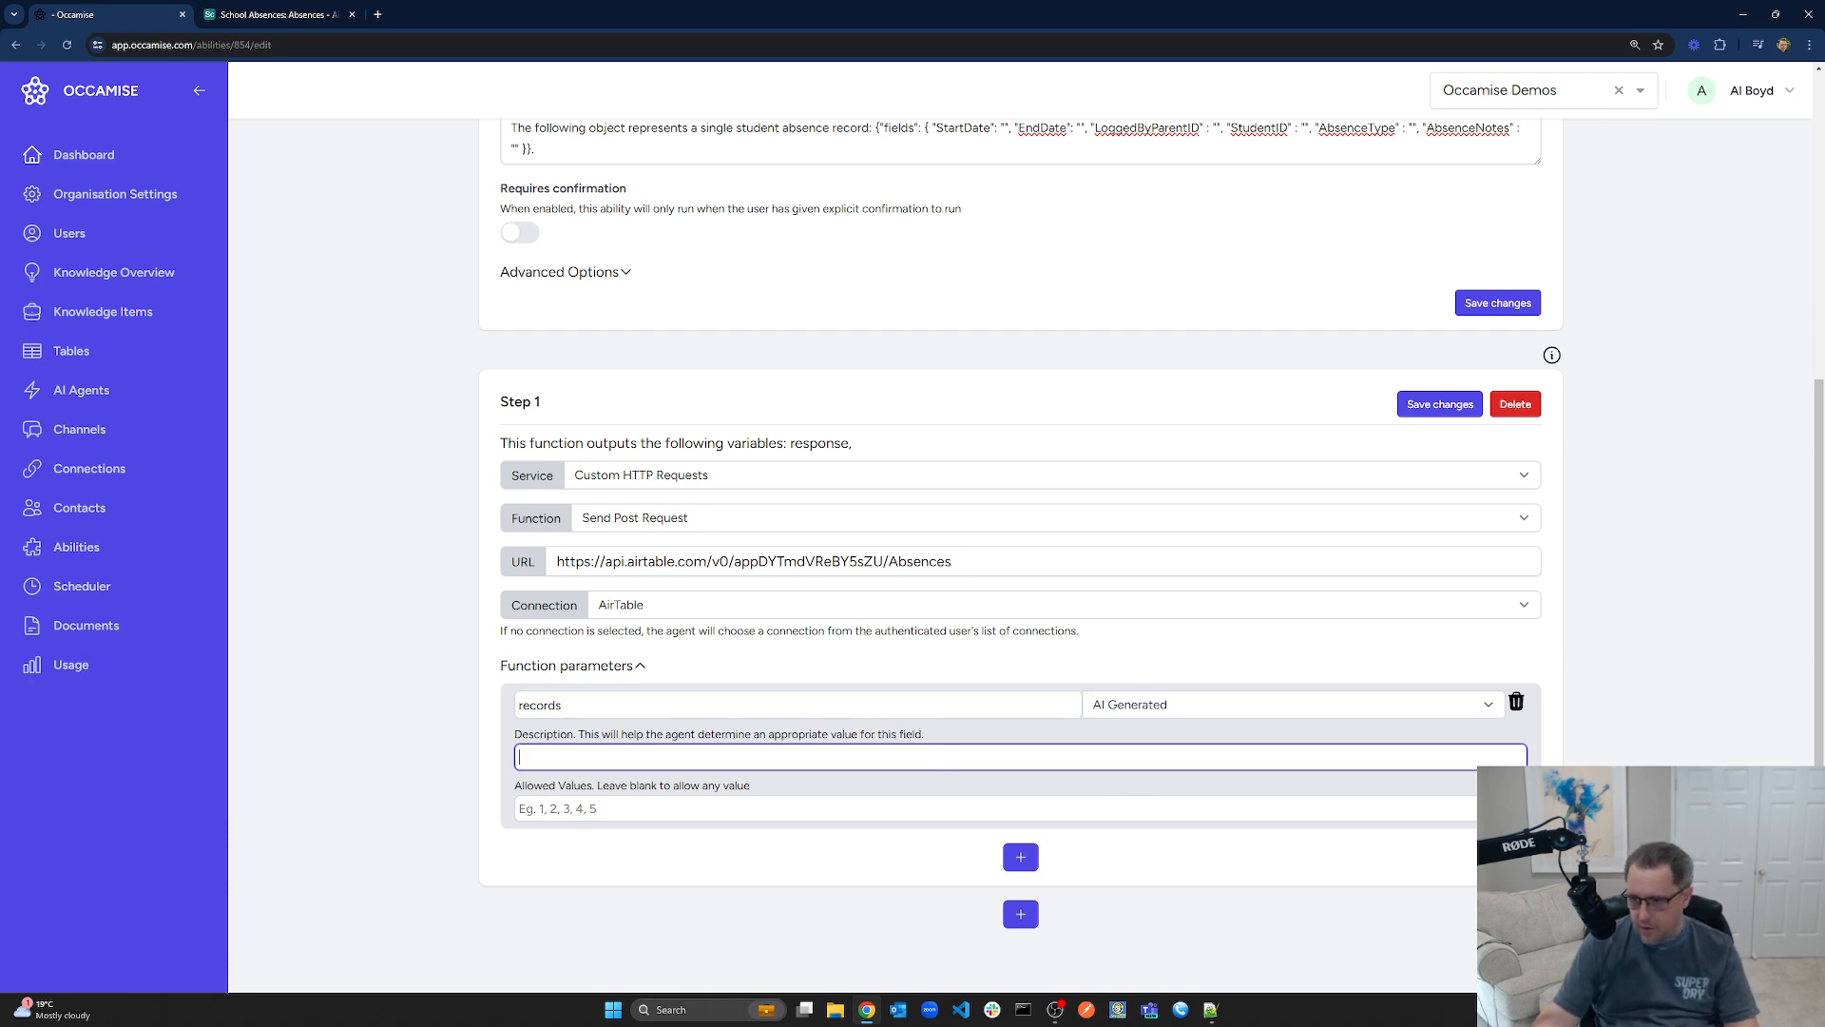
pyautogui.hotkey('alt', 'Tab')
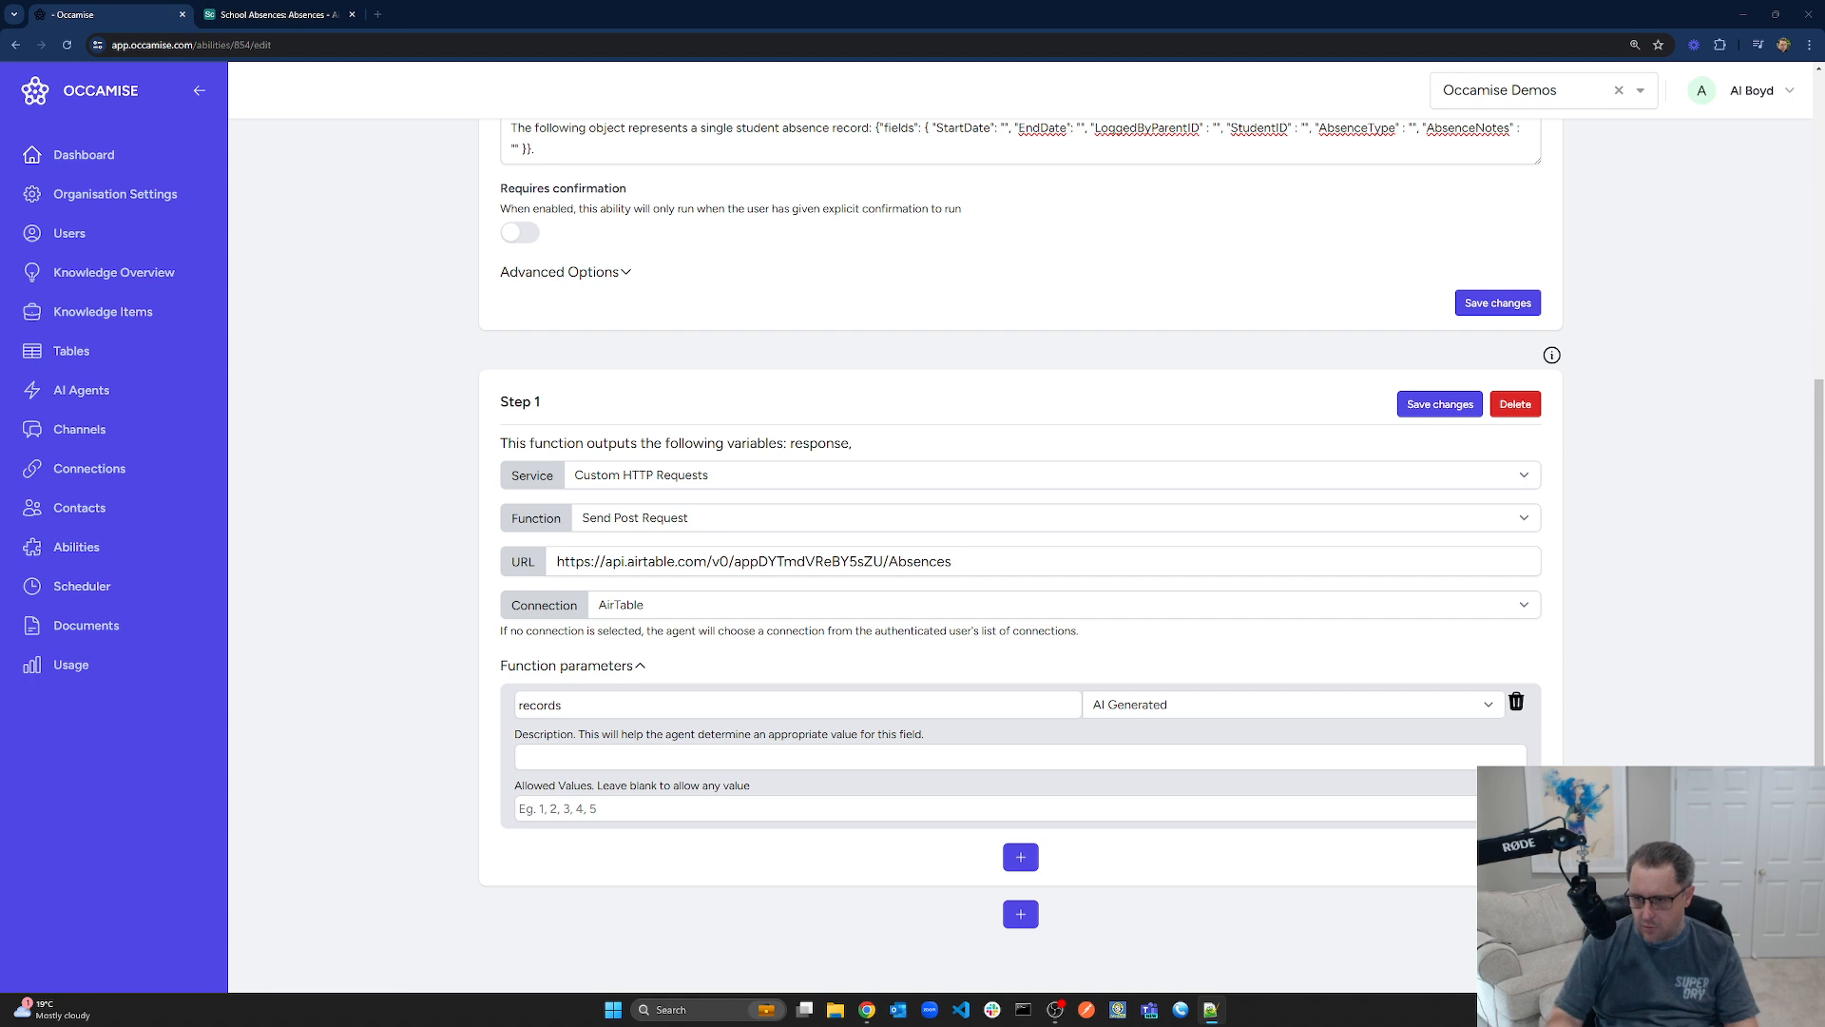
pyautogui.click(643, 768)
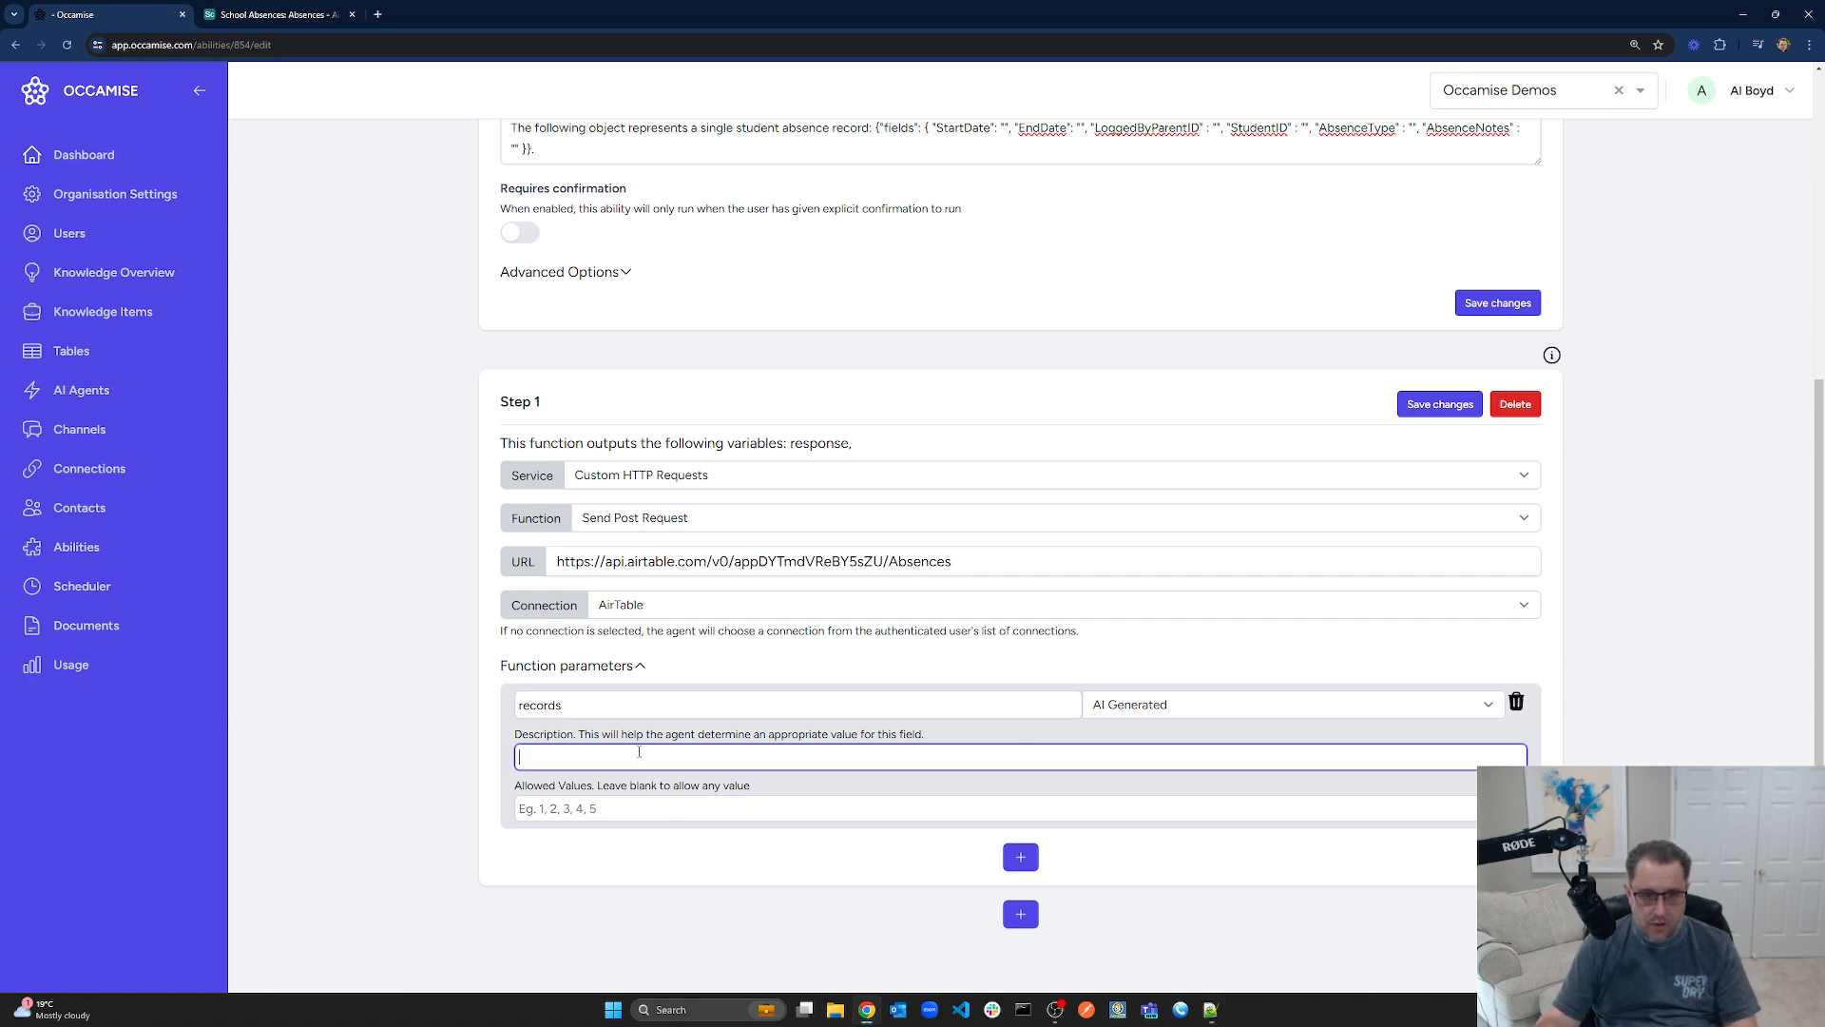
pyautogui.write('An array of record(s) to add representing each individual student absence that needs to be recorded')
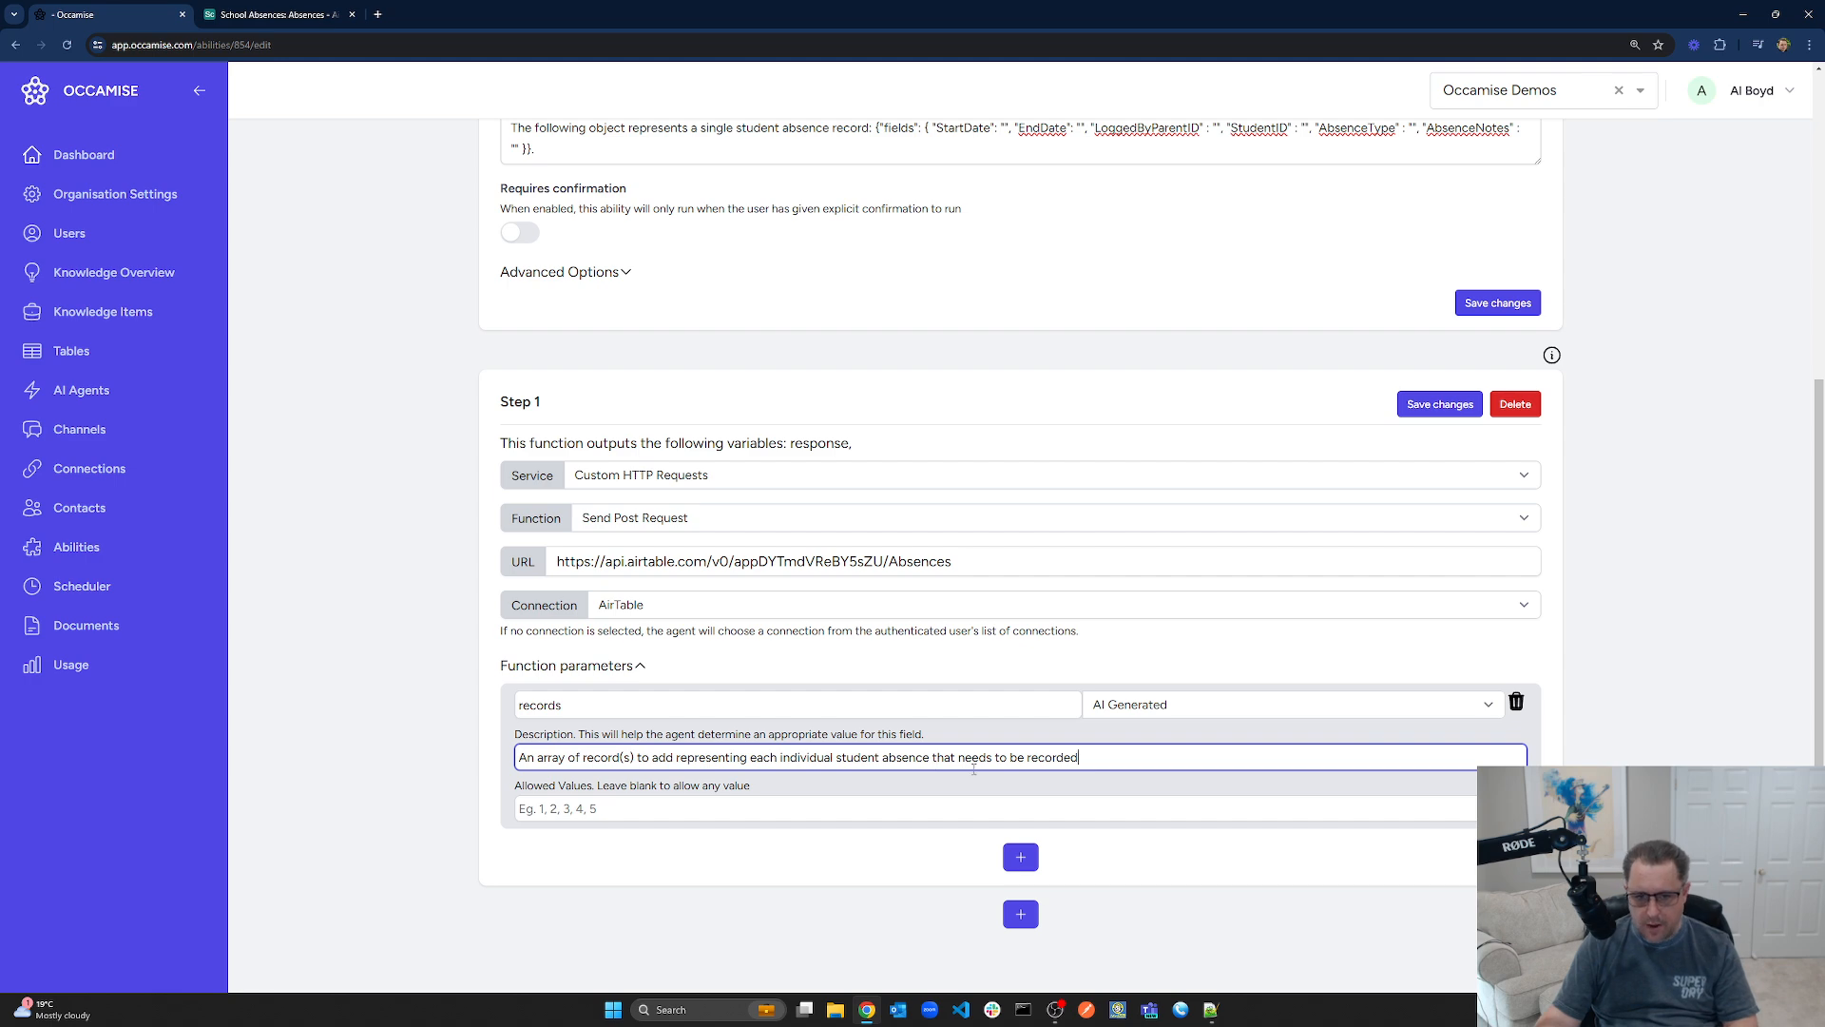
pyautogui.press('Return')
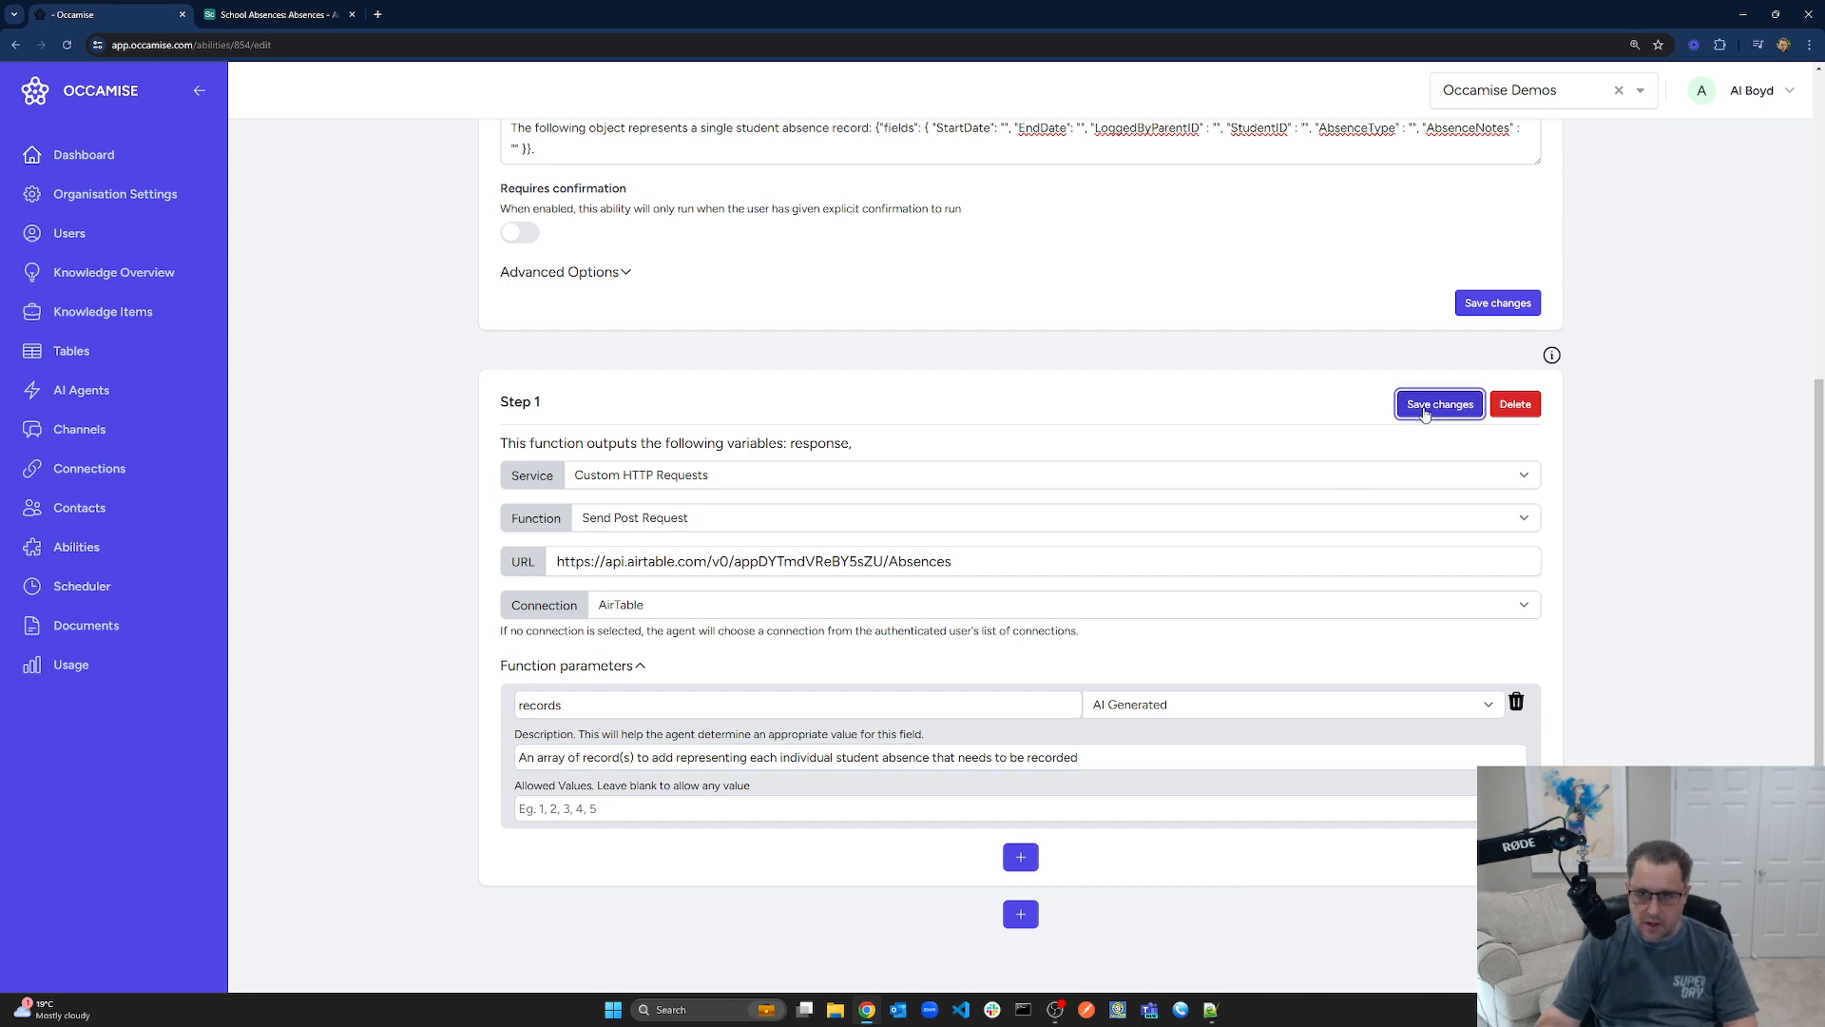
pyautogui.moveTo(1141, 763); pyautogui.dragTo(444, 766)
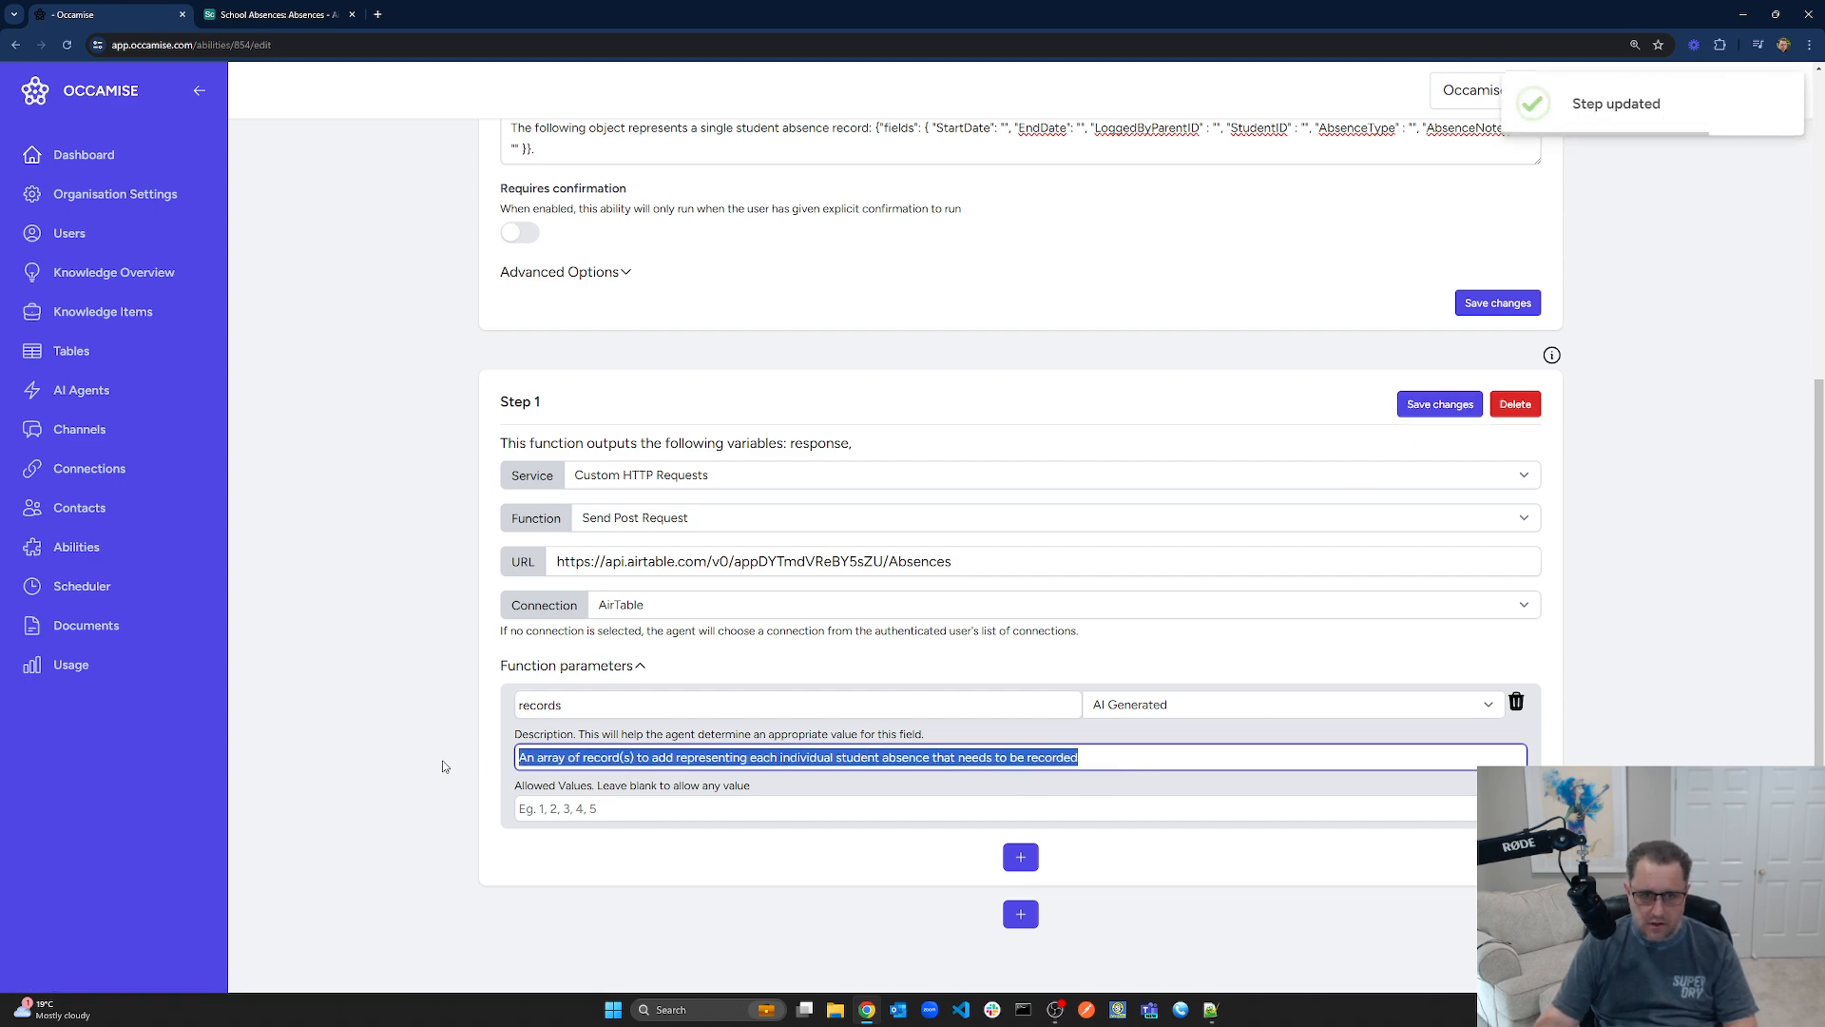
# Insert then remove a '[' before the {"fields" object in the agent instructions, then save the ability
pyautogui.click(1175, 766)
pyautogui.scroll(2, 1164, 862)
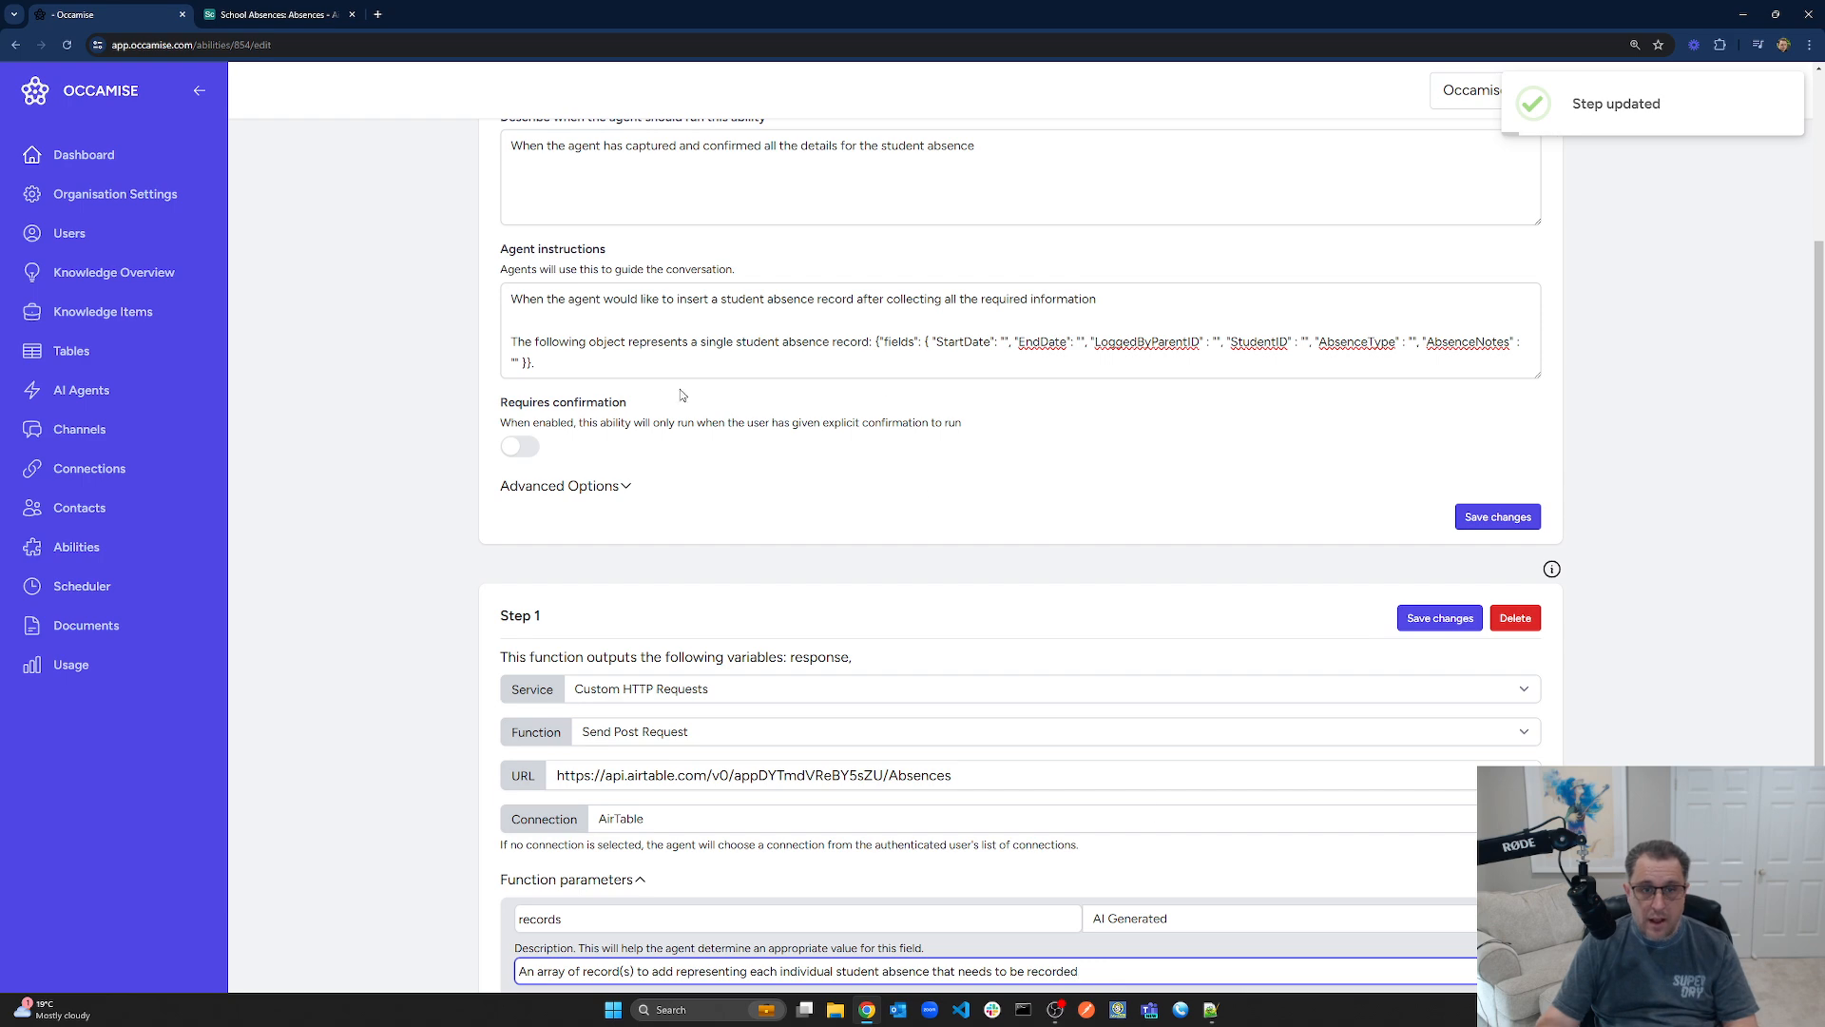
pyautogui.scroll(-2, 1116, 716)
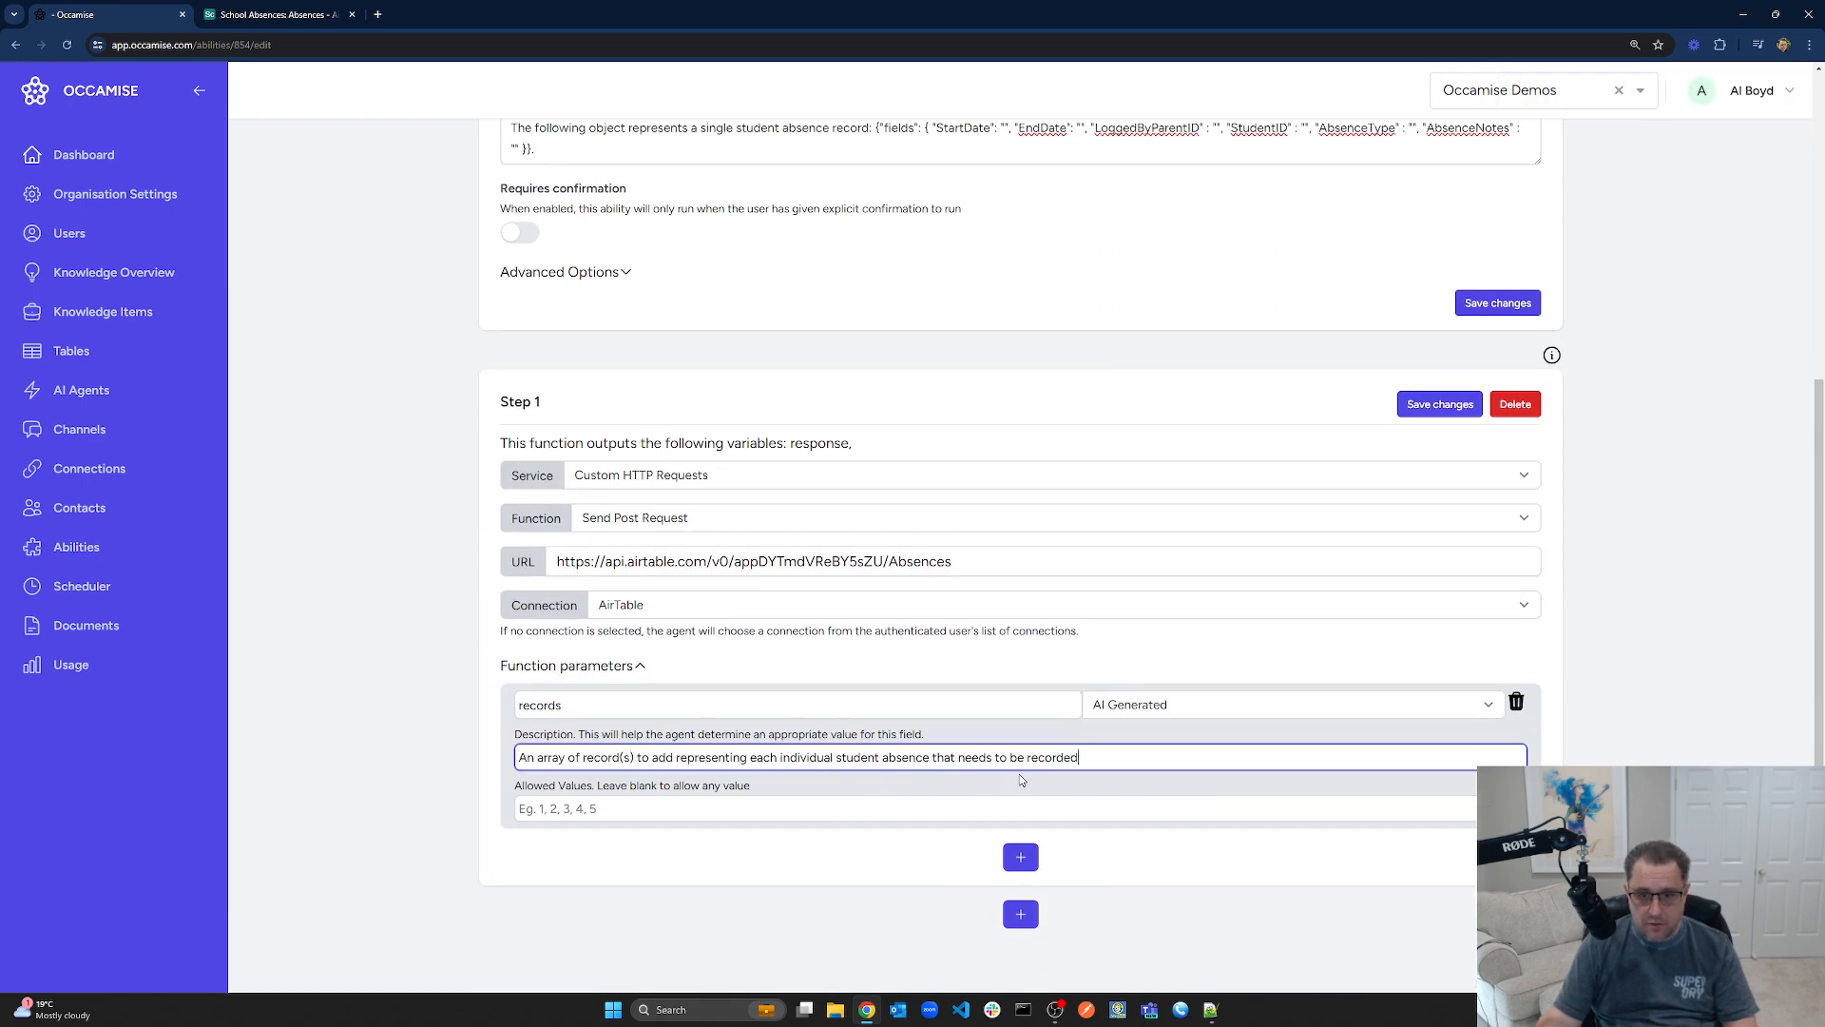
pyautogui.scroll(4, 1001, 806)
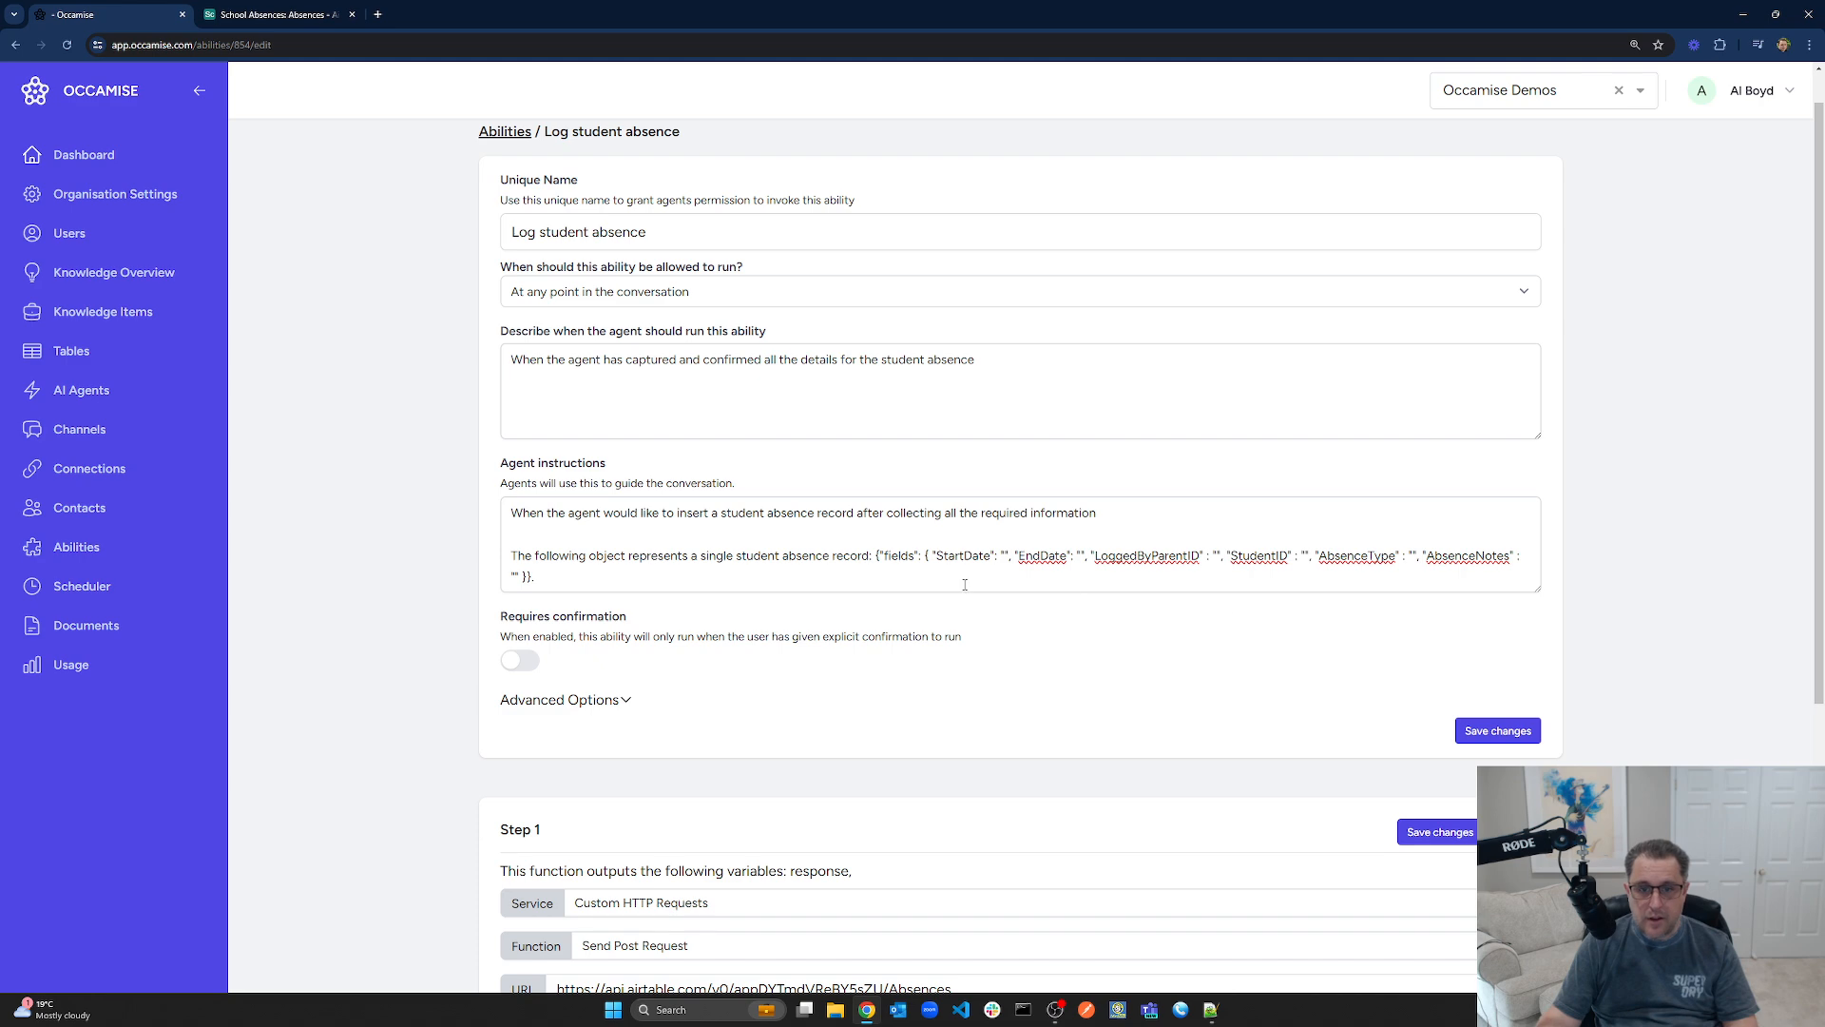
pyautogui.scroll(-4, 965, 585)
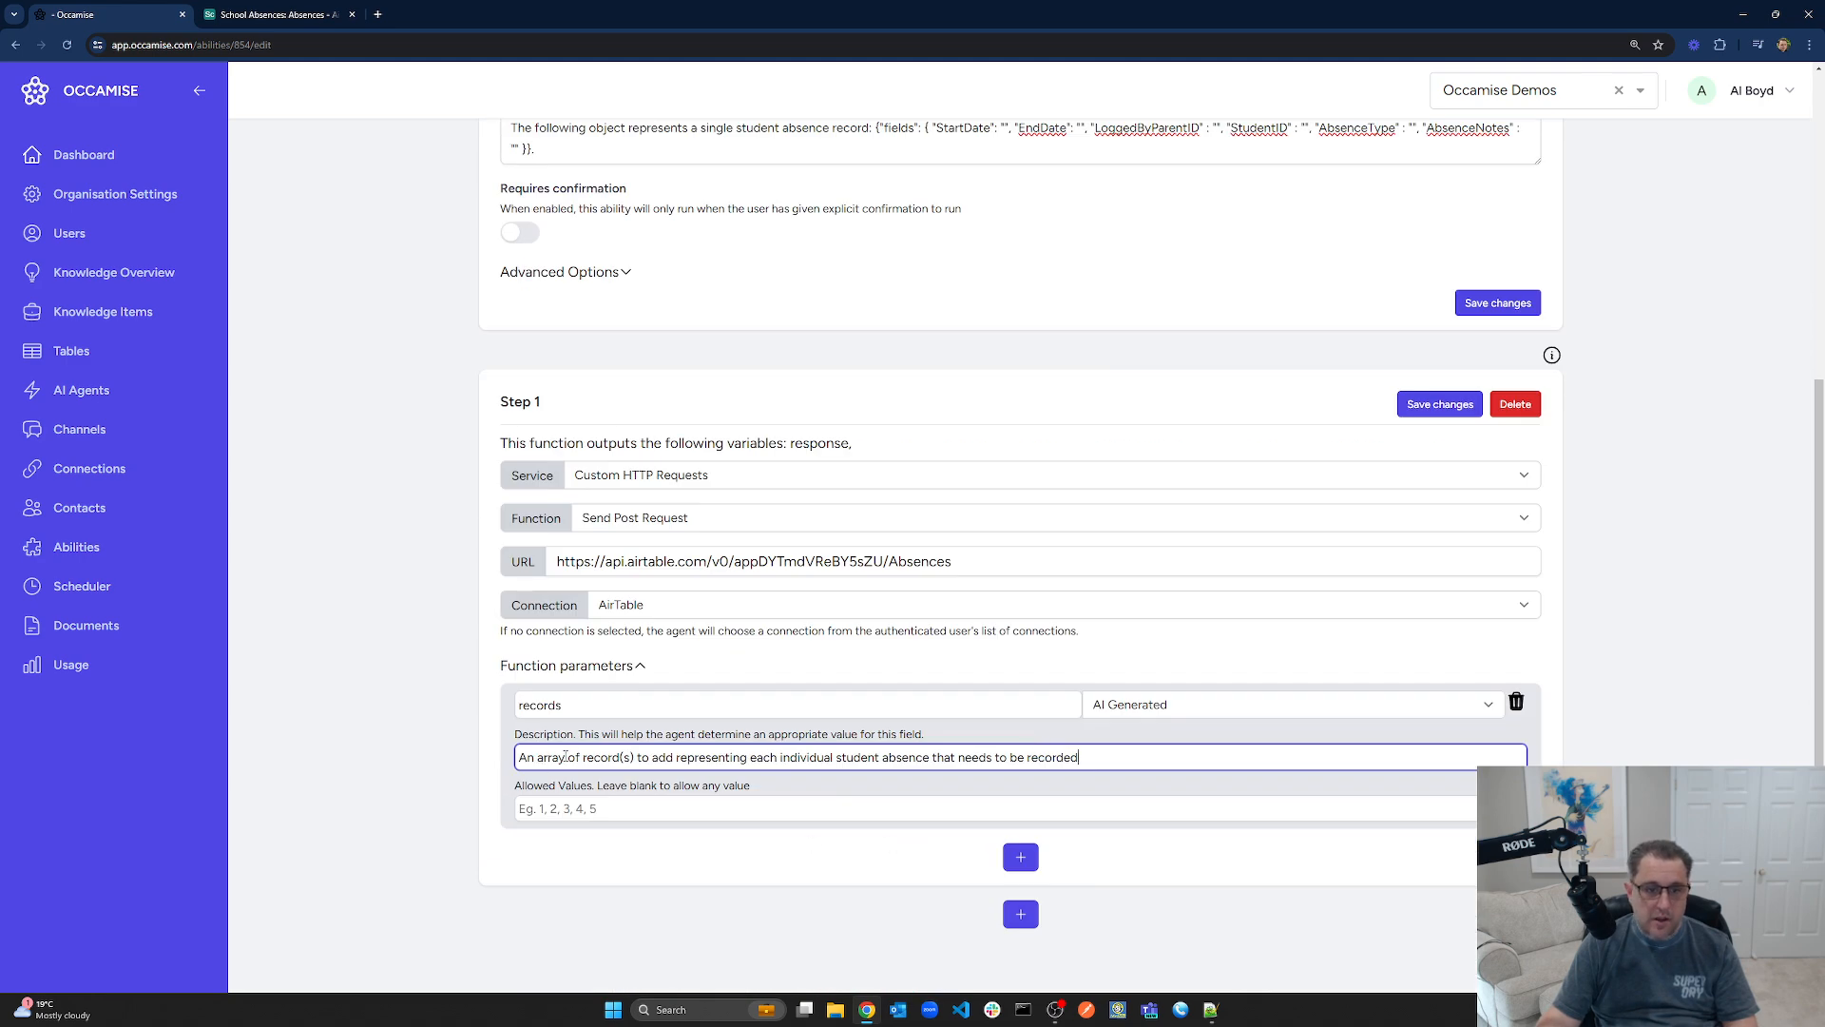
pyautogui.moveTo(565, 757); pyautogui.dragTo(443, 757)
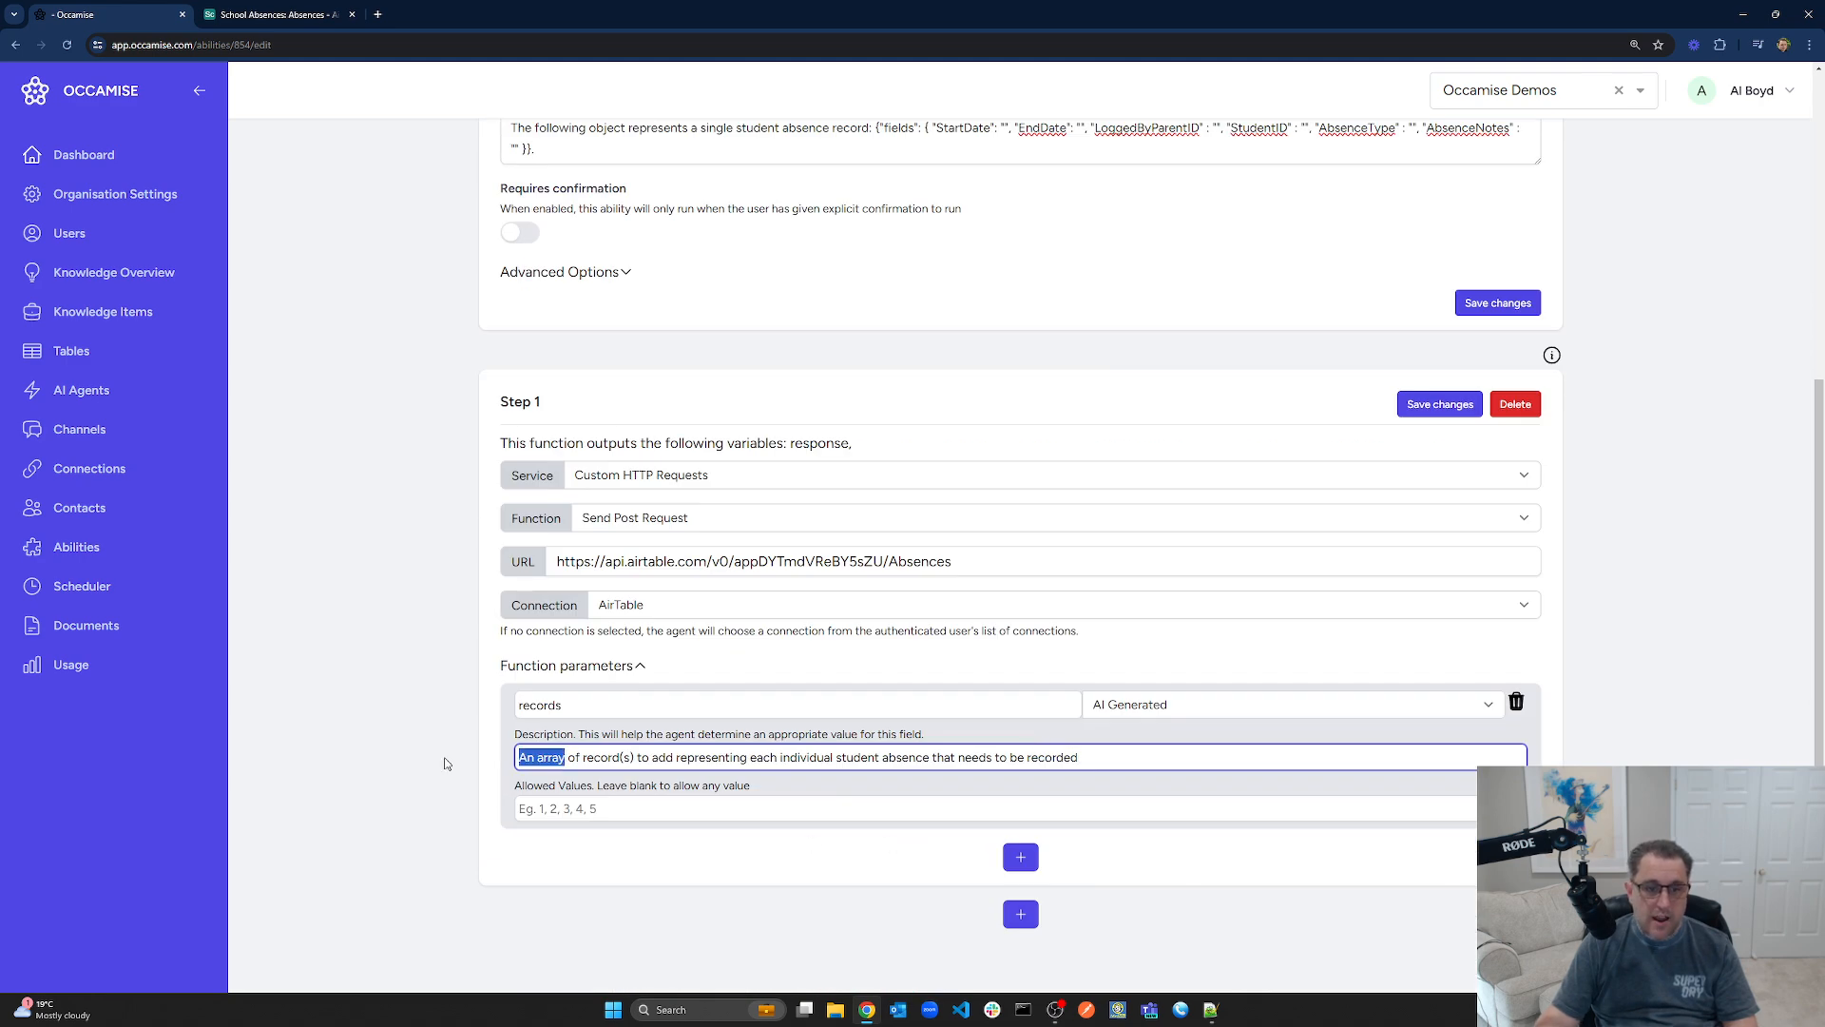
pyautogui.click(1175, 759)
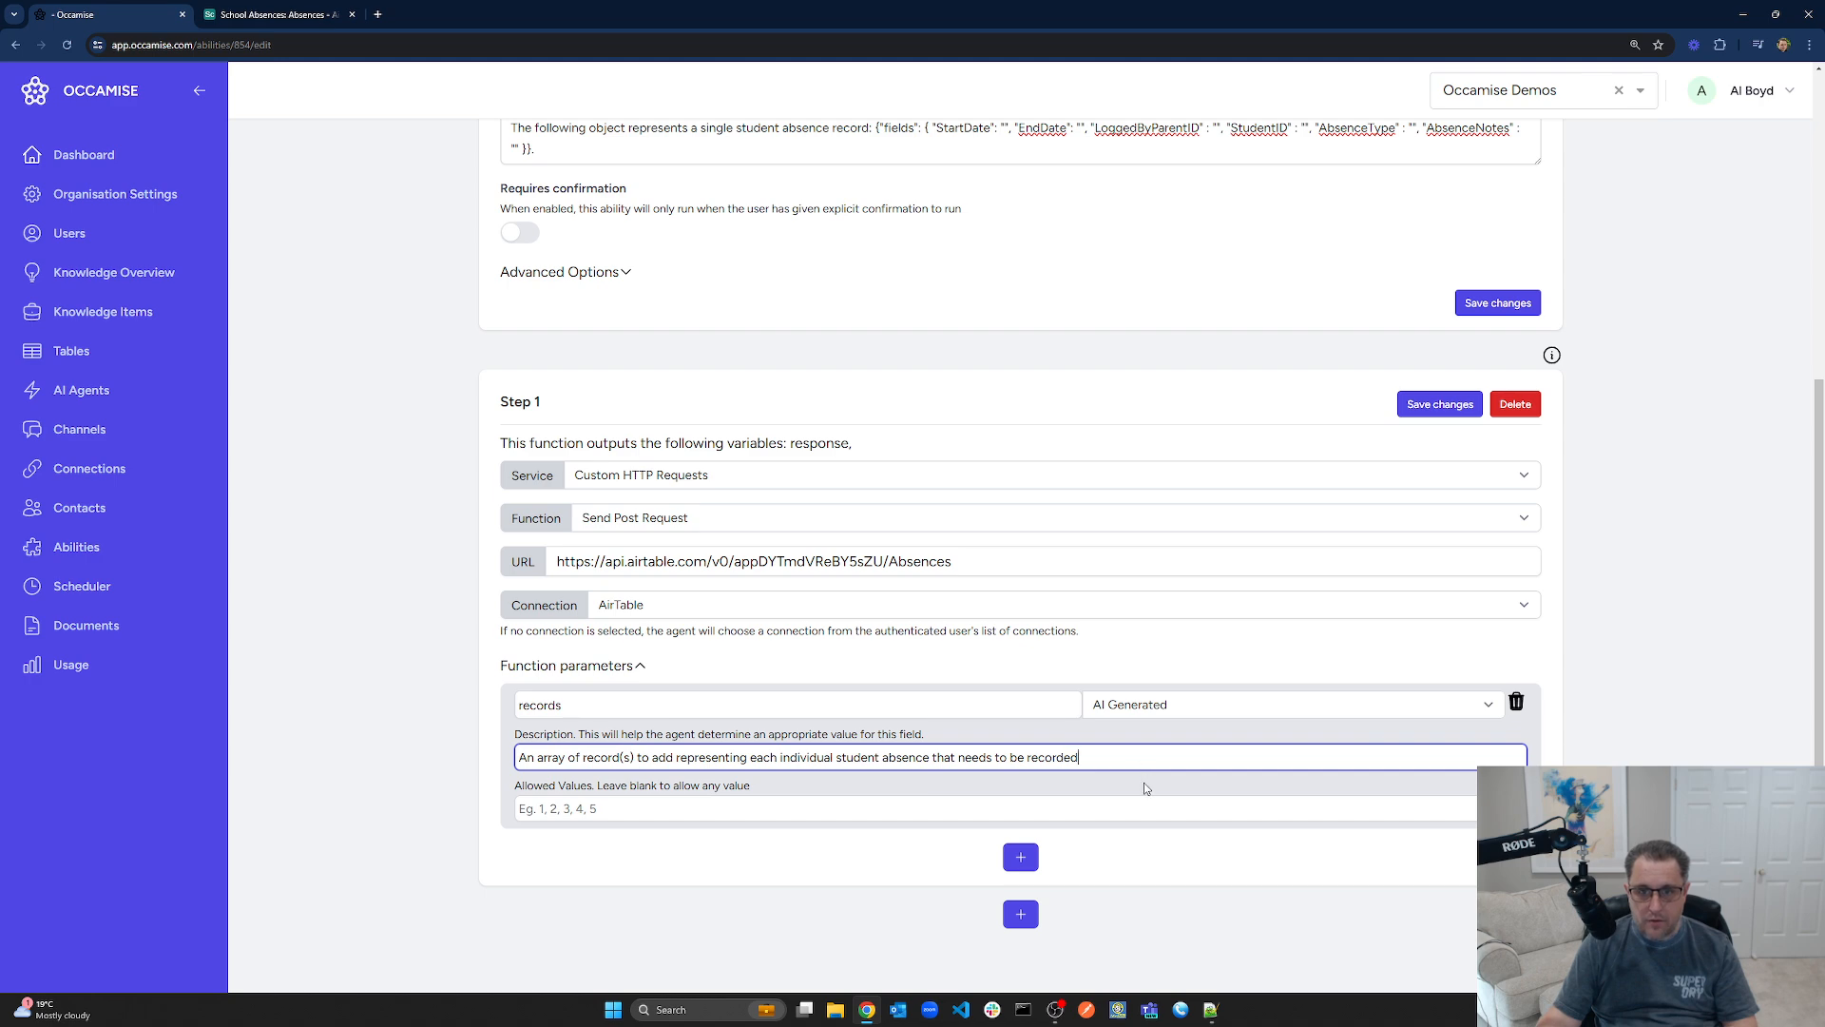
pyautogui.scroll(3, 1103, 861)
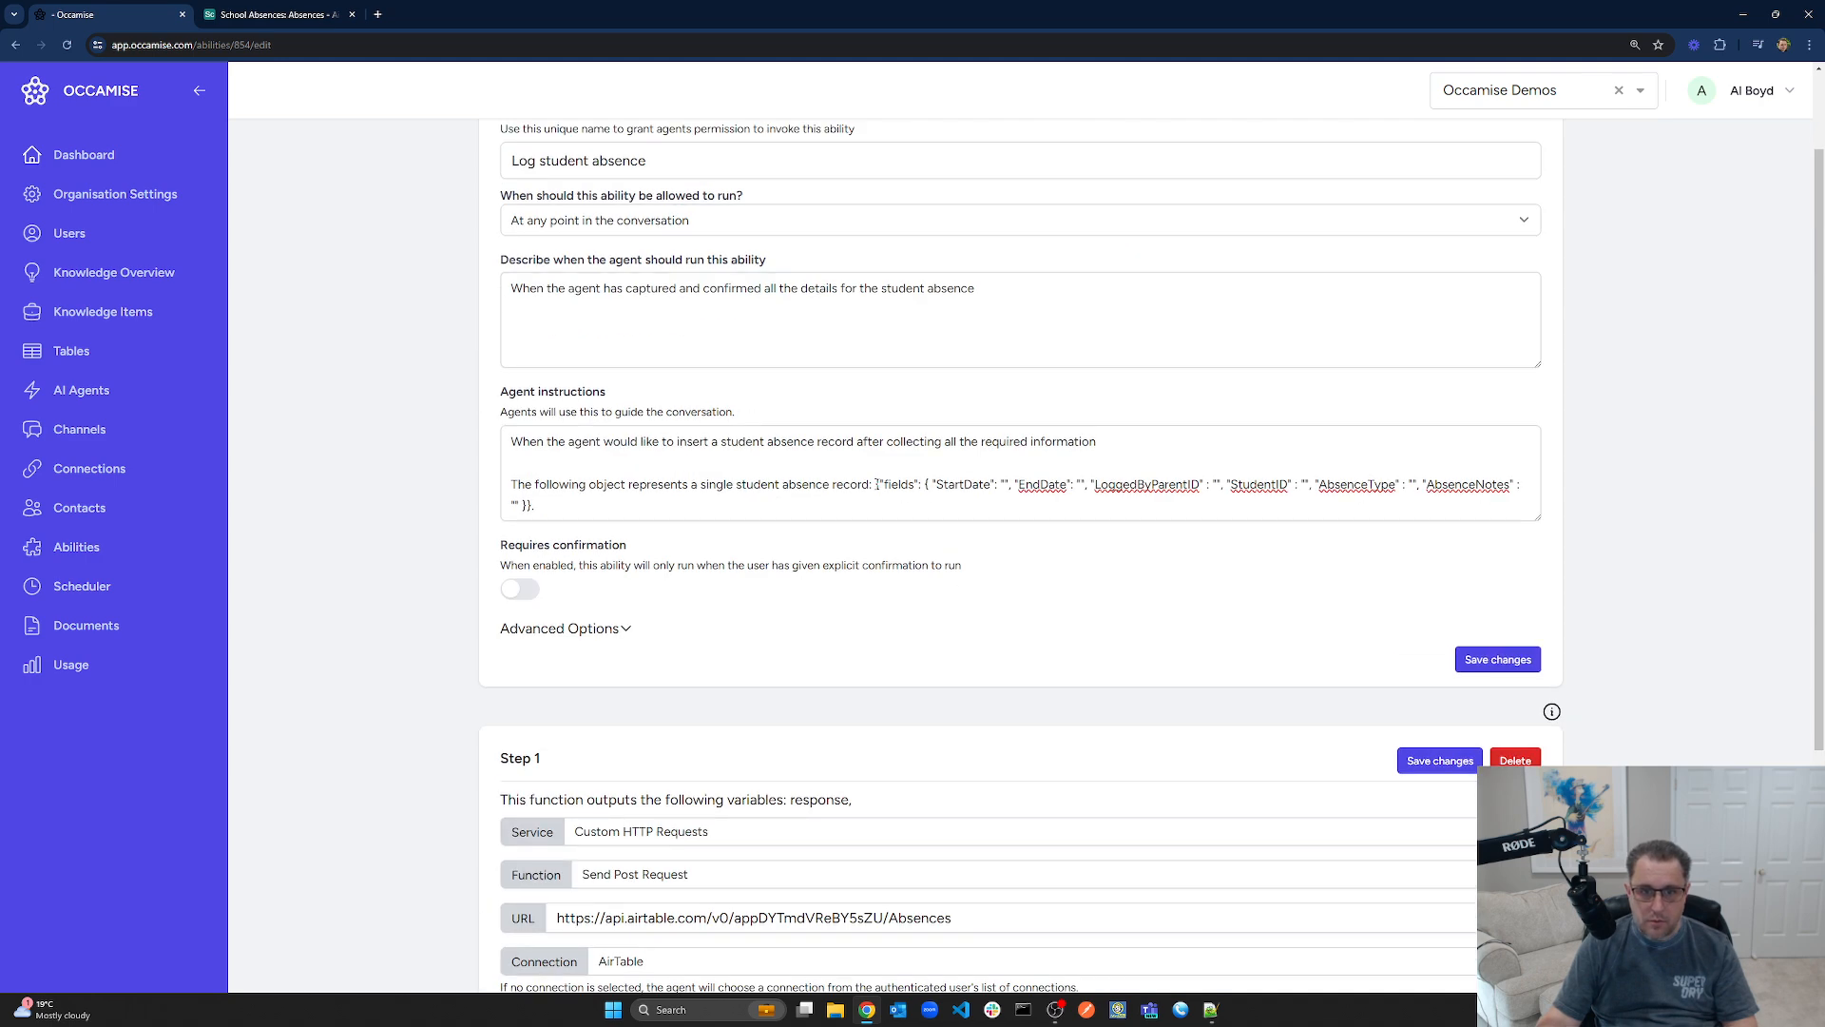
pyautogui.click(876, 483)
pyautogui.write('[')
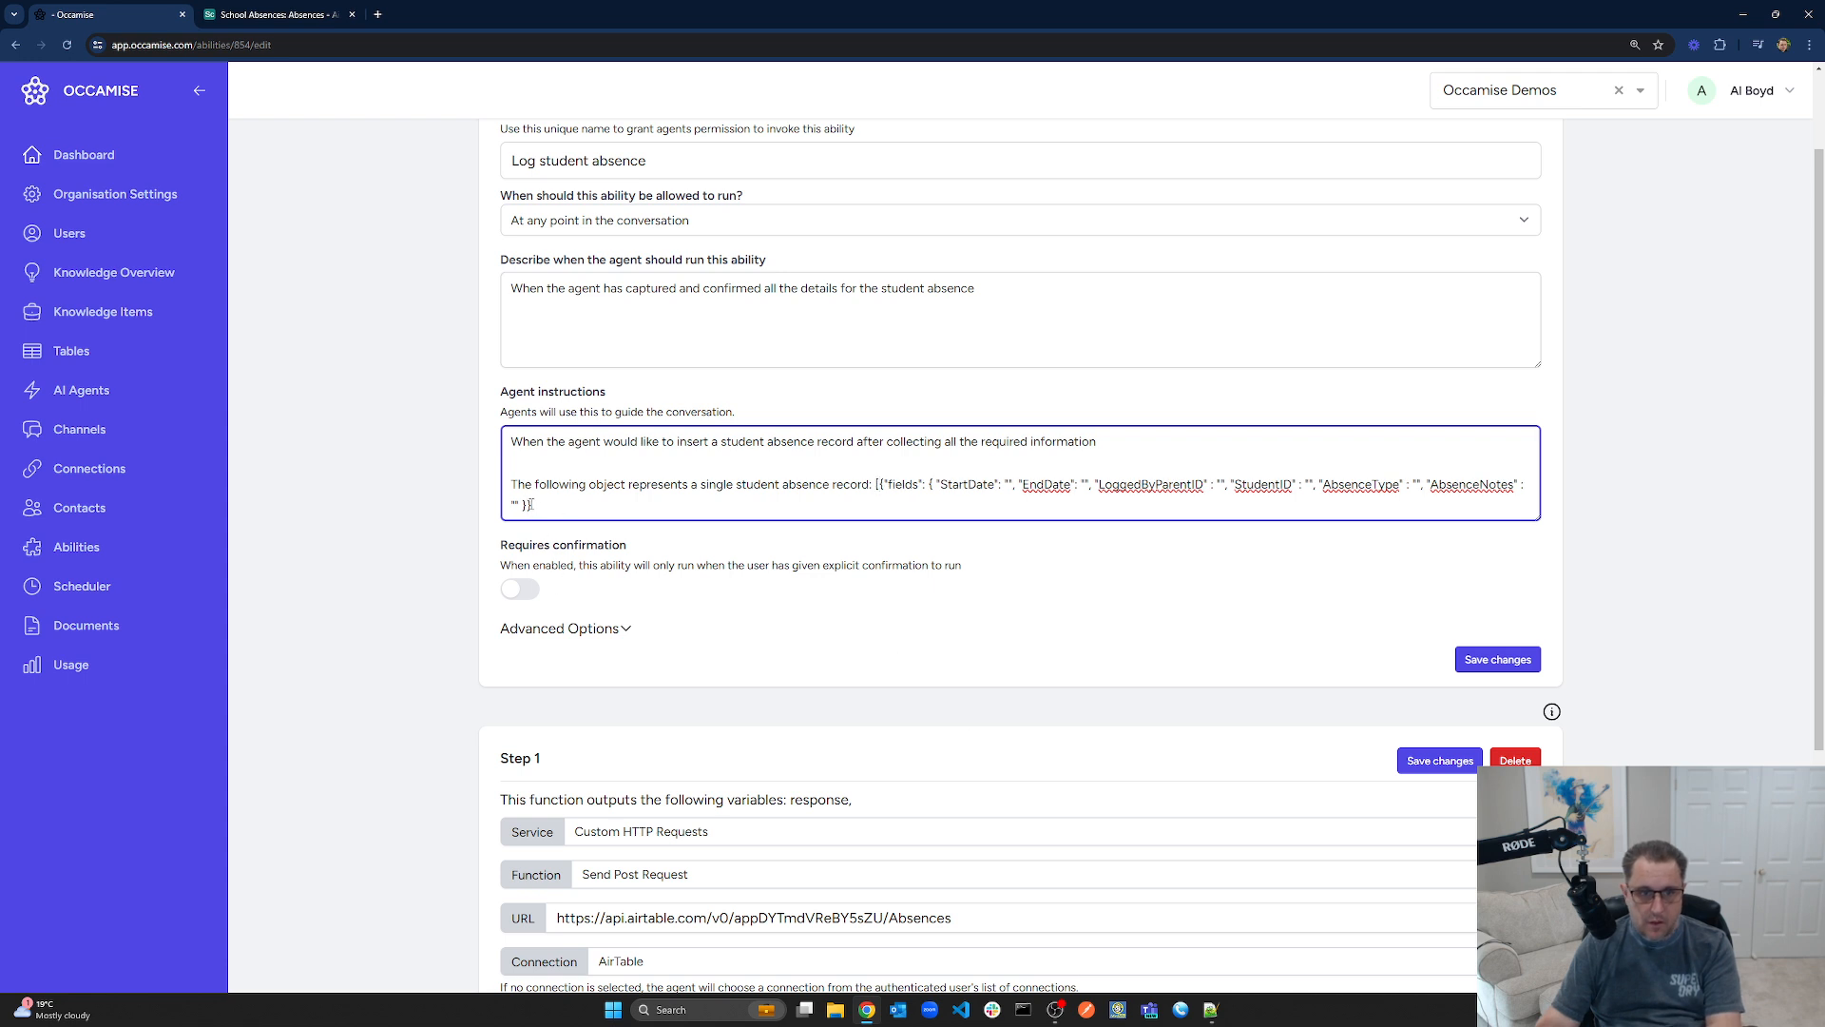
pyautogui.write(']')
pyautogui.moveTo(880, 485); pyautogui.dragTo(875, 484)
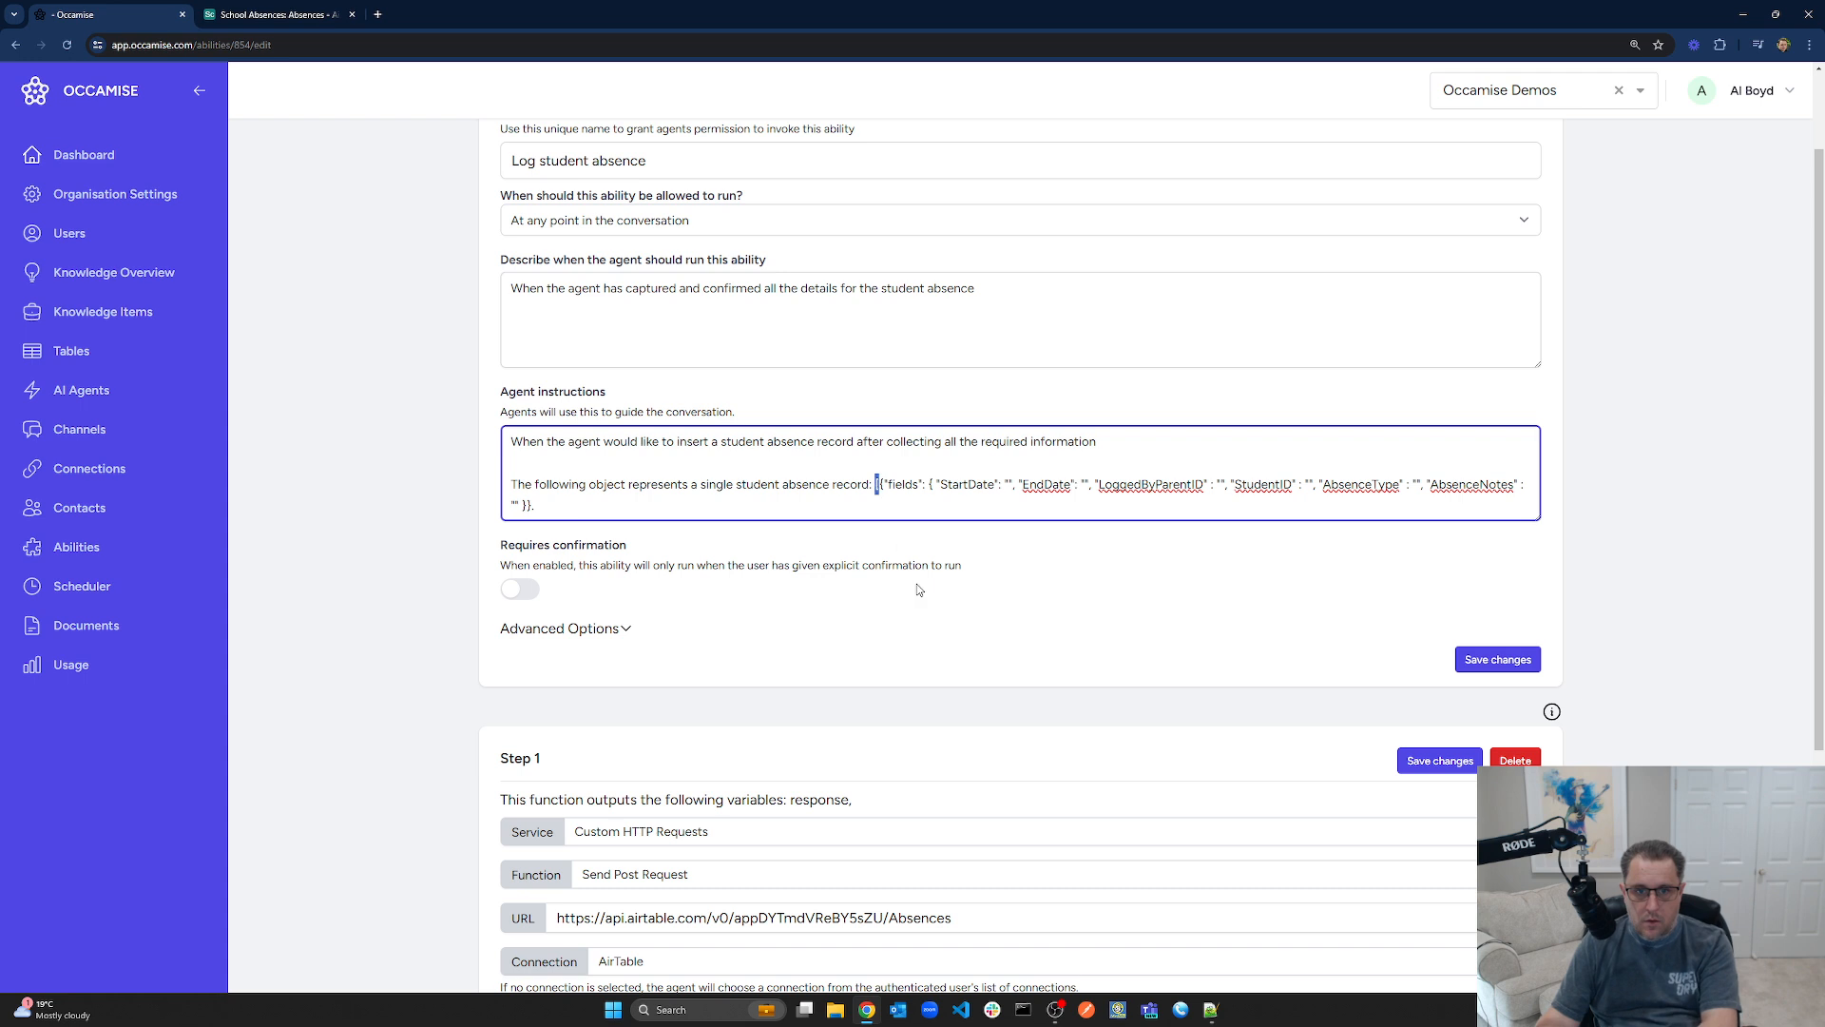
pyautogui.press('BackSpace')
pyautogui.click(1484, 656)
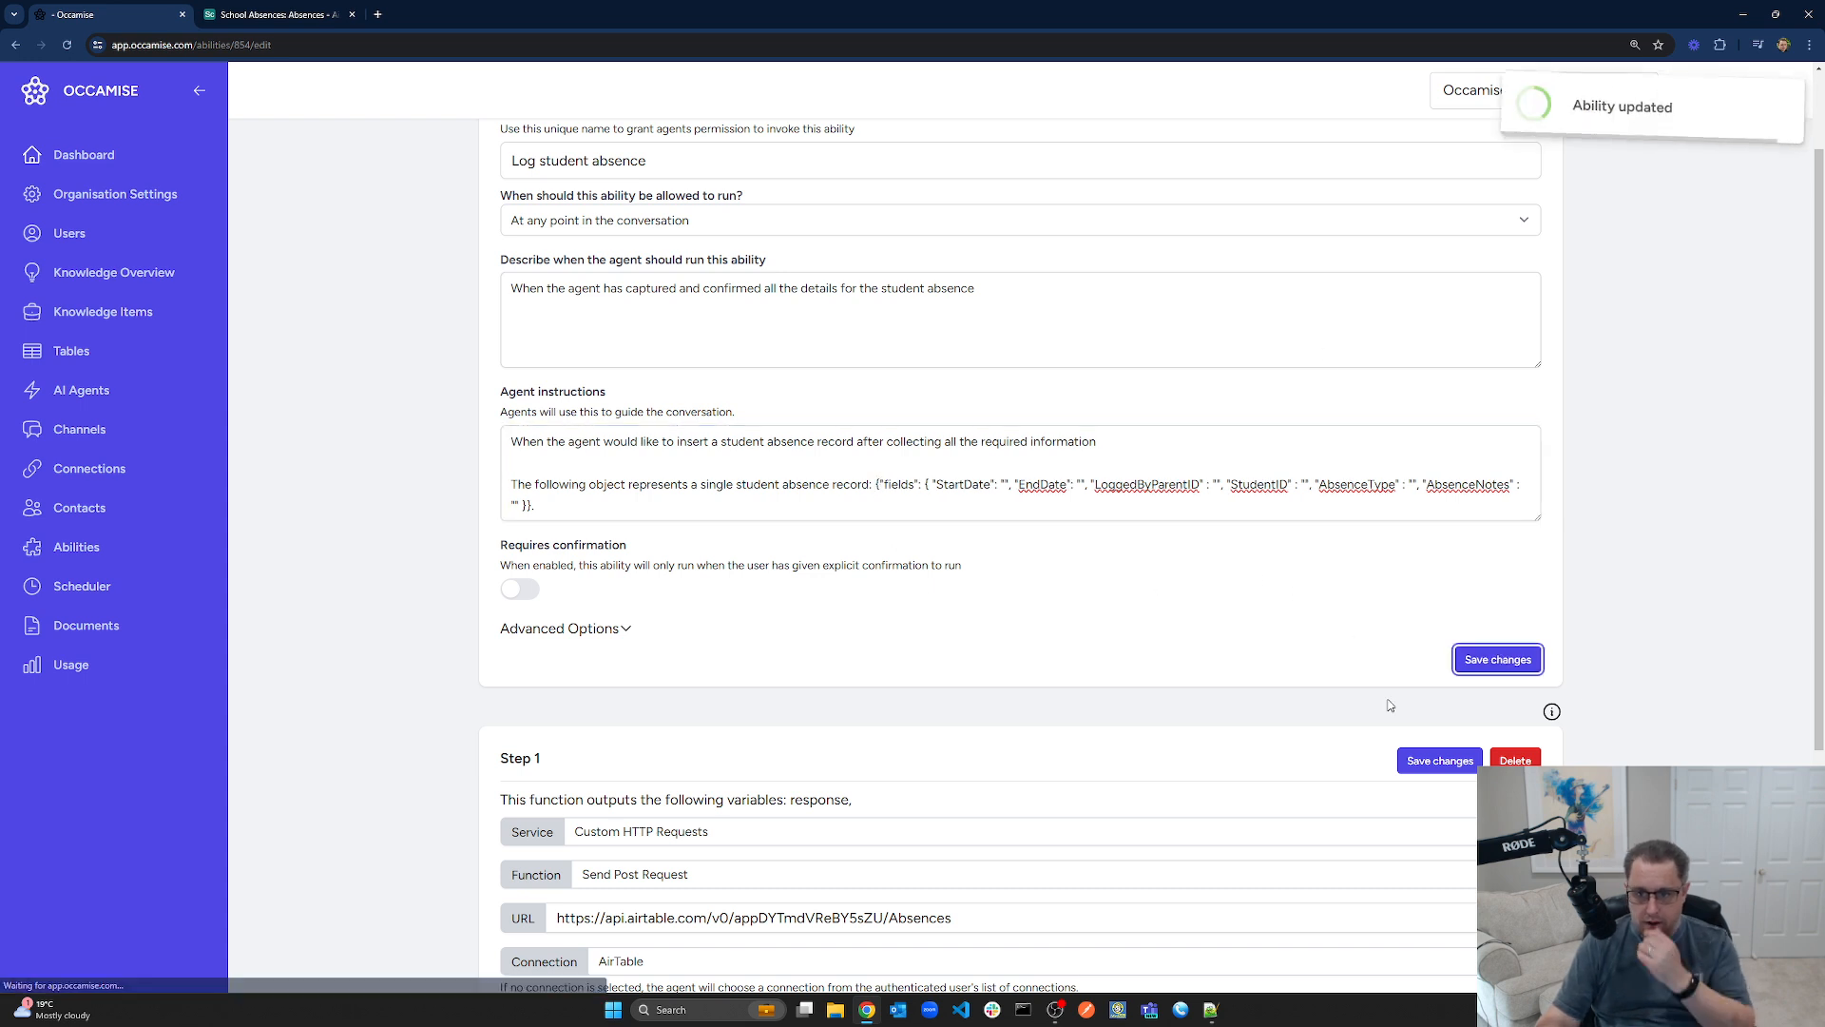
# Save Step 1 of the Log student absence ability
pyautogui.click(1437, 760)
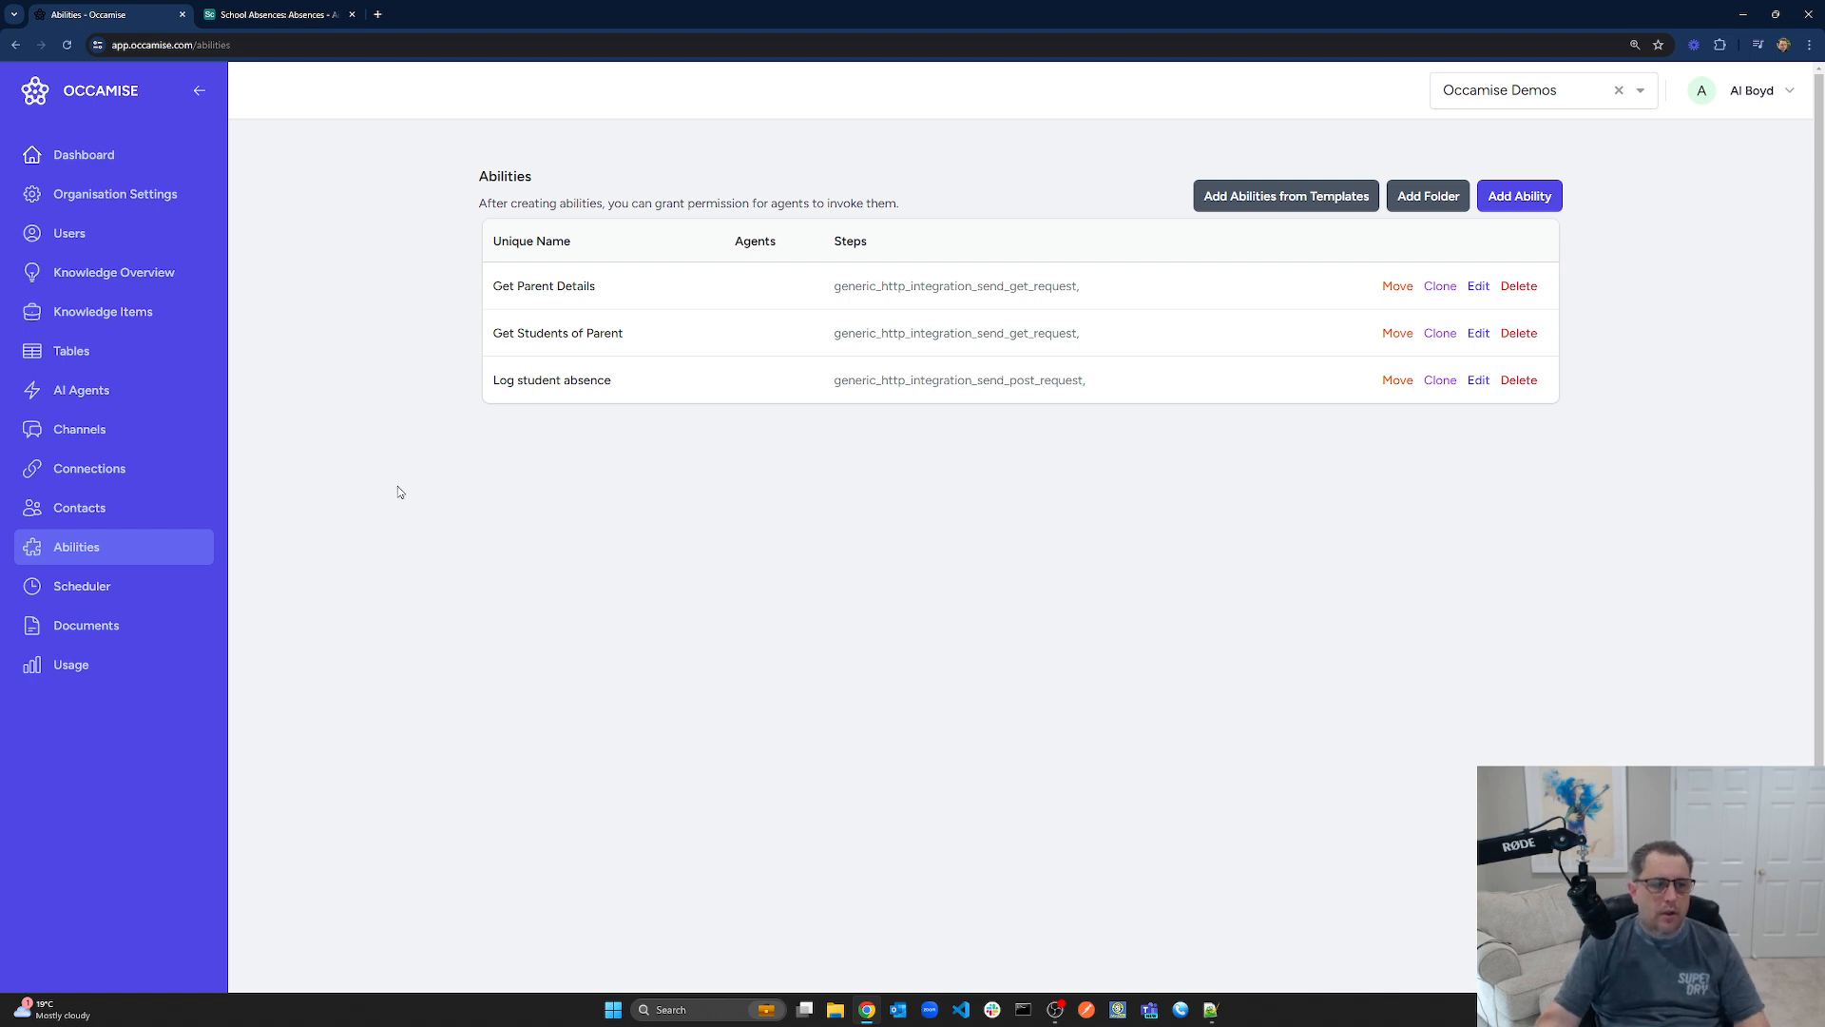
# Grant the Absence Line agent Get Parent Details, Get Students of Parent and Log student absence, then save
pyautogui.click(82, 390)
pyautogui.click(634, 304)
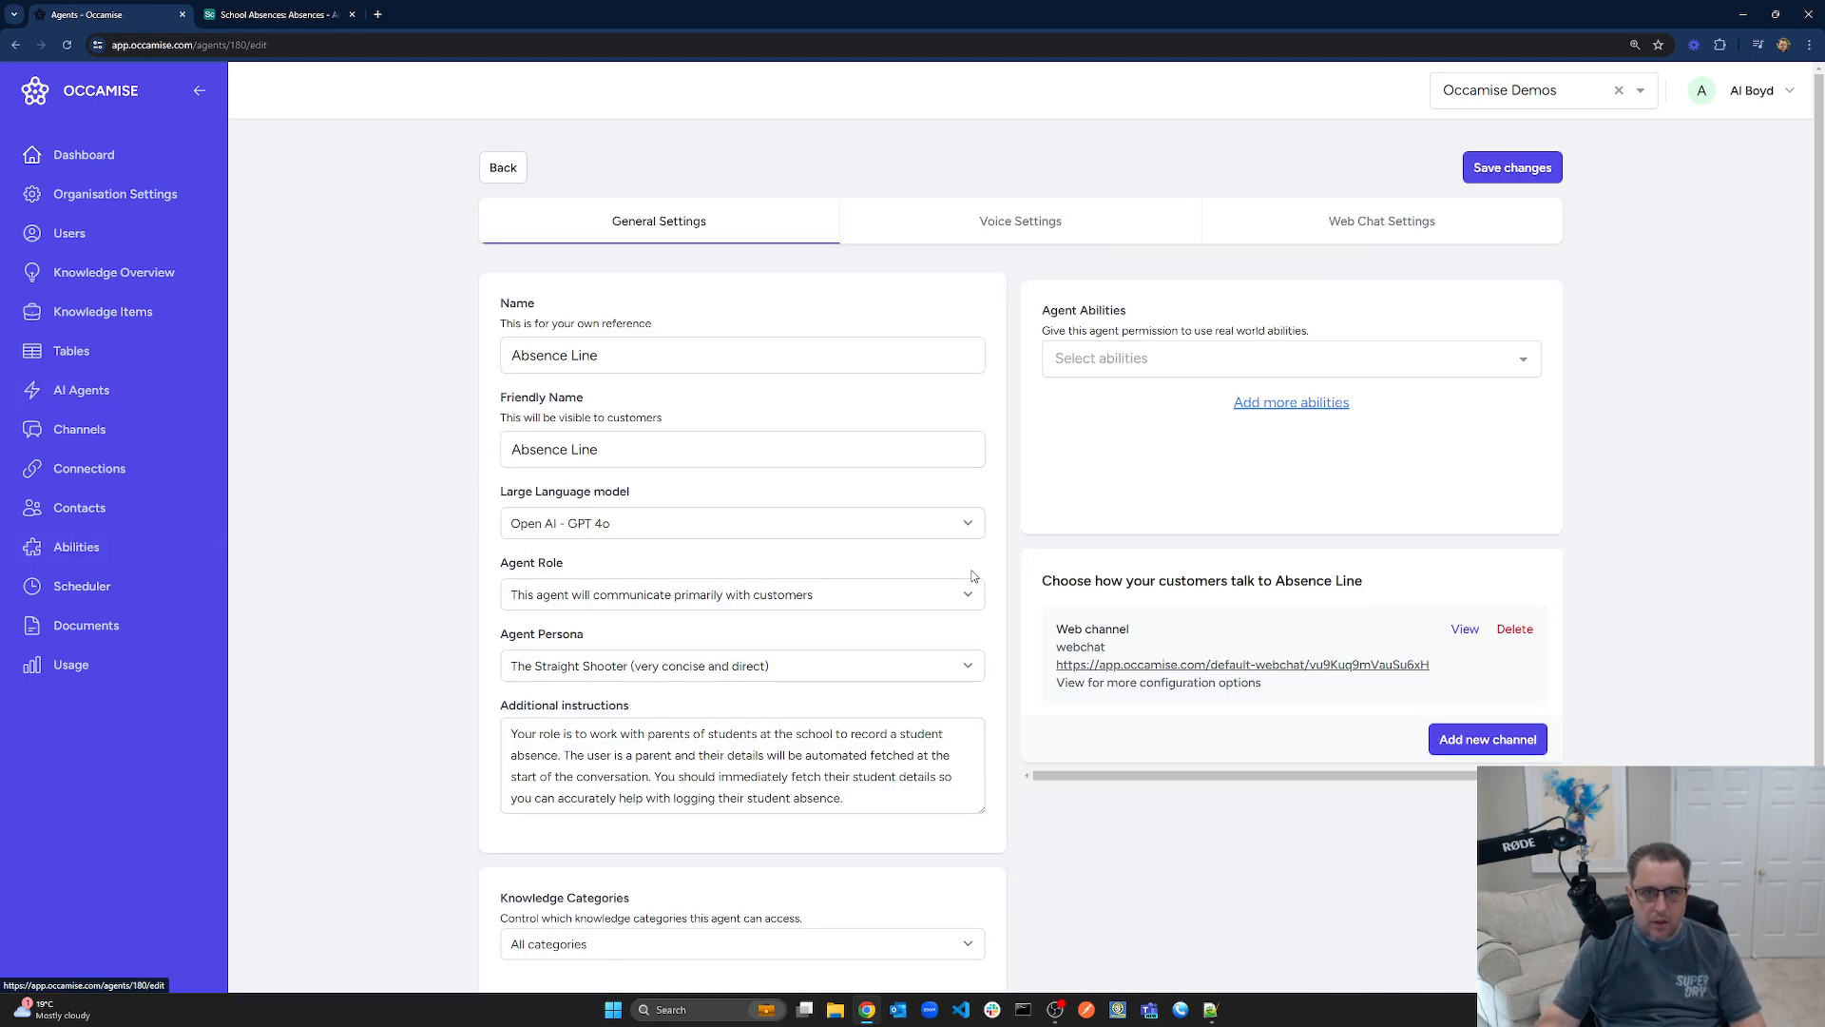
pyautogui.click(1242, 357)
pyautogui.click(1124, 427)
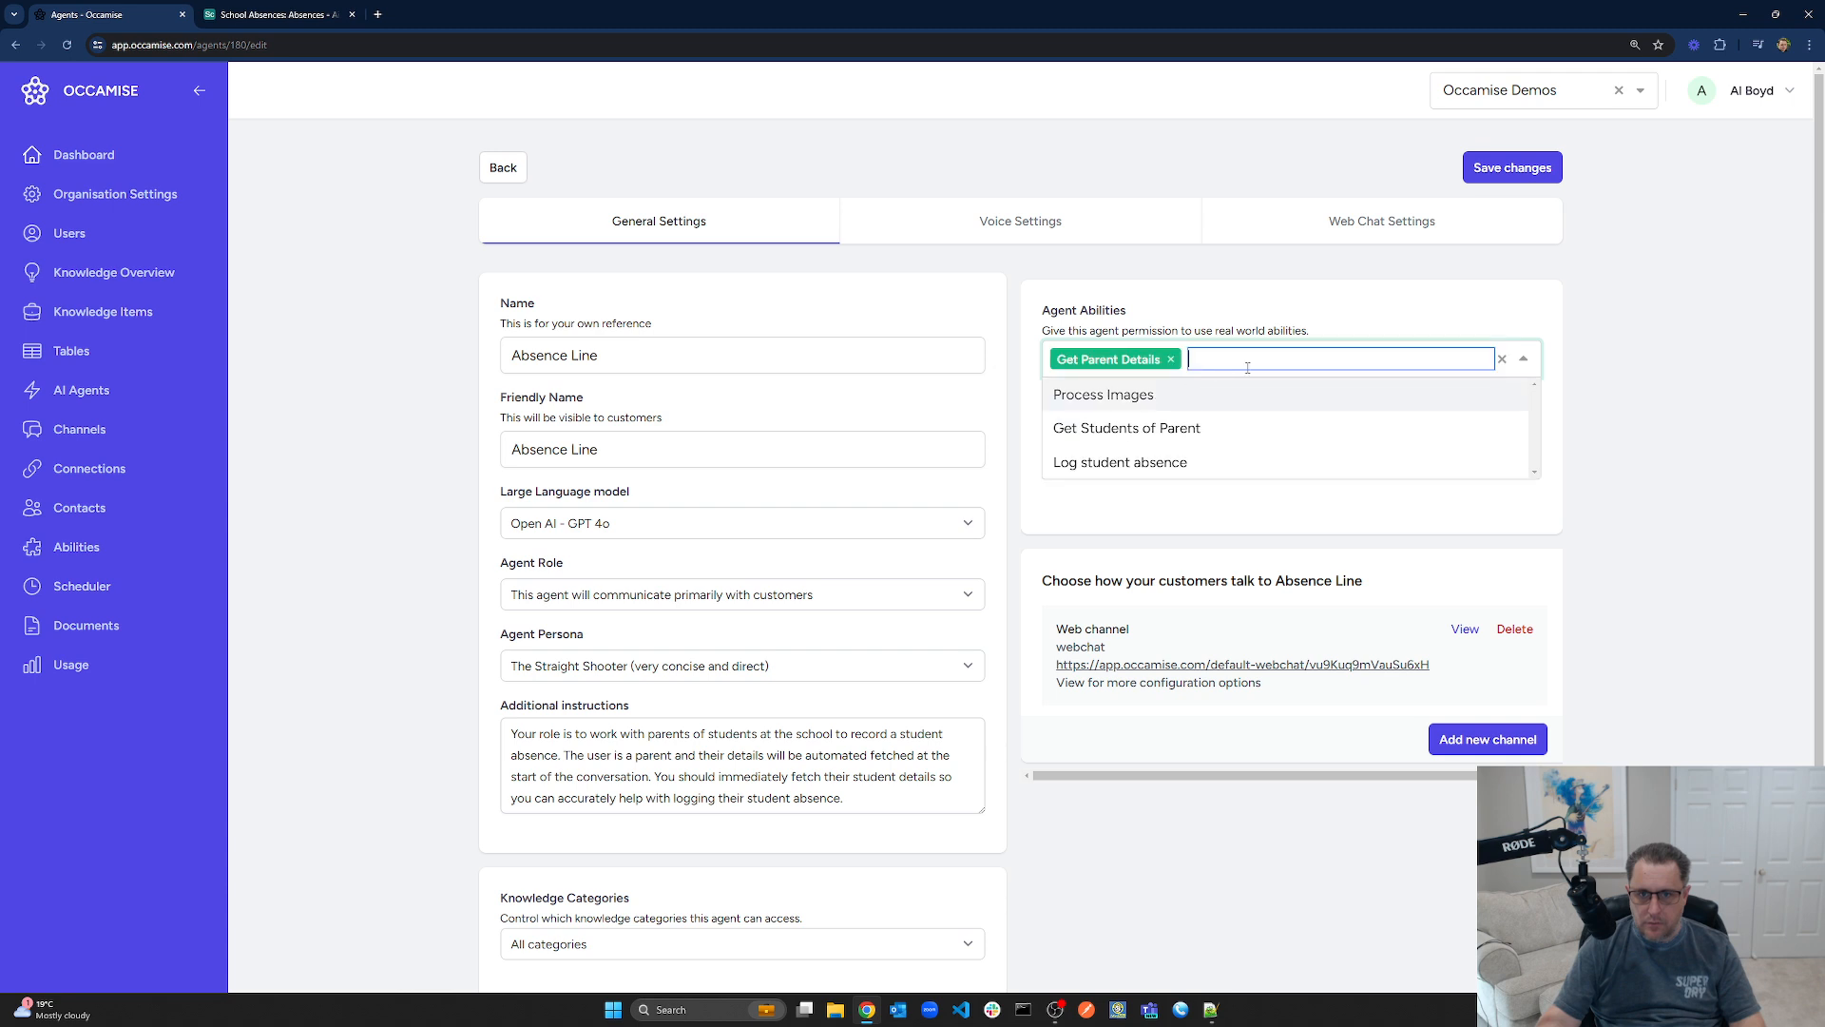
pyautogui.click(1170, 426)
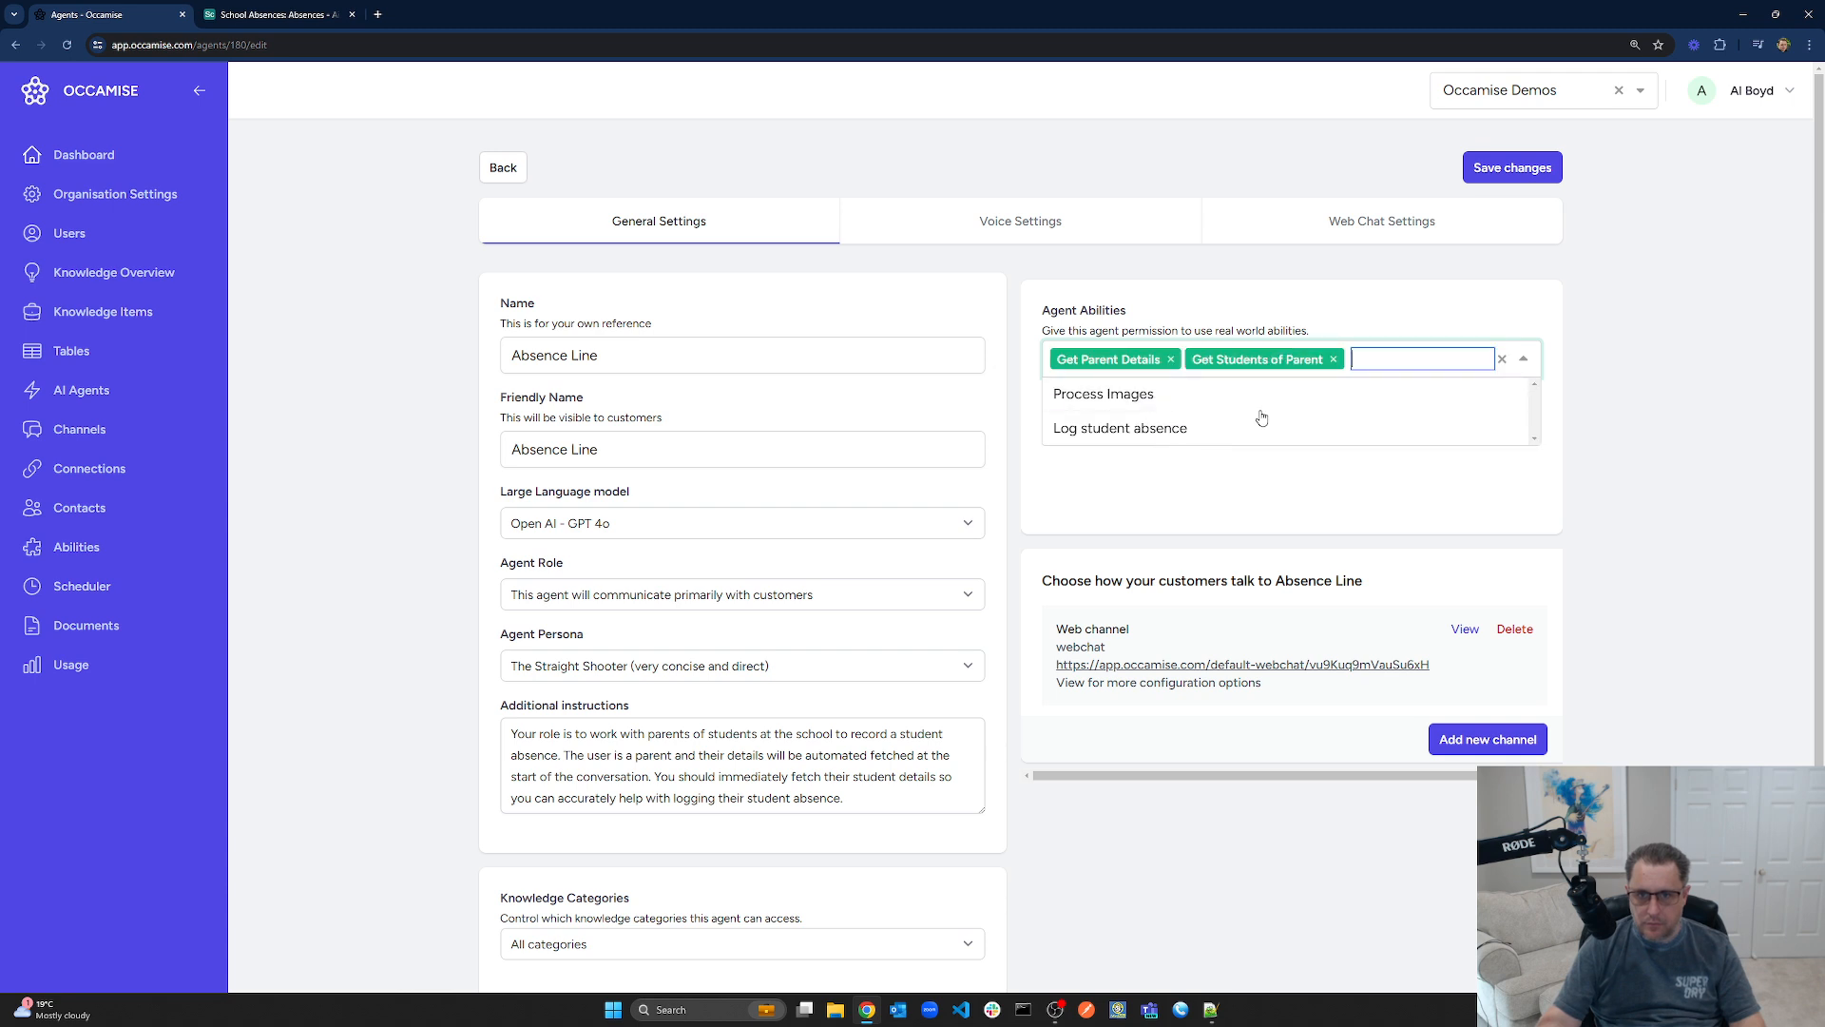
pyautogui.click(1198, 434)
pyautogui.click(1574, 458)
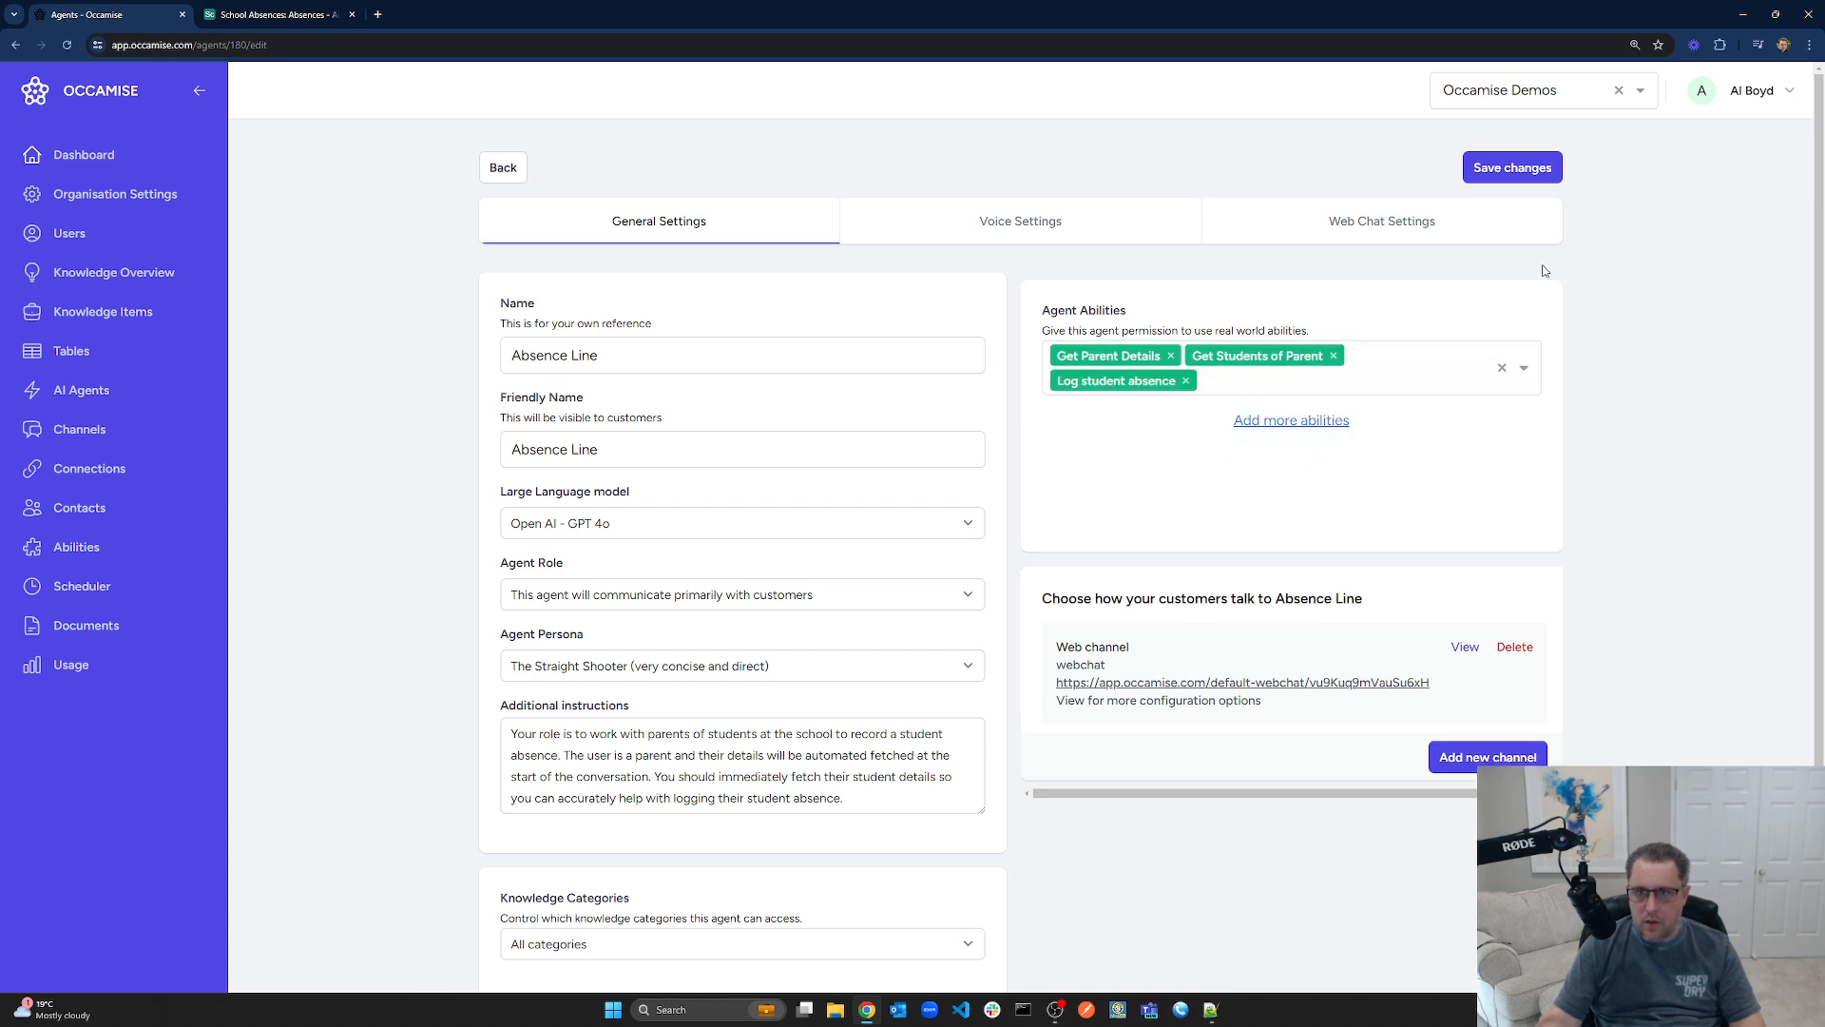
pyautogui.click(1495, 179)
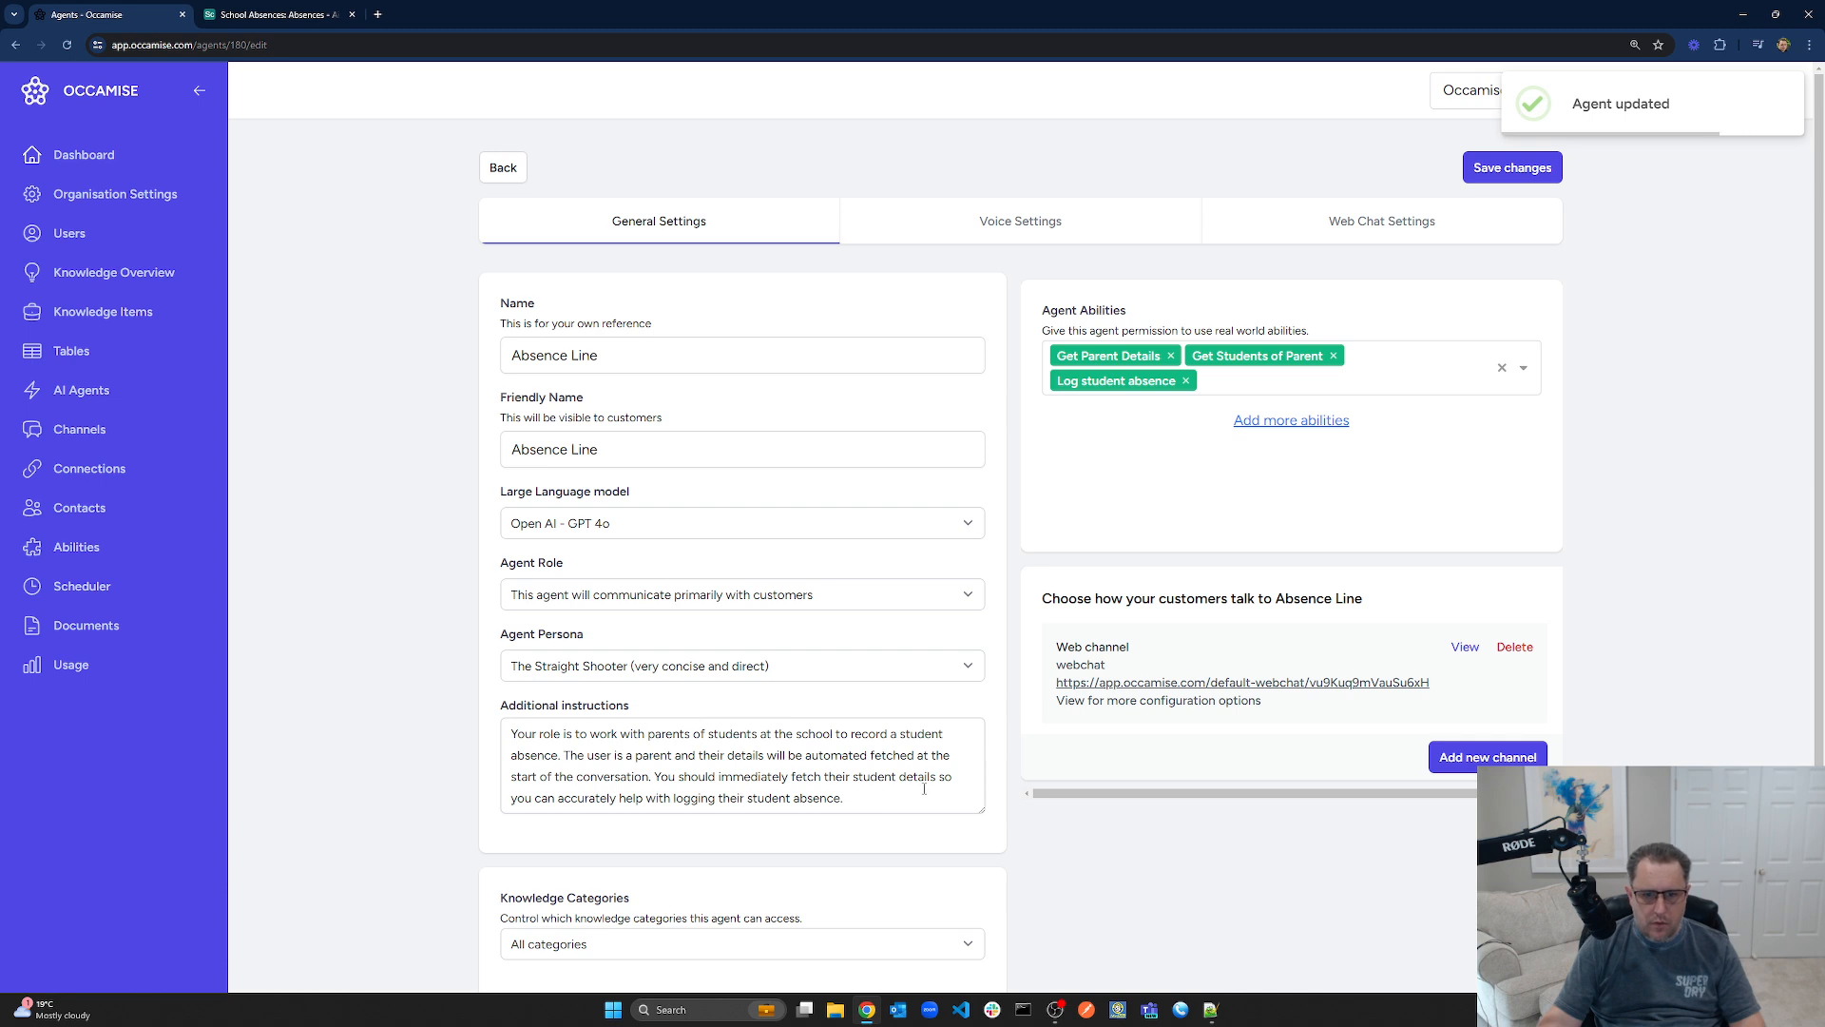
pyautogui.click(1464, 647)
pyautogui.click(599, 471)
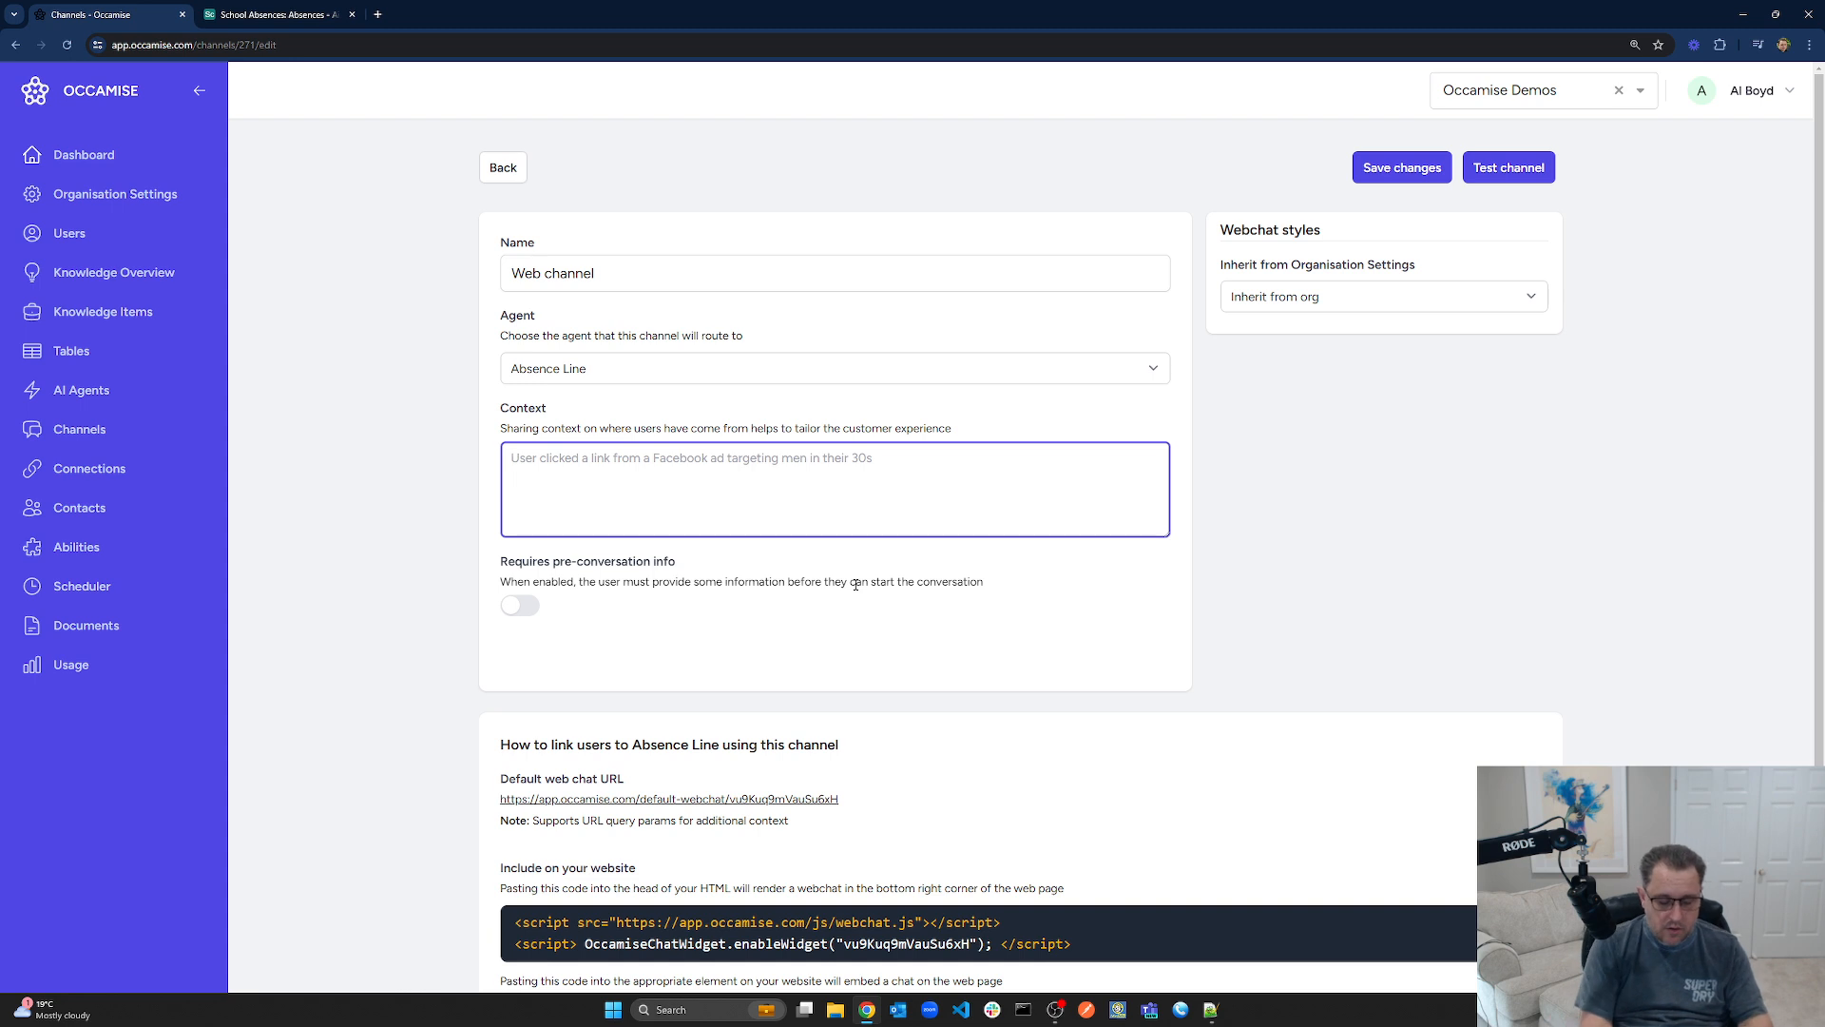
# Add context about a parent lodging a student absence and rename the channel 'Webchat - Absence Line'
pyautogui.write('The user is a parent')
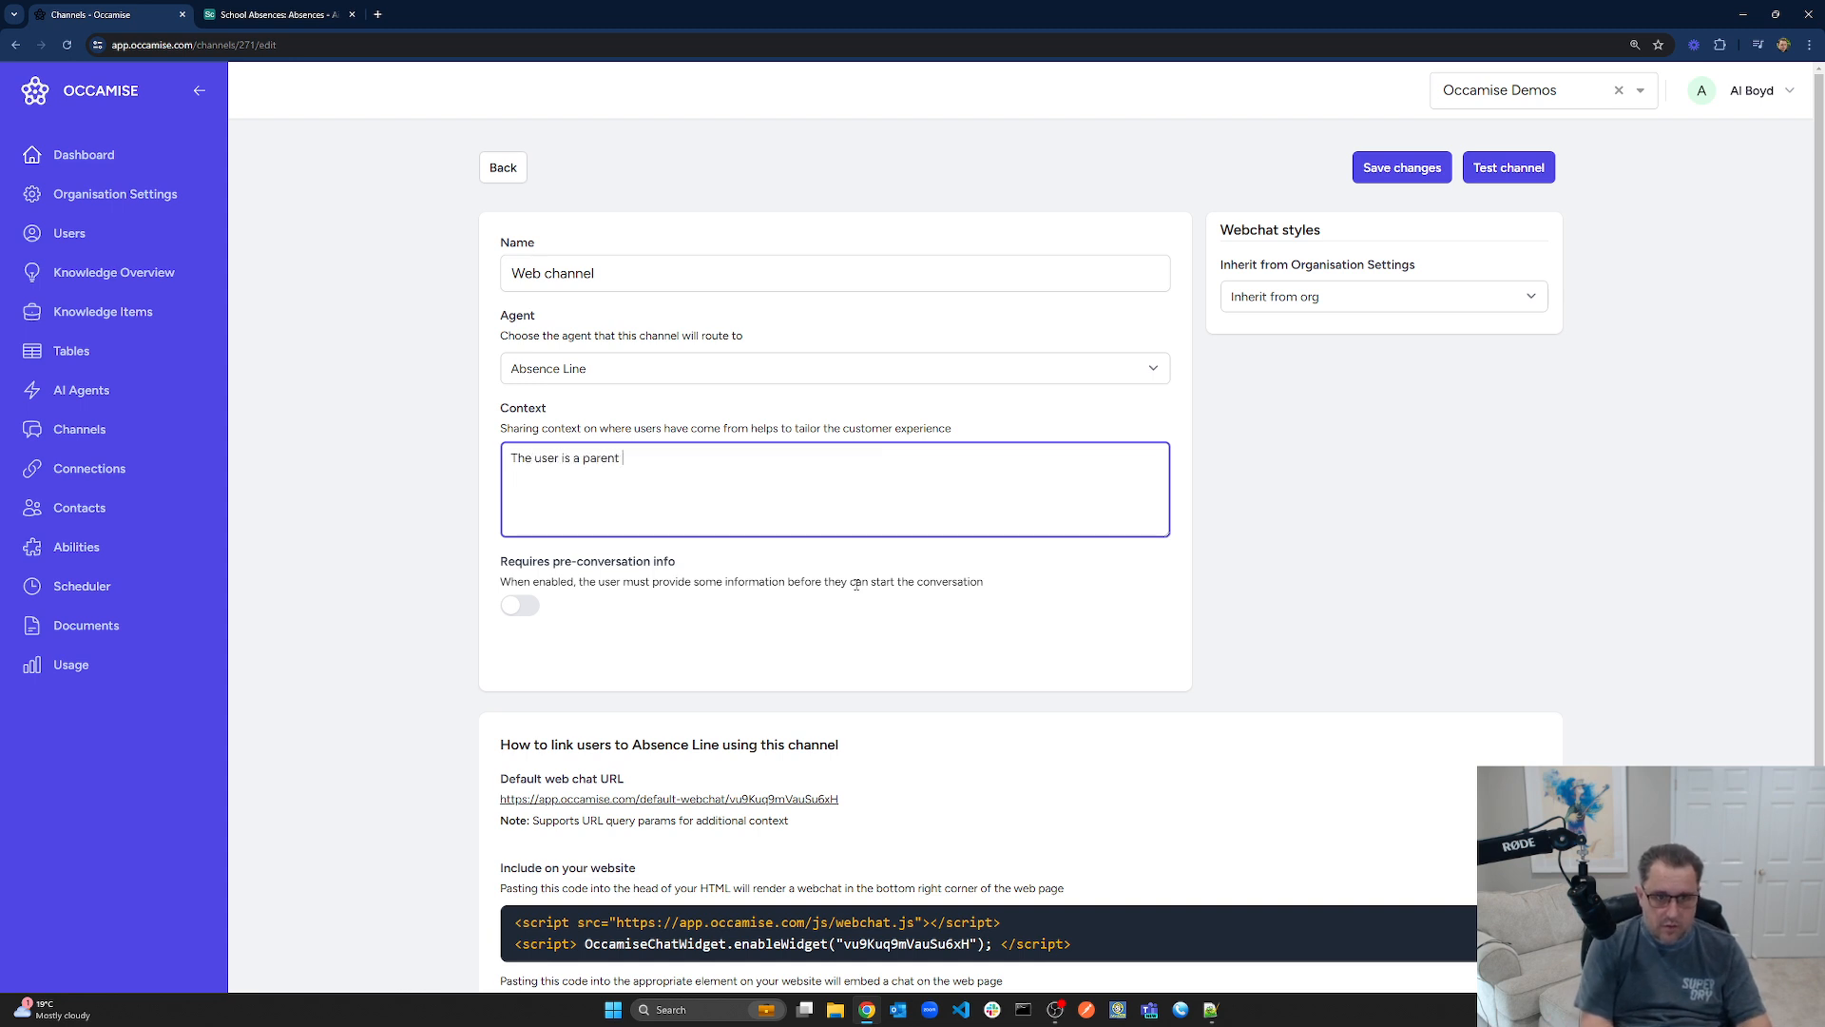
pyautogui.write(' of a student at the school who would lik')
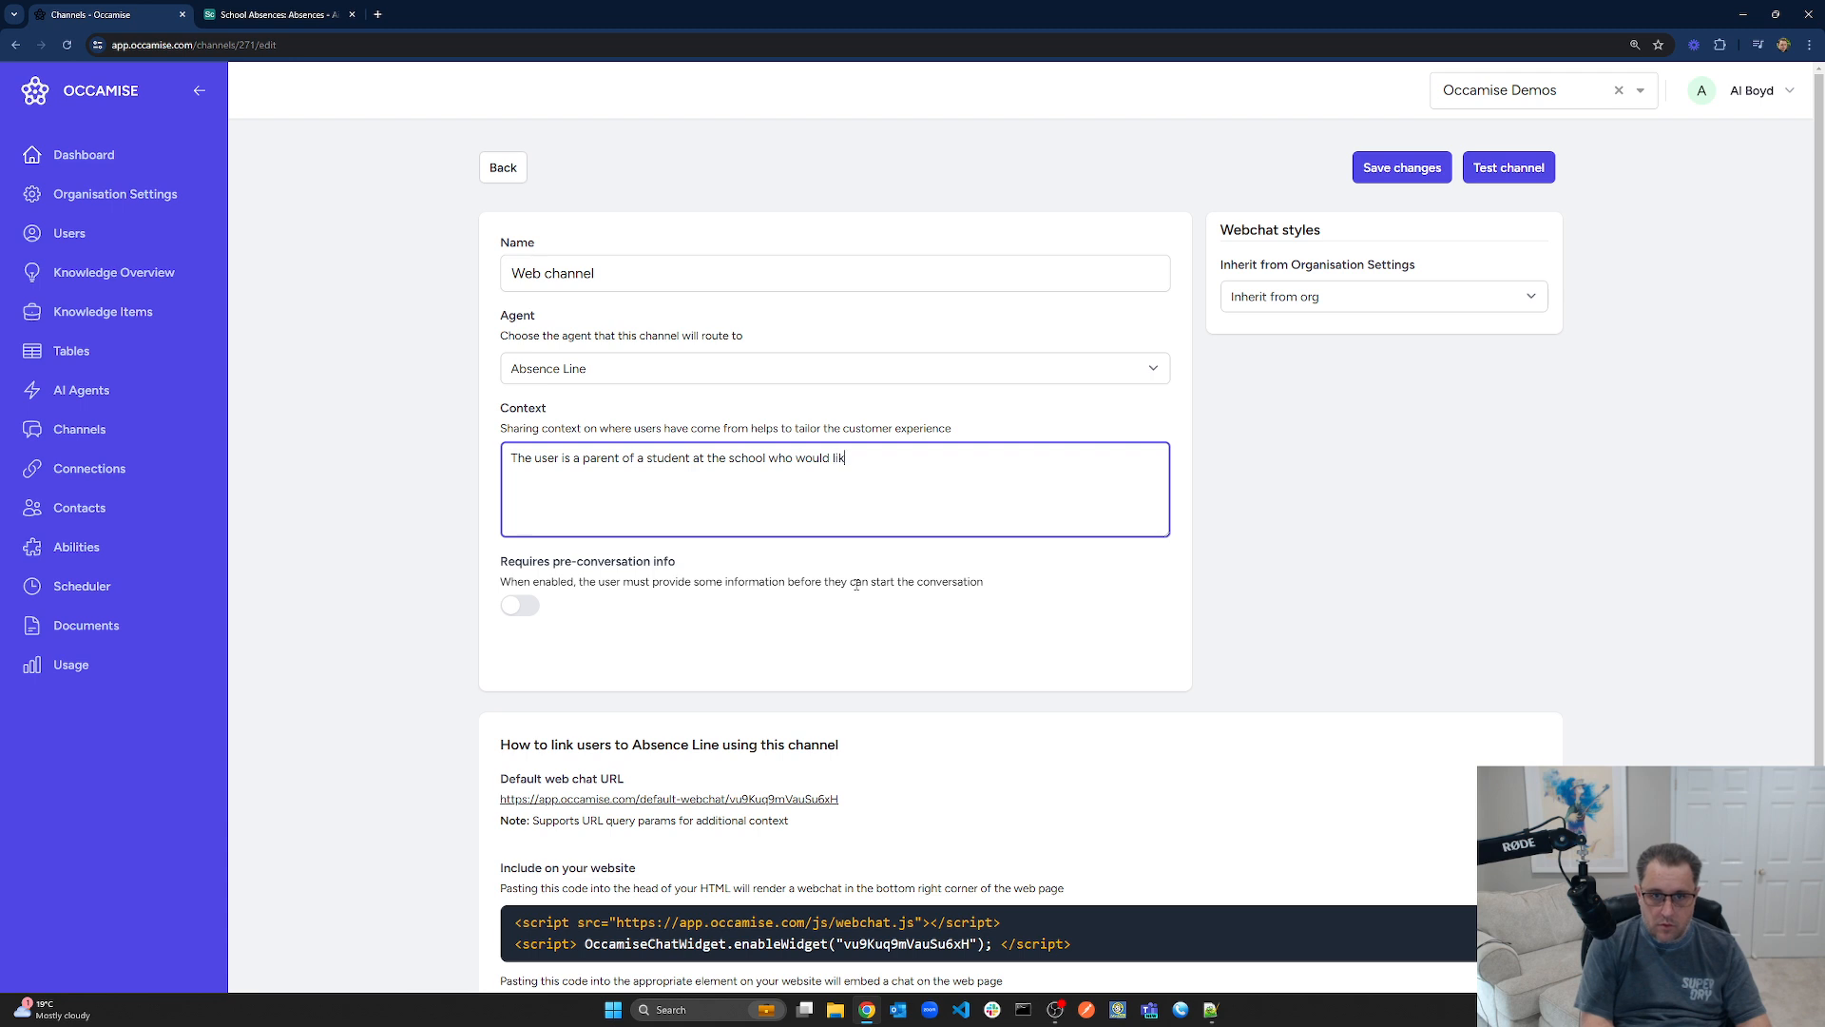
pyautogui.write('e to lodge a student absence')
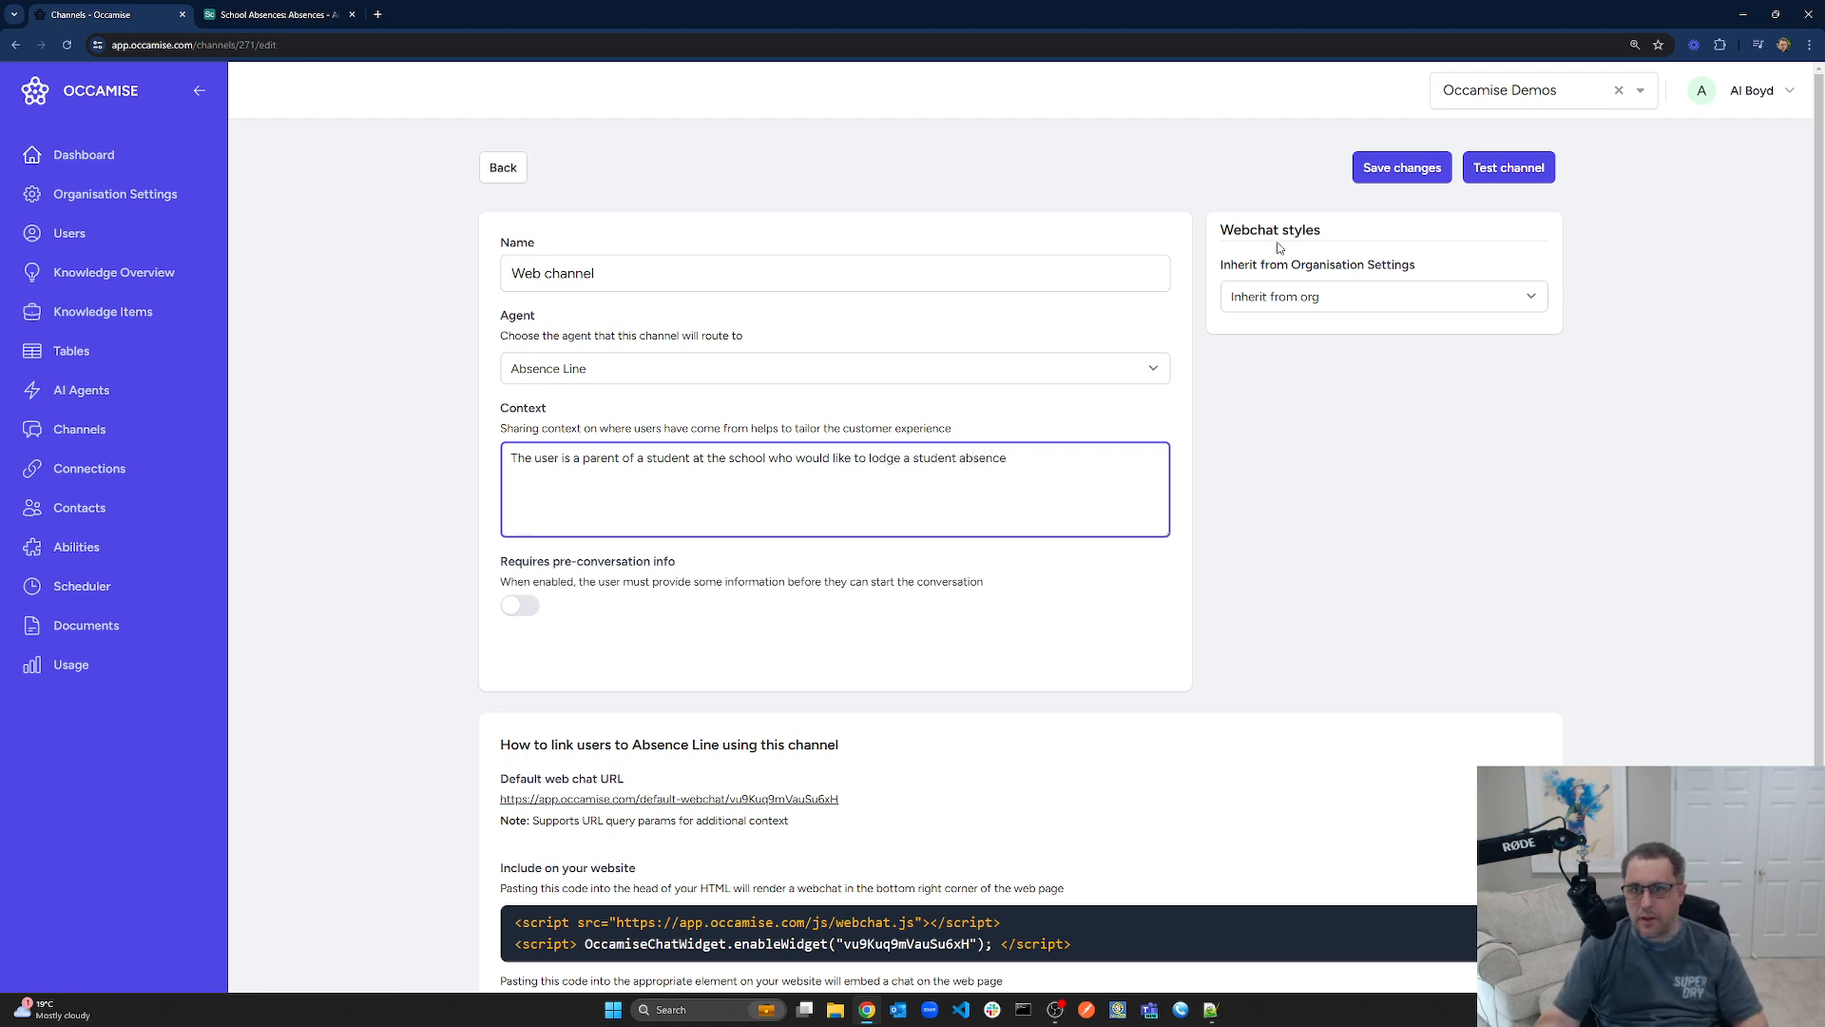
pyautogui.click(1389, 169)
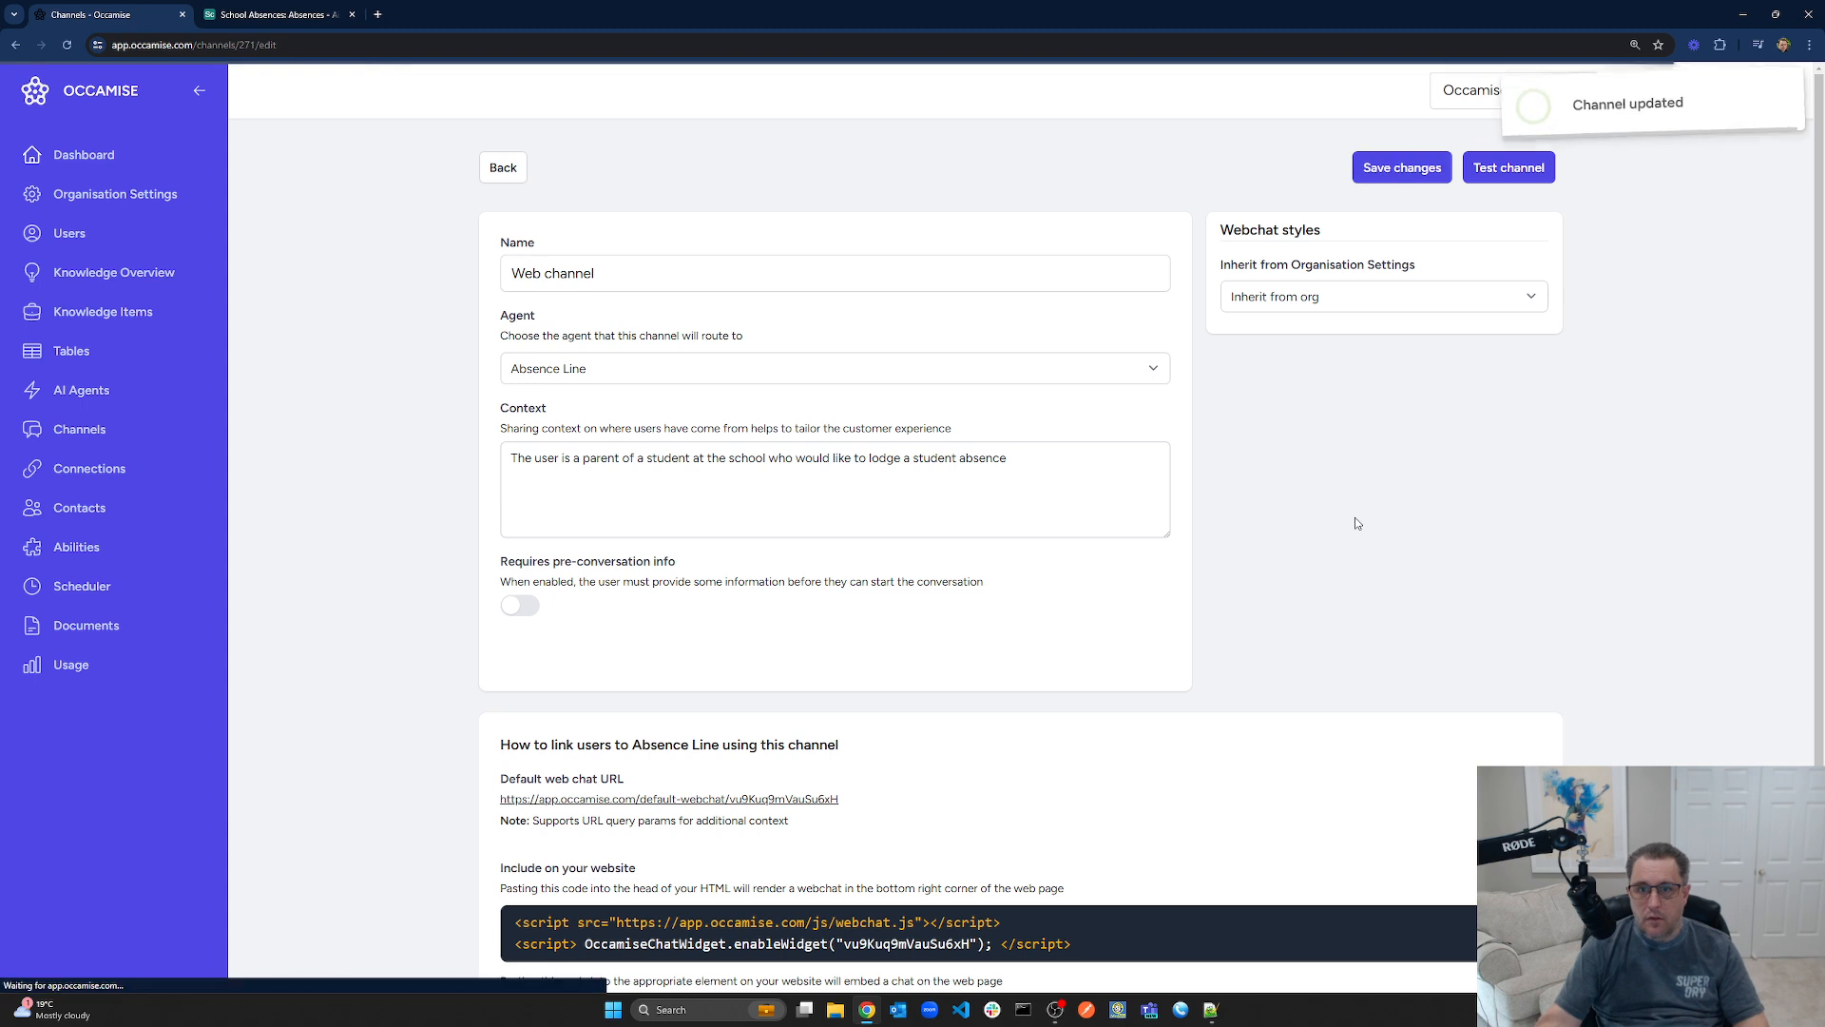
pyautogui.moveTo(608, 274); pyautogui.dragTo(427, 300)
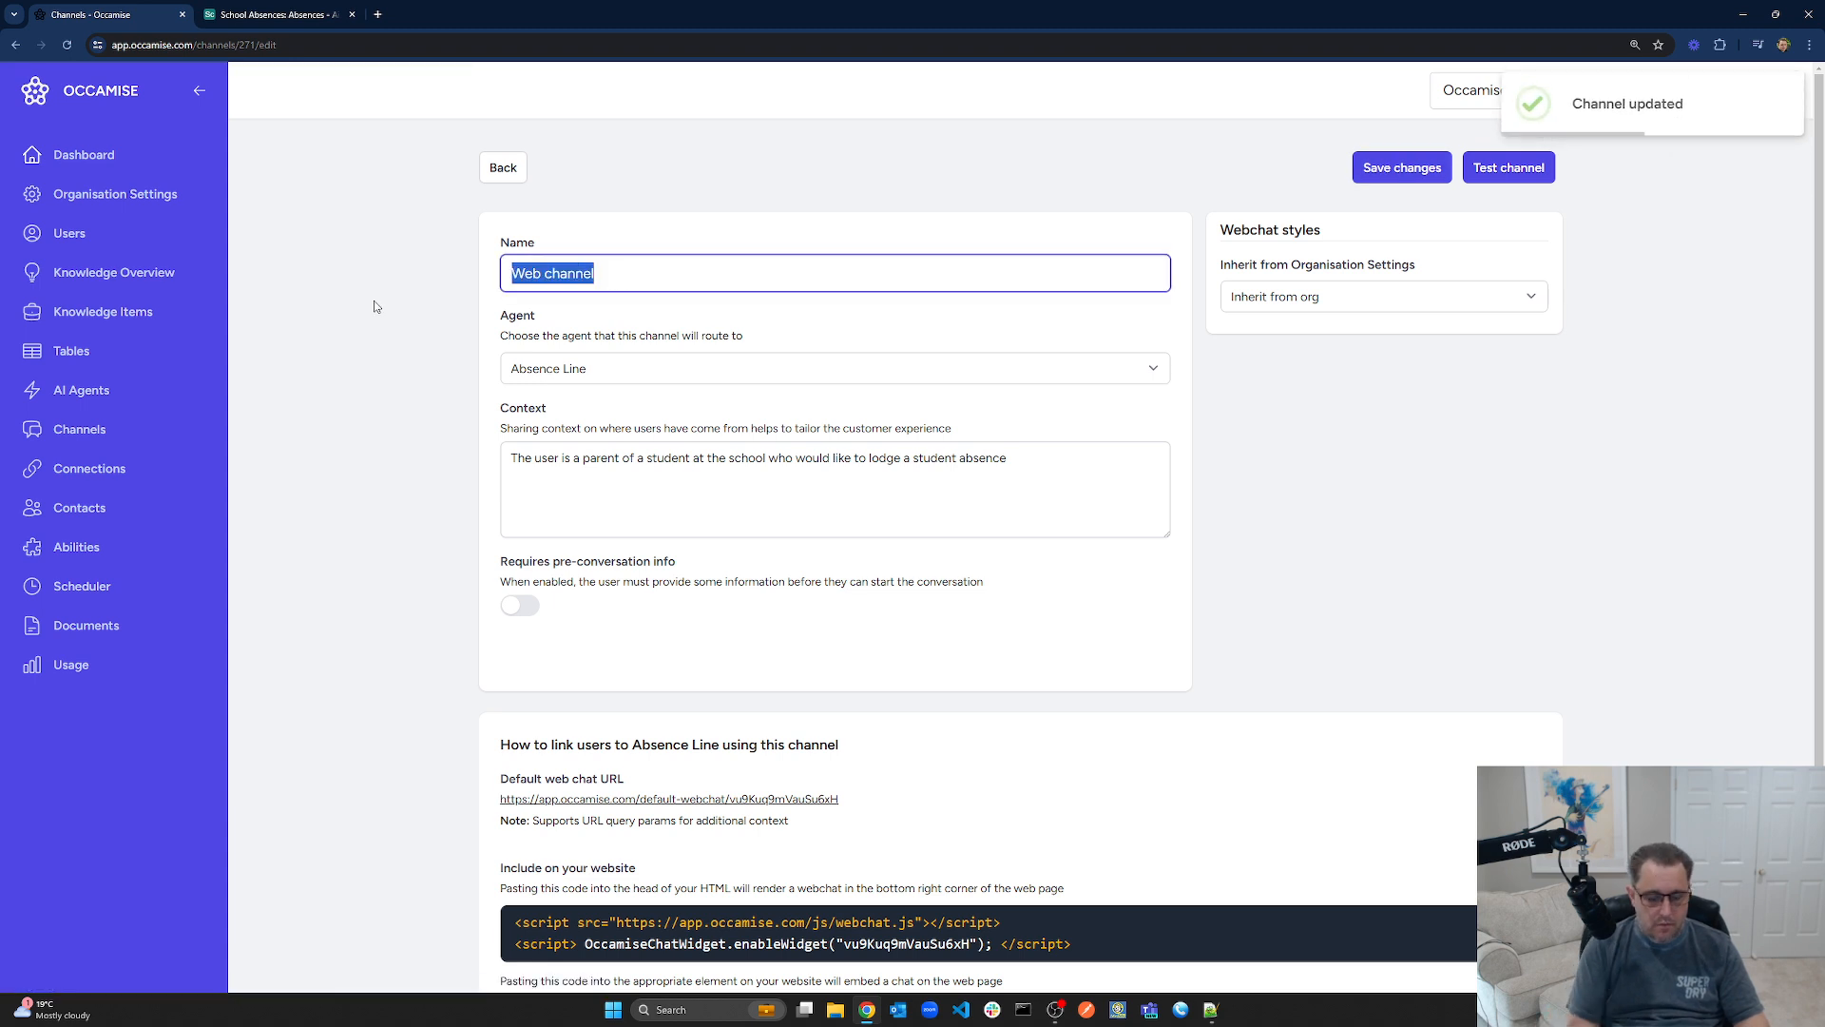
pyautogui.write('Webchat')
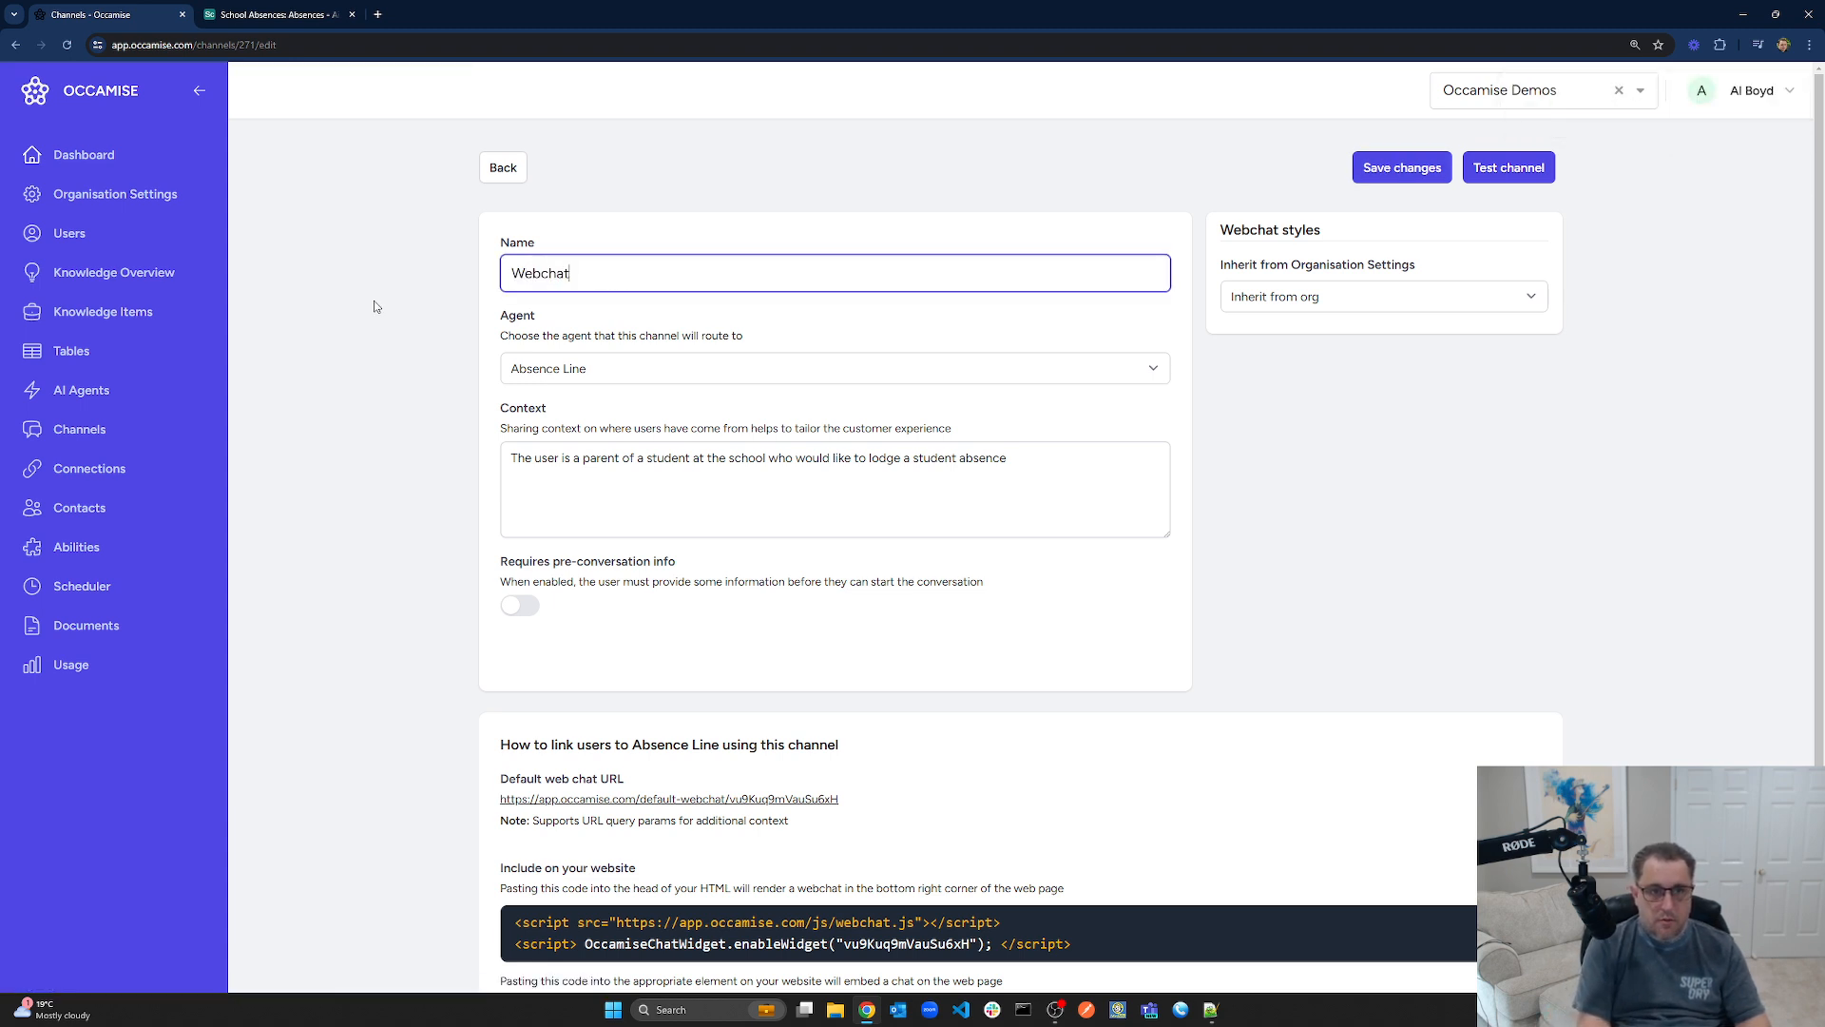
pyautogui.write(' - S')
pyautogui.press('BackSpace')
pyautogui.write('Abw')
pyautogui.write('zen')
pyautogui.press('BackSpace')
pyautogui.write('ce Line')
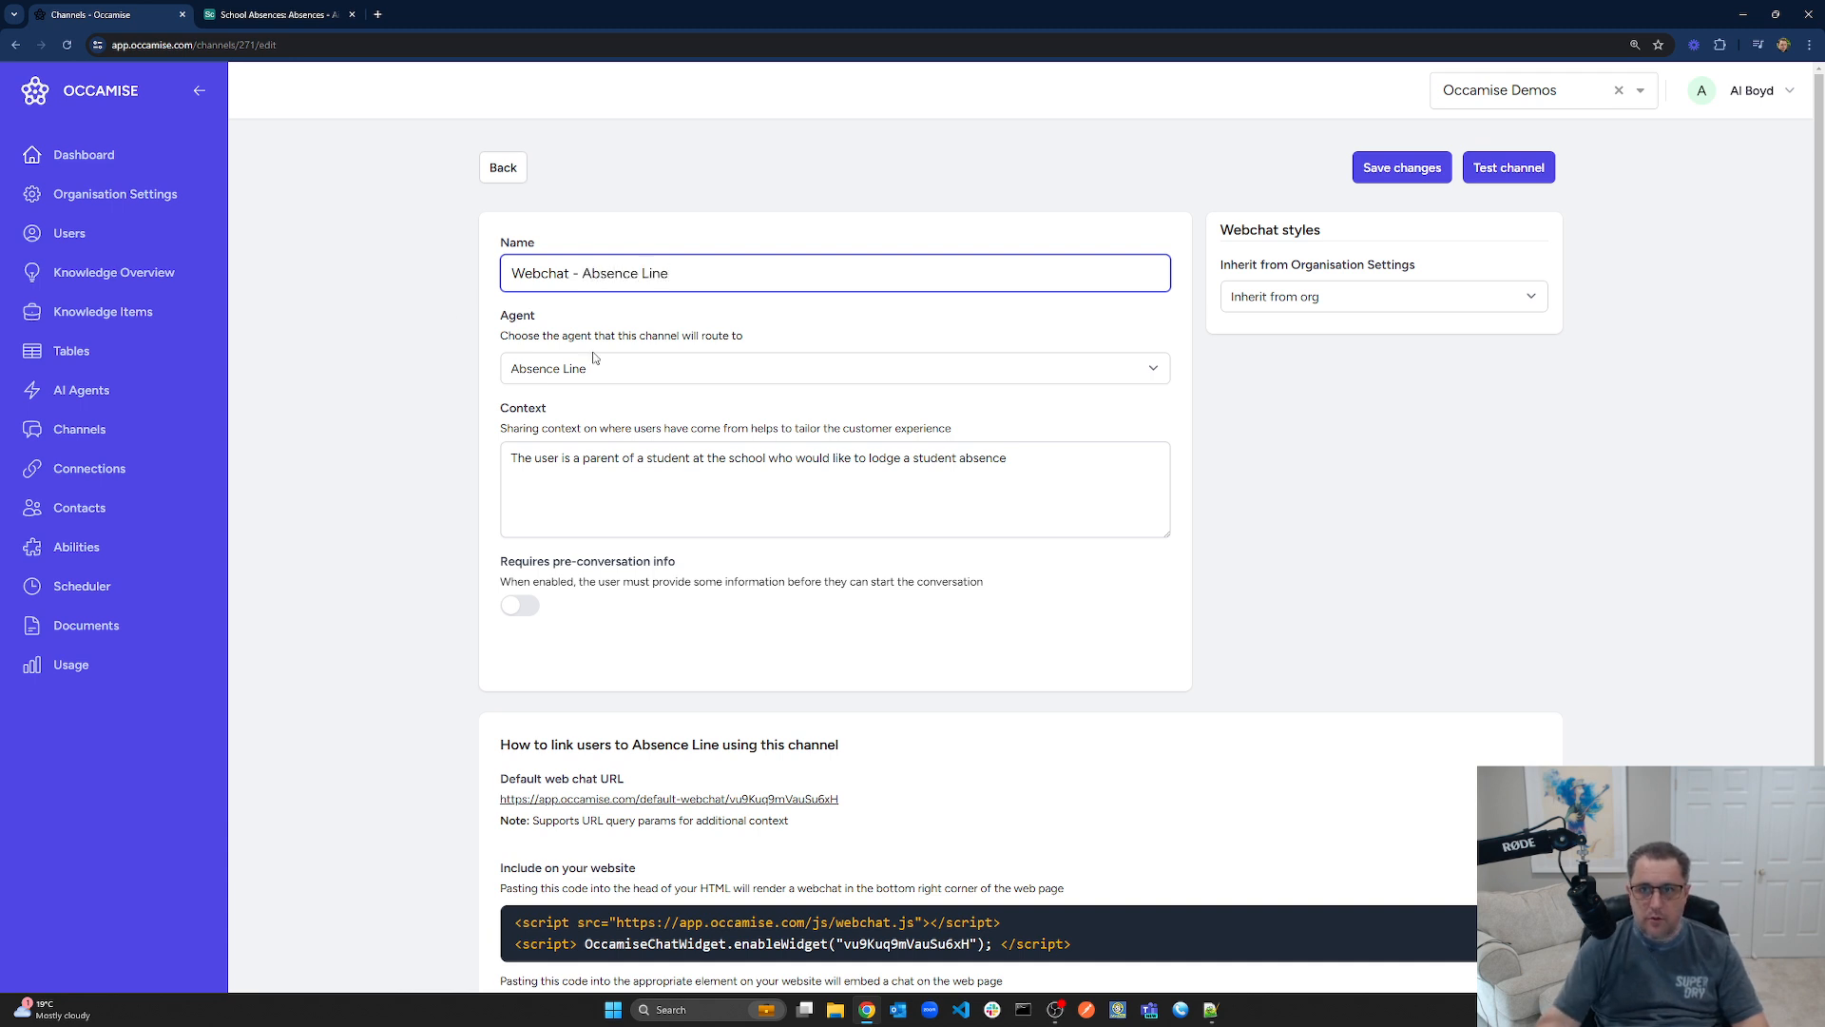
pyautogui.click(1360, 176)
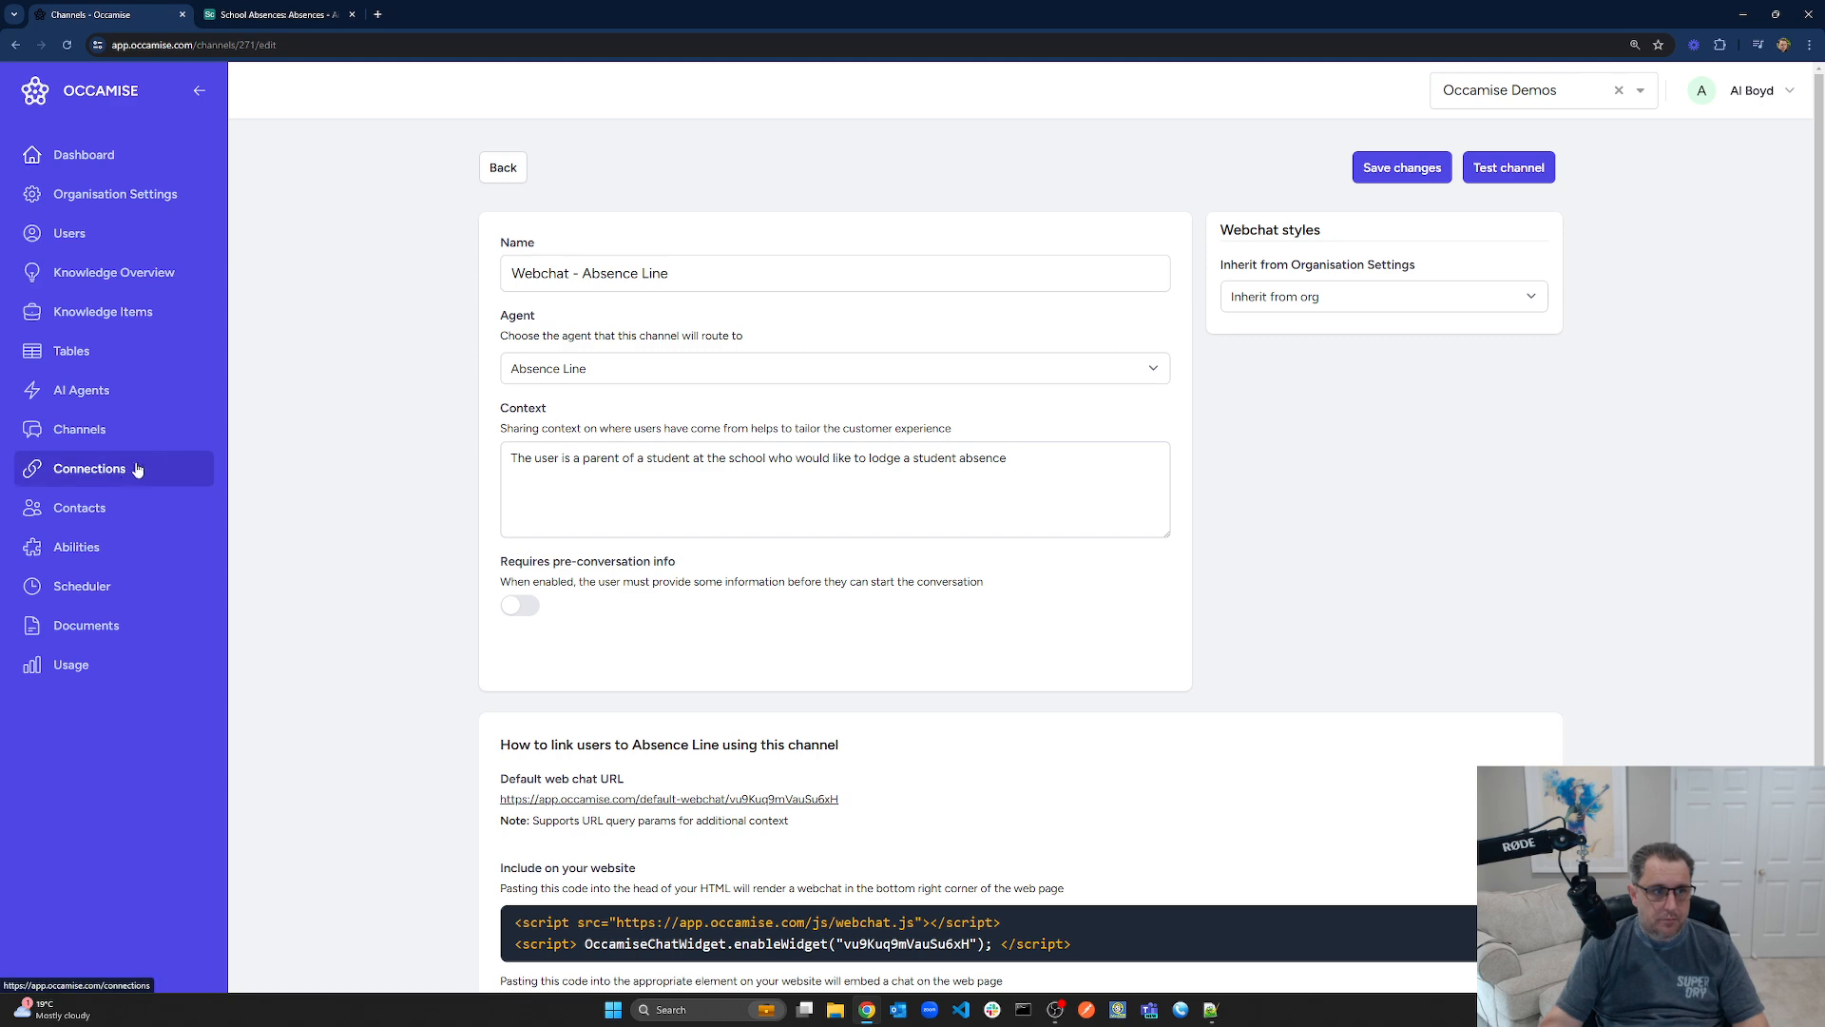
# In Get Parent Details, replace the hard-coded phone number in filterByFormula with {{callerNumber}}
pyautogui.click(91, 552)
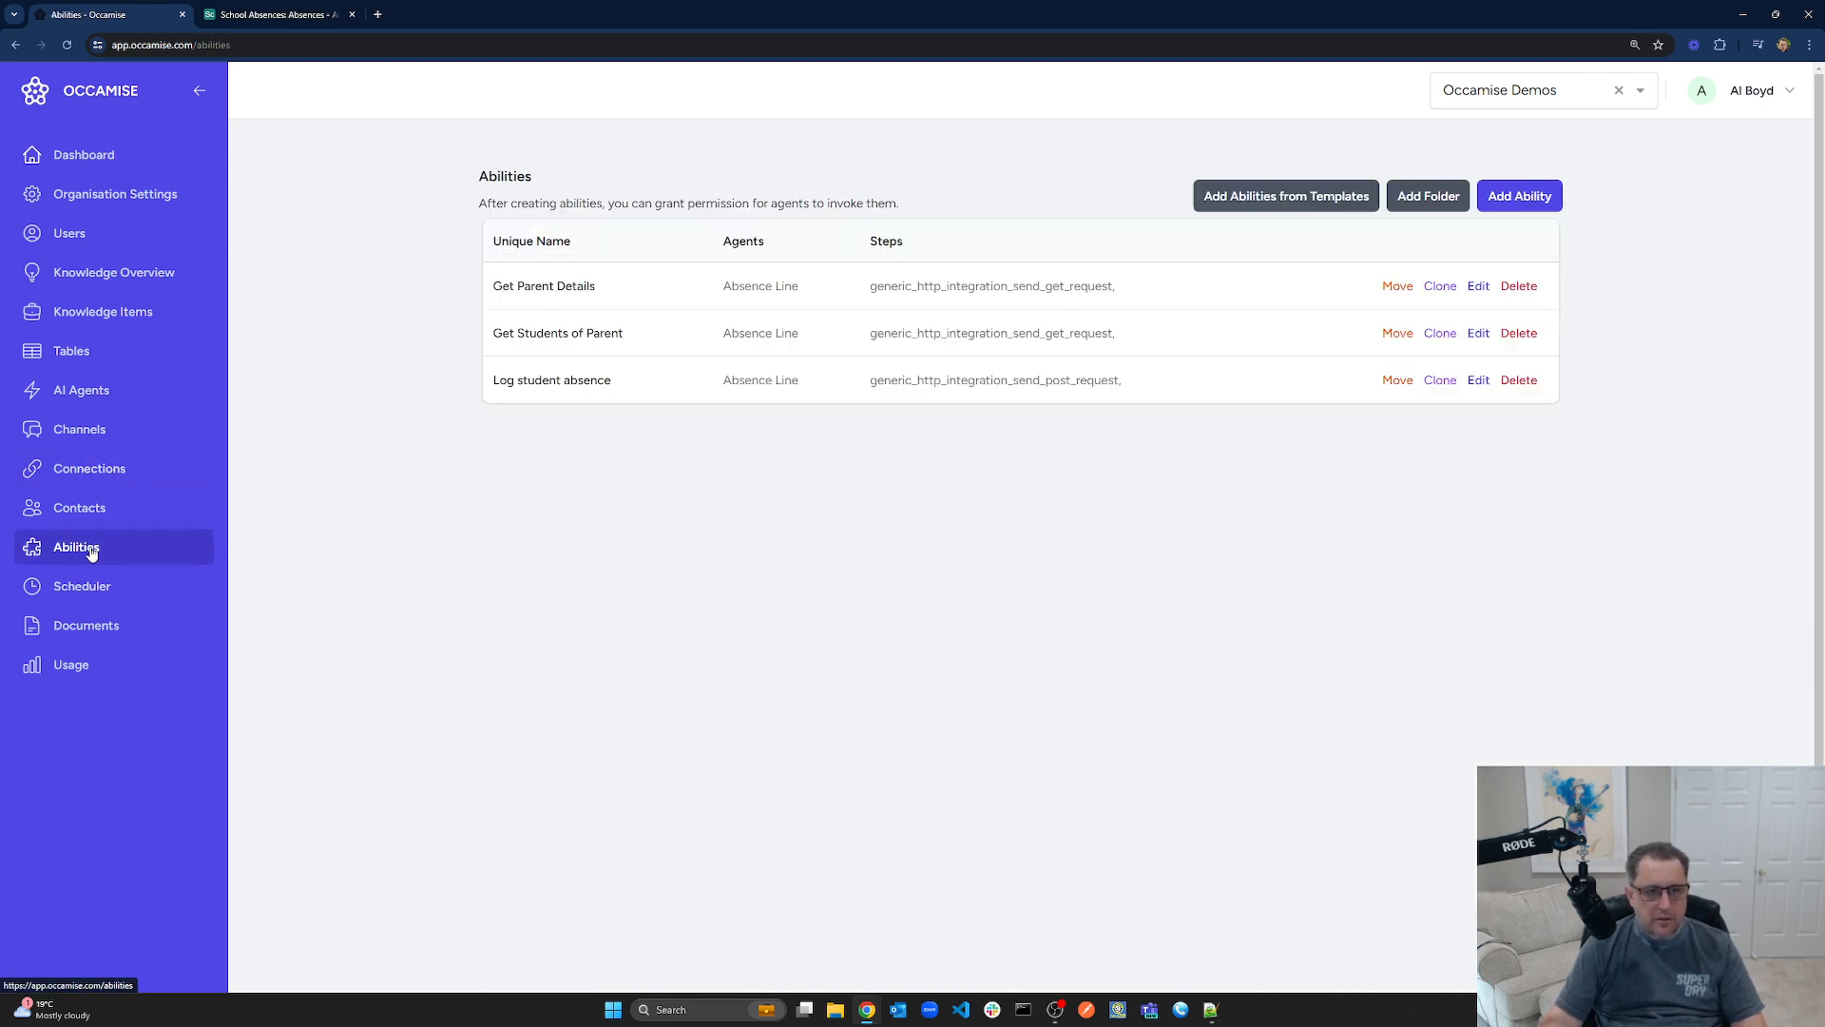
pyautogui.click(547, 287)
pyautogui.scroll(-3, 680, 544)
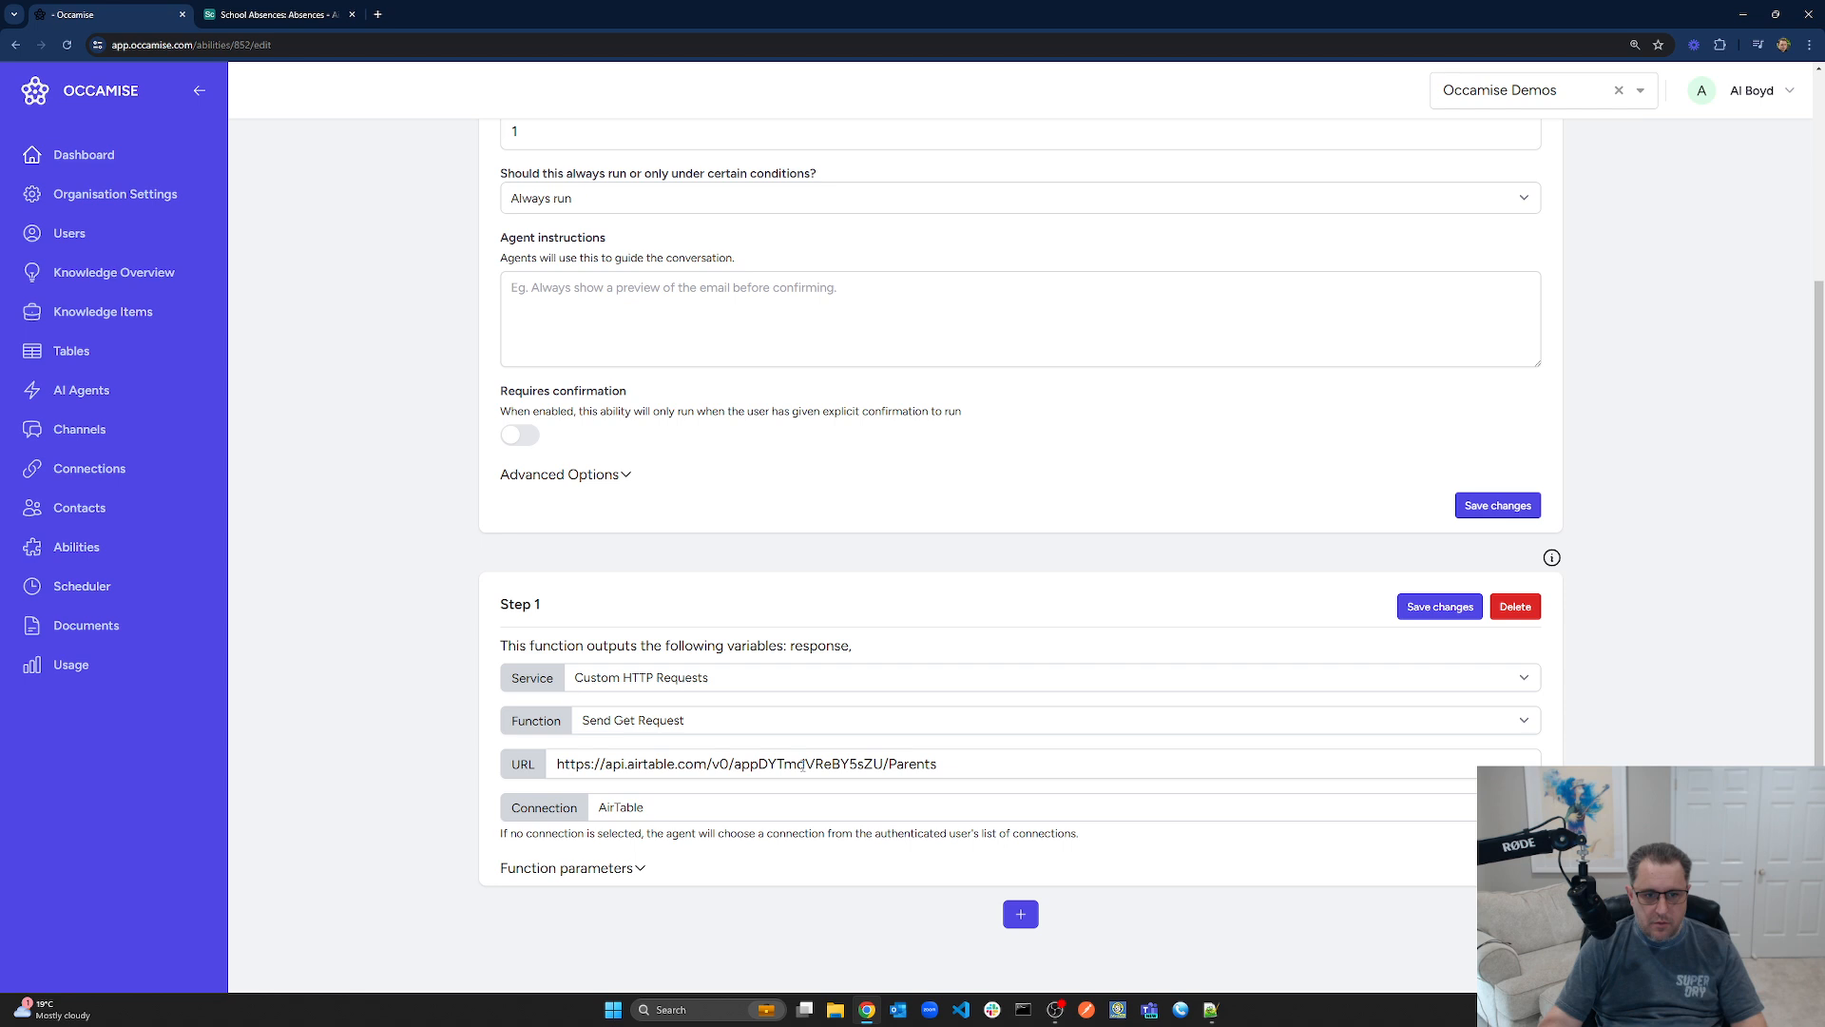
pyautogui.click(588, 868)
pyautogui.scroll(-2, 666, 817)
pyautogui.tripleClick(650, 806)
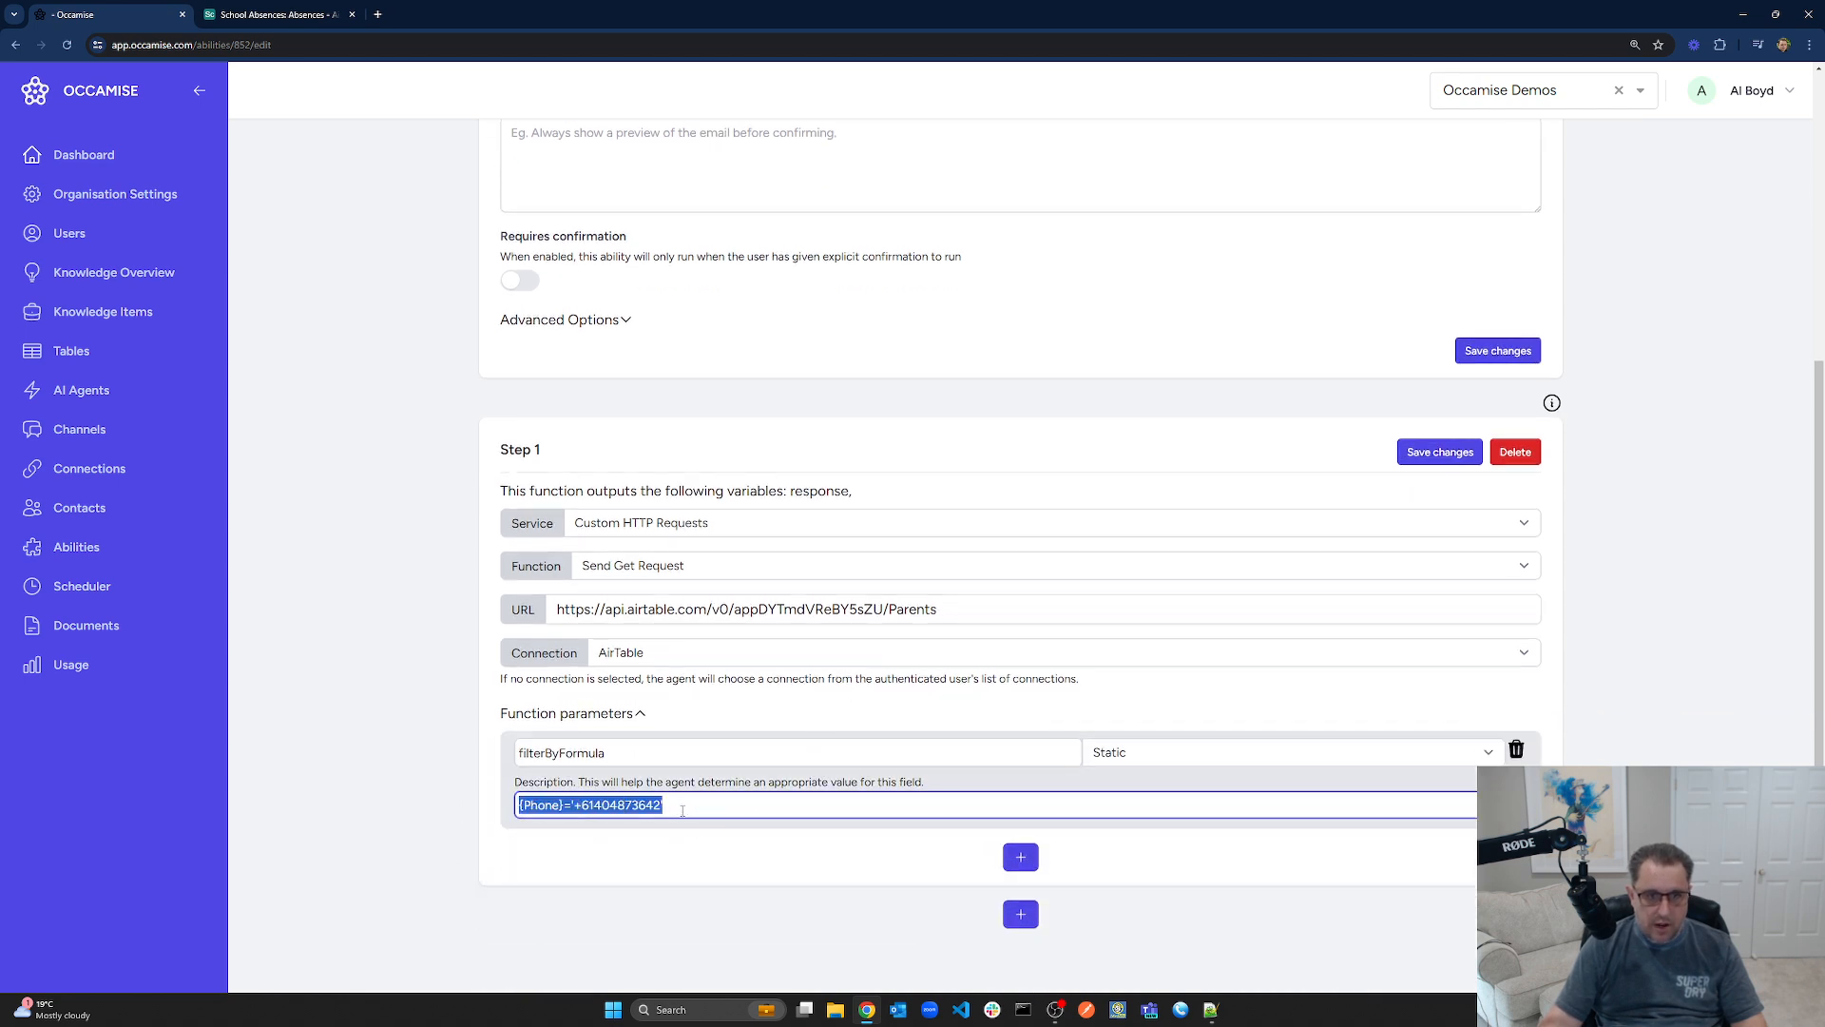
pyautogui.click(683, 810)
pyautogui.moveTo(577, 805); pyautogui.dragTo(657, 804)
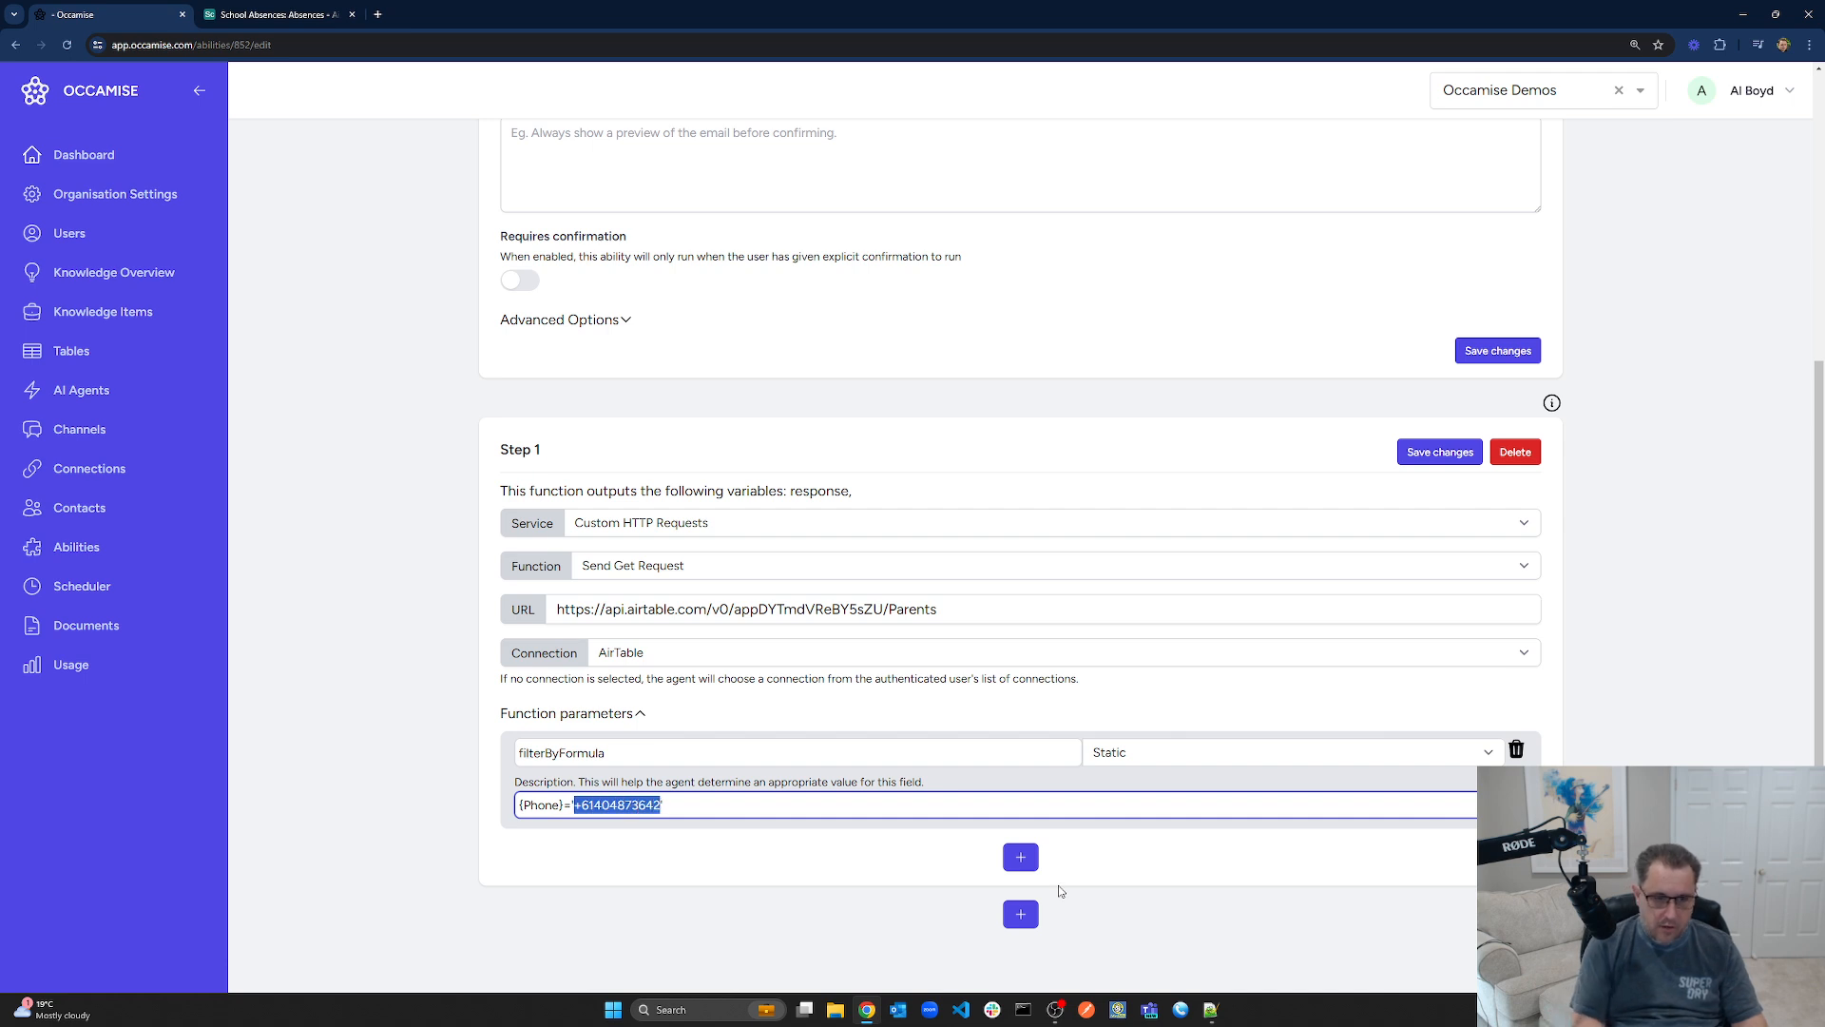
pyautogui.write('{{')
pyautogui.write('callerNumber')
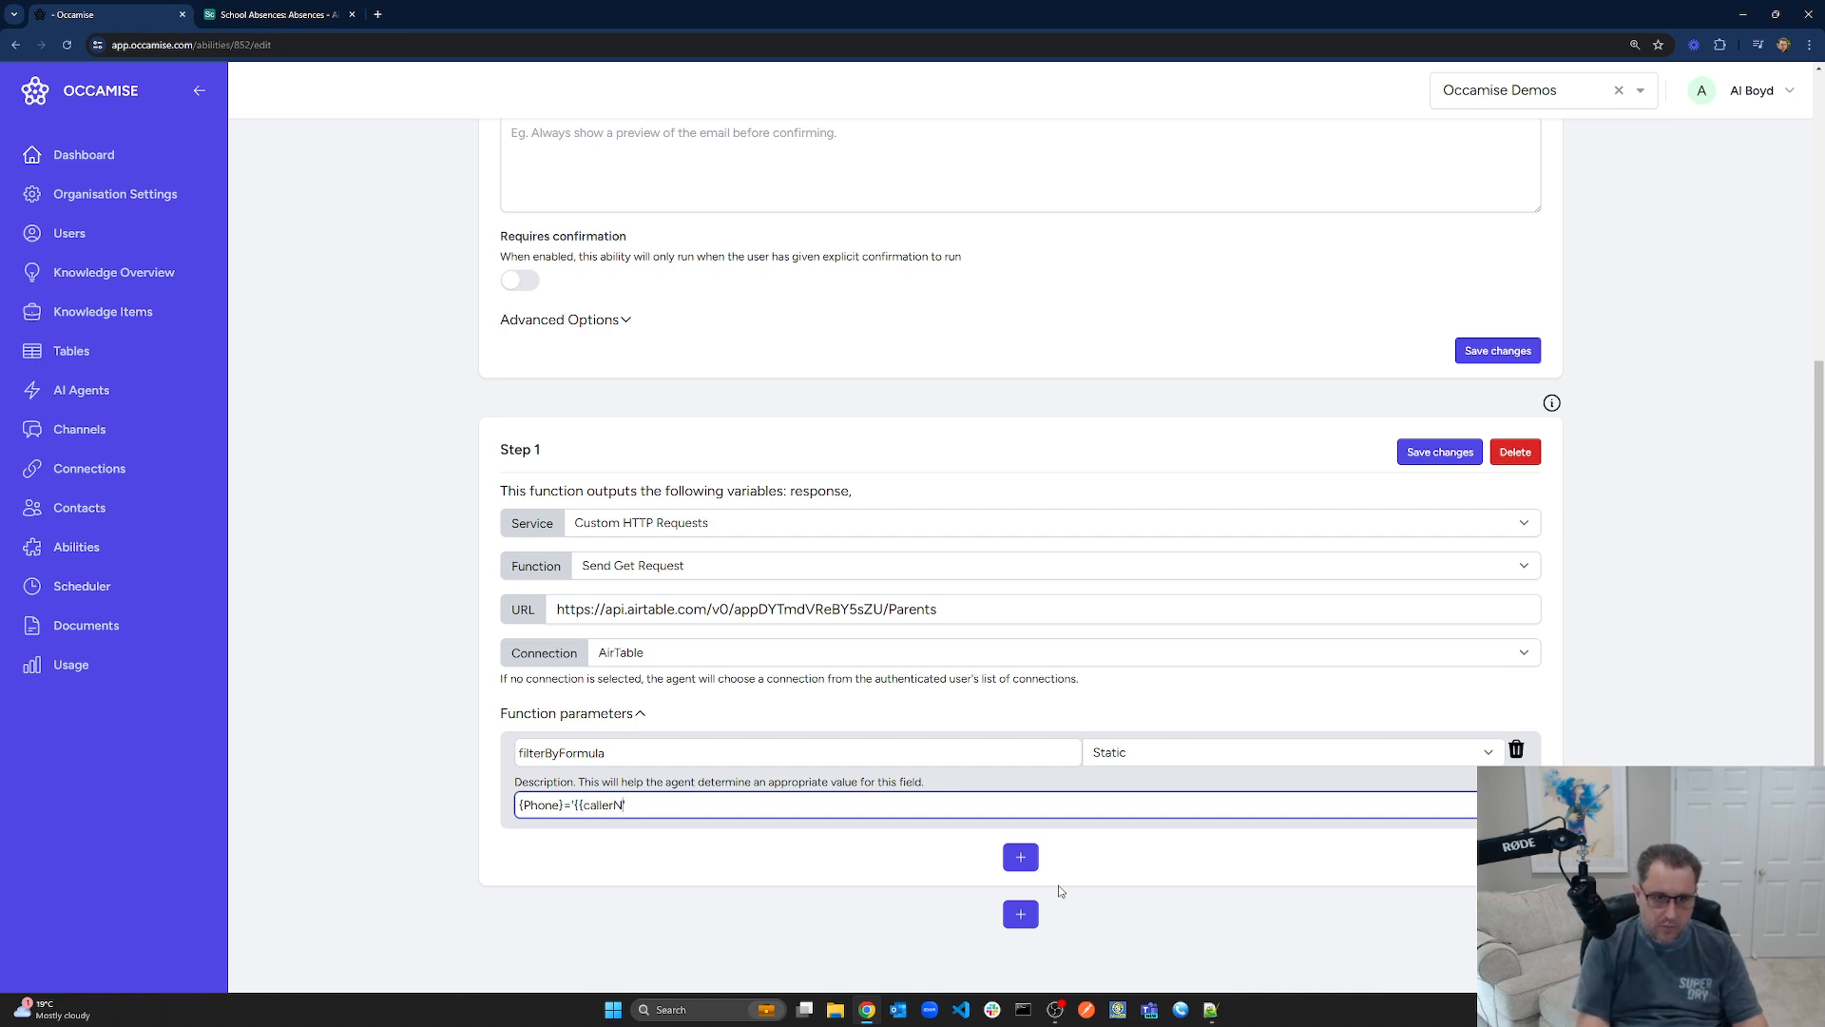
pyautogui.write('}}')
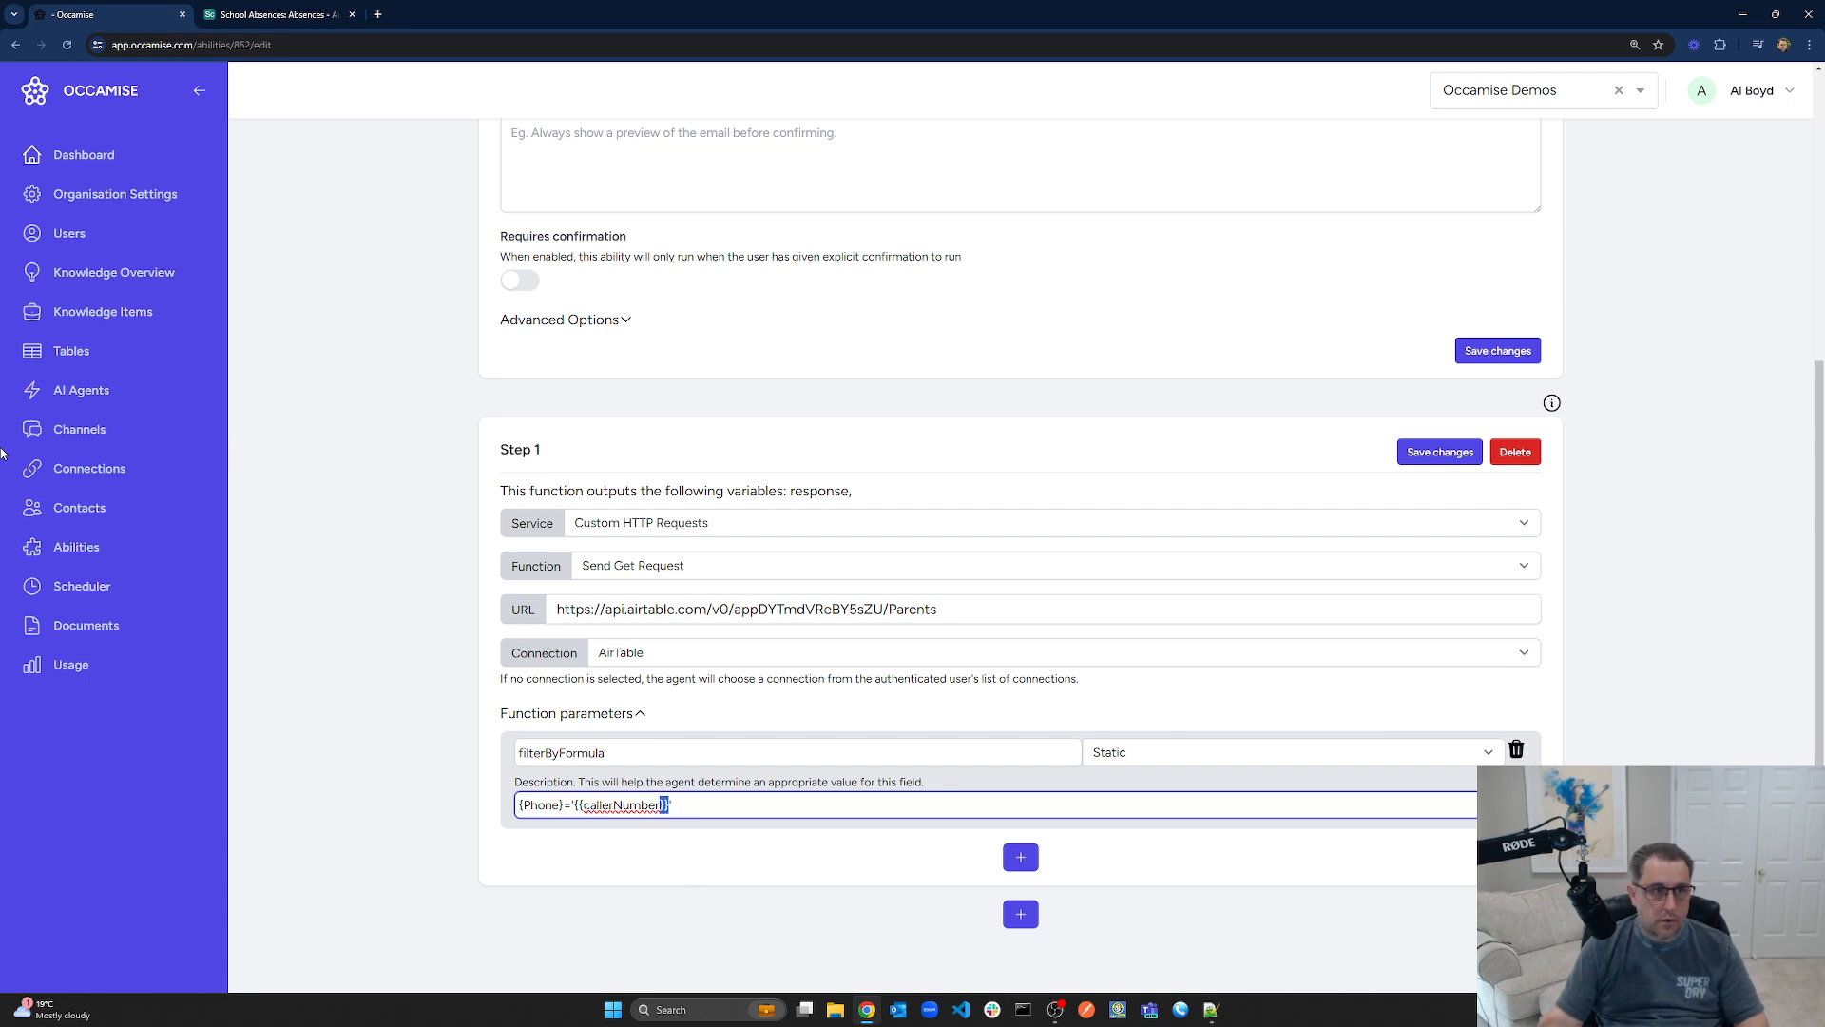
pyautogui.click(177, 159)
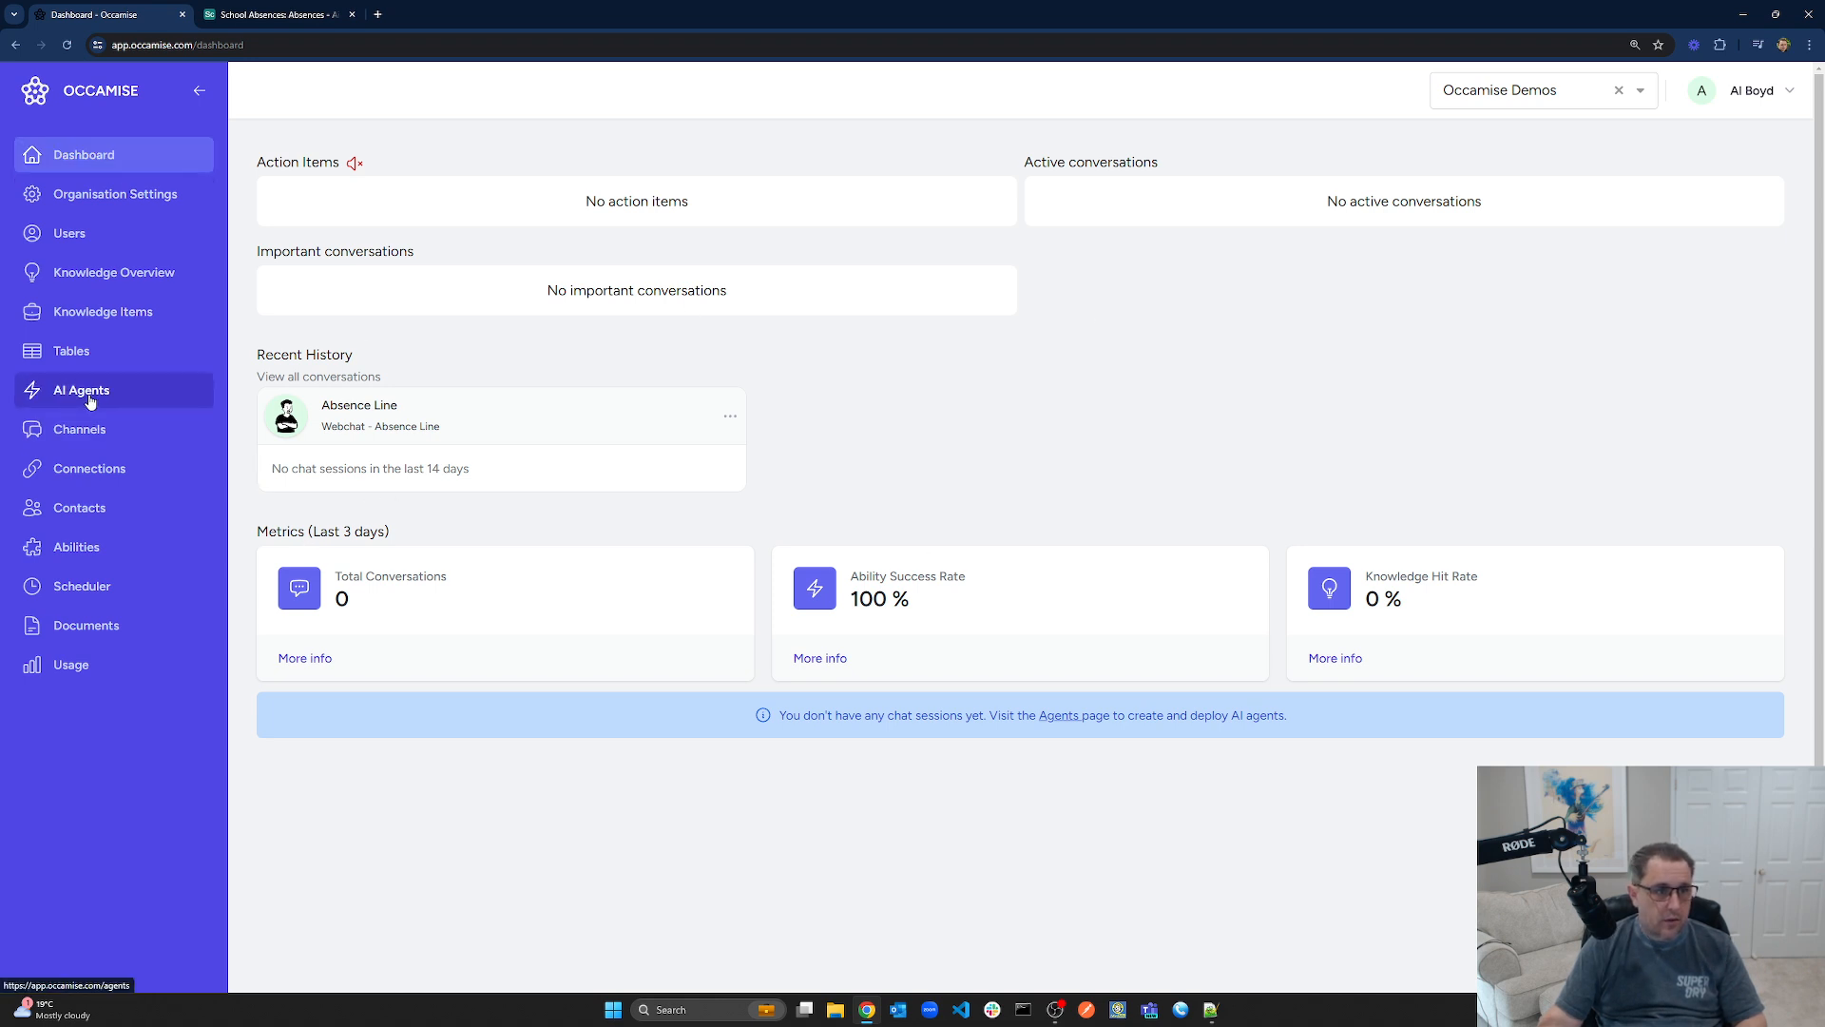
# Open the Absence Line webchat beside the Airtable School Absences table and narrow the AbsenceID column
pyautogui.click(88, 433)
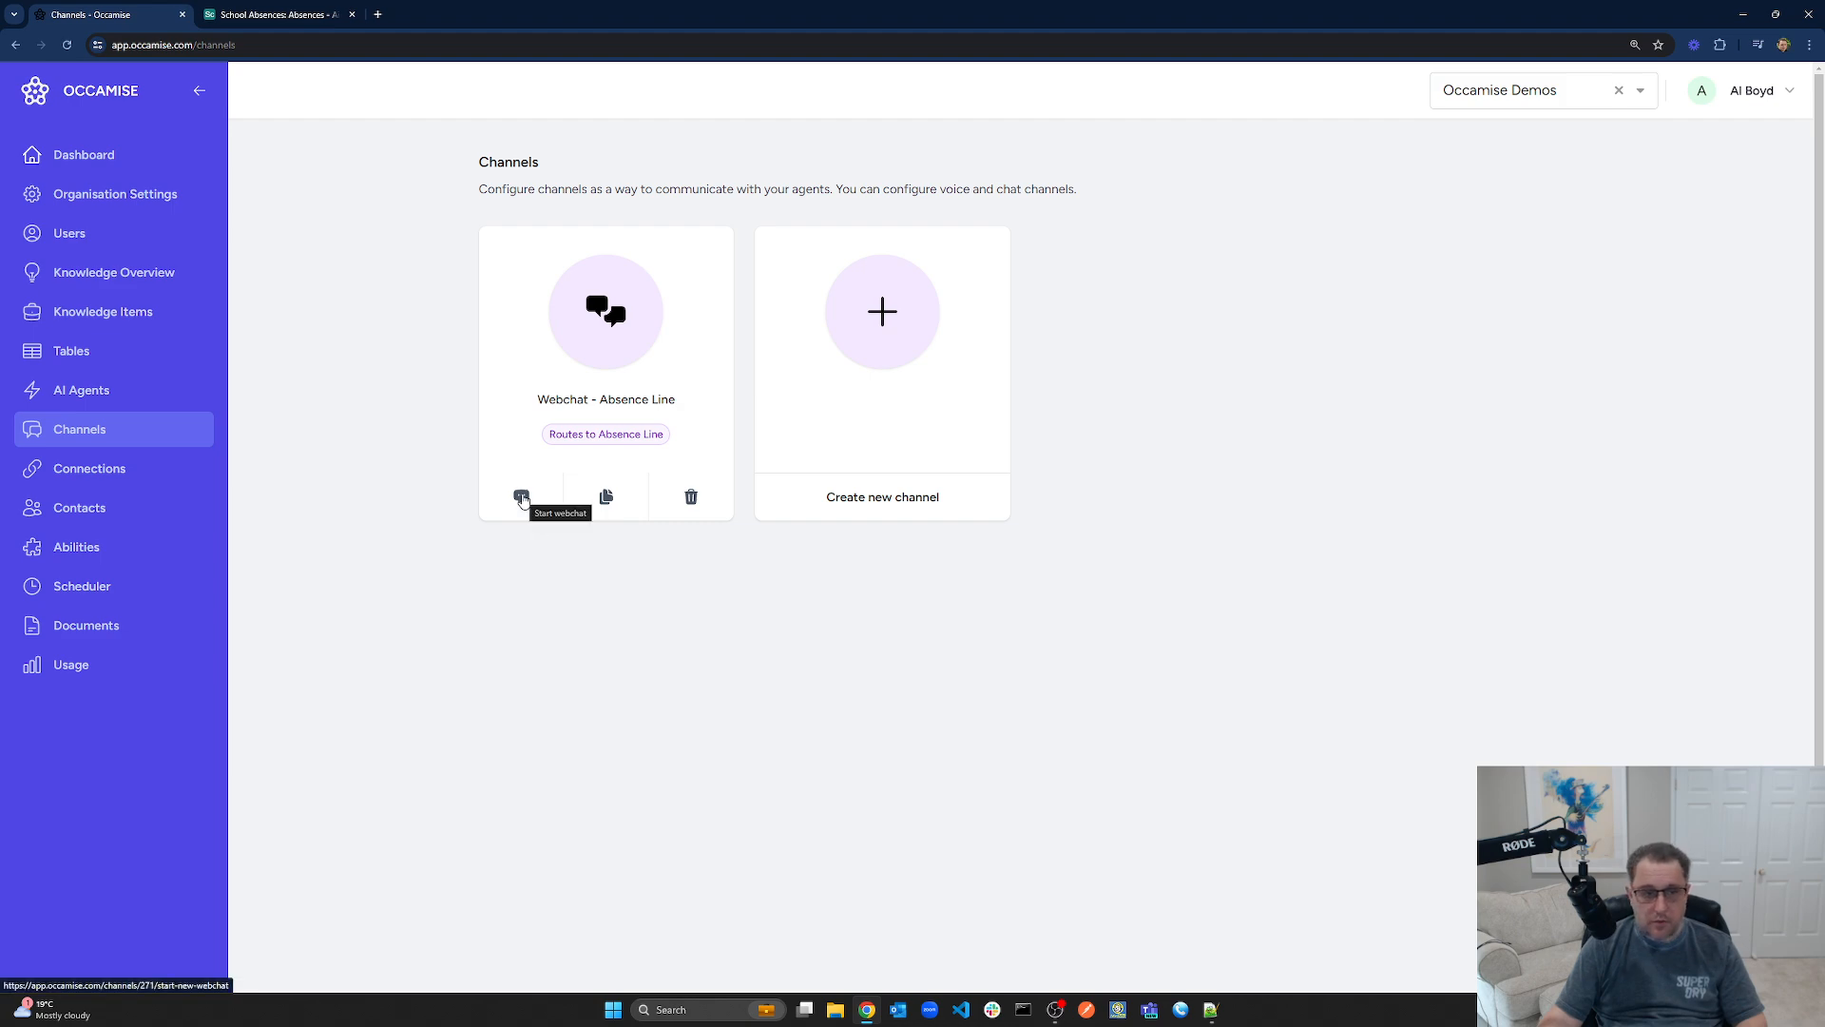
pyautogui.click(522, 498)
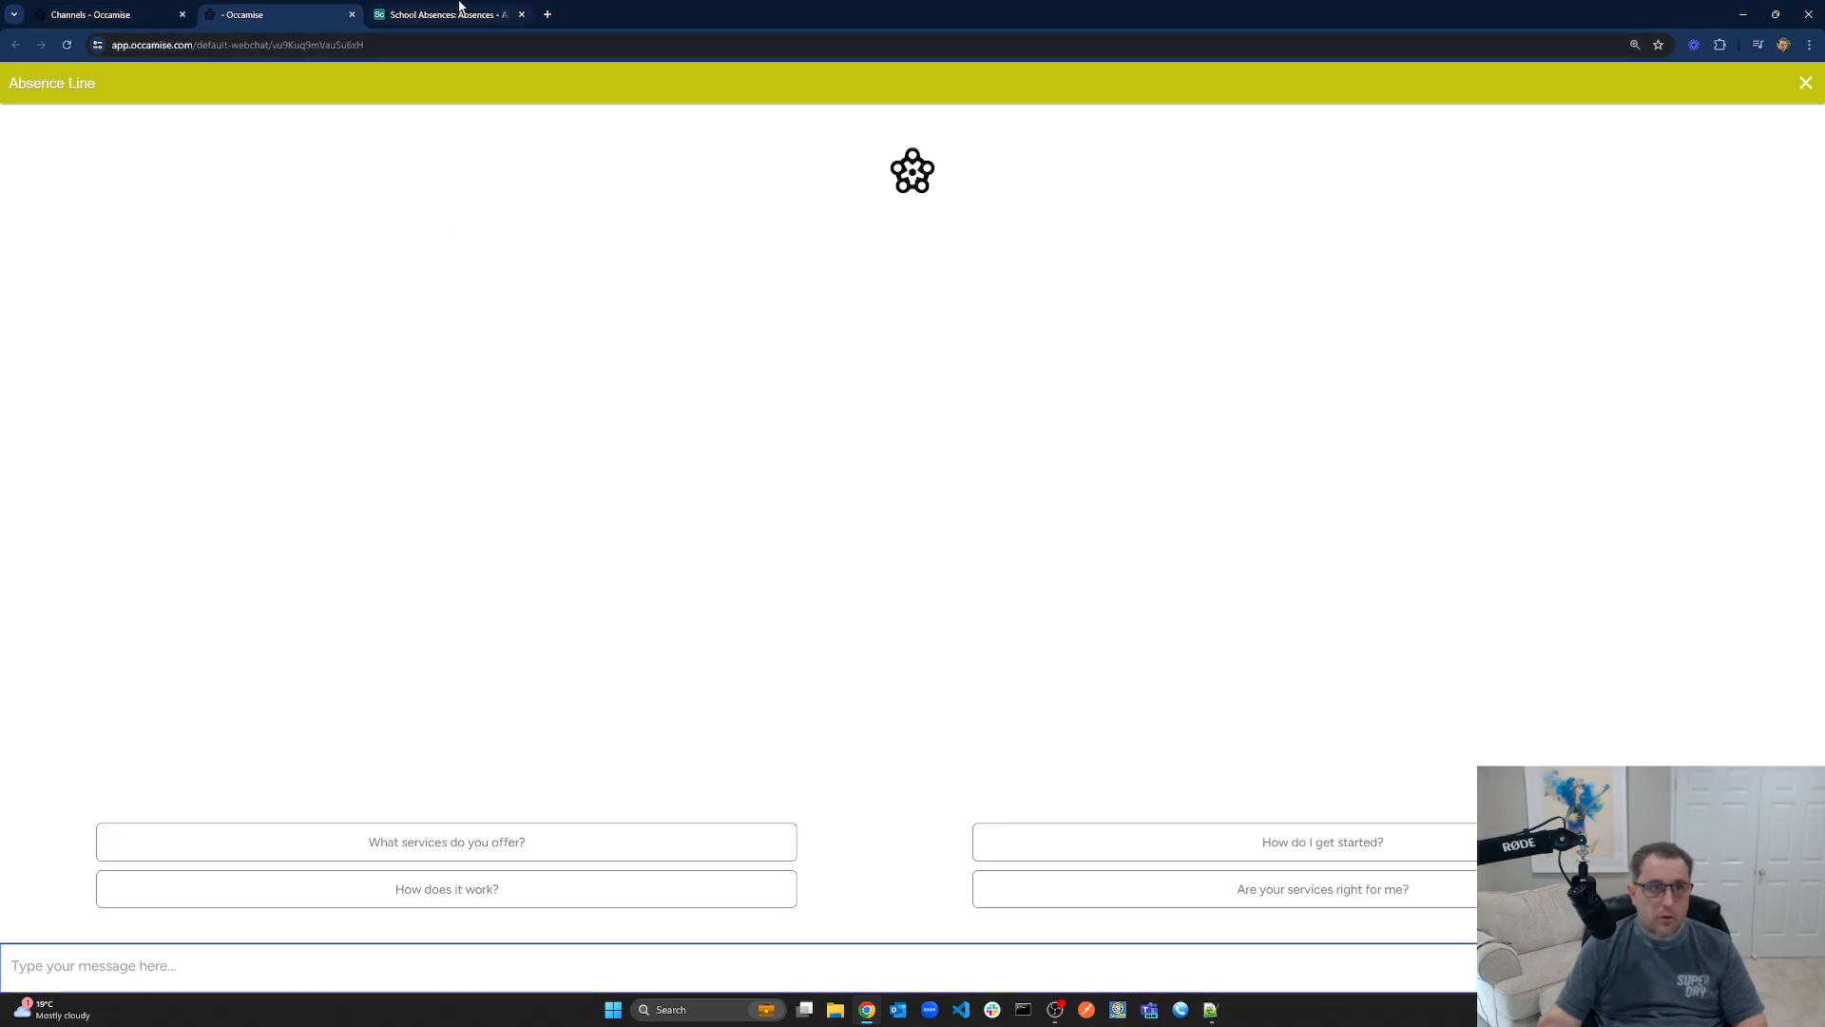
pyautogui.moveTo(459, 7); pyautogui.dragTo(1802, 160)
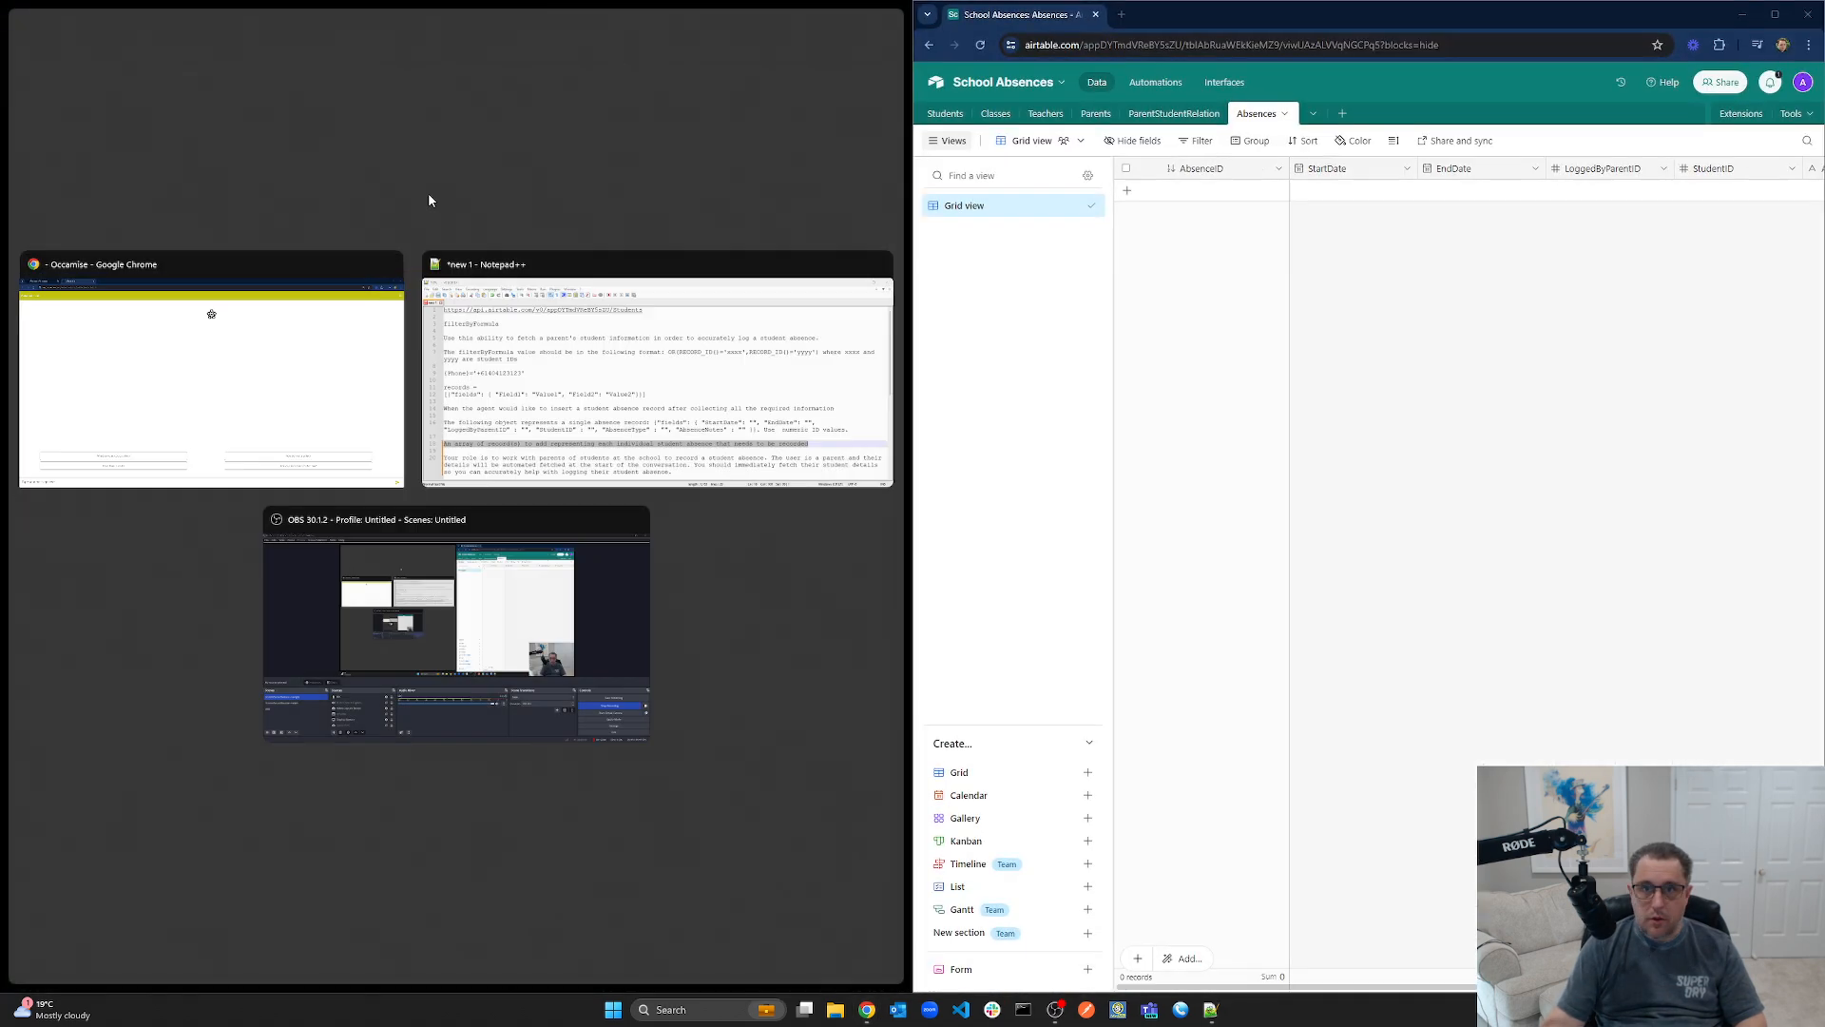
pyautogui.click(244, 375)
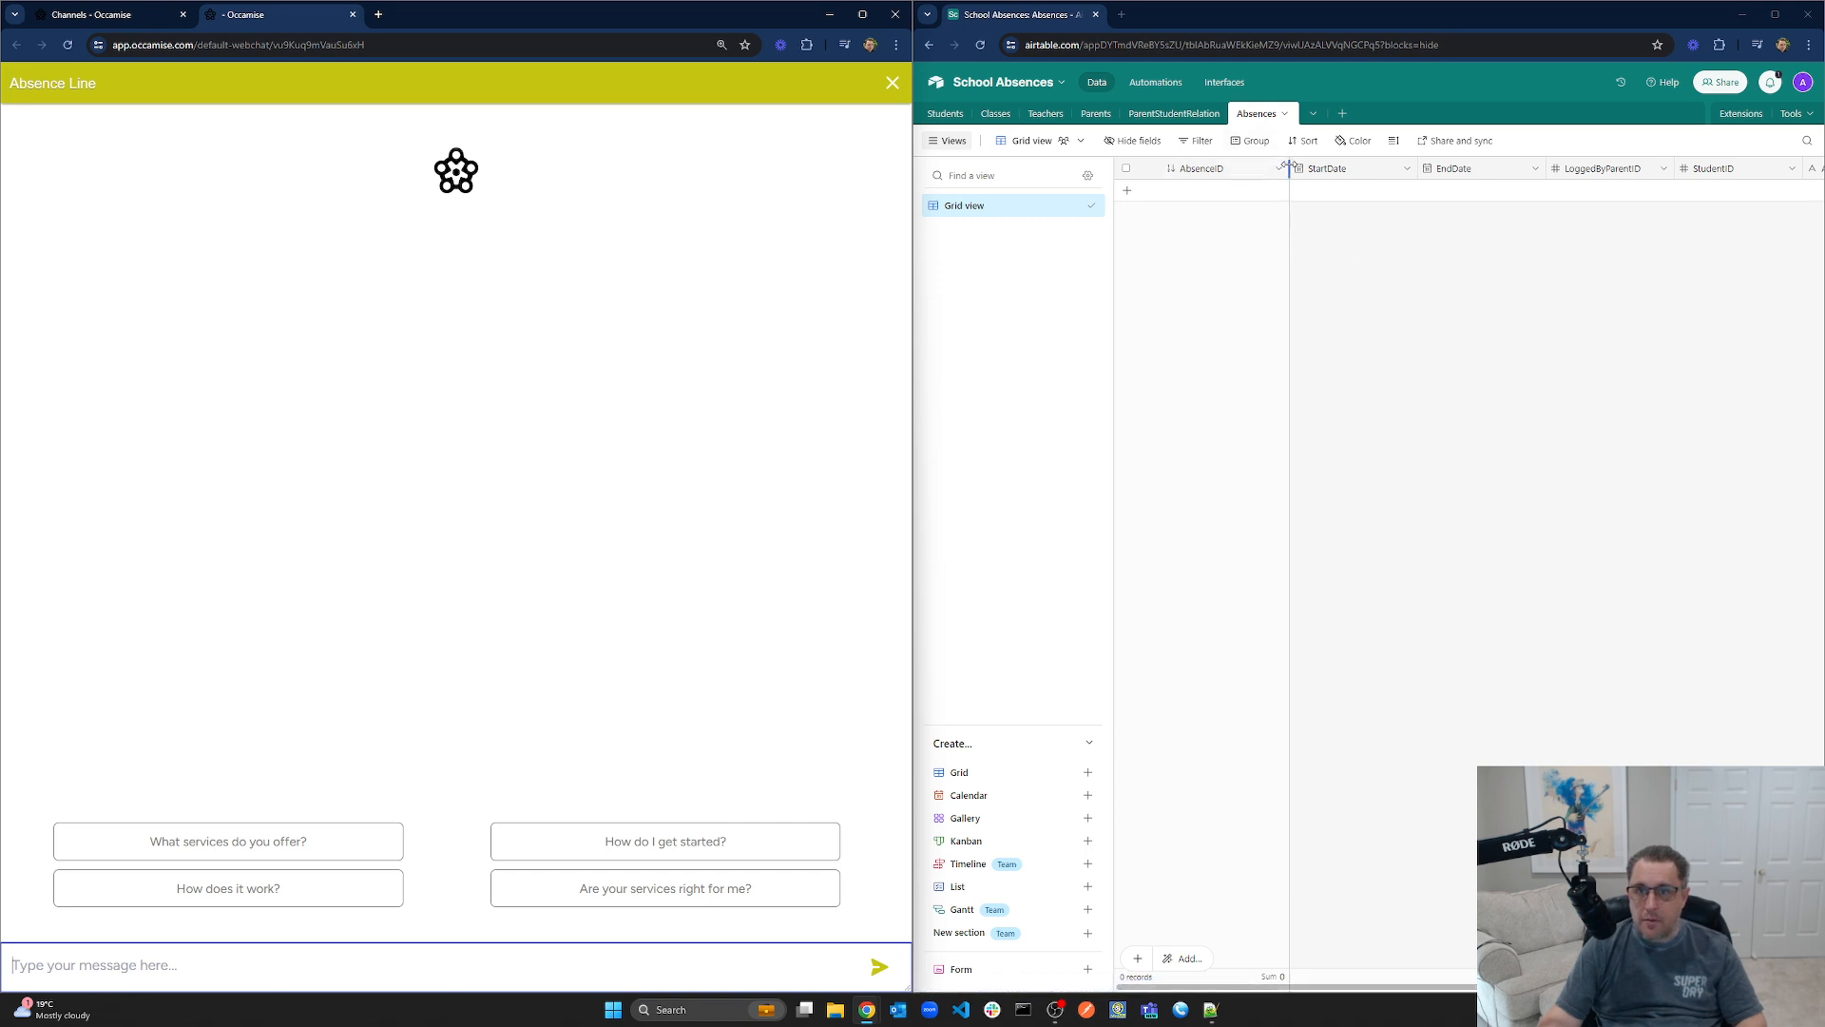
pyautogui.moveTo(1288, 156); pyautogui.dragTo(1232, 160)
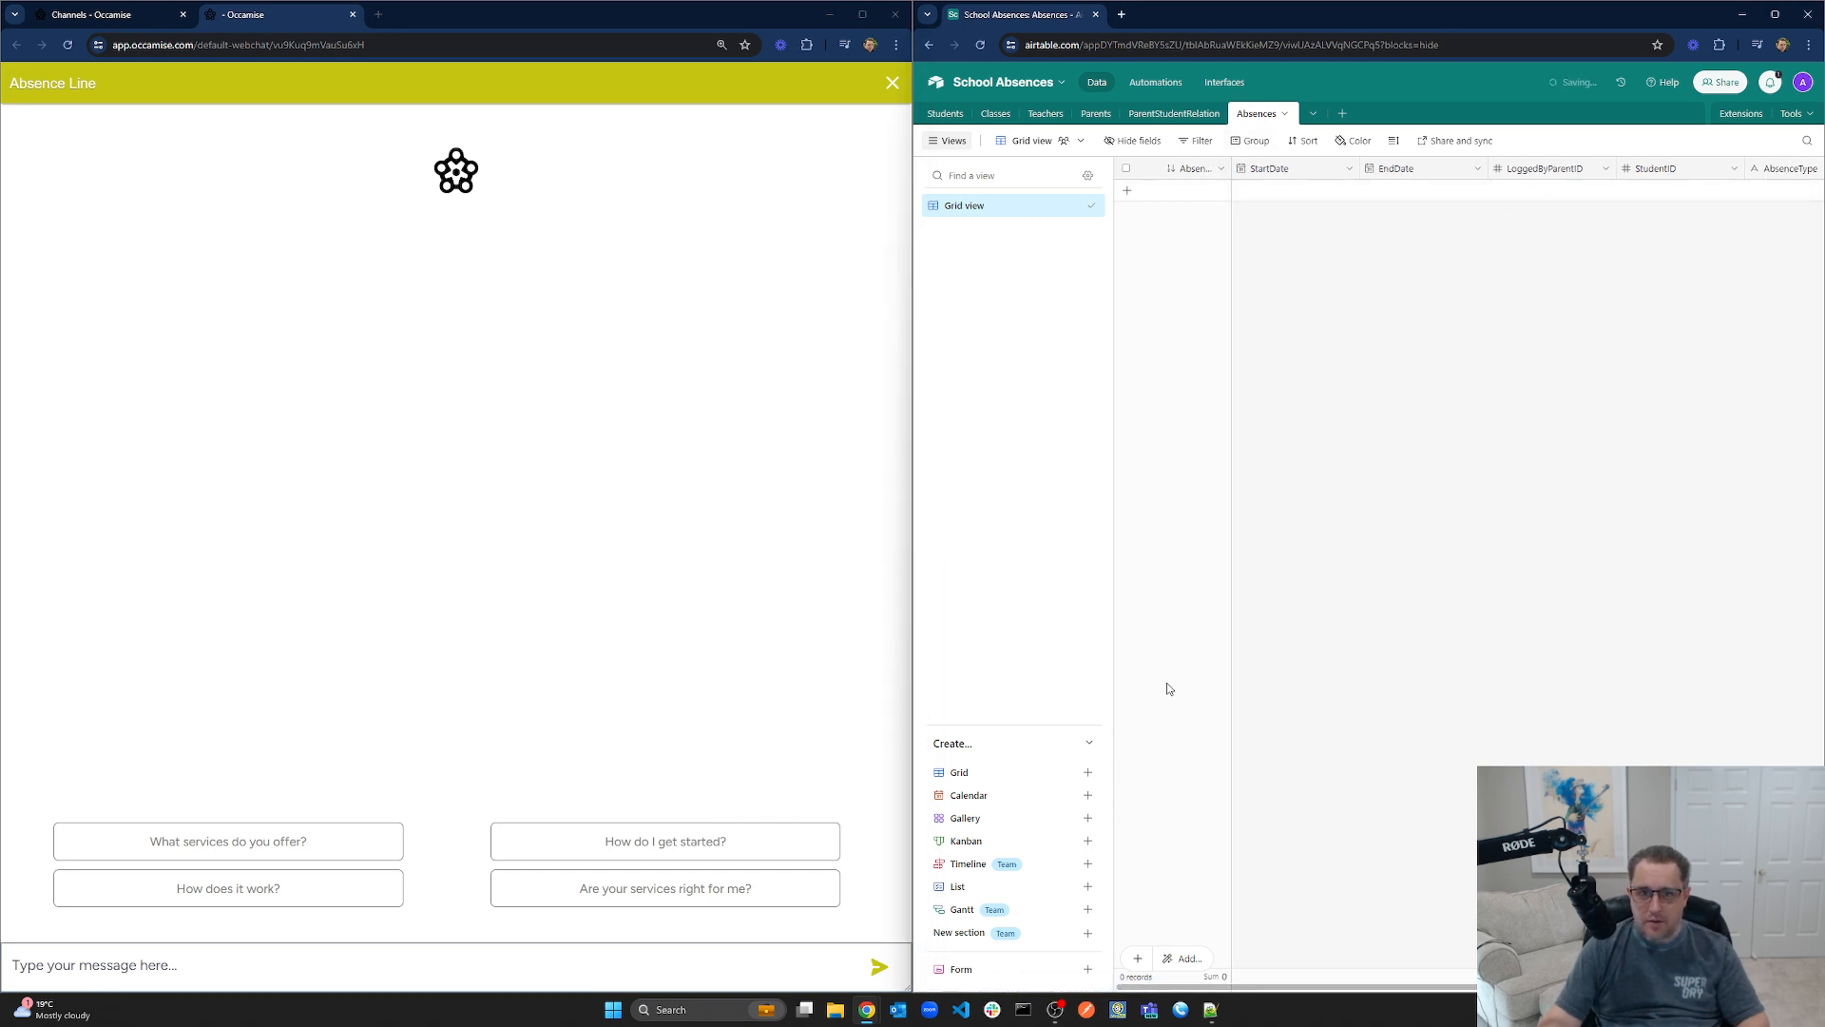
# Send the chat a message saying the student will be off sick for the next couple of days
pyautogui.click(462, 974)
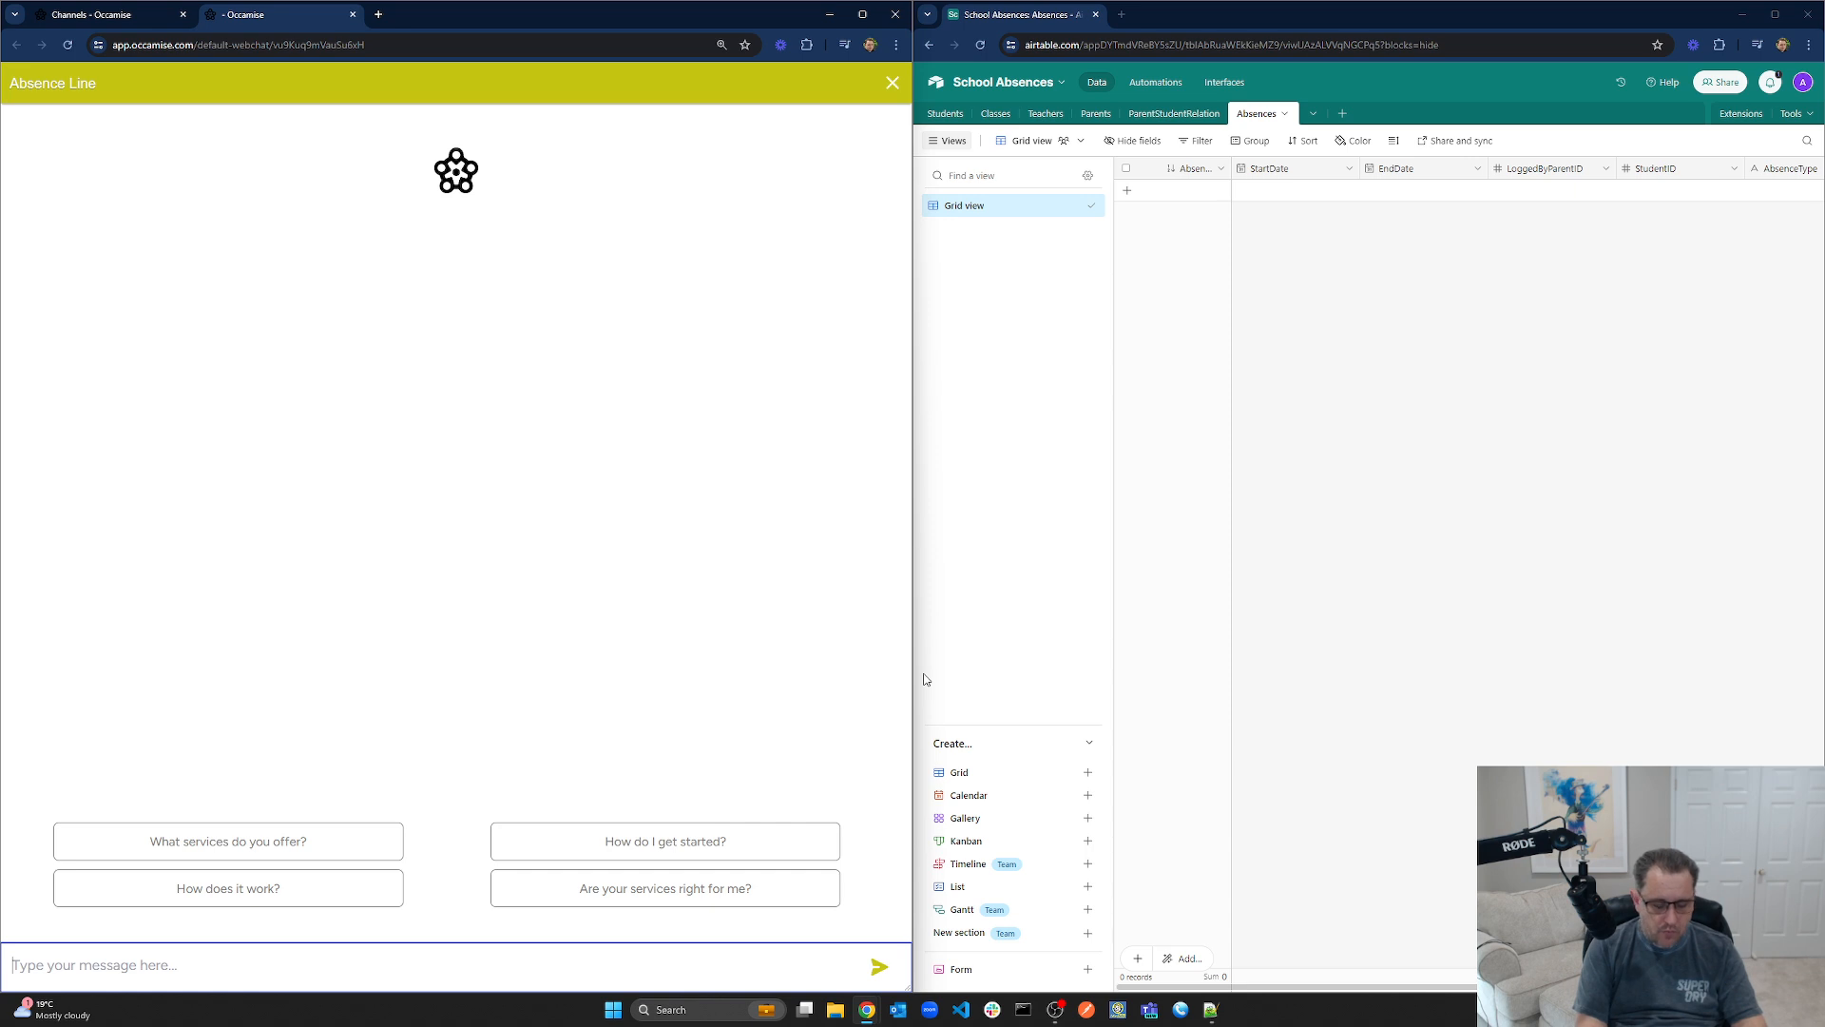
pyautogui.write('hi there my')
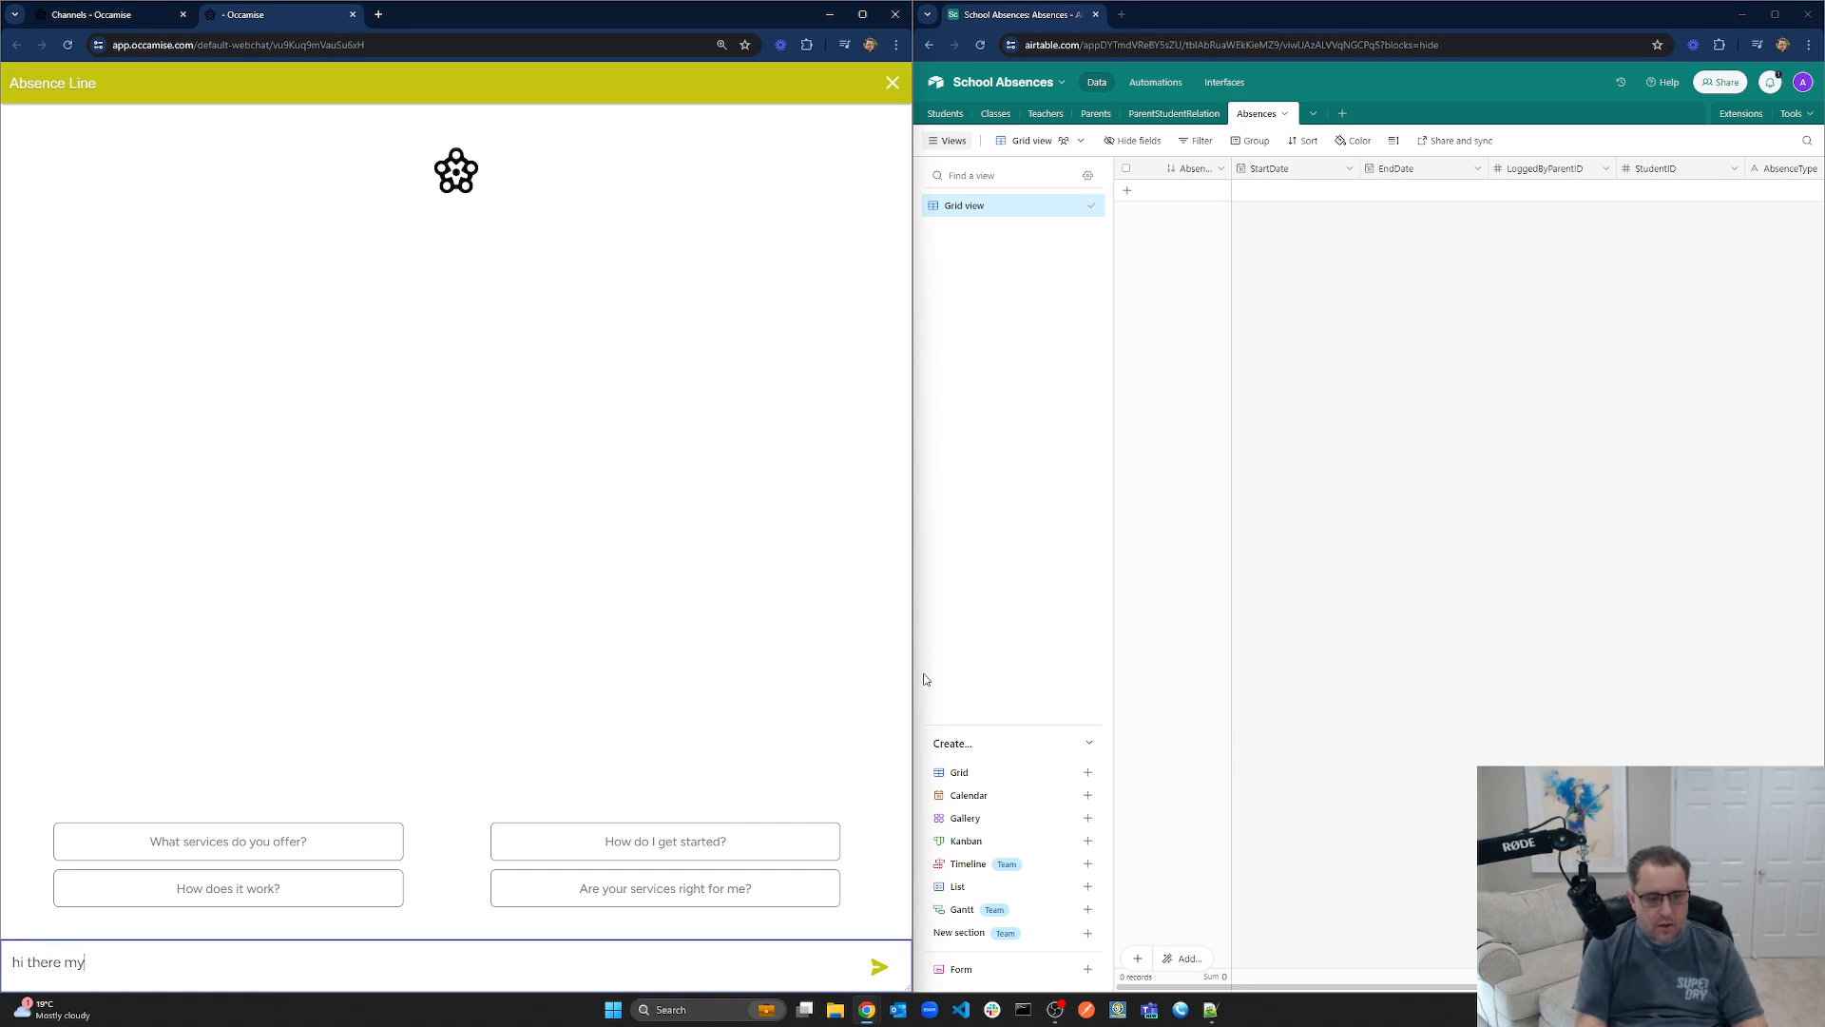
pyautogui.press('BackSpace')
pyautogui.press('BackSpace')
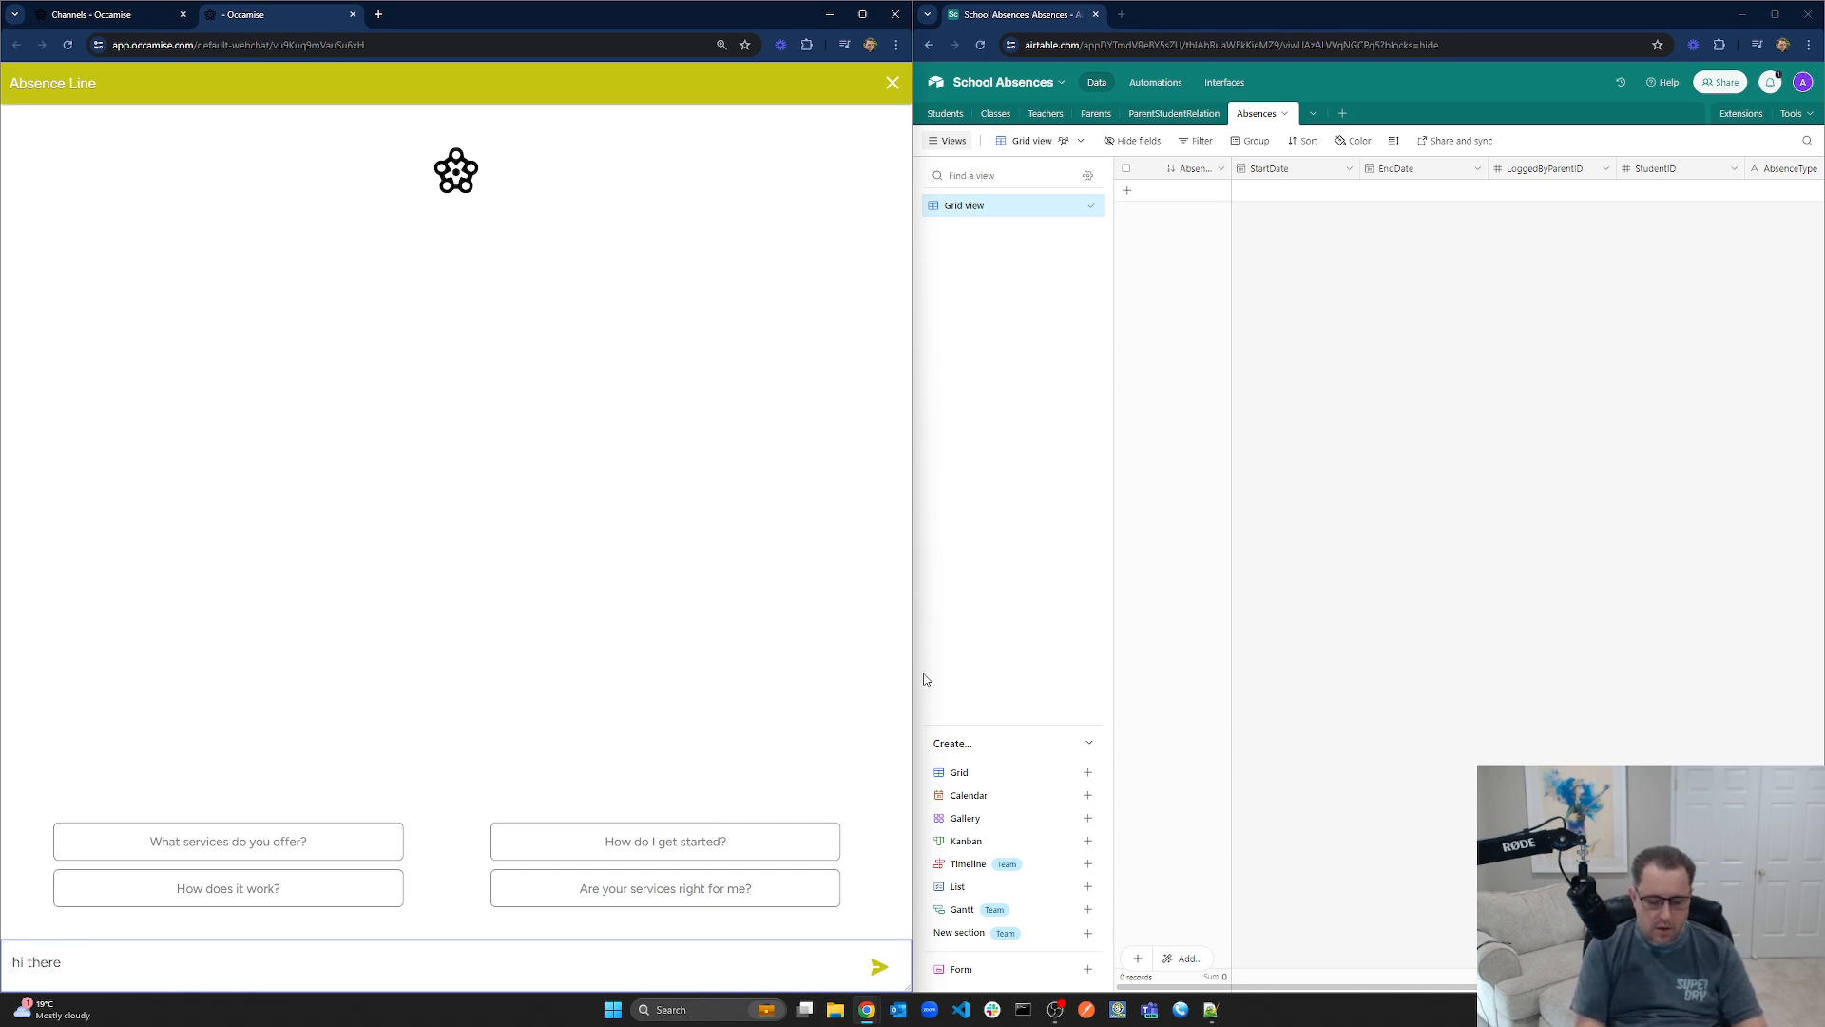
pyautogui.write('william is going to')
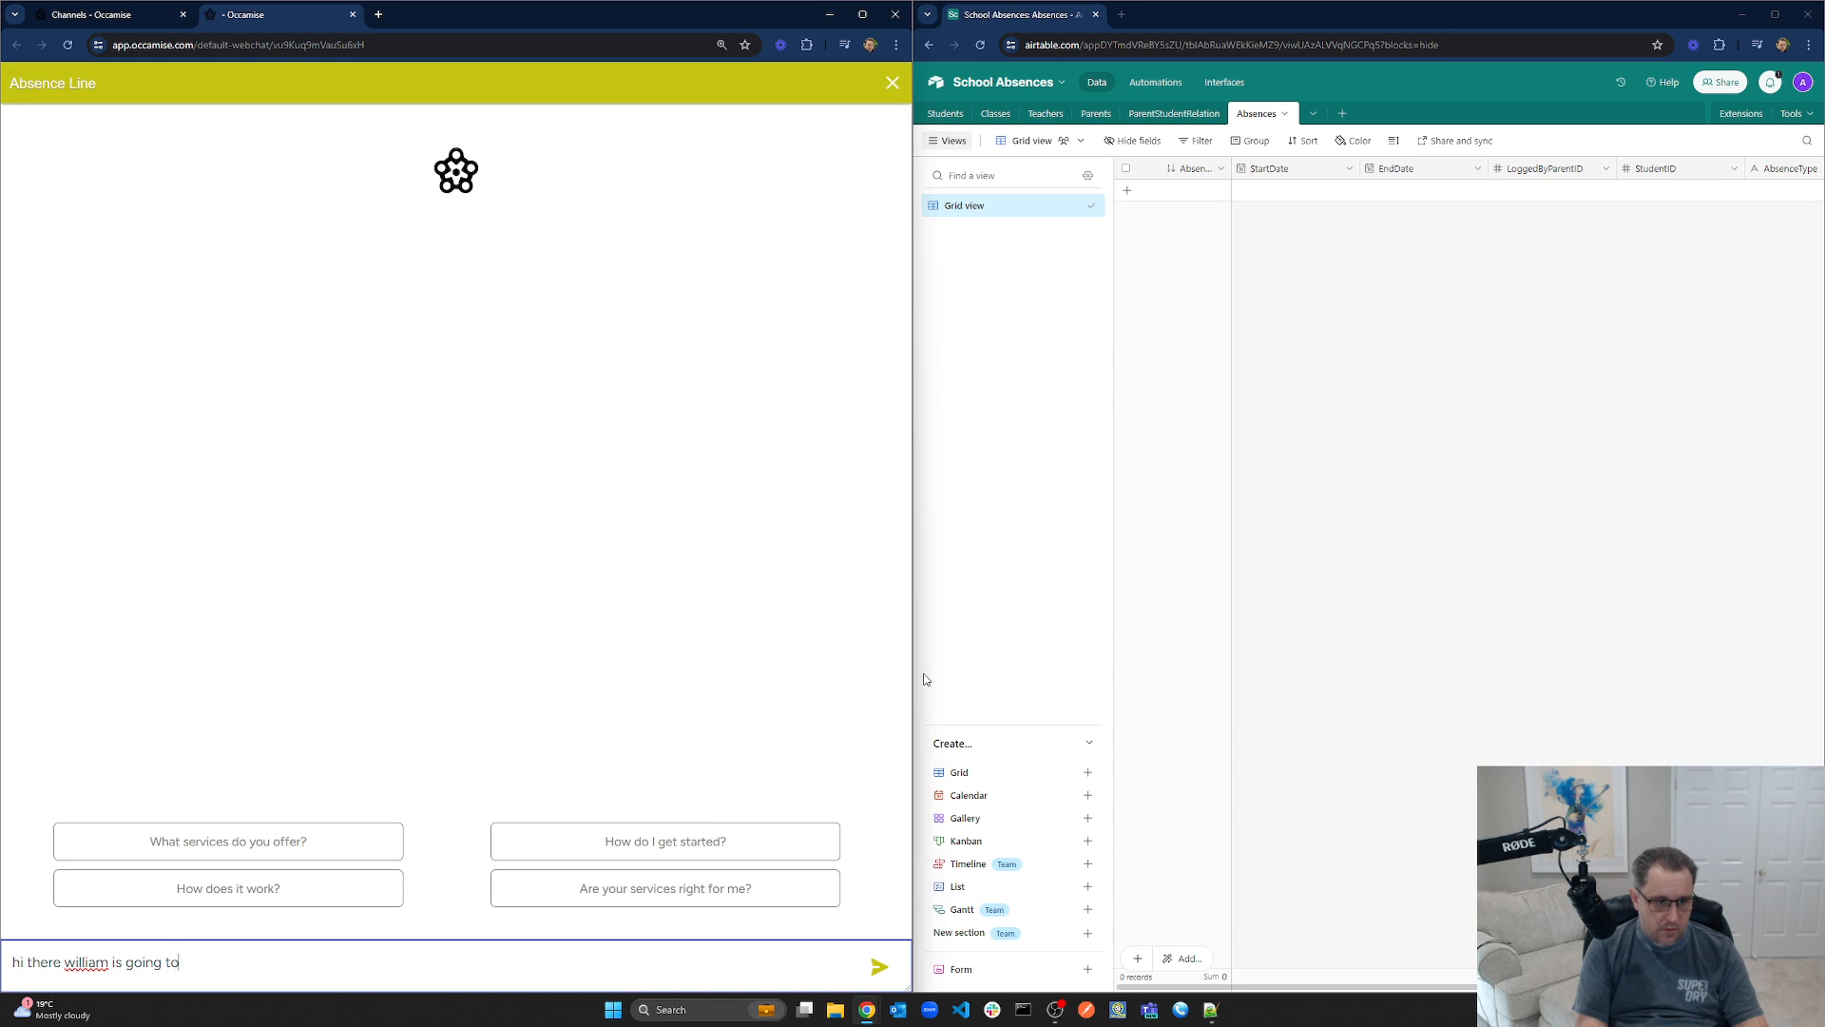
pyautogui.write(' be off sick for the ')
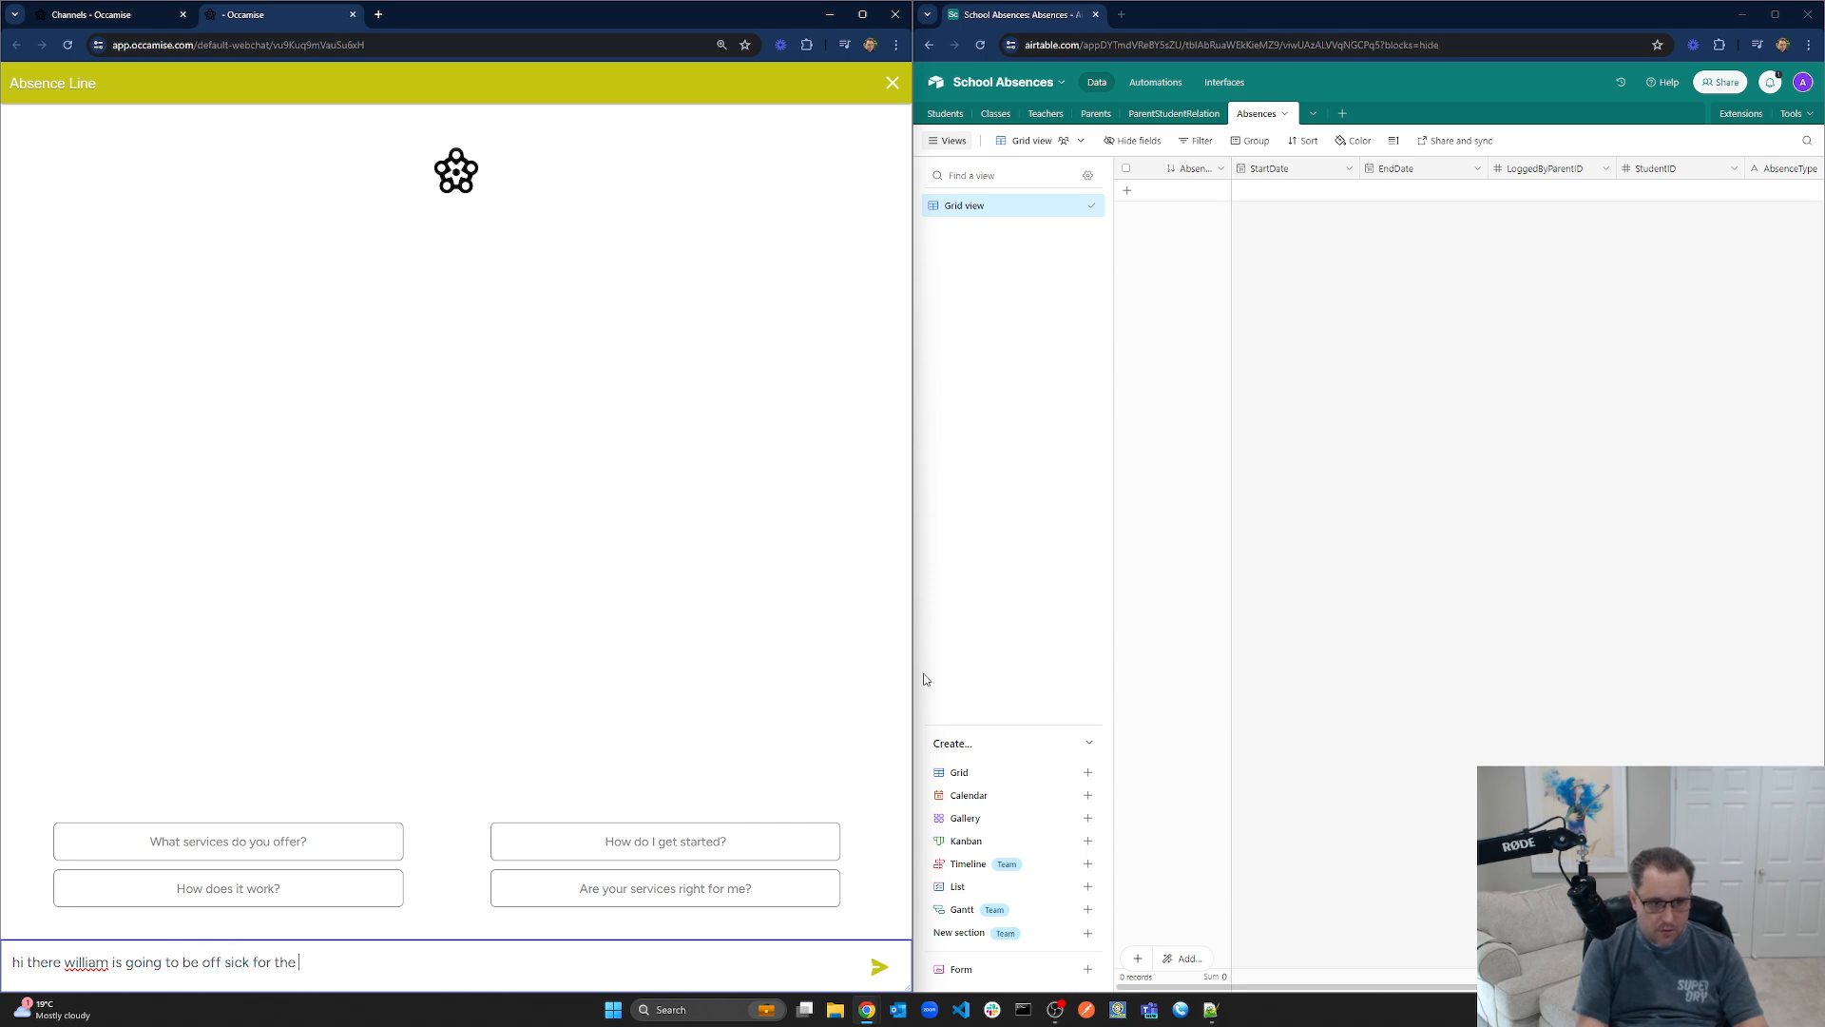
pyautogui.write('next couple of da')
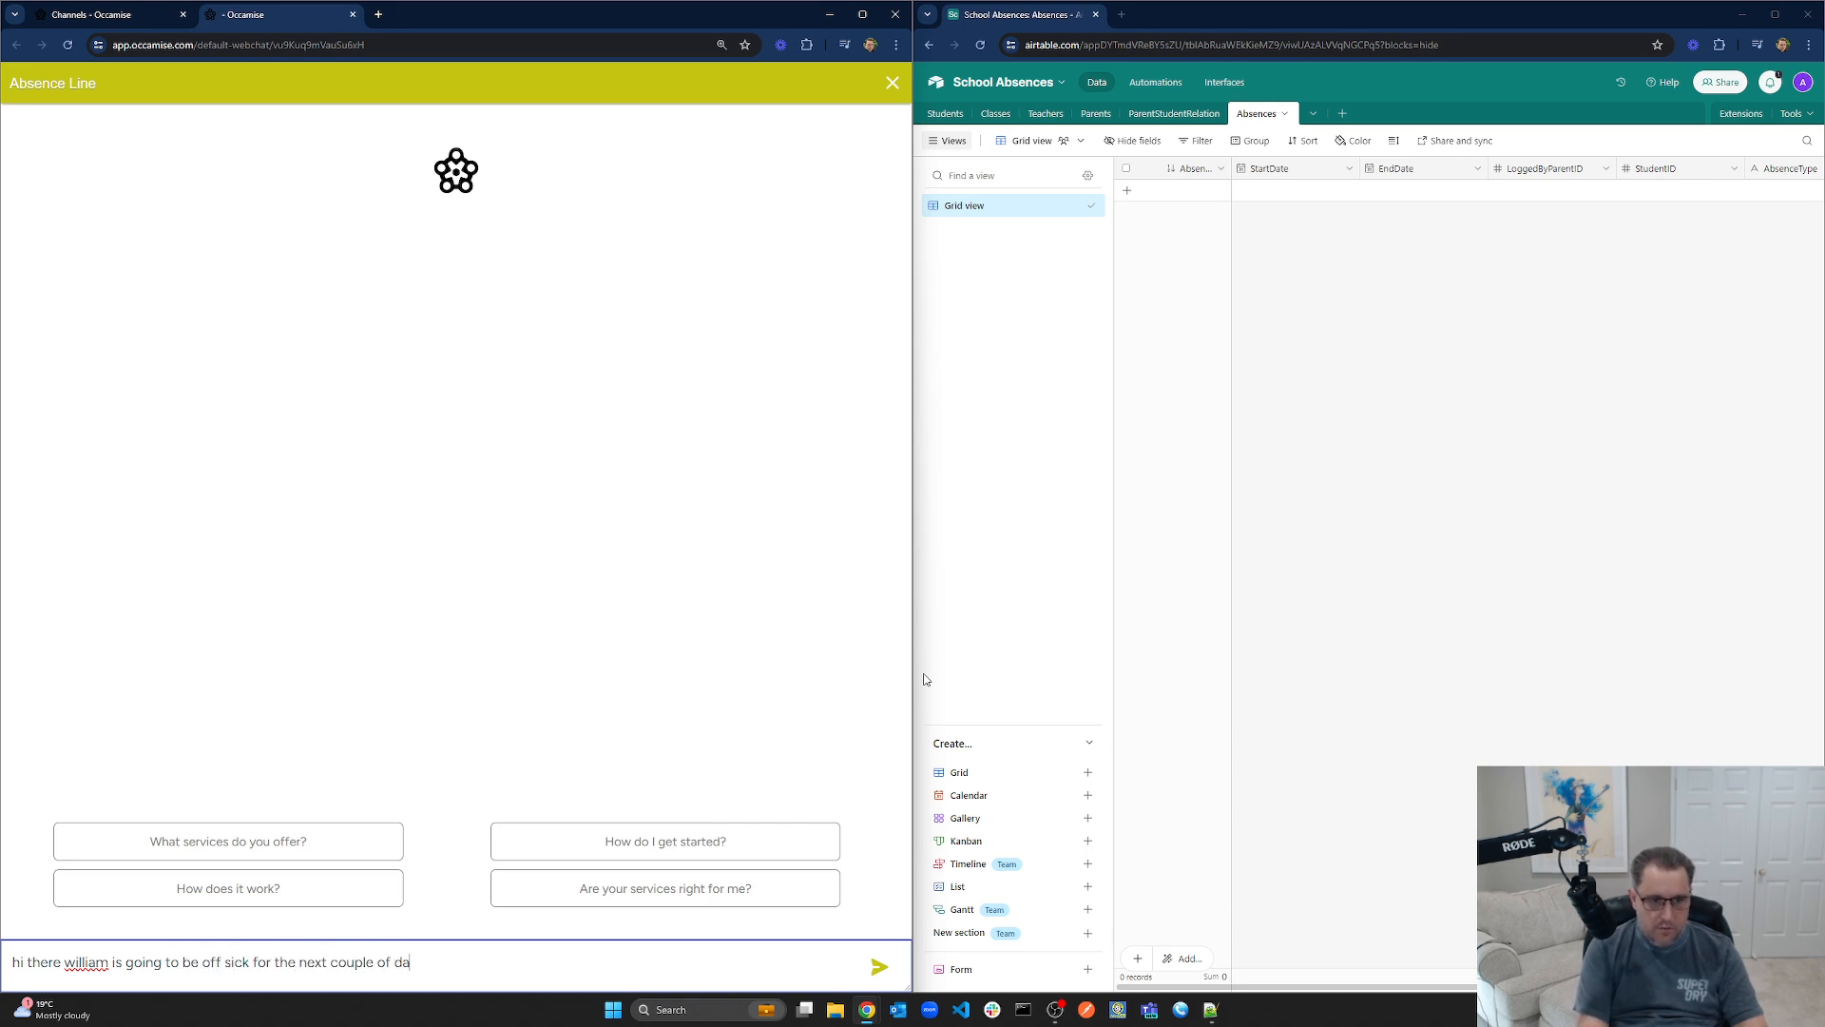
pyautogui.write('ys')
pyautogui.press('Return')
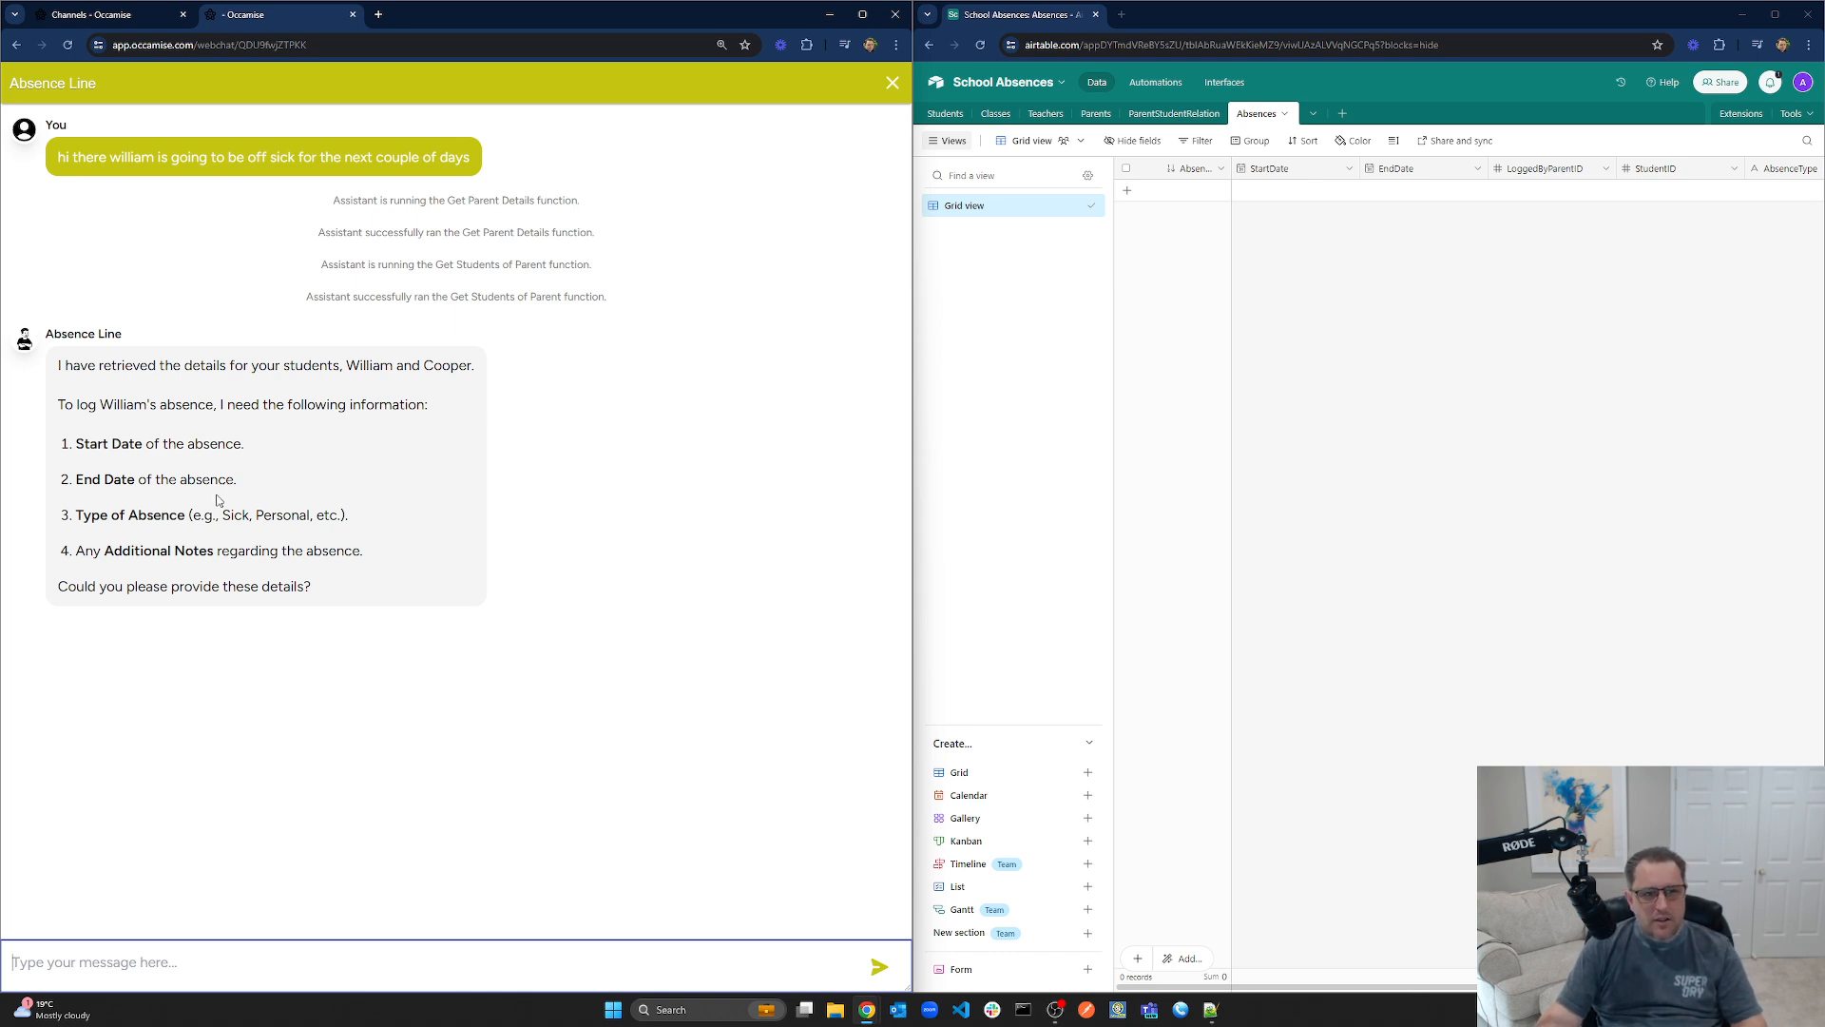
# Review the assistant's questions about start and end dates and the absence type
pyautogui.moveTo(75, 443); pyautogui.dragTo(298, 472)
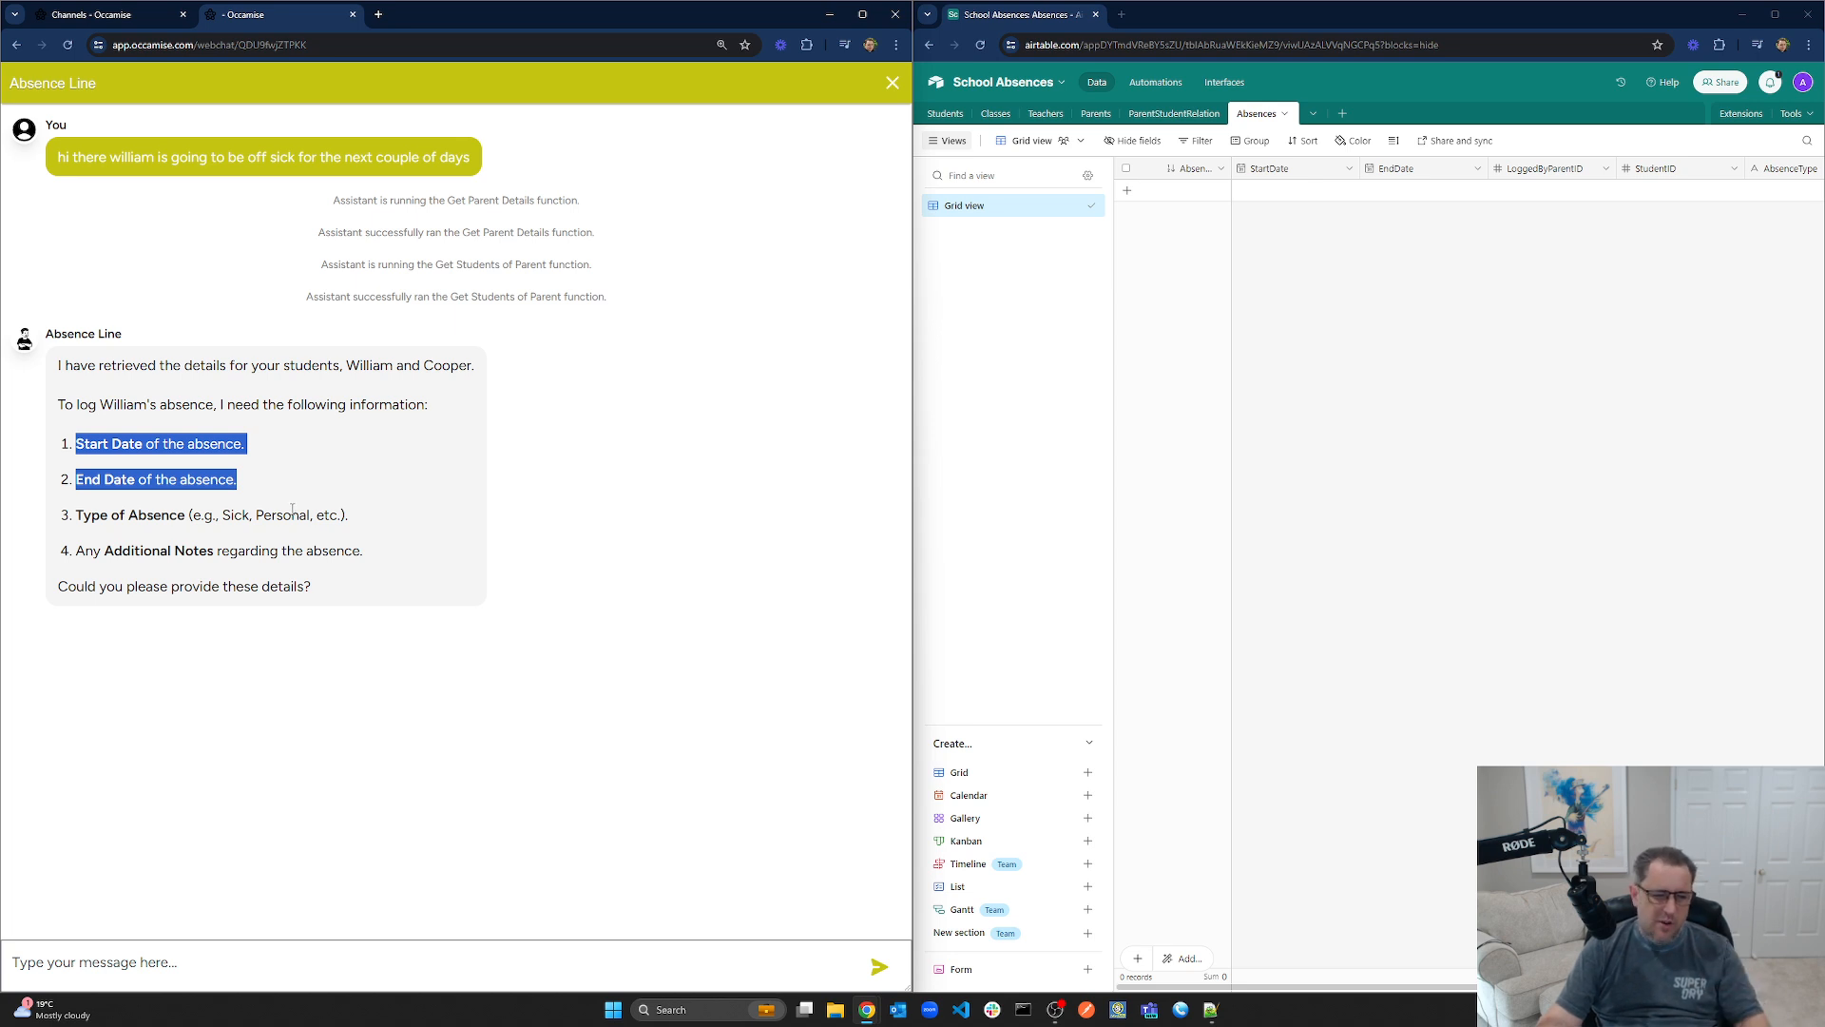
pyautogui.doubleClick(158, 514)
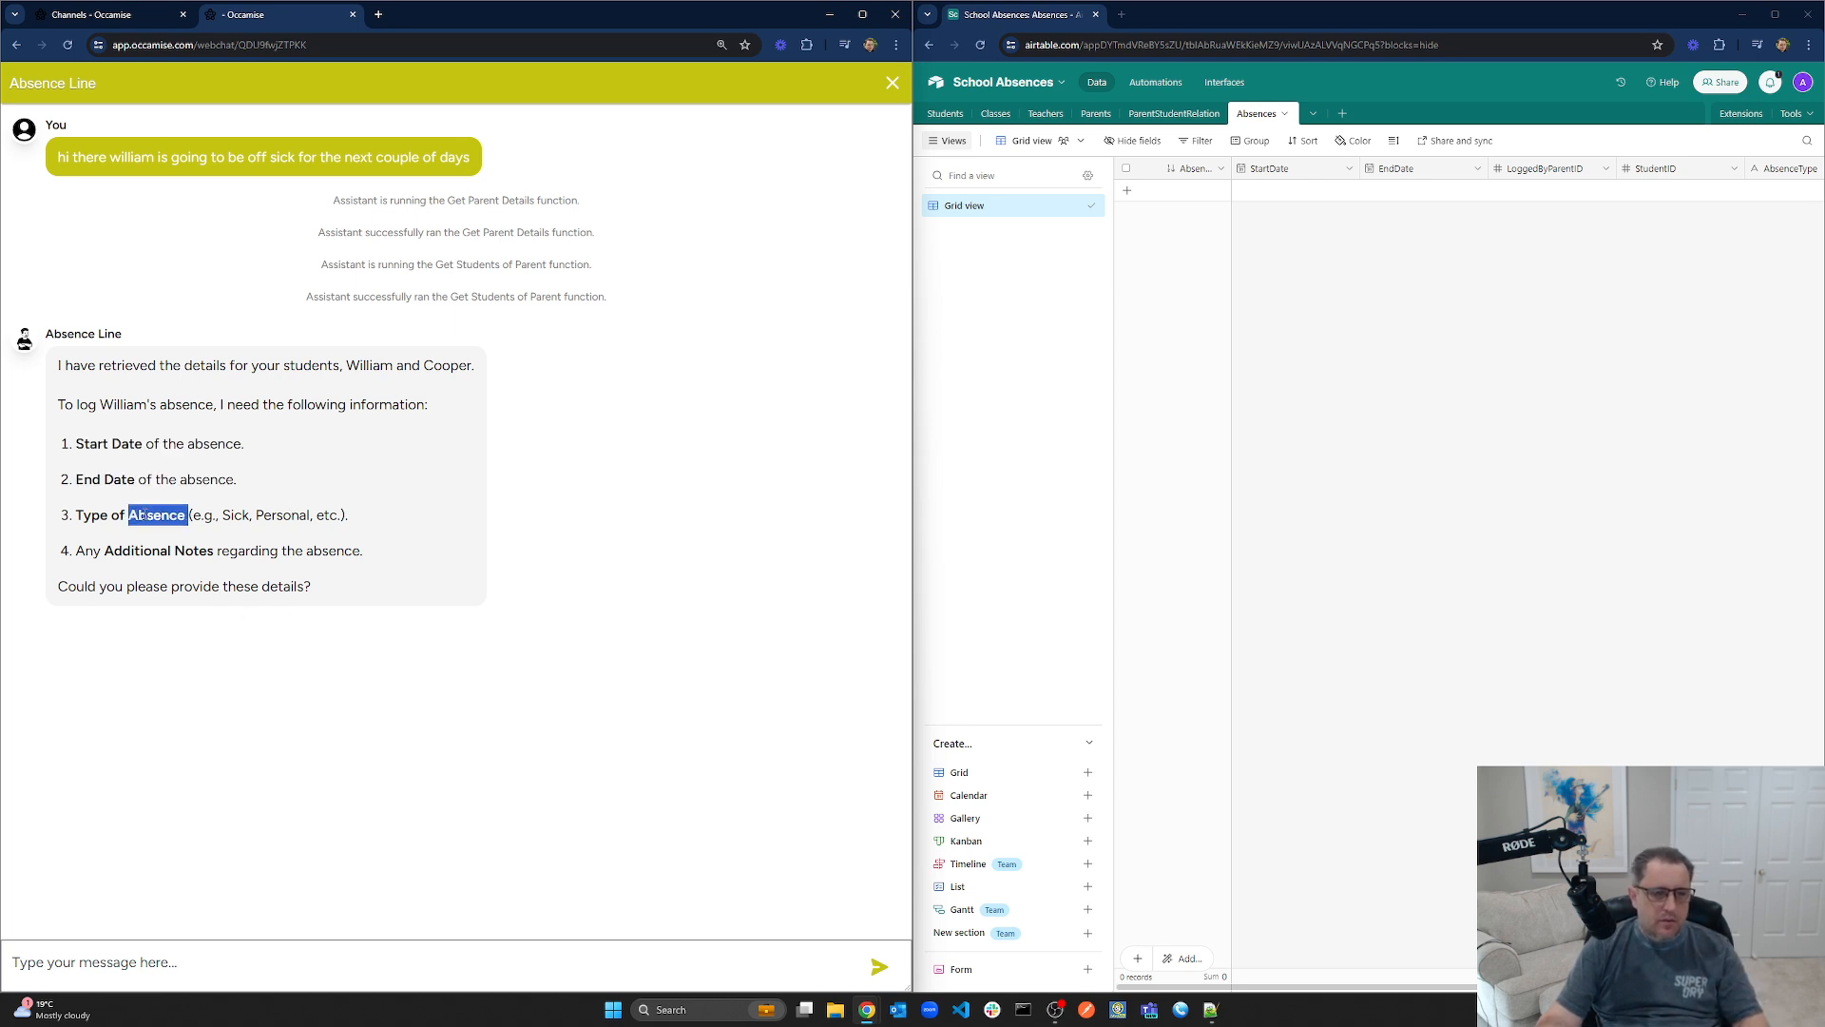
pyautogui.click(220, 520)
pyautogui.moveTo(220, 520); pyautogui.dragTo(346, 515)
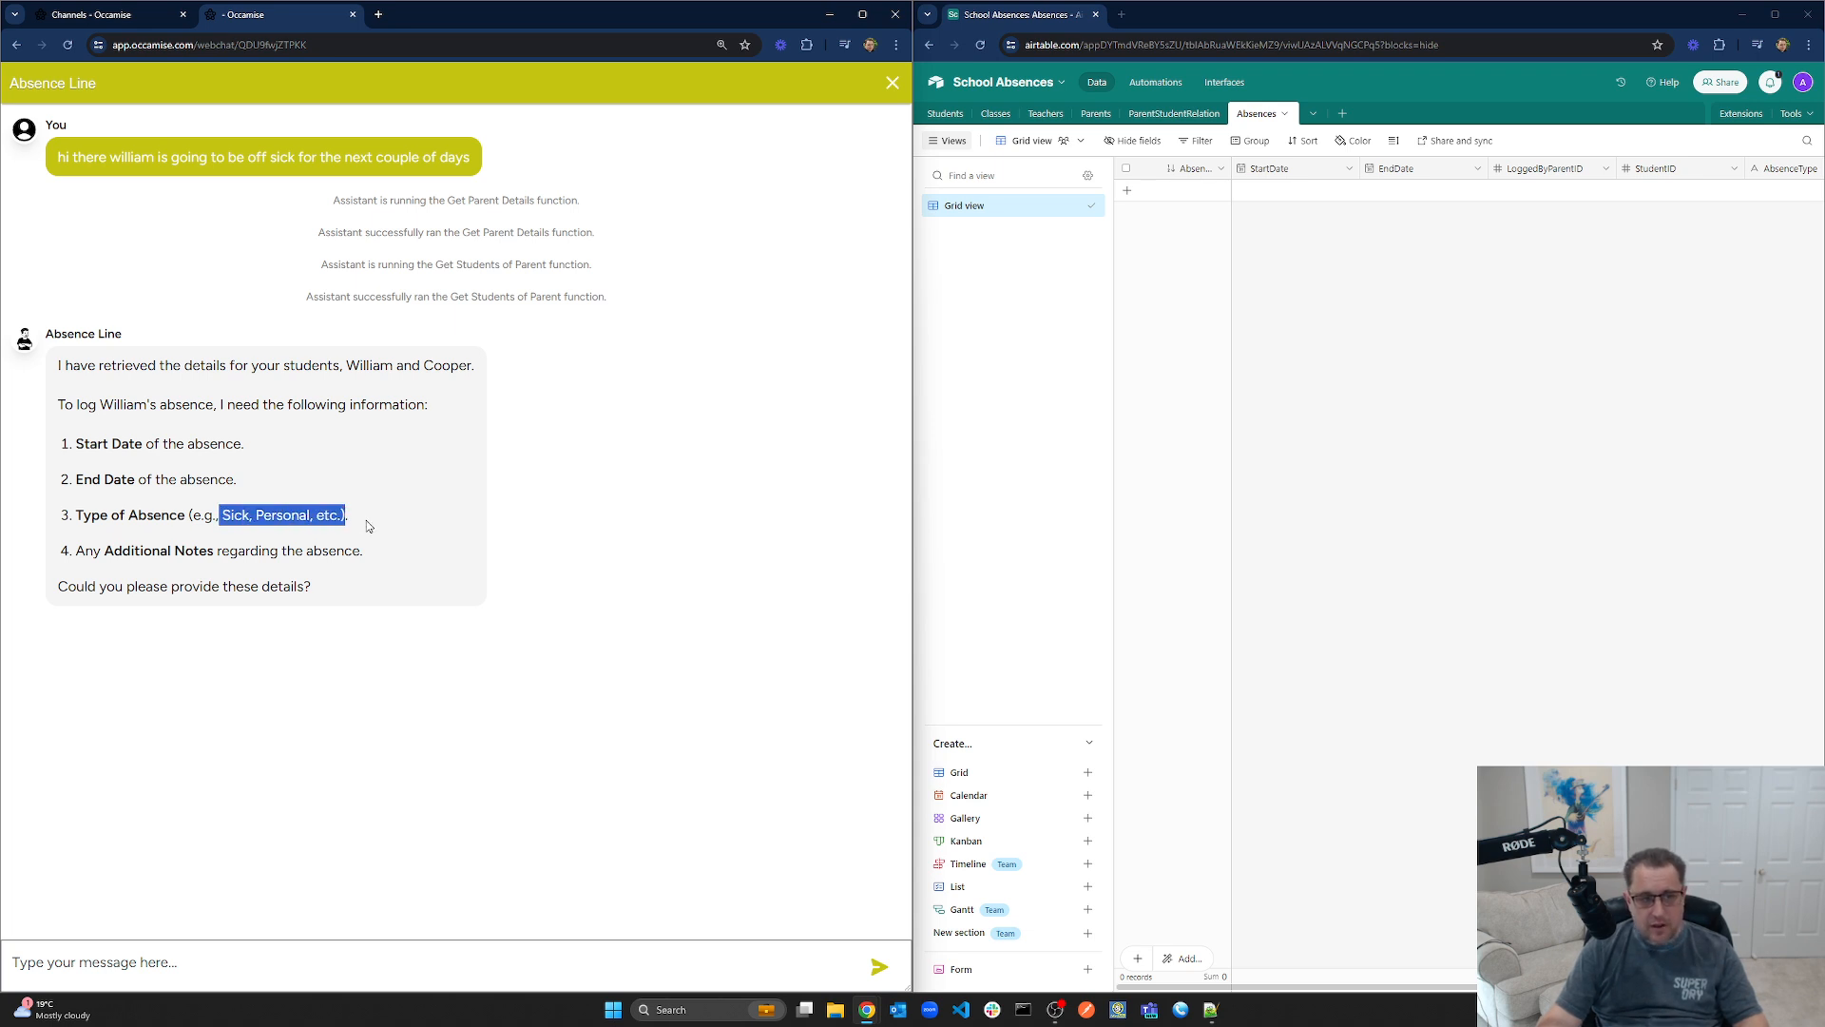
pyautogui.click(365, 521)
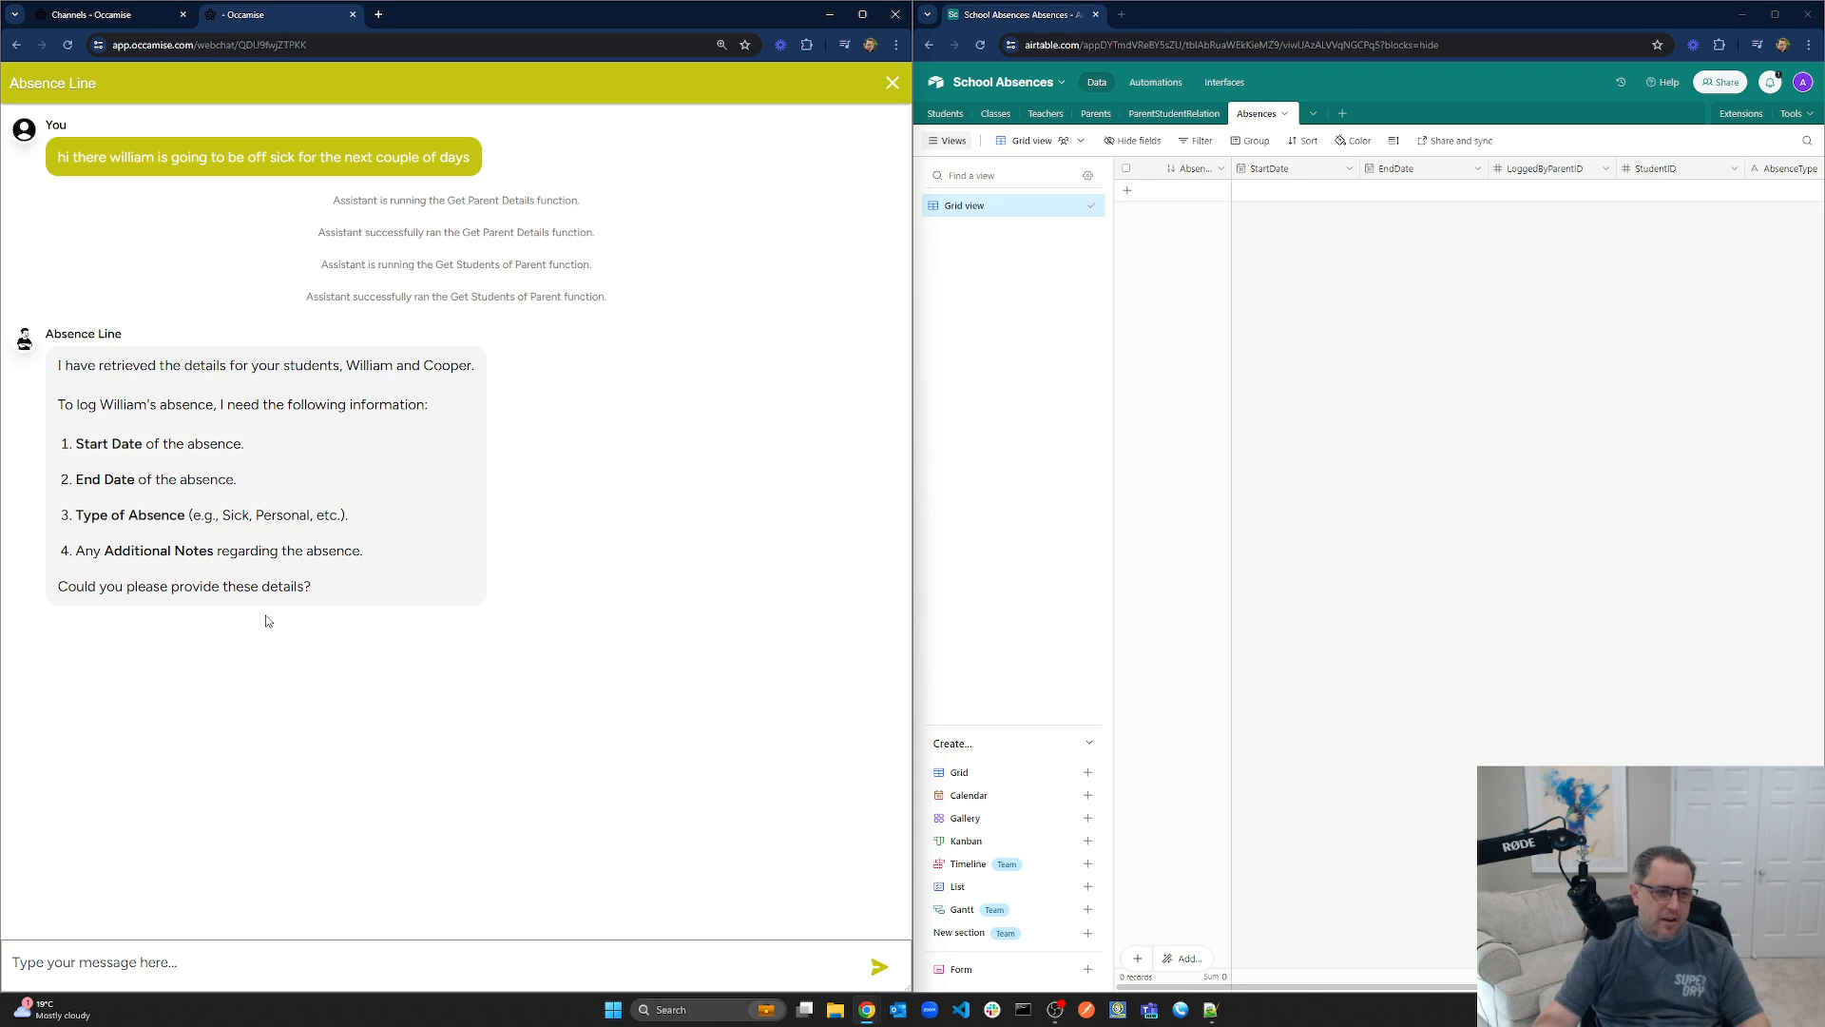
# Reply that he is off today and tomorrow, sick with a sore tummy
pyautogui.click(277, 961)
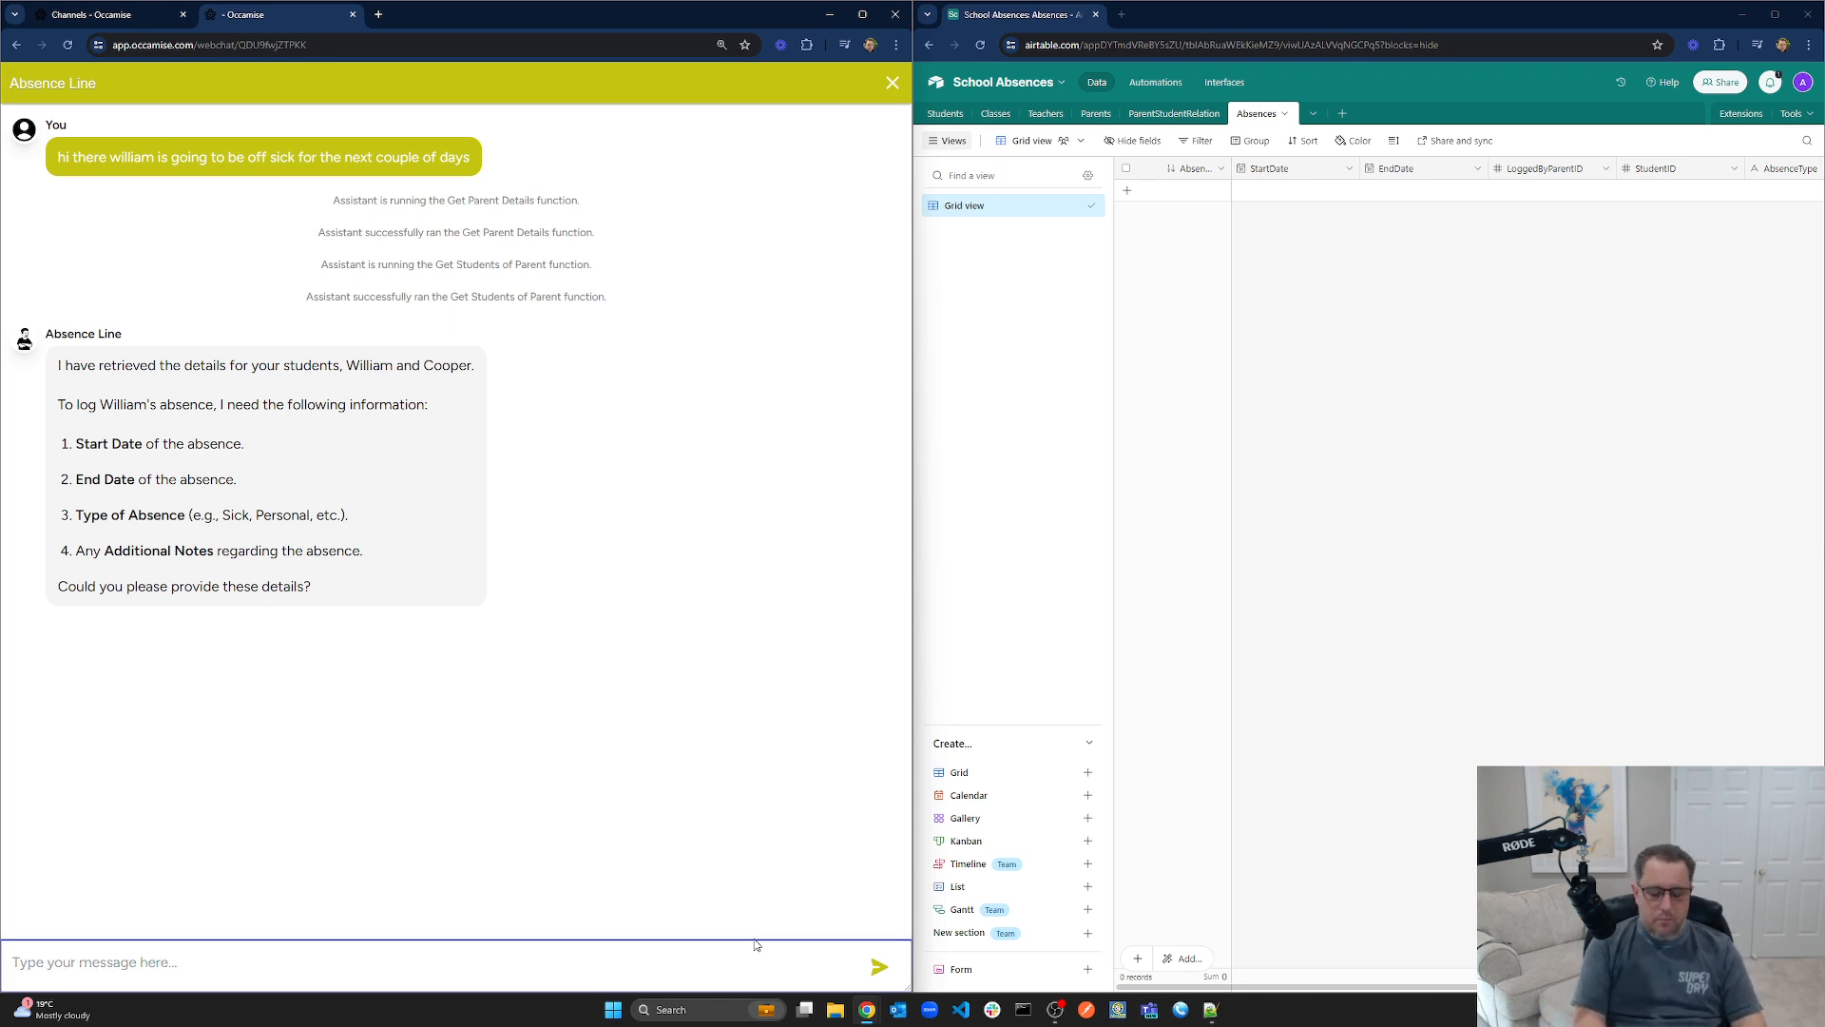
pyautogui.write('from today')
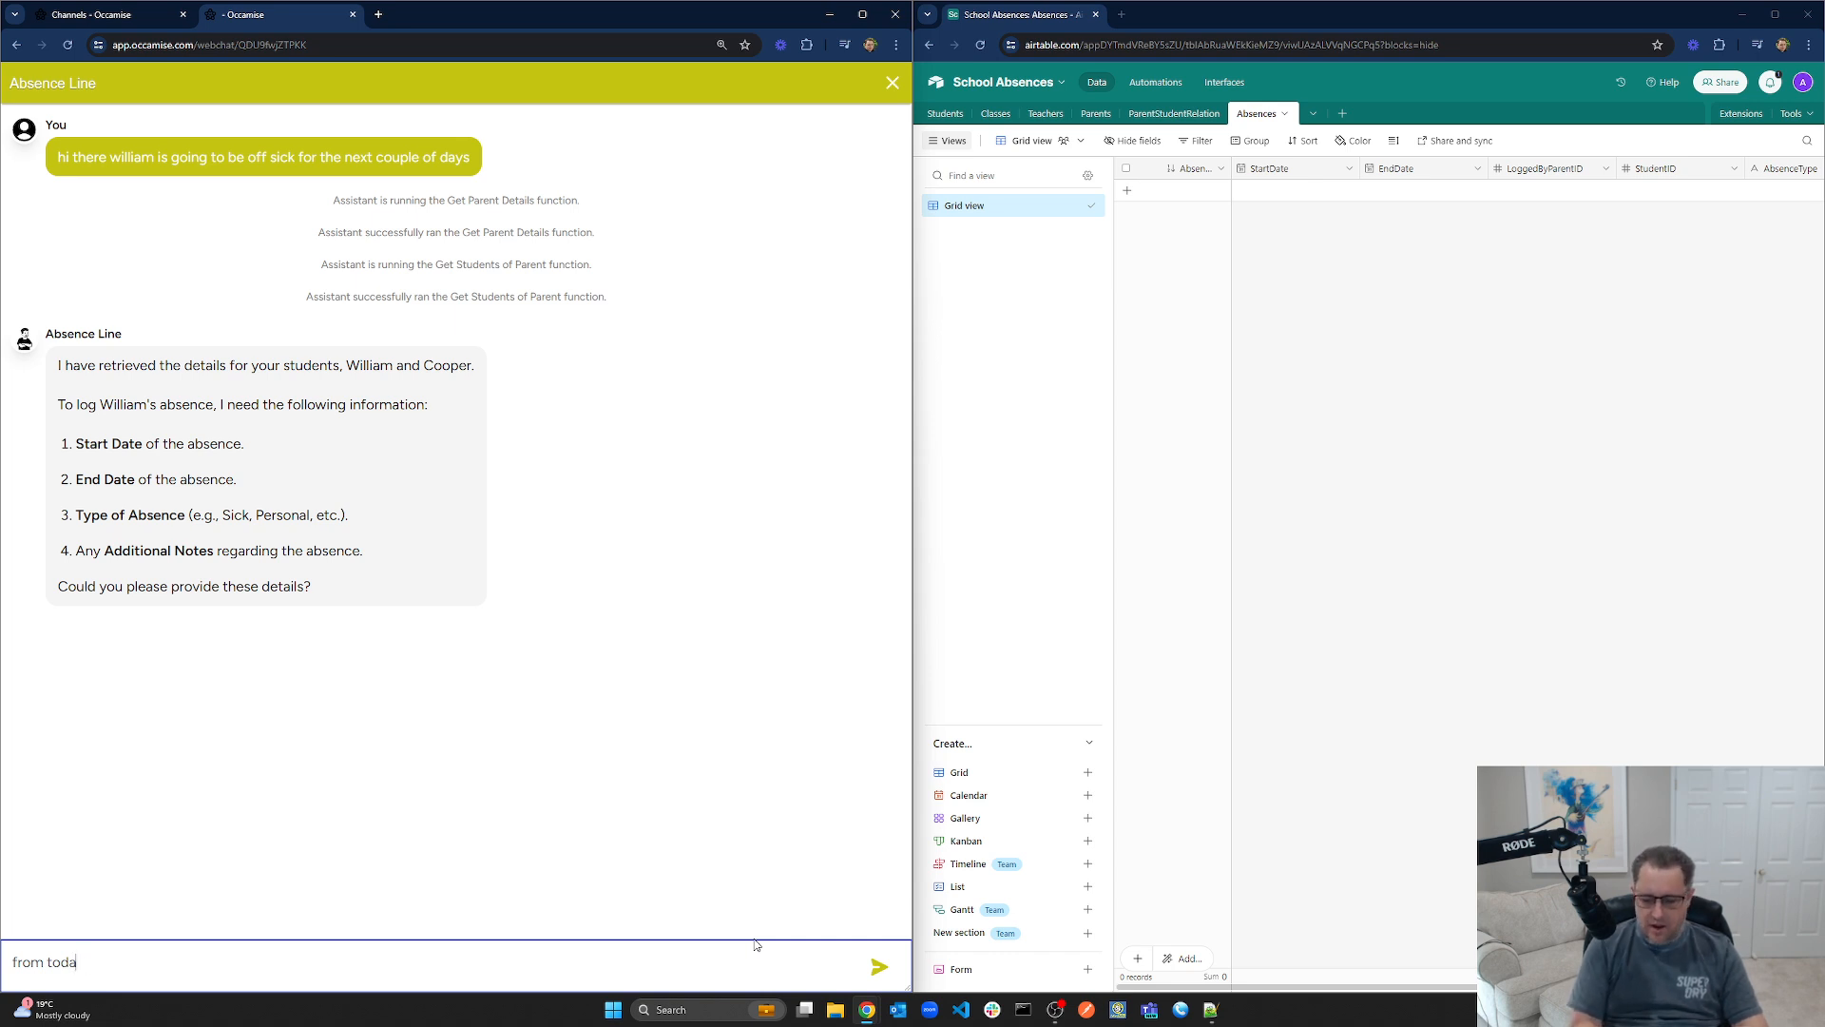
pyautogui.hotkey('ctrl', 'a')
pyautogui.press('BackSpace')
pyautogui.write('today')
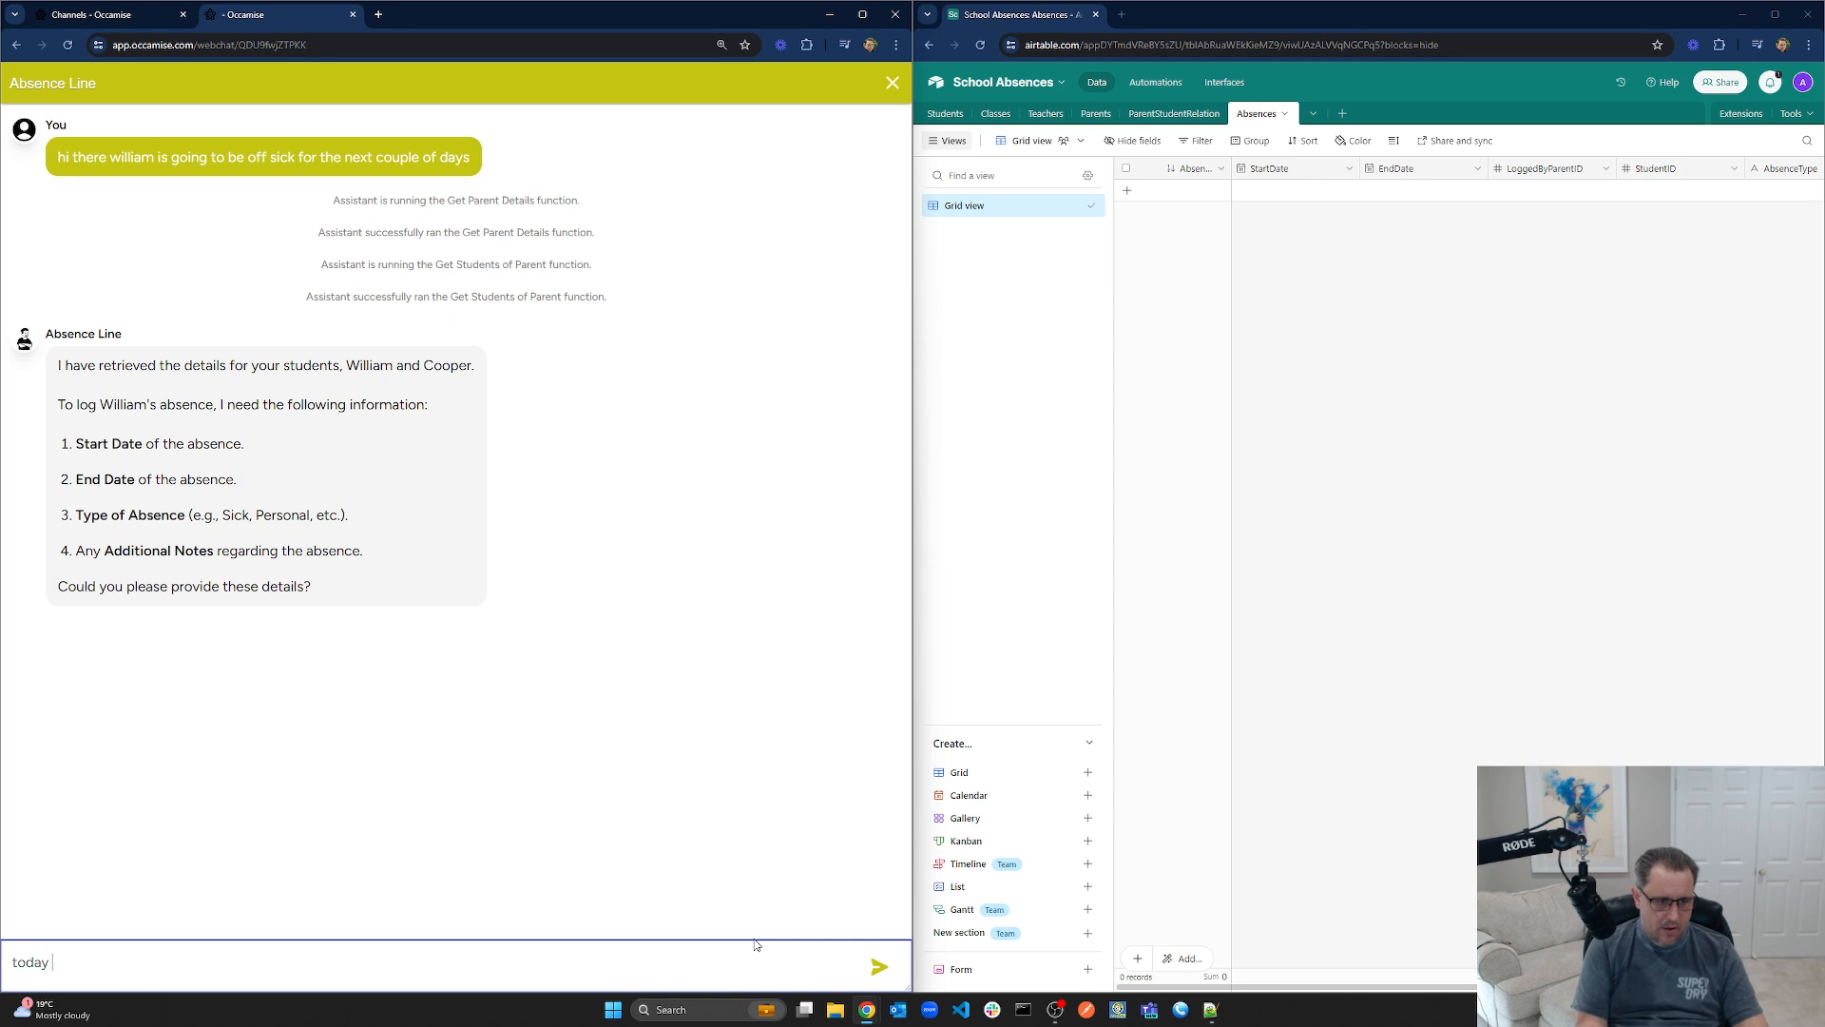
pyautogui.write(' and tomorrow ')
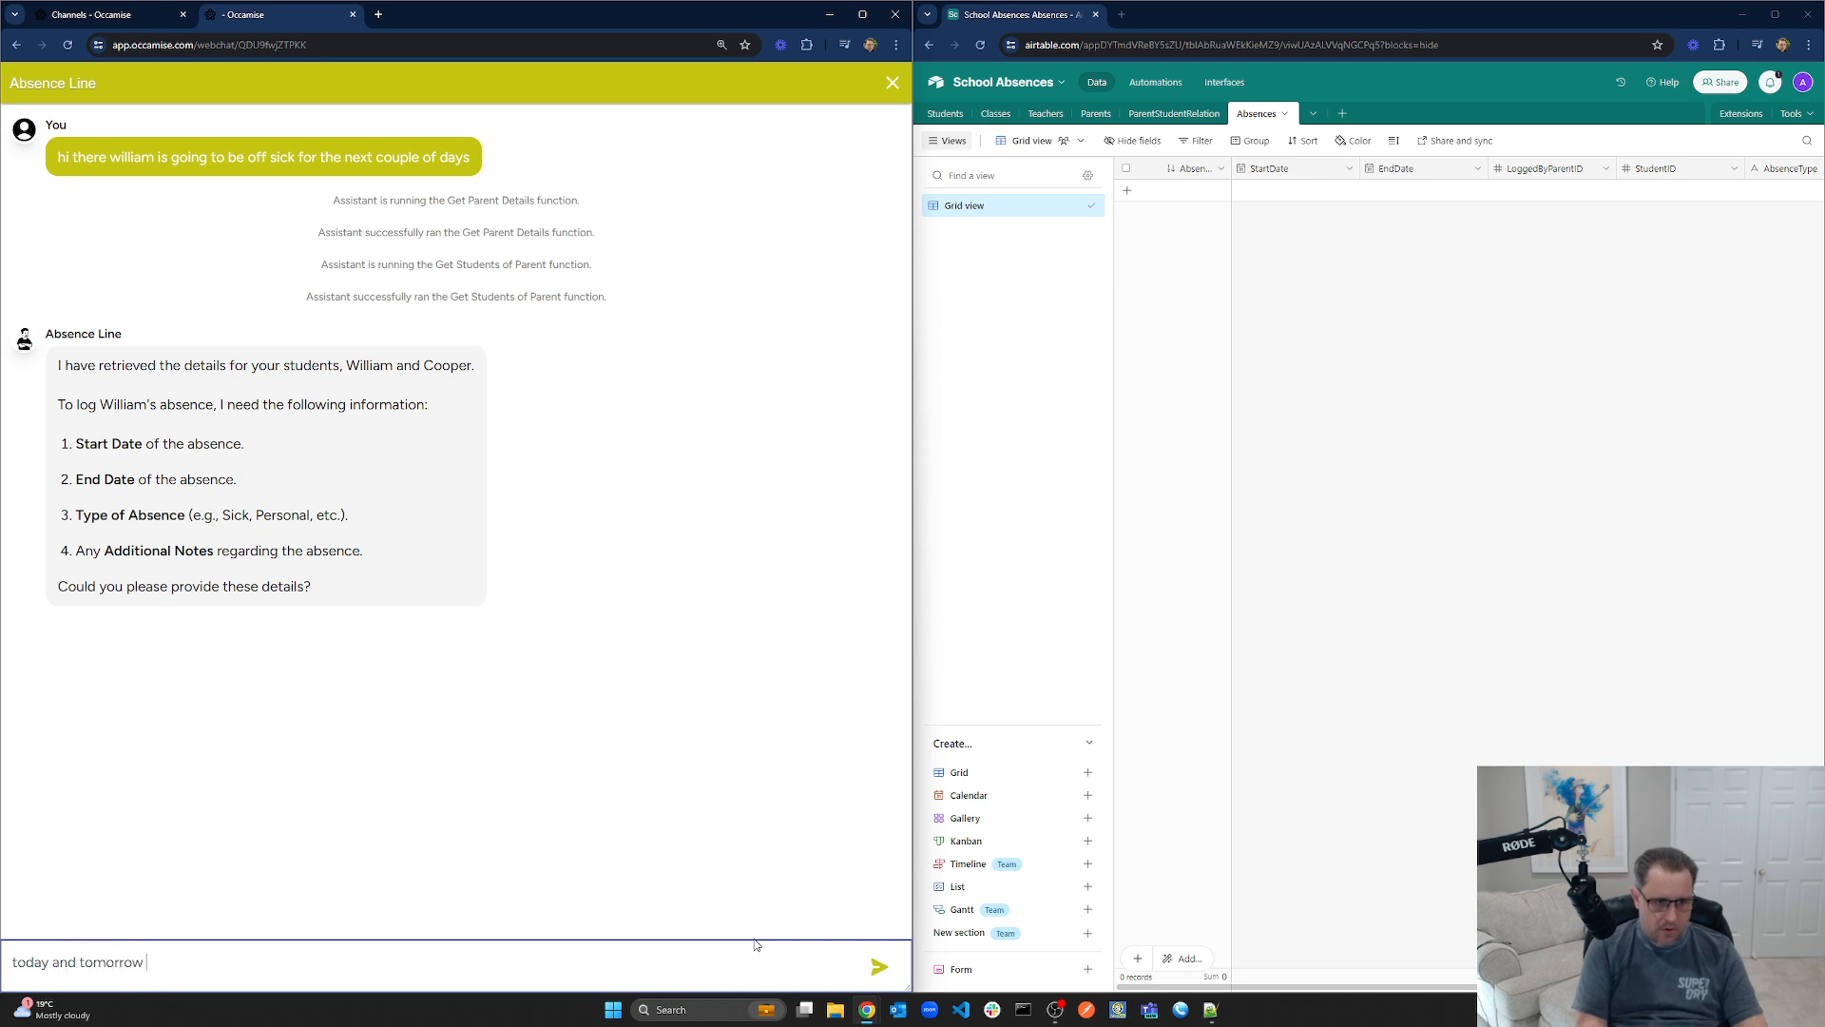
pyautogui.write('will be fine for now')
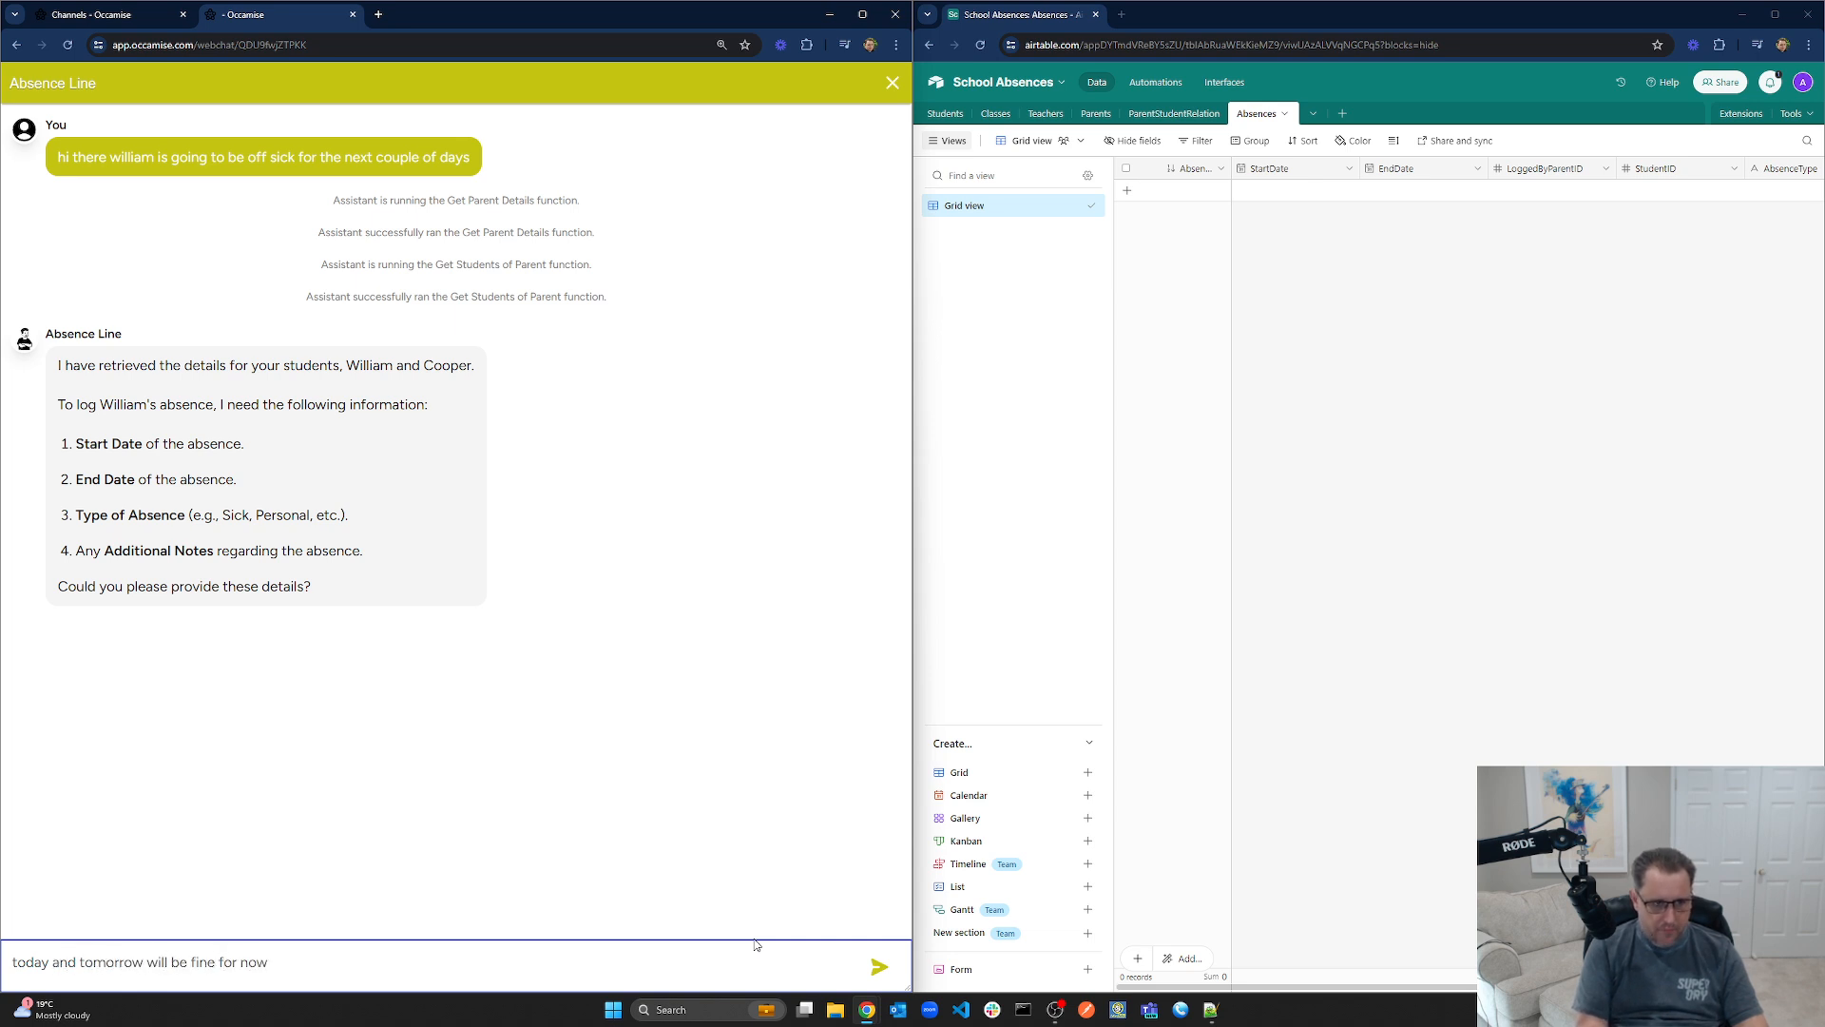
pyautogui.write(' - he is sick with a sore tummy')
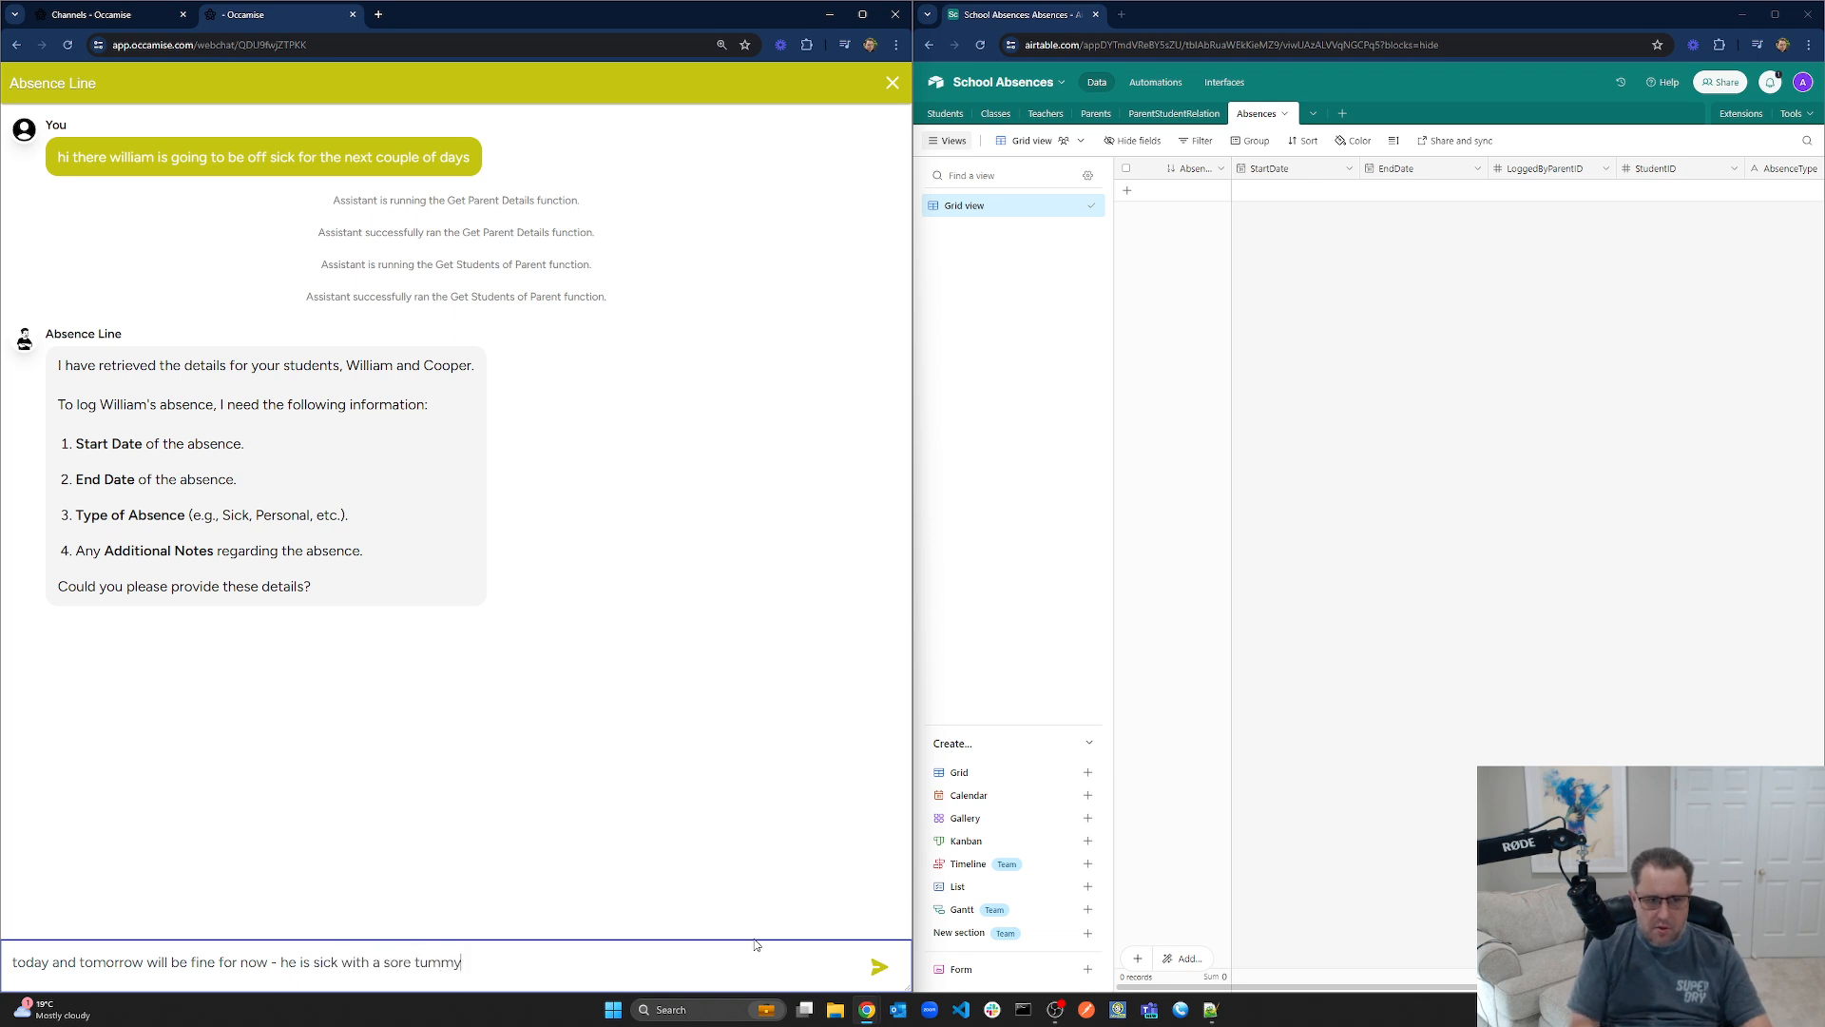
pyautogui.press('Return')
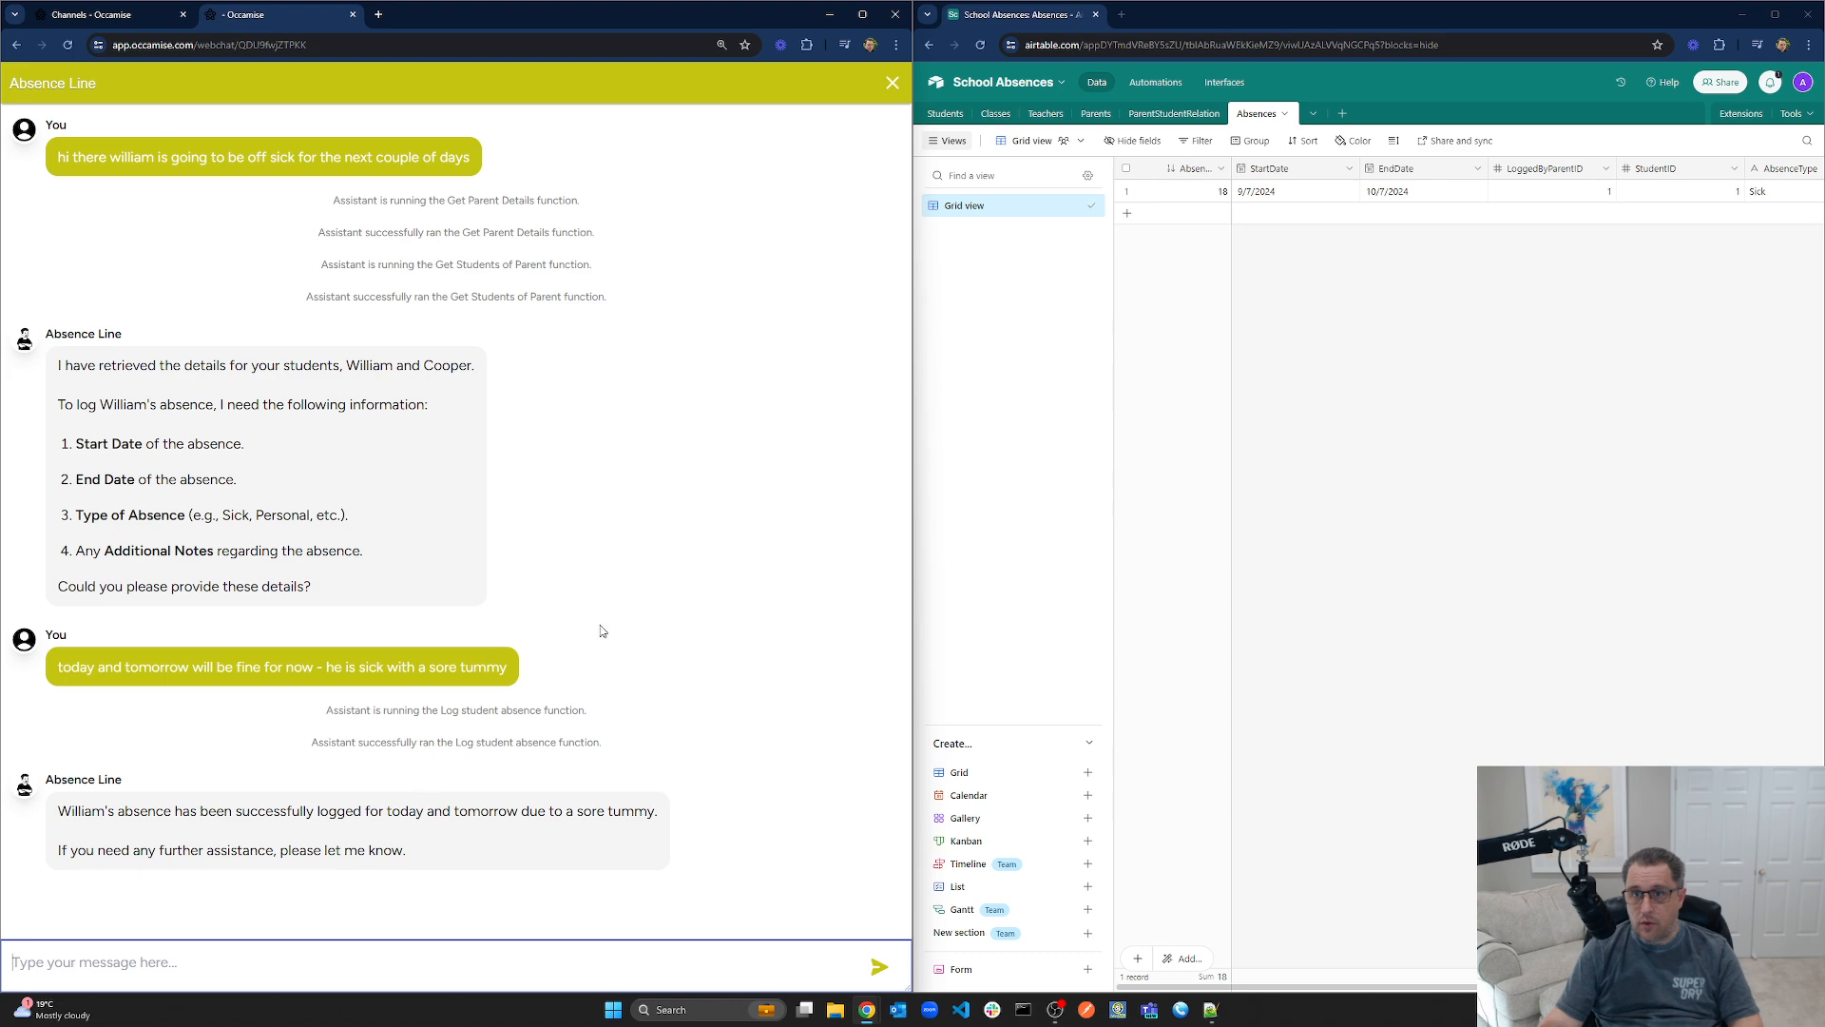
# Maximize the Airtable window to show every column of the new Sick absence record
pyautogui.click(1775, 14)
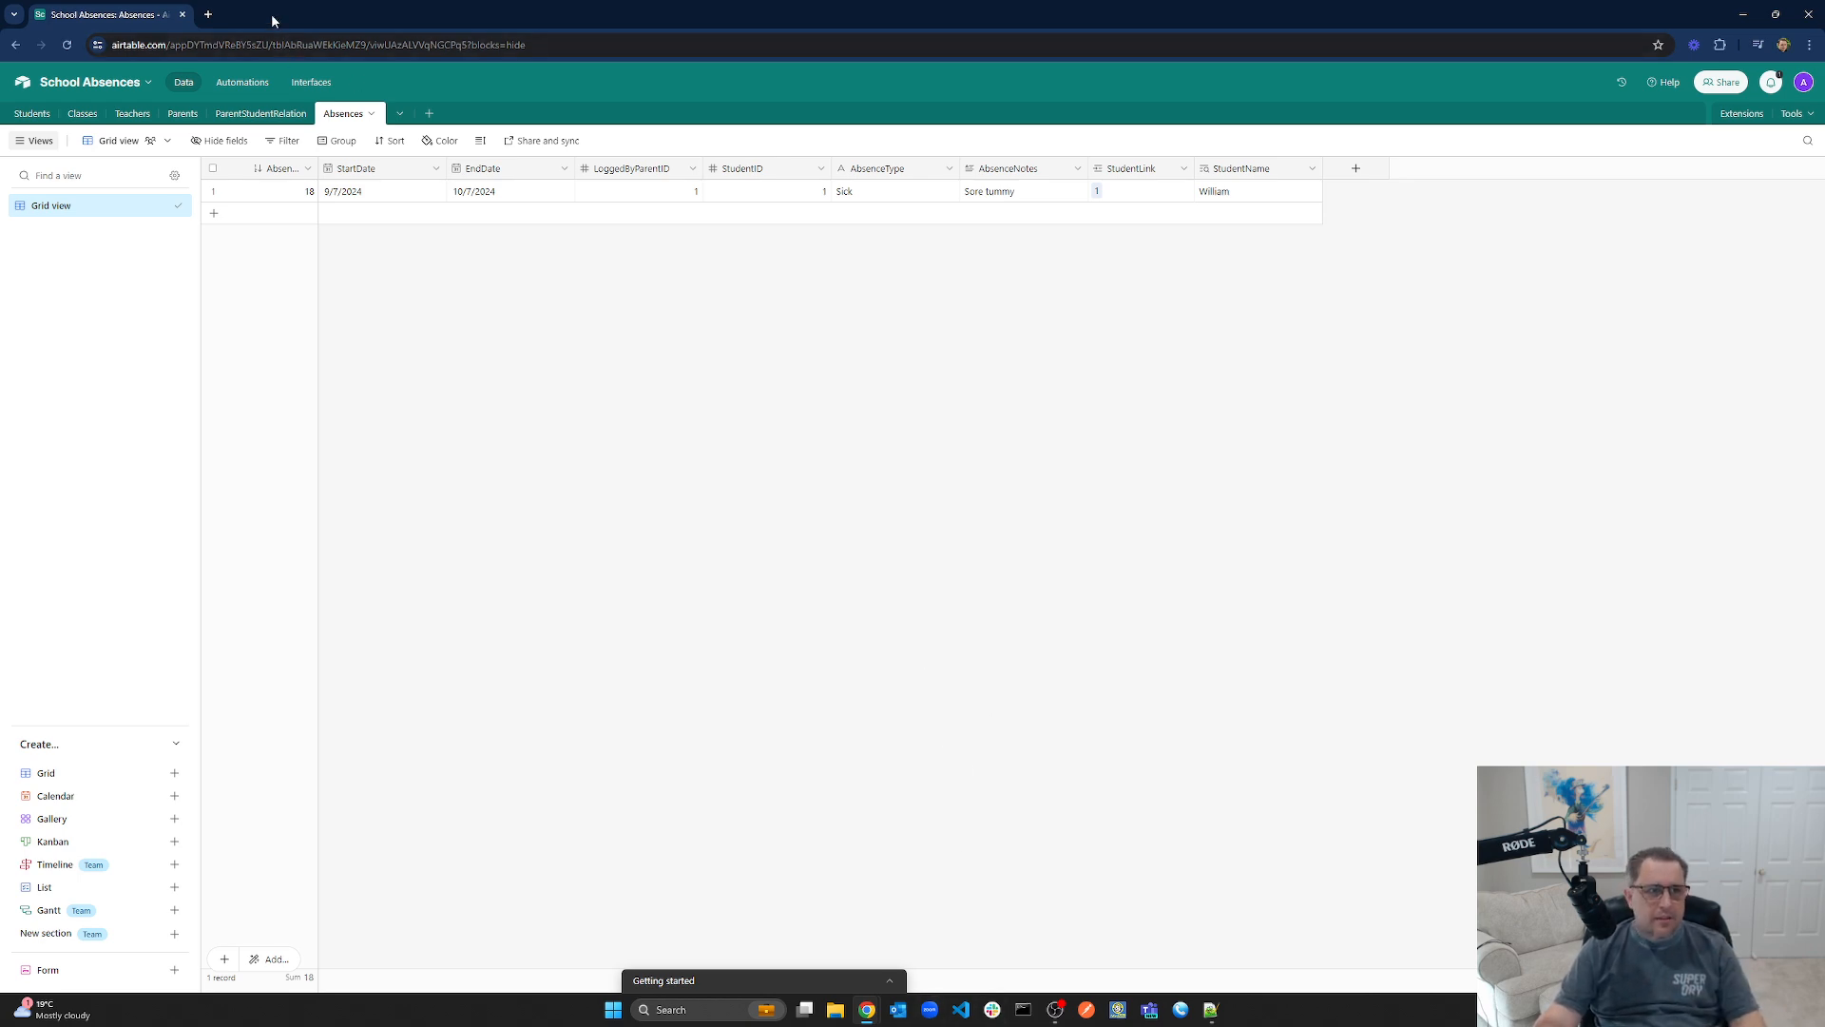
# Restore the Airtable and chat windows and switch back to the Channels - Occamise page
pyautogui.moveTo(272, 21); pyautogui.dragTo(862, 71)
pyautogui.moveTo(476, 20); pyautogui.dragTo(486, 53)
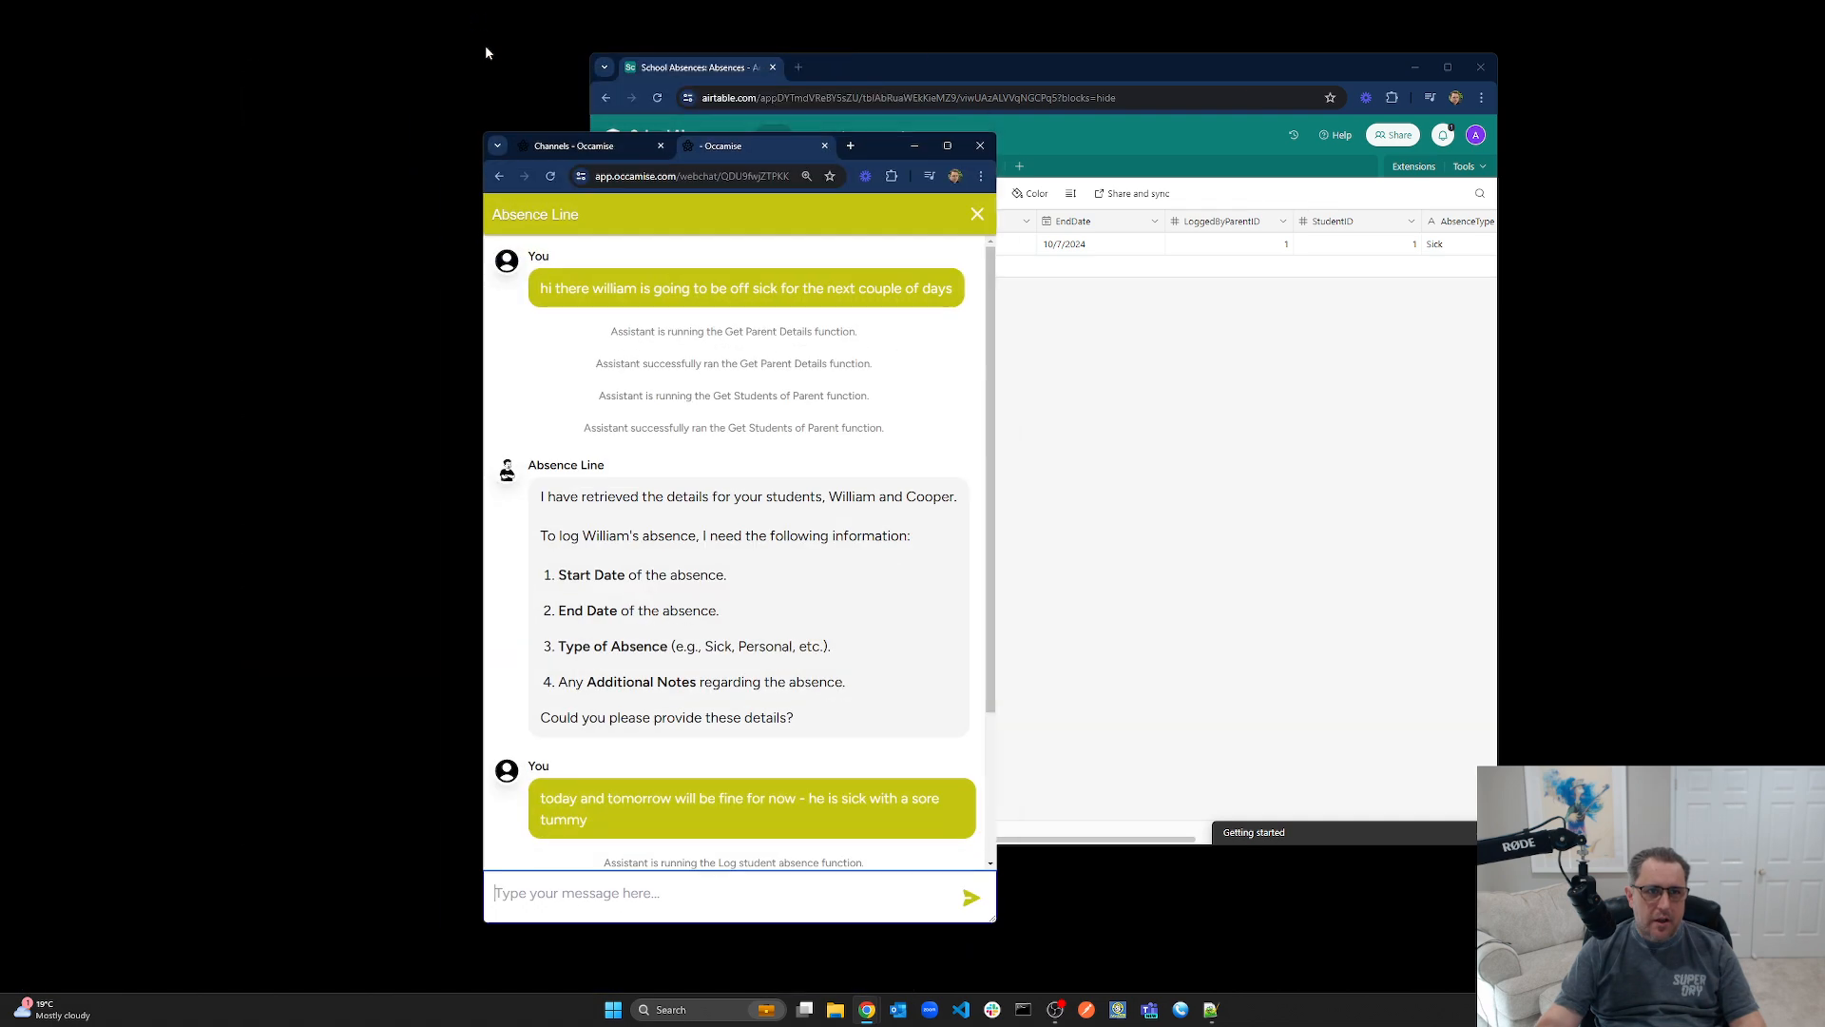
pyautogui.click(947, 145)
pyautogui.click(91, 15)
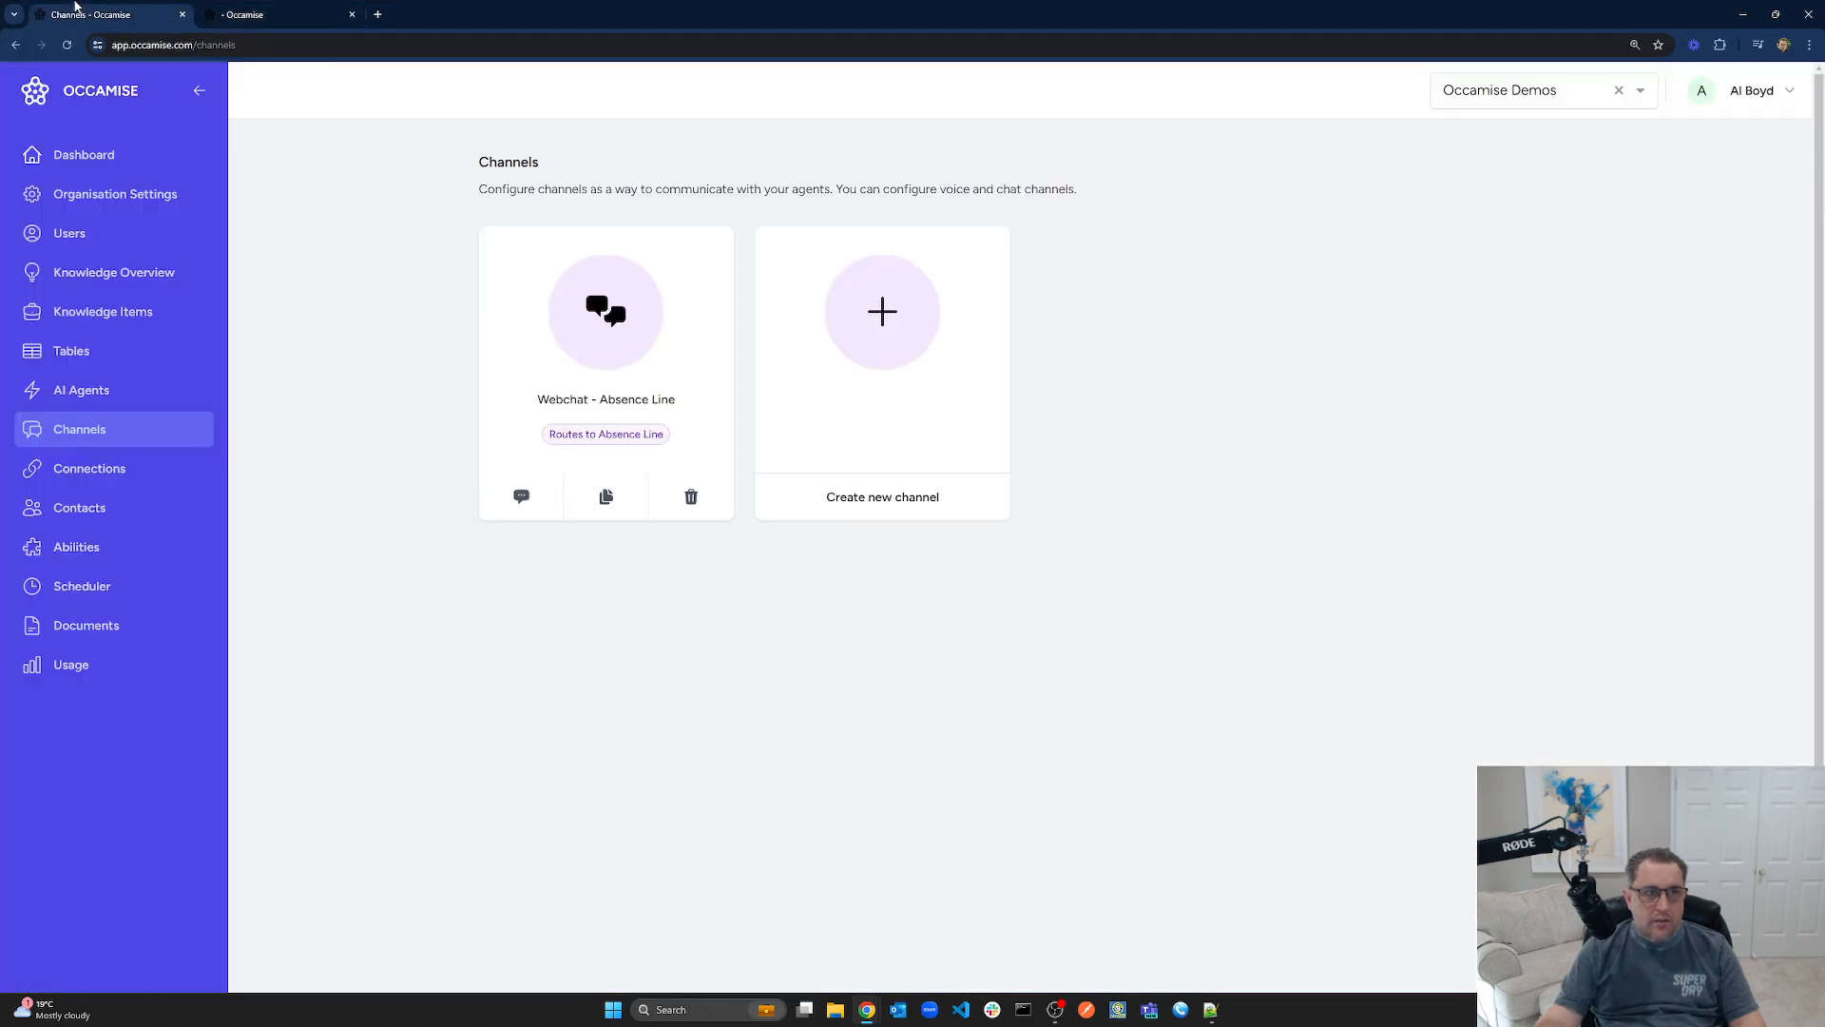